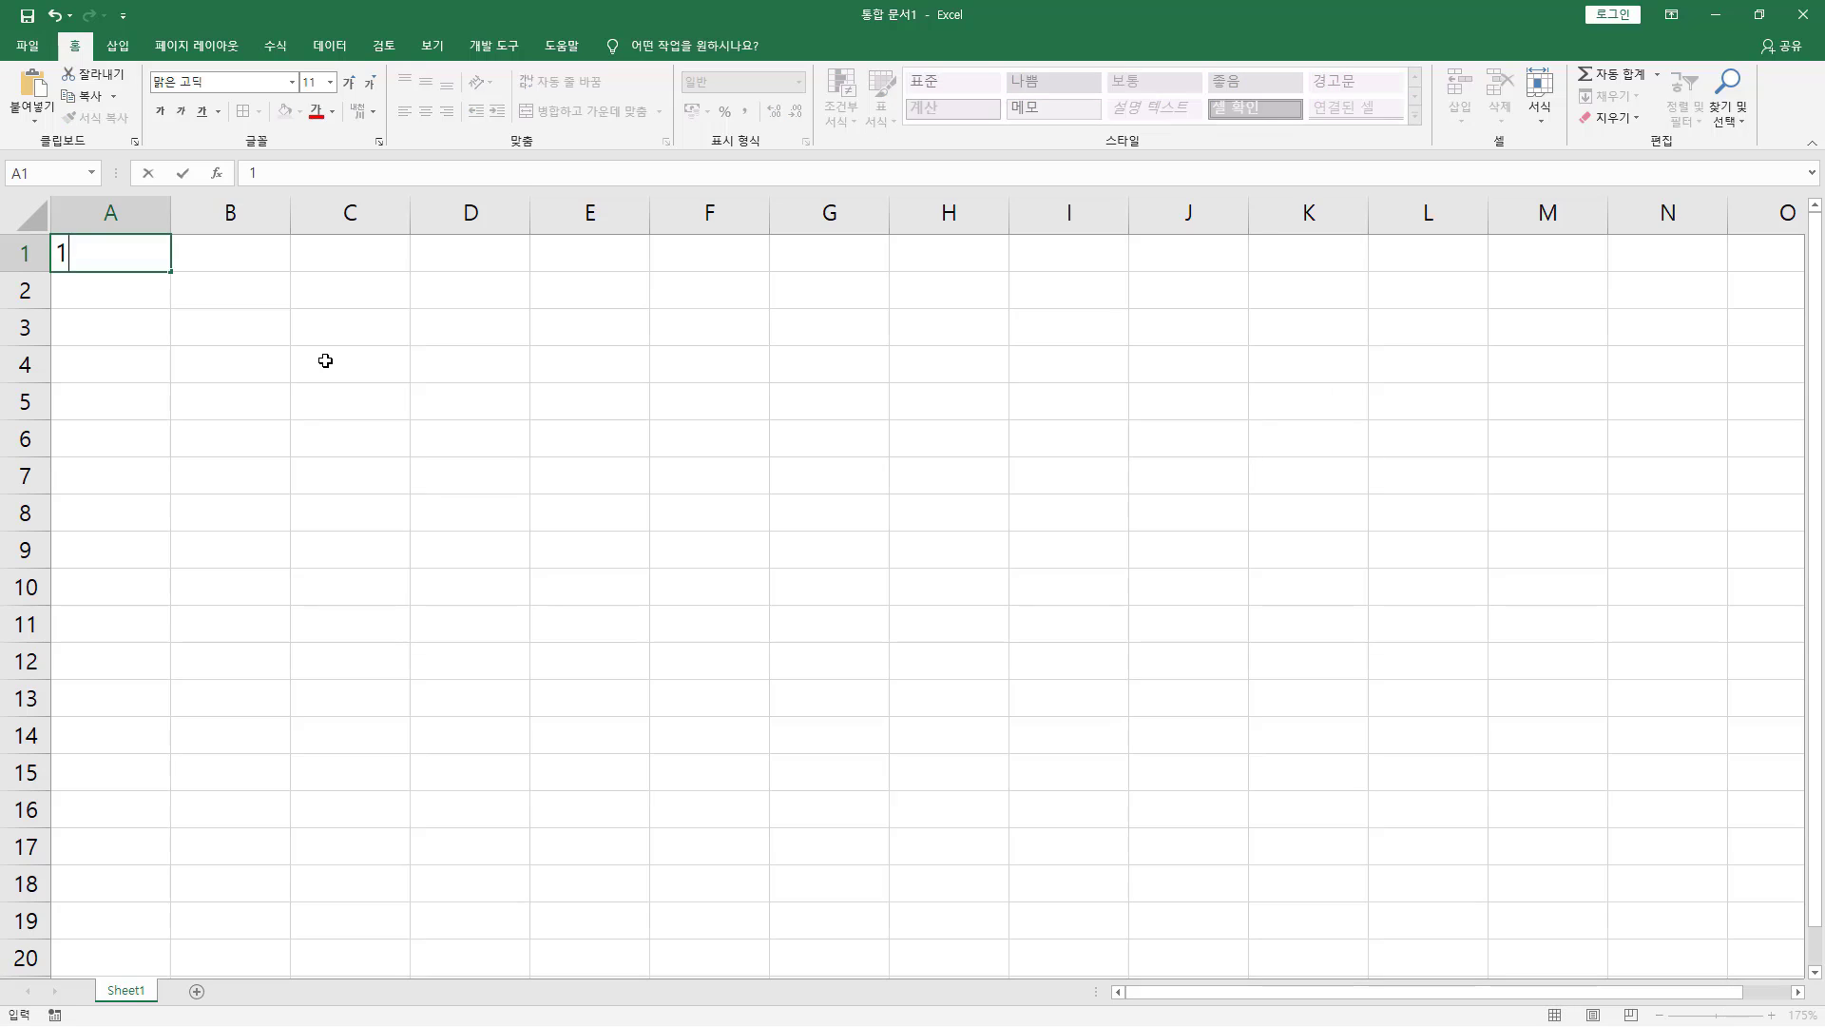
Step: Enter 10 in A1 and fill it down to A10 as identical copies
{"action": "key", "text": "Return"}
{"action": "left_click", "coordinate": [152, 253]}
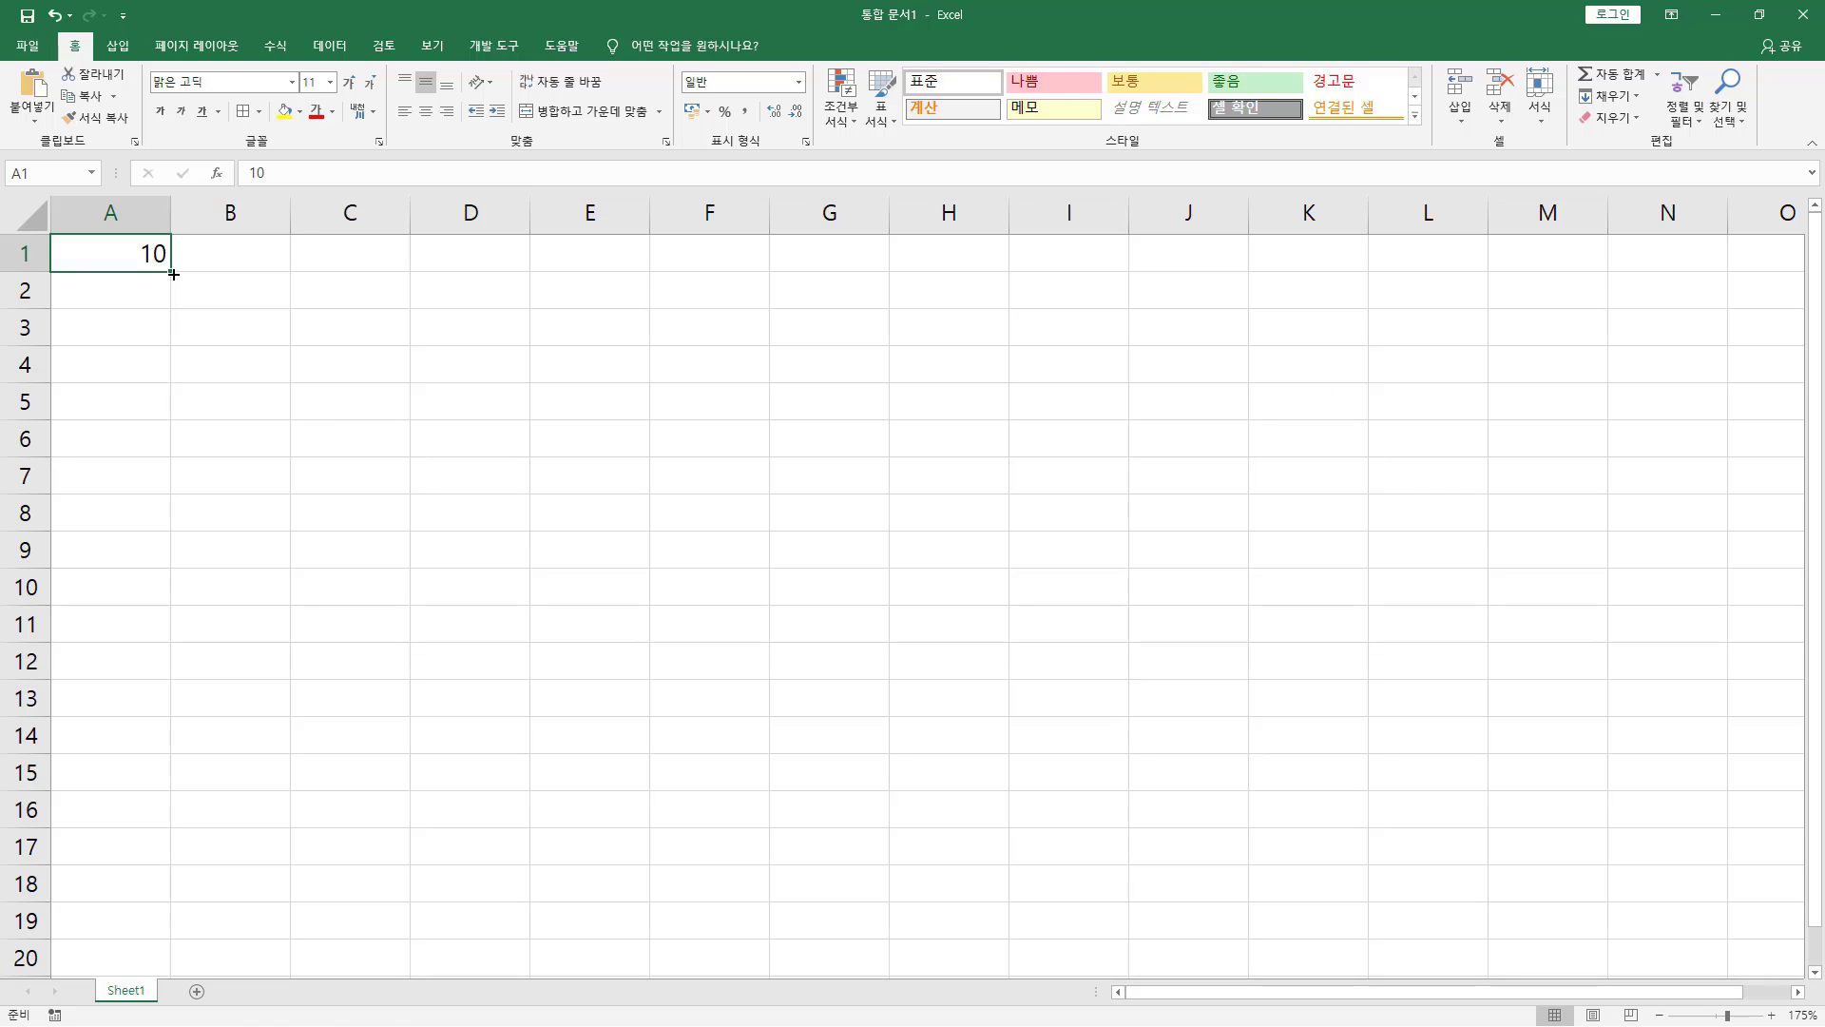
{"action": "left_click_drag", "start_coordinate": [173, 274], "coordinate": [164, 605]}
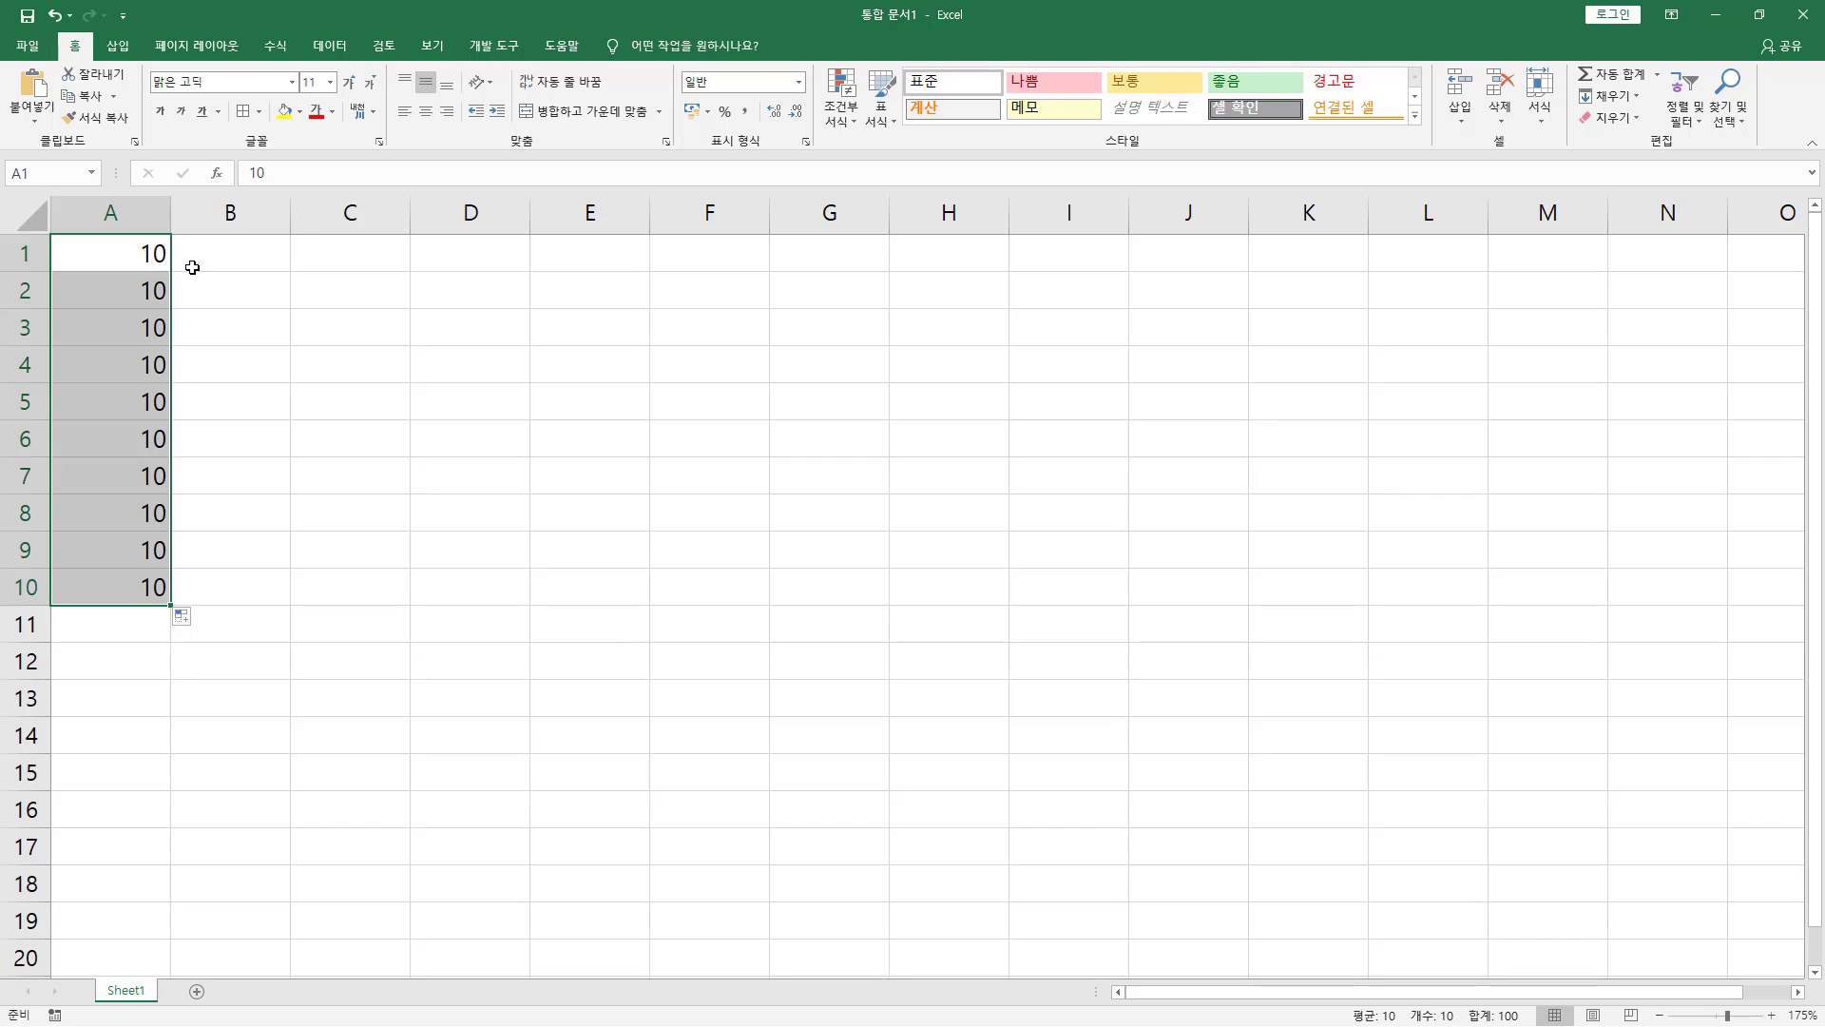
{"action": "left_click", "coordinate": [150, 261]}
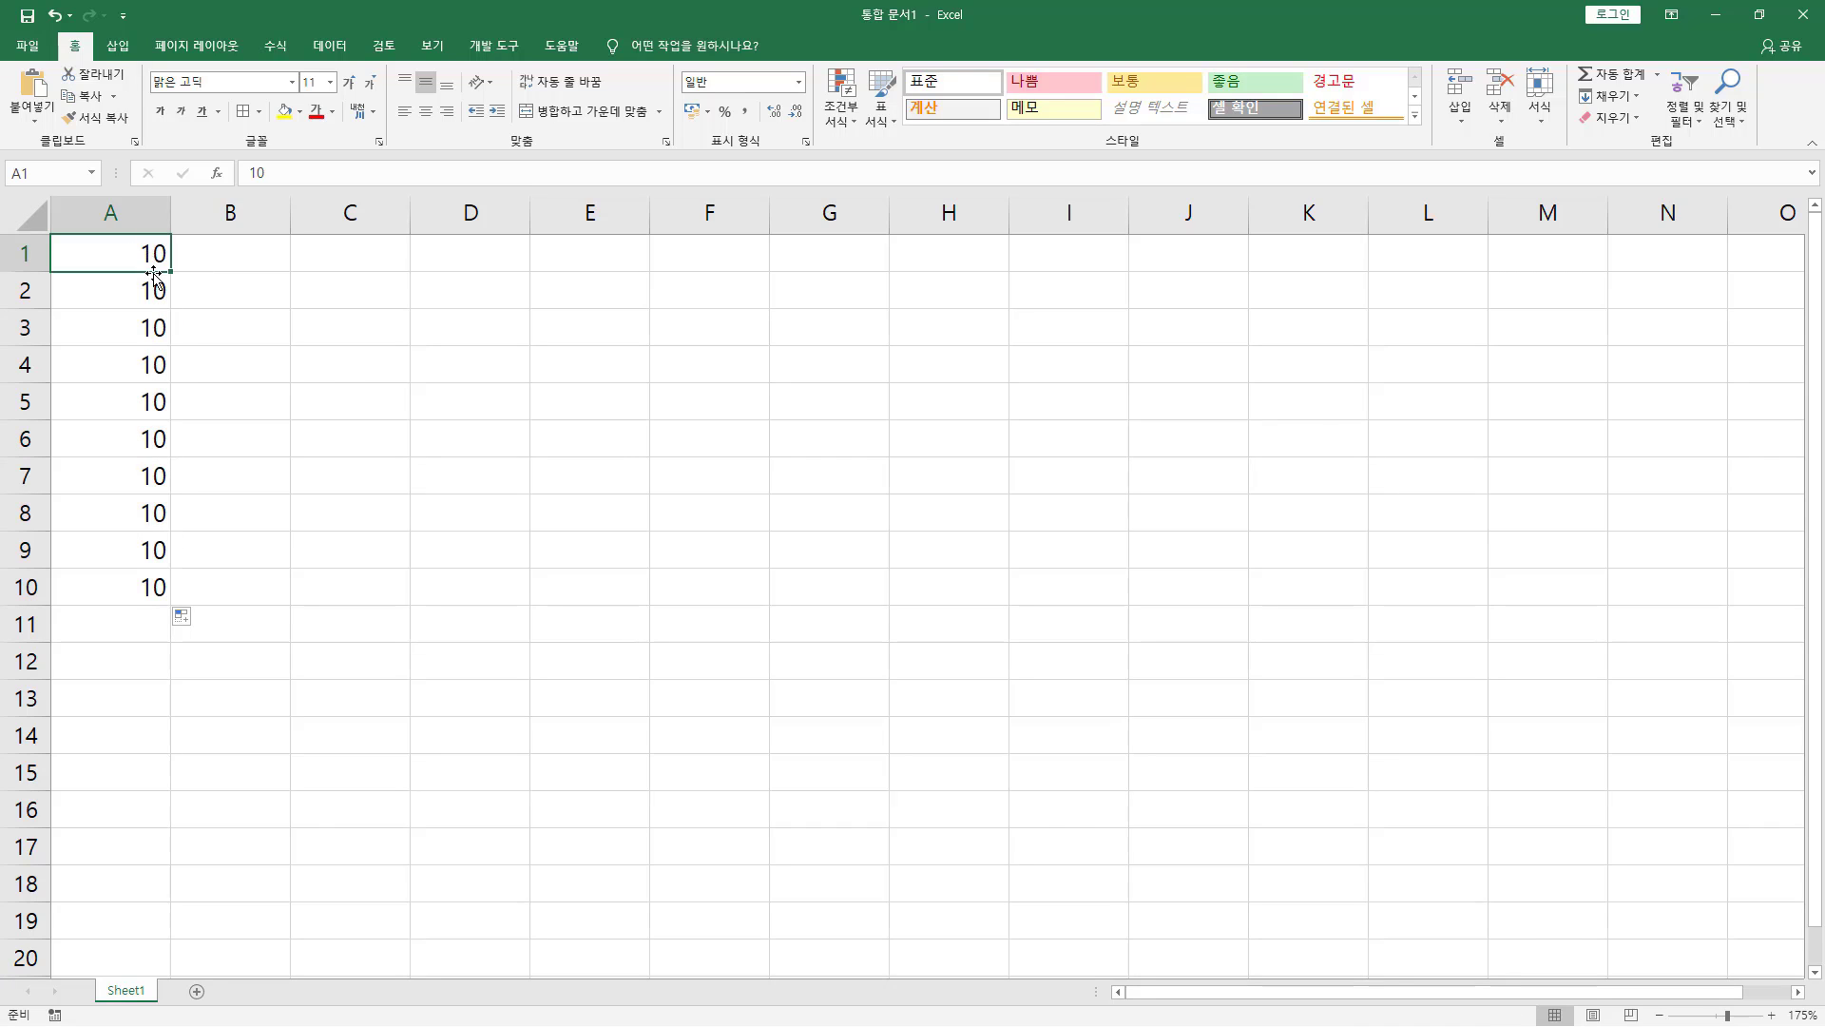
Step: Enter 10 in B1 and fill it down to B10 as a series increasing by 1
{"action": "left_click", "coordinate": [225, 255]}
{"action": "type", "text": "10"}
{"action": "key", "text": "Return"}
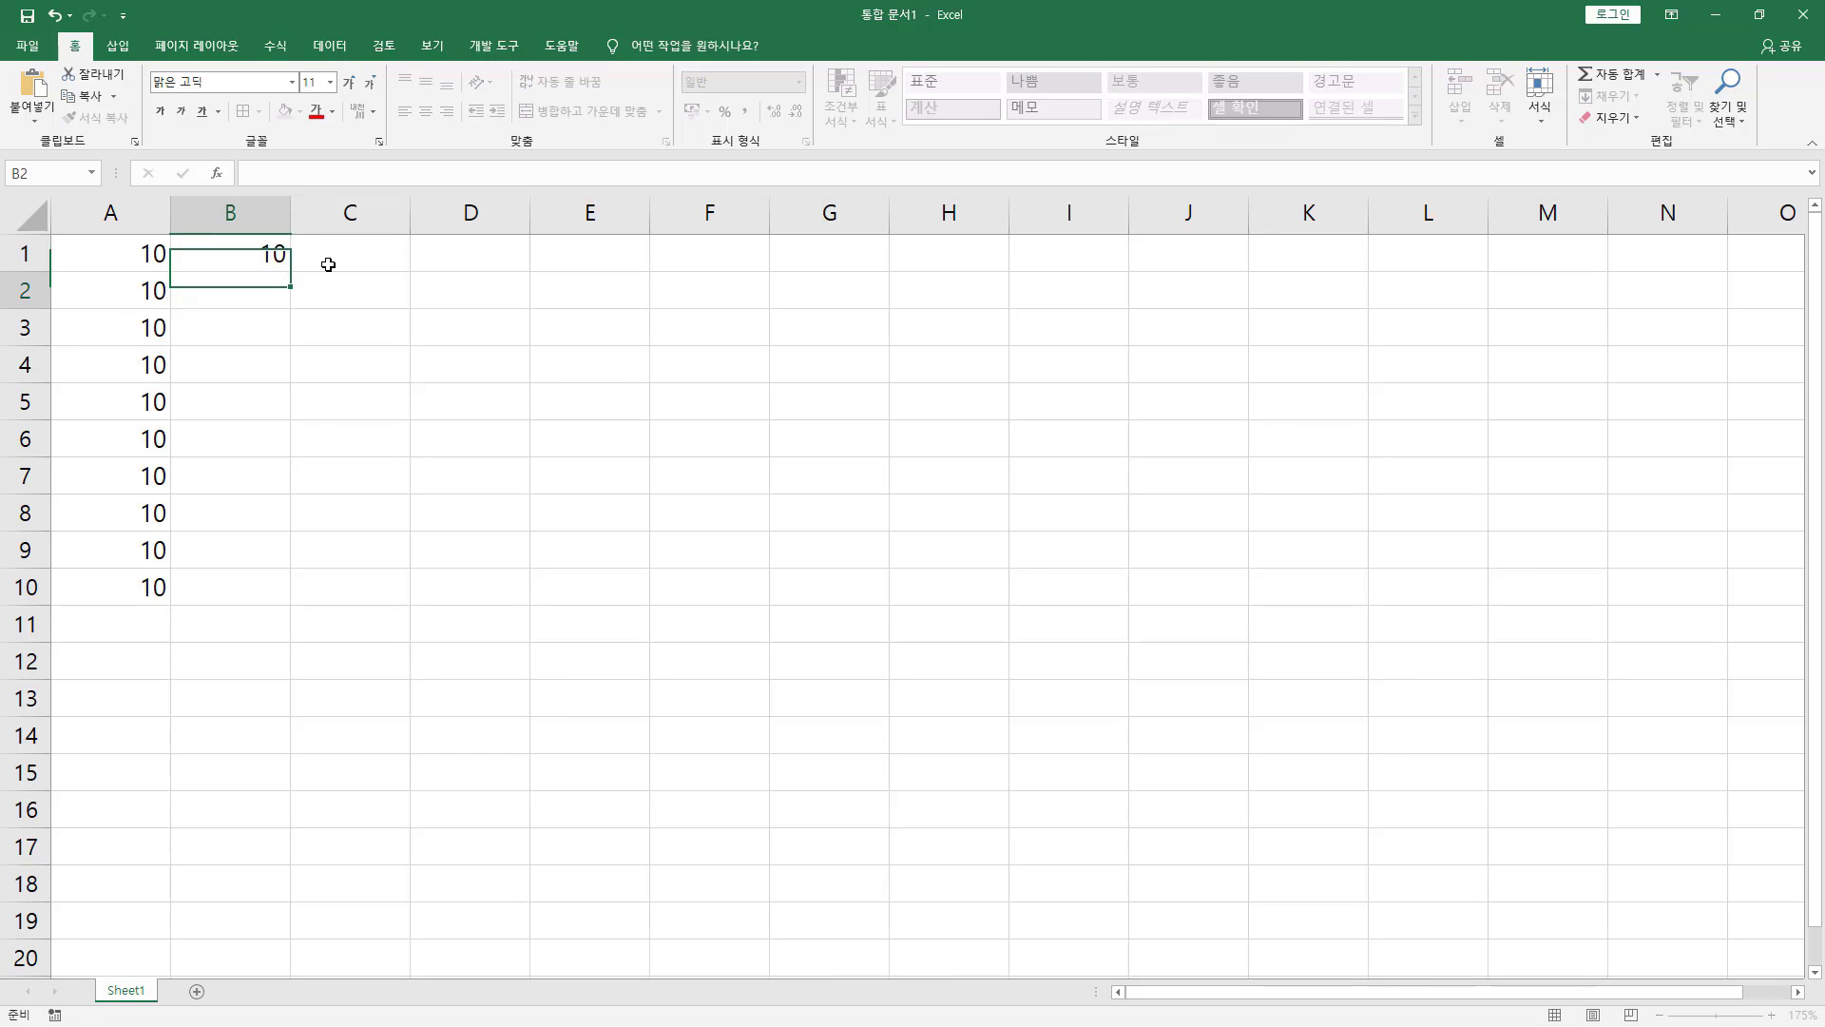
{"action": "left_click", "coordinate": [271, 255]}
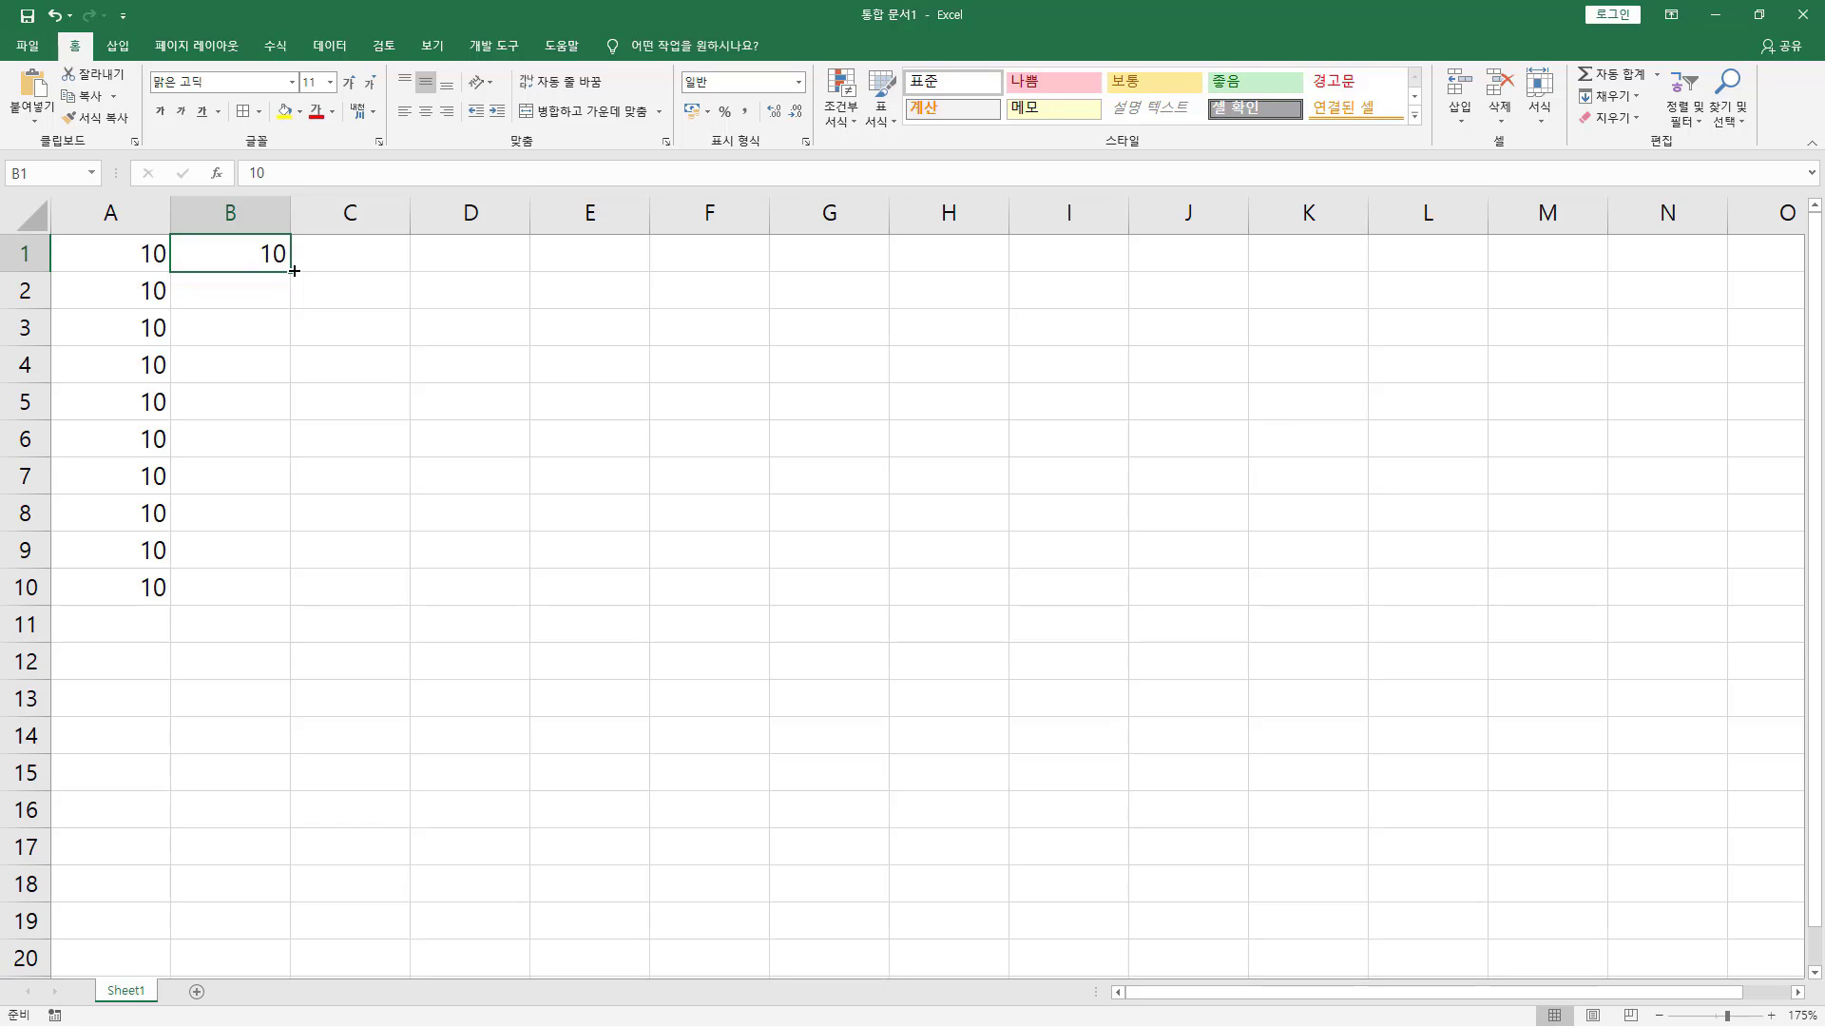
{"action": "left_click_drag", "start_coordinate": [294, 270], "coordinate": [281, 605]}
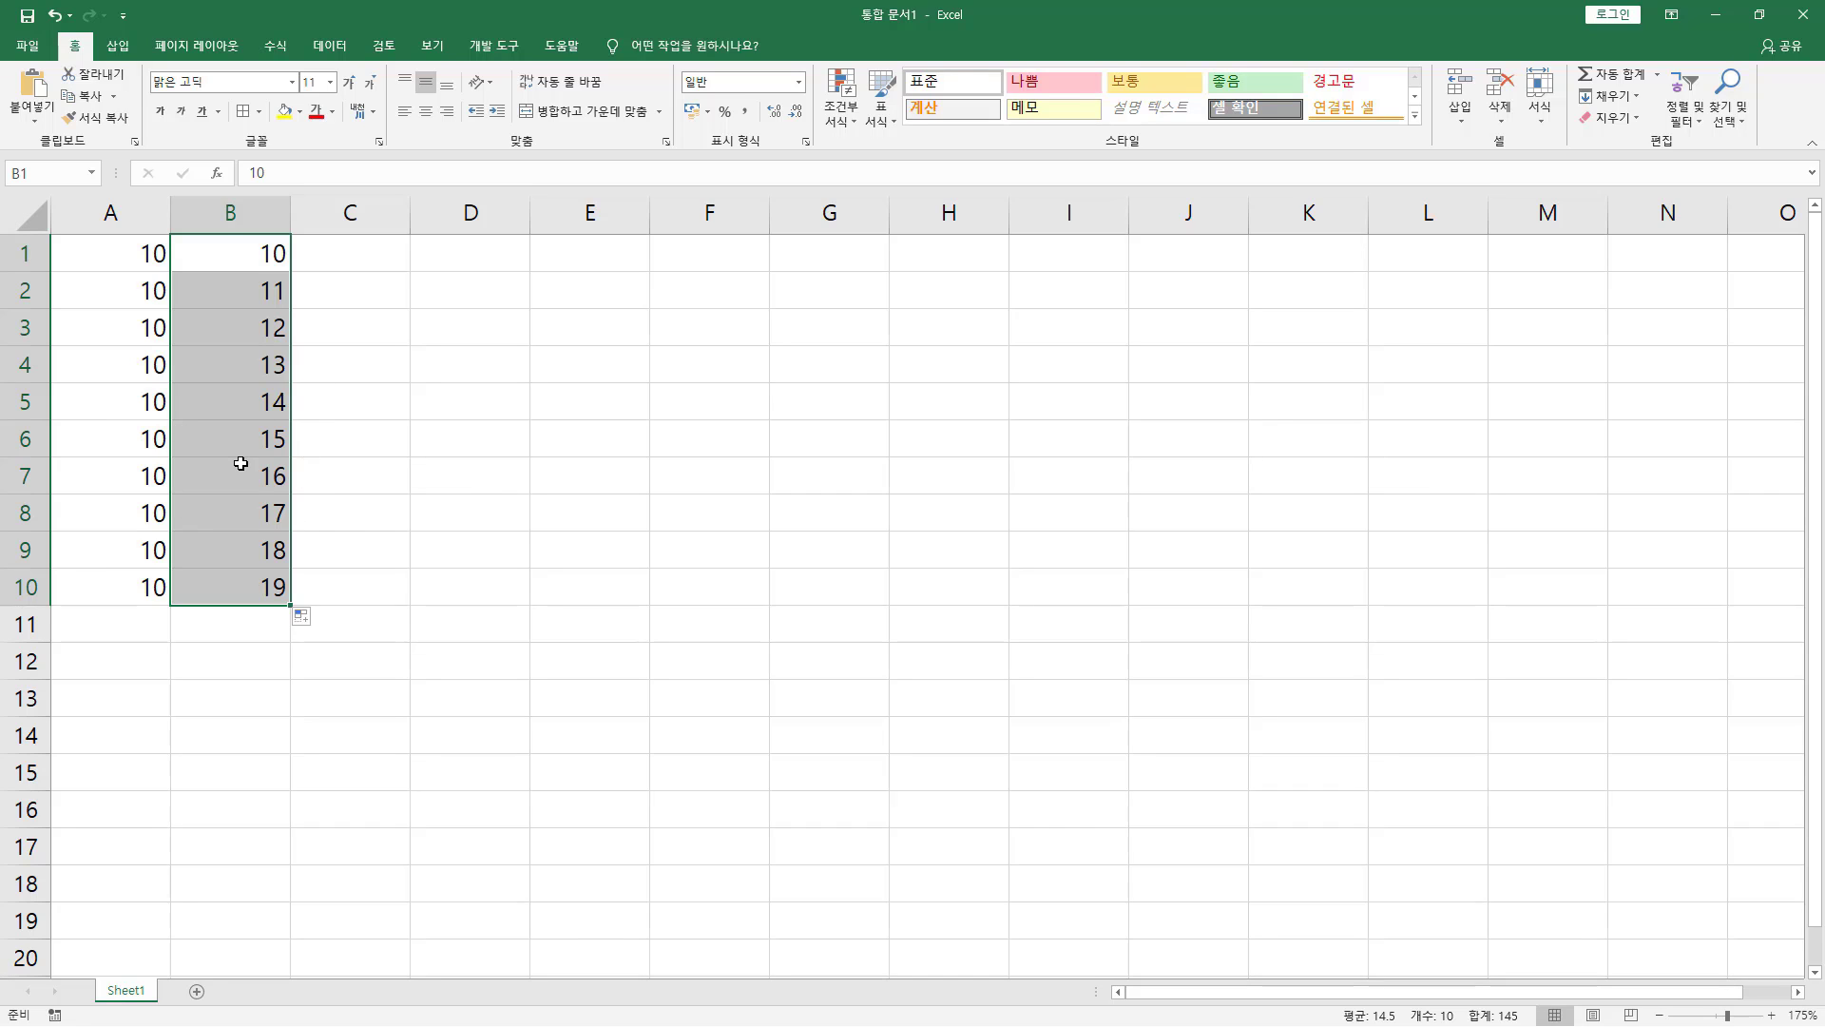
Step: Shift the data in A1:B10 down one row and enter the headings 그냥 in A1 and CTRL in B1
{"action": "left_click_drag", "start_coordinate": [114, 255], "coordinate": [221, 622]}
{"action": "left_click", "coordinate": [129, 259]}
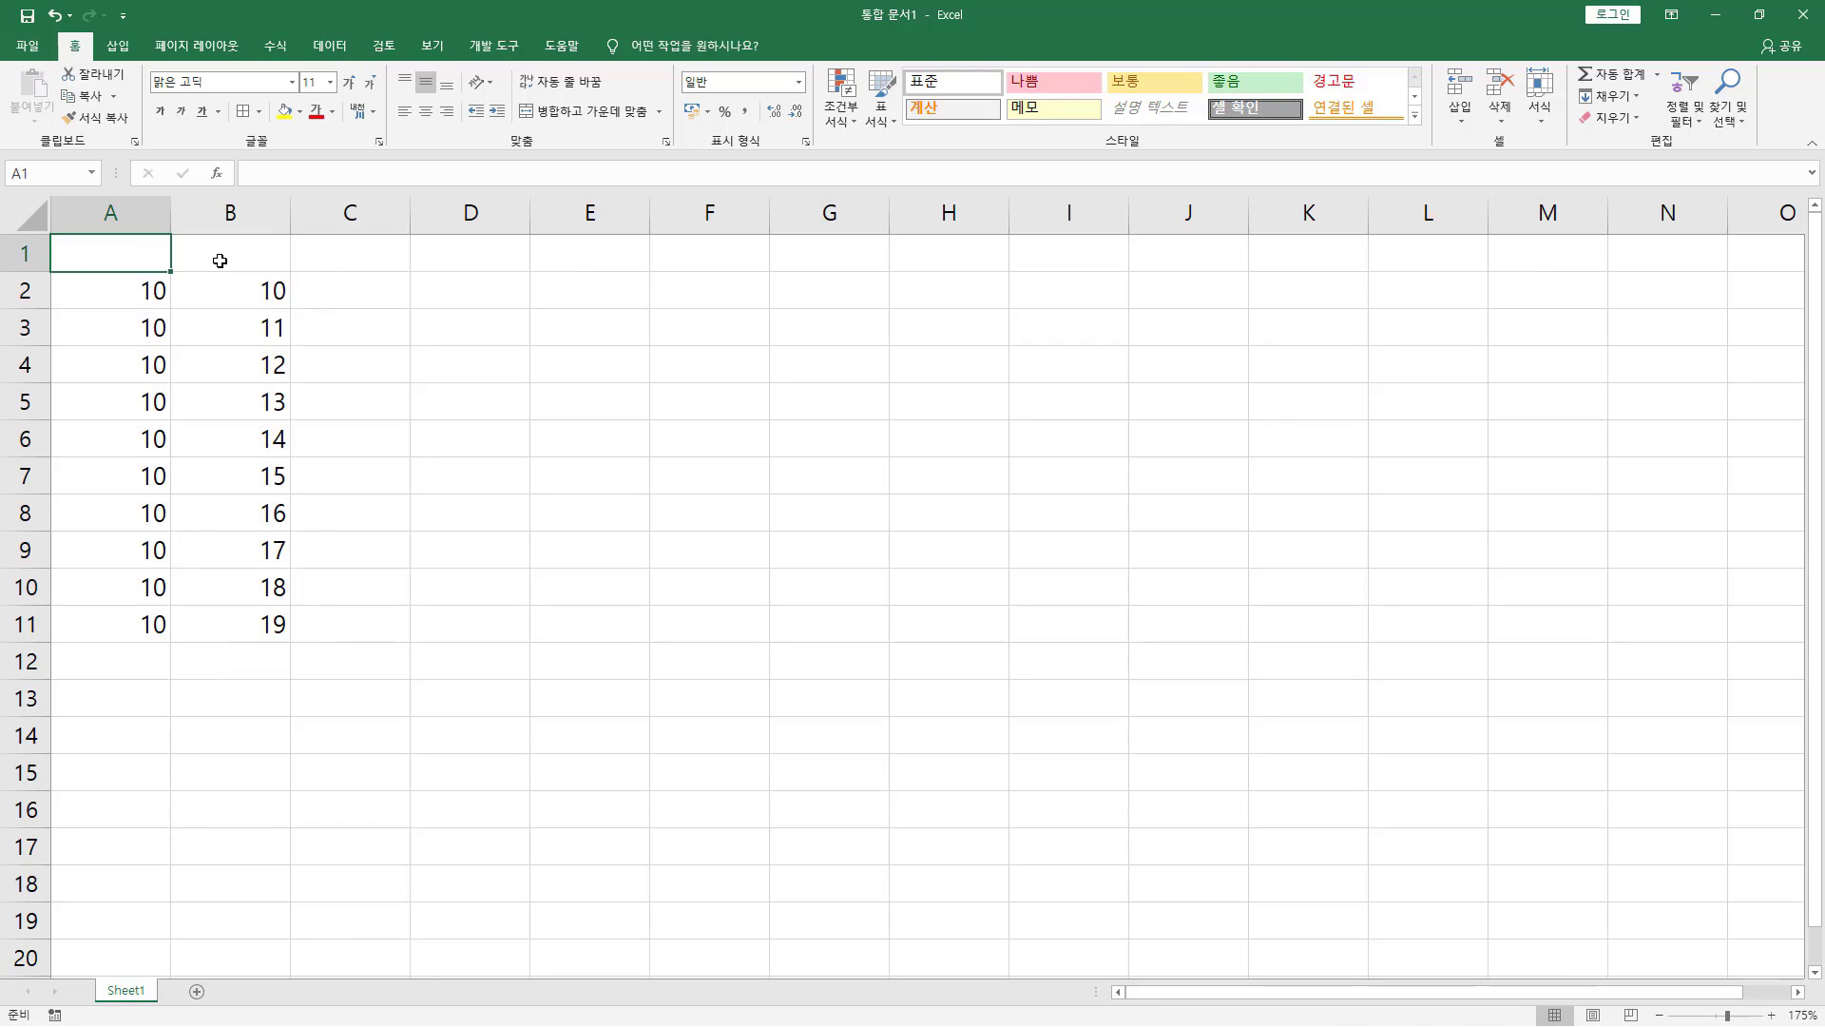
{"action": "type", "text": "그냥"}
{"action": "left_click", "coordinate": [220, 260]}
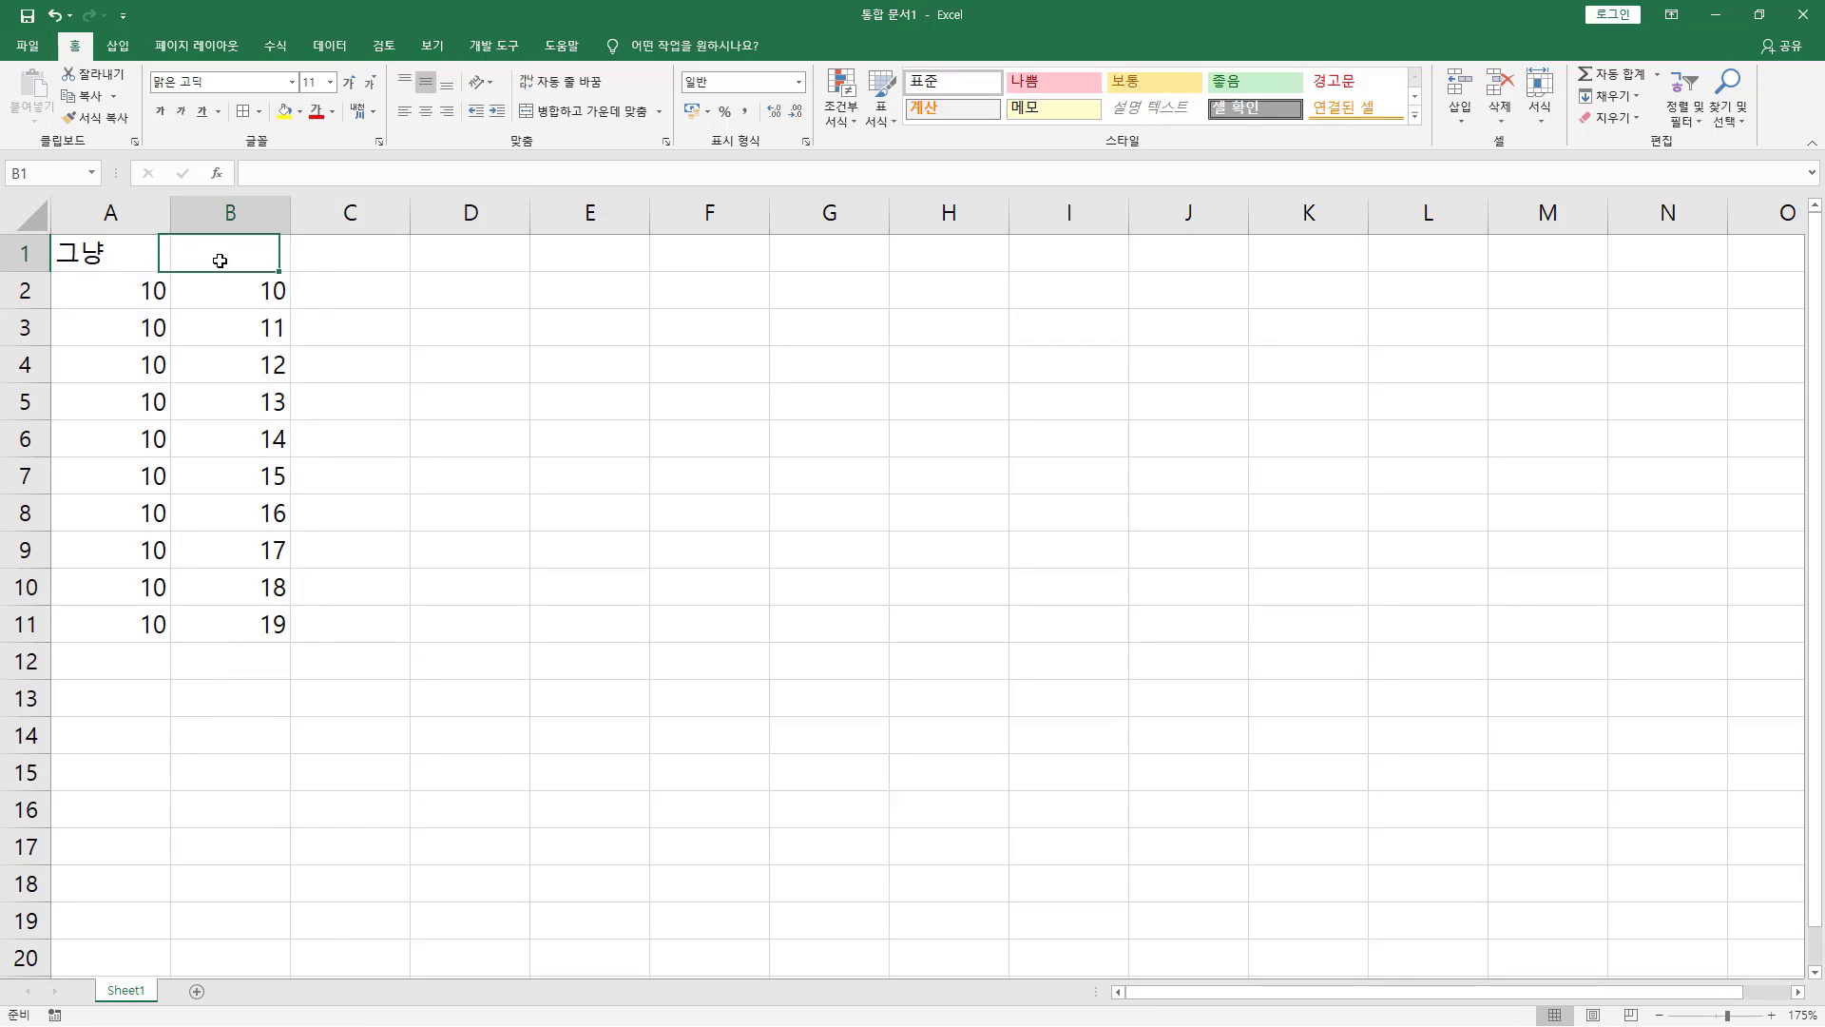
{"action": "type", "text": "CTRL"}
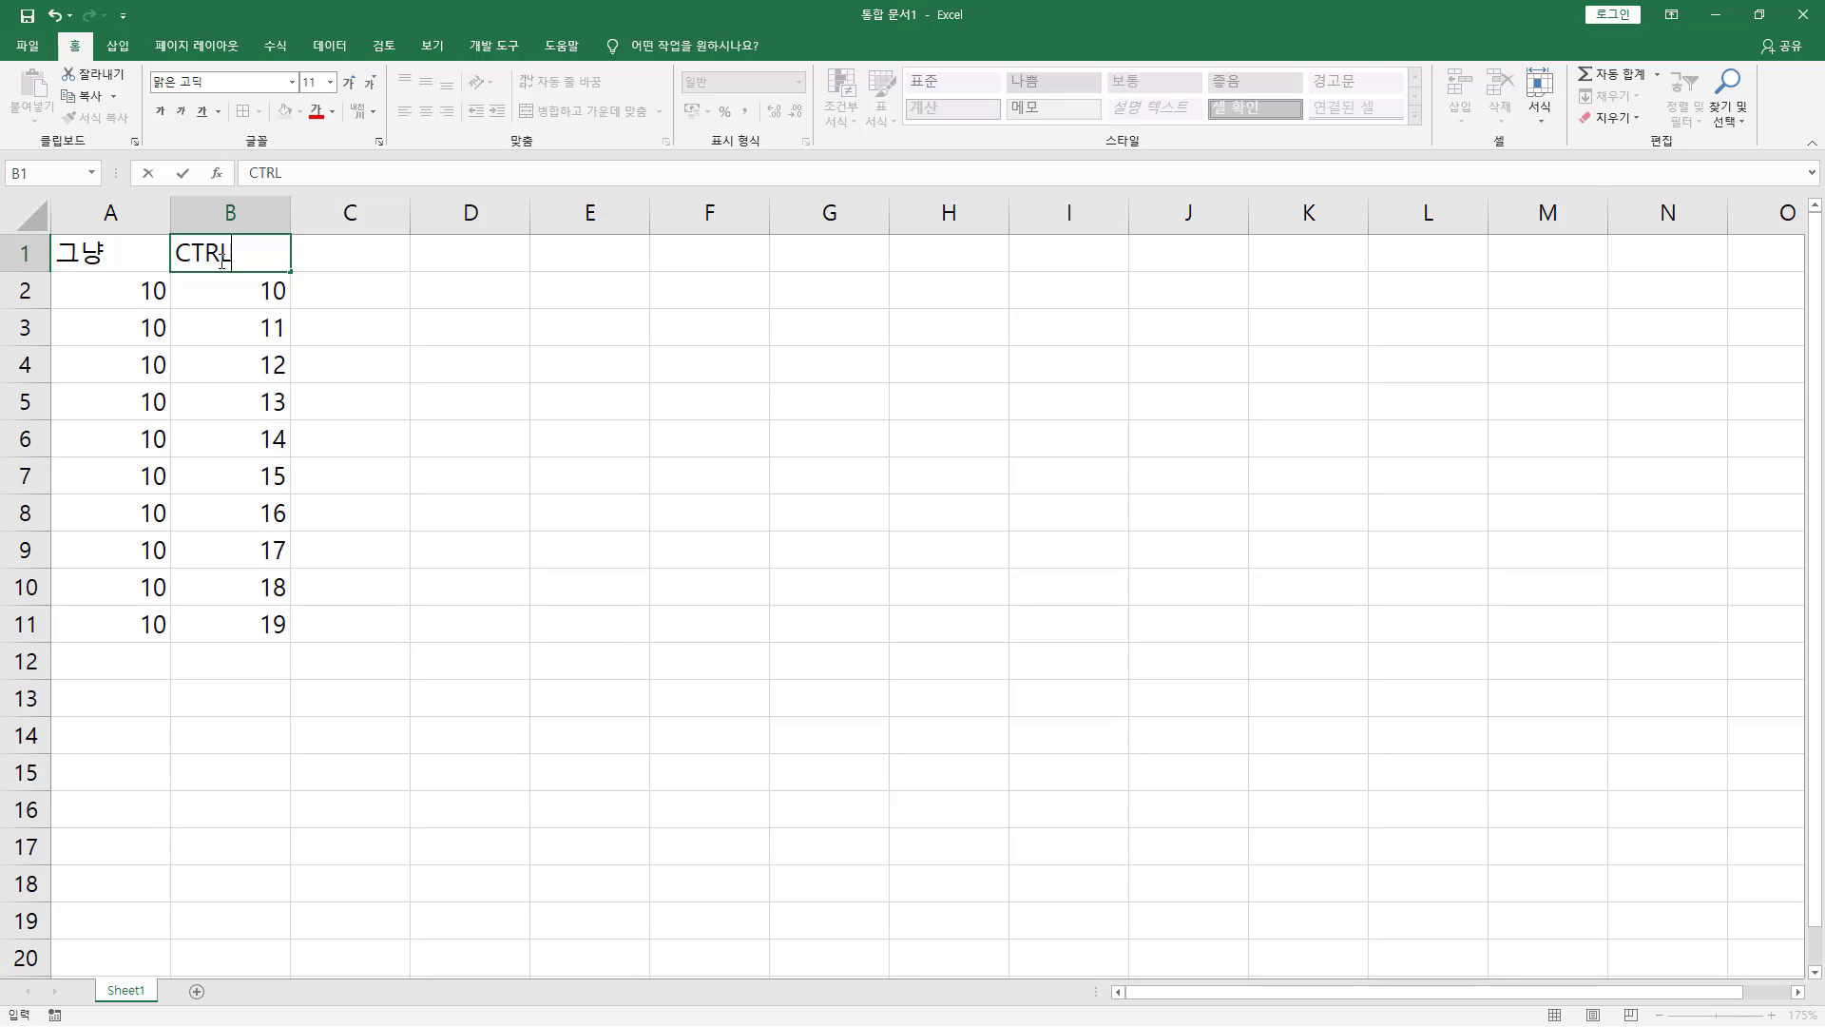
{"action": "key", "text": "Return"}
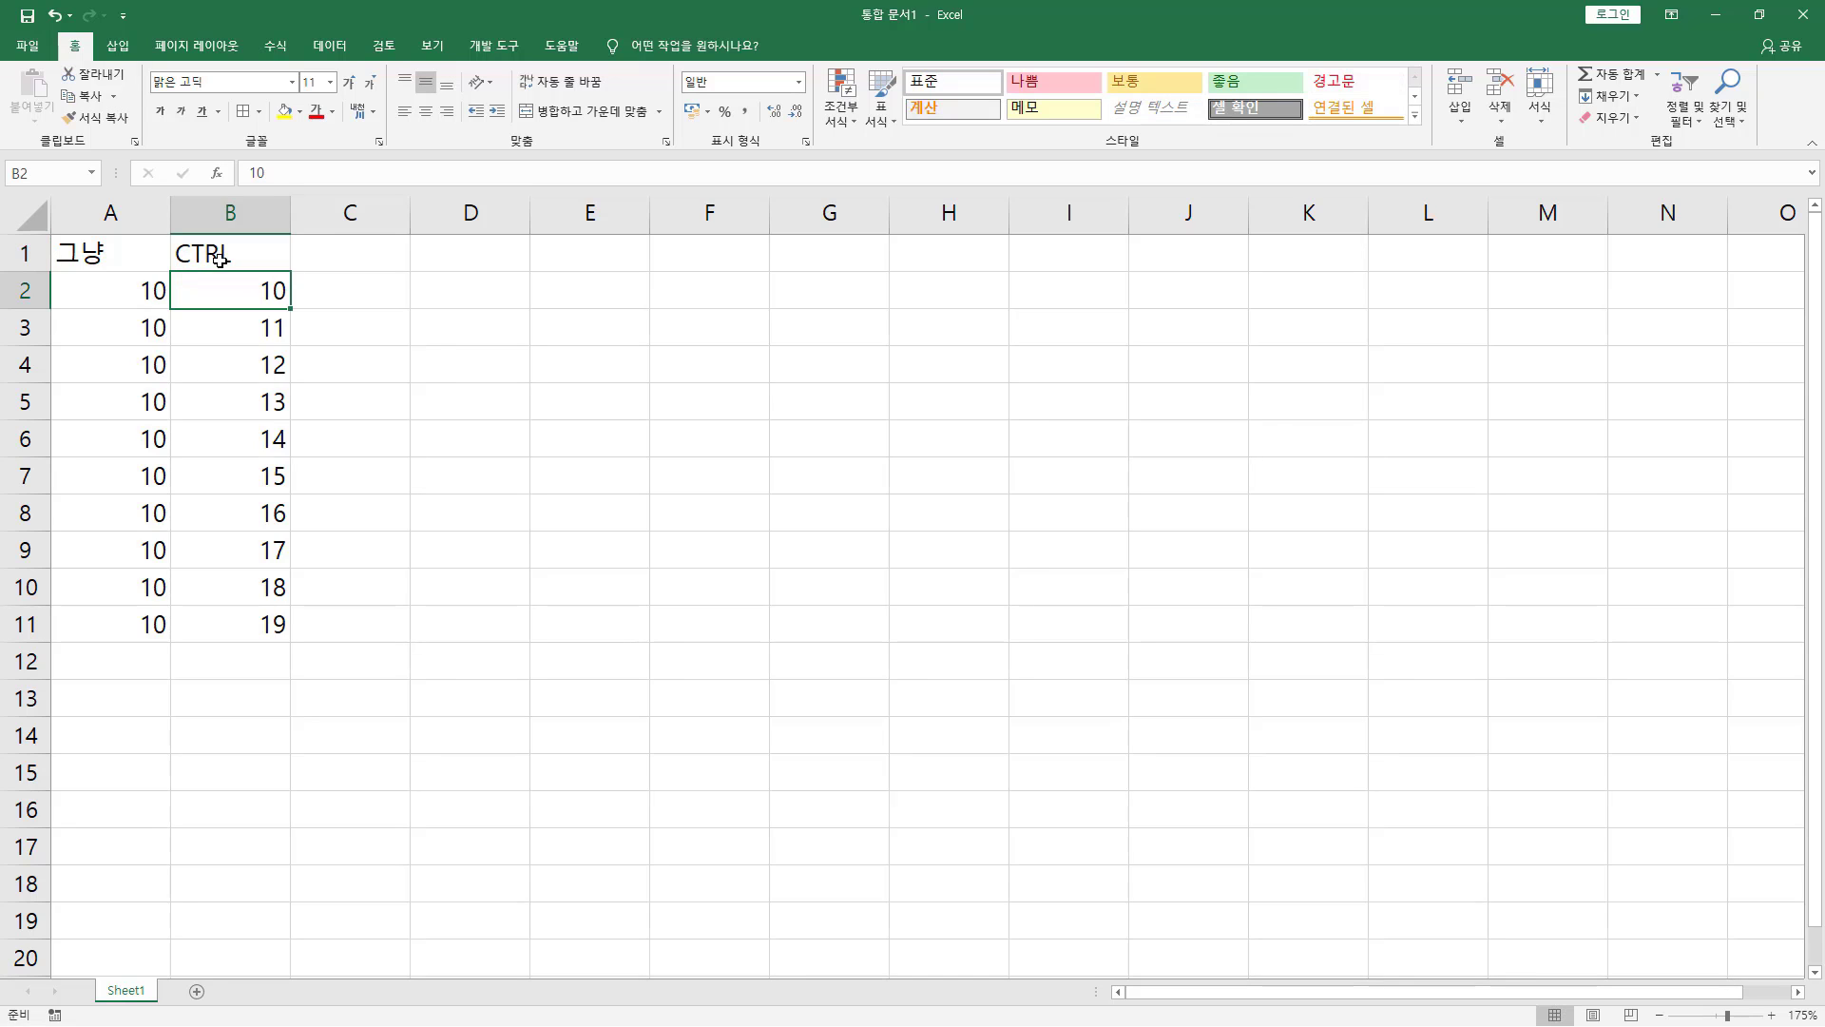
Step: Enter 0 in C2 and 5 in C3, and fill both cells down to C11 as a series increasing by 5
{"action": "key", "text": "Right"}
{"action": "key", "text": "Left"}
{"action": "key", "text": "Left"}
{"action": "key", "text": "Right"}
{"action": "key", "text": "Right"}
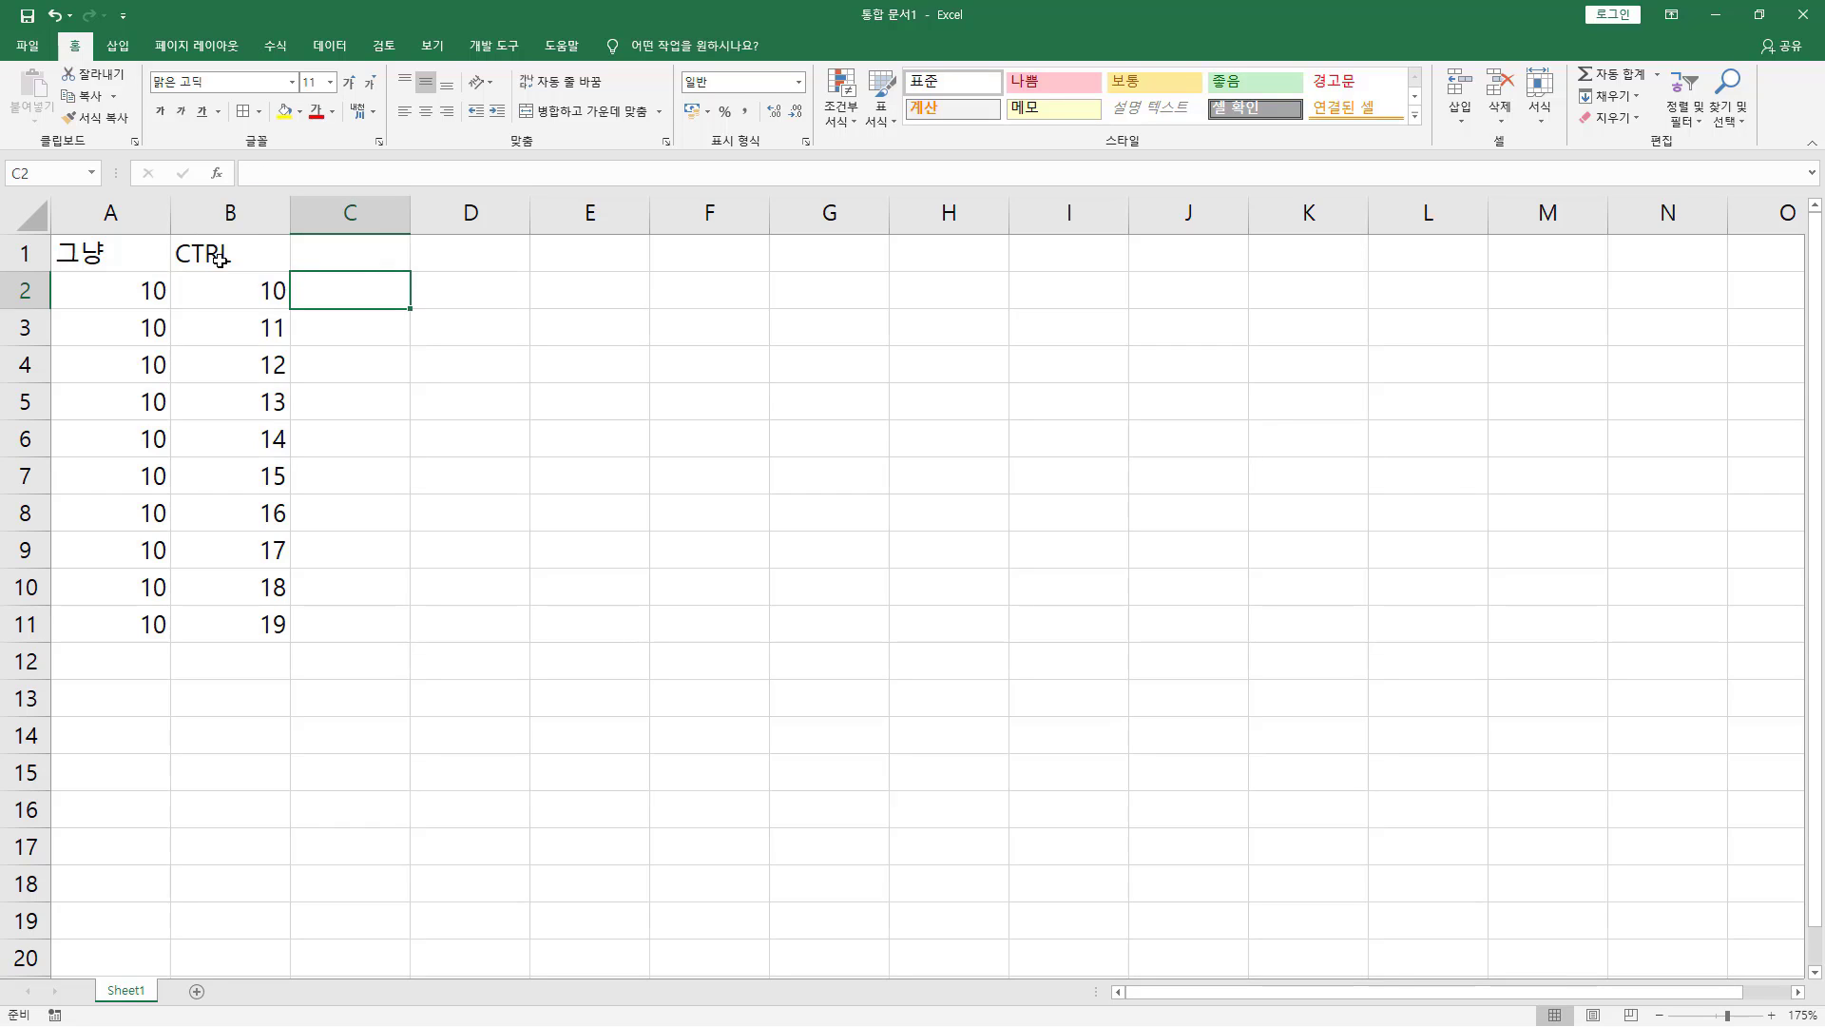
{"action": "type", "text": "0"}
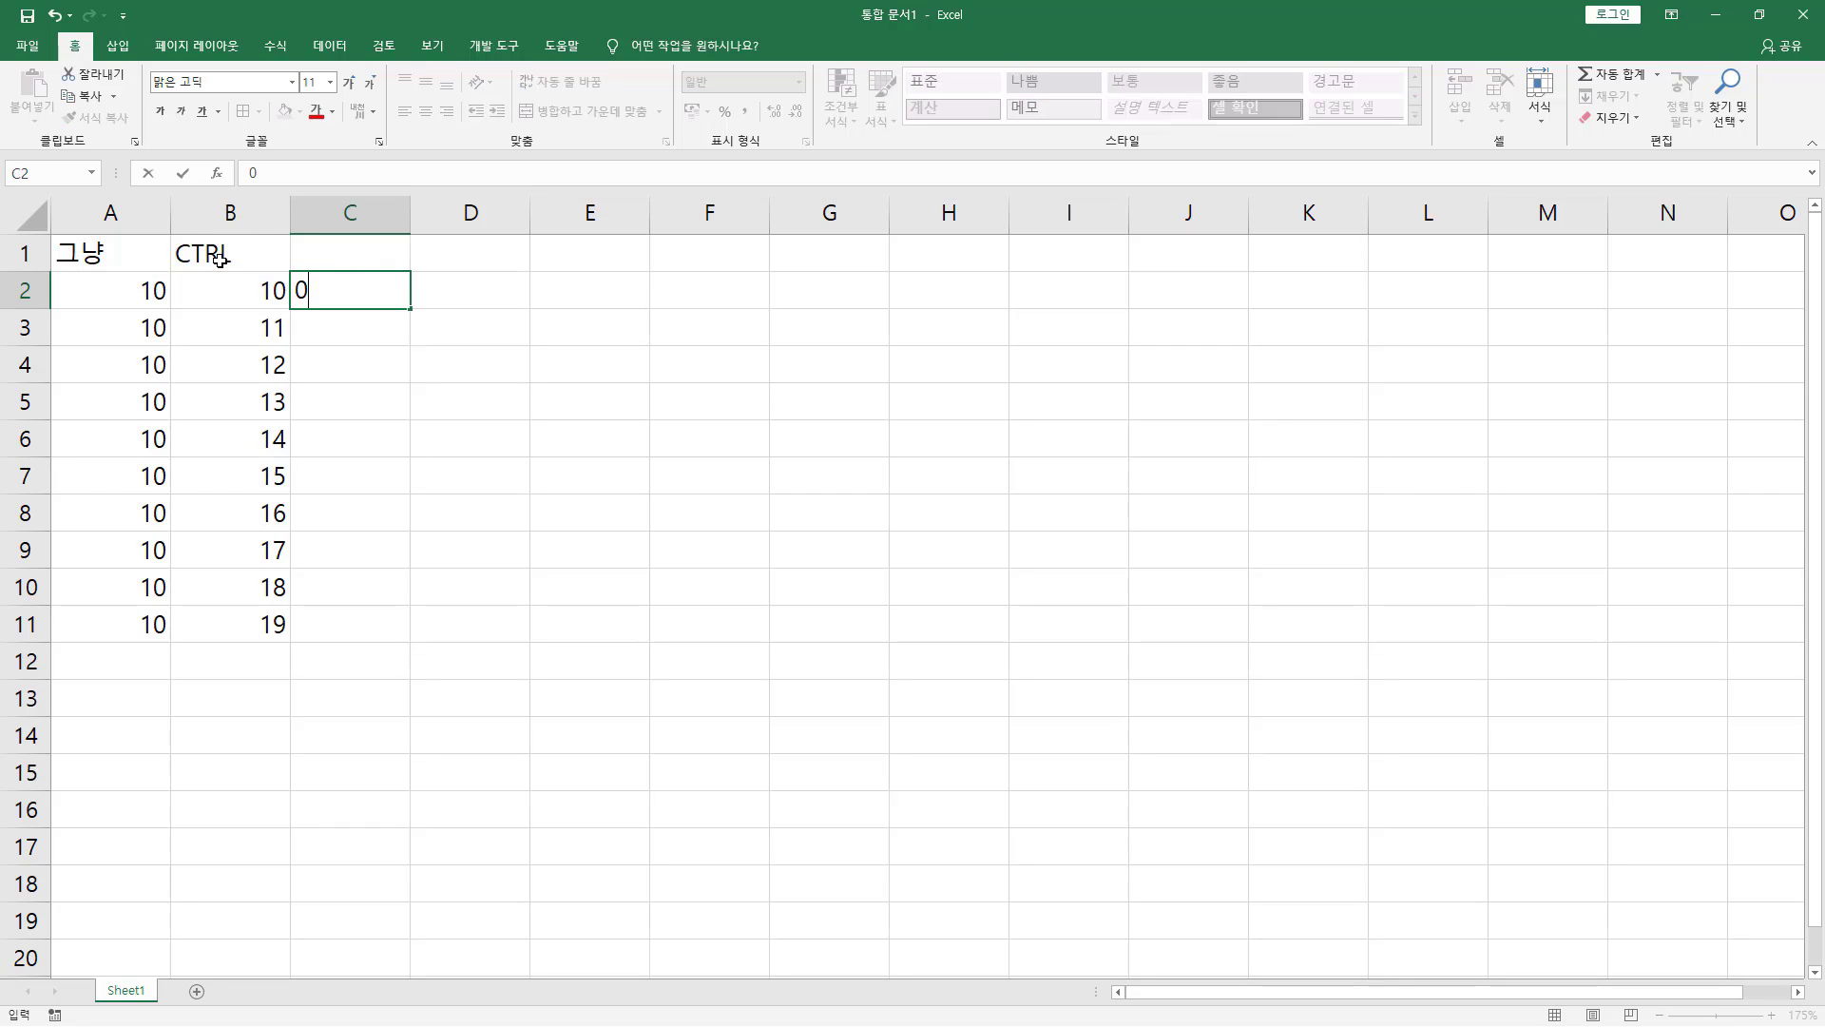
{"action": "key", "text": "Return"}
{"action": "type", "text": "5"}
{"action": "key", "text": "Return"}
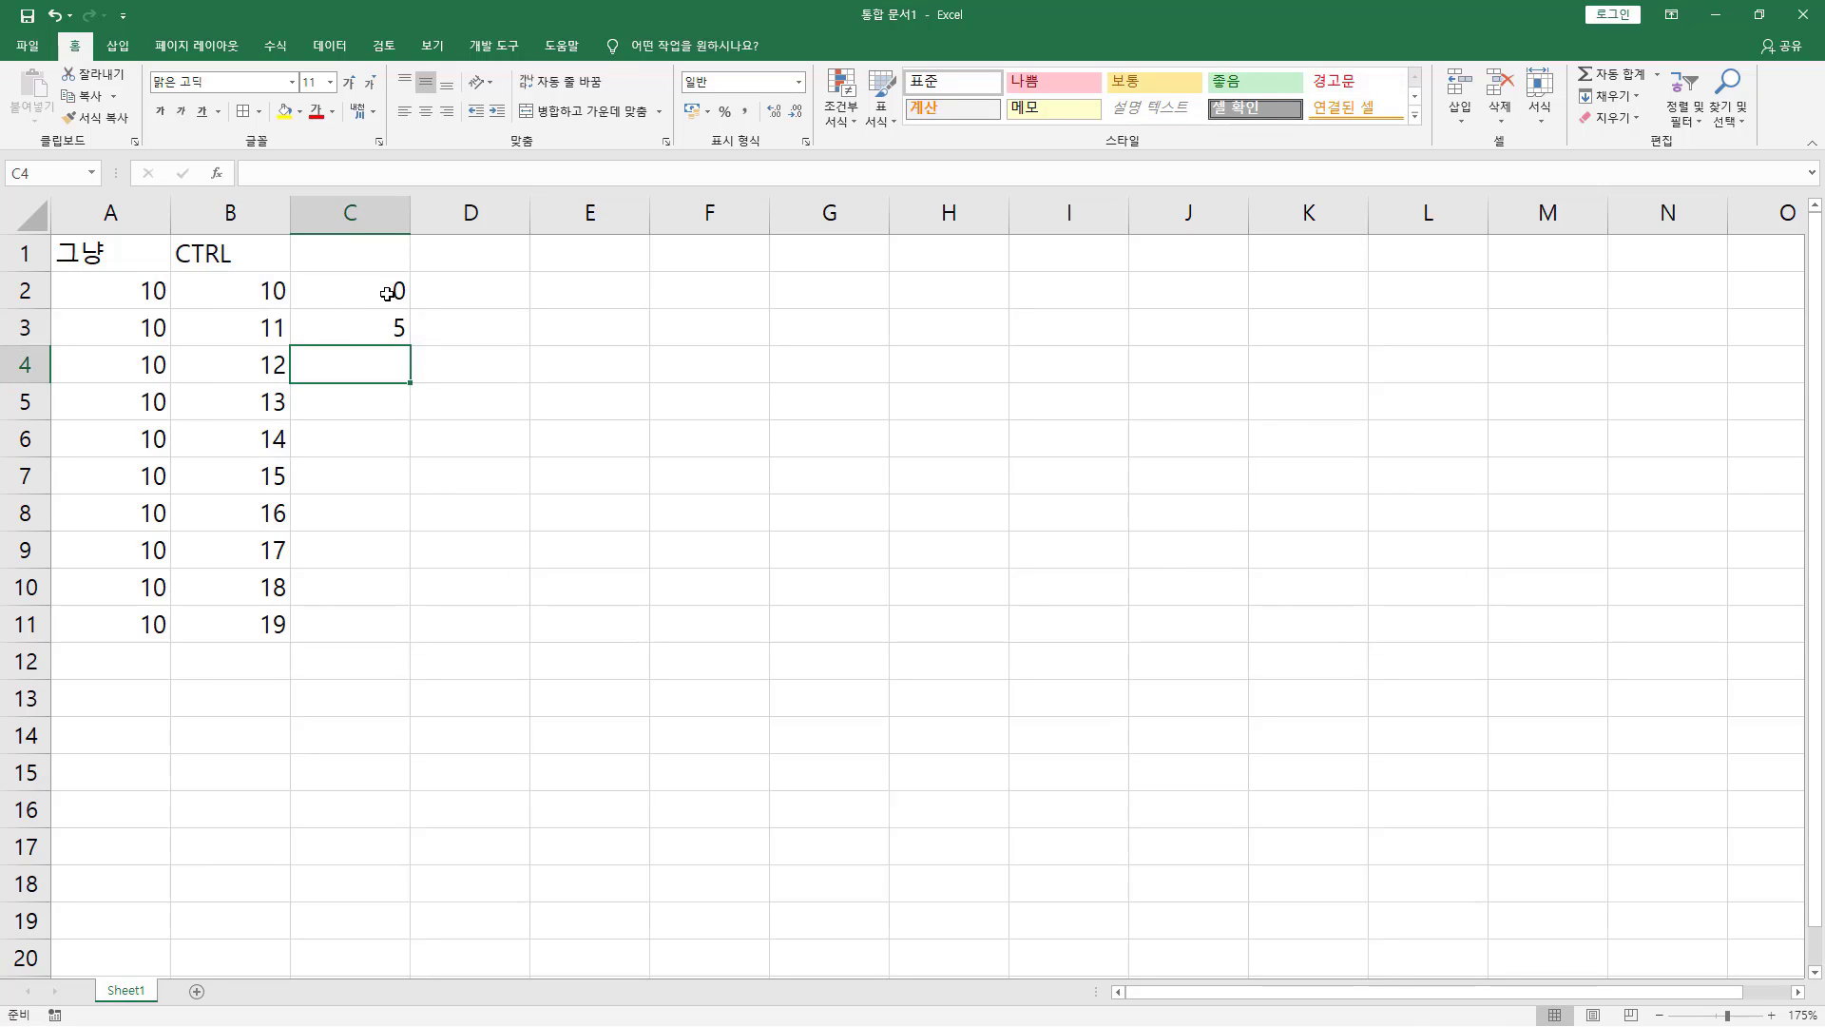
{"action": "left_click_drag", "start_coordinate": [387, 294], "coordinate": [391, 327]}
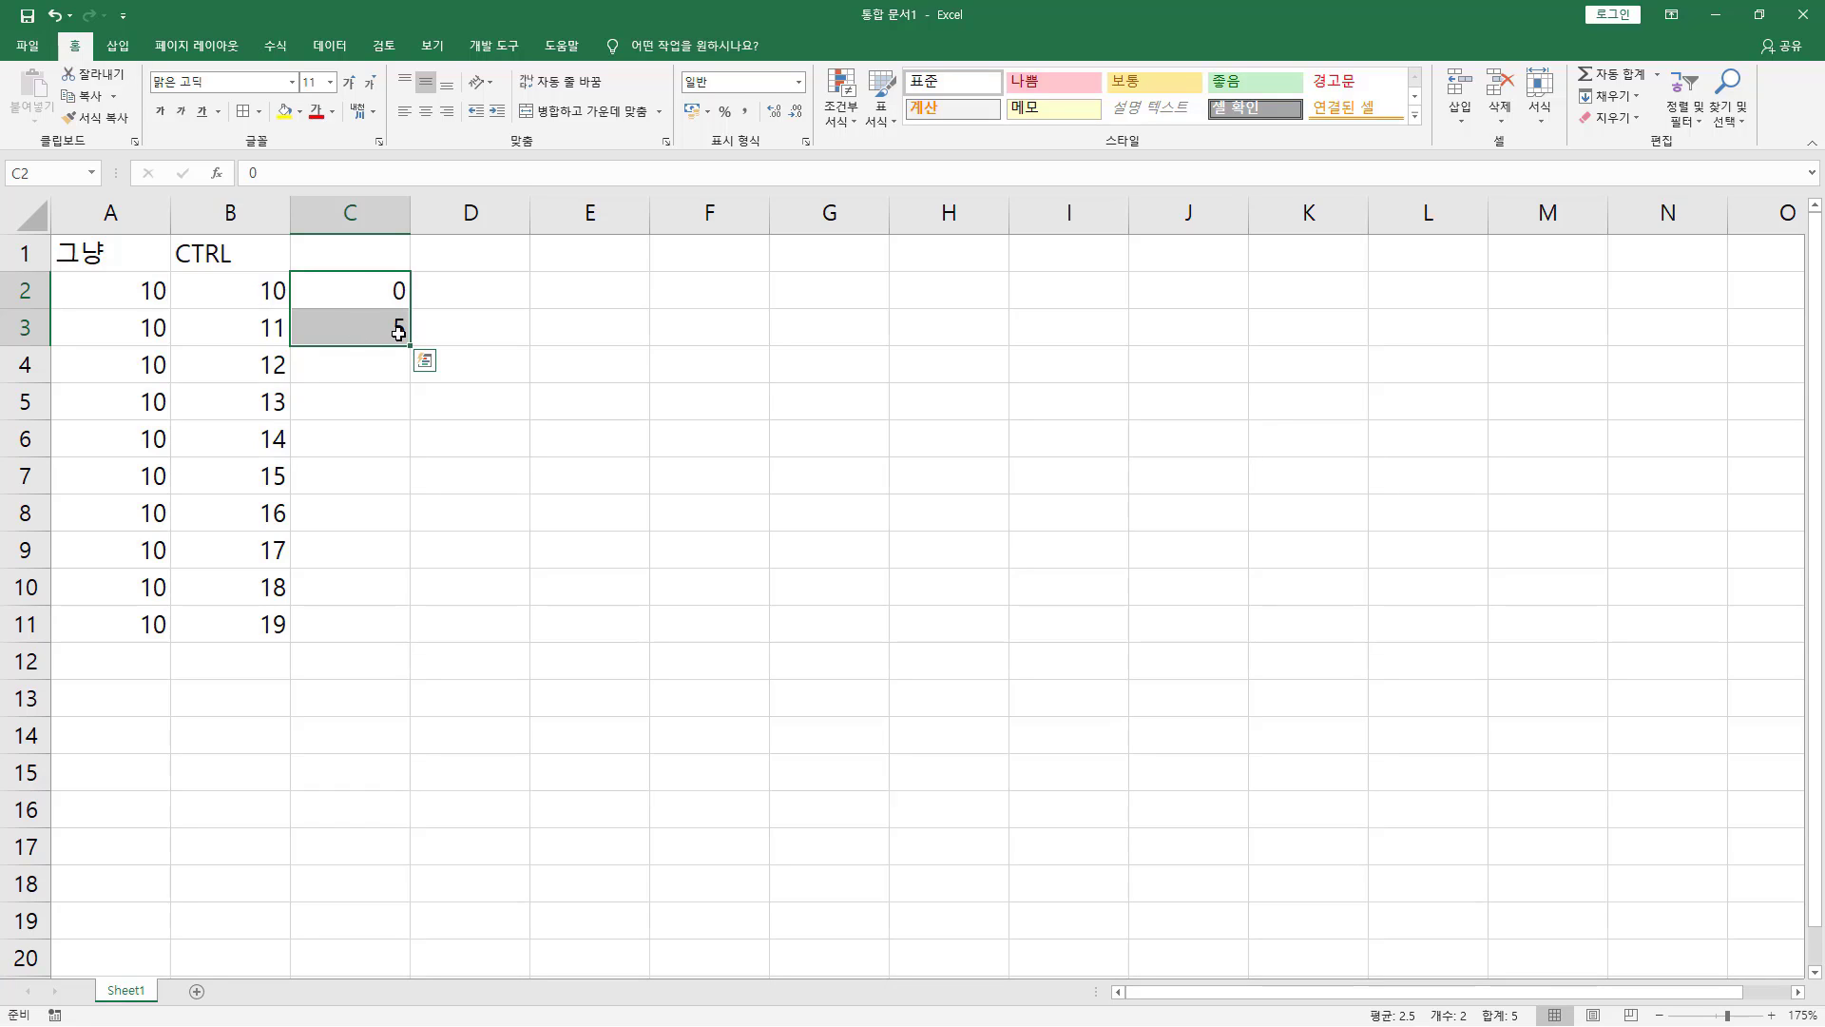
{"action": "left_click_drag", "start_coordinate": [413, 344], "coordinate": [404, 643]}
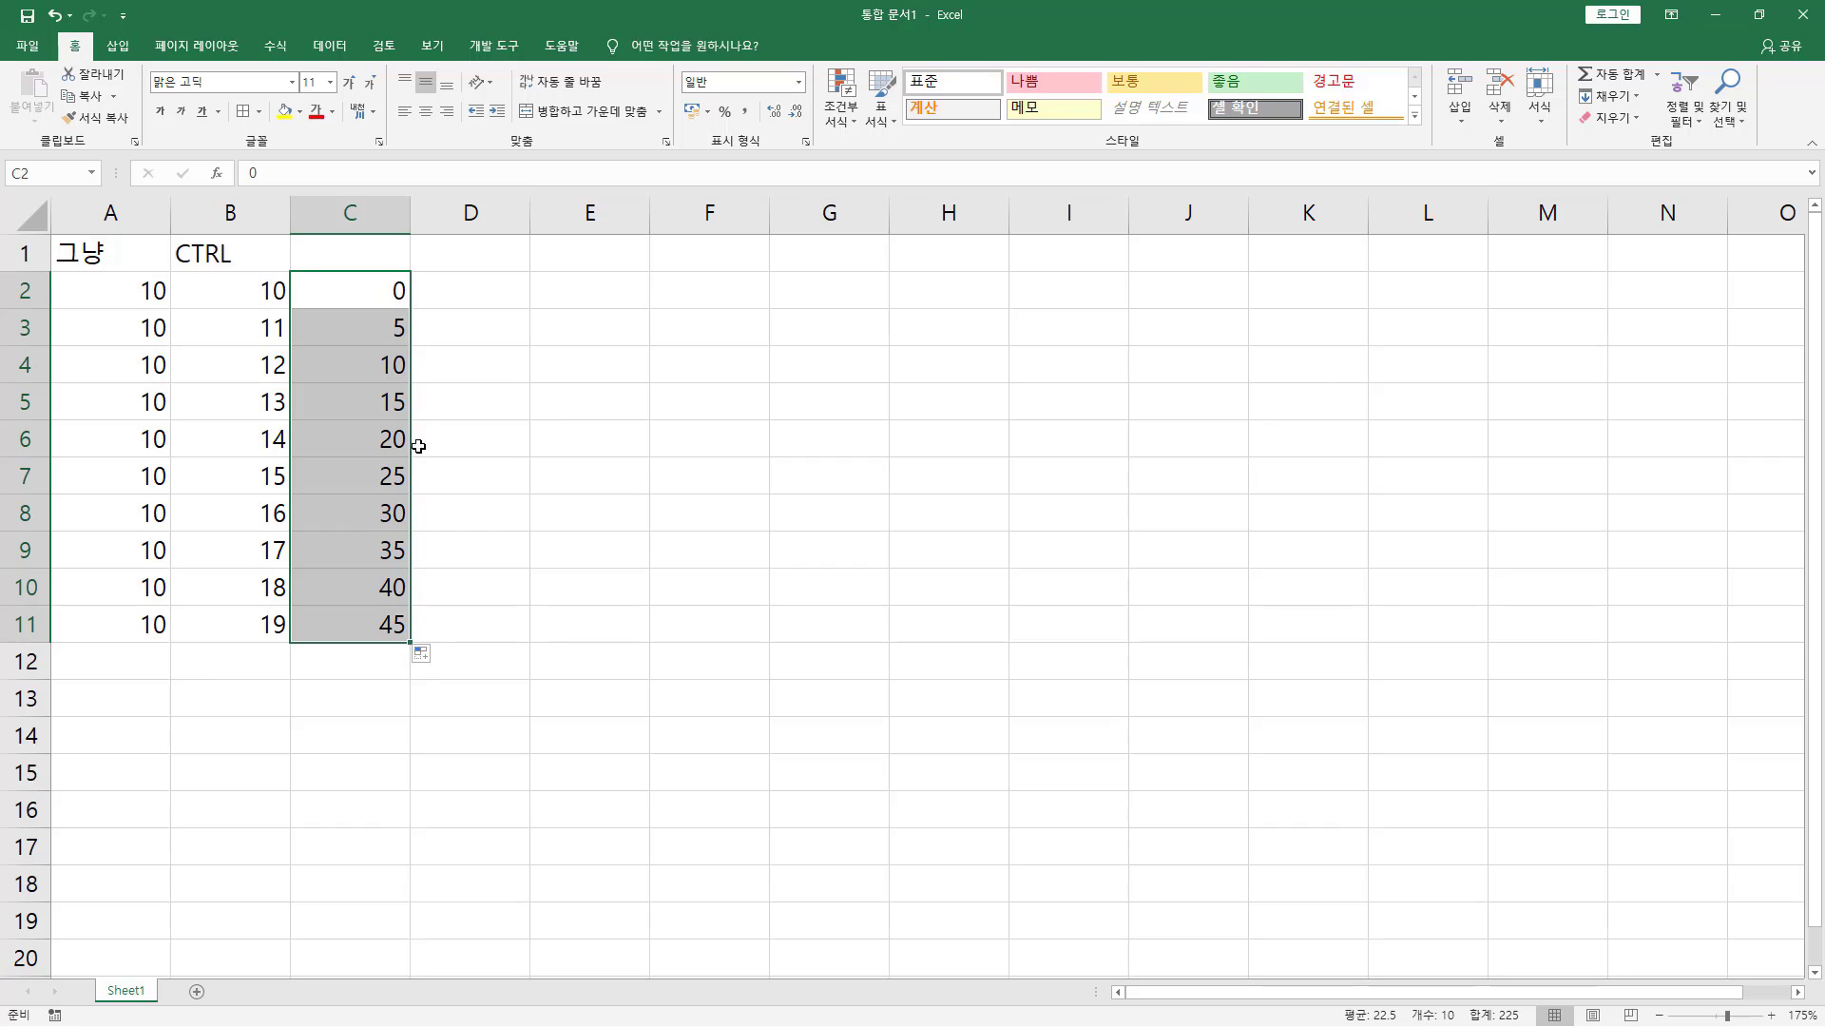
{"action": "left_click_drag", "start_coordinate": [326, 268], "coordinate": [434, 340]}
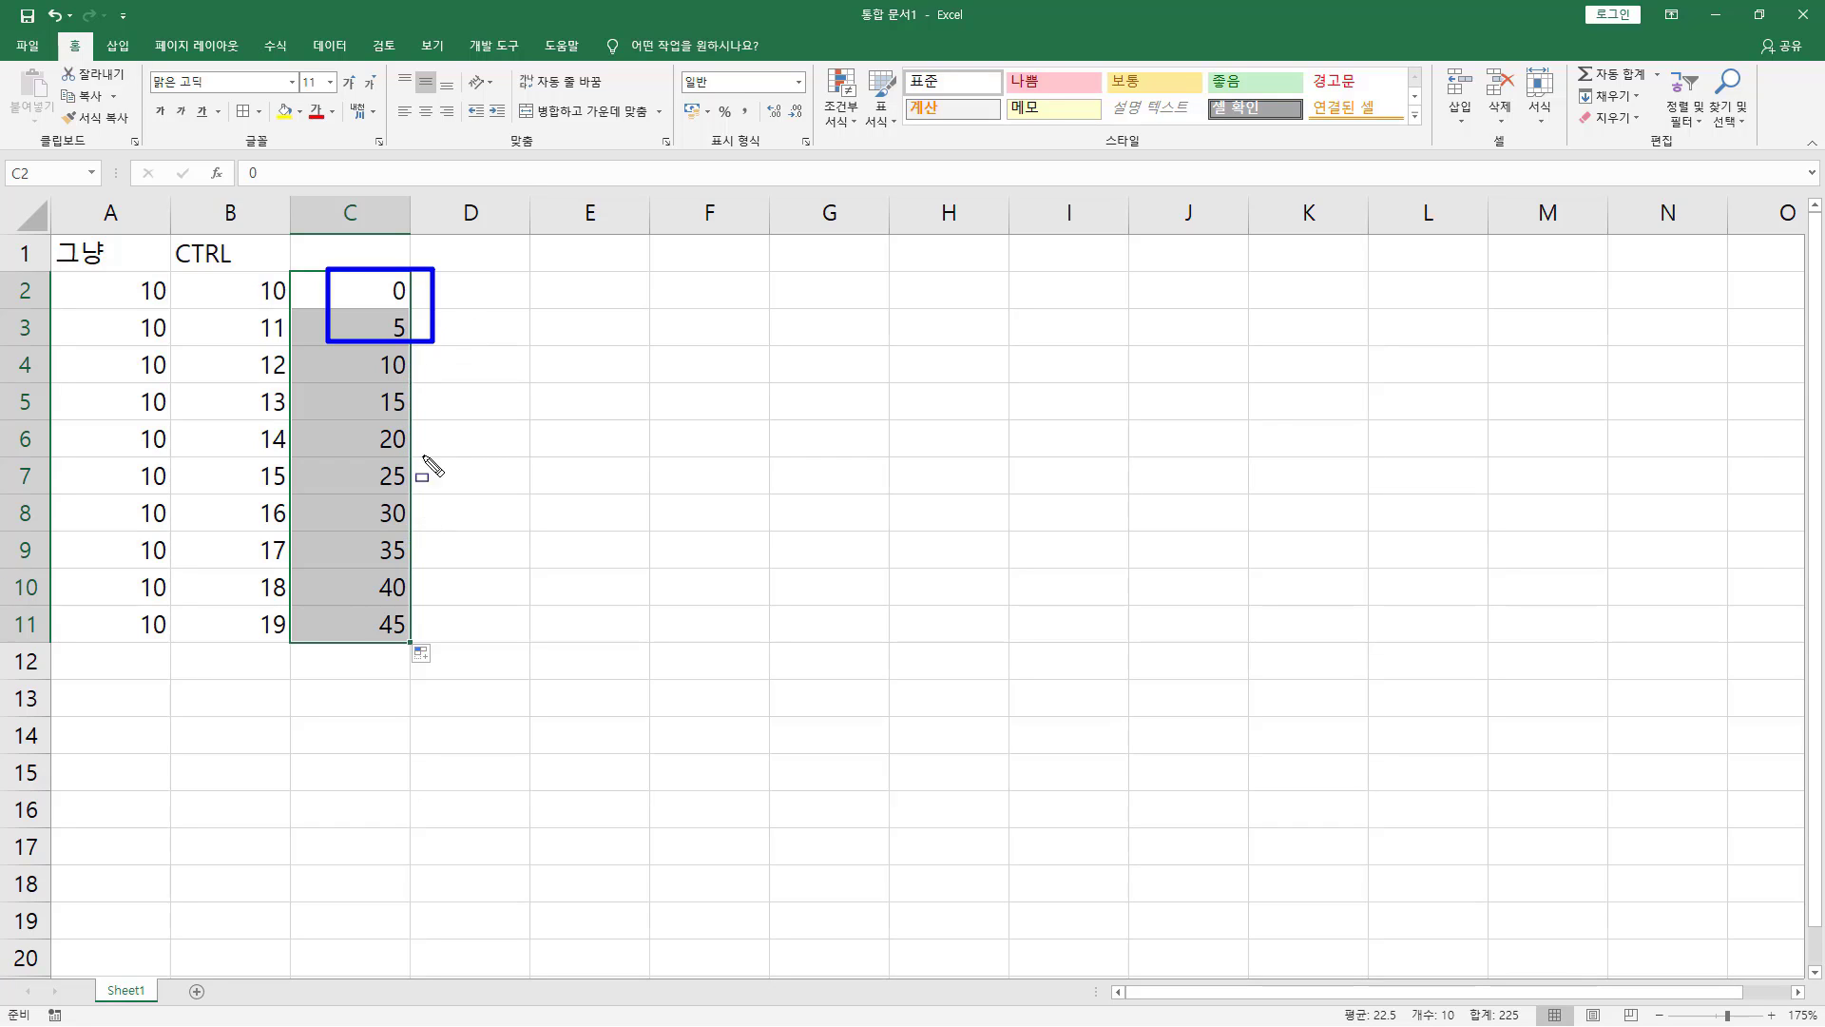
{"action": "key", "text": "Escape"}
Step: Enter 50 in D2 and 40 in D3, and fill both cells down to D11 as a series decreasing by 10
{"action": "left_click", "coordinate": [489, 299]}
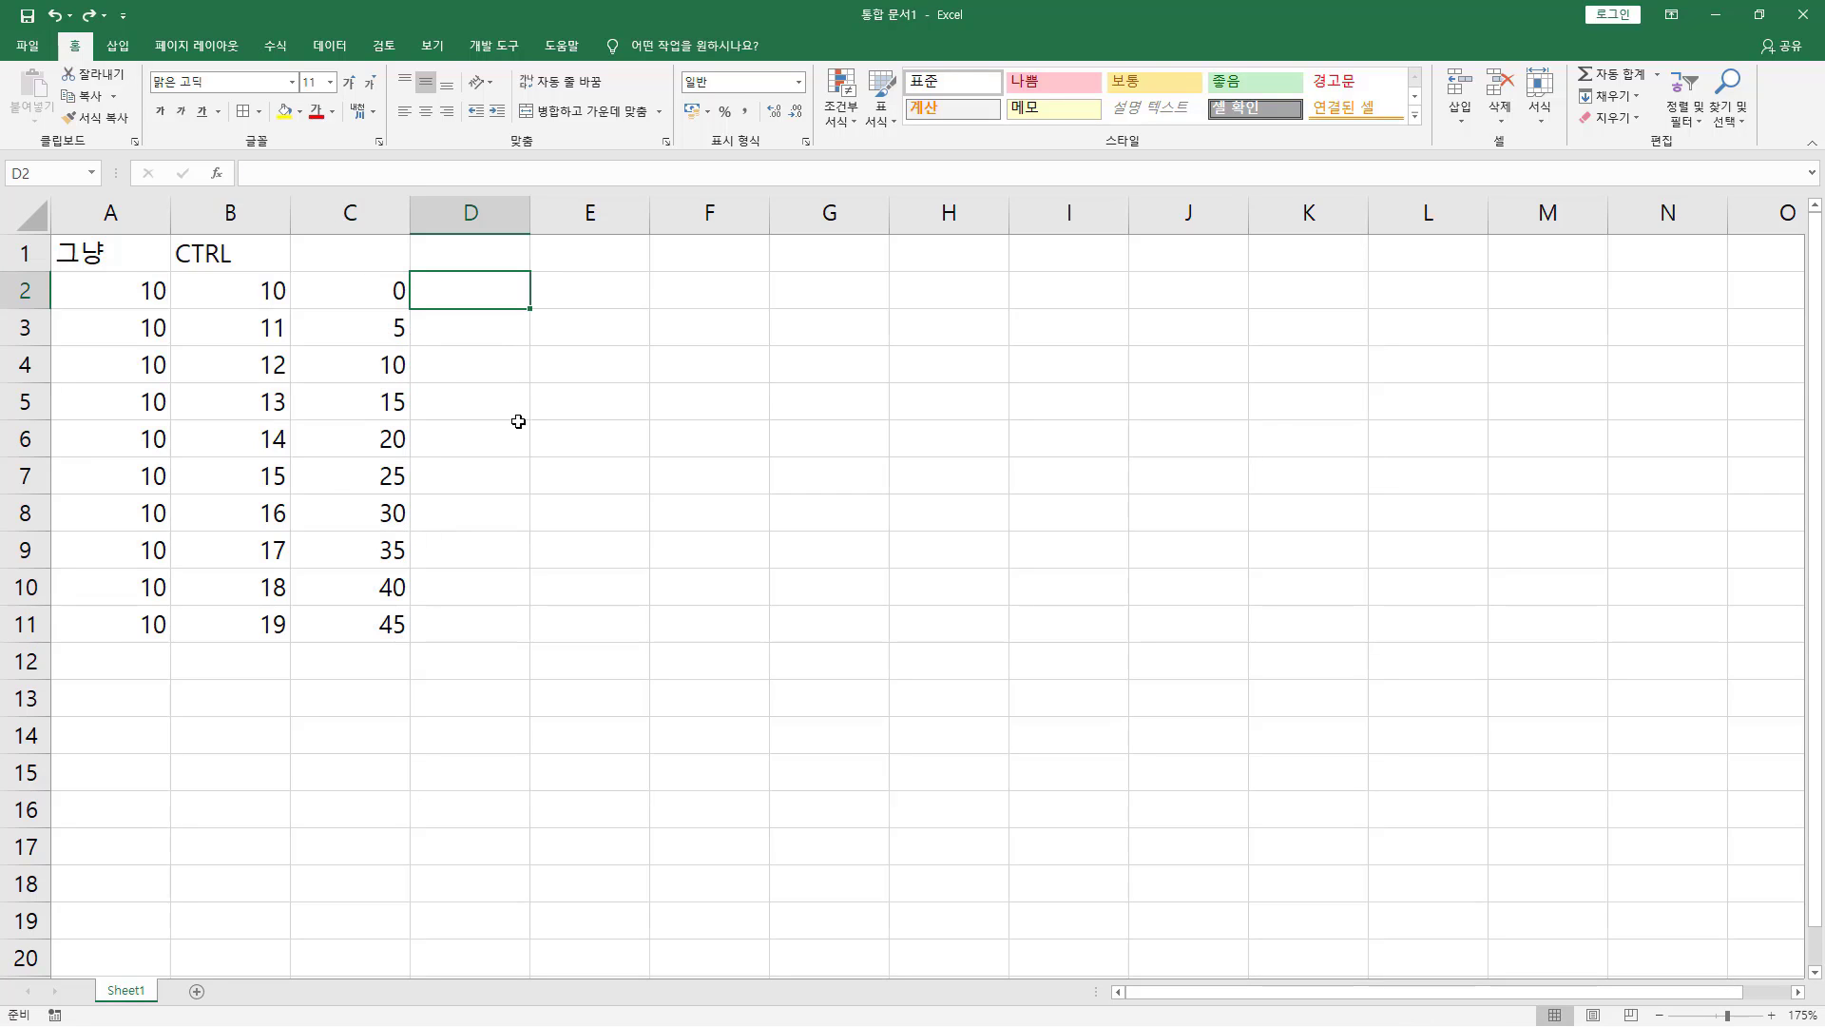
{"action": "type", "text": "50"}
{"action": "key", "text": "Return"}
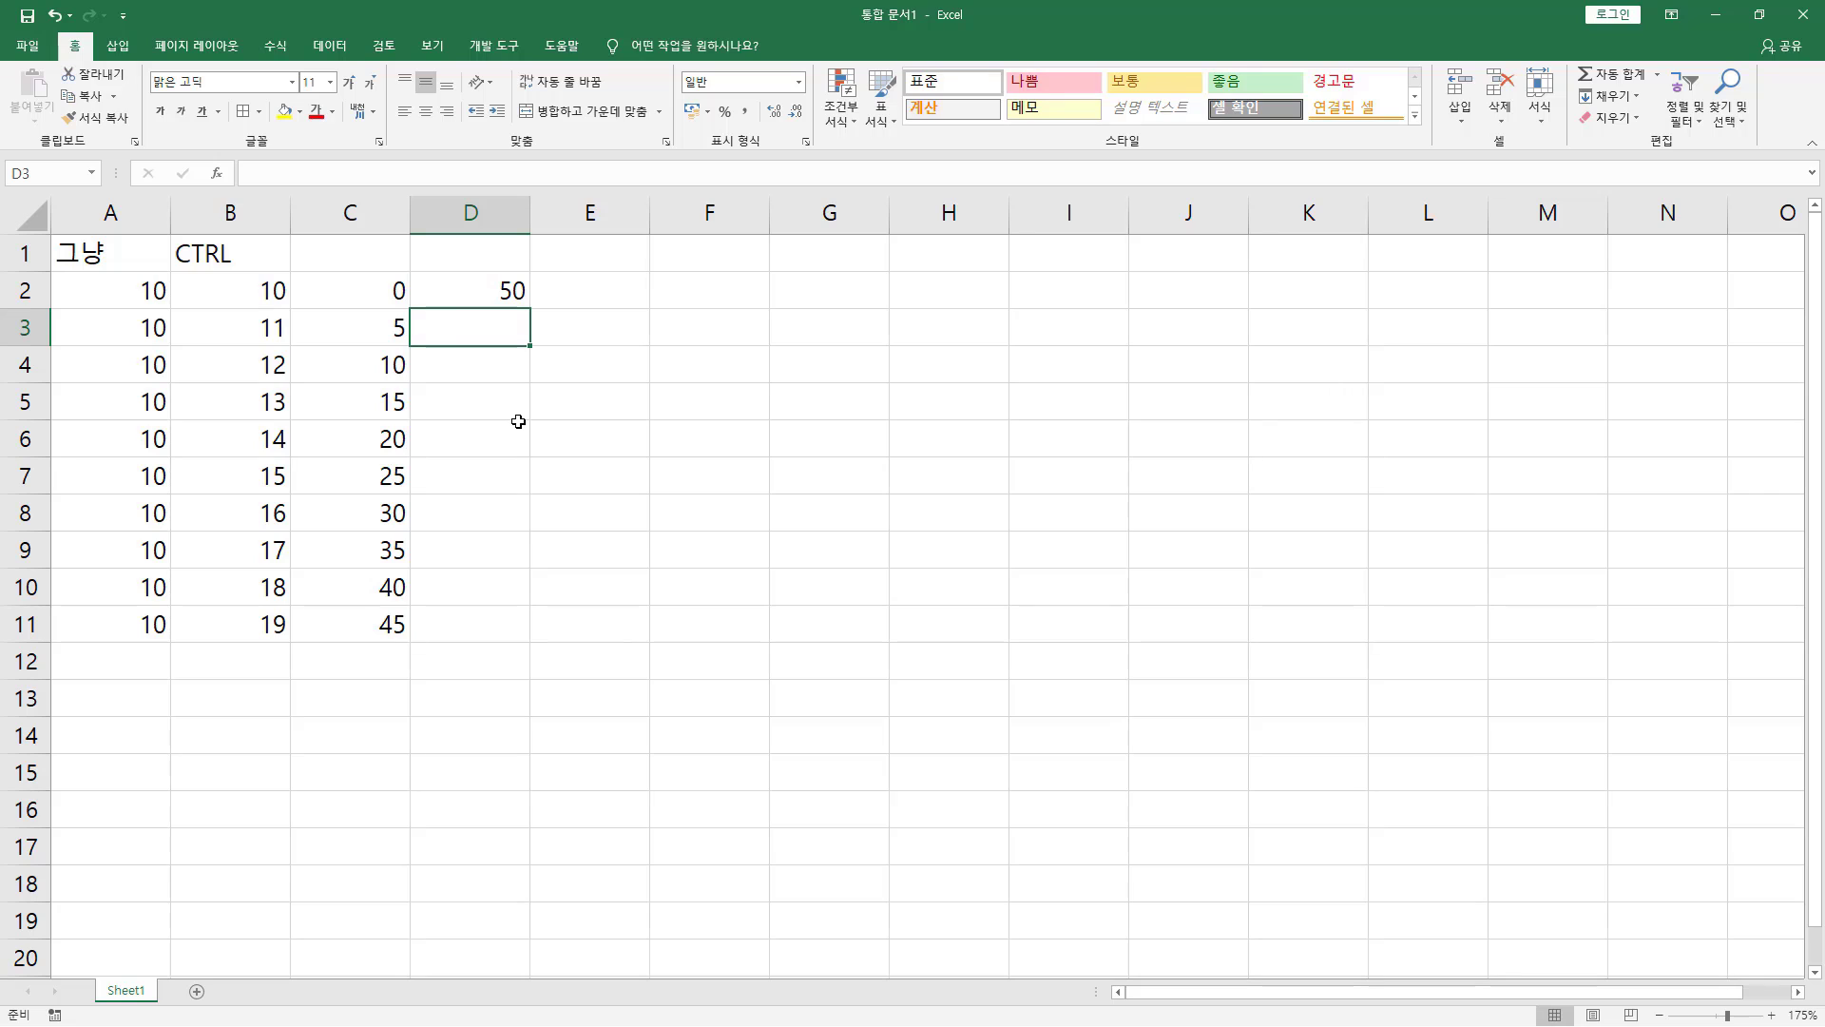
{"action": "type", "text": "40"}
{"action": "key", "text": "Return"}
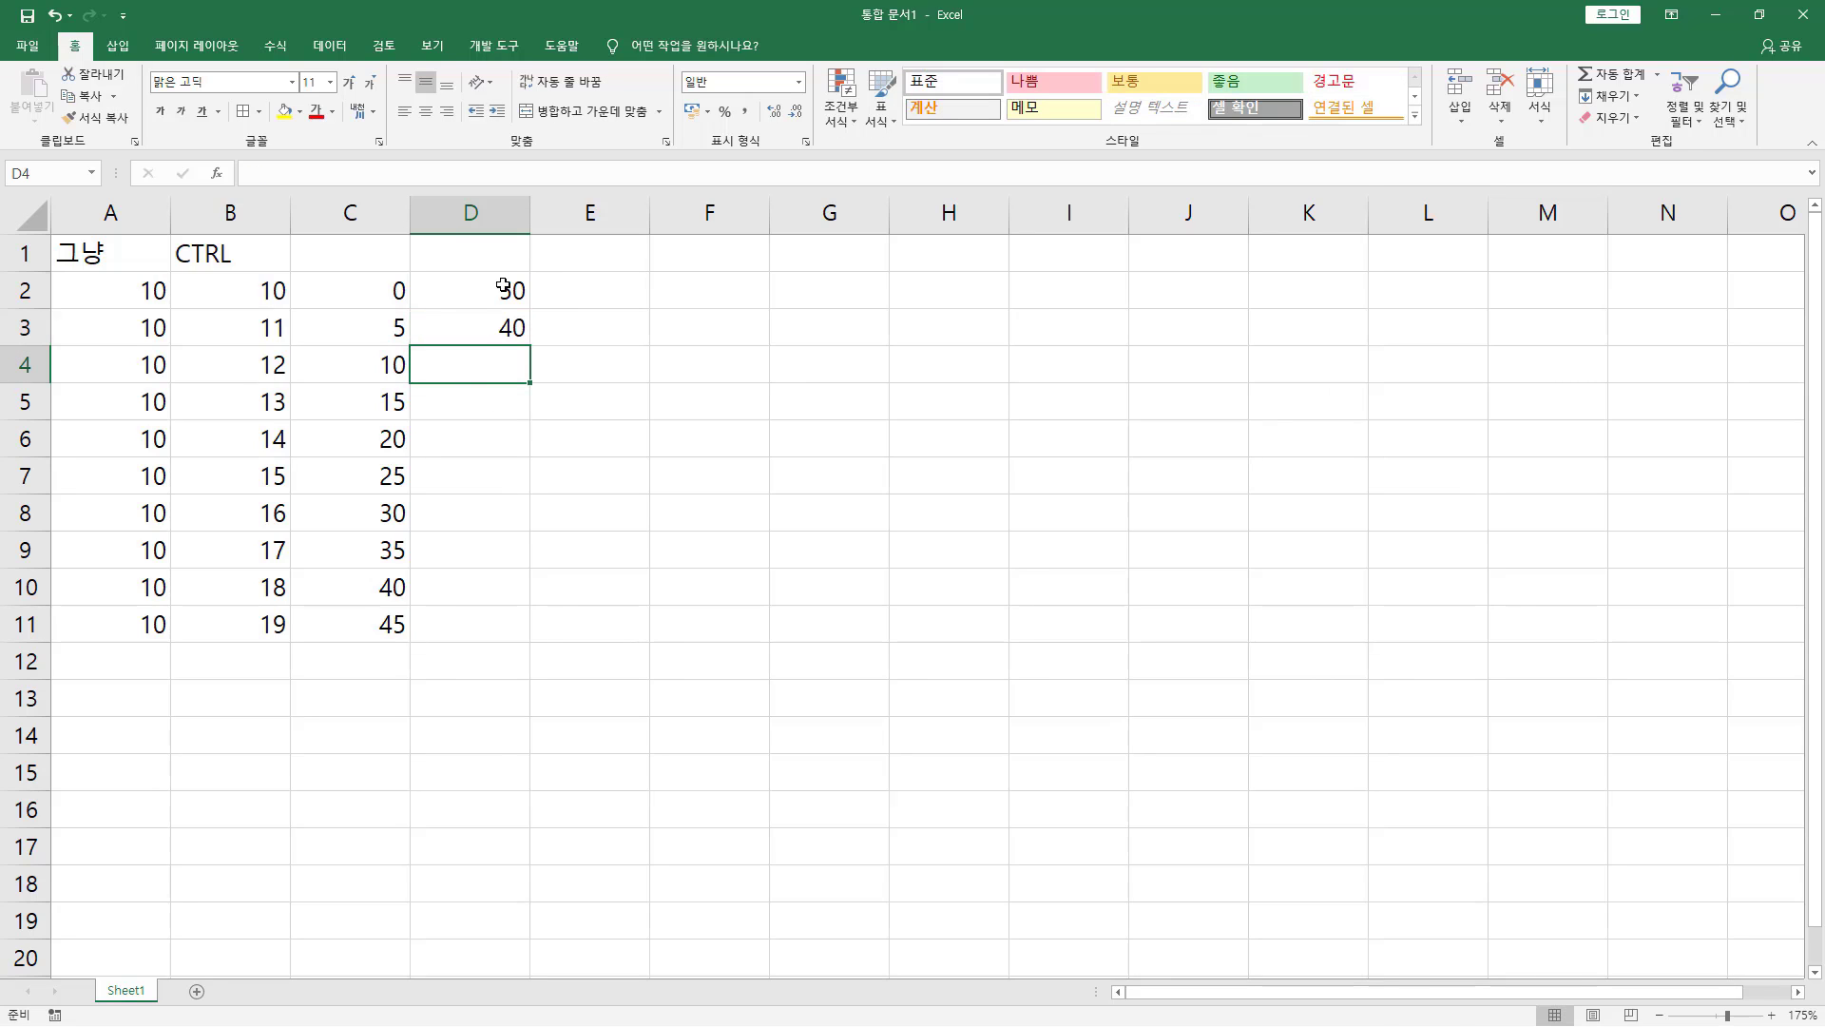
{"action": "left_click_drag", "start_coordinate": [504, 285], "coordinate": [509, 326]}
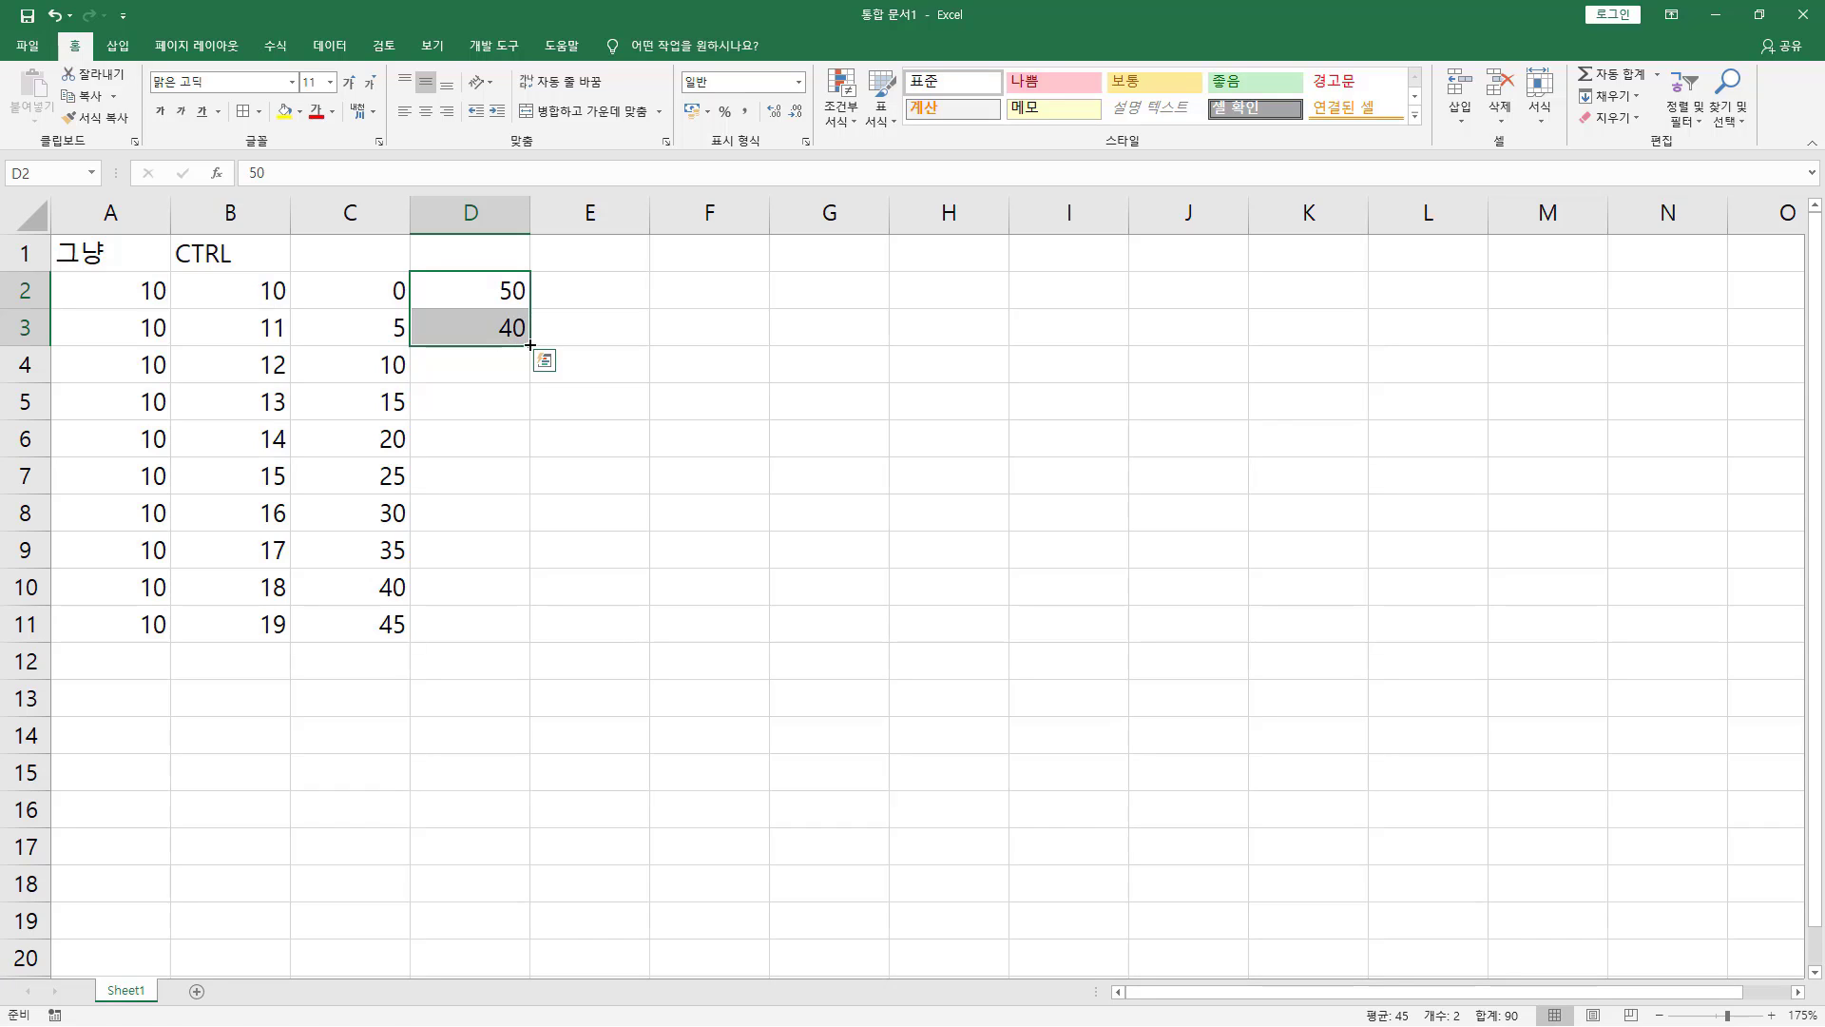
{"action": "left_click_drag", "start_coordinate": [530, 346], "coordinate": [515, 635]}
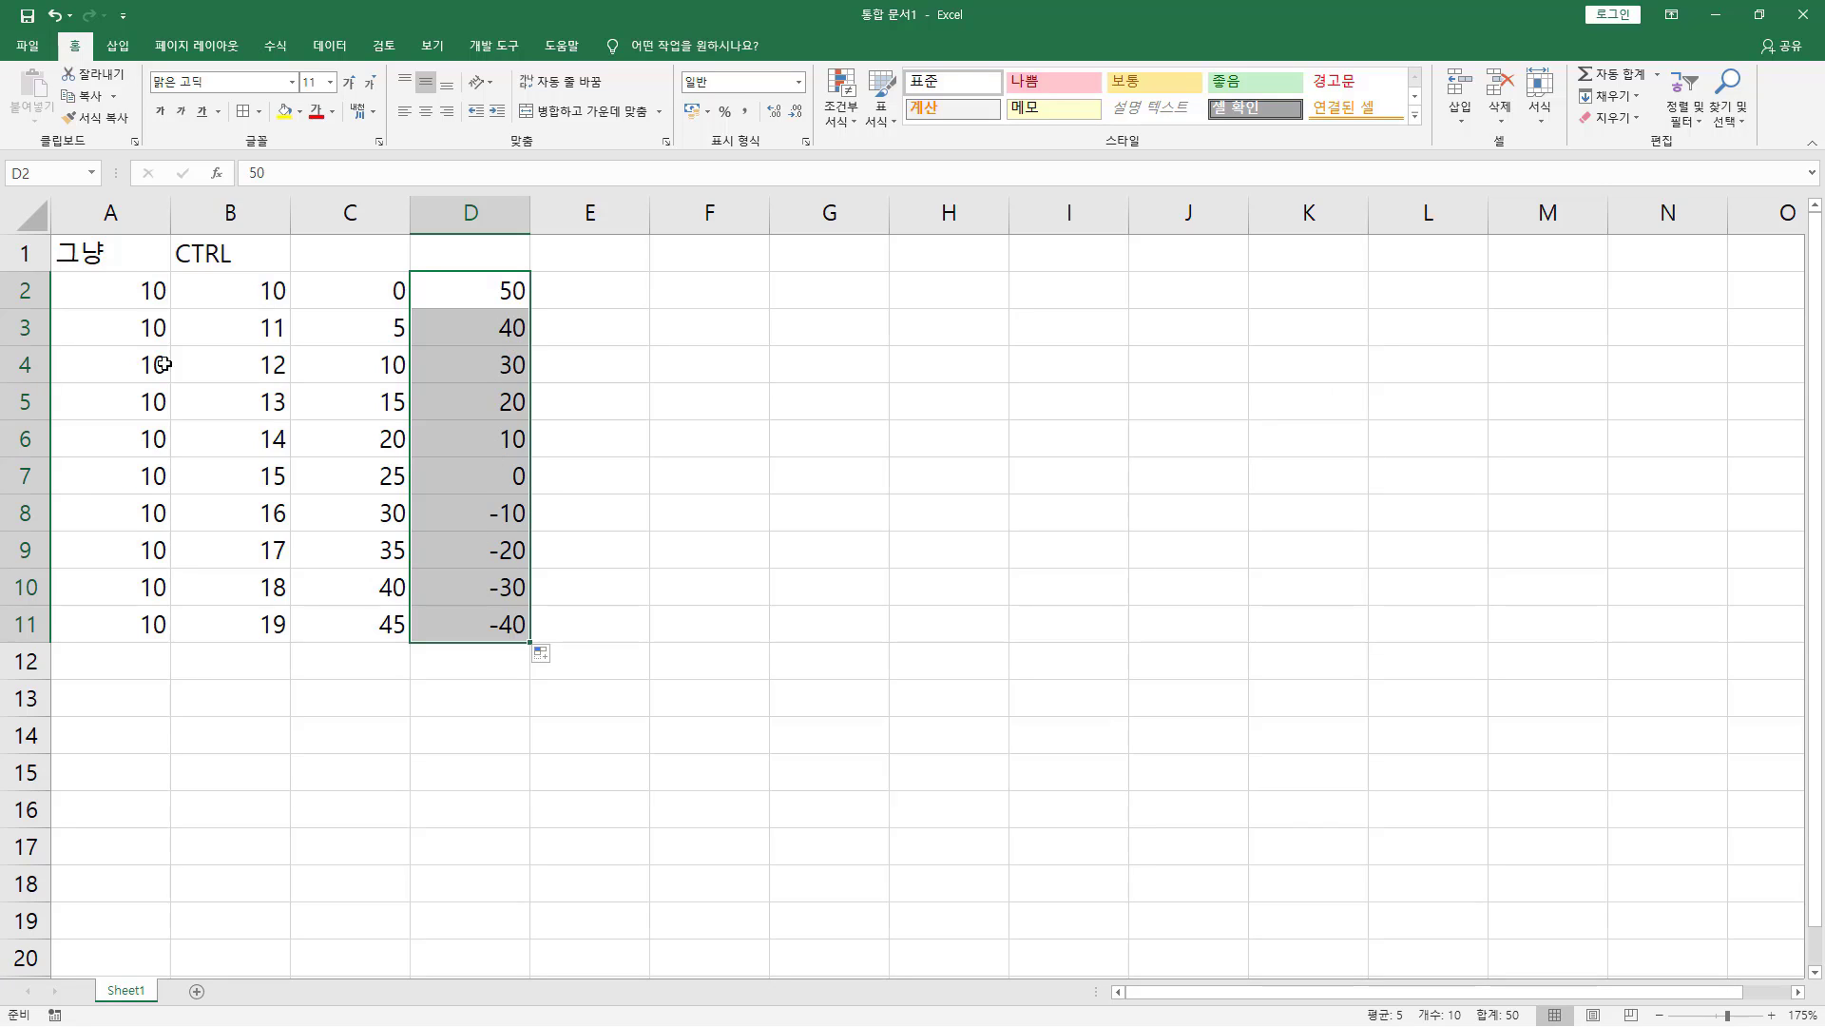
{"action": "left_click", "coordinate": [685, 319]}
{"action": "mouse_move", "coordinate": [361, 272]}
{"action": "left_mouse_down"}
{"action": "mouse_move", "coordinate": [490, 359]}
{"action": "mouse_move", "coordinate": [540, 346]}
{"action": "left_mouse_up"}
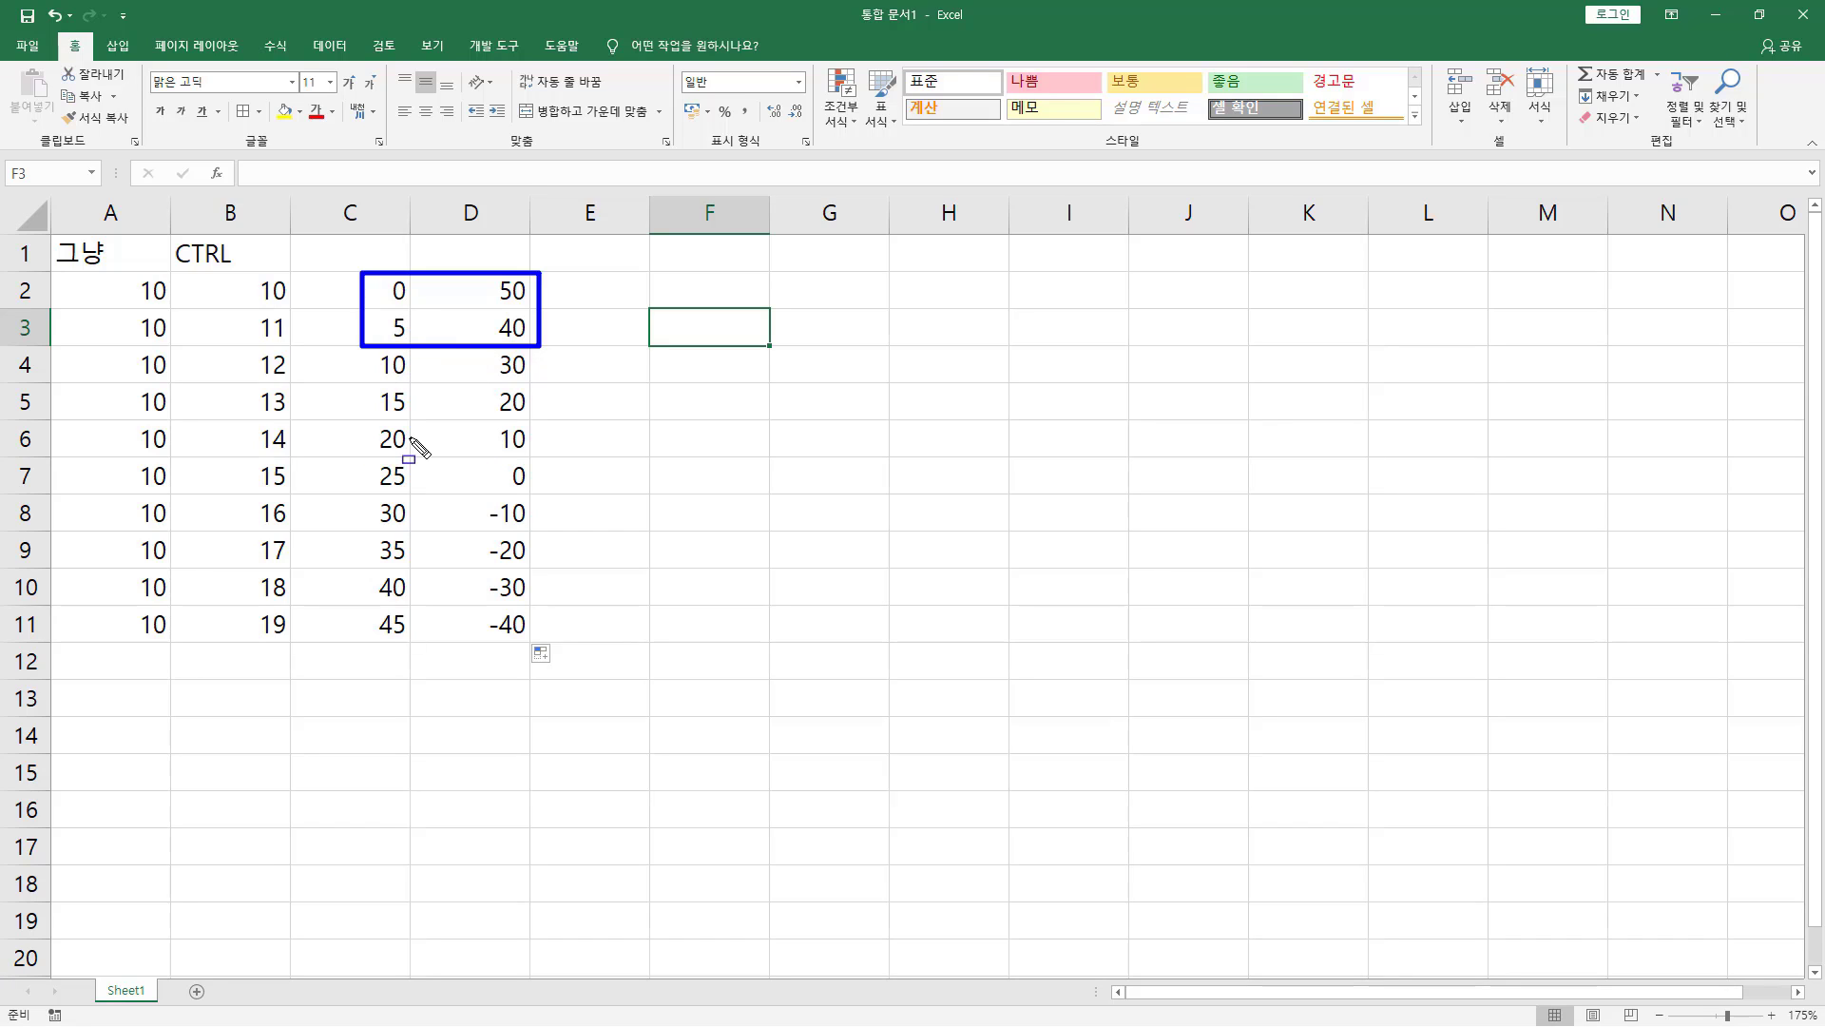
Step: Enter 2 in E2 and 4 in E3, and select both cells
{"action": "left_click", "coordinate": [616, 294]}
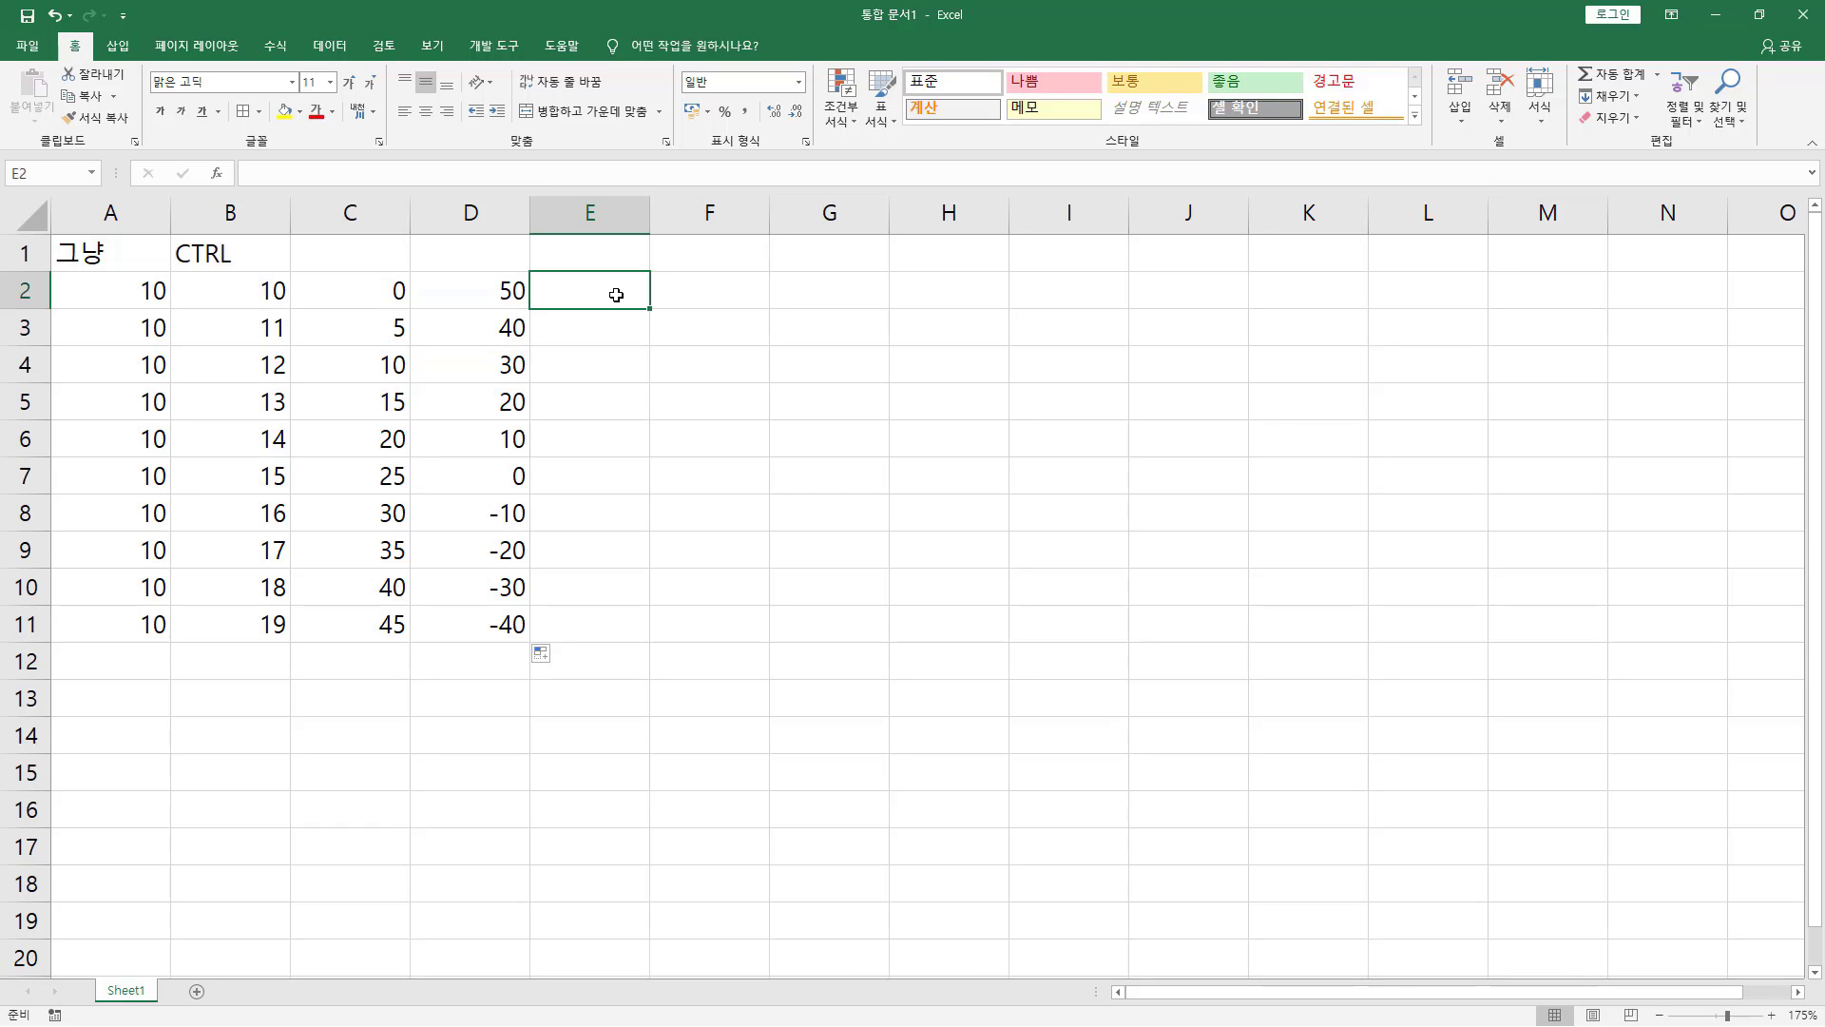
{"action": "type", "text": "2"}
{"action": "key", "text": "Return"}
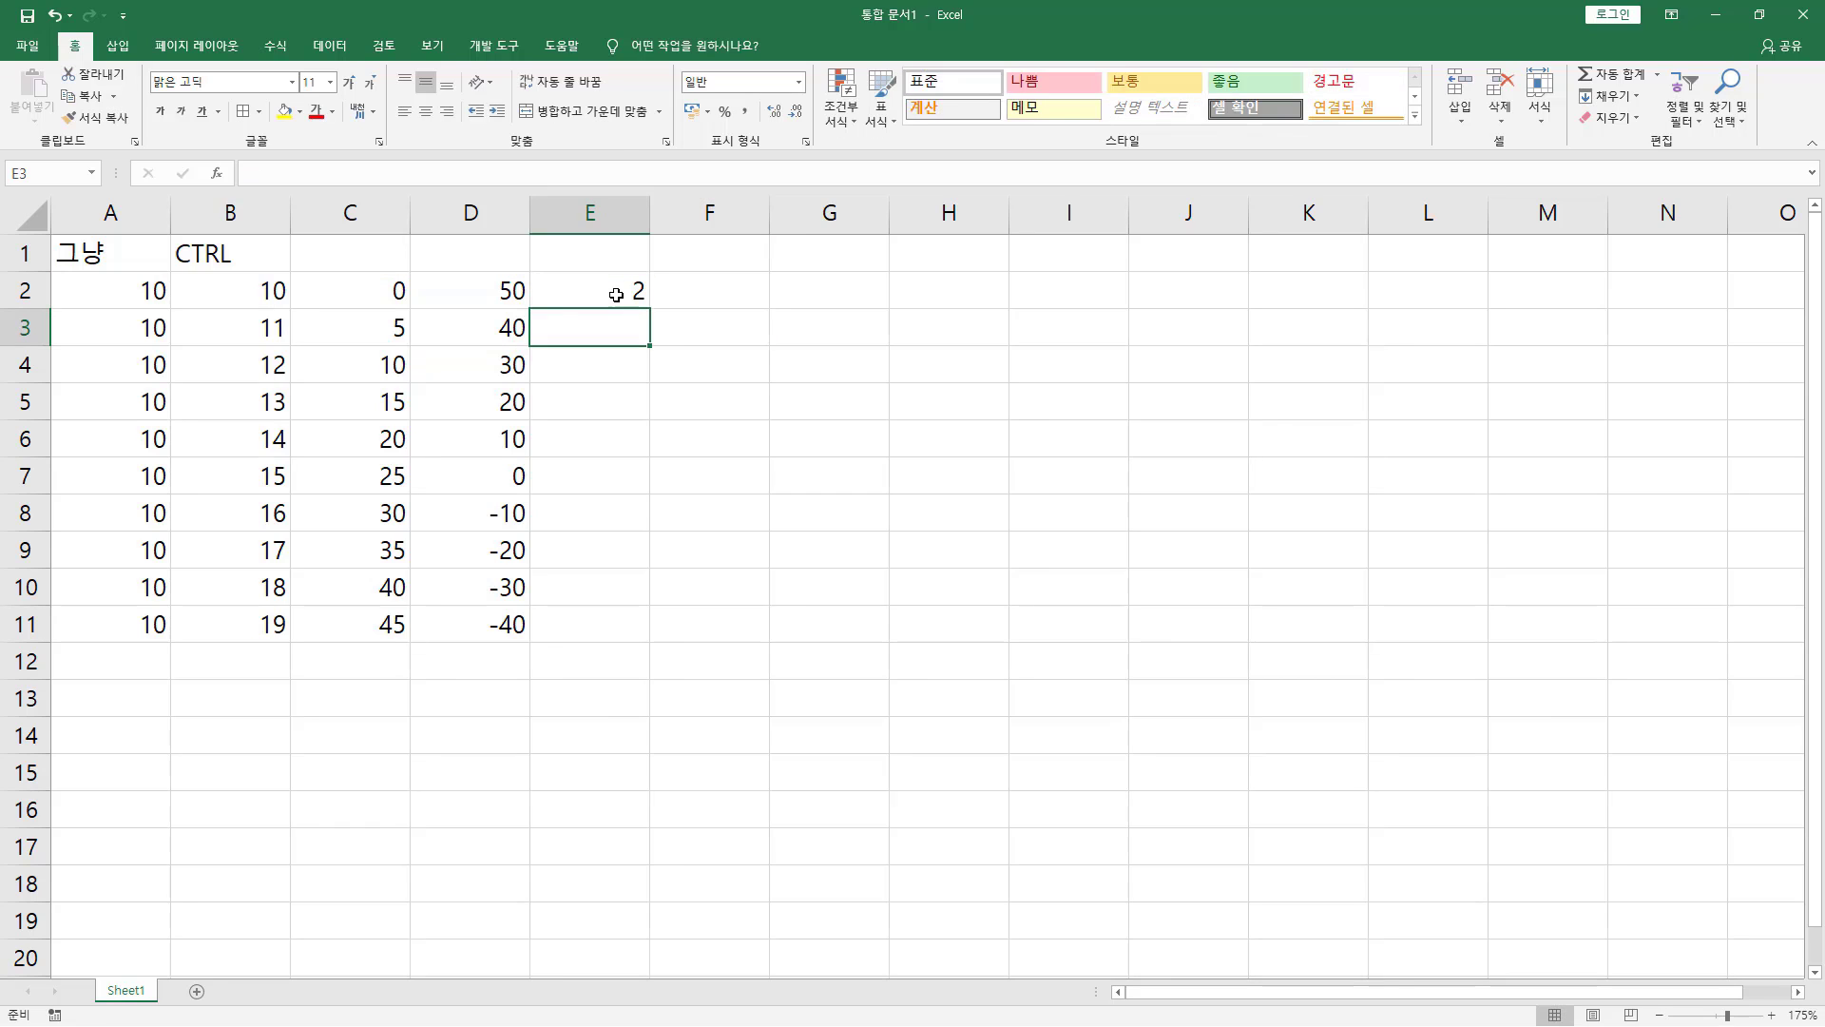
{"action": "type", "text": "4"}
{"action": "key", "text": "Return"}
{"action": "left_click_drag", "start_coordinate": [616, 295], "coordinate": [631, 330]}
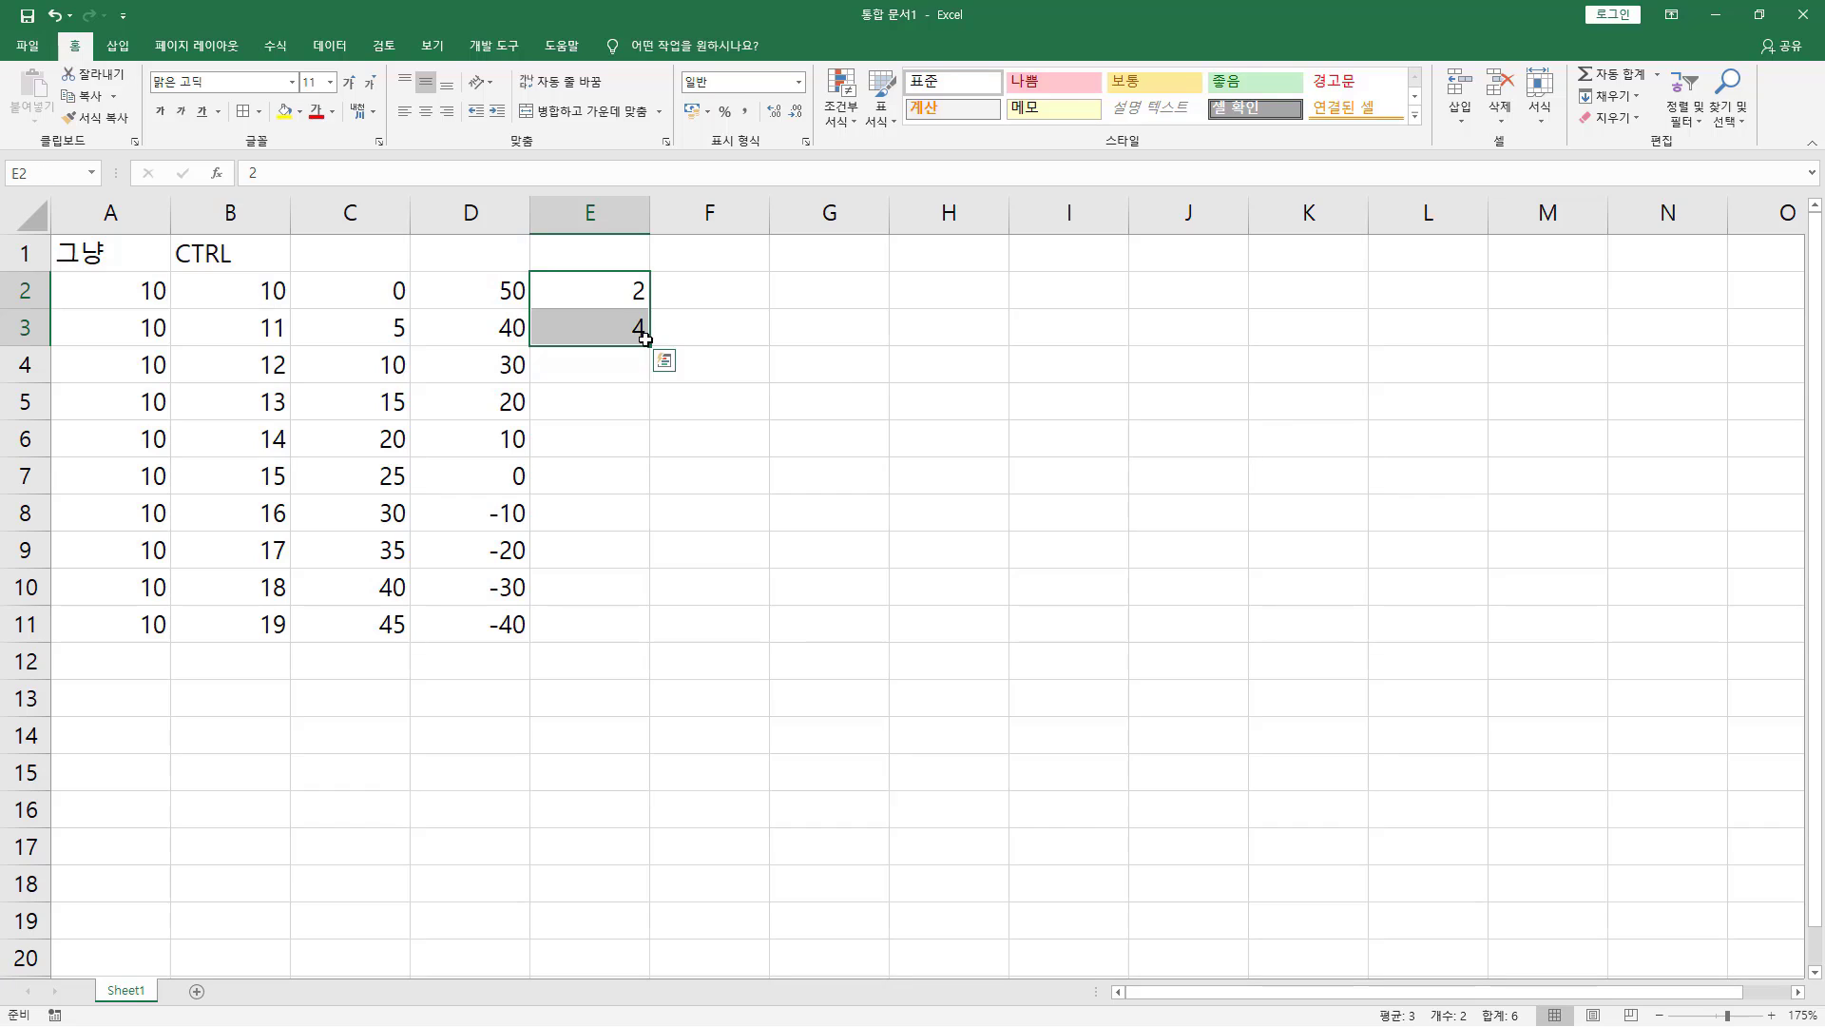
Step: Enter the headings 그냥 in E1 and CTRL in F1
{"action": "left_click", "coordinate": [605, 263]}
{"action": "type", "text": "그냥"}
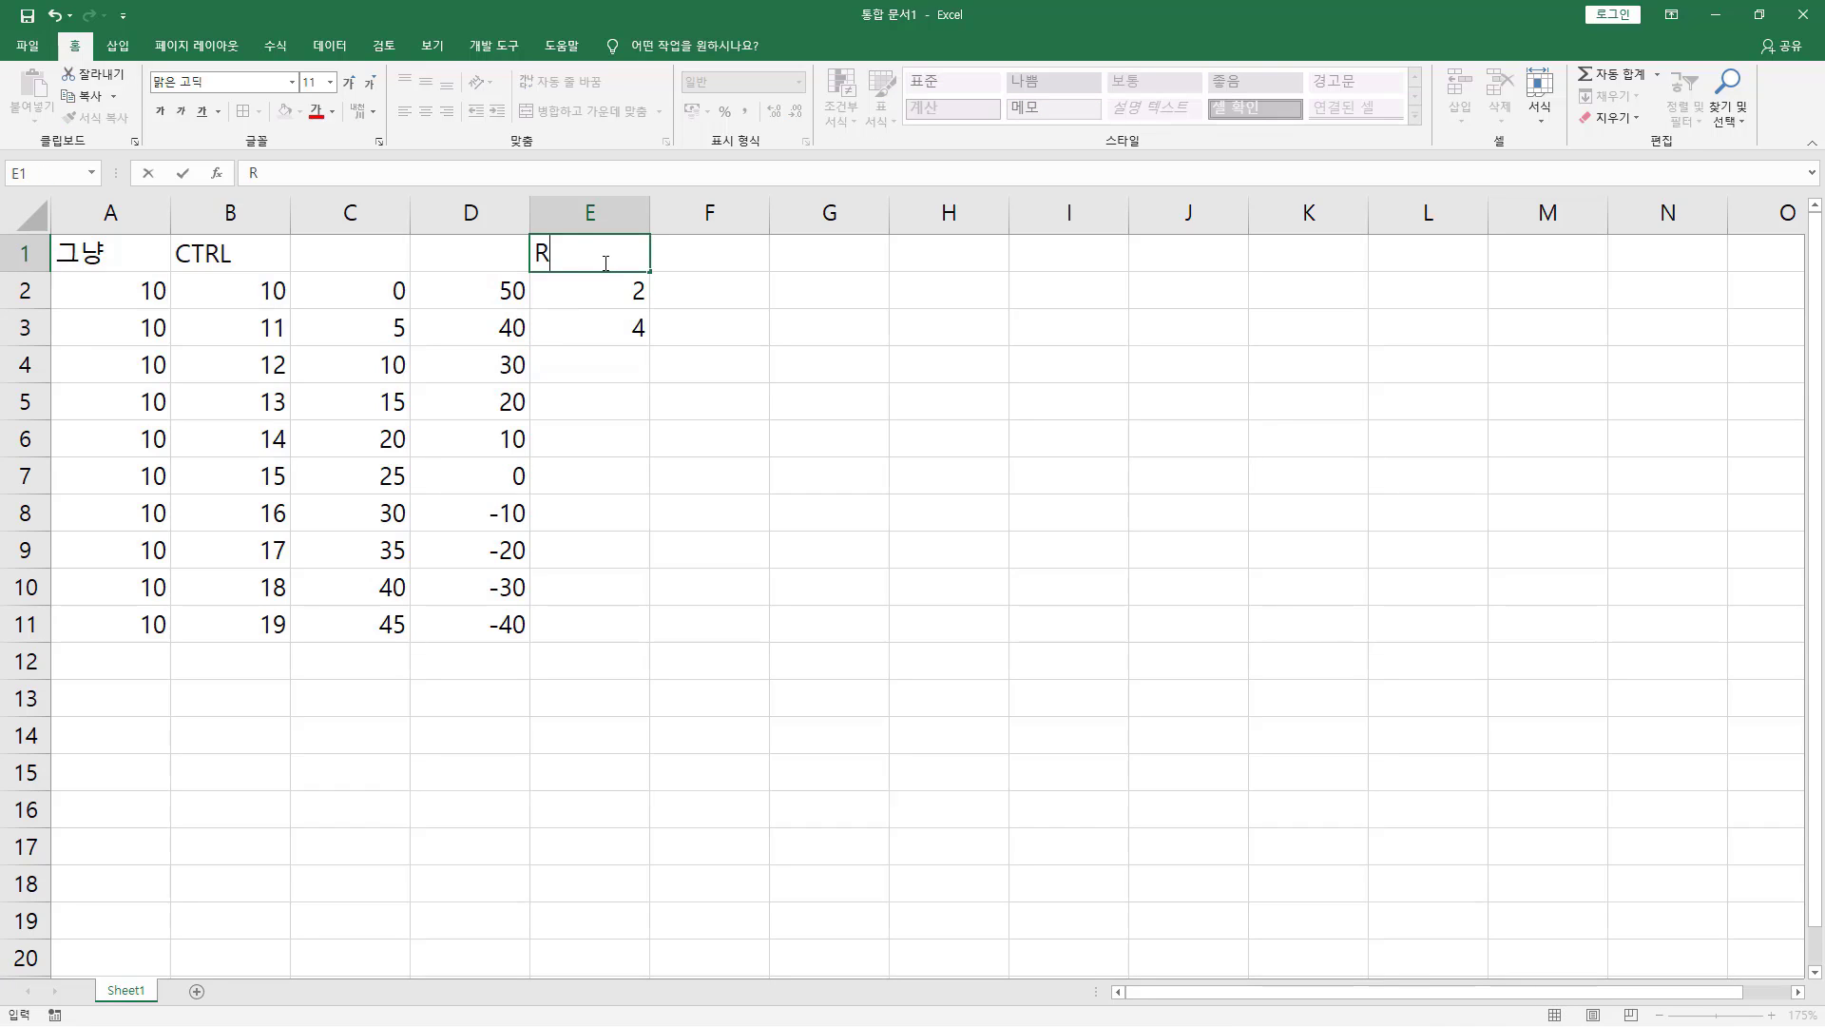
{"action": "key", "text": "Tab"}
{"action": "type", "text": "CTRL"}
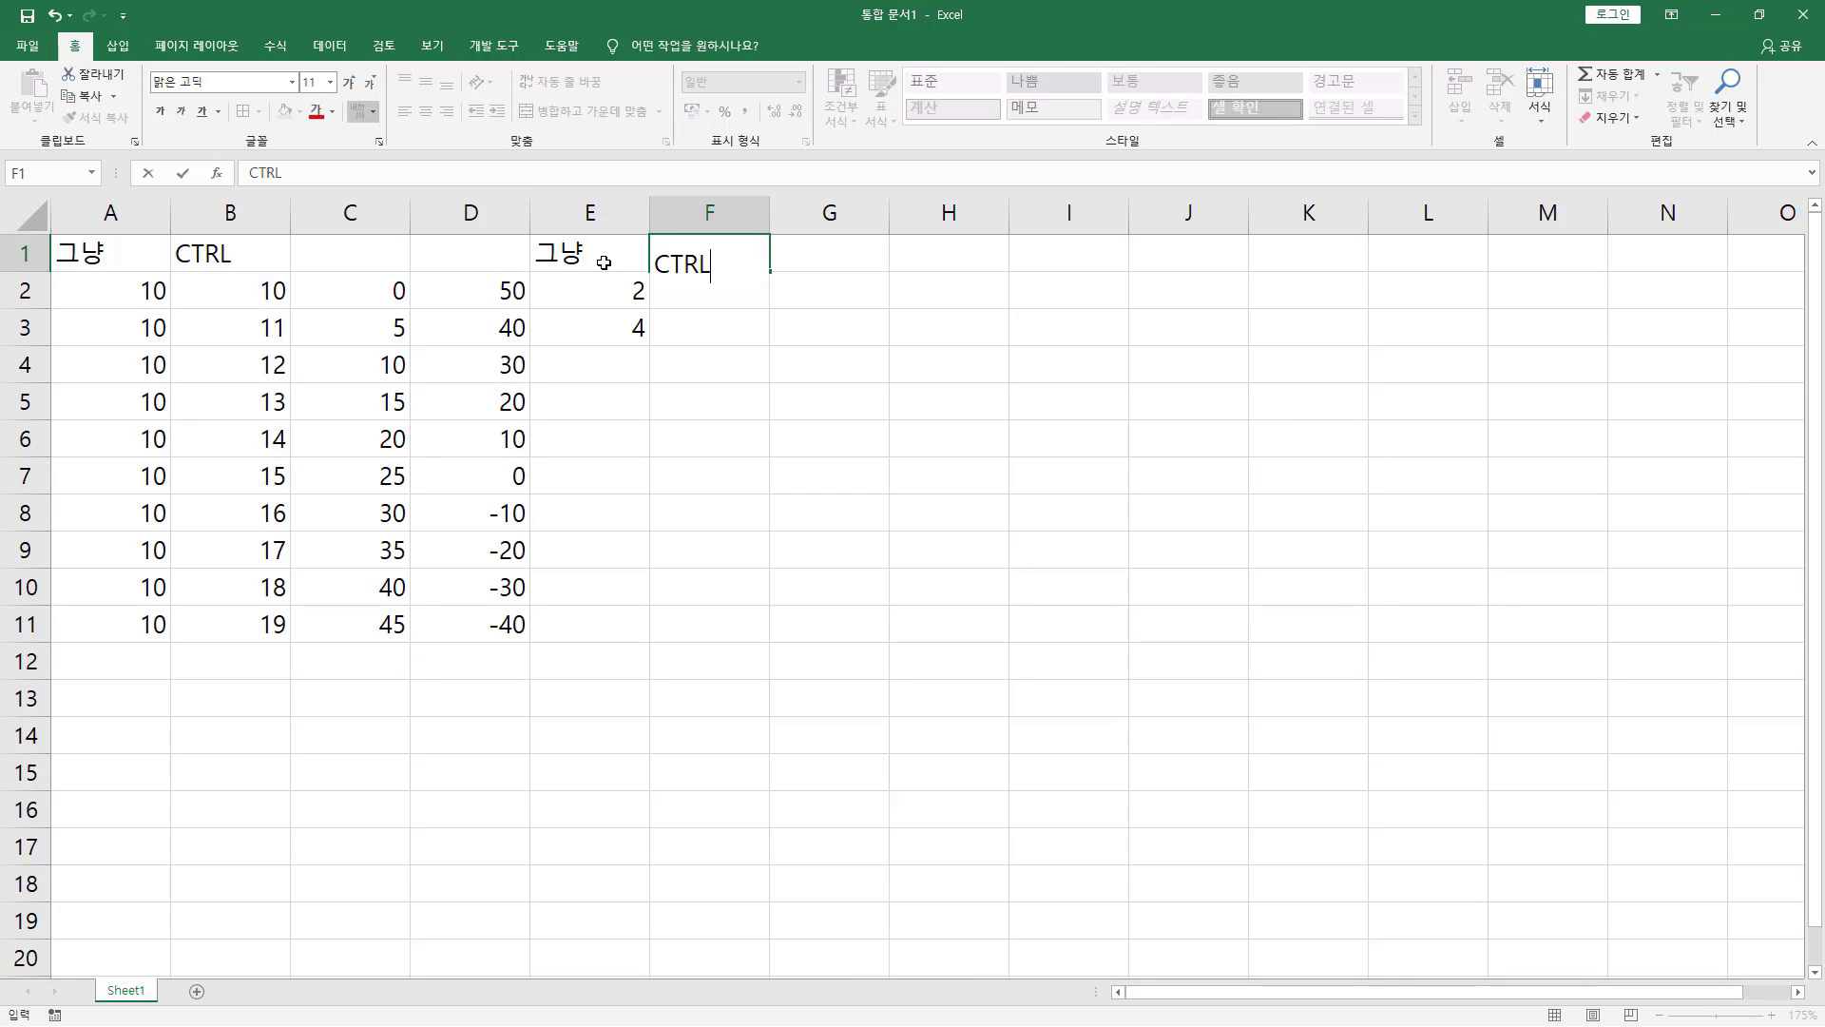
{"action": "key", "text": "Return"}
Step: Move the values 2 and 4 from E2:E3 to F2:F3 and copy them there
{"action": "left_click_drag", "start_coordinate": [599, 290], "coordinate": [618, 328]}
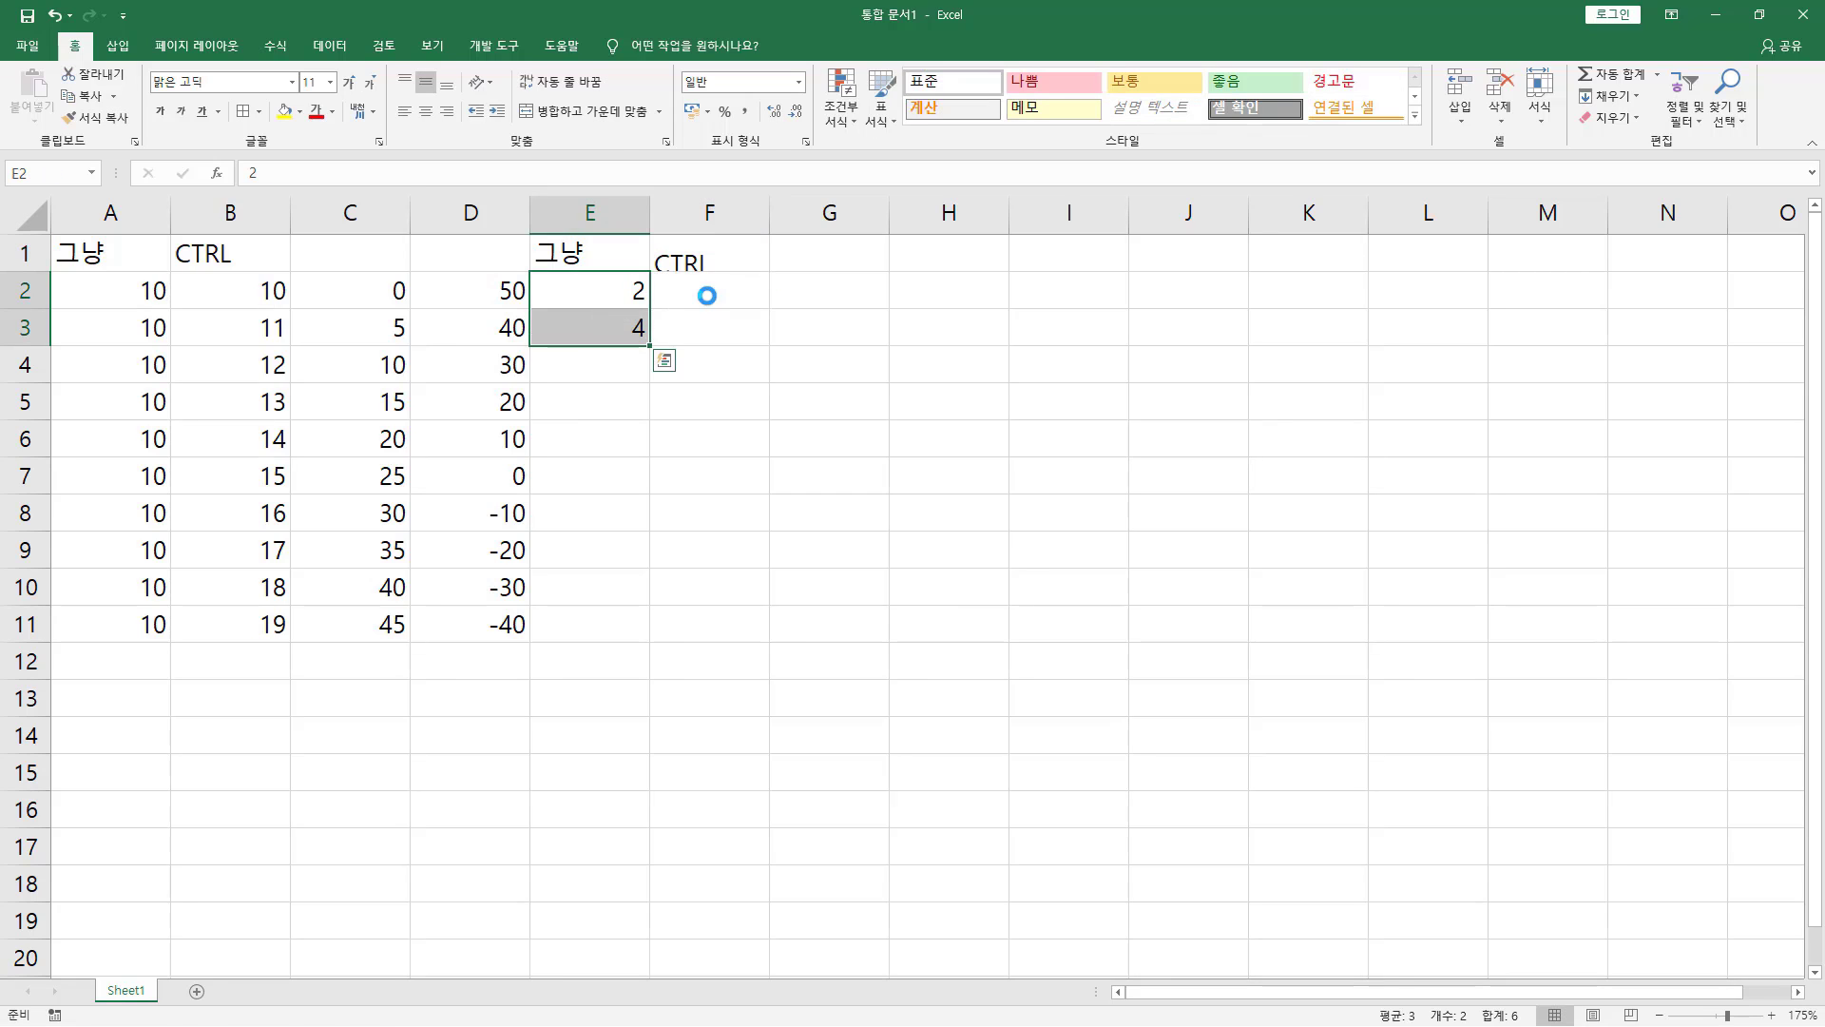
{"action": "key", "text": "ctrl+x"}
{"action": "left_click", "coordinate": [701, 289]}
{"action": "key", "text": "ctrl+v"}
{"action": "key", "text": "ctrl+c"}
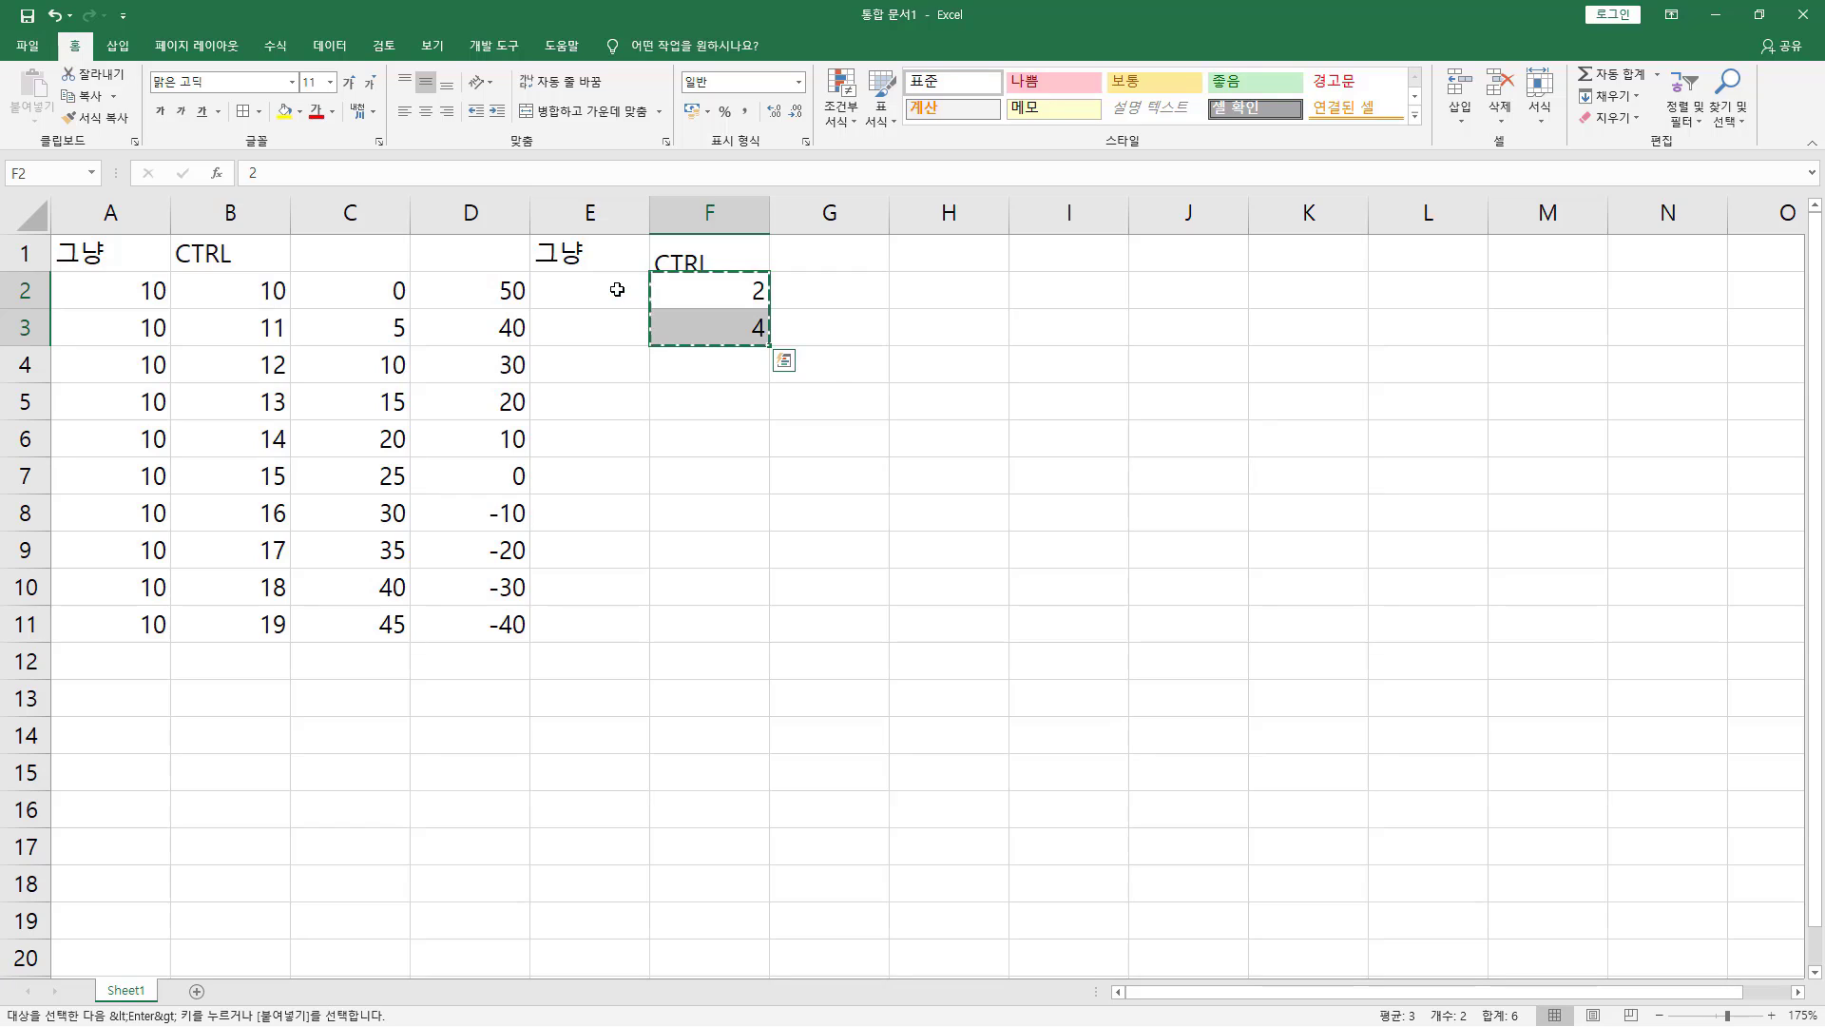
Step: Paste the copied 2 and 4 into E2:E3 and fill them down to E11 as a series increasing by 2
{"action": "left_click", "coordinate": [617, 290]}
{"action": "key", "text": "ctrl+v"}
{"action": "left_click_drag", "start_coordinate": [613, 290], "coordinate": [646, 631]}
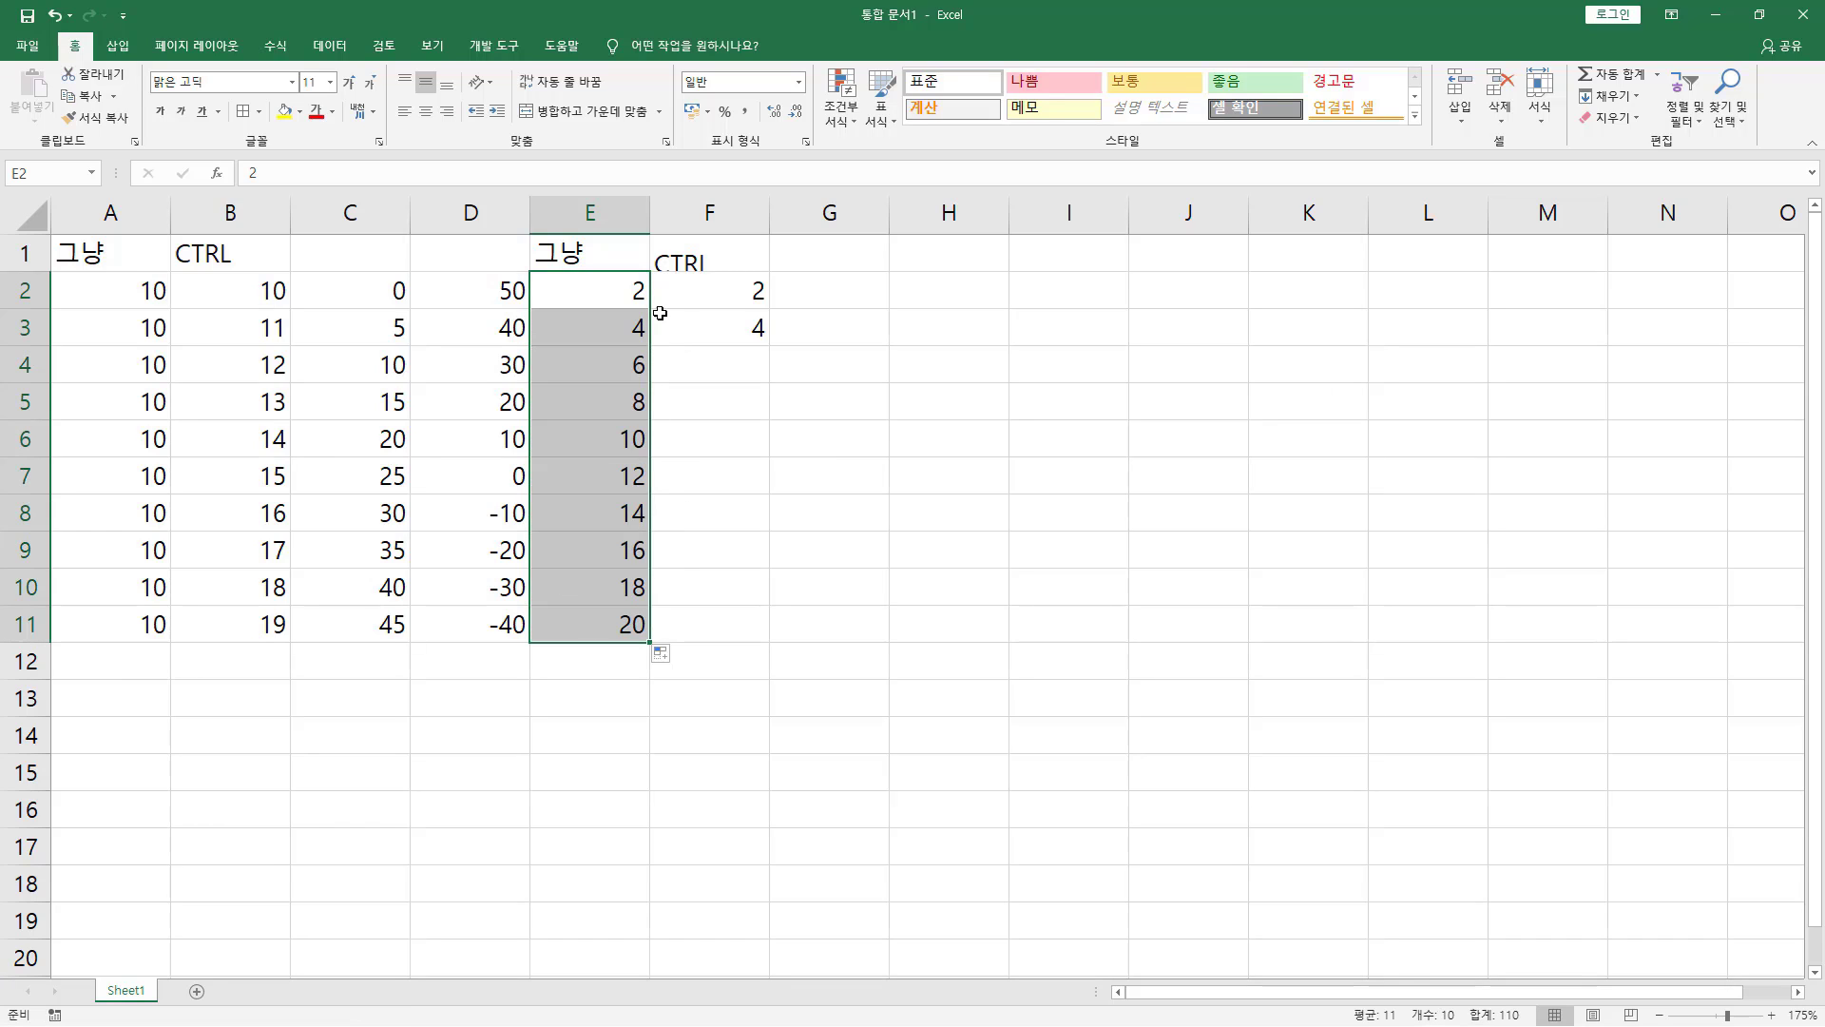
{"action": "key", "text": "ctrl+2"}
{"action": "left_click_drag", "start_coordinate": [618, 274], "coordinate": [656, 344]}
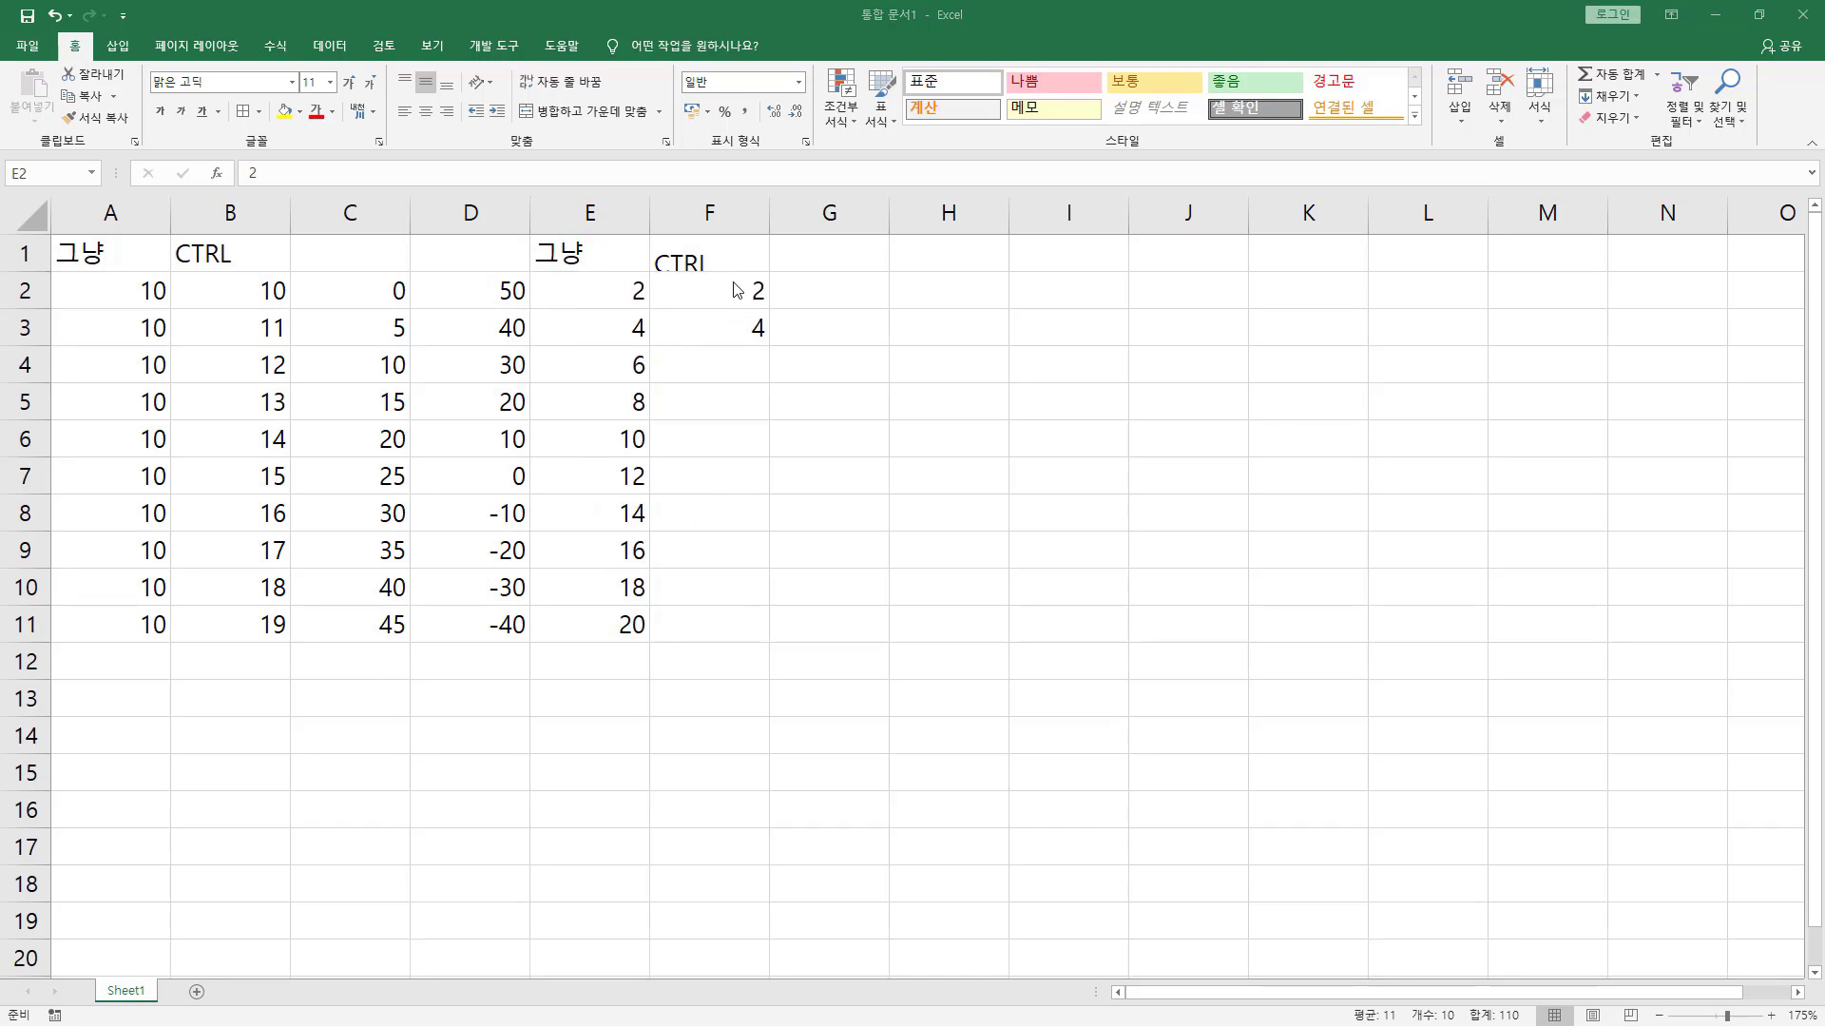
Step: Fill F2:F3 down to F11 so the values 2 and 4 repeat as copies
{"action": "left_click_drag", "start_coordinate": [718, 285], "coordinate": [738, 341]}
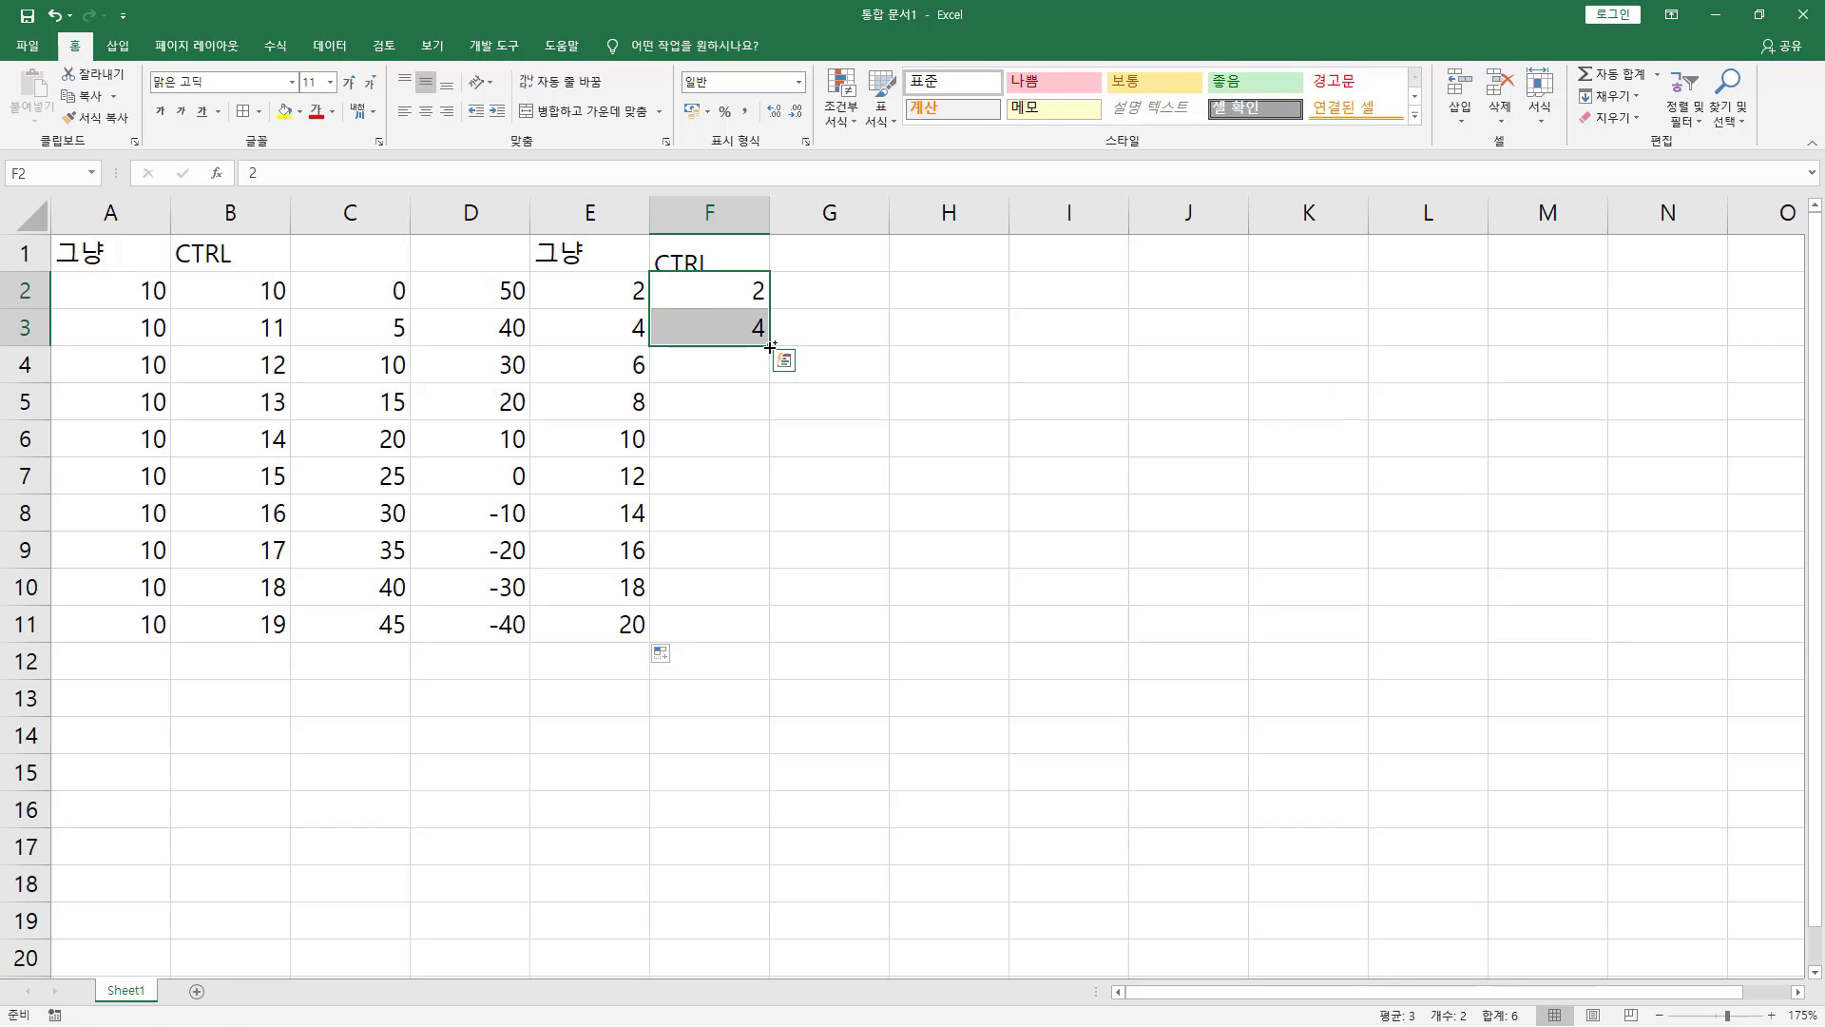
{"action": "left_click_drag", "start_coordinate": [770, 345], "coordinate": [718, 635]}
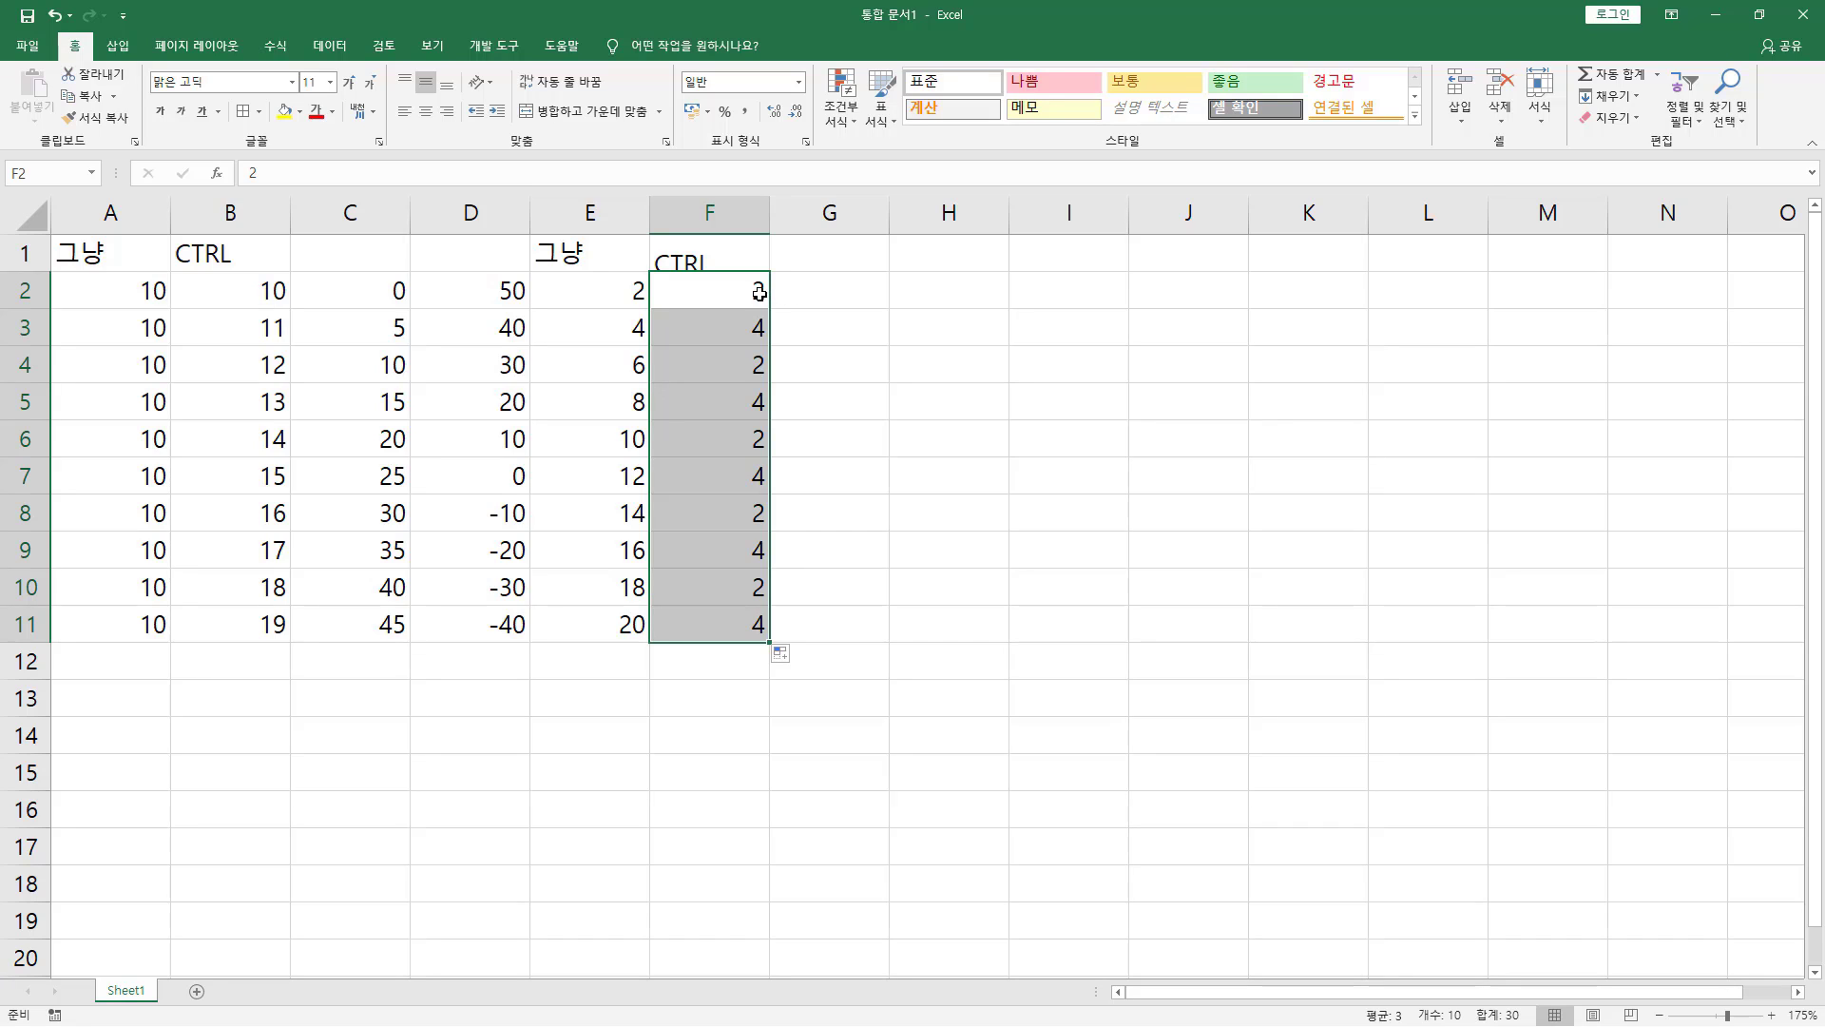
{"action": "mouse_move", "coordinate": [724, 287]}
{"action": "left_mouse_down"}
{"action": "mouse_move", "coordinate": [741, 477]}
{"action": "mouse_move", "coordinate": [777, 573]}
{"action": "left_mouse_up"}
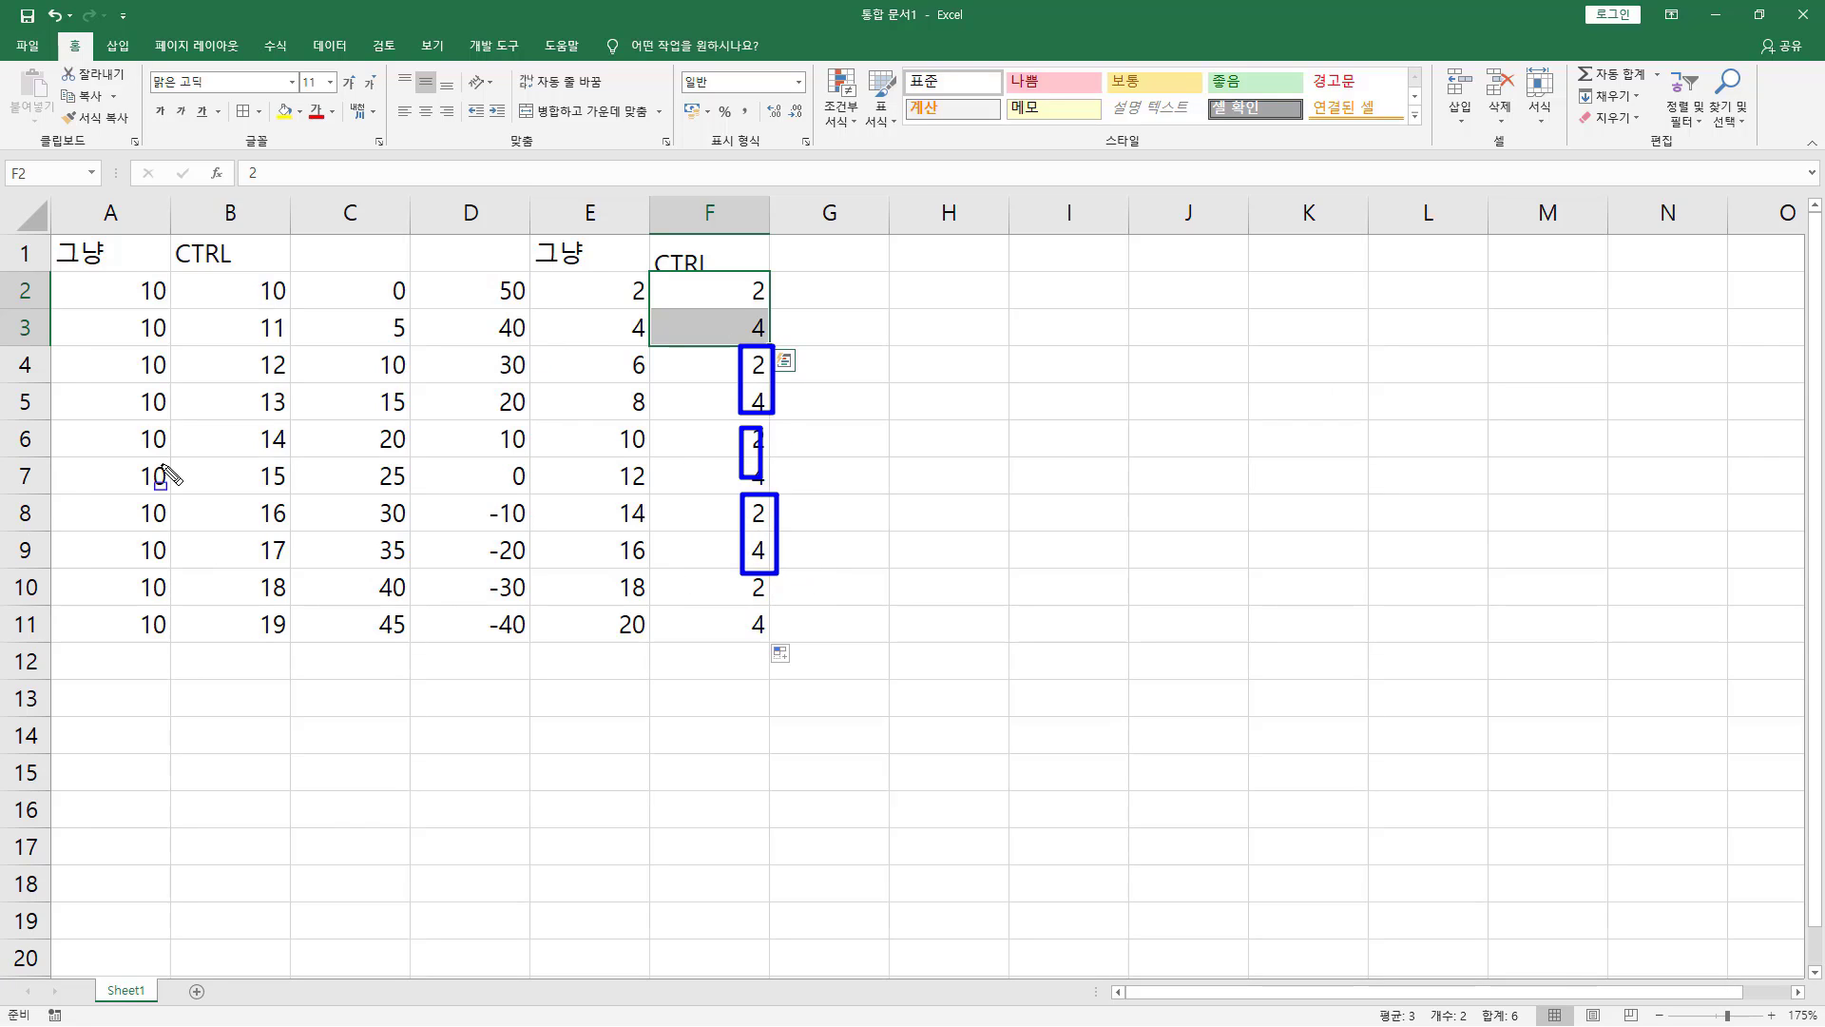
{"action": "key", "text": "Escape"}
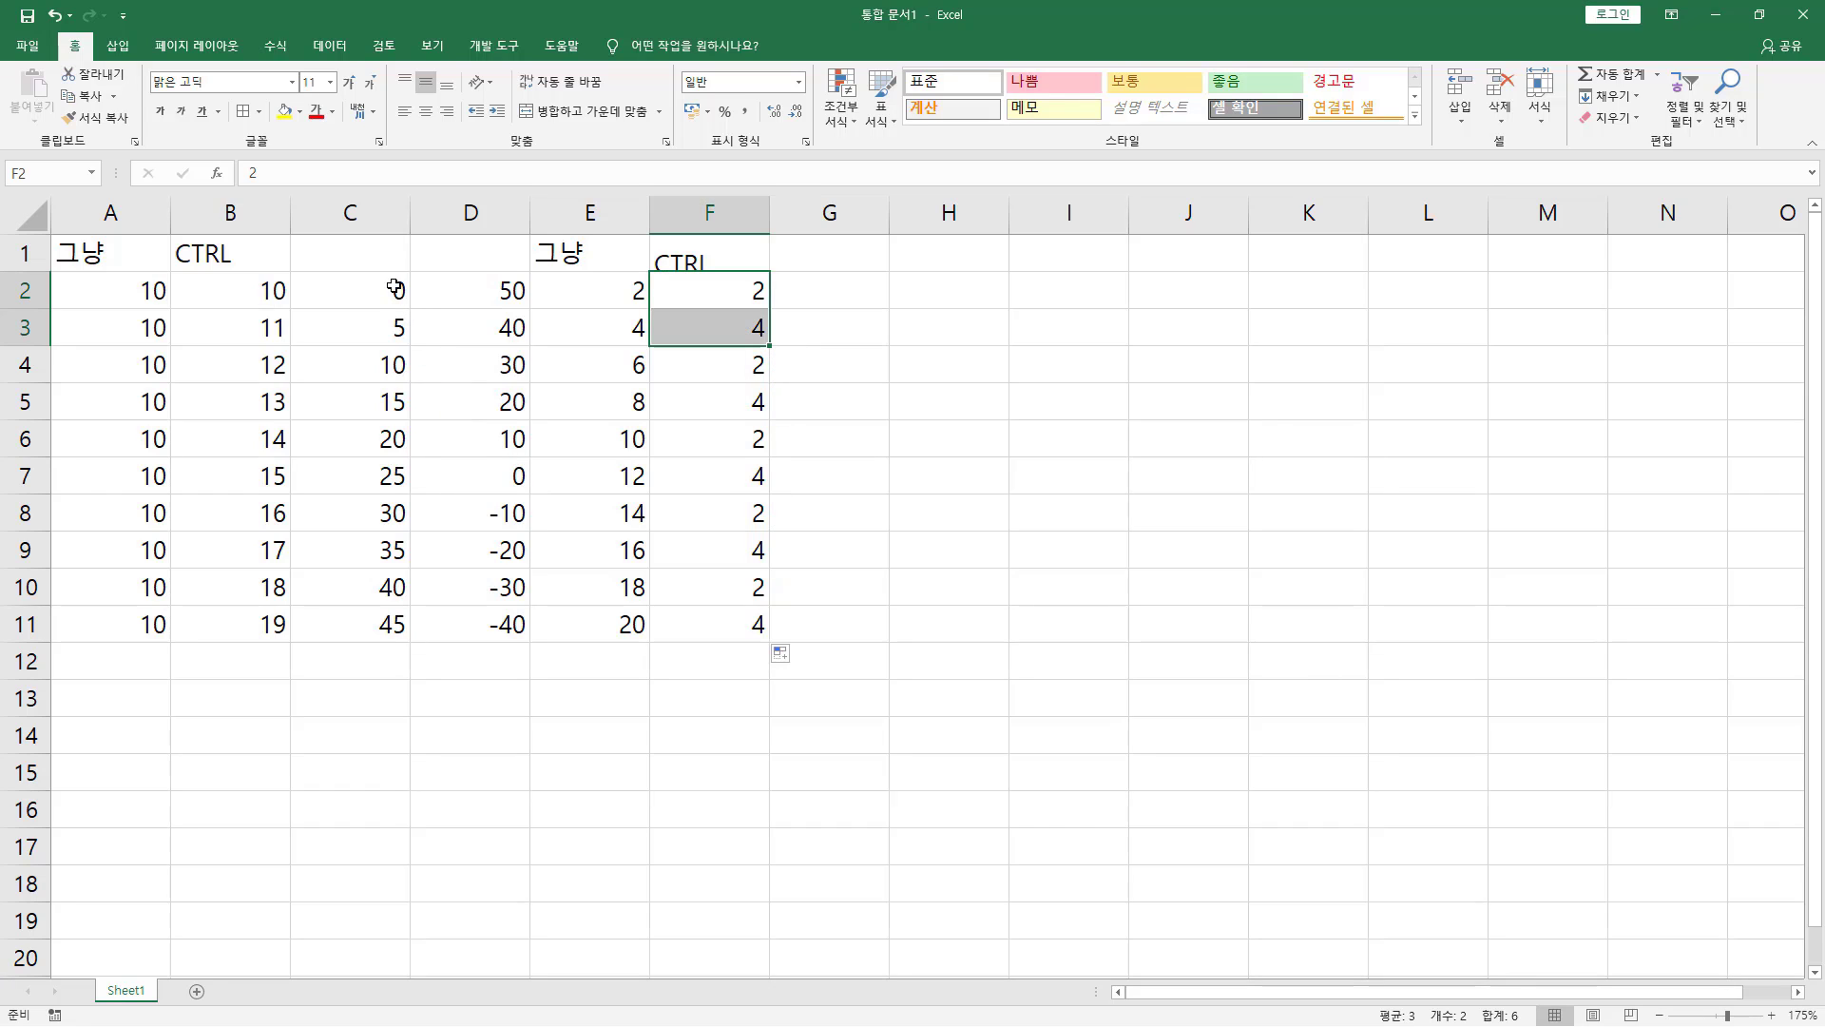
Step: Copy the heading 그냥 from E1 into C1 and D1
{"action": "left_click_drag", "start_coordinate": [396, 289], "coordinate": [417, 310]}
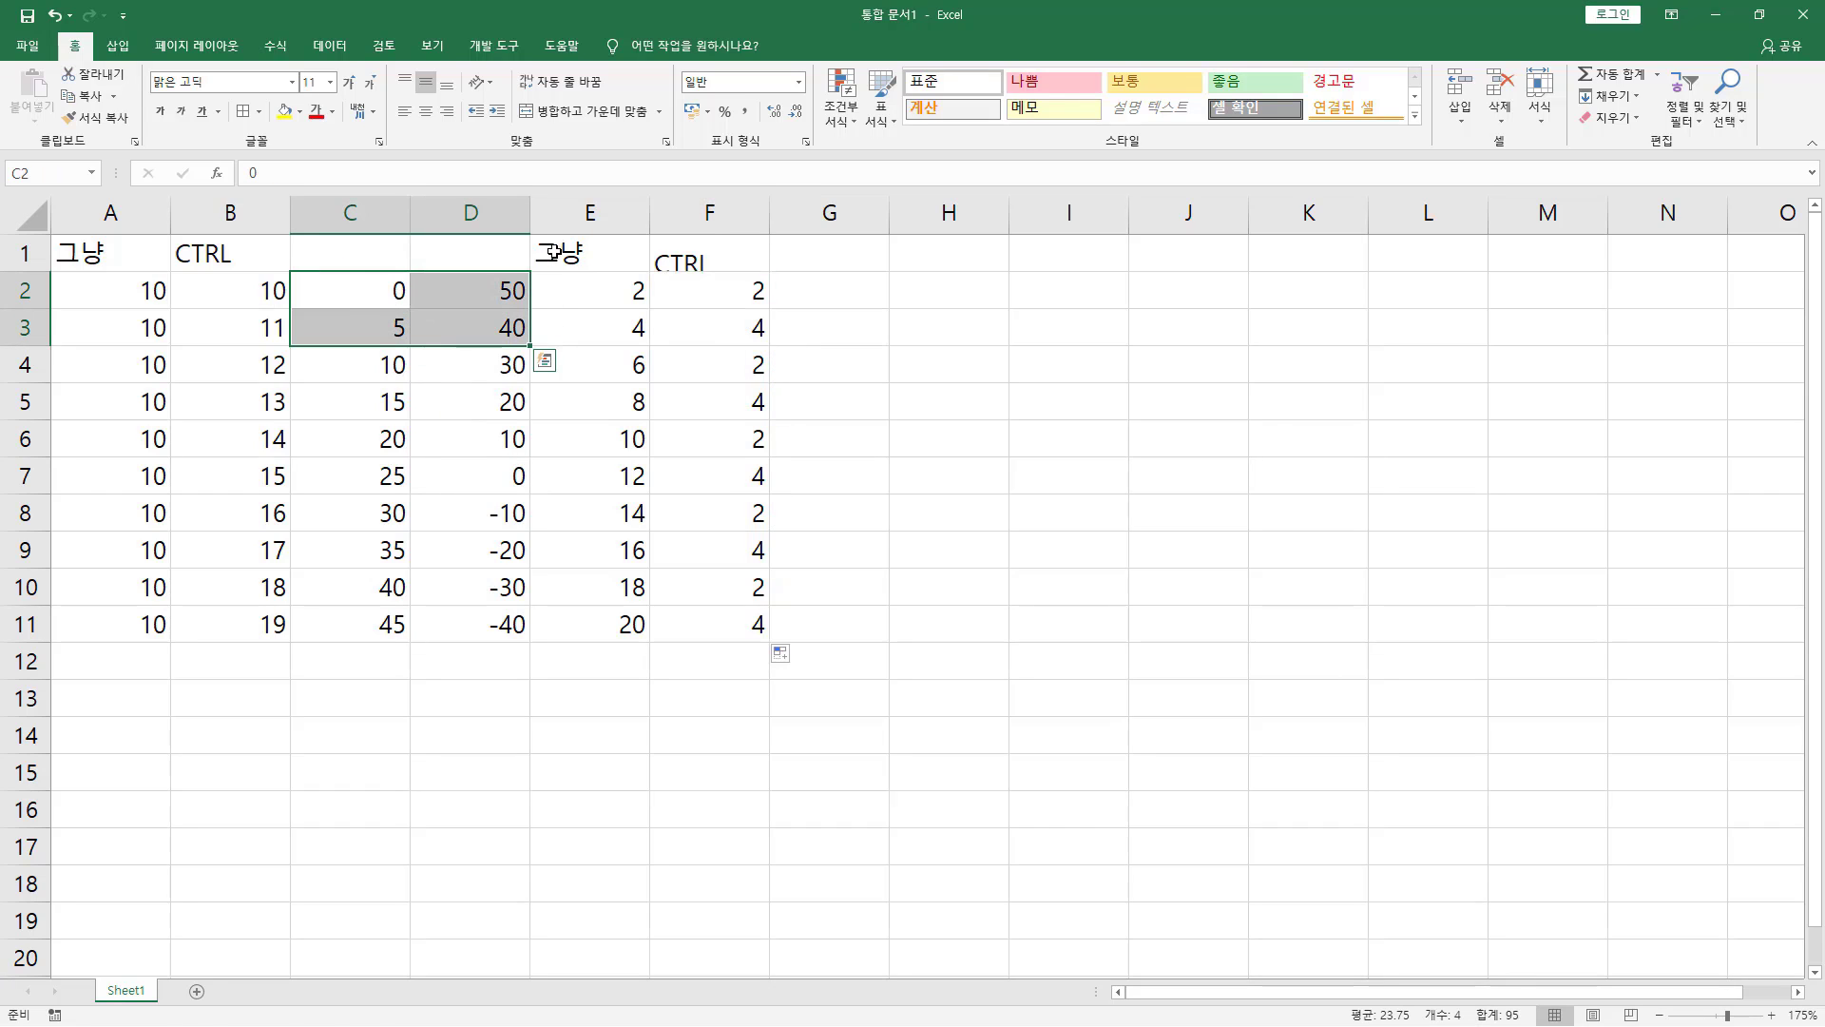
{"action": "left_click", "coordinate": [553, 252]}
{"action": "key", "text": "ctrl+c"}
{"action": "left_click", "coordinate": [350, 253]}
{"action": "key", "text": "ctrl+v"}
{"action": "left_click", "coordinate": [476, 252]}
{"action": "key", "text": "ctrl+v"}
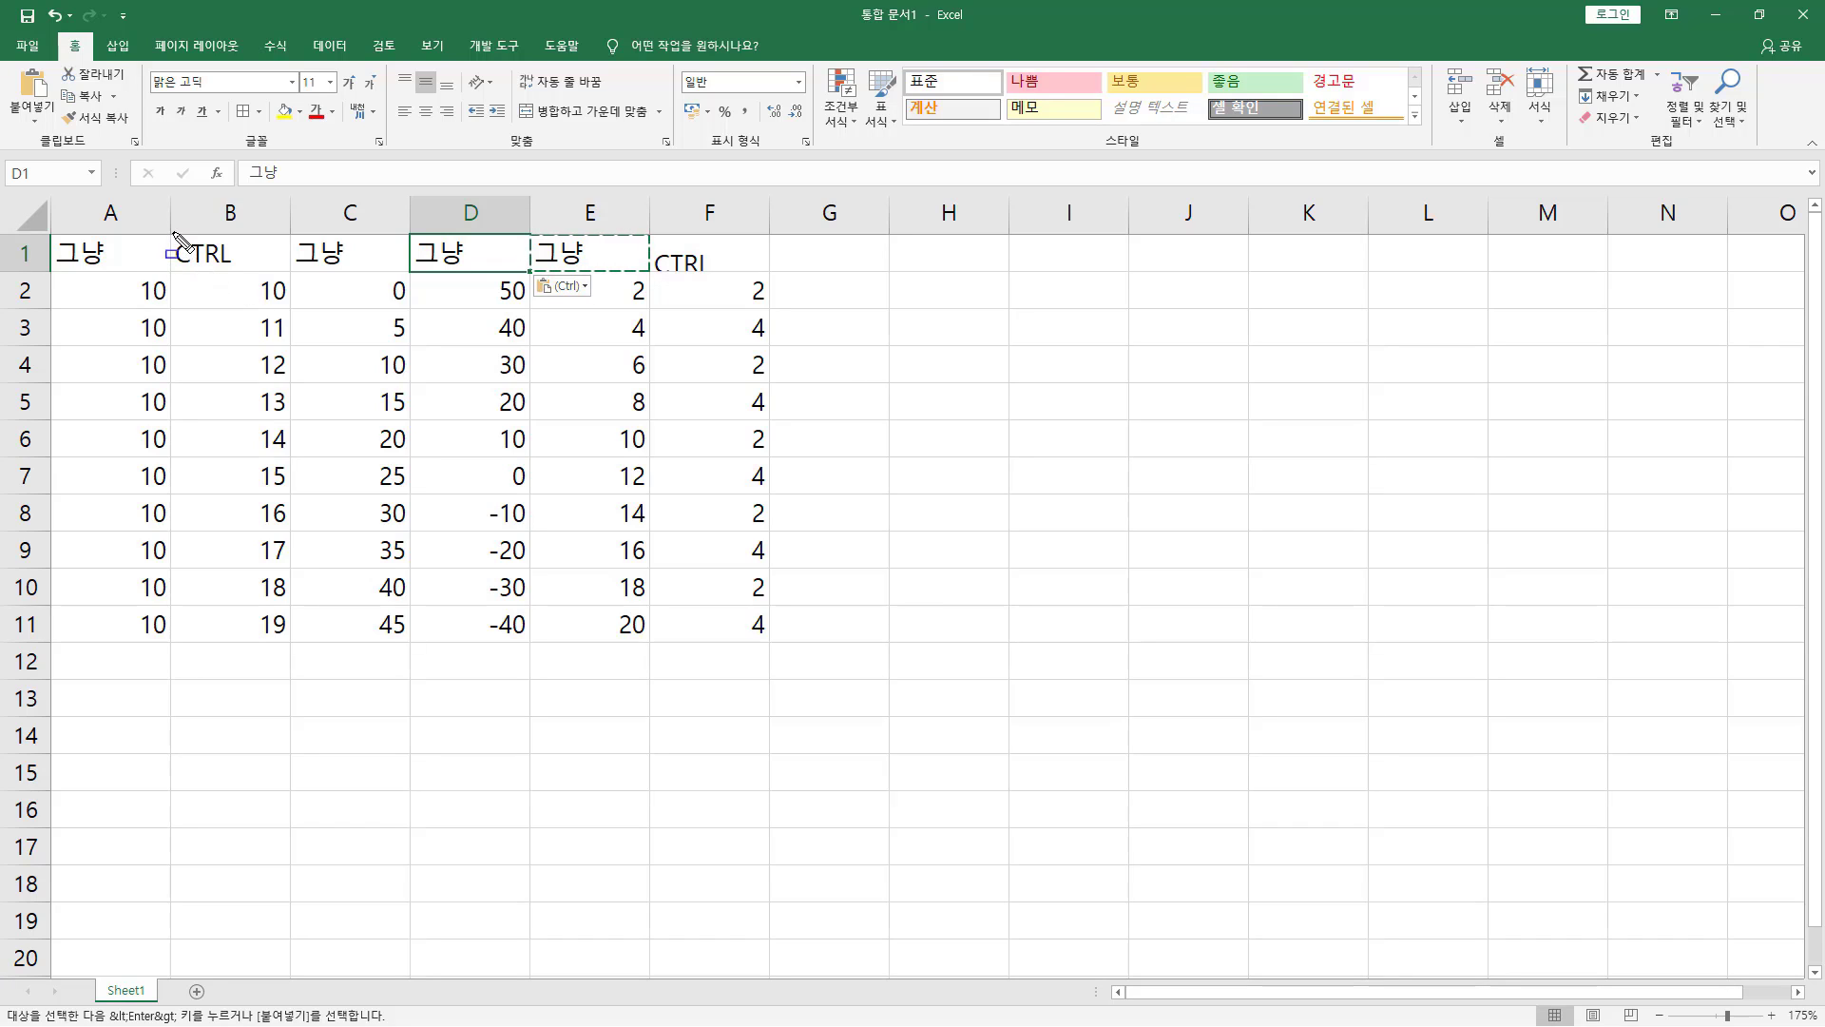
{"action": "mouse_move", "coordinate": [174, 234]}
{"action": "left_mouse_down"}
{"action": "mouse_move", "coordinate": [197, 274]}
{"action": "mouse_move", "coordinate": [251, 275]}
{"action": "mouse_move", "coordinate": [294, 665]}
{"action": "mouse_move", "coordinate": [298, 642]}
{"action": "left_mouse_up"}
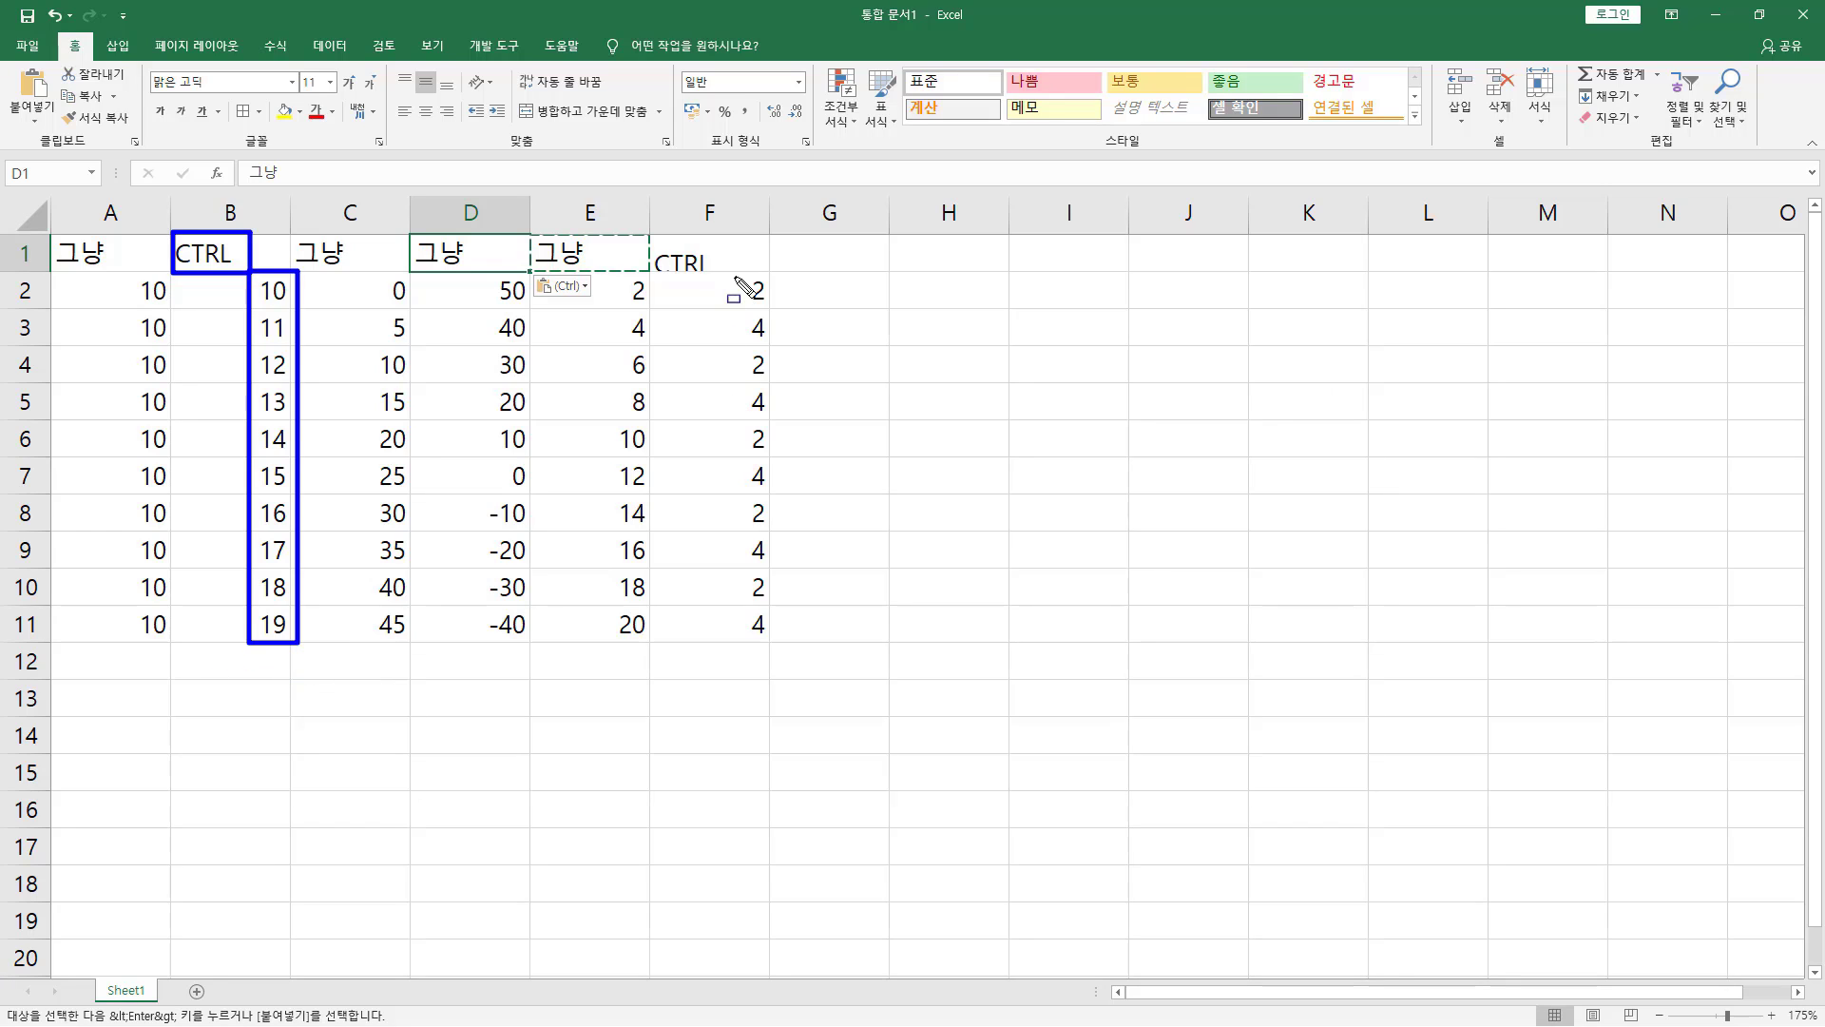
{"action": "left_click_drag", "start_coordinate": [733, 275], "coordinate": [781, 348]}
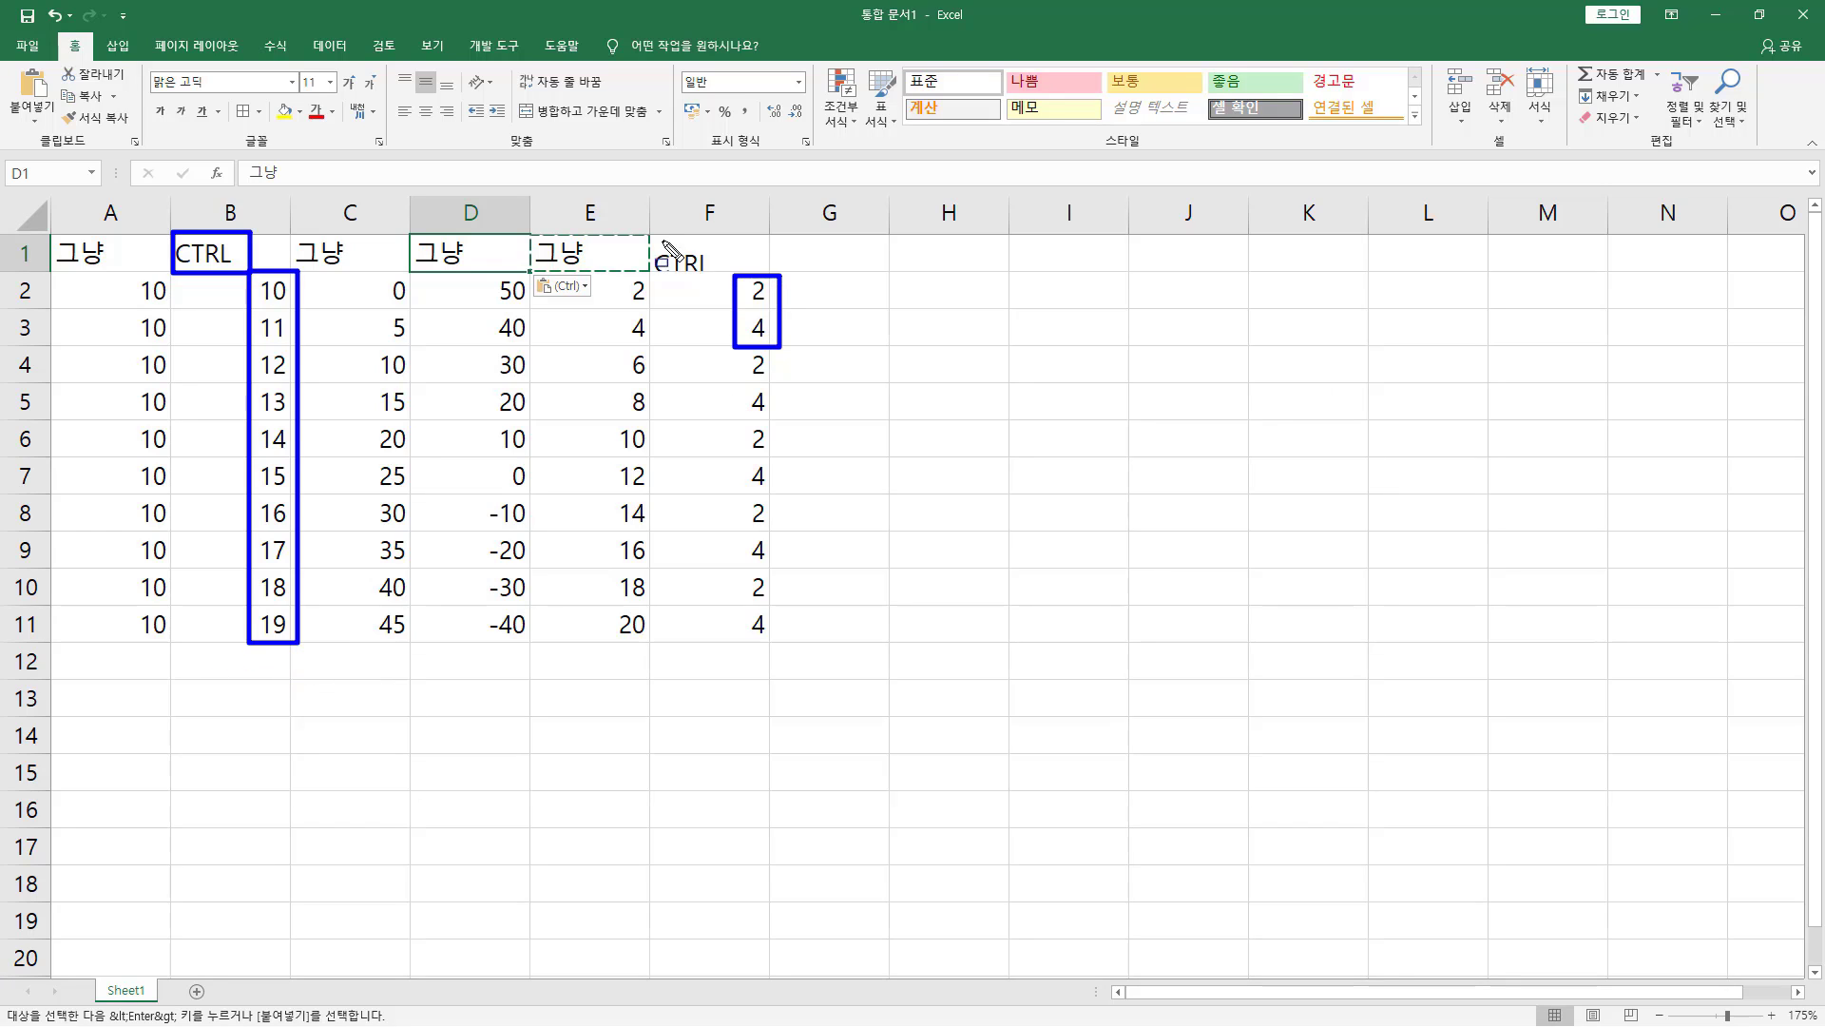
{"action": "mouse_move", "coordinate": [651, 234]}
{"action": "left_mouse_down"}
{"action": "mouse_move", "coordinate": [673, 267]}
{"action": "mouse_move", "coordinate": [719, 276]}
{"action": "left_mouse_up"}
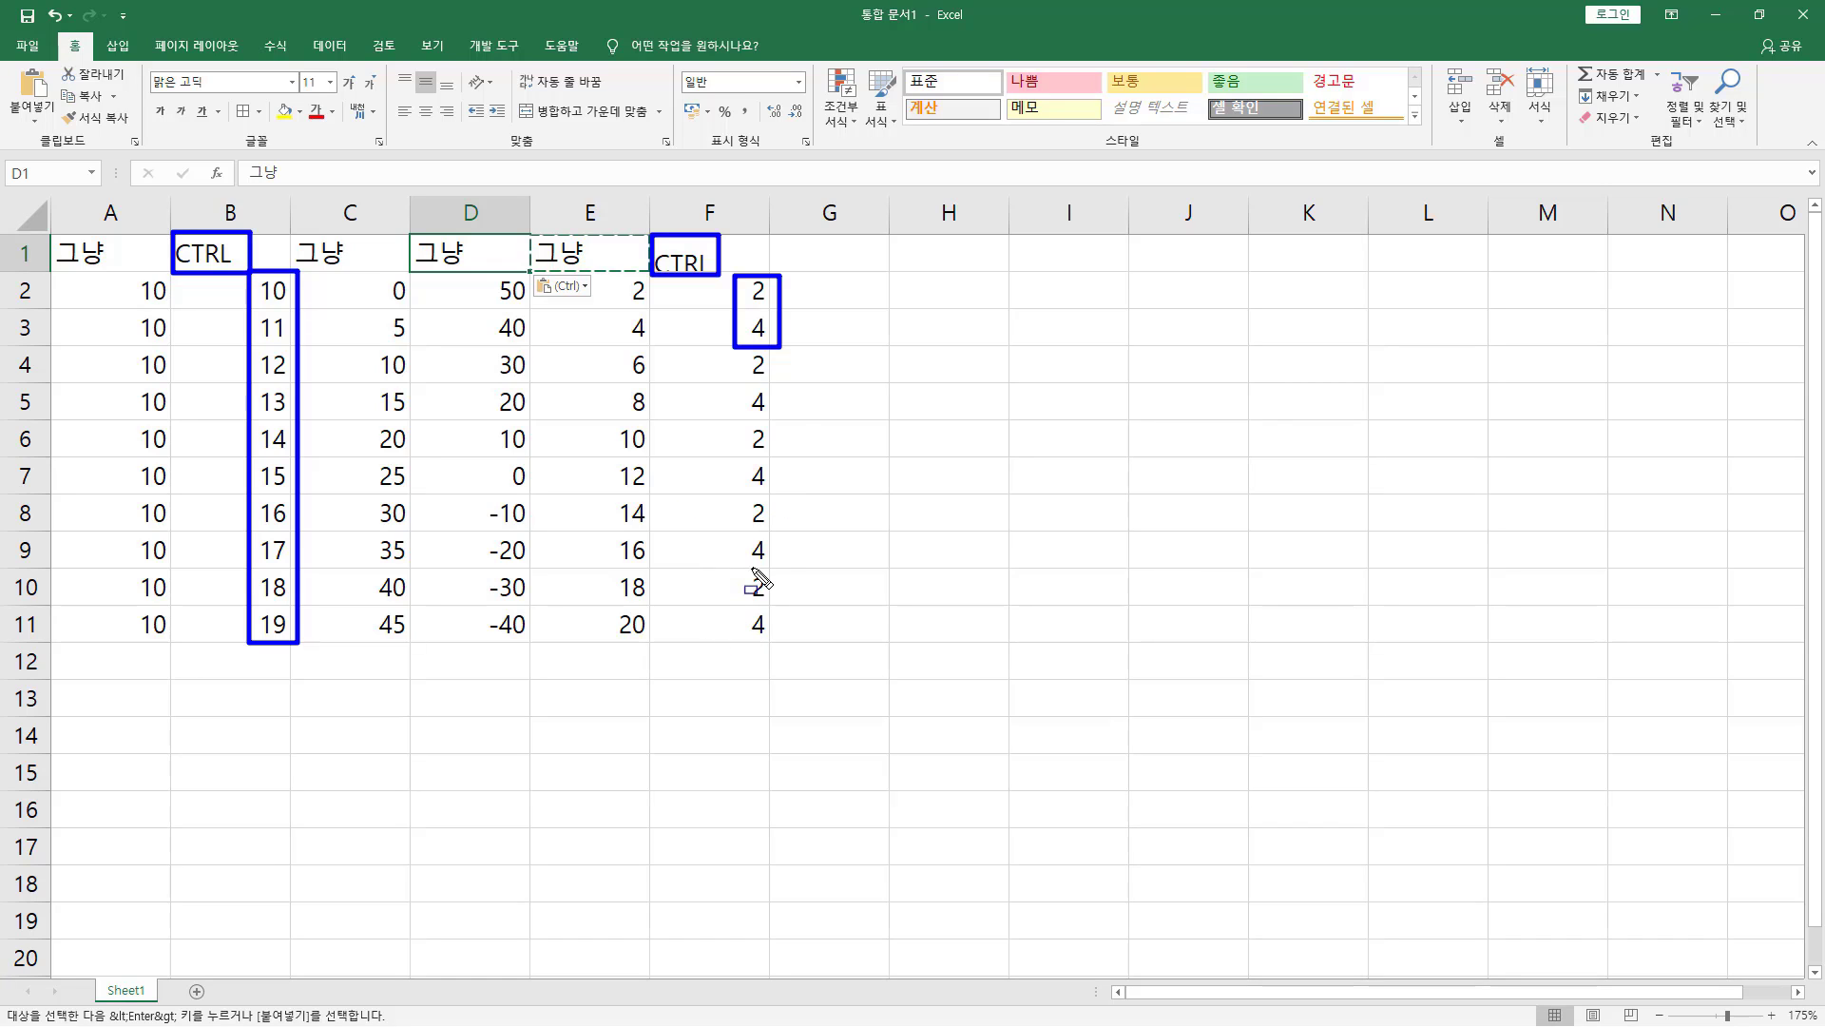
{"action": "mouse_move", "coordinate": [334, 267]}
{"action": "left_mouse_down"}
{"action": "mouse_move", "coordinate": [395, 334]}
{"action": "mouse_move", "coordinate": [652, 346]}
{"action": "left_mouse_up"}
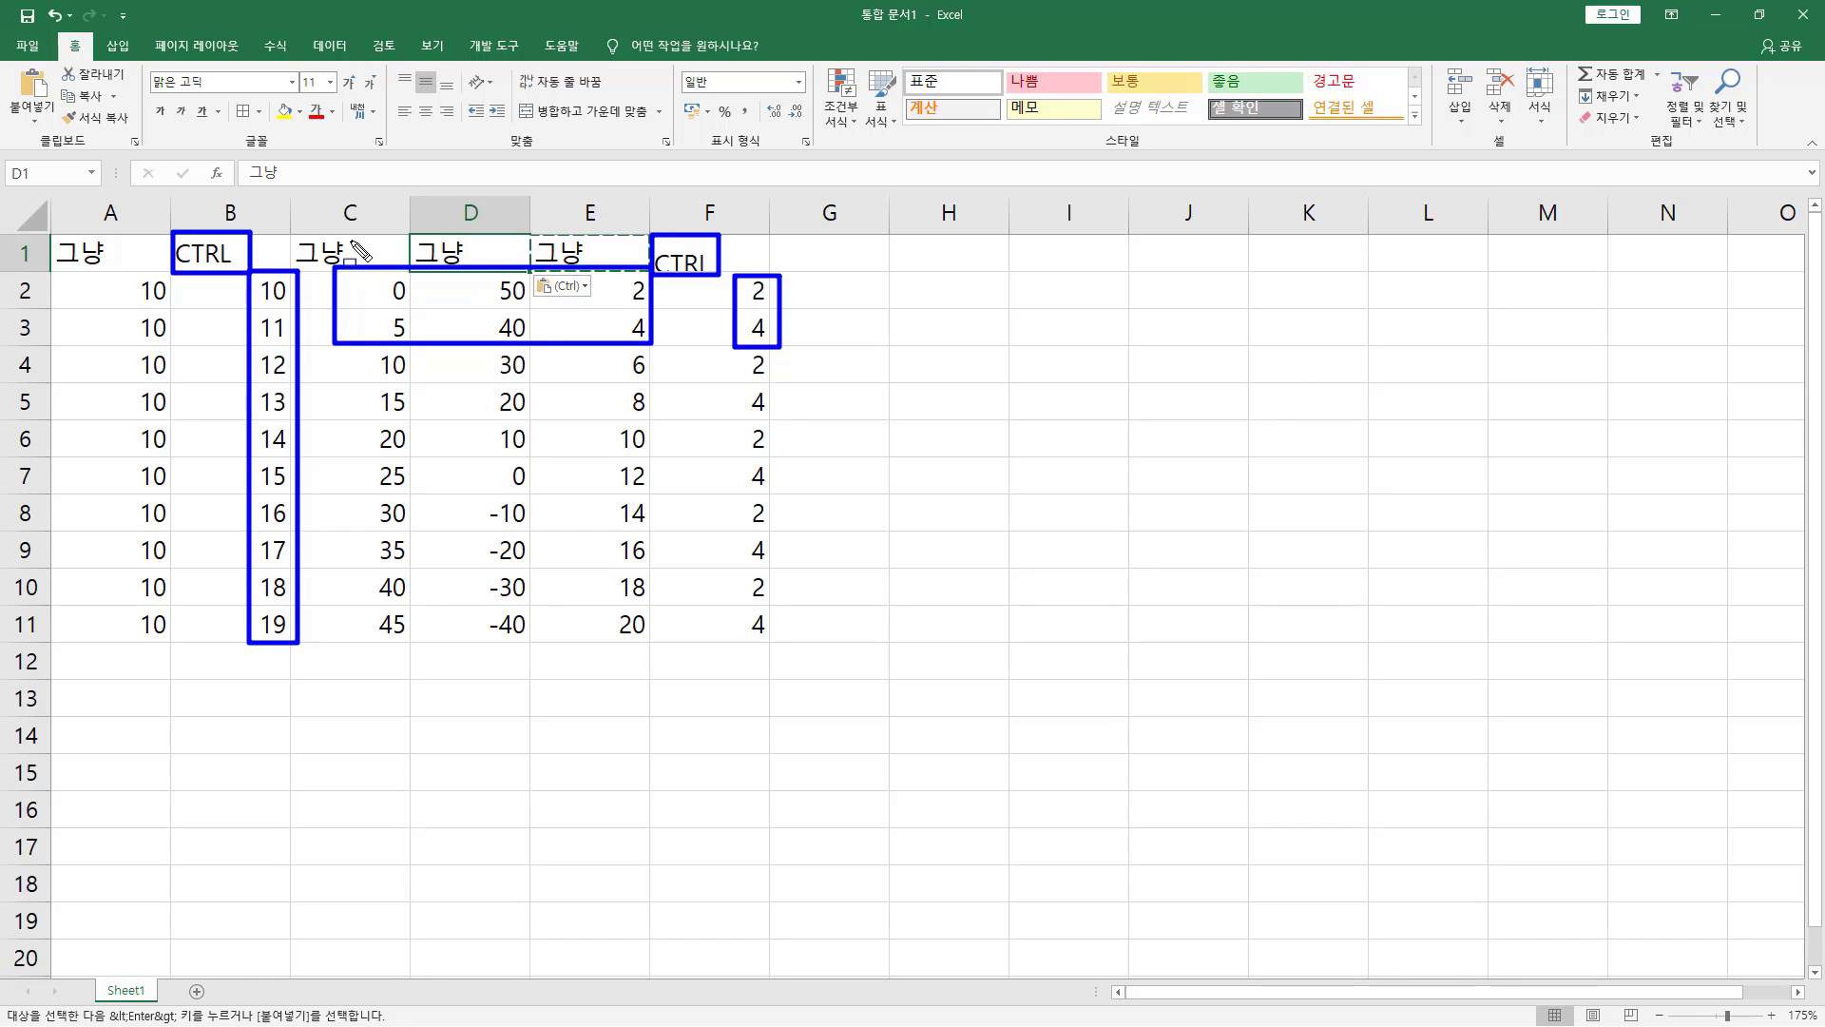
{"action": "left_click_drag", "start_coordinate": [306, 225], "coordinate": [589, 259]}
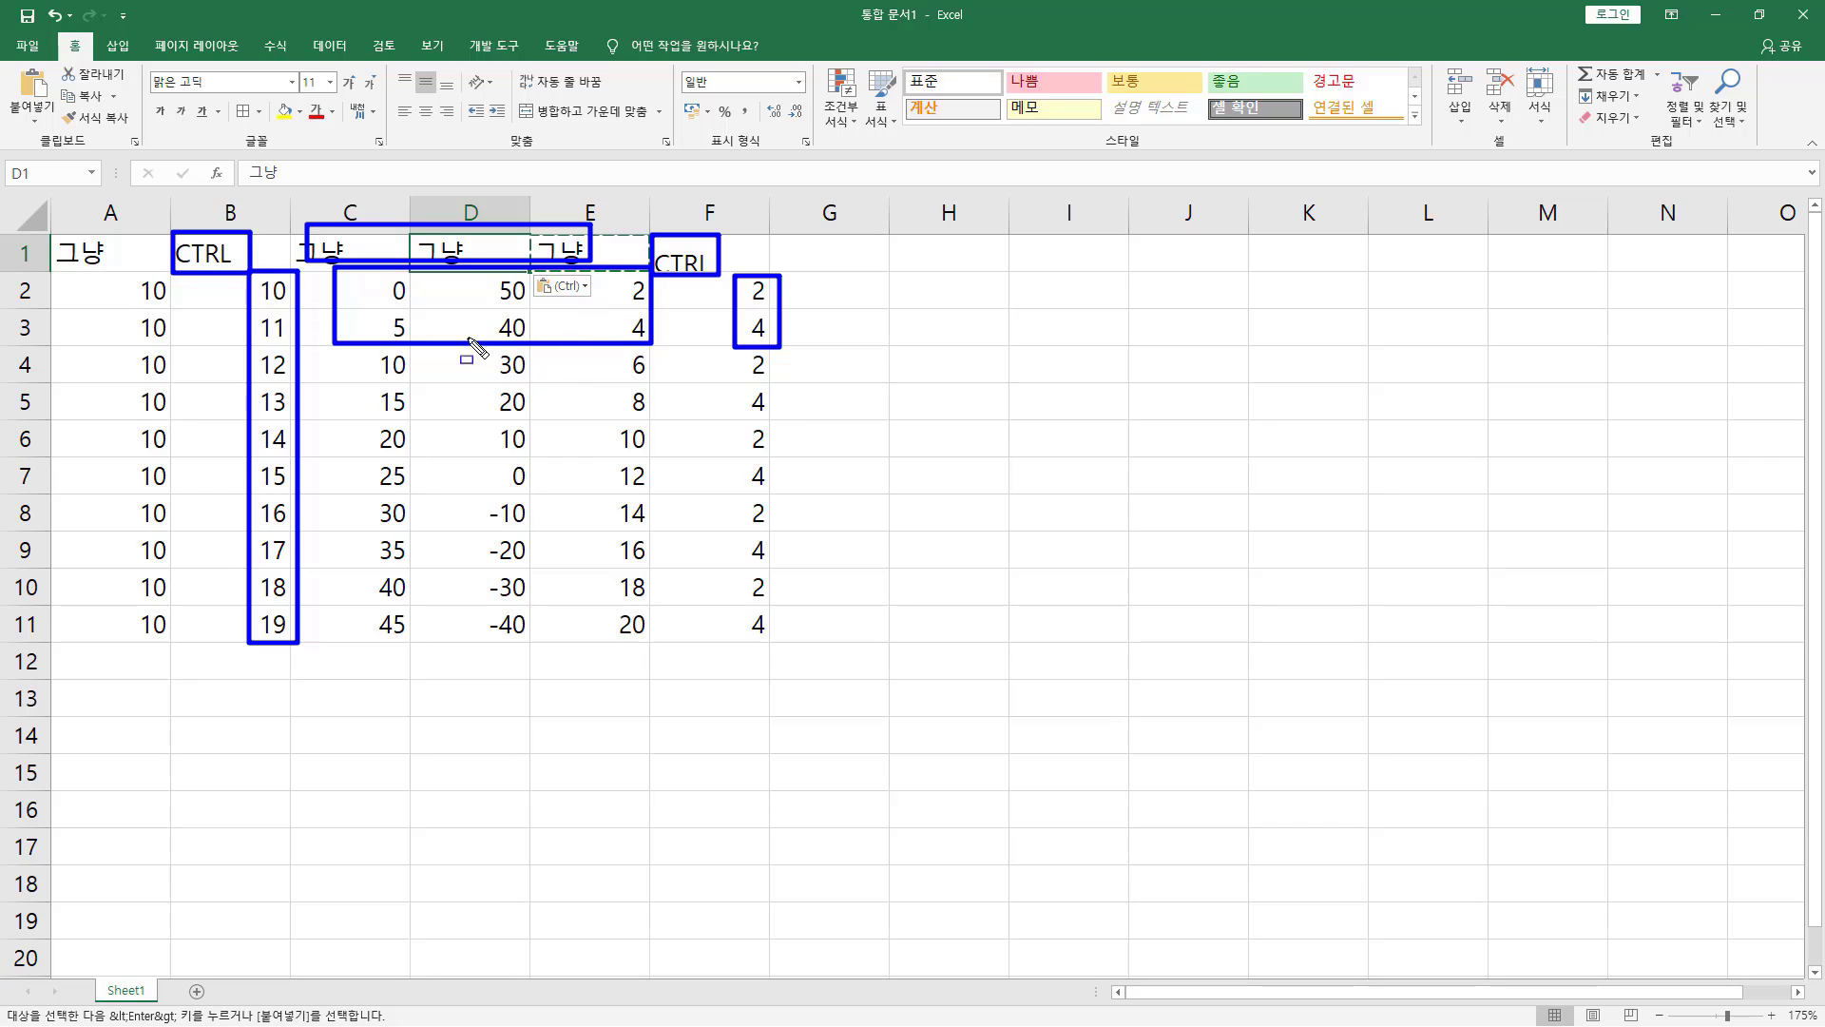
{"action": "mouse_move", "coordinate": [368, 347]}
{"action": "left_mouse_down"}
{"action": "mouse_move", "coordinate": [628, 590]}
{"action": "mouse_move", "coordinate": [671, 669]}
{"action": "left_mouse_up"}
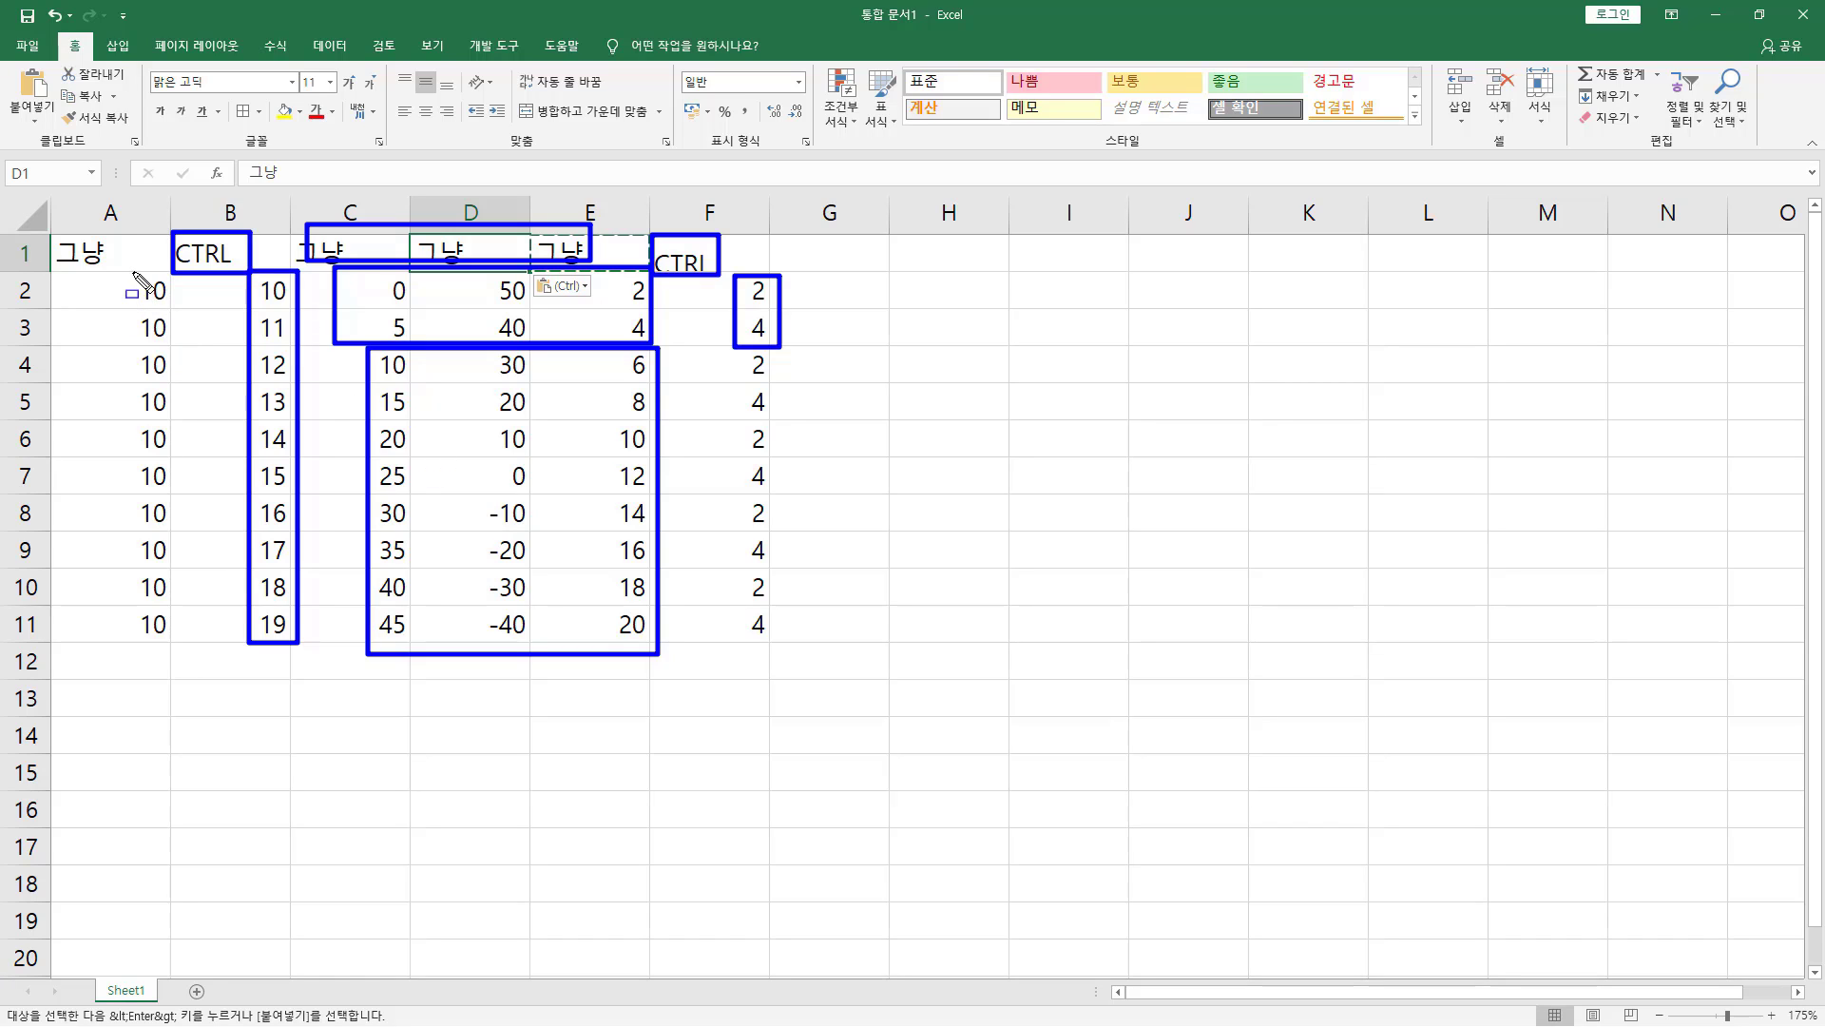
{"action": "mouse_move", "coordinate": [132, 272]}
{"action": "left_mouse_down"}
{"action": "mouse_move", "coordinate": [177, 311]}
{"action": "mouse_move", "coordinate": [152, 484]}
{"action": "mouse_move", "coordinate": [187, 656]}
{"action": "left_mouse_up"}
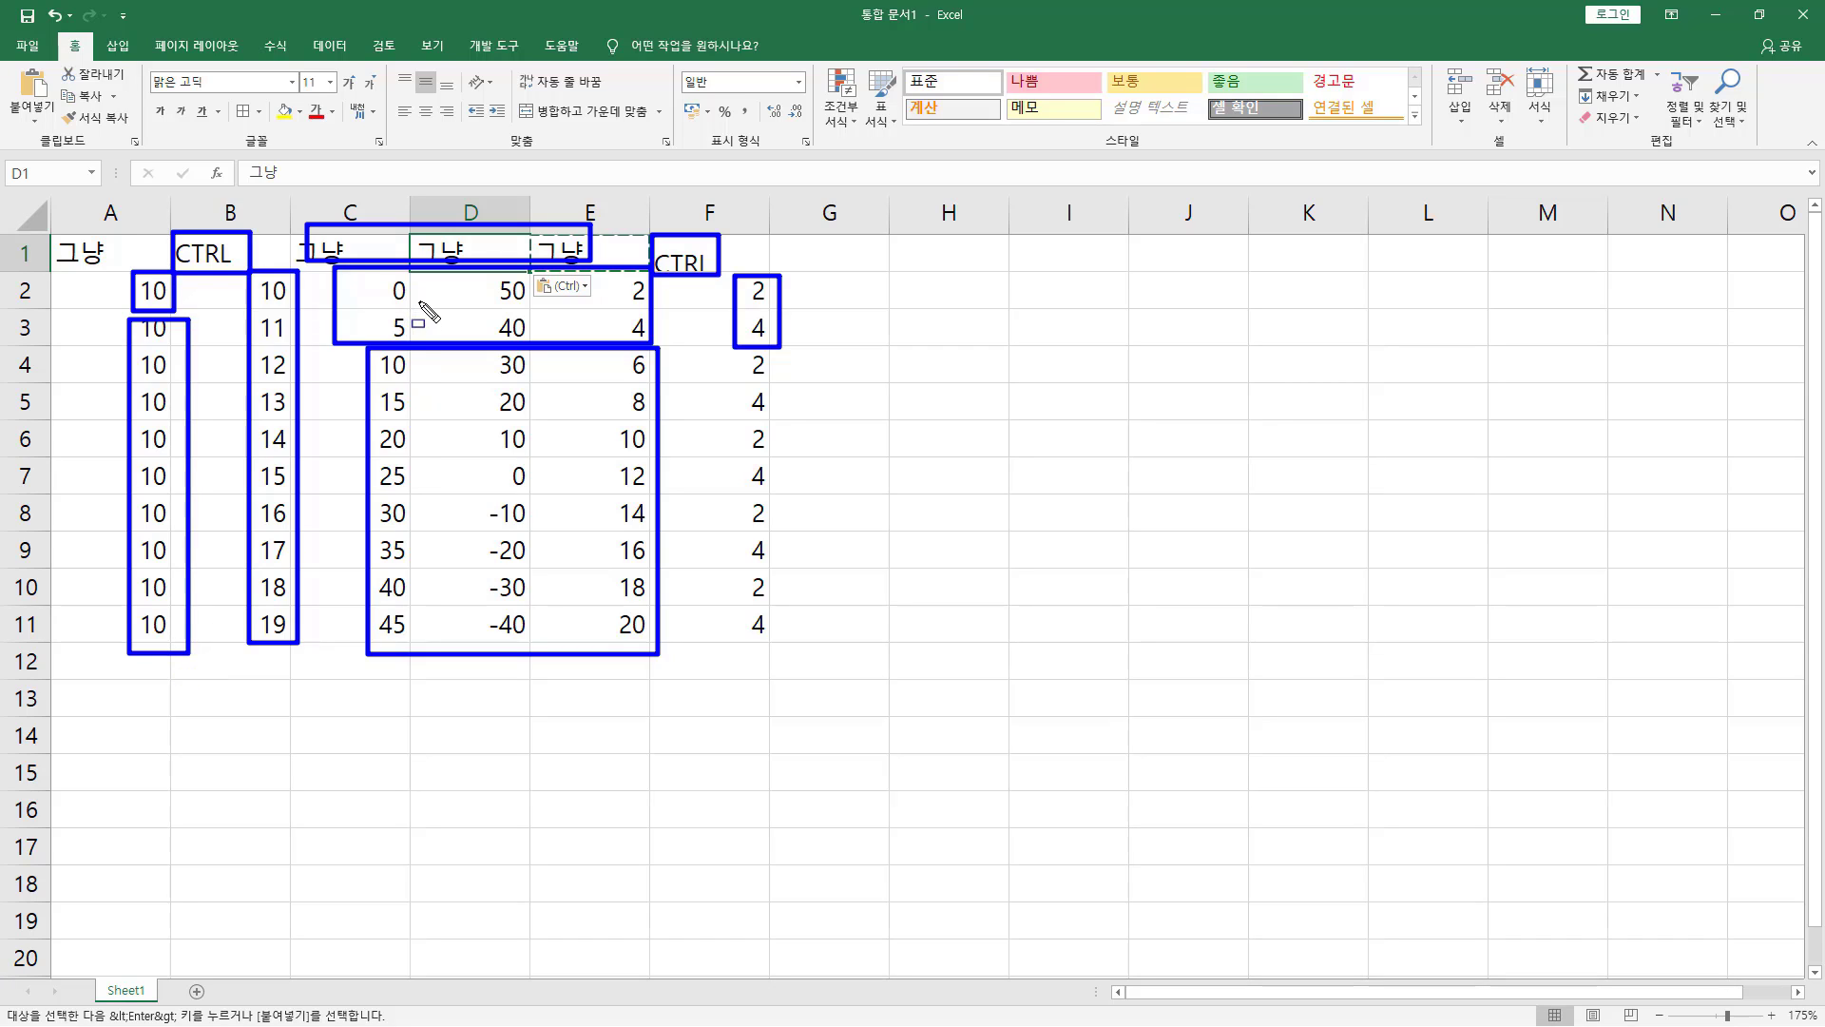
{"action": "key", "text": "Escape"}
{"action": "mouse_move", "coordinate": [306, 269]}
{"action": "left_mouse_down"}
{"action": "mouse_move", "coordinate": [534, 339]}
{"action": "mouse_move", "coordinate": [658, 350]}
{"action": "left_mouse_up"}
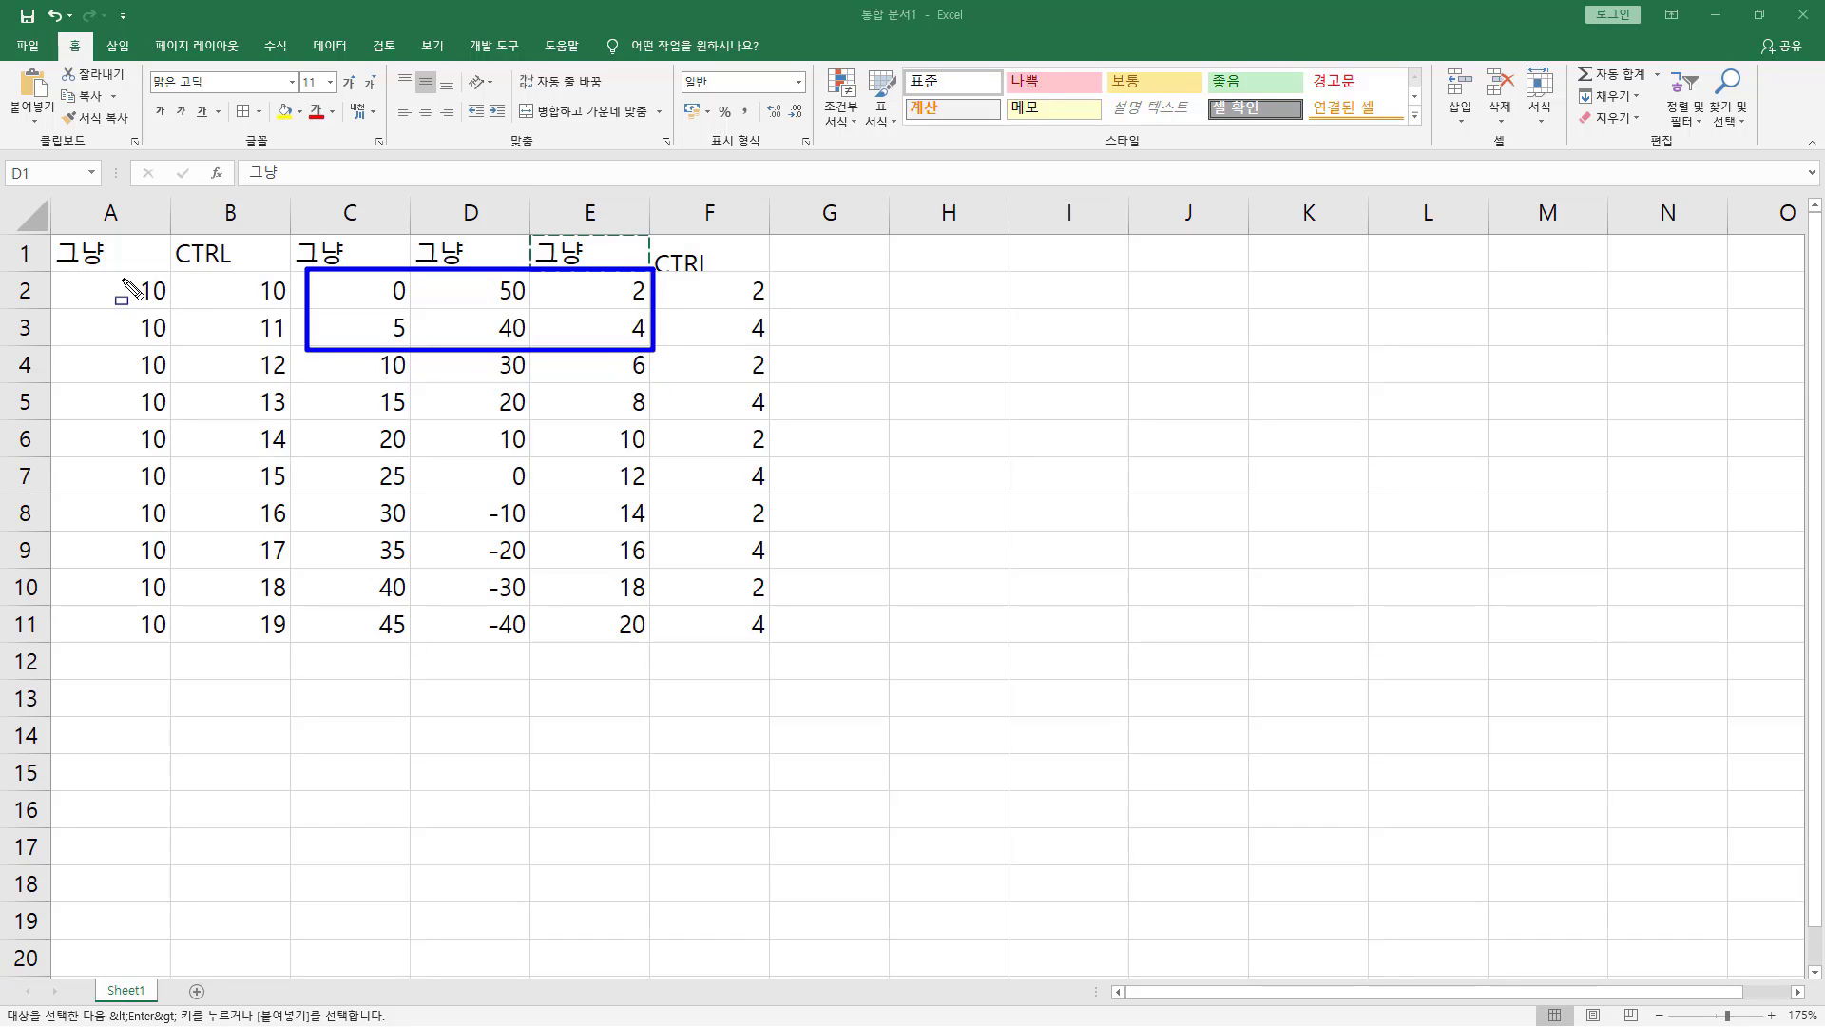
{"action": "left_click_drag", "start_coordinate": [121, 274], "coordinate": [179, 308]}
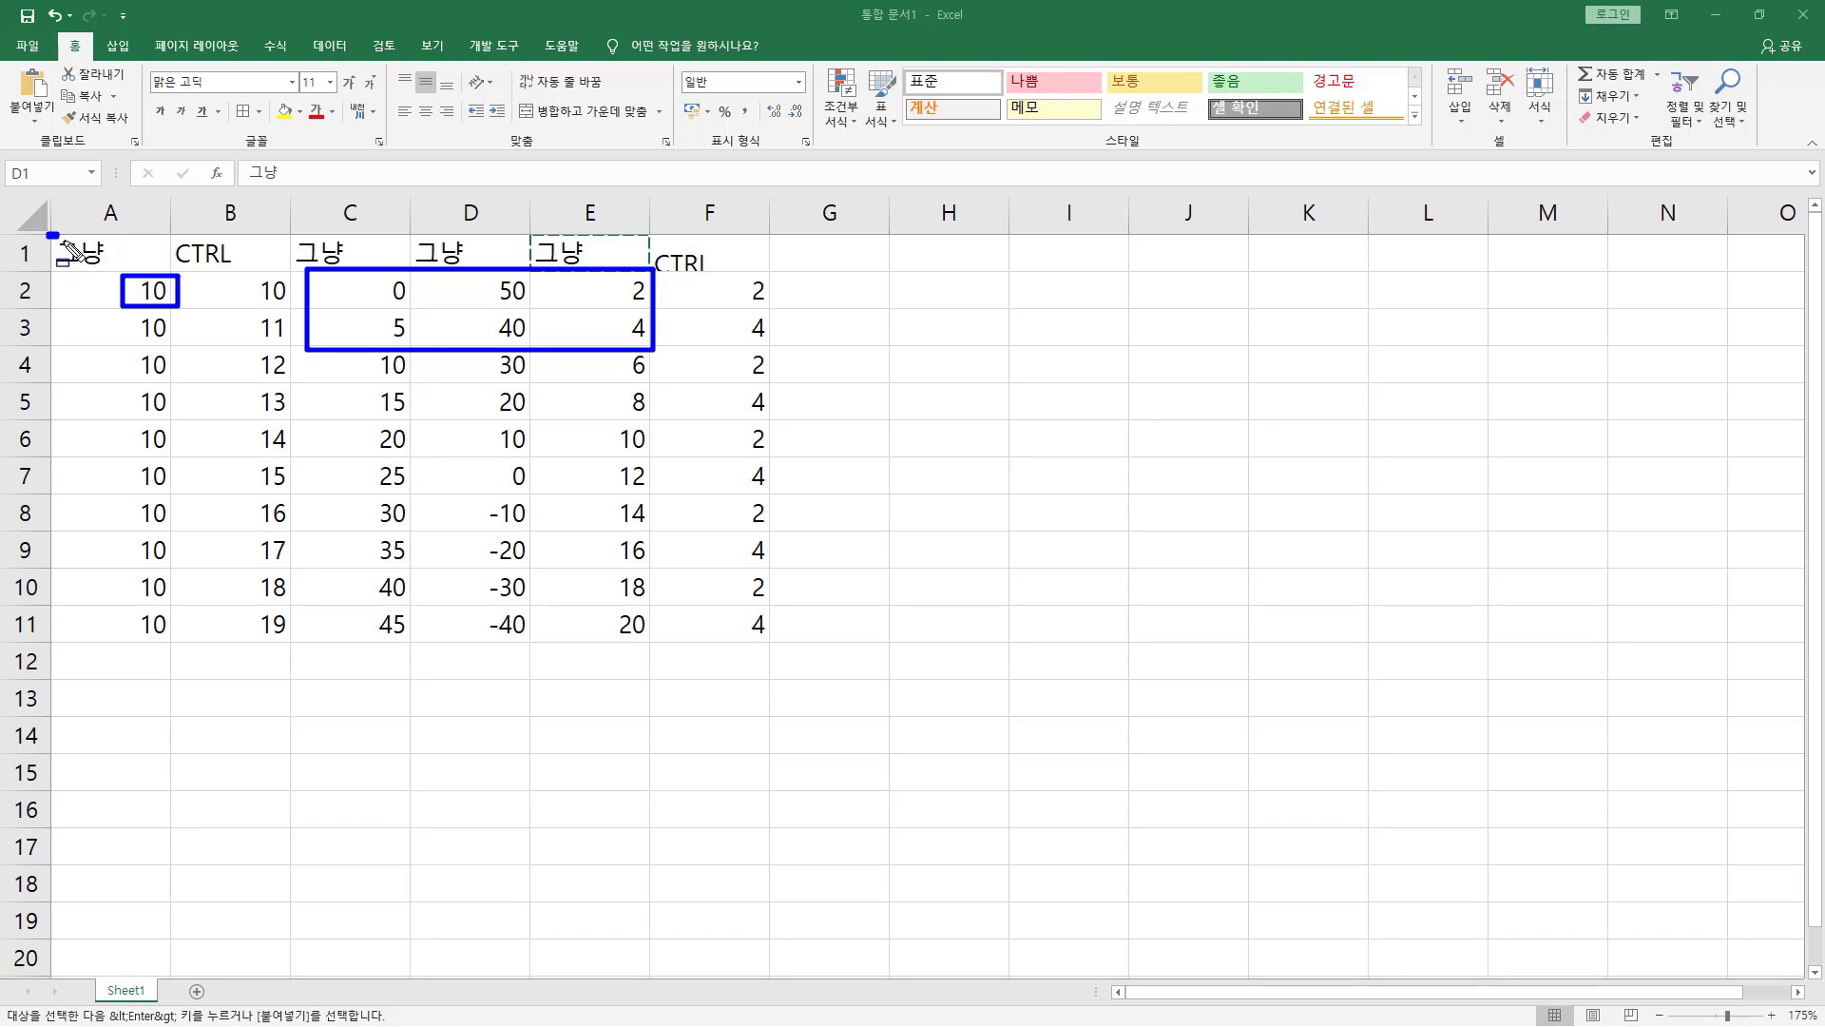
{"action": "left_click_drag", "start_coordinate": [48, 233], "coordinate": [119, 275]}
{"action": "left_click_drag", "start_coordinate": [289, 233], "coordinate": [622, 275]}
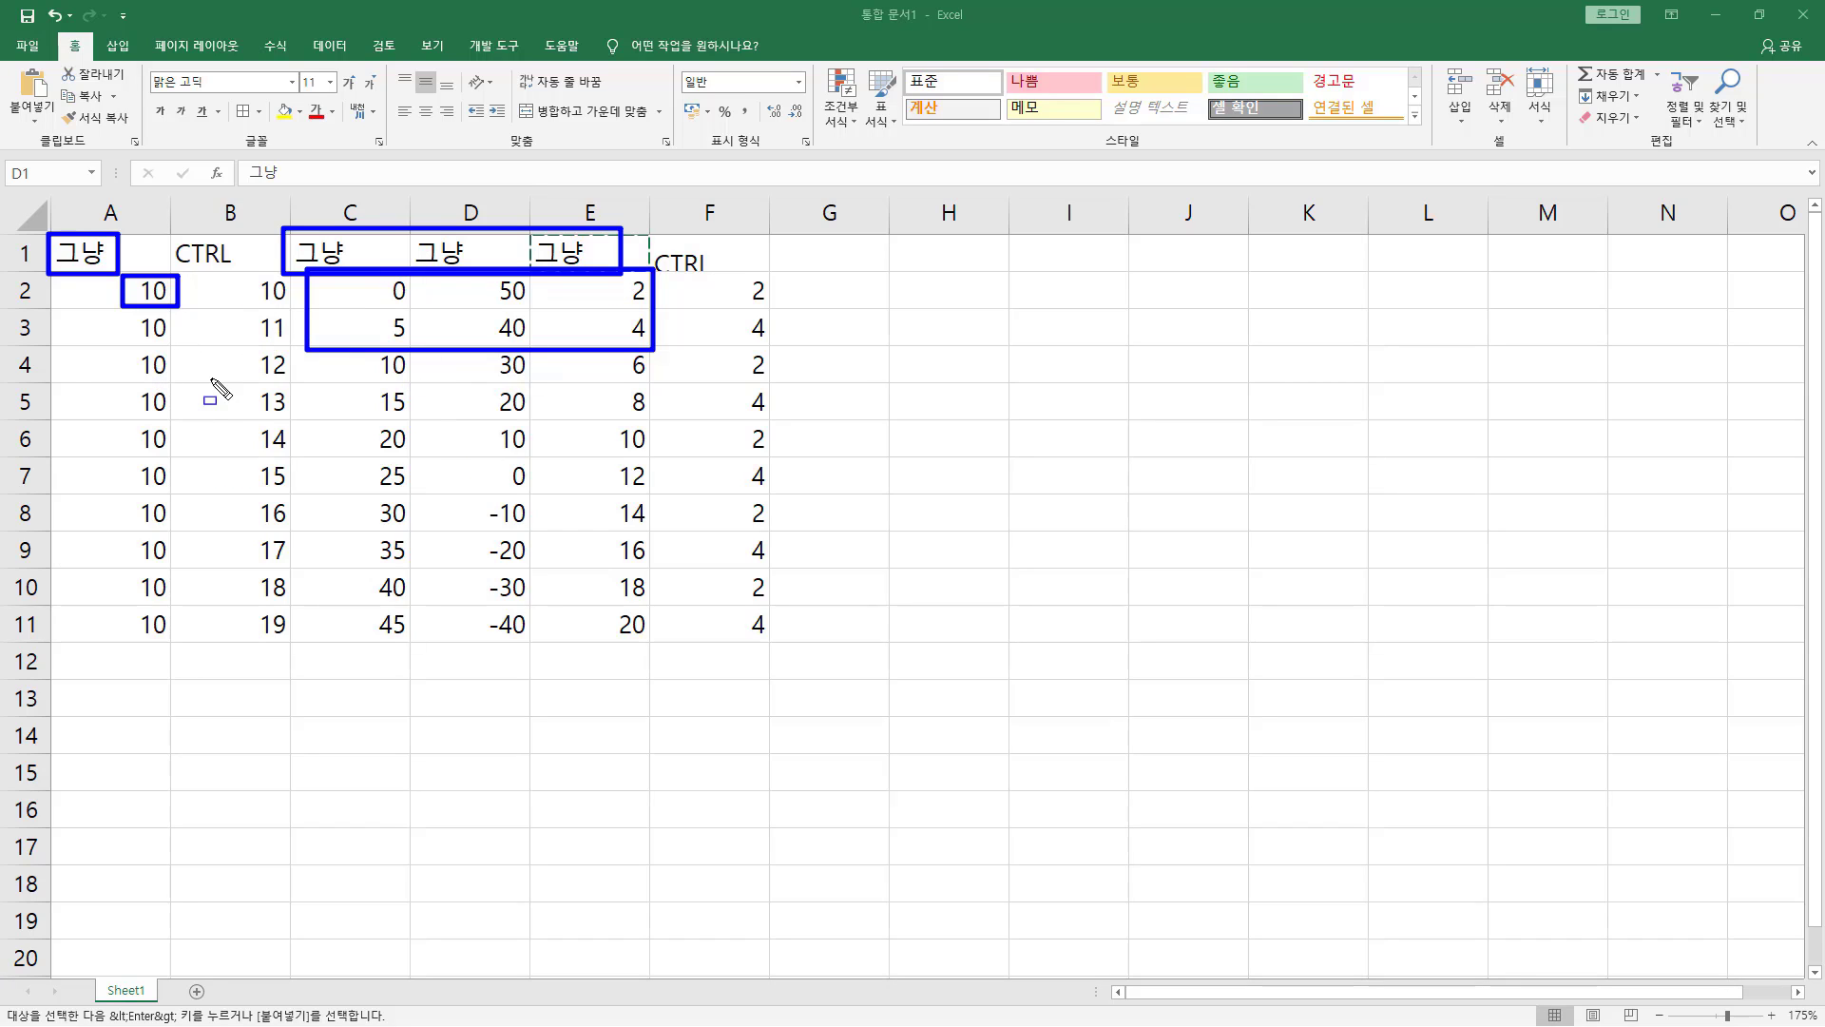
{"action": "key", "text": "Escape"}
{"action": "key", "text": "ctrl+2"}
{"action": "left_click_drag", "start_coordinate": [243, 273], "coordinate": [298, 308]}
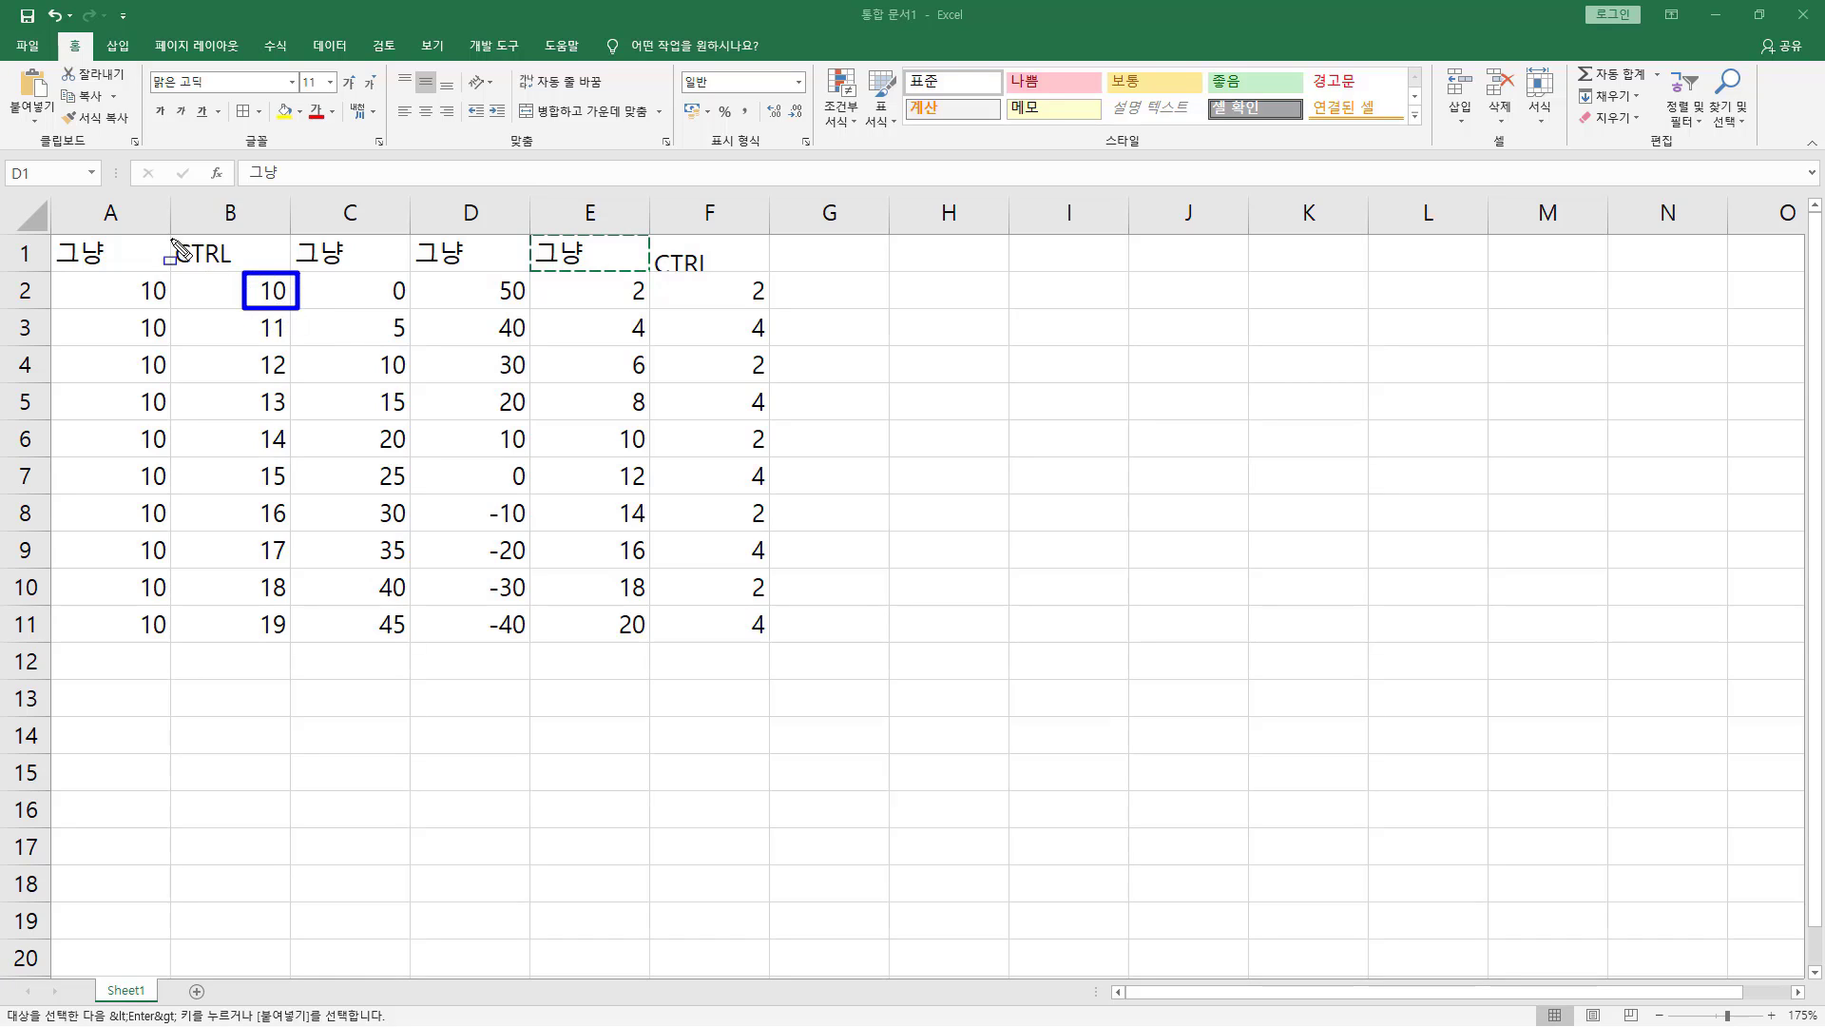
{"action": "left_click_drag", "start_coordinate": [169, 232], "coordinate": [236, 276]}
{"action": "left_click_drag", "start_coordinate": [729, 270], "coordinate": [786, 336]}
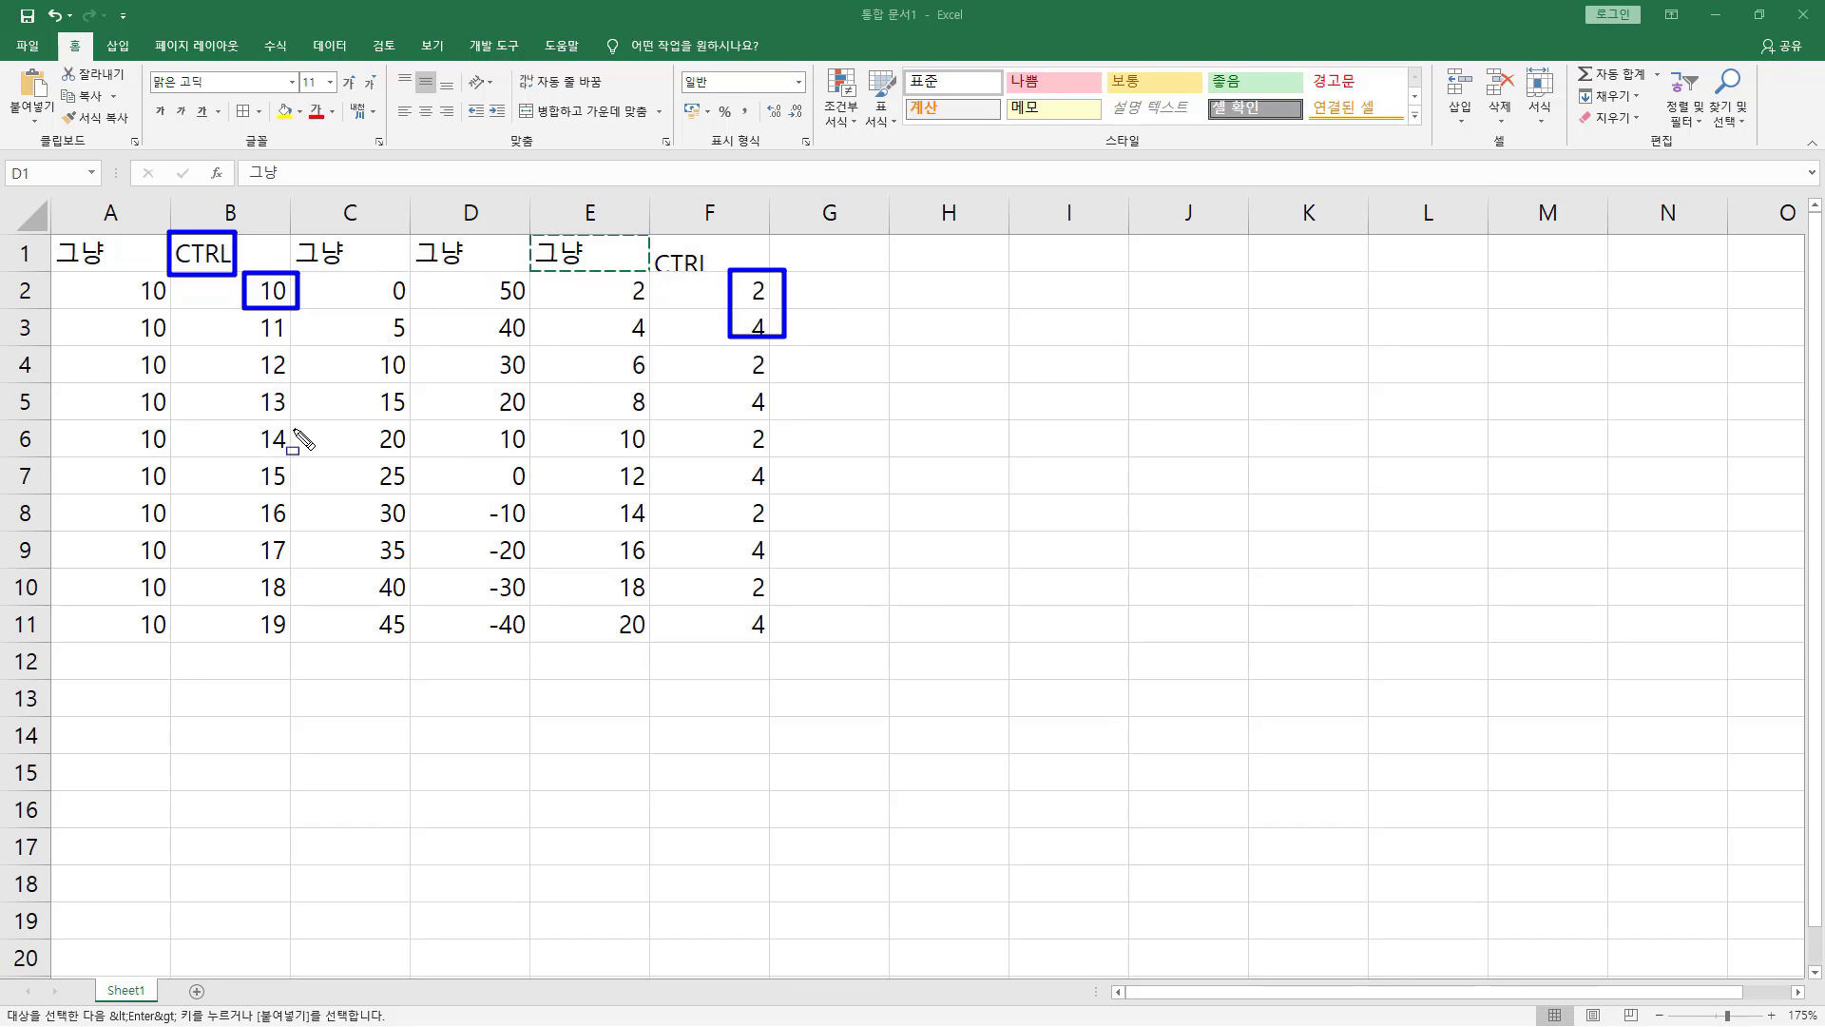
{"action": "key", "text": "Escape"}
{"action": "key", "text": "ctrl+v"}
Step: Enter 길벗 in G1 and fill it down to G11
{"action": "left_click", "coordinate": [870, 253]}
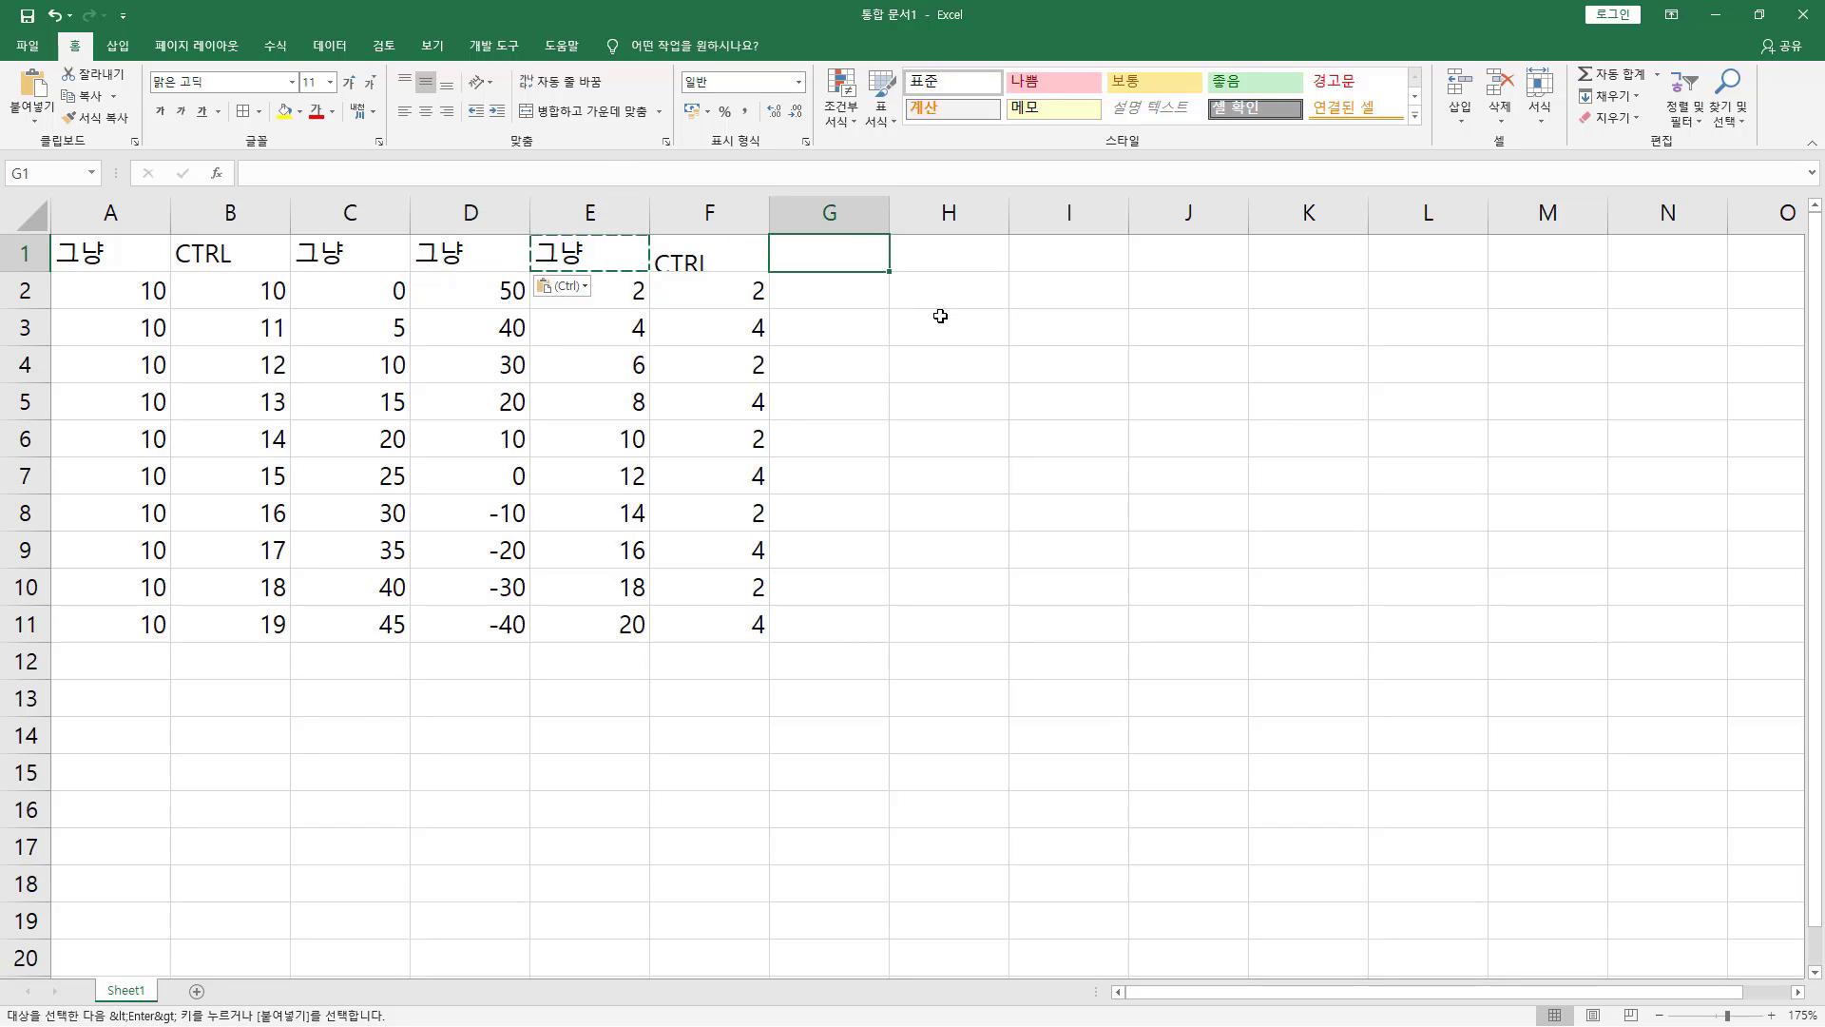
{"action": "type", "text": "길버"}
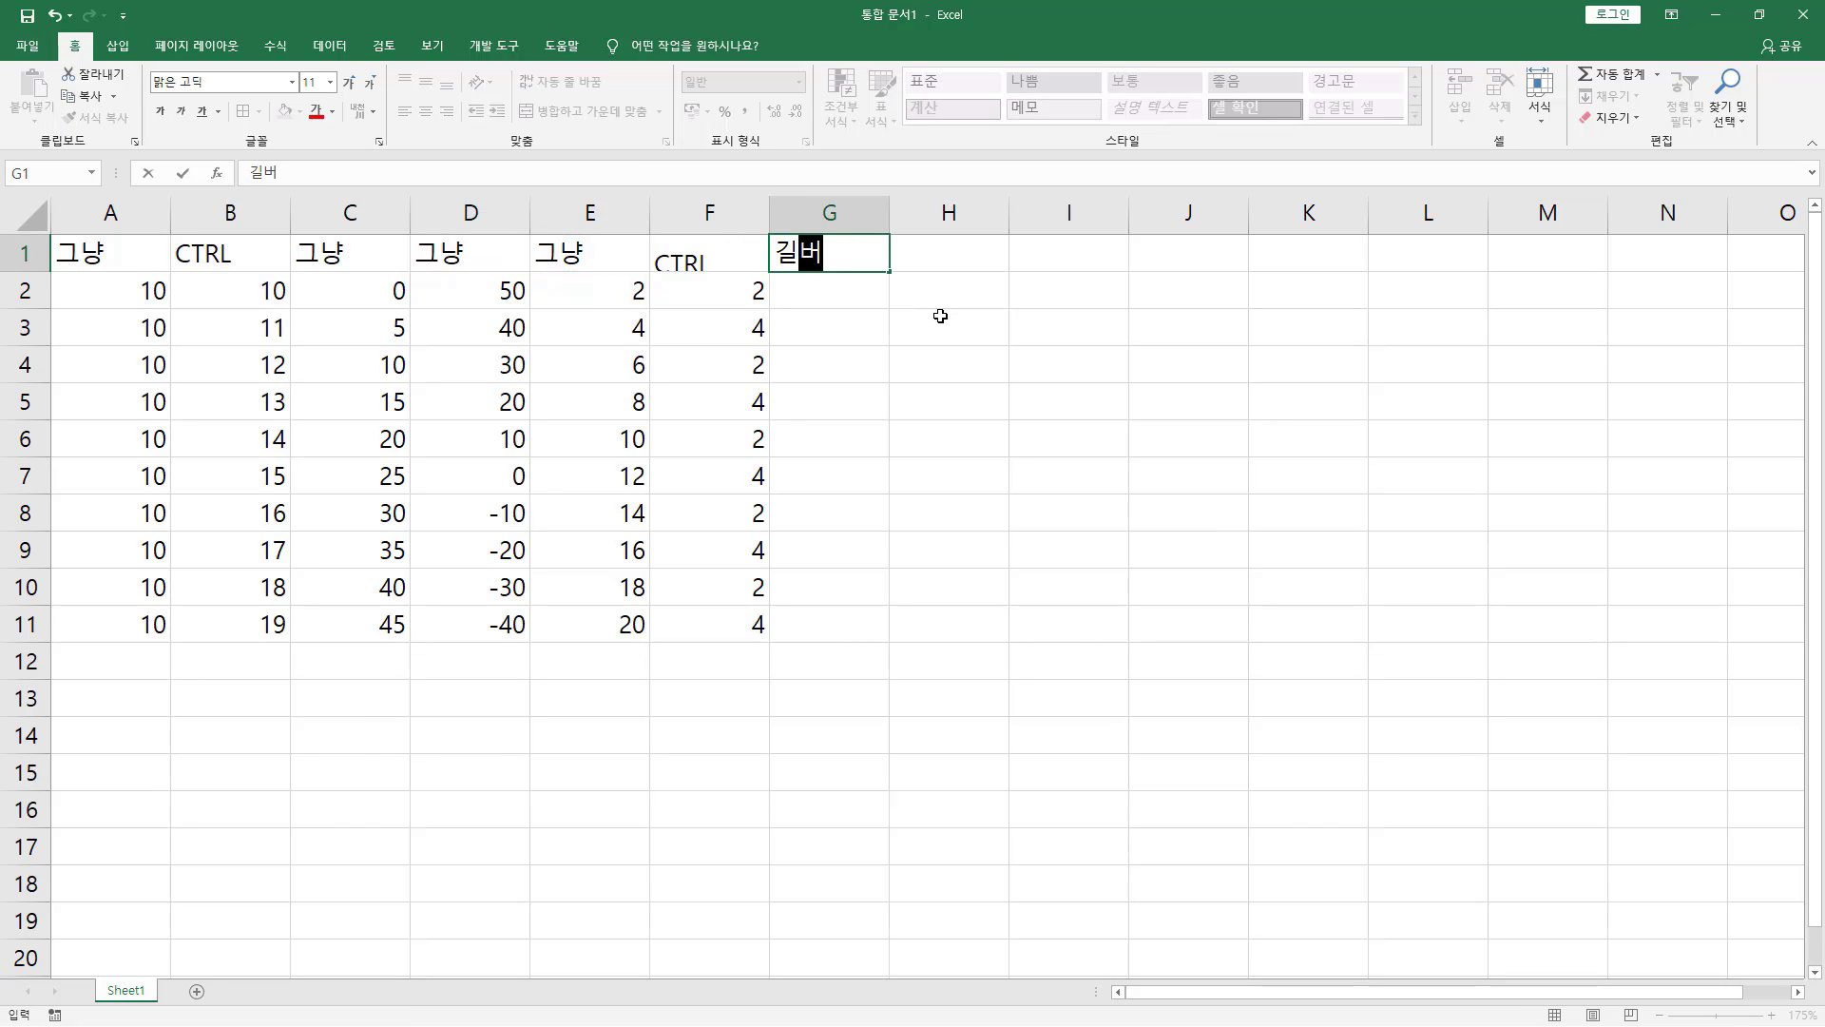
{"action": "type", "text": "ㅅ"}
{"action": "key", "text": "Return"}
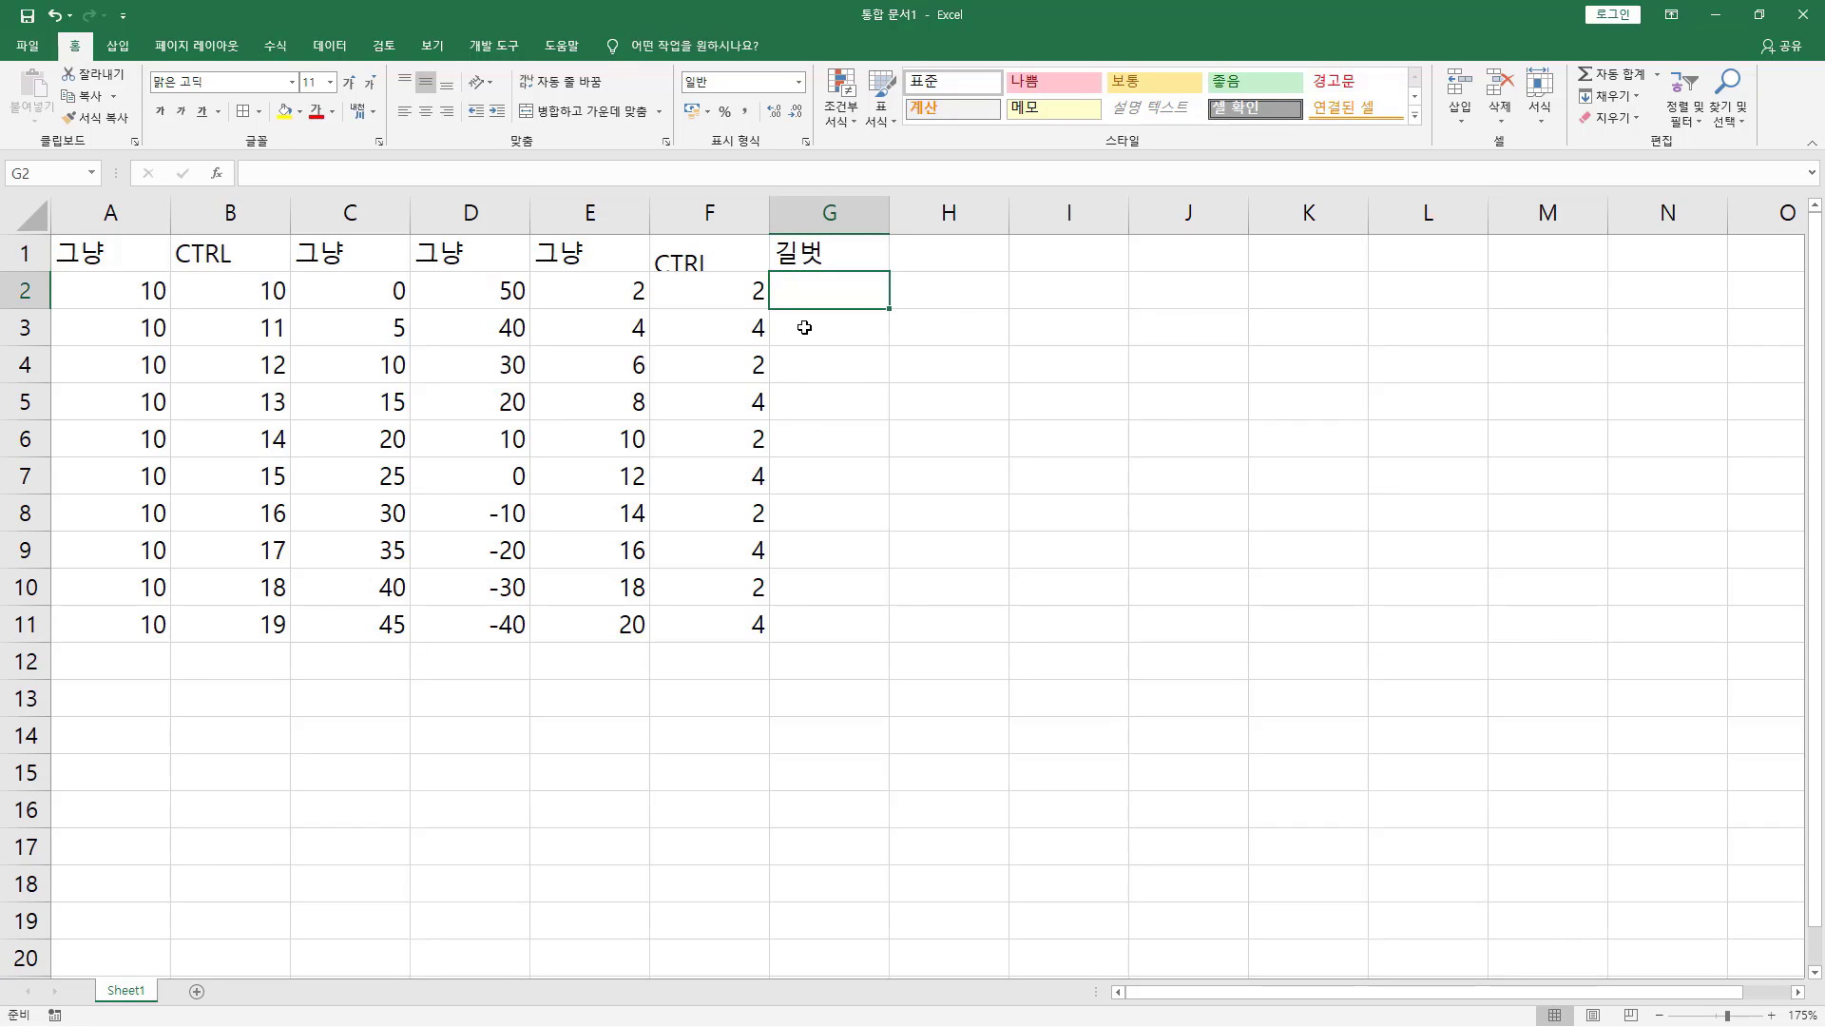
{"action": "left_click", "coordinate": [861, 253]}
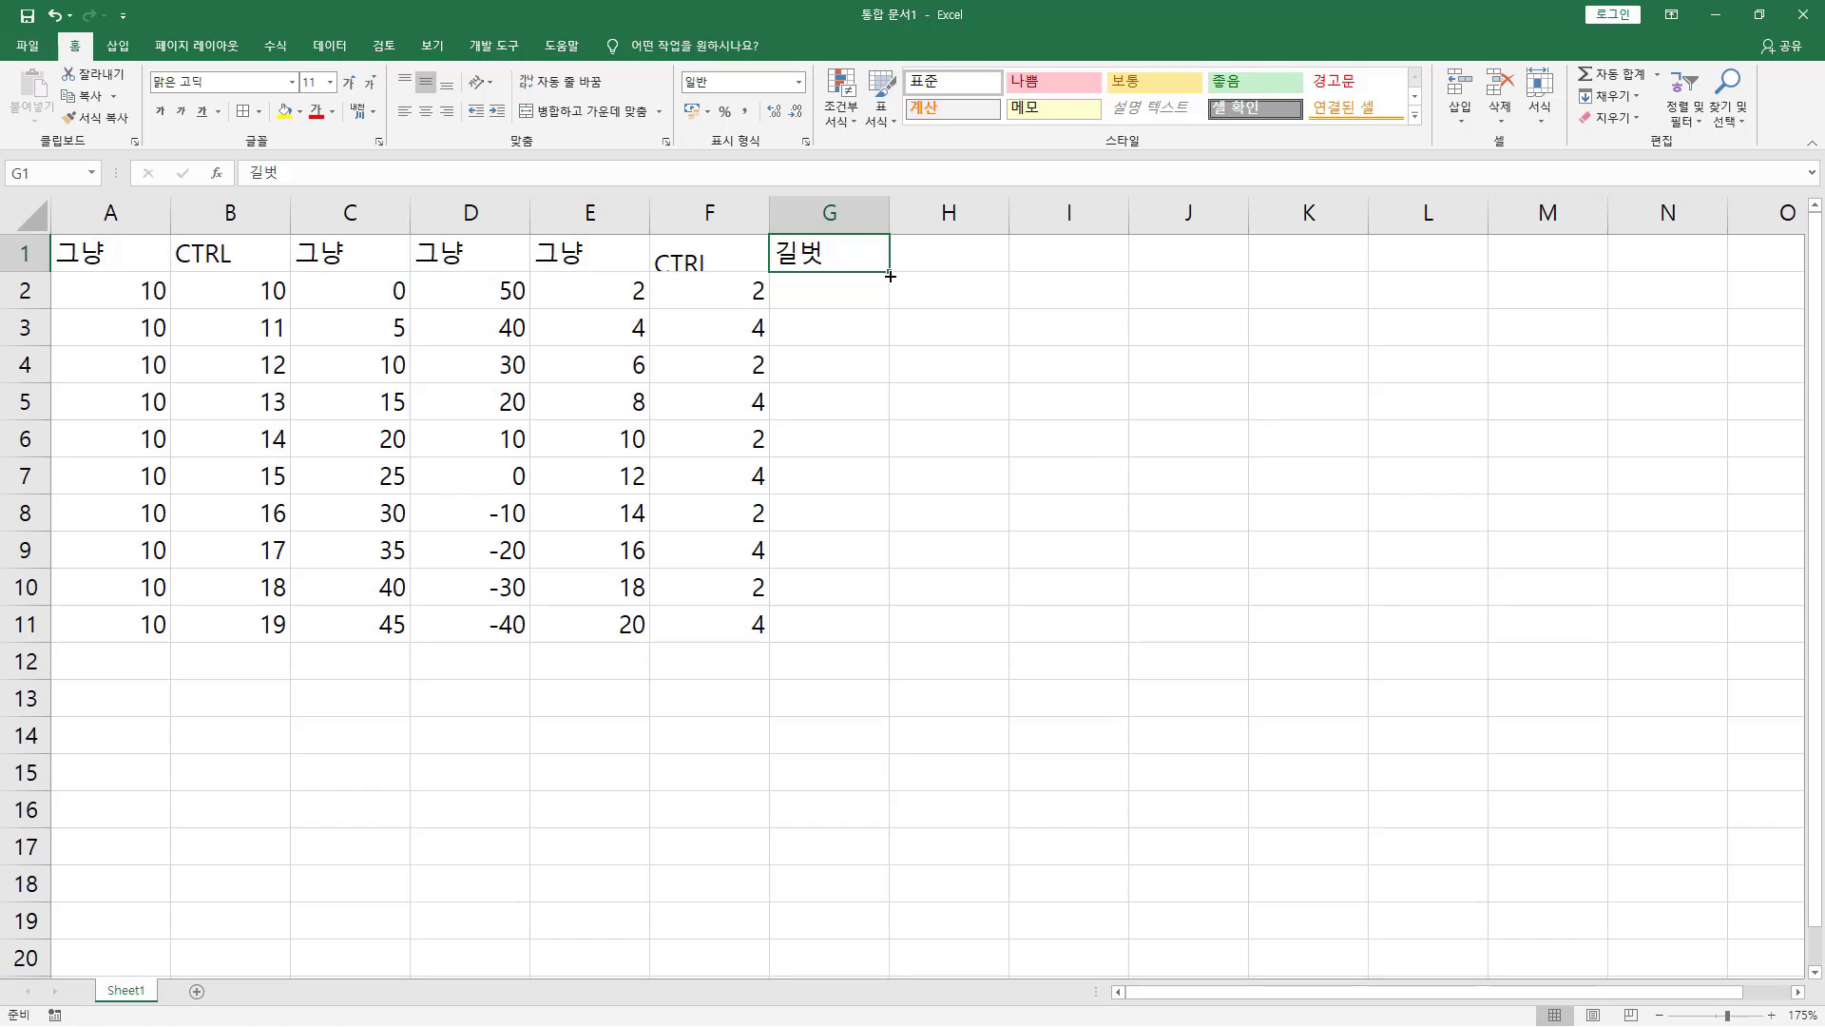
{"action": "left_click_drag", "start_coordinate": [890, 275], "coordinate": [908, 634]}
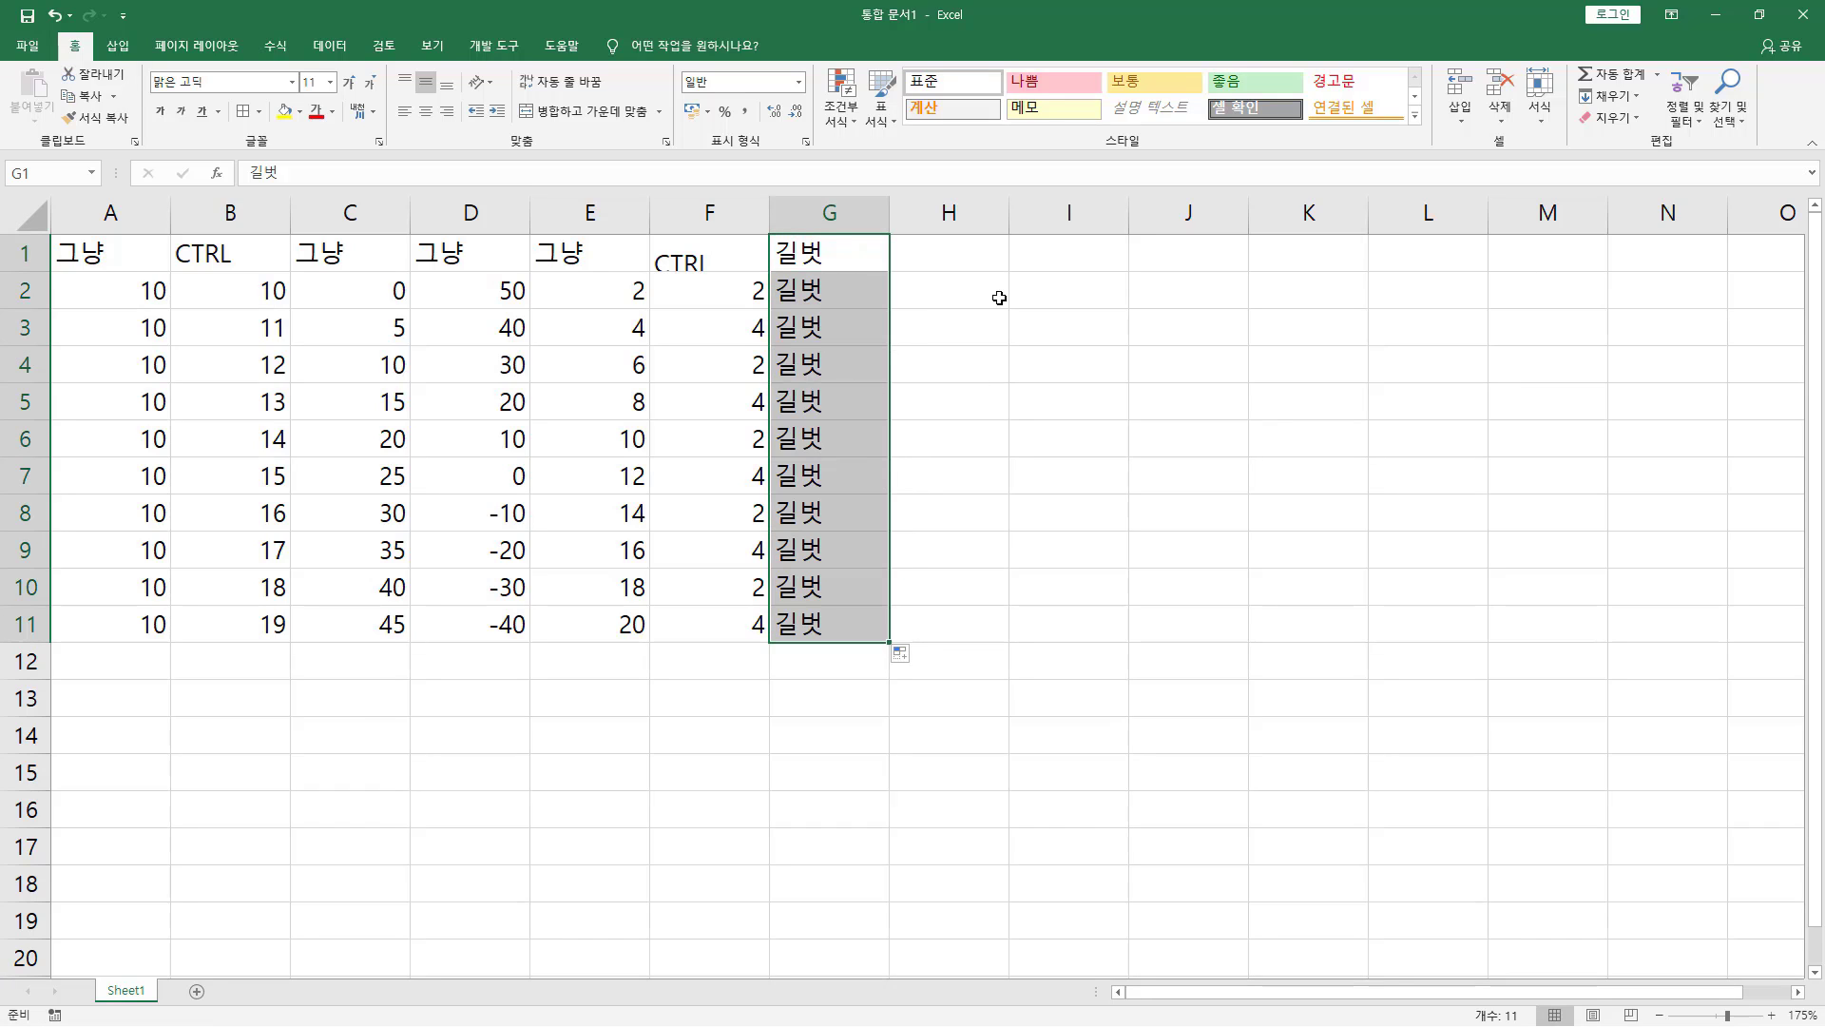
Step: Enter 길벗 in H1 and 시나공 in H2, and fill the pair down to H11
{"action": "left_click", "coordinate": [990, 258]}
{"action": "type", "text": "ㄱ"}
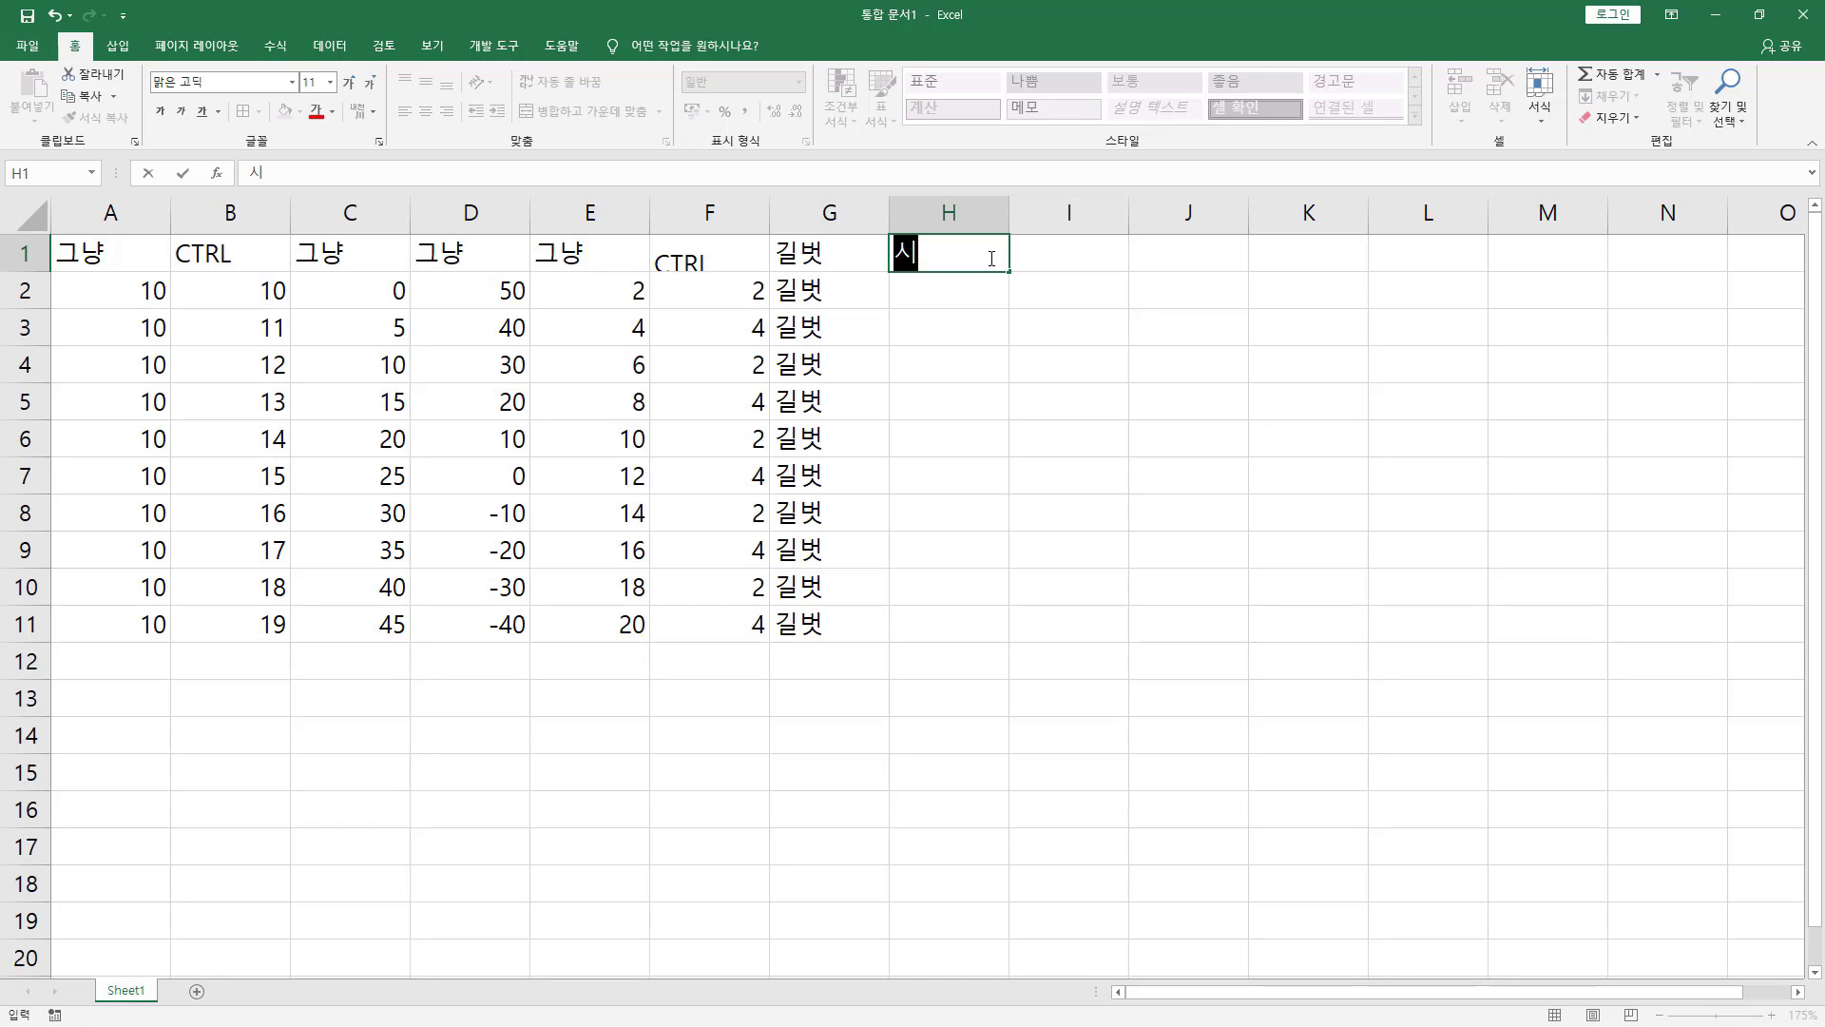
{"action": "type", "text": "벗"}
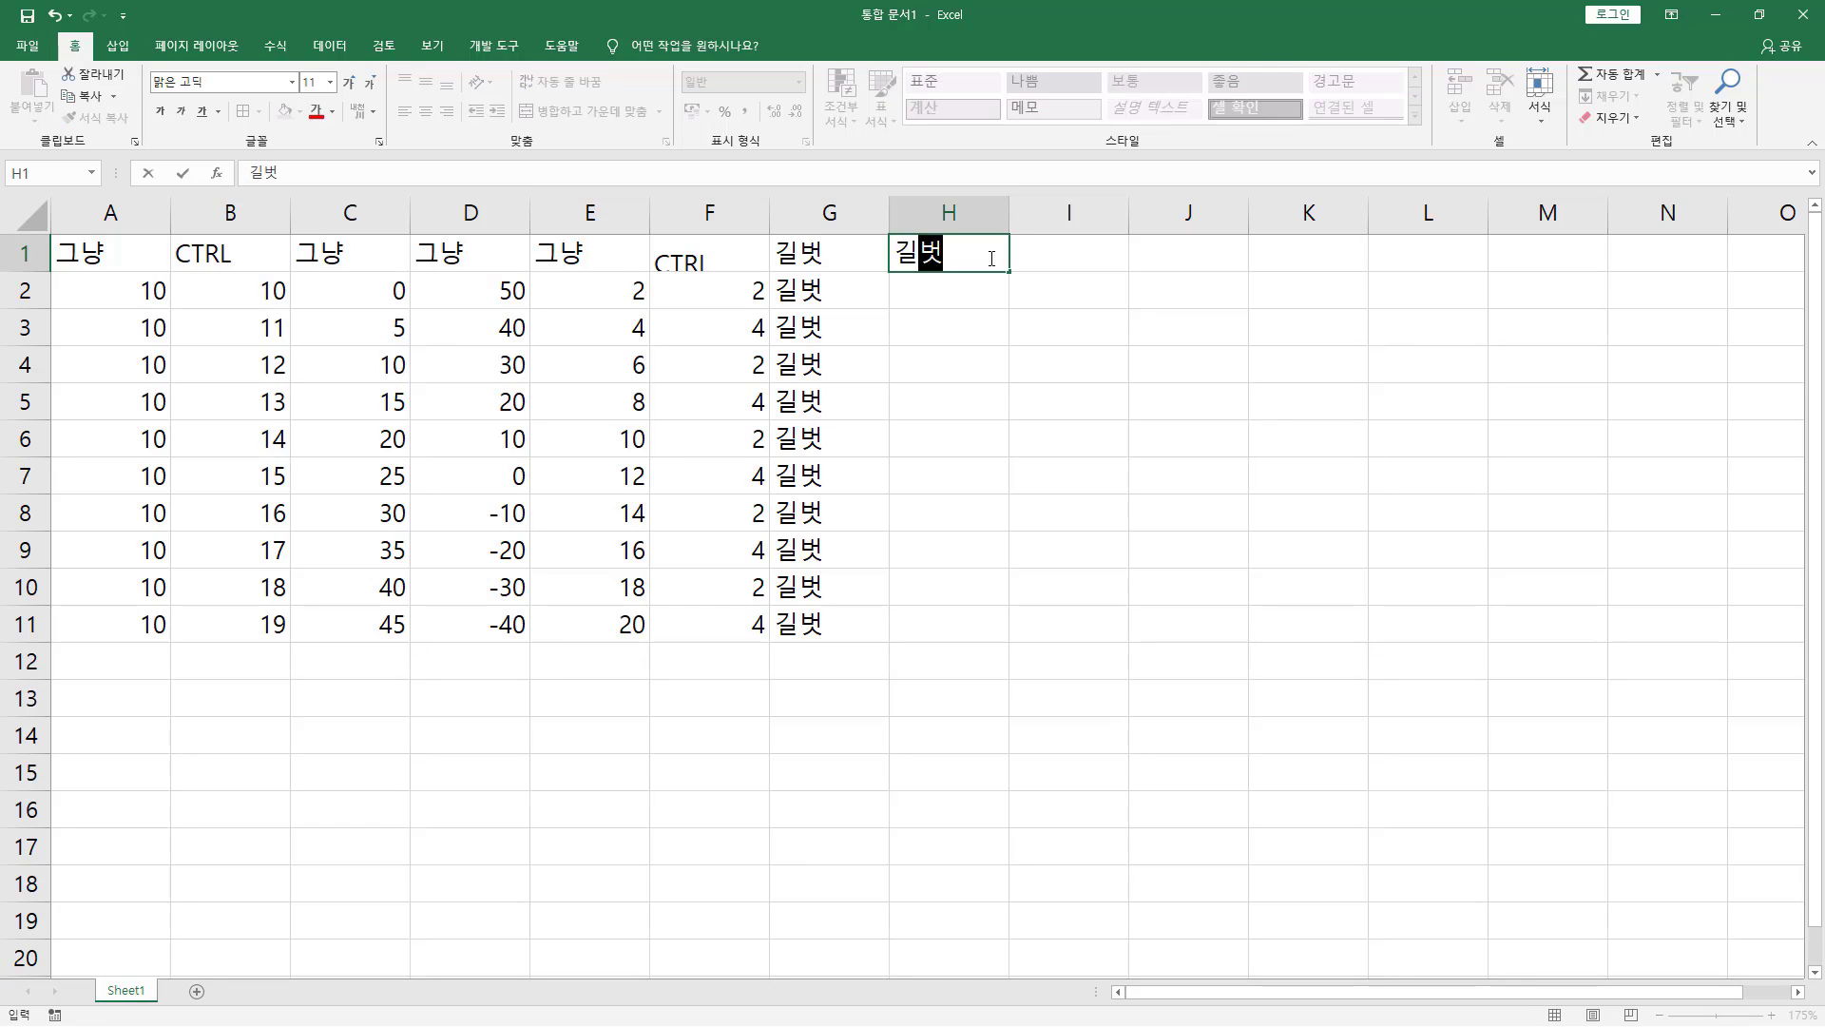
{"action": "key", "text": "Return"}
{"action": "type", "text": "시나고ㅇ"}
{"action": "key", "text": "Return"}
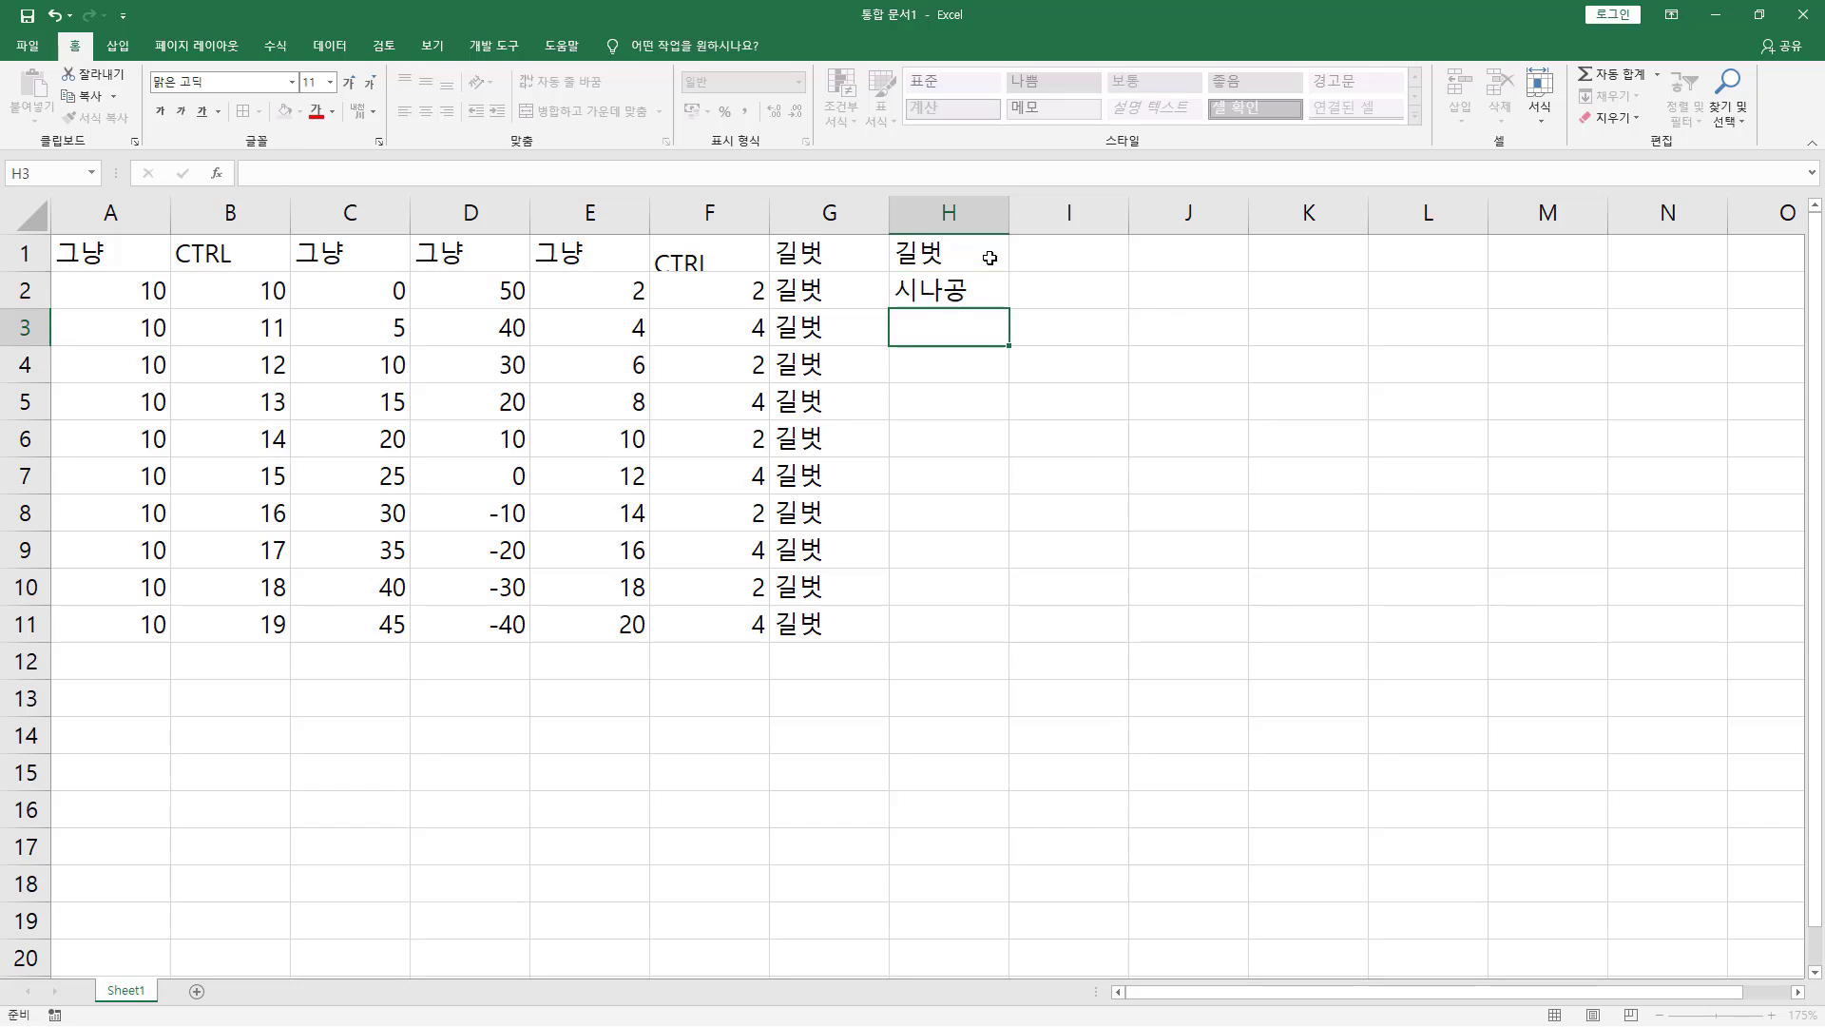
{"action": "left_click_drag", "start_coordinate": [990, 257], "coordinate": [989, 286]}
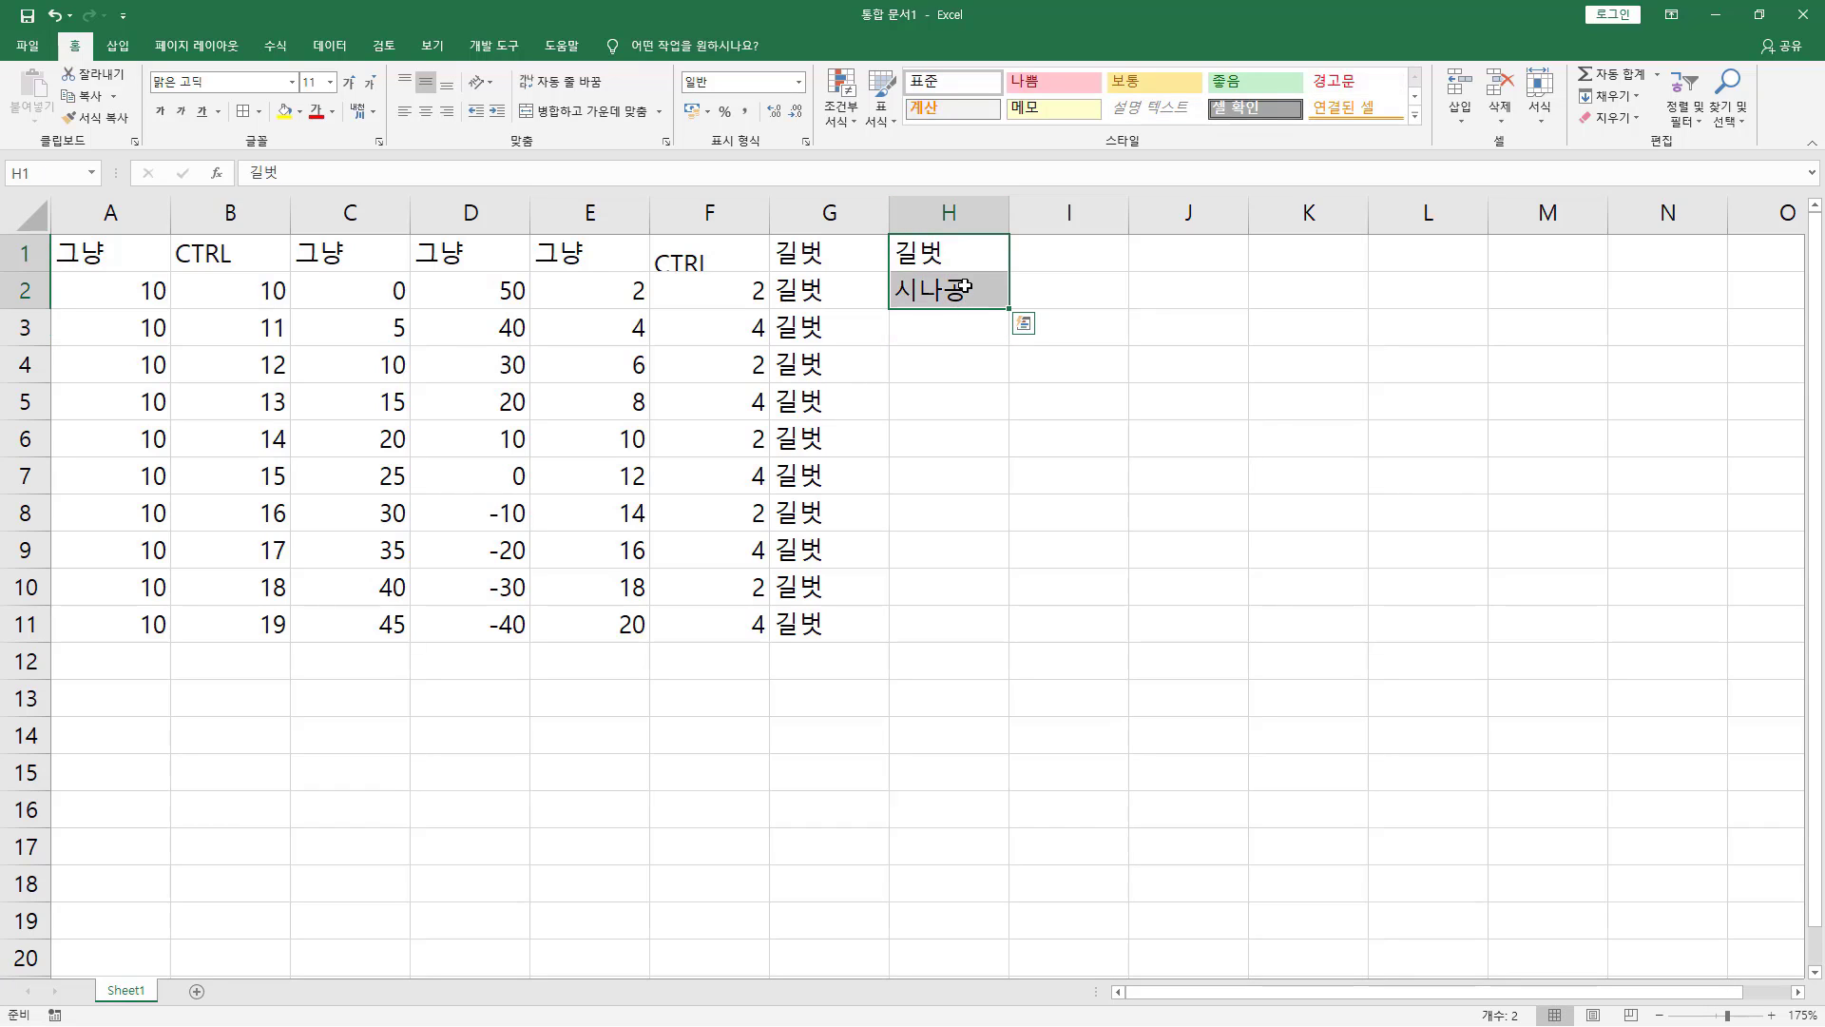
{"action": "left_click_drag", "start_coordinate": [1011, 310], "coordinate": [970, 635]}
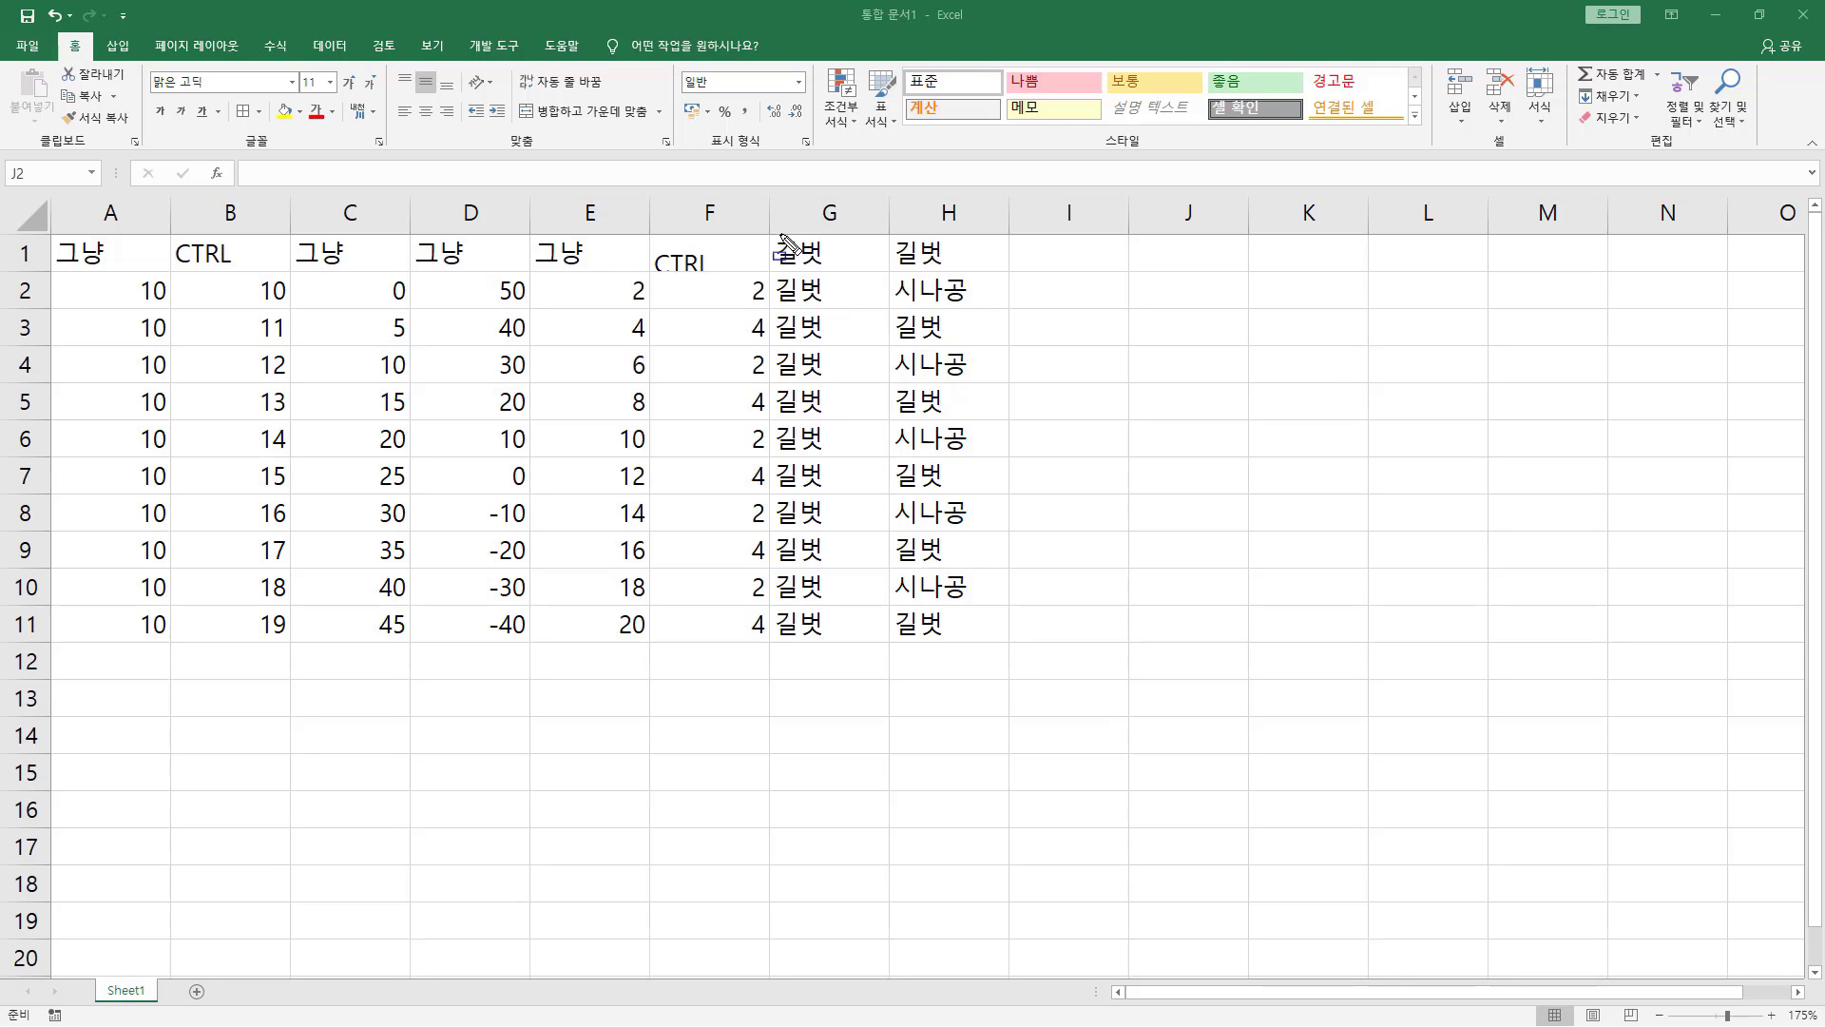
{"action": "left_click_drag", "start_coordinate": [766, 235], "coordinate": [1001, 310]}
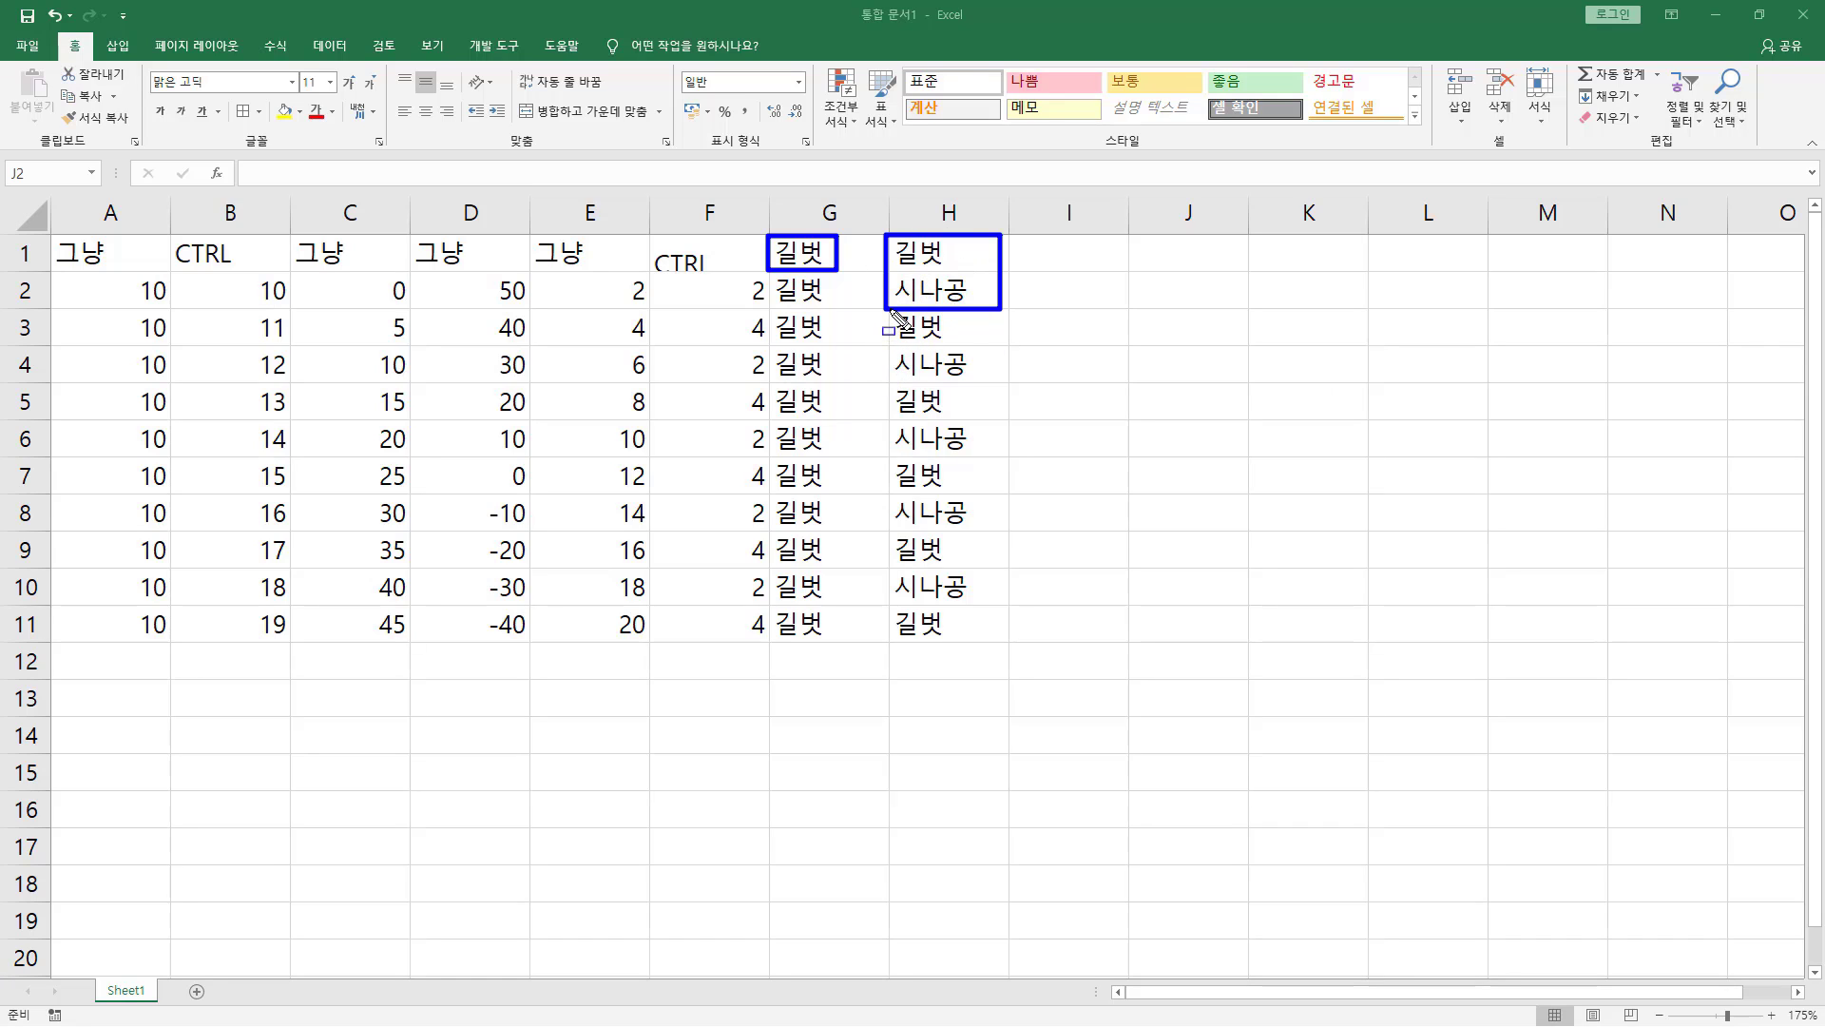
{"action": "mouse_move", "coordinate": [889, 311]}
{"action": "left_mouse_down"}
{"action": "mouse_move", "coordinate": [969, 367]}
{"action": "mouse_move", "coordinate": [924, 427]}
{"action": "mouse_move", "coordinate": [995, 443]}
{"action": "mouse_move", "coordinate": [941, 501]}
{"action": "mouse_move", "coordinate": [969, 518]}
{"action": "mouse_move", "coordinate": [993, 600]}
{"action": "left_mouse_up"}
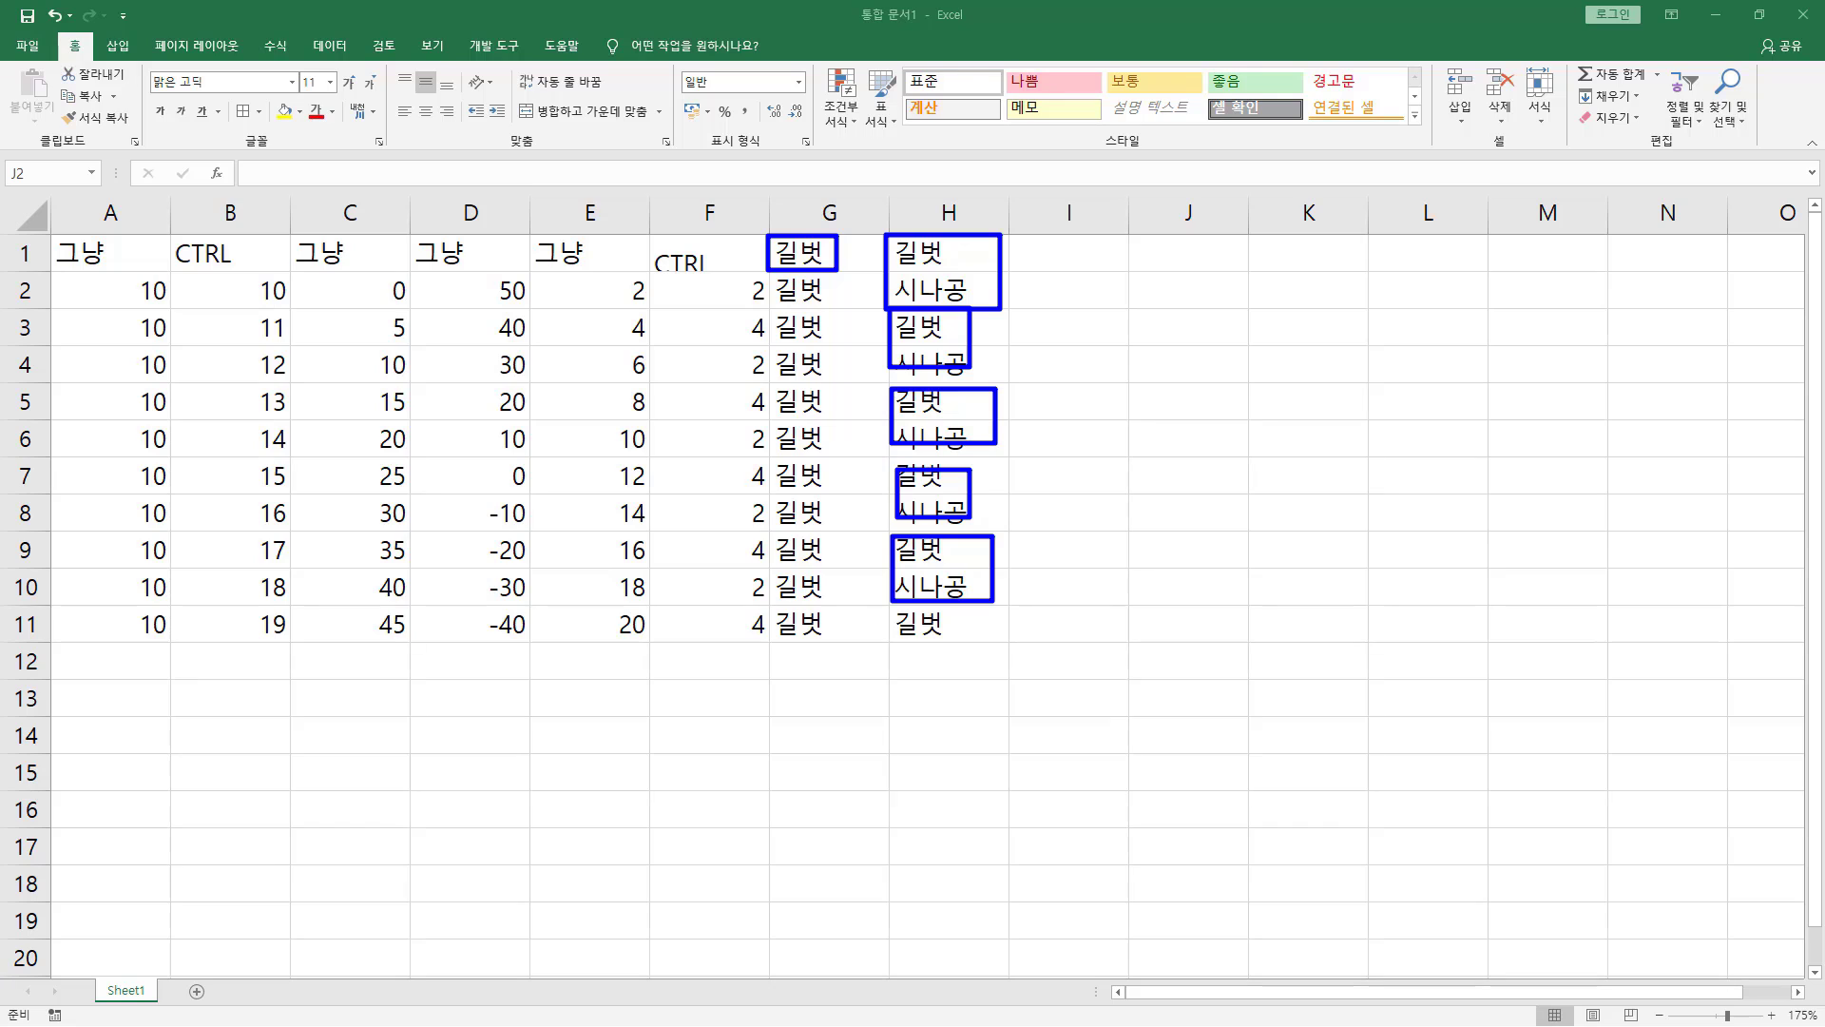
Step: Enter 1장 in I1 and fill it down to I11 as a numbered series
{"action": "left_click", "coordinate": [1106, 269]}
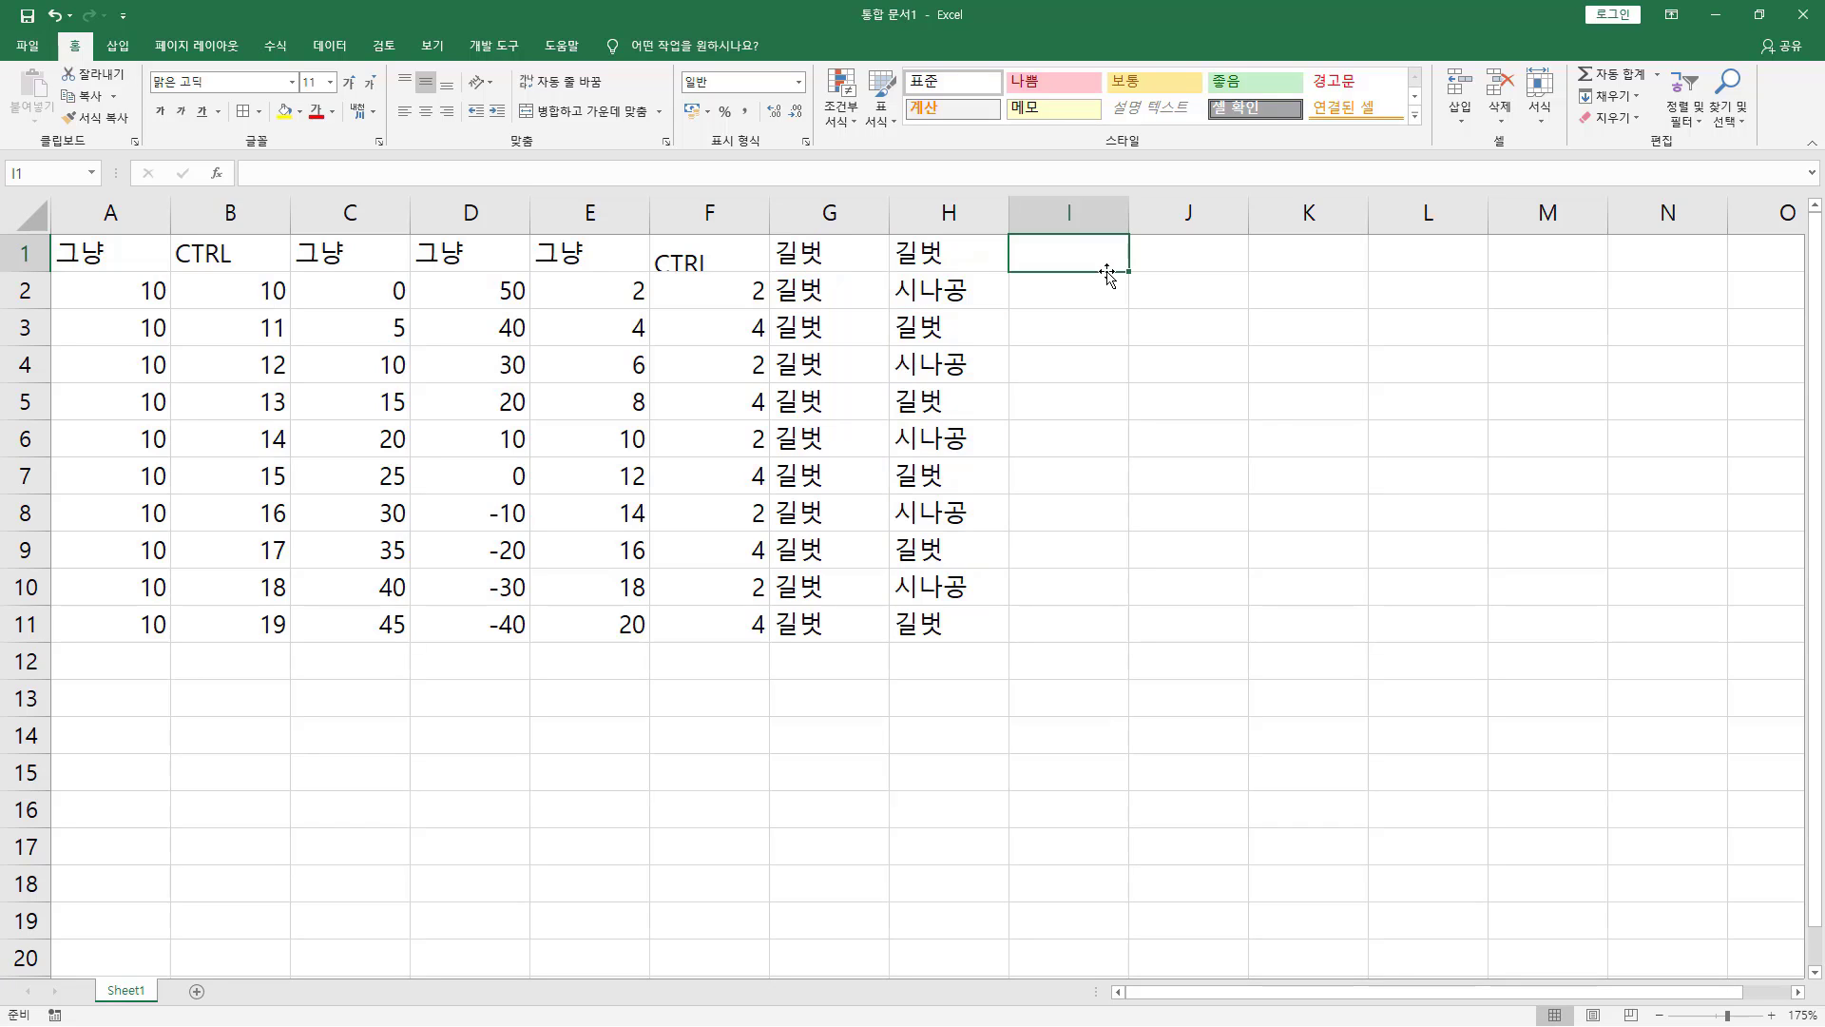
{"action": "type", "text": "1장"}
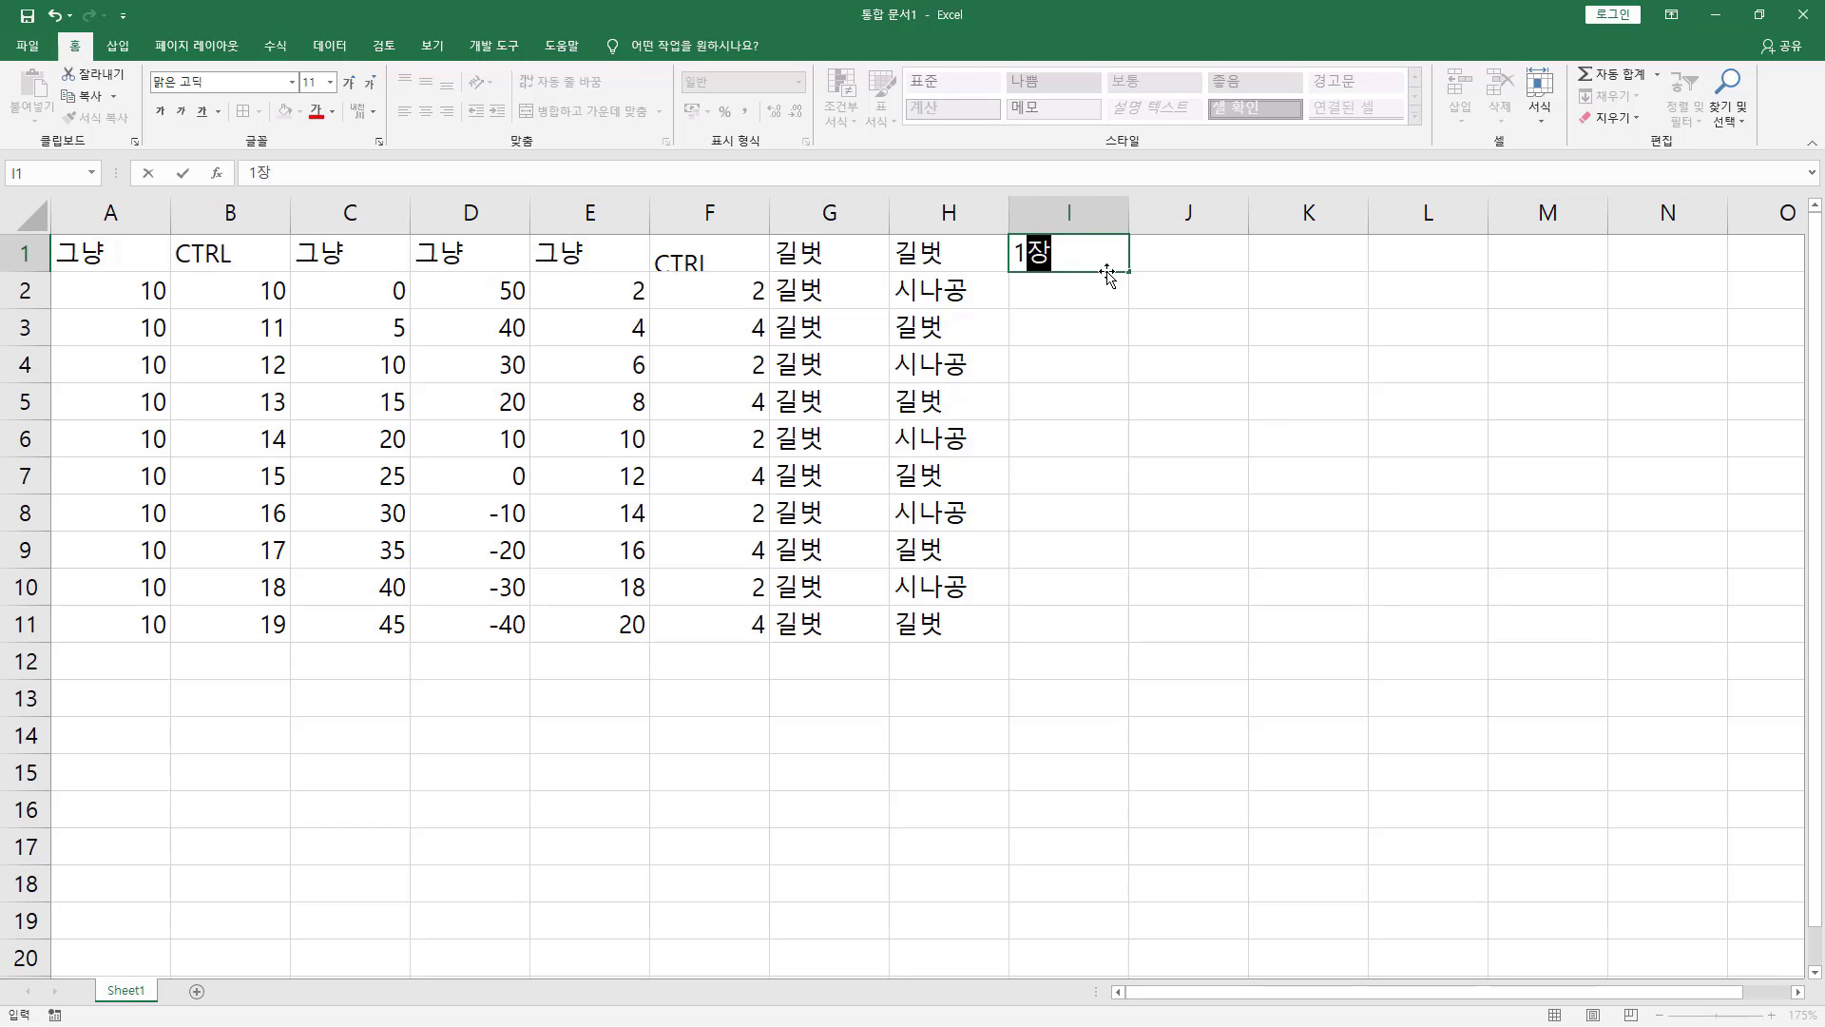
{"action": "key", "text": "Return"}
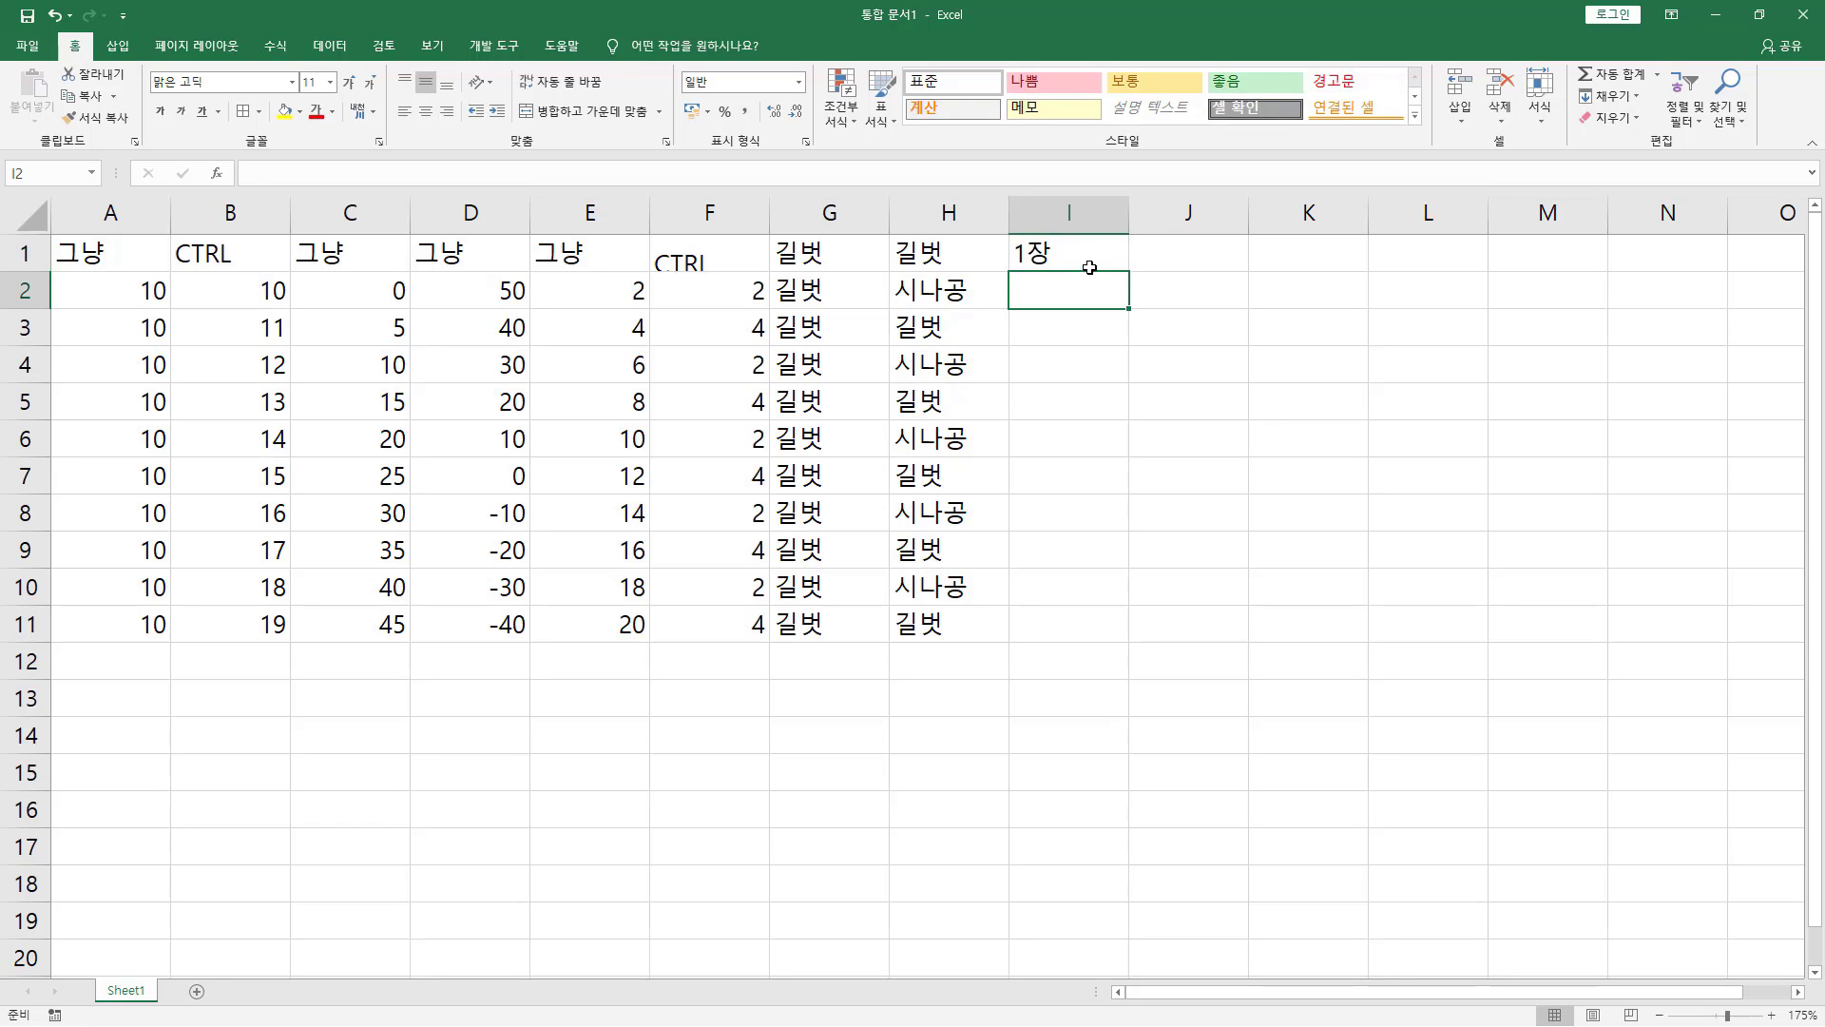
{"action": "left_click", "coordinate": [1116, 262]}
{"action": "left_click_drag", "start_coordinate": [1132, 272], "coordinate": [1105, 628]}
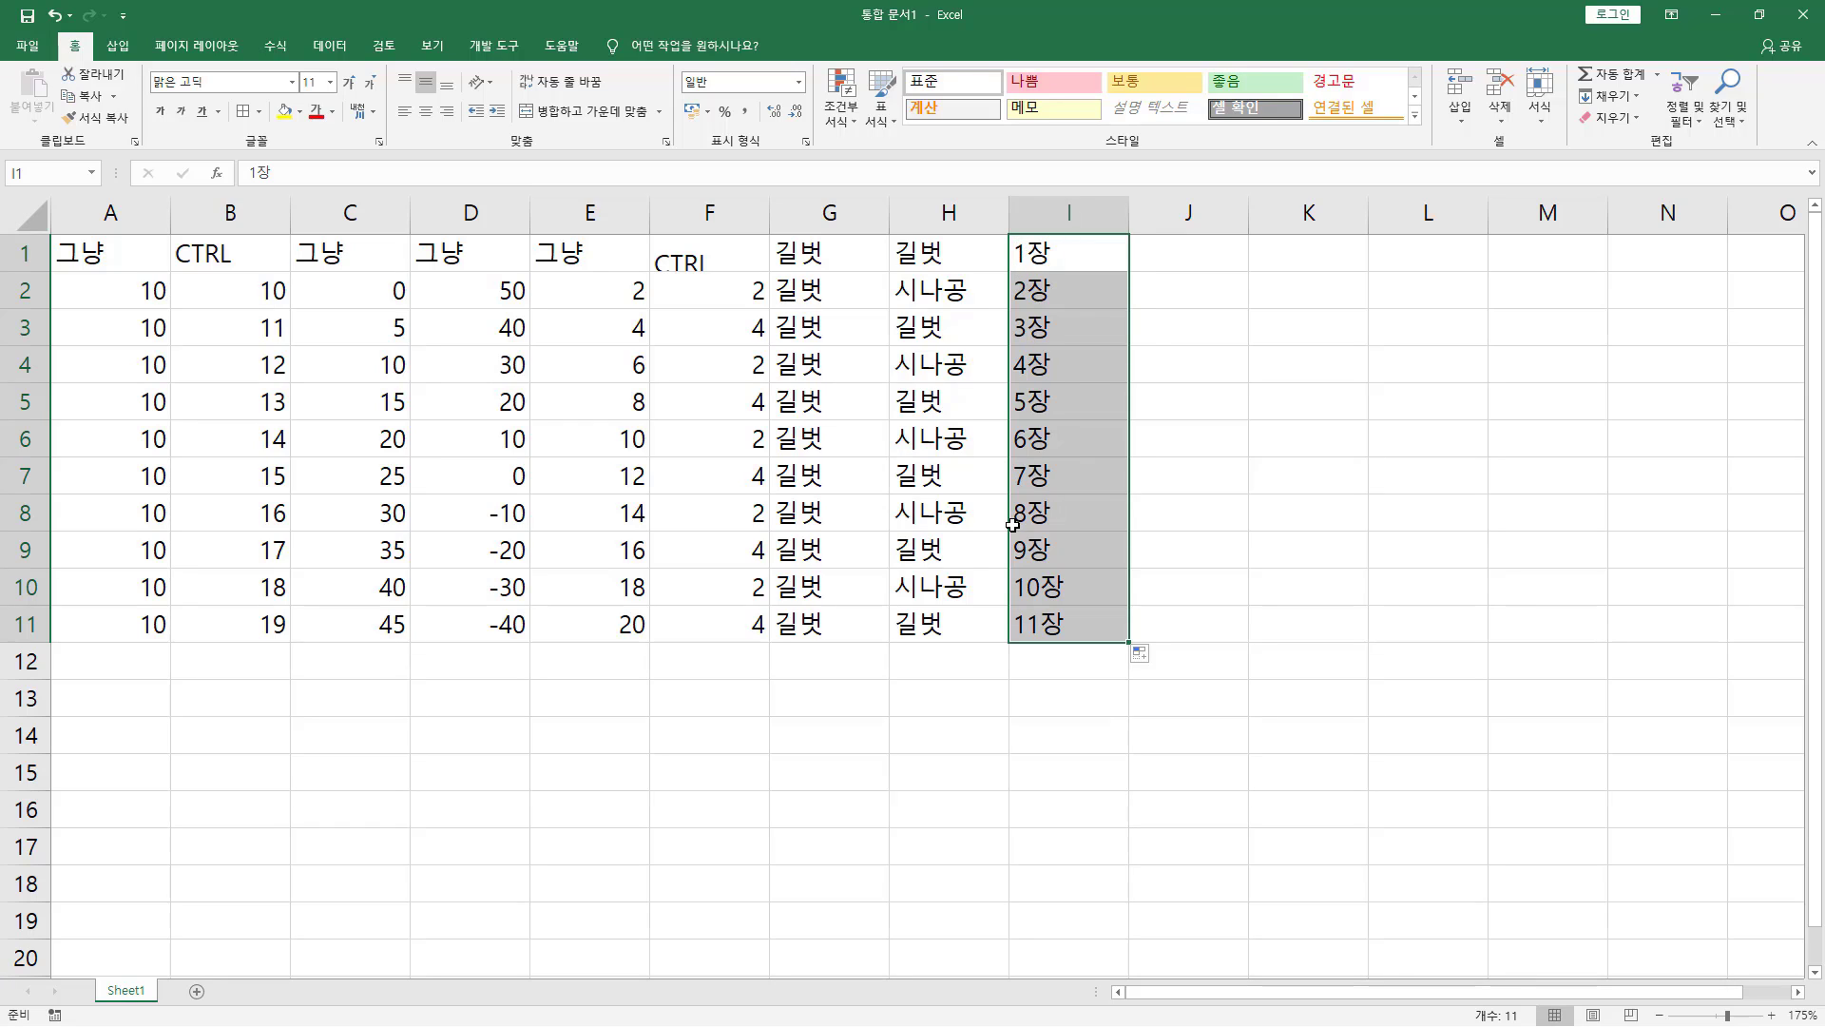
Step: Enter 1과목 1장 in J1 and fill it down to J11 so the chapter number increases
{"action": "left_click", "coordinate": [1215, 265]}
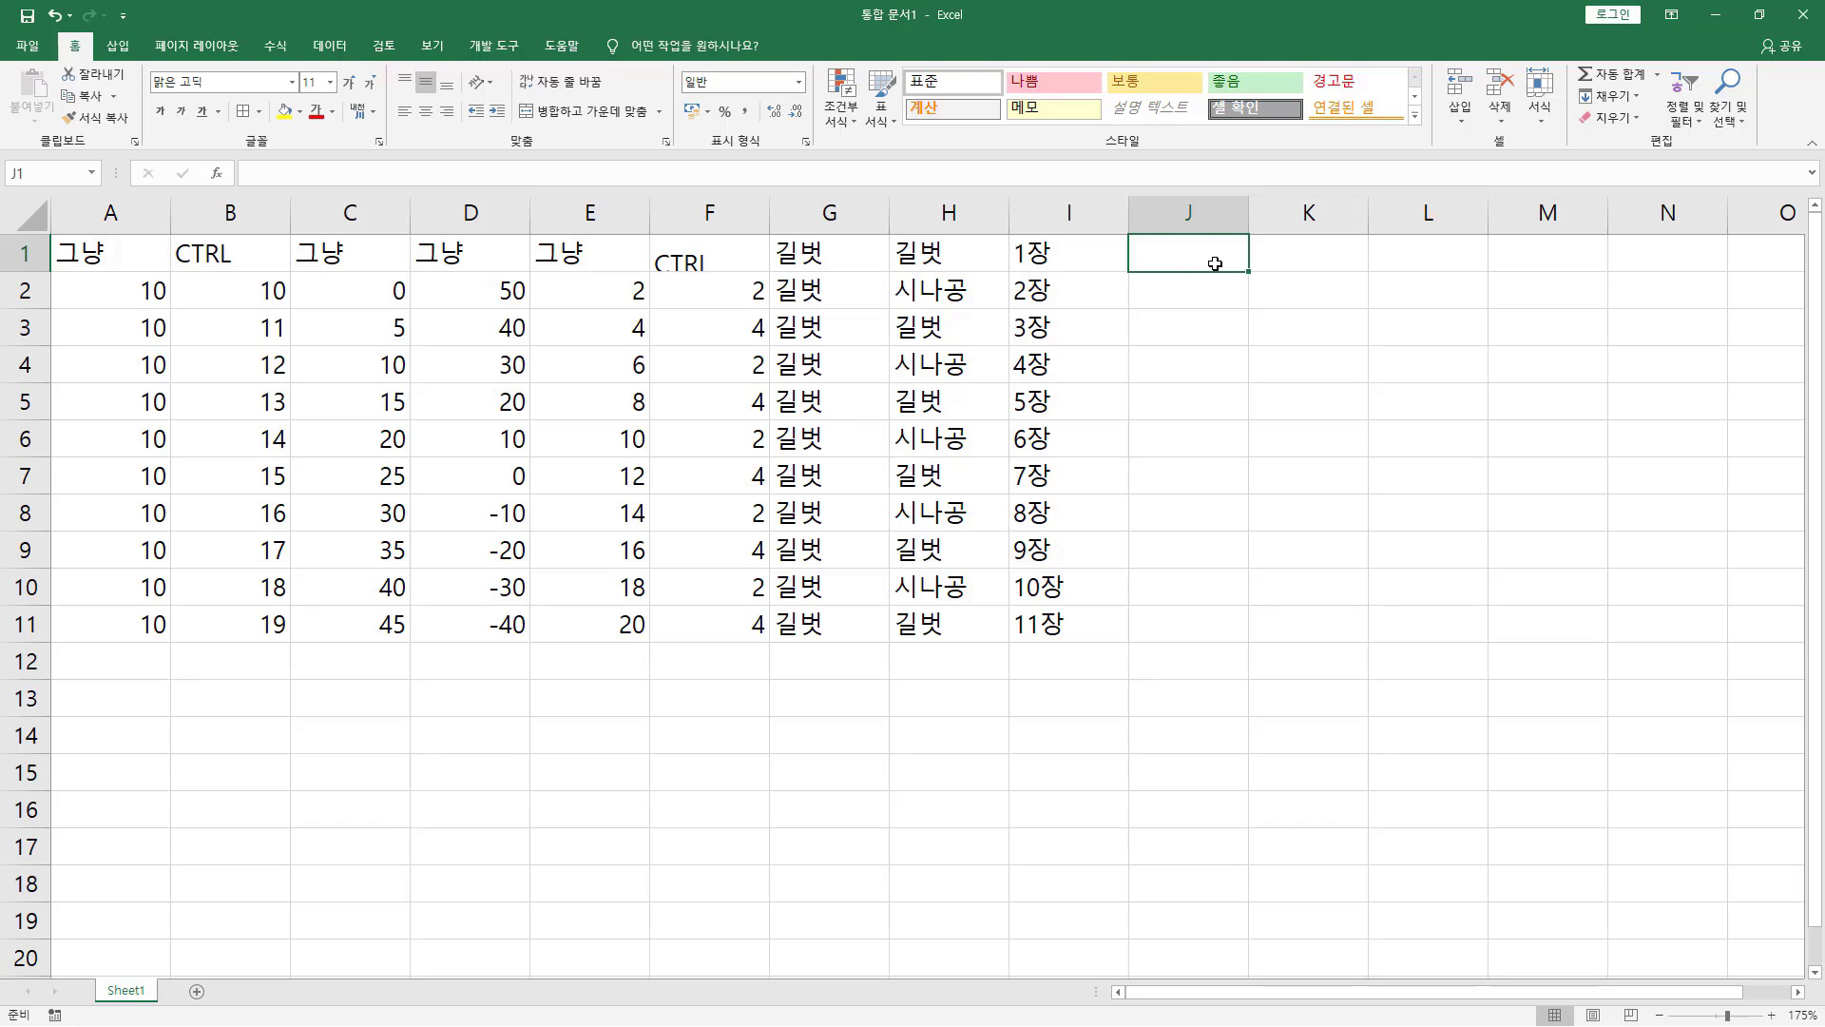
{"action": "type", "text": "1"}
{"action": "type", "text": "과목 1장"}
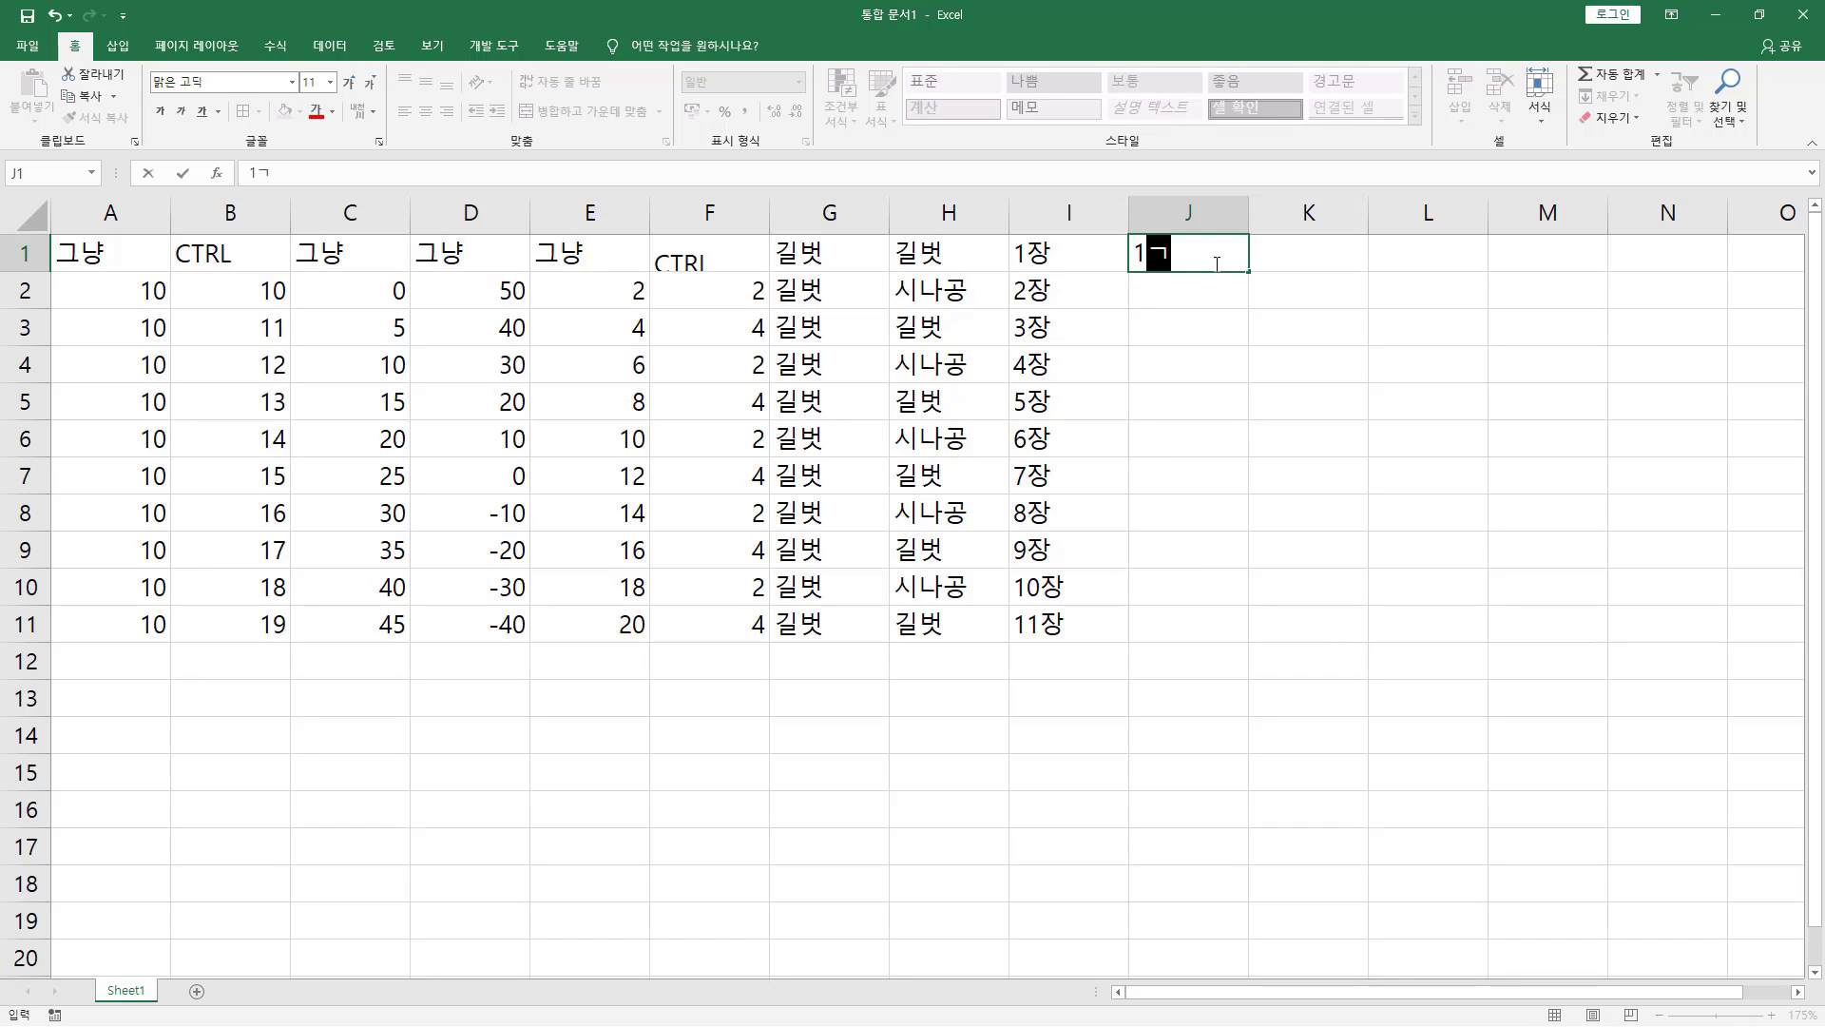
{"action": "key", "text": "Return"}
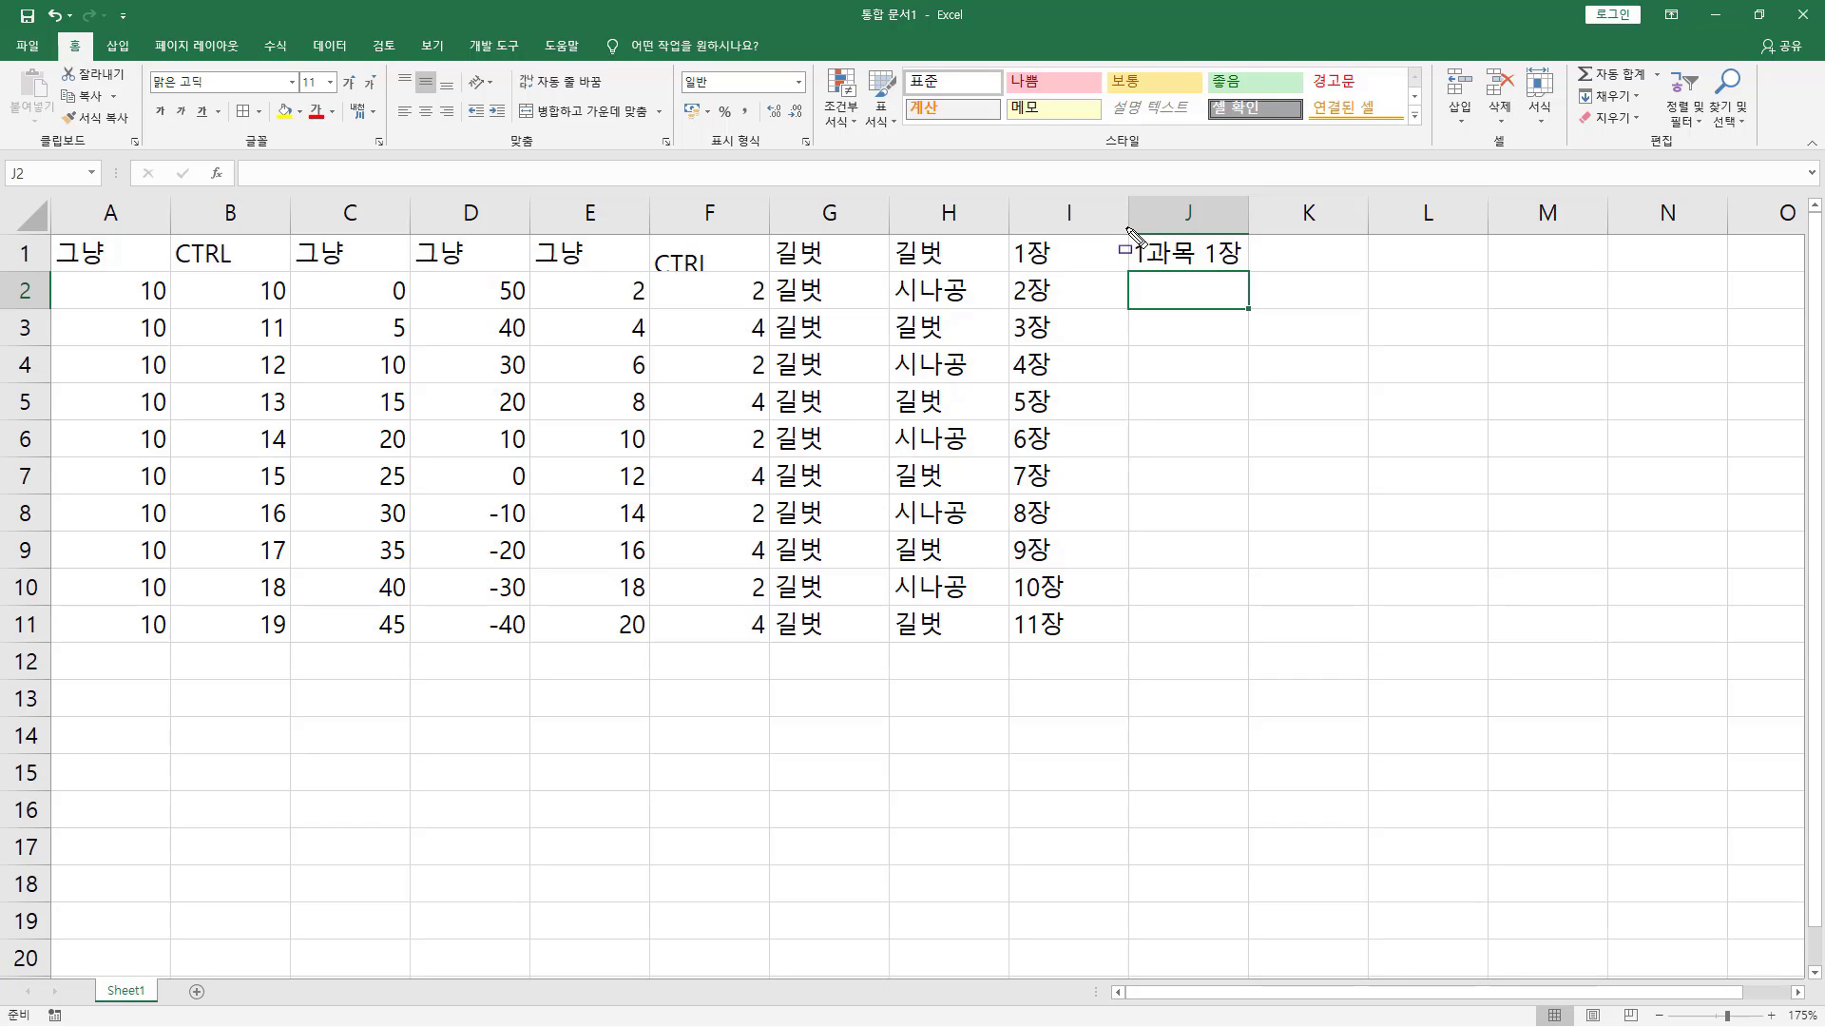
{"action": "mouse_move", "coordinate": [1128, 228]}
{"action": "left_mouse_down"}
{"action": "mouse_move", "coordinate": [1153, 273]}
{"action": "mouse_move", "coordinate": [1248, 285]}
{"action": "mouse_move", "coordinate": [1248, 629]}
{"action": "left_mouse_up"}
{"action": "key", "text": "Escape"}
{"action": "left_click", "coordinate": [1232, 252]}
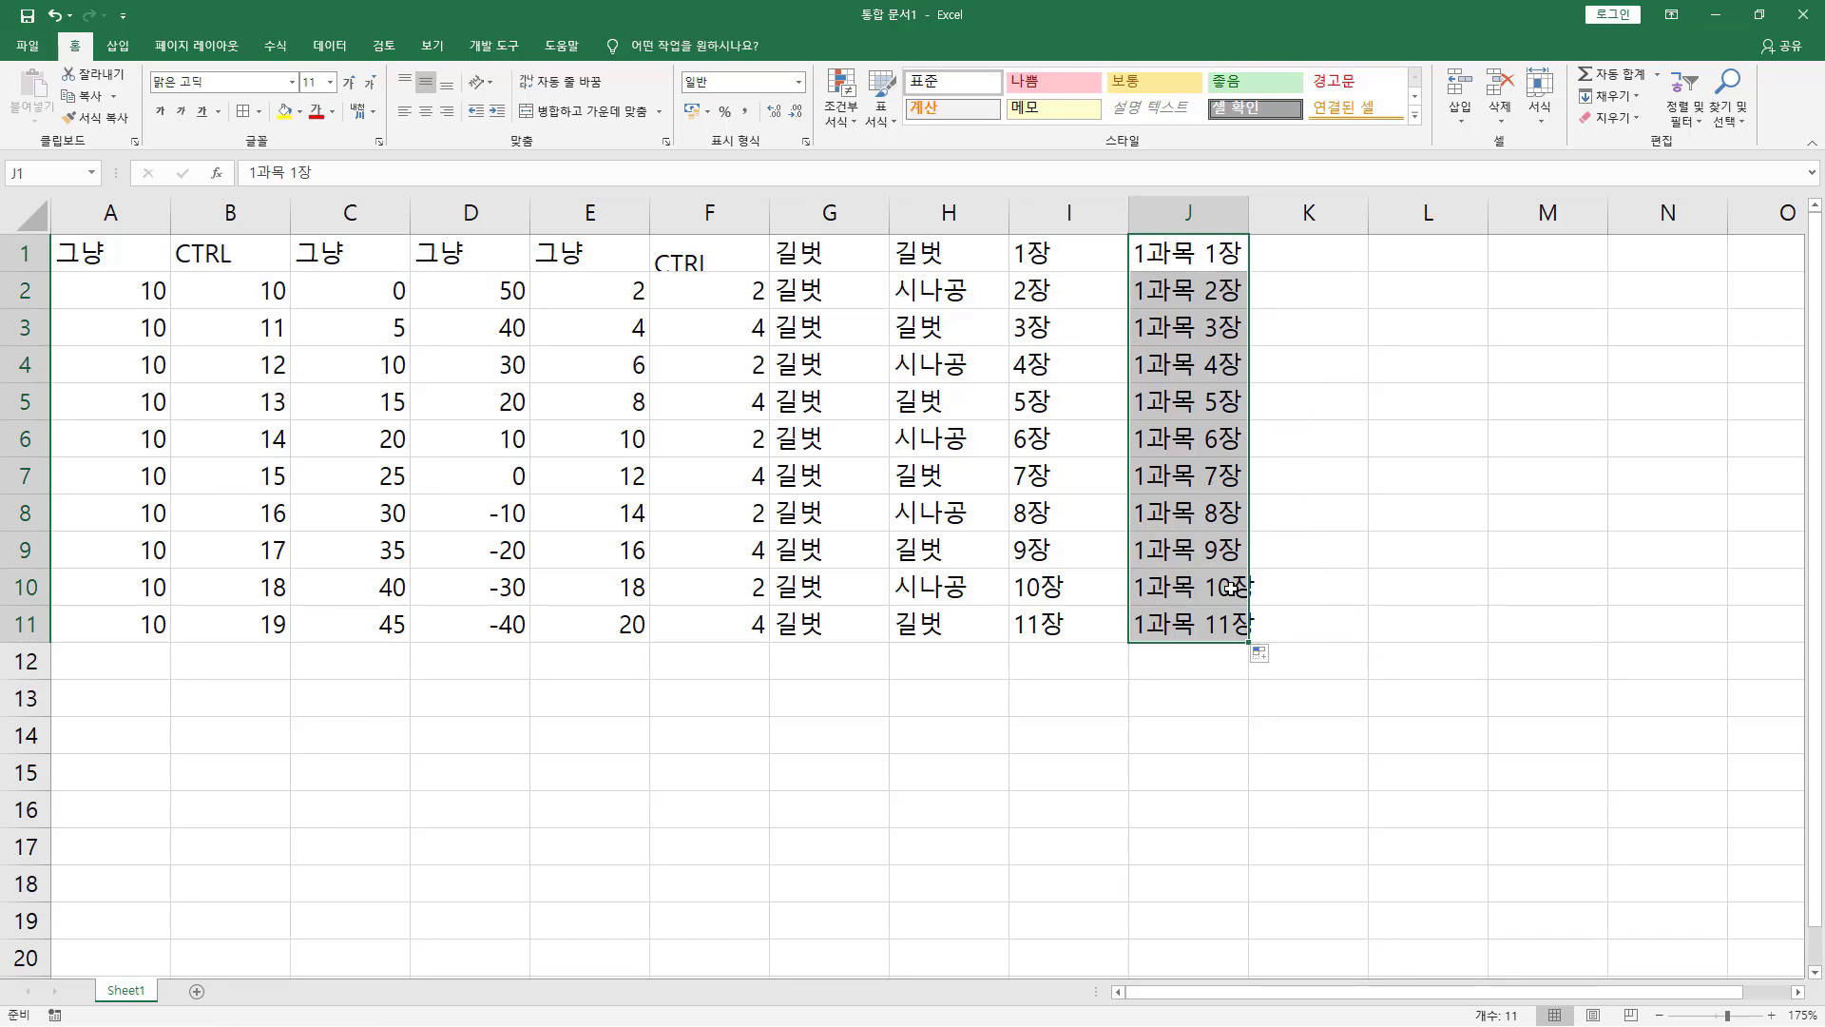
{"action": "left_click_drag", "start_coordinate": [1124, 222], "coordinate": [1157, 654]}
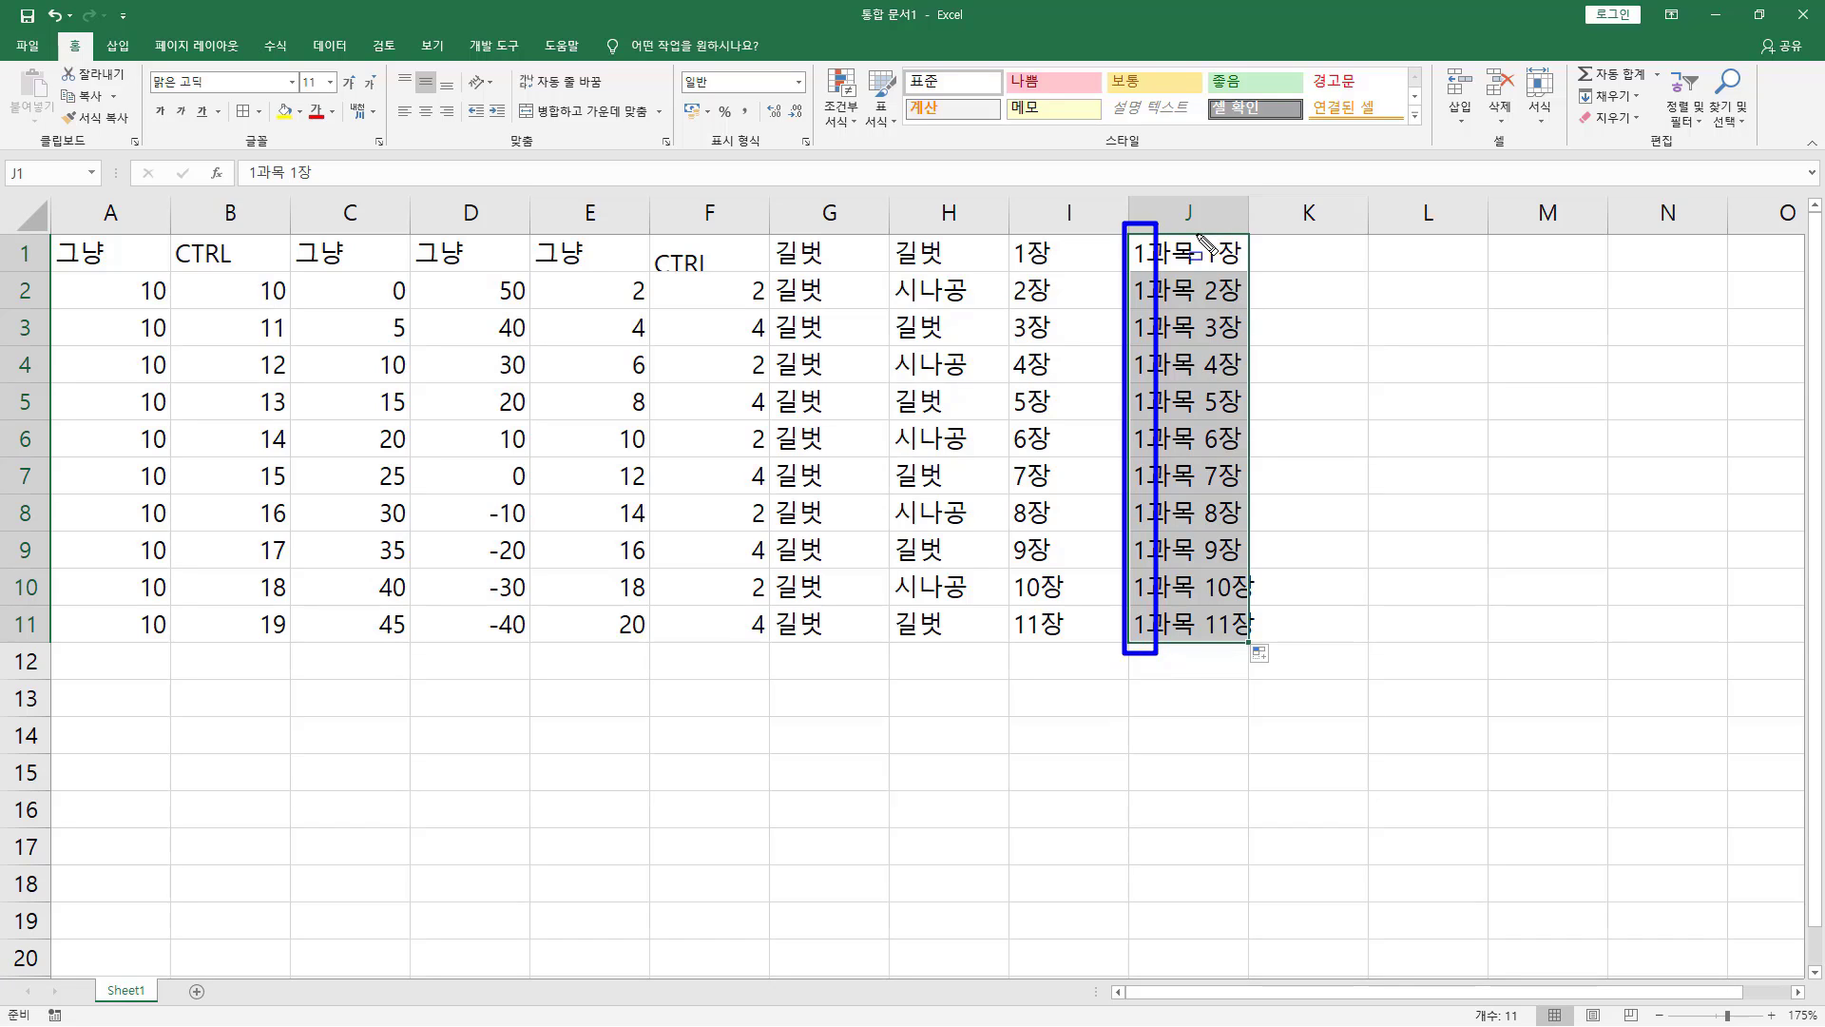
{"action": "mouse_move", "coordinate": [1198, 233]}
{"action": "left_mouse_down"}
{"action": "mouse_move", "coordinate": [1226, 283]}
{"action": "mouse_move", "coordinate": [1219, 652]}
{"action": "mouse_move", "coordinate": [1241, 664]}
{"action": "left_mouse_up"}
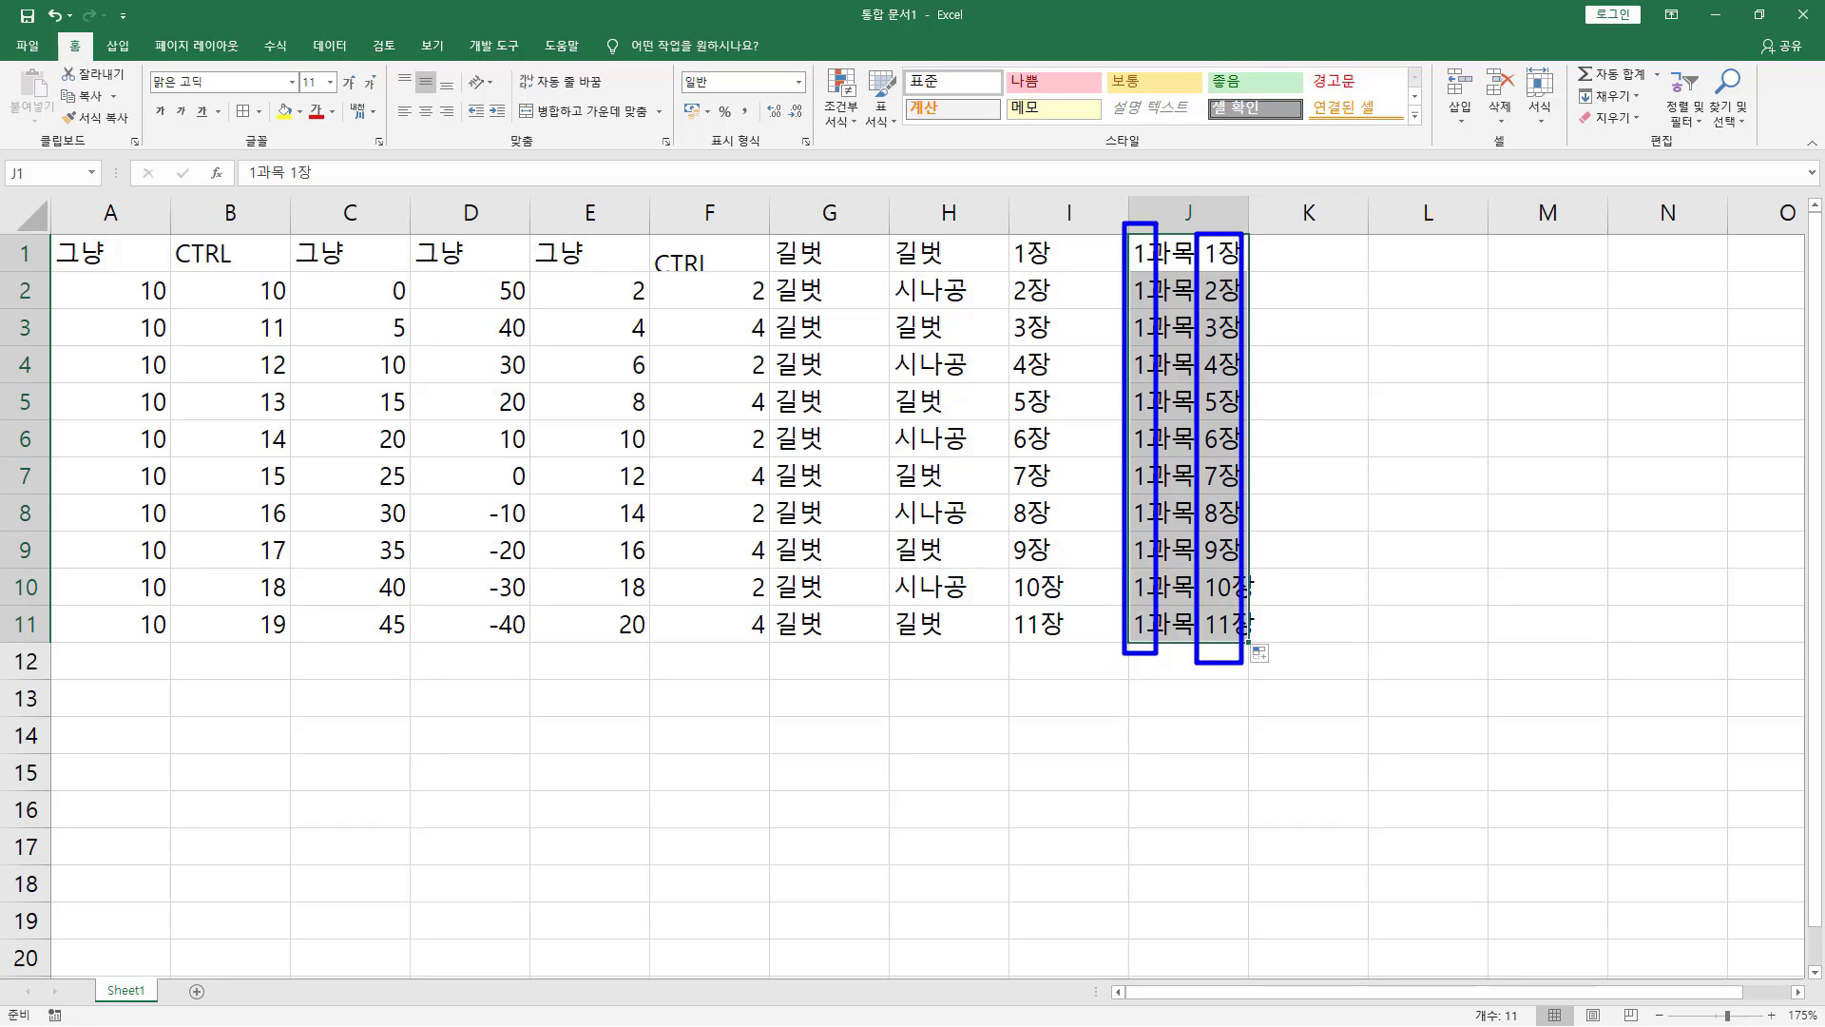
{"action": "key", "text": "Escape"}
Step: Enter 1장 in K1 and 3장 in K2, and fill the pair down to K11 as a series
{"action": "left_click", "coordinate": [1287, 261]}
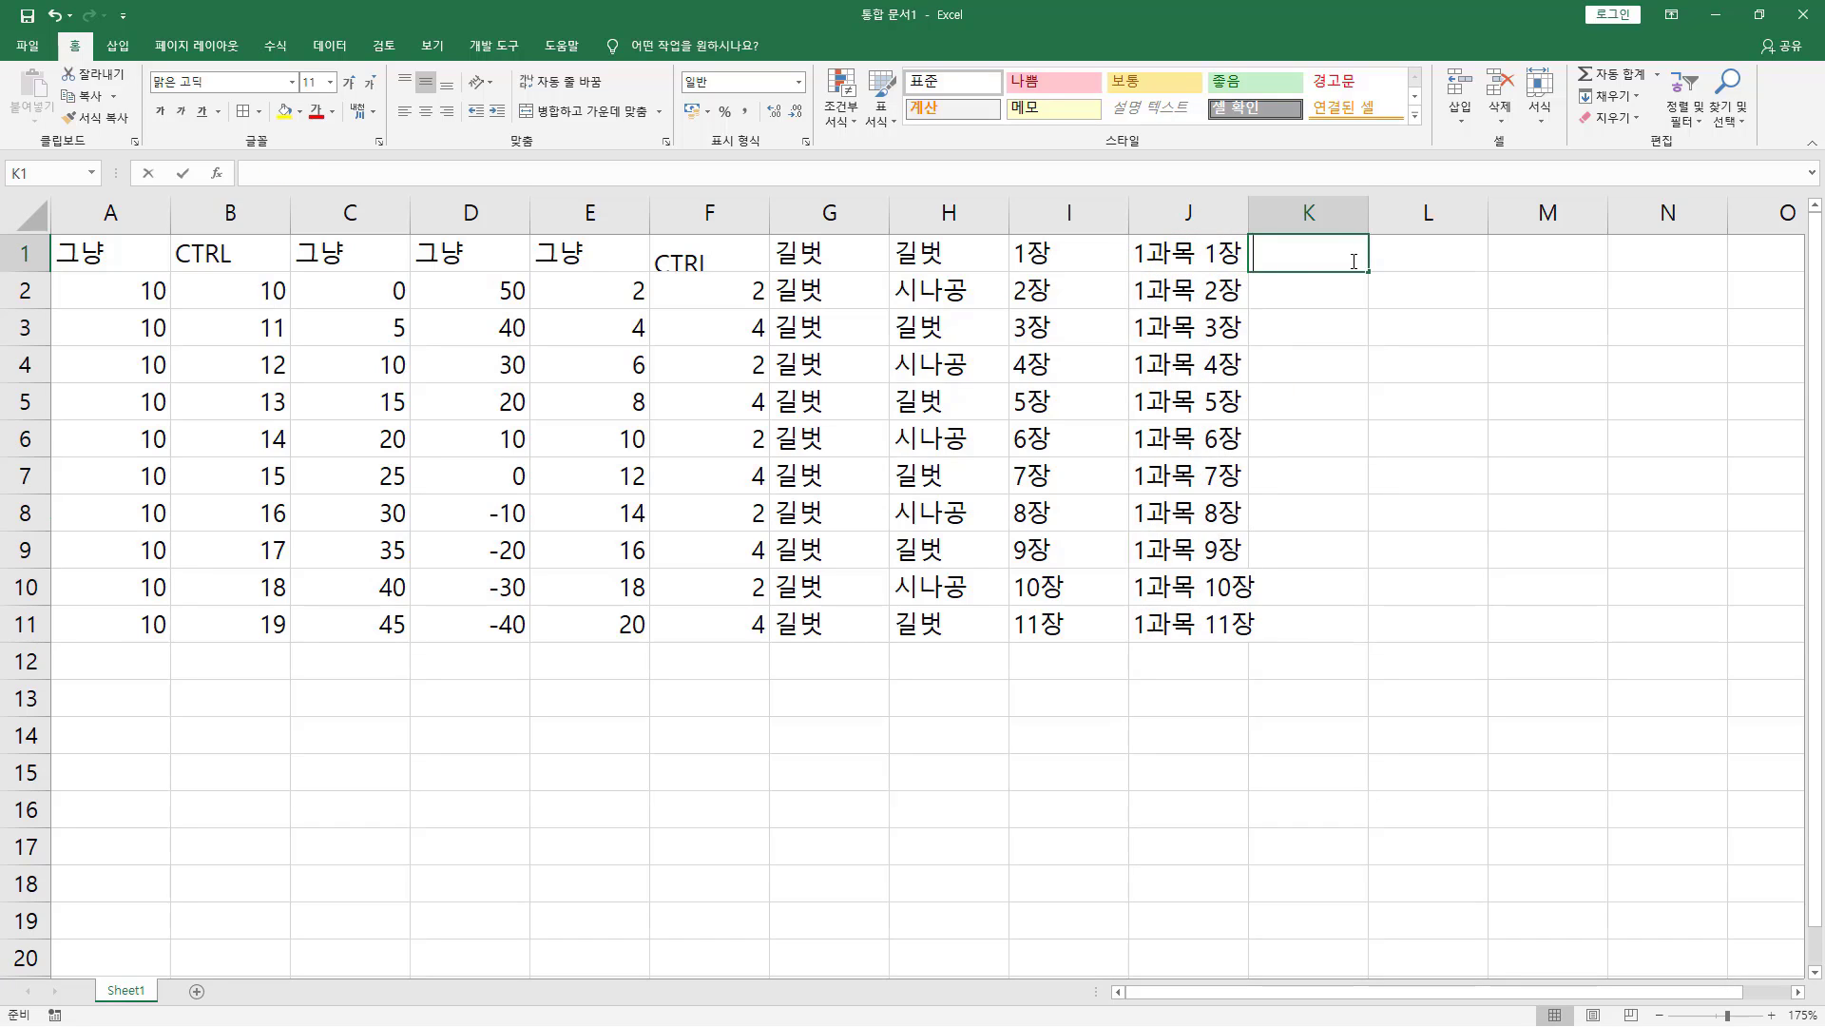
{"action": "type", "text": "1장"}
{"action": "key", "text": "Return"}
{"action": "type", "text": "3"}
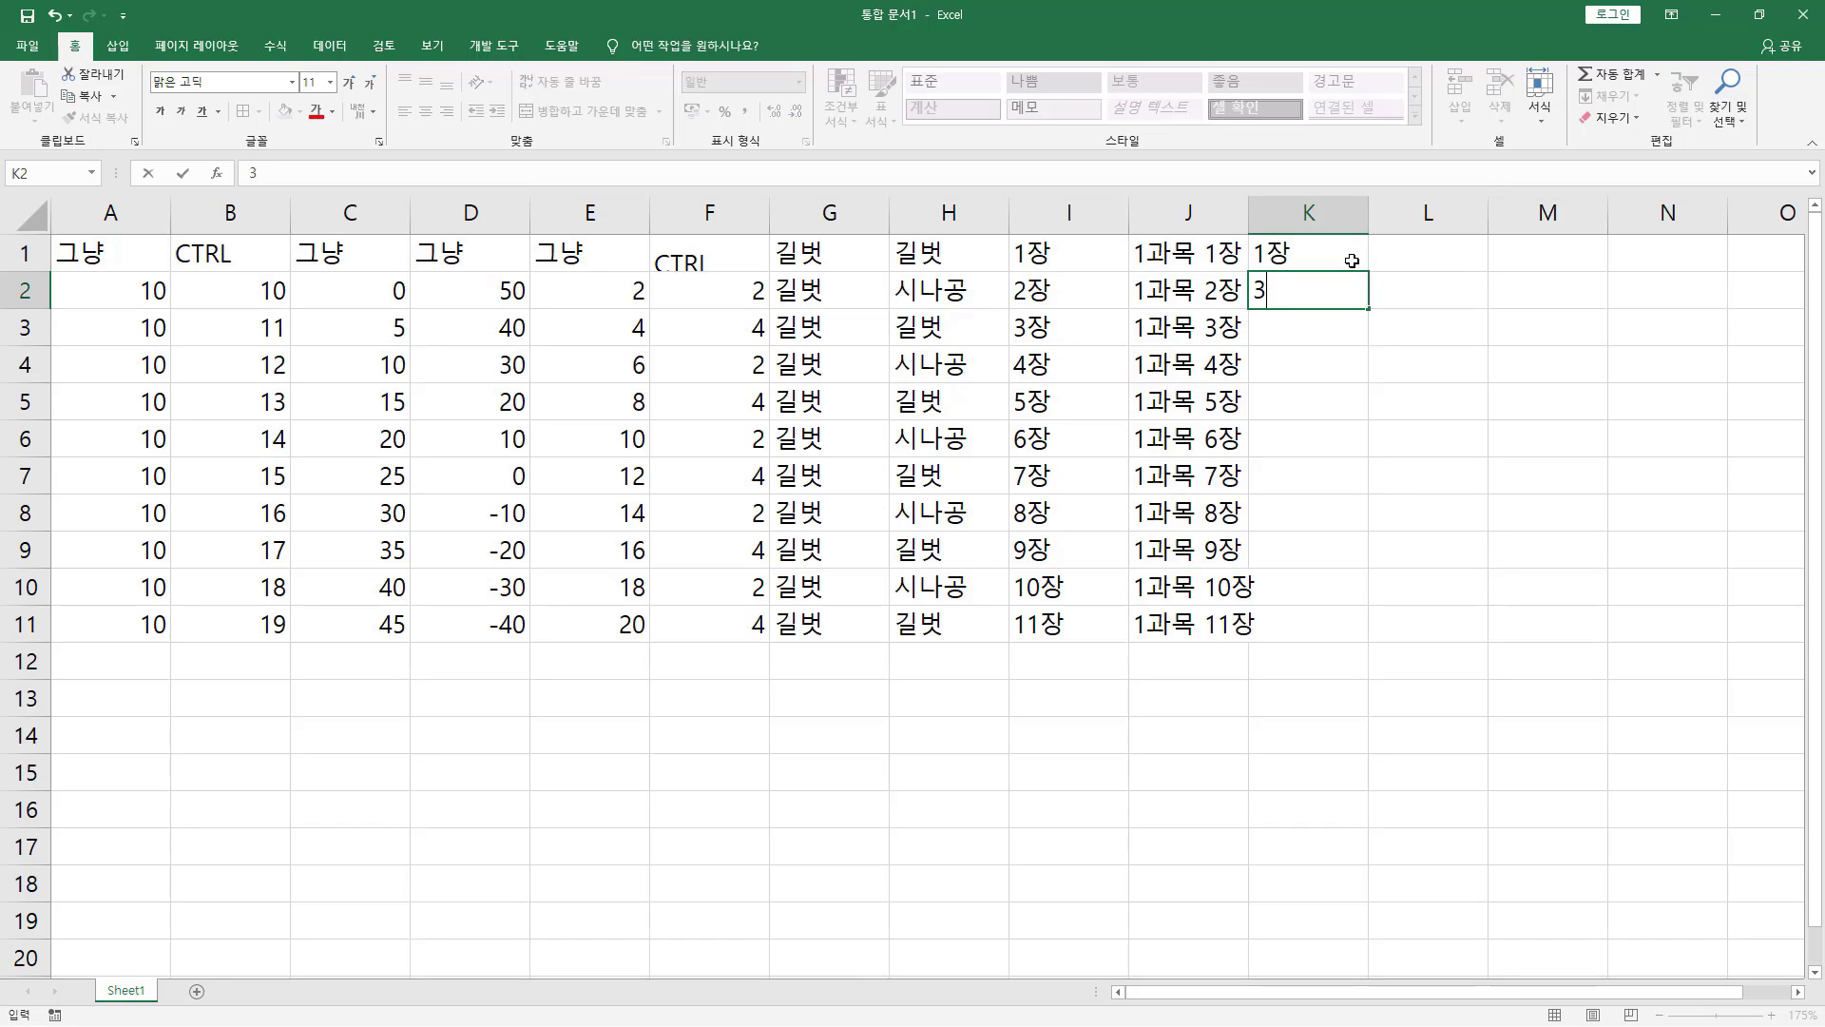
{"action": "type", "text": "장"}
{"action": "key", "text": "Return"}
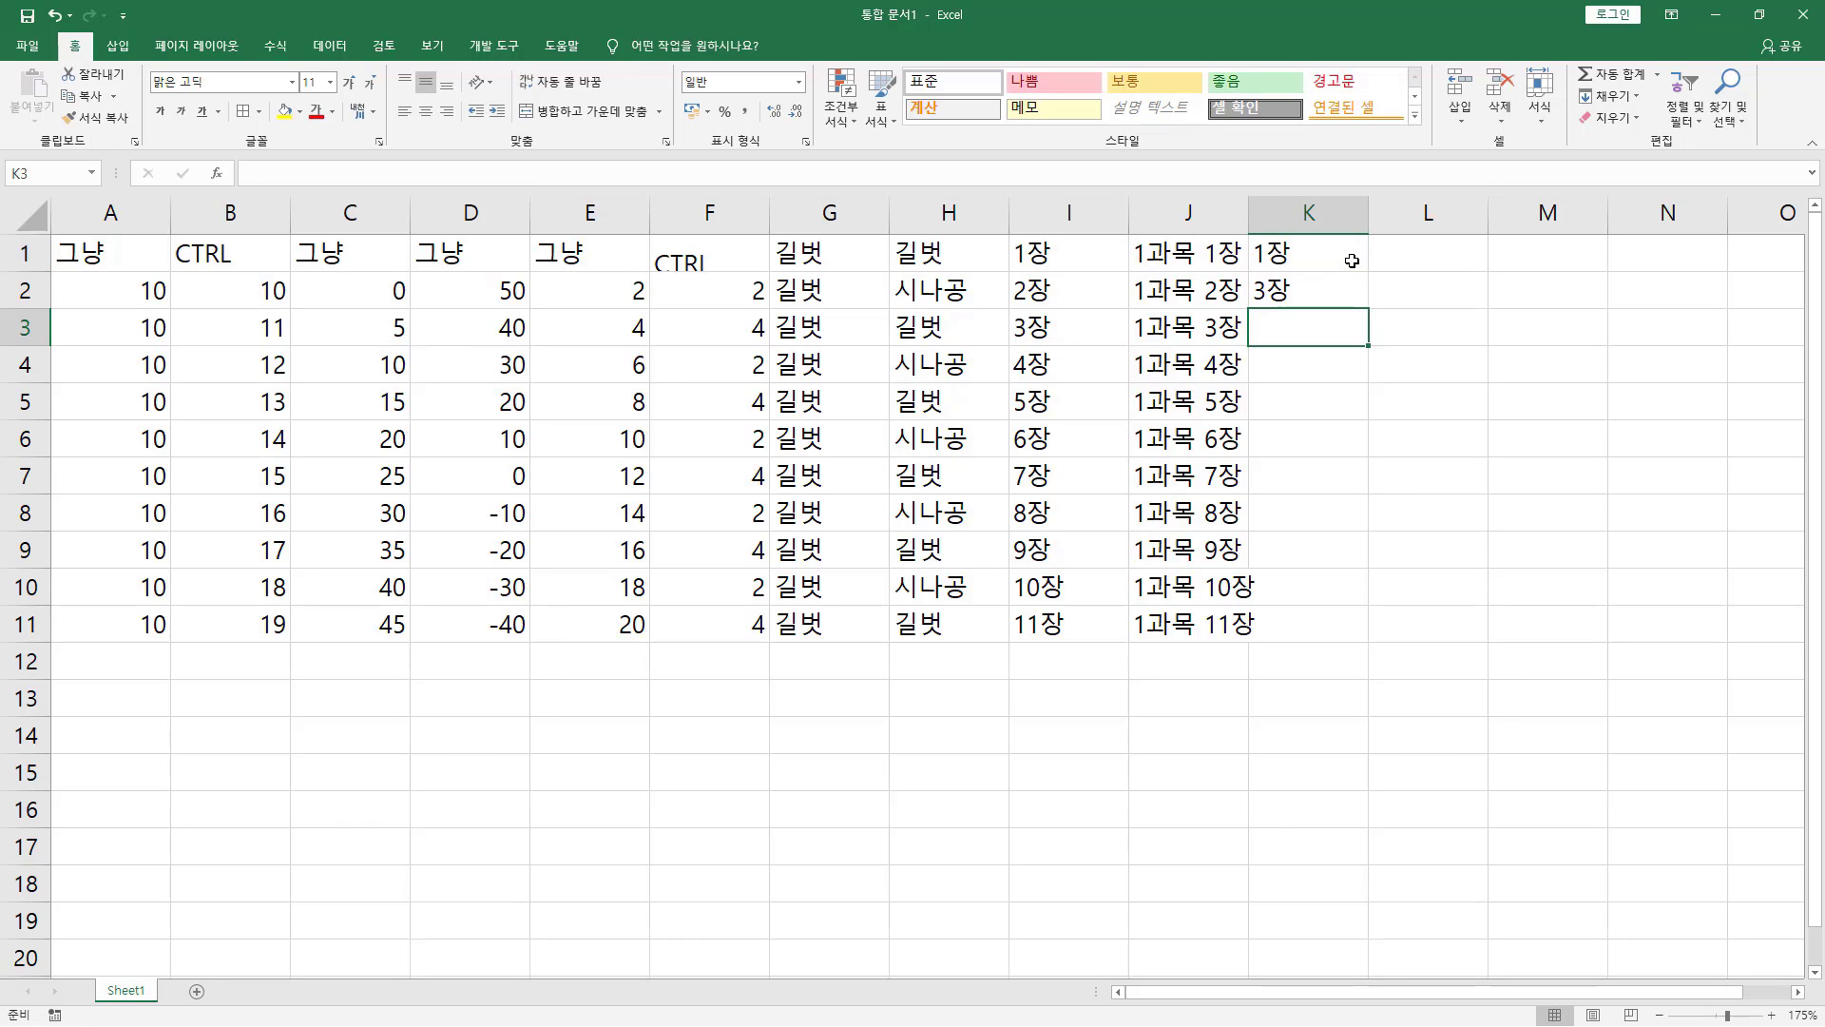
{"action": "left_click_drag", "start_coordinate": [1294, 250], "coordinate": [1309, 290]}
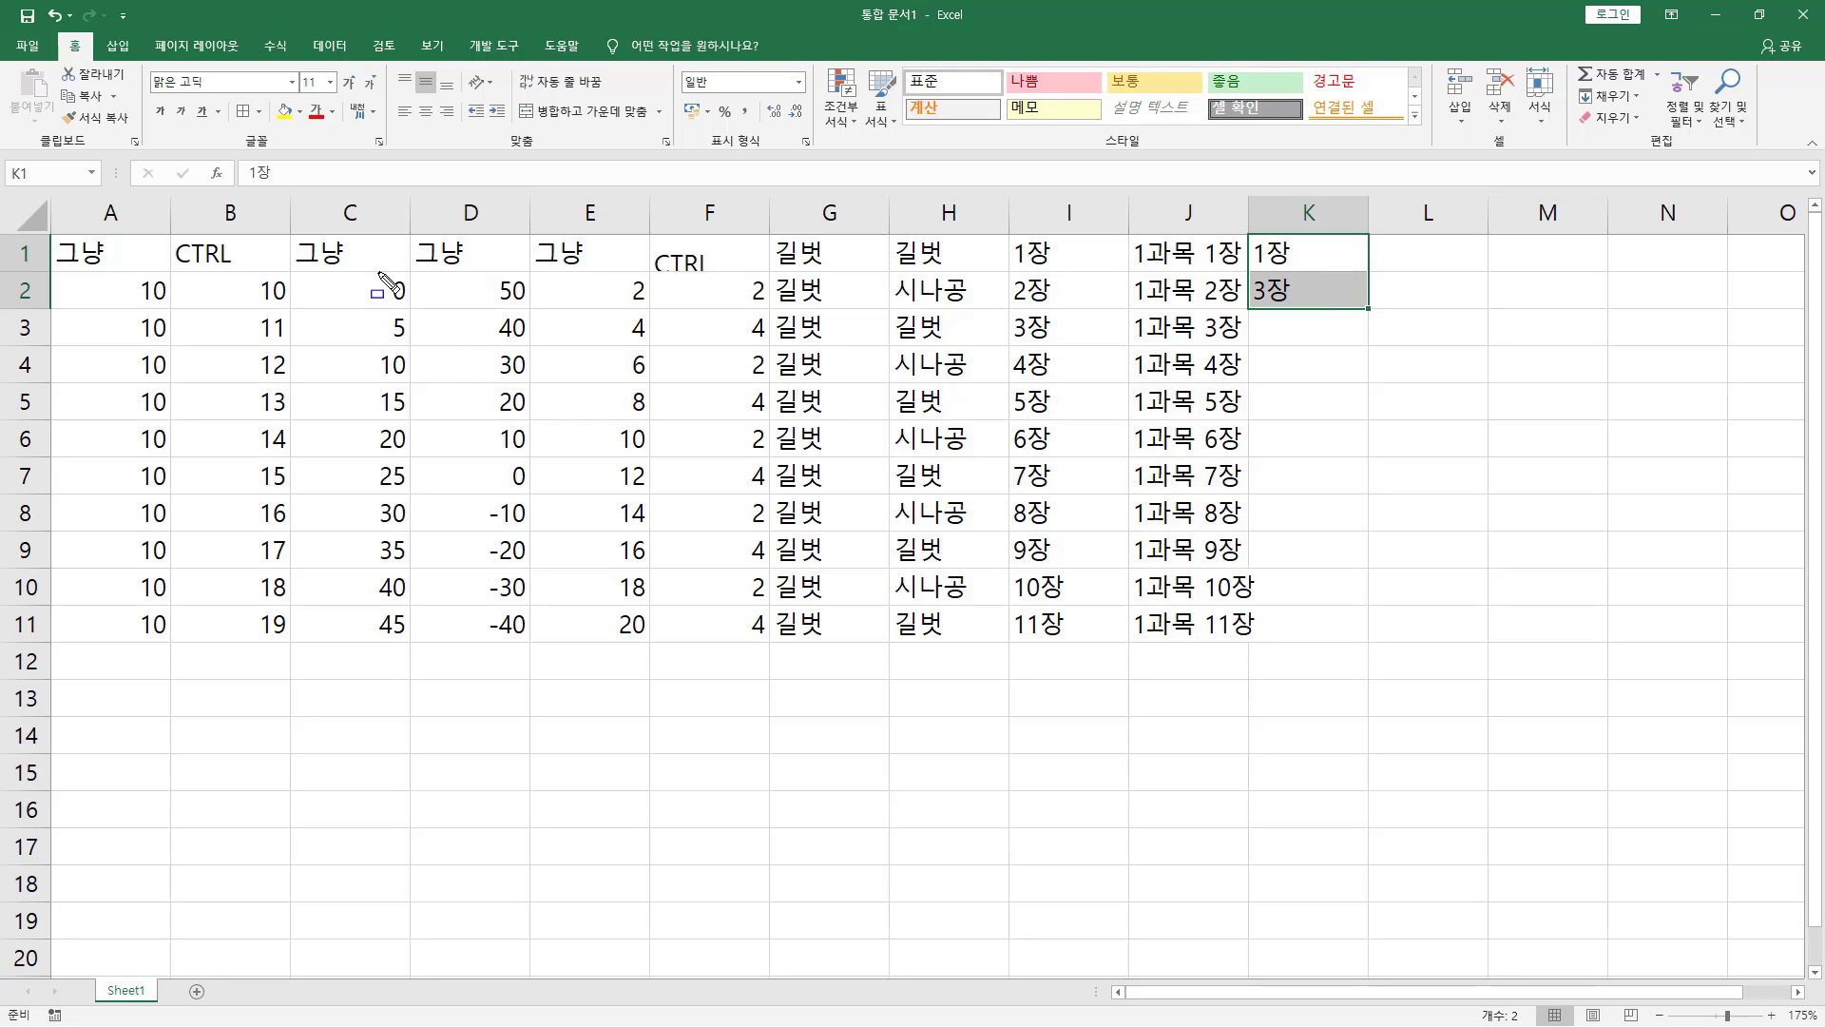
{"action": "left_click_drag", "start_coordinate": [377, 267], "coordinate": [412, 351]}
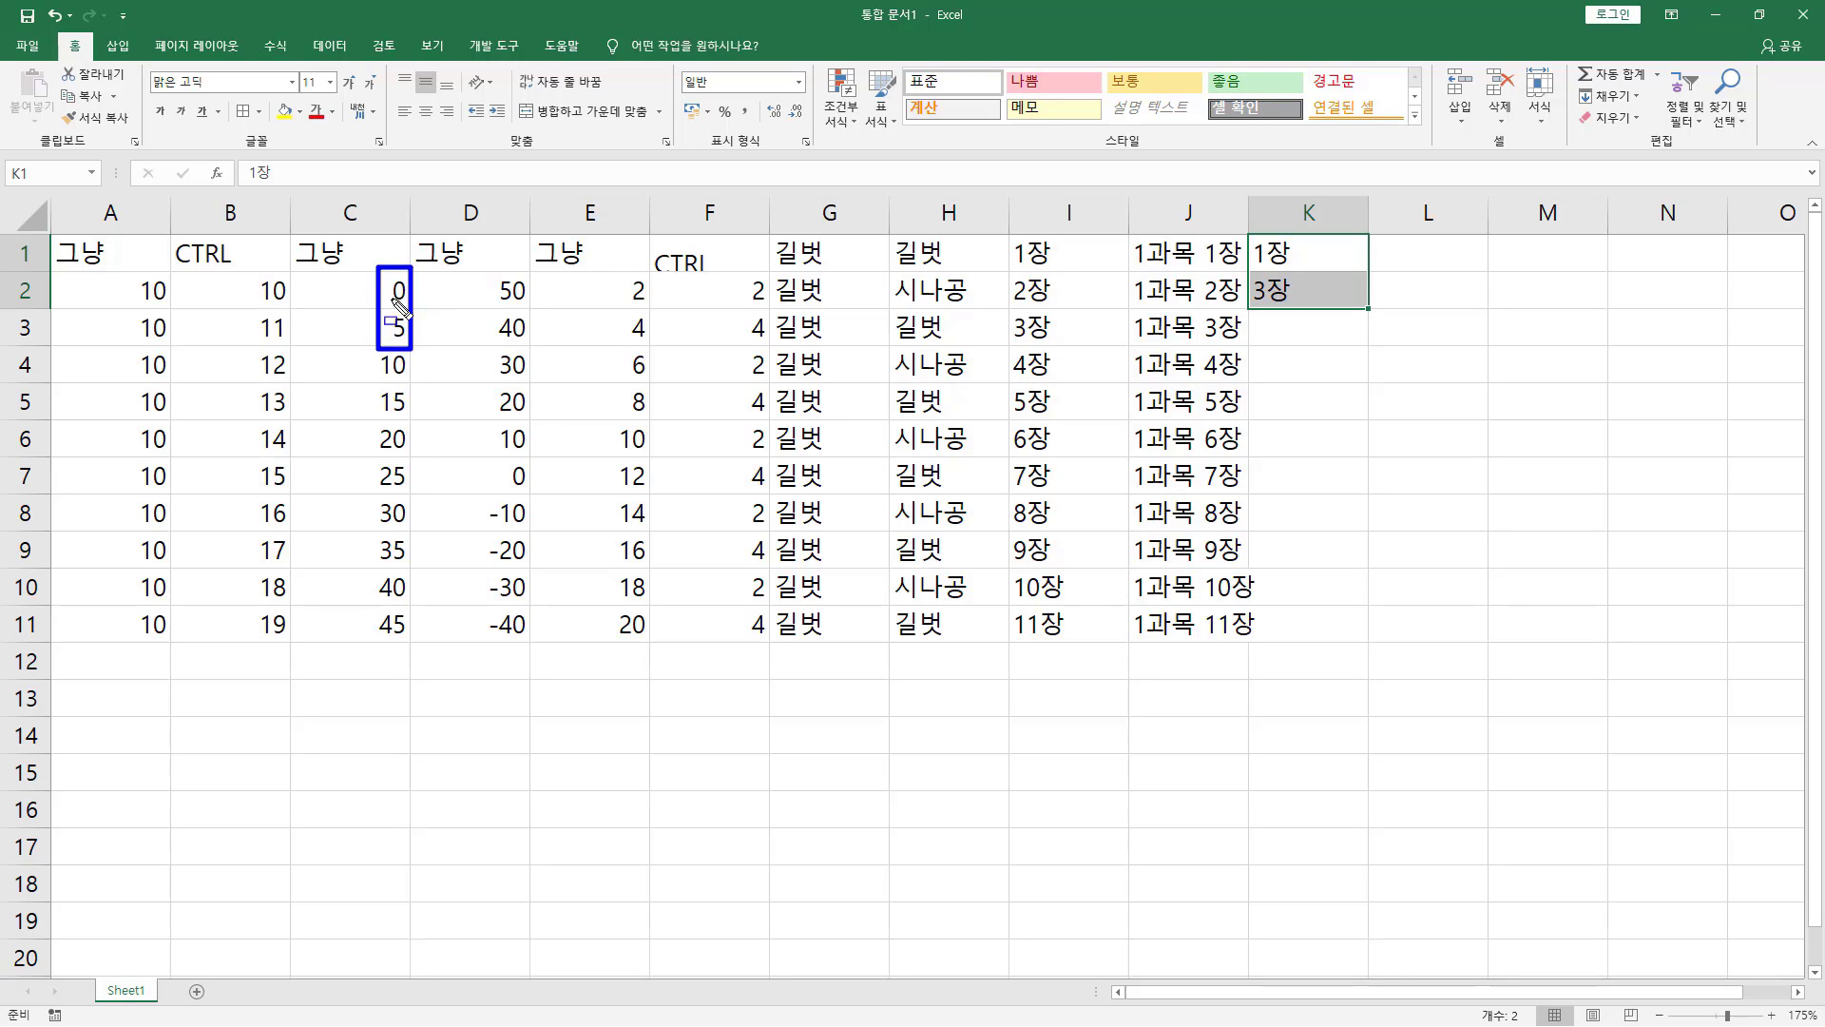
{"action": "key", "text": "Escape"}
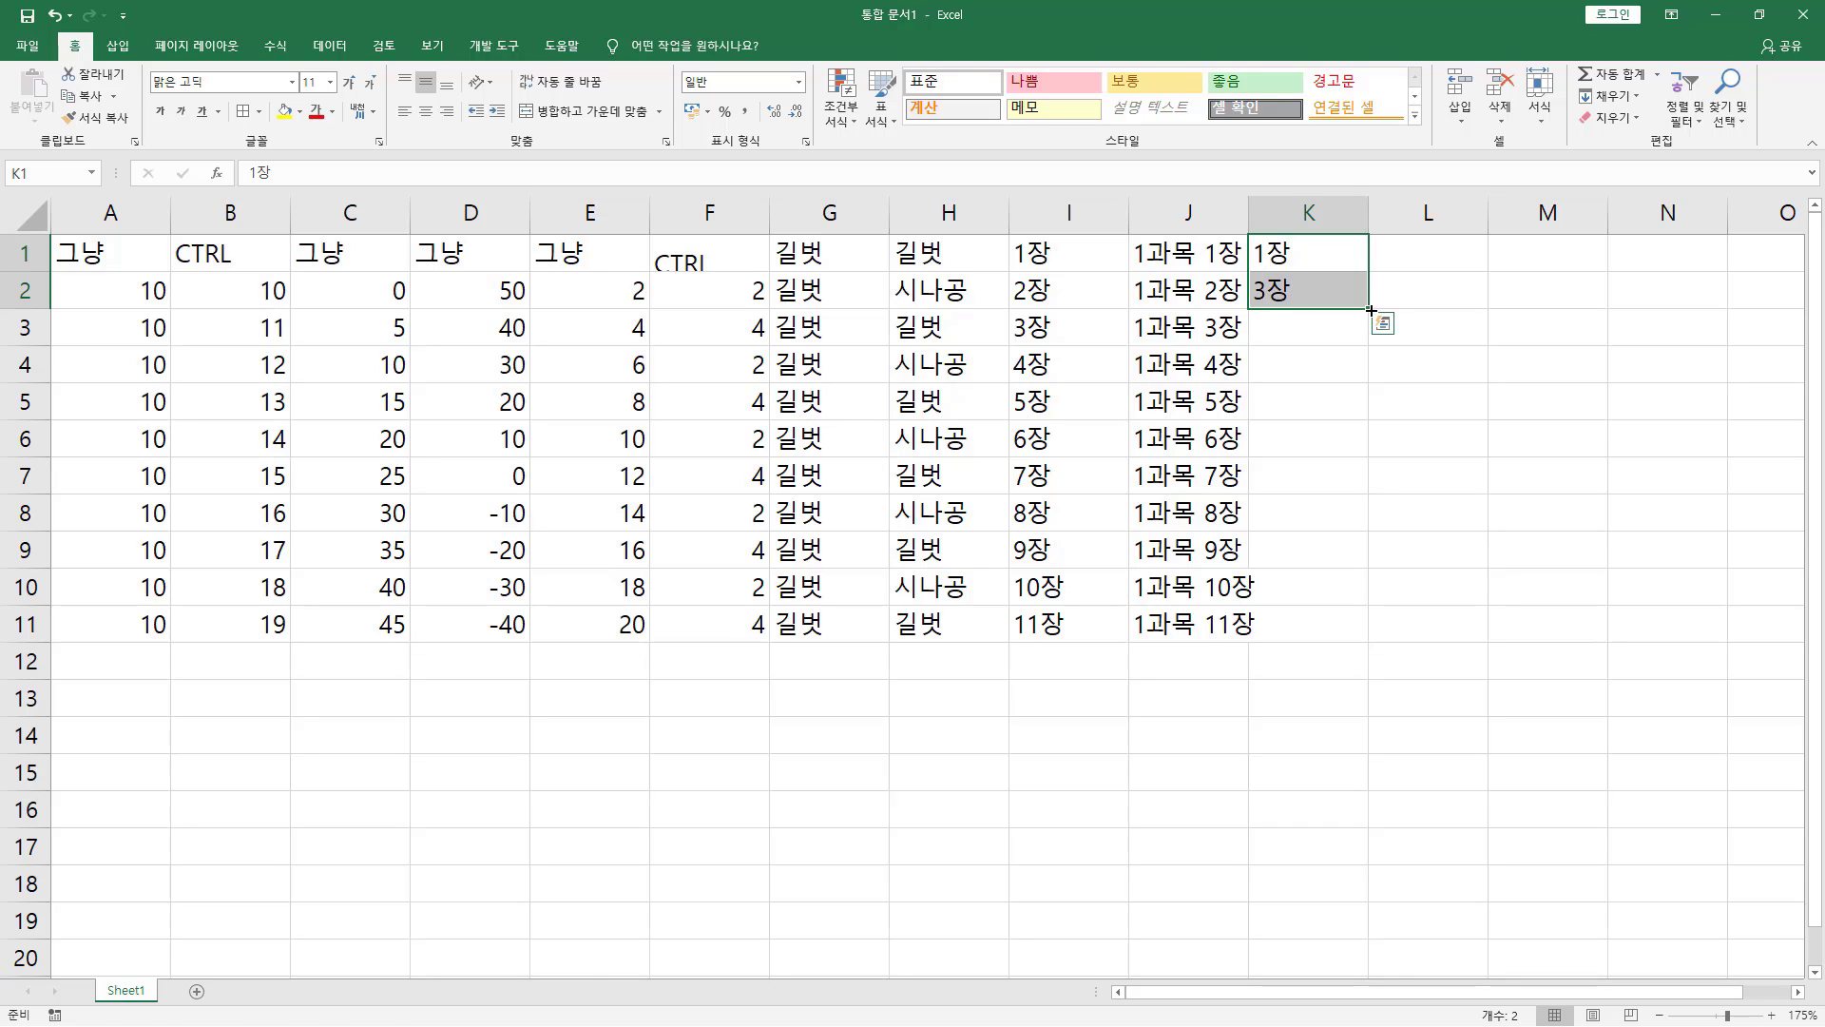
{"action": "left_click_drag", "start_coordinate": [1370, 310], "coordinate": [1359, 641]}
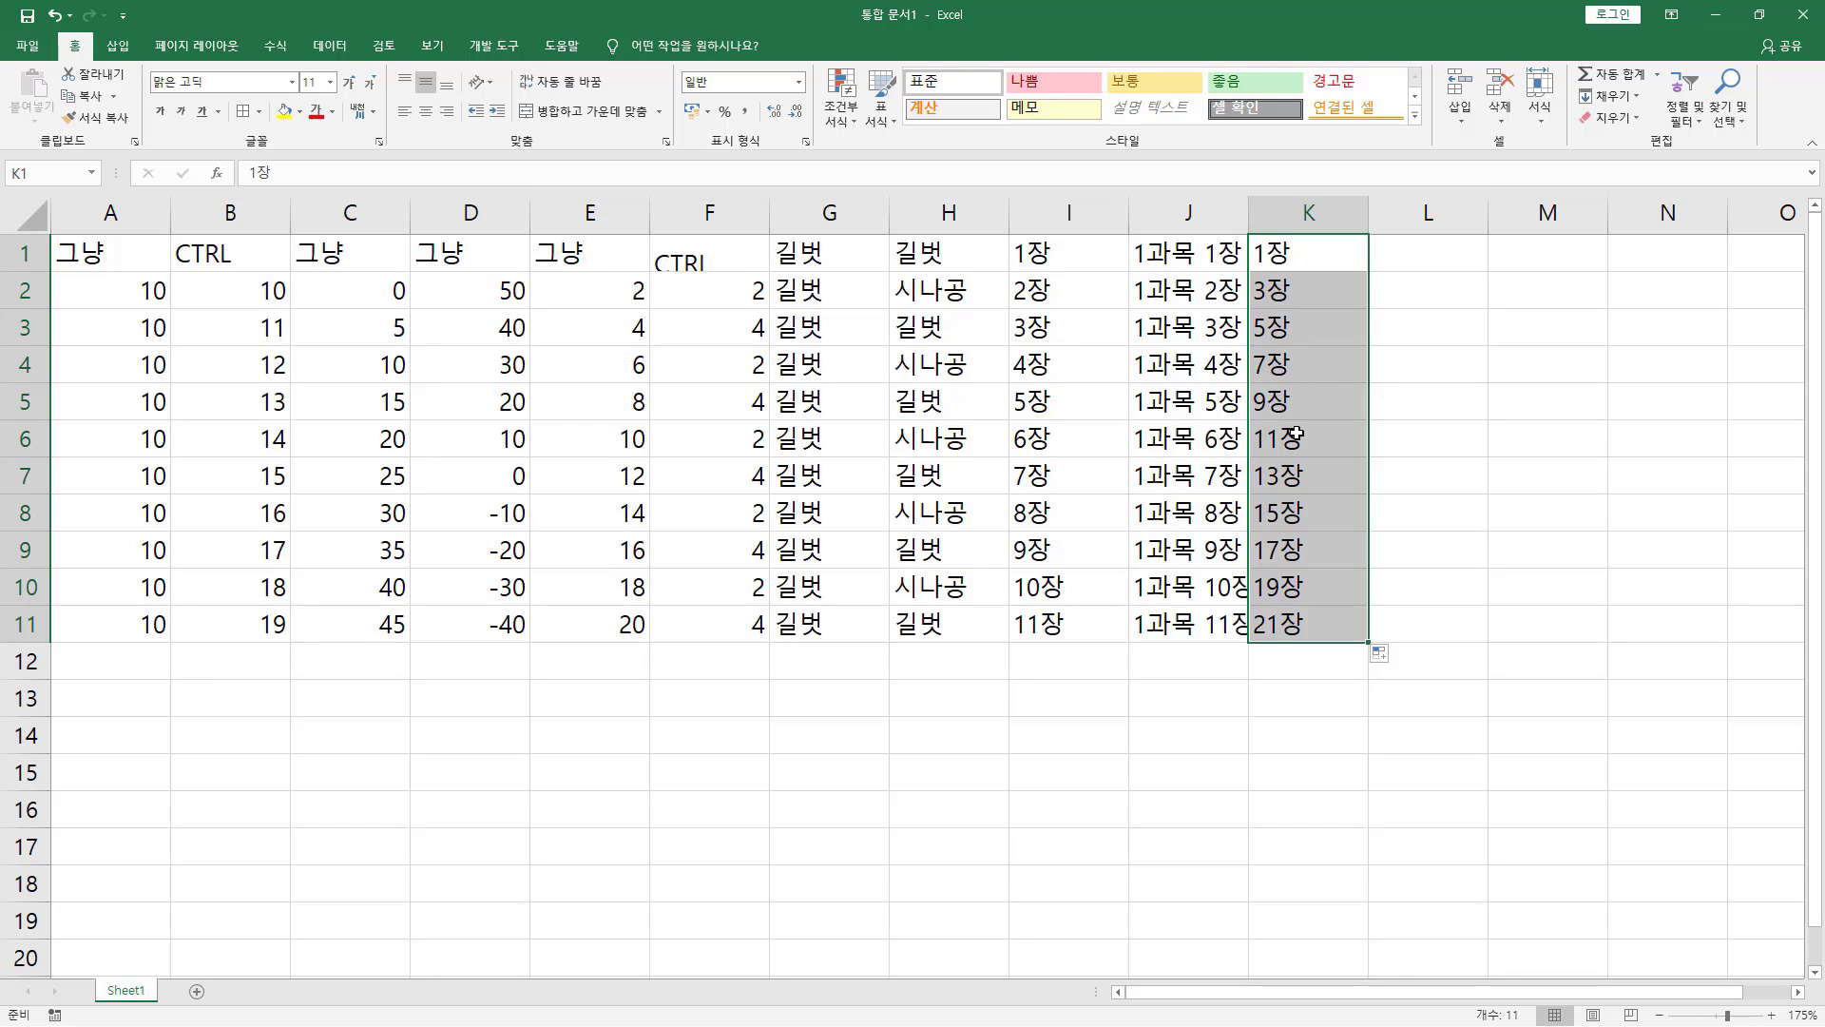
Step: Enter the date 12-25 in A13 and fill it down to A23 as a daily series
{"action": "left_click", "coordinate": [110, 697]}
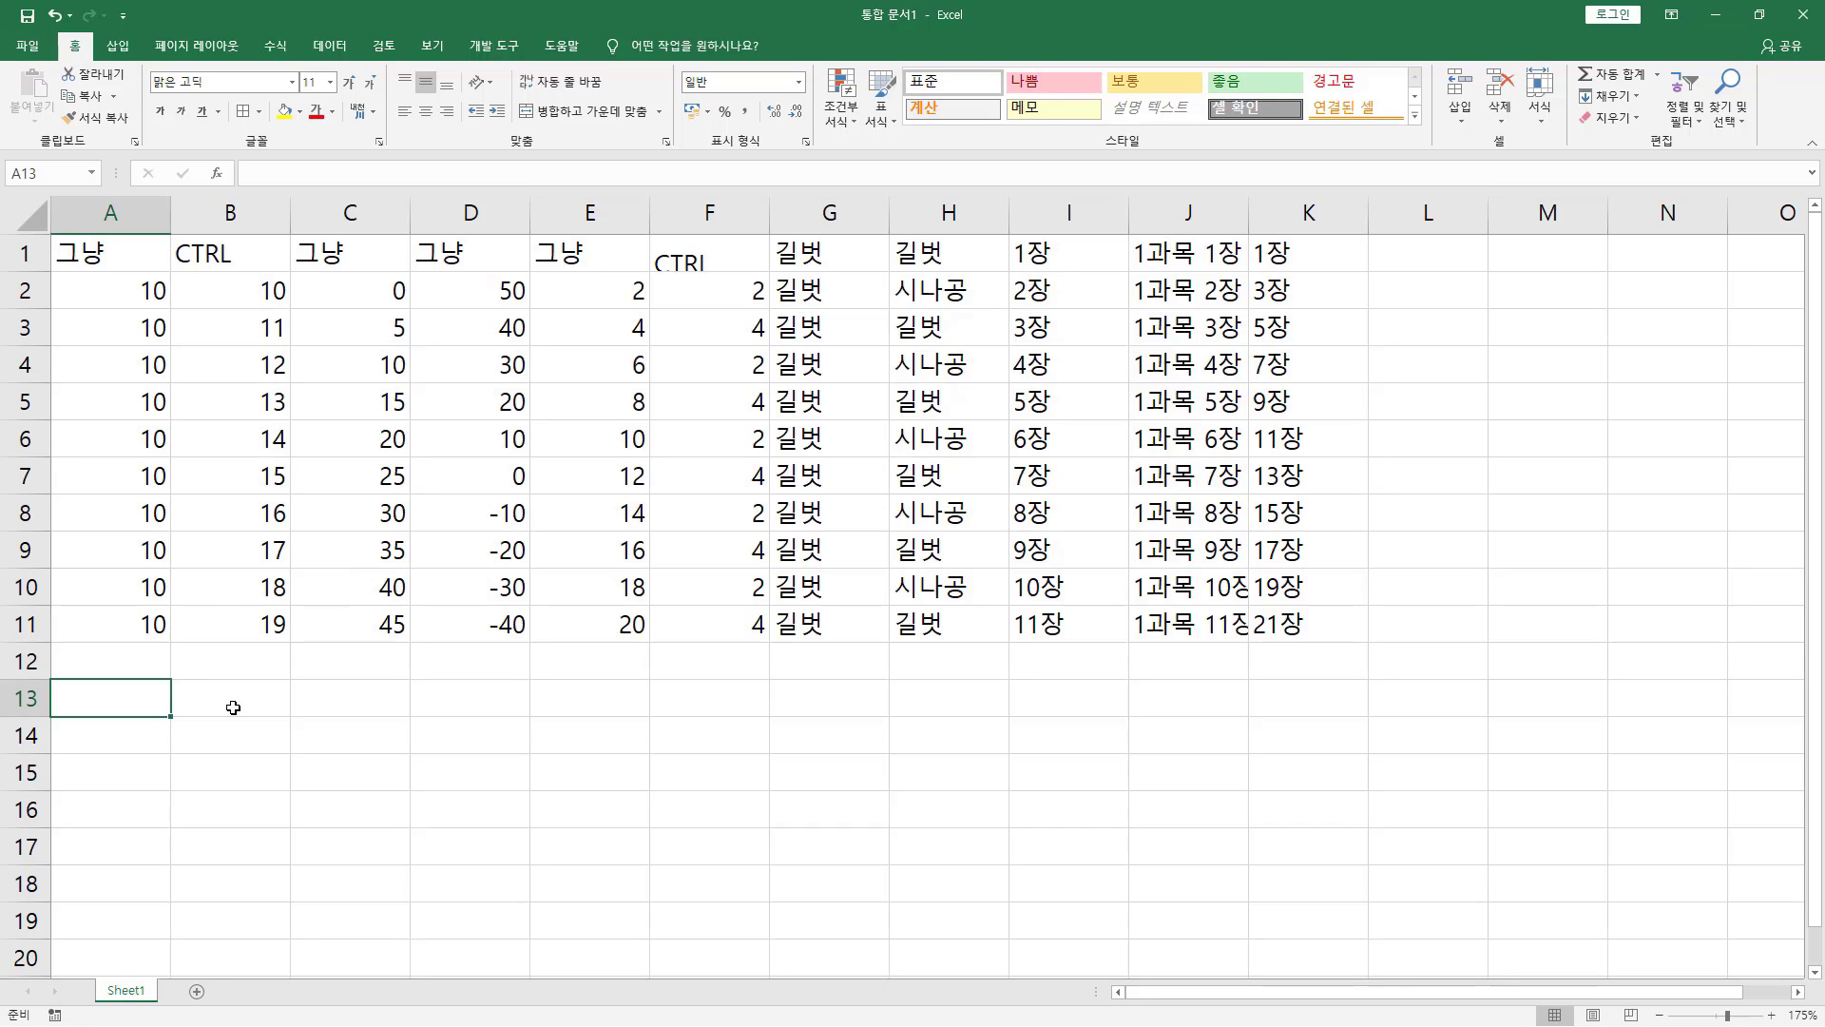
{"action": "scroll", "coordinate": [185, 658], "scroll_direction": "down", "scroll_amount": 2}
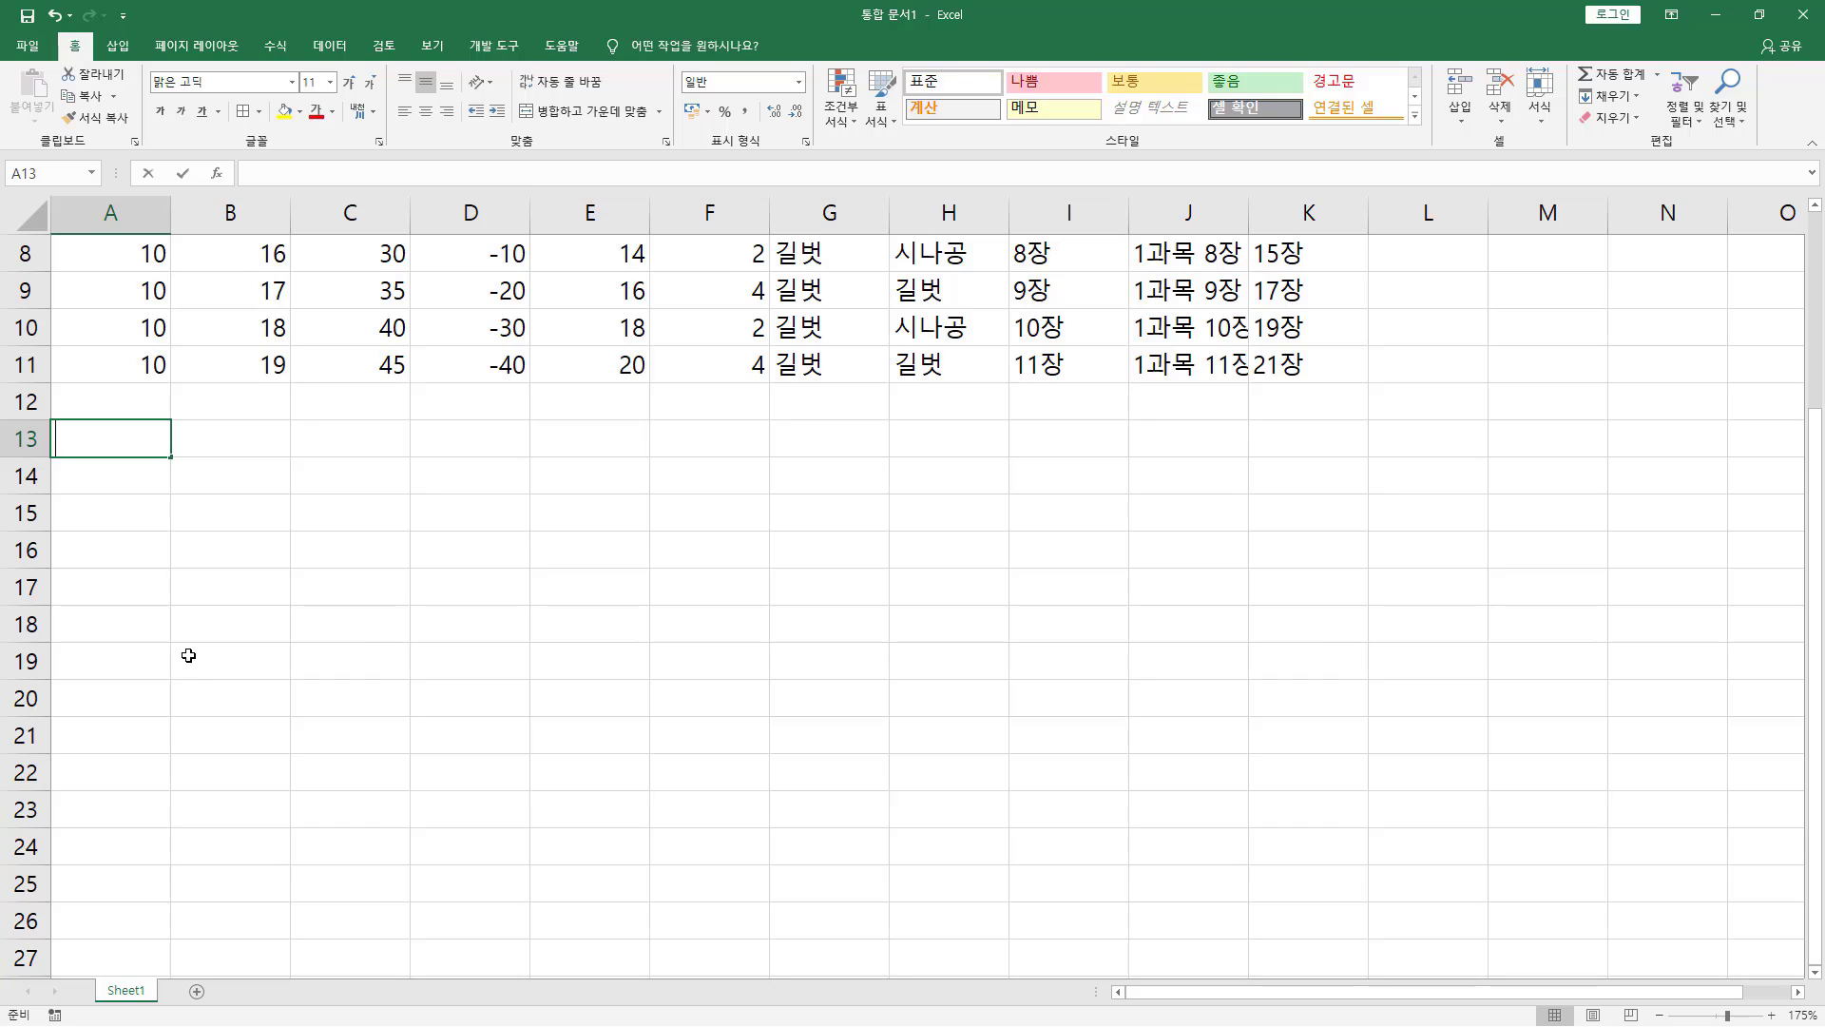
{"action": "type", "text": "12-25"}
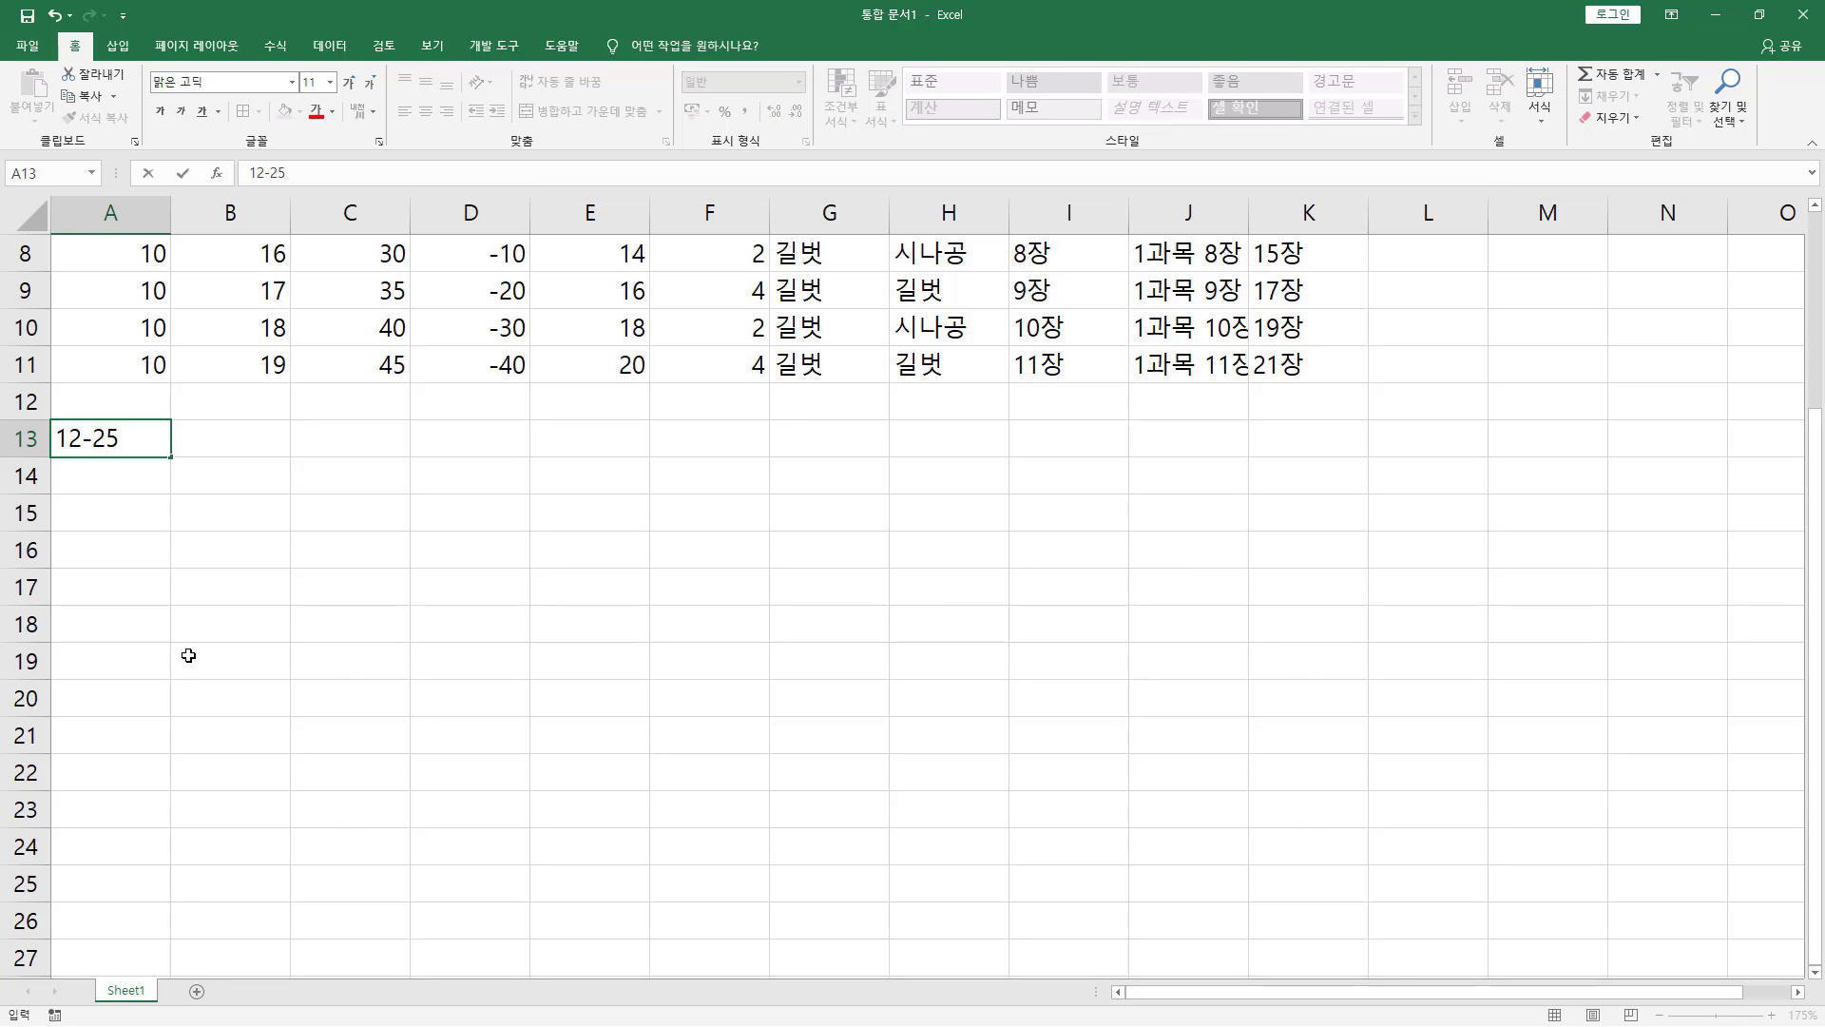
{"action": "key", "text": "Return"}
{"action": "left_click", "coordinate": [106, 428]}
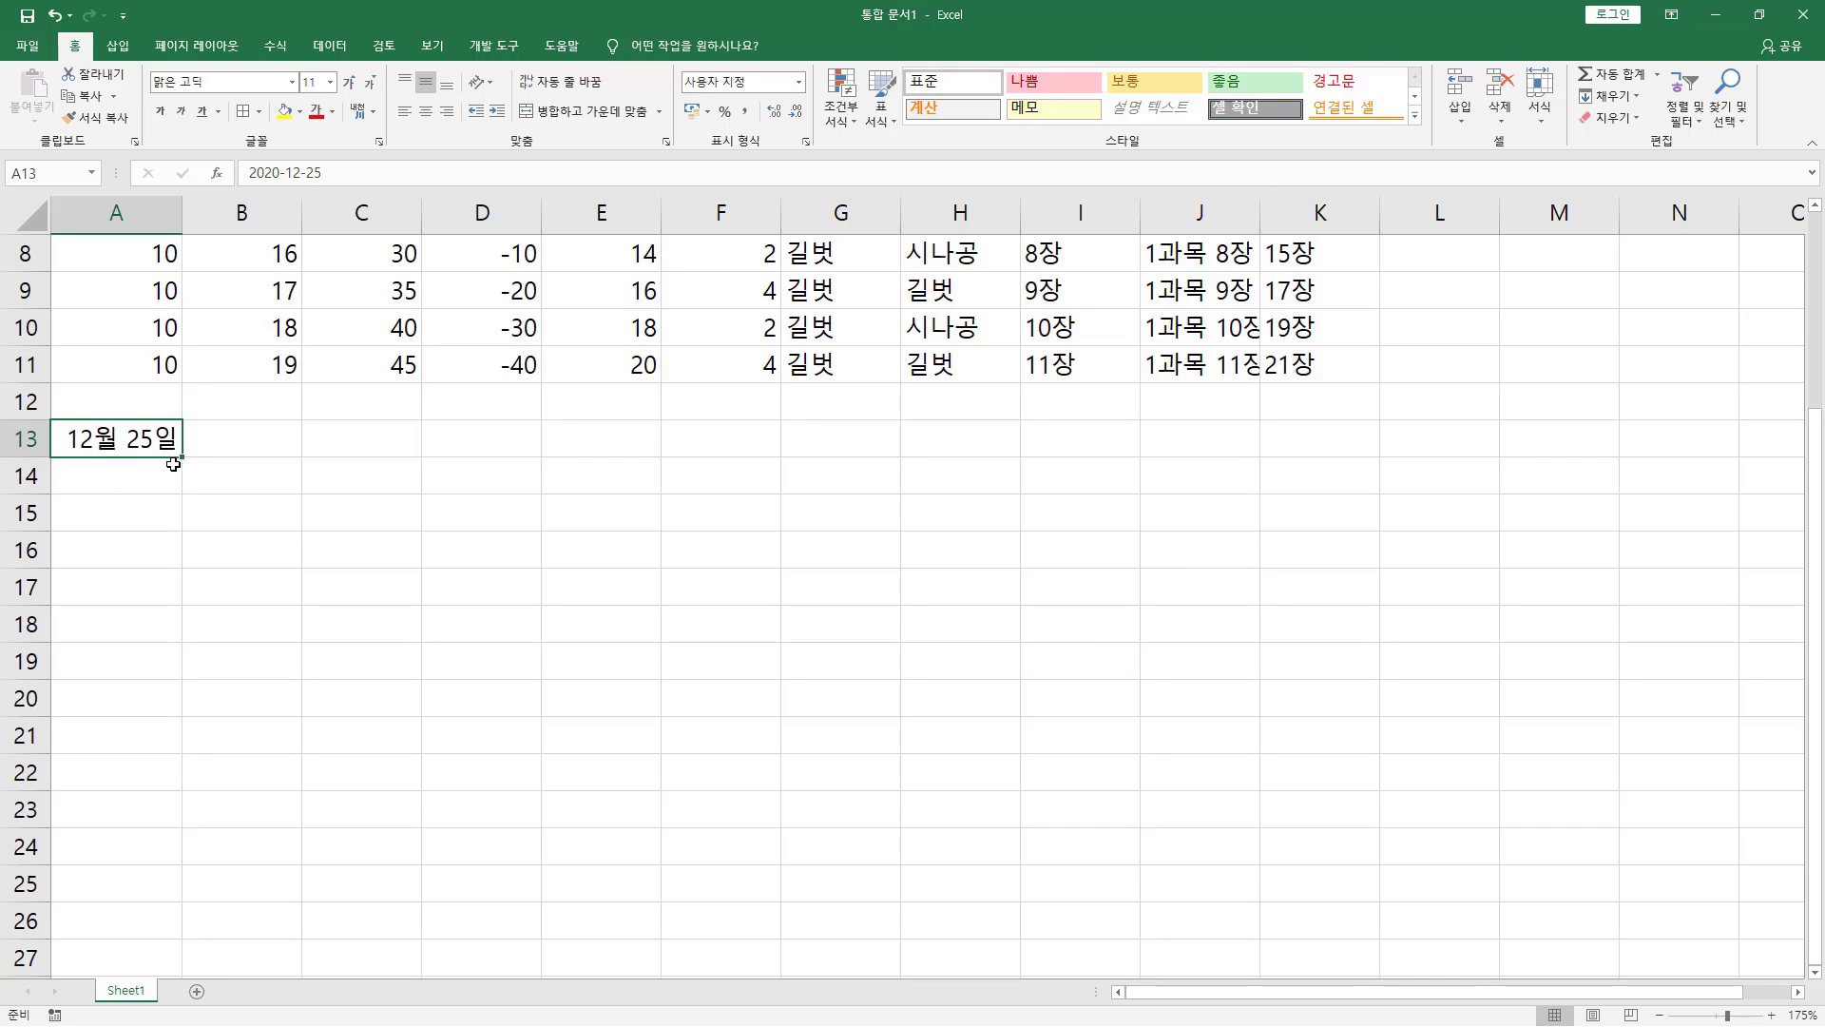
{"action": "left_click_drag", "start_coordinate": [181, 458], "coordinate": [172, 827]}
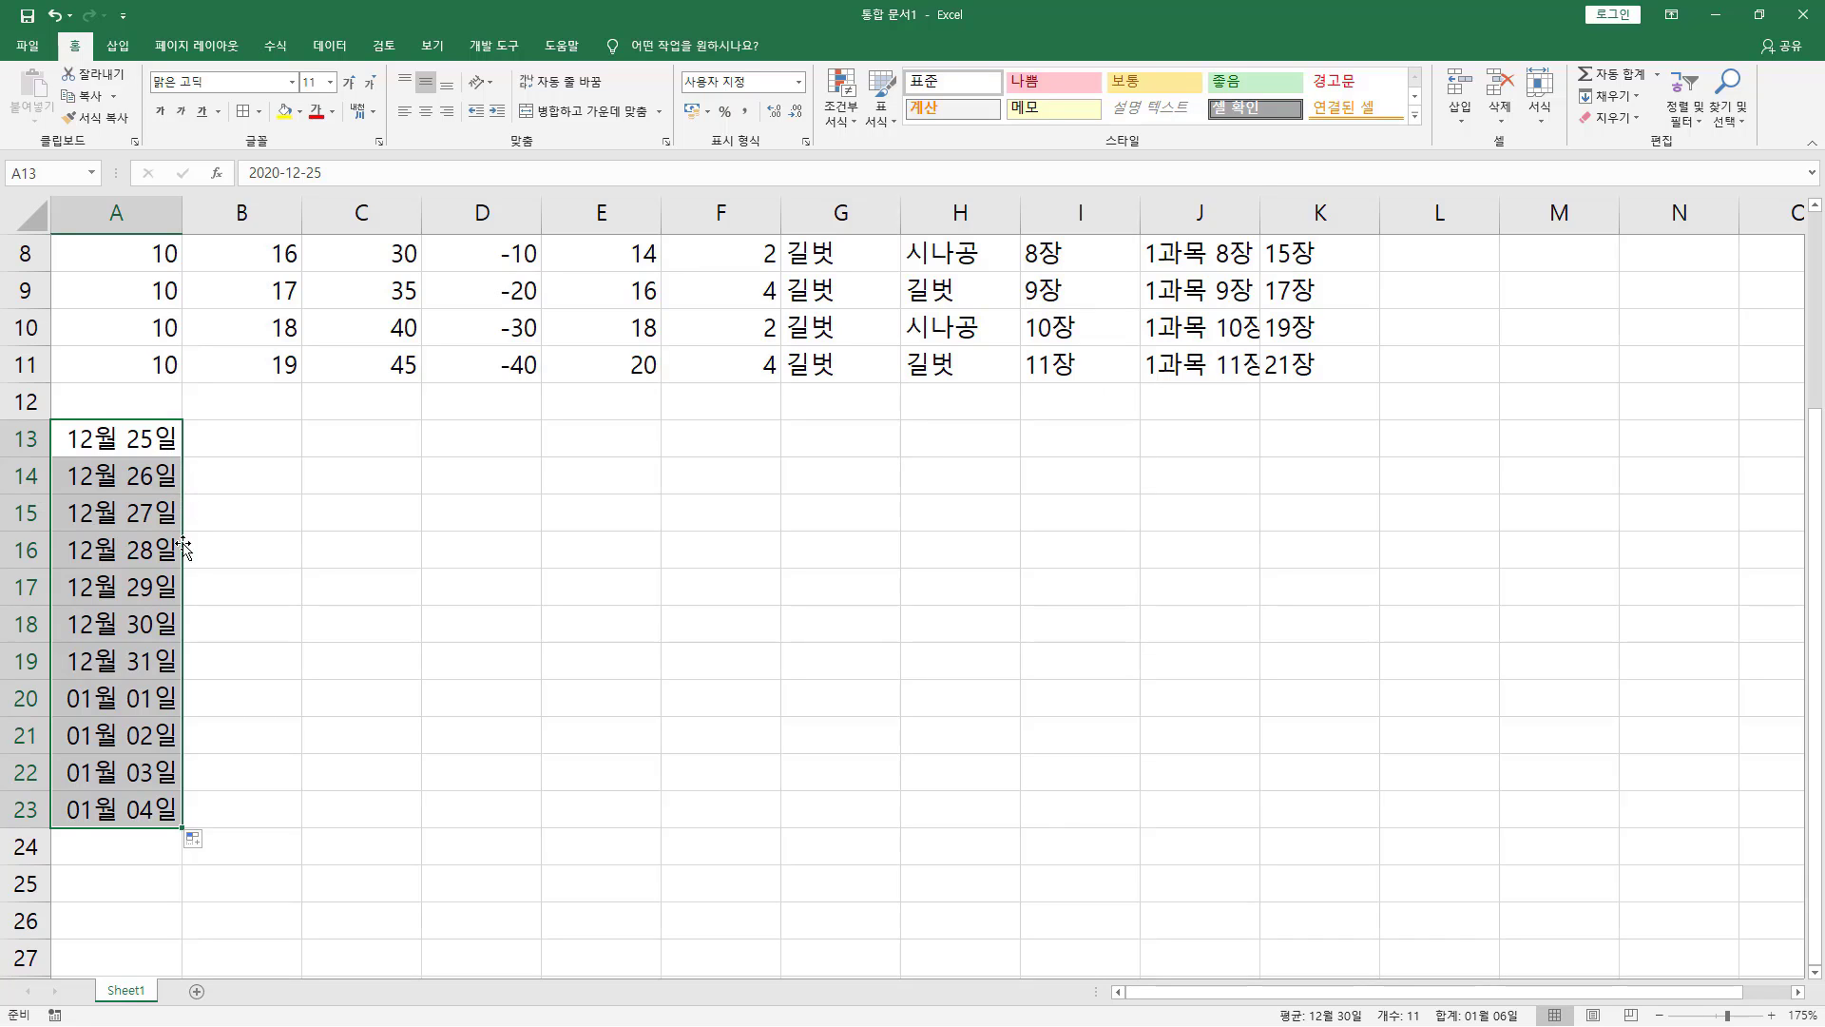
Step: Enter the dates 12-25 in B13 and 01-25 in B14, and fill the pair down to B23
{"action": "left_click", "coordinate": [254, 439]}
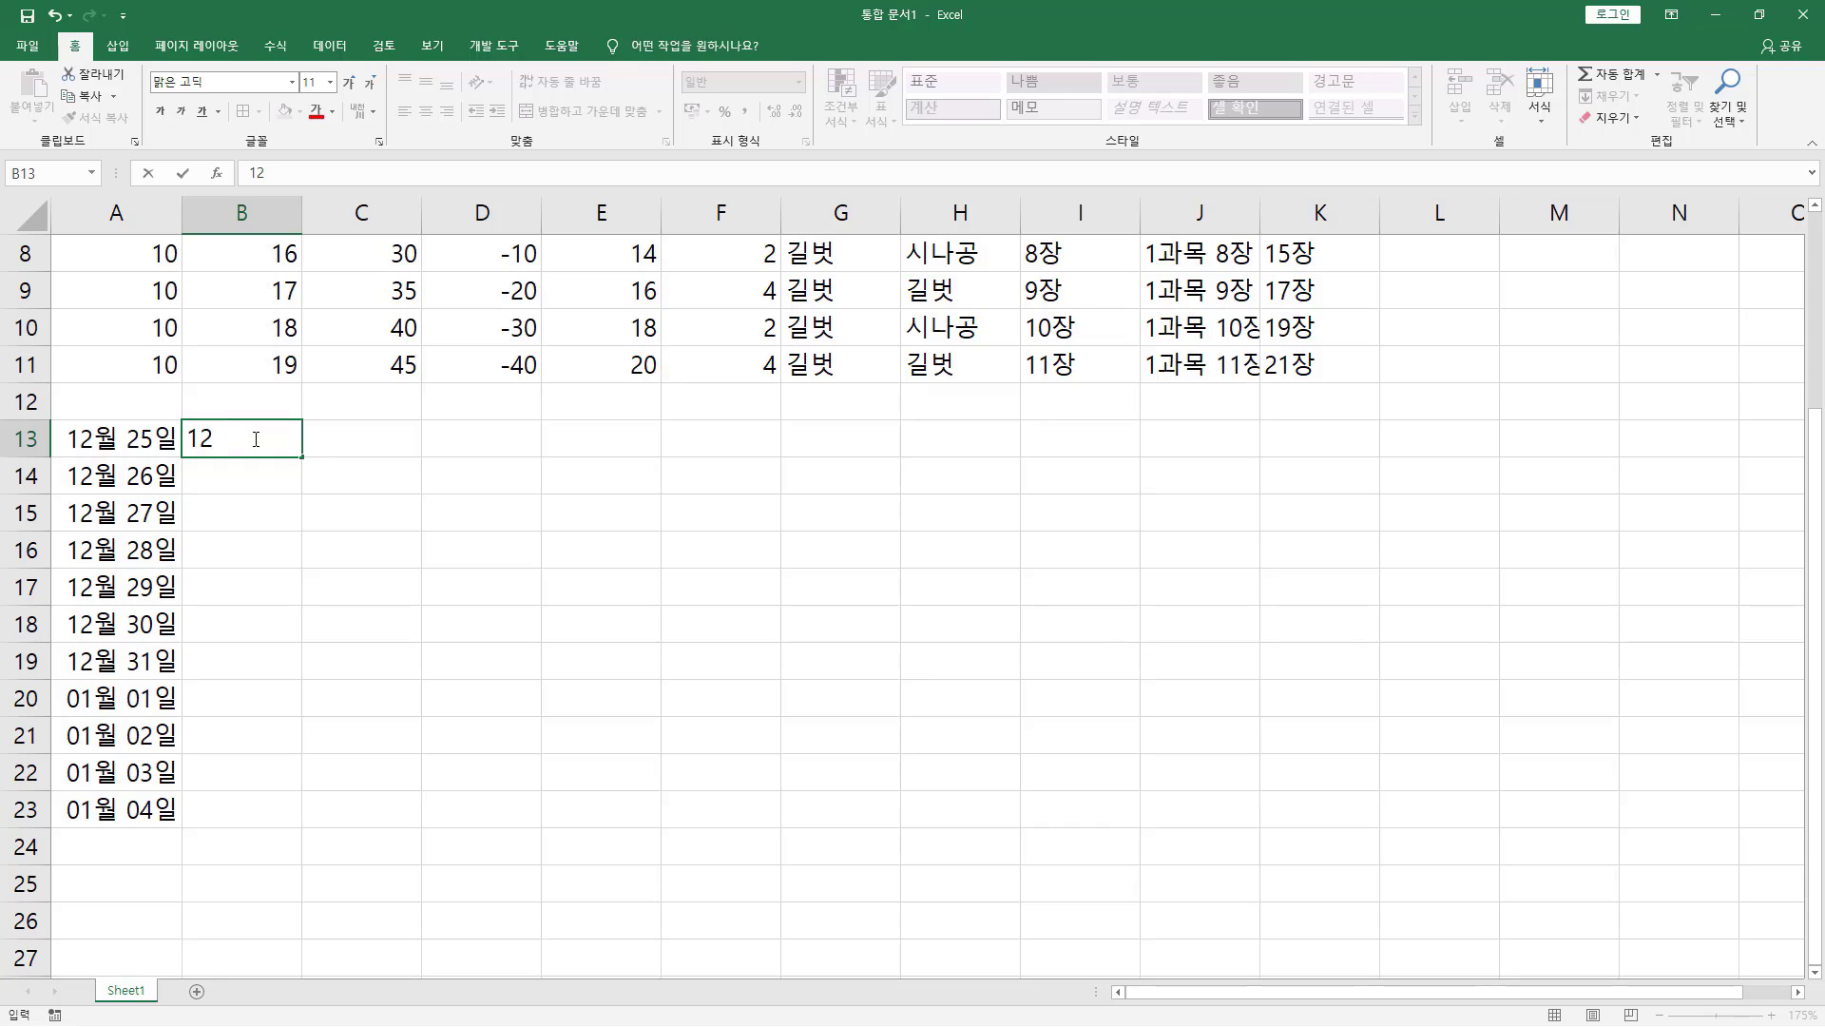
{"action": "type", "text": "25"}
{"action": "key", "text": "Return"}
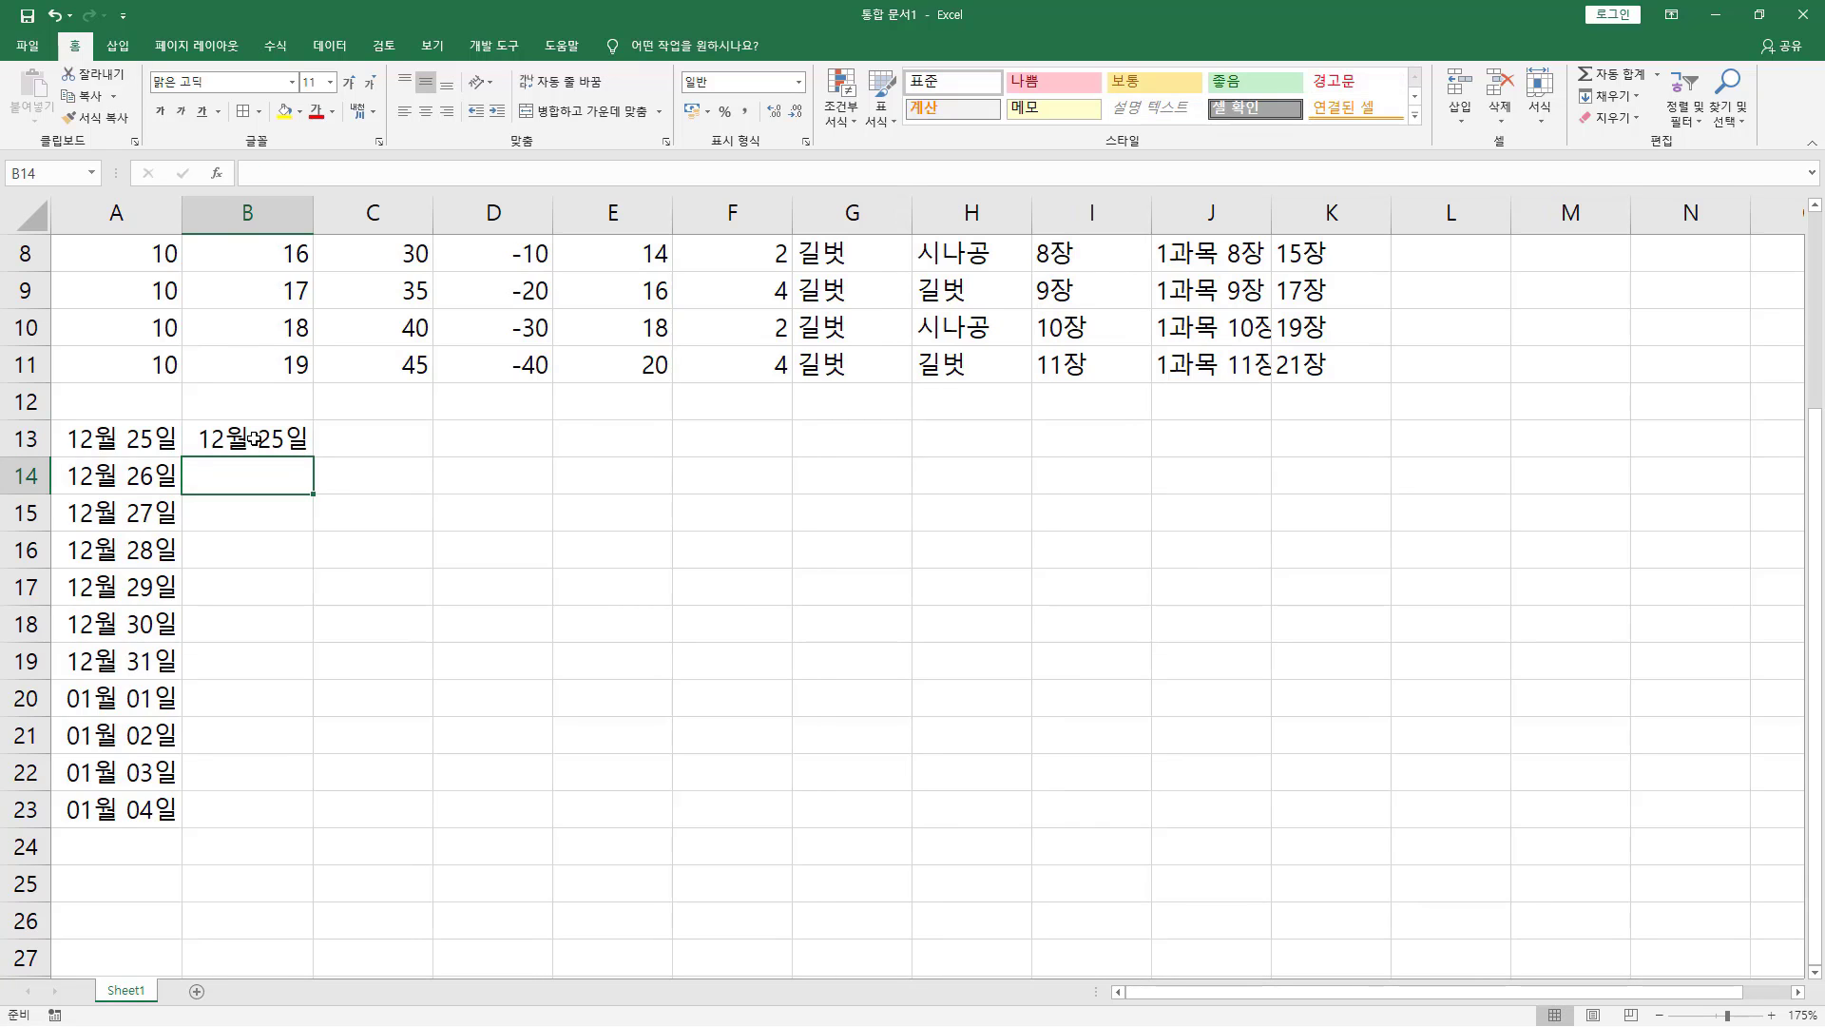
{"action": "type", "text": "01-25"}
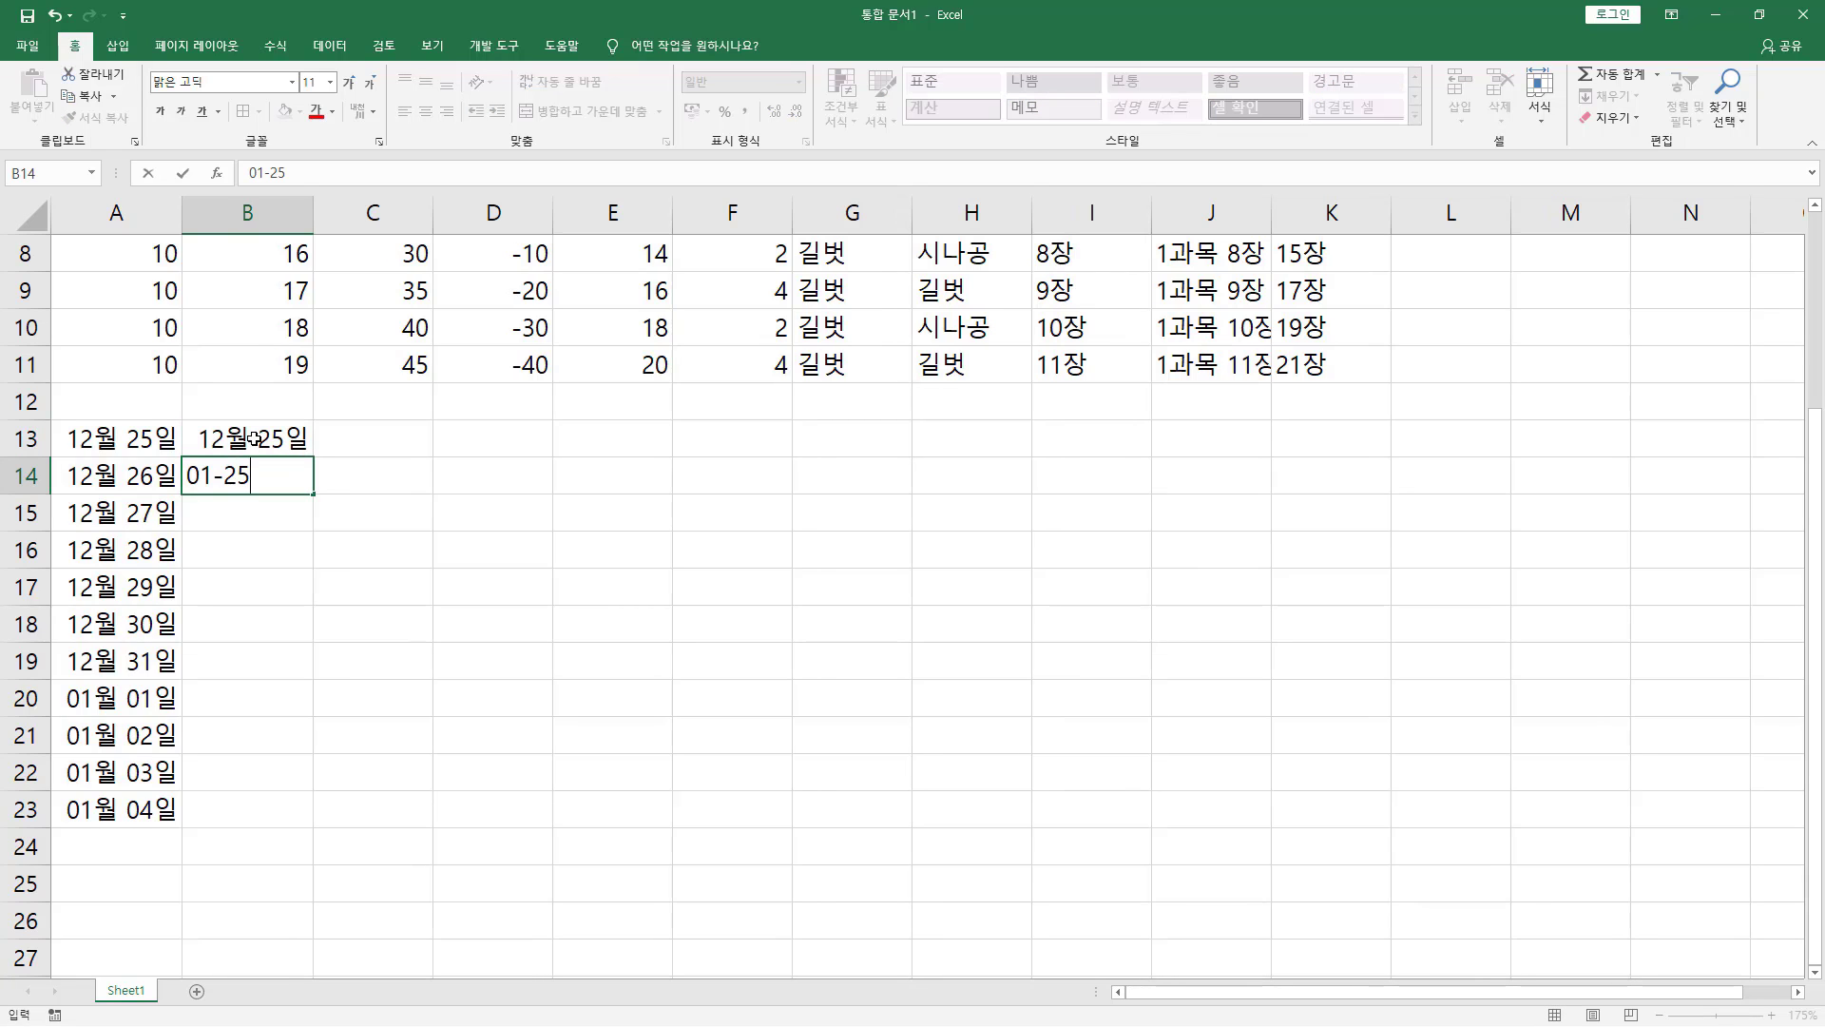
{"action": "key", "text": "Return"}
{"action": "mouse_move", "coordinate": [254, 438]}
{"action": "left_mouse_down"}
{"action": "mouse_move", "coordinate": [310, 494]}
{"action": "mouse_move", "coordinate": [302, 829]}
{"action": "left_mouse_up"}
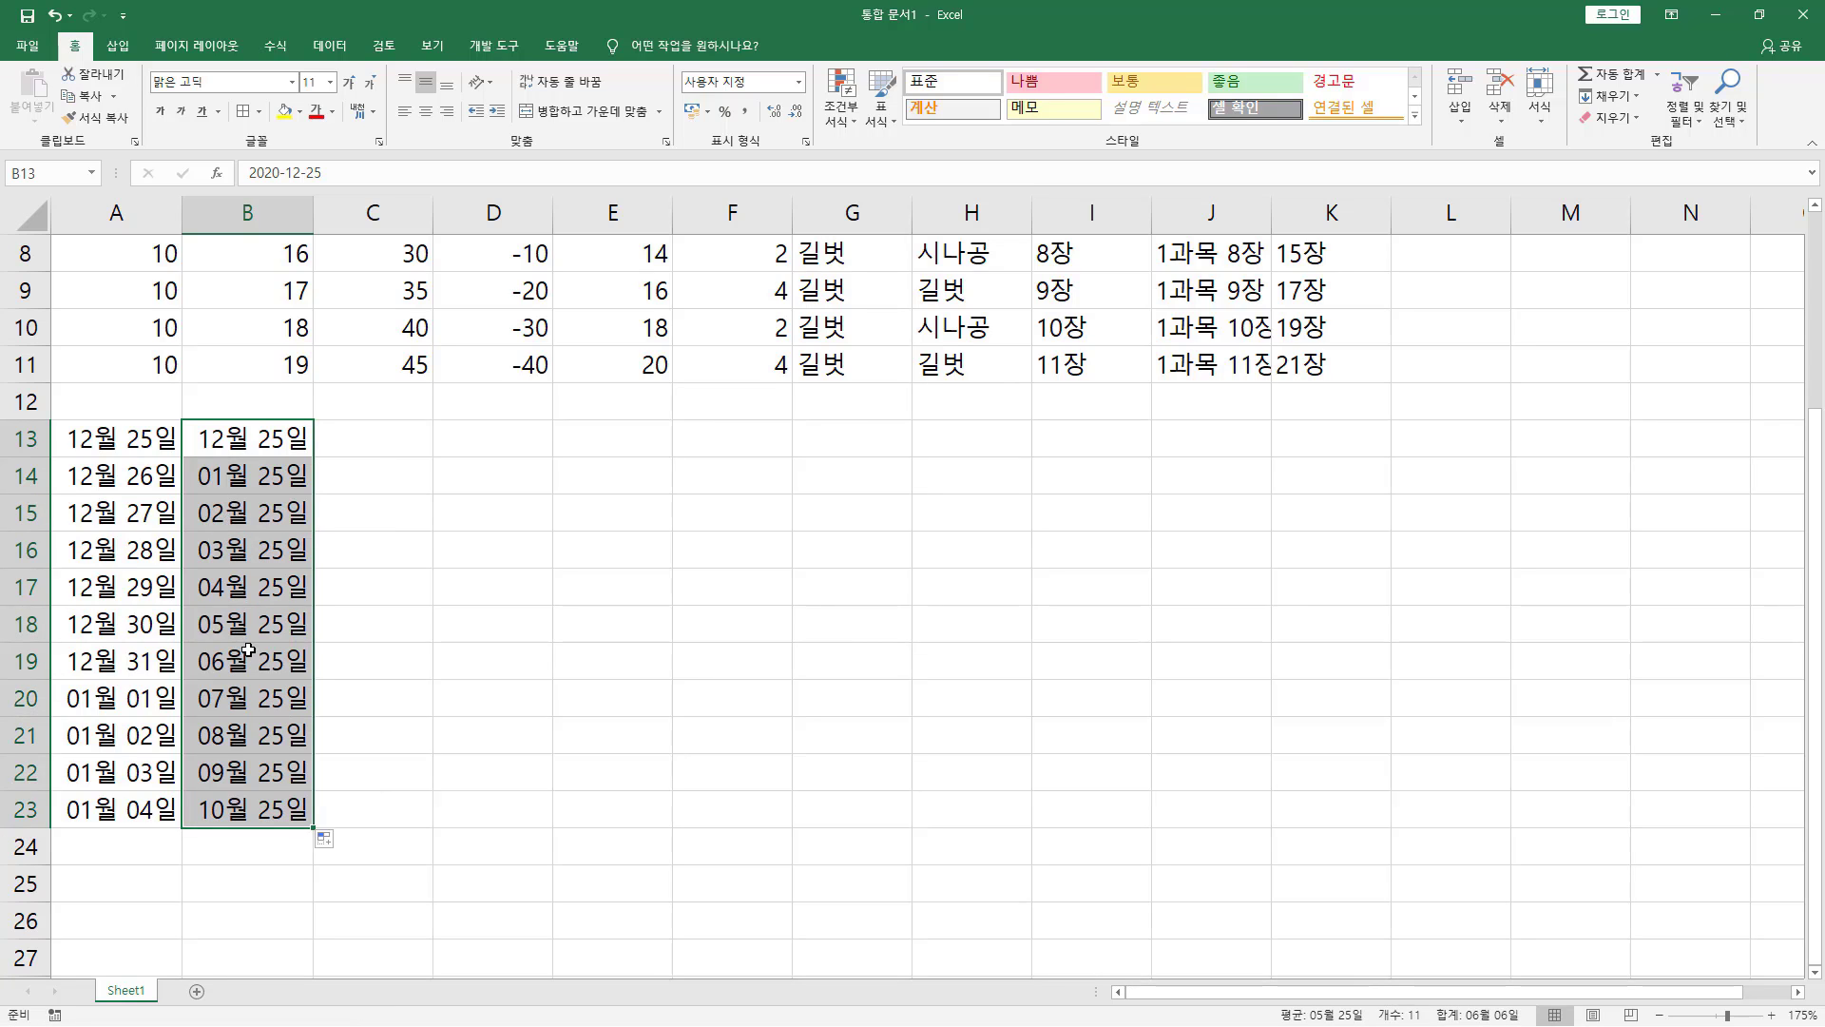
Step: Enter the dates 12-10 in C13 and 12-20 in C14, and fill the pair down to C23
{"action": "left_click", "coordinate": [398, 433]}
{"action": "type", "text": "12"}
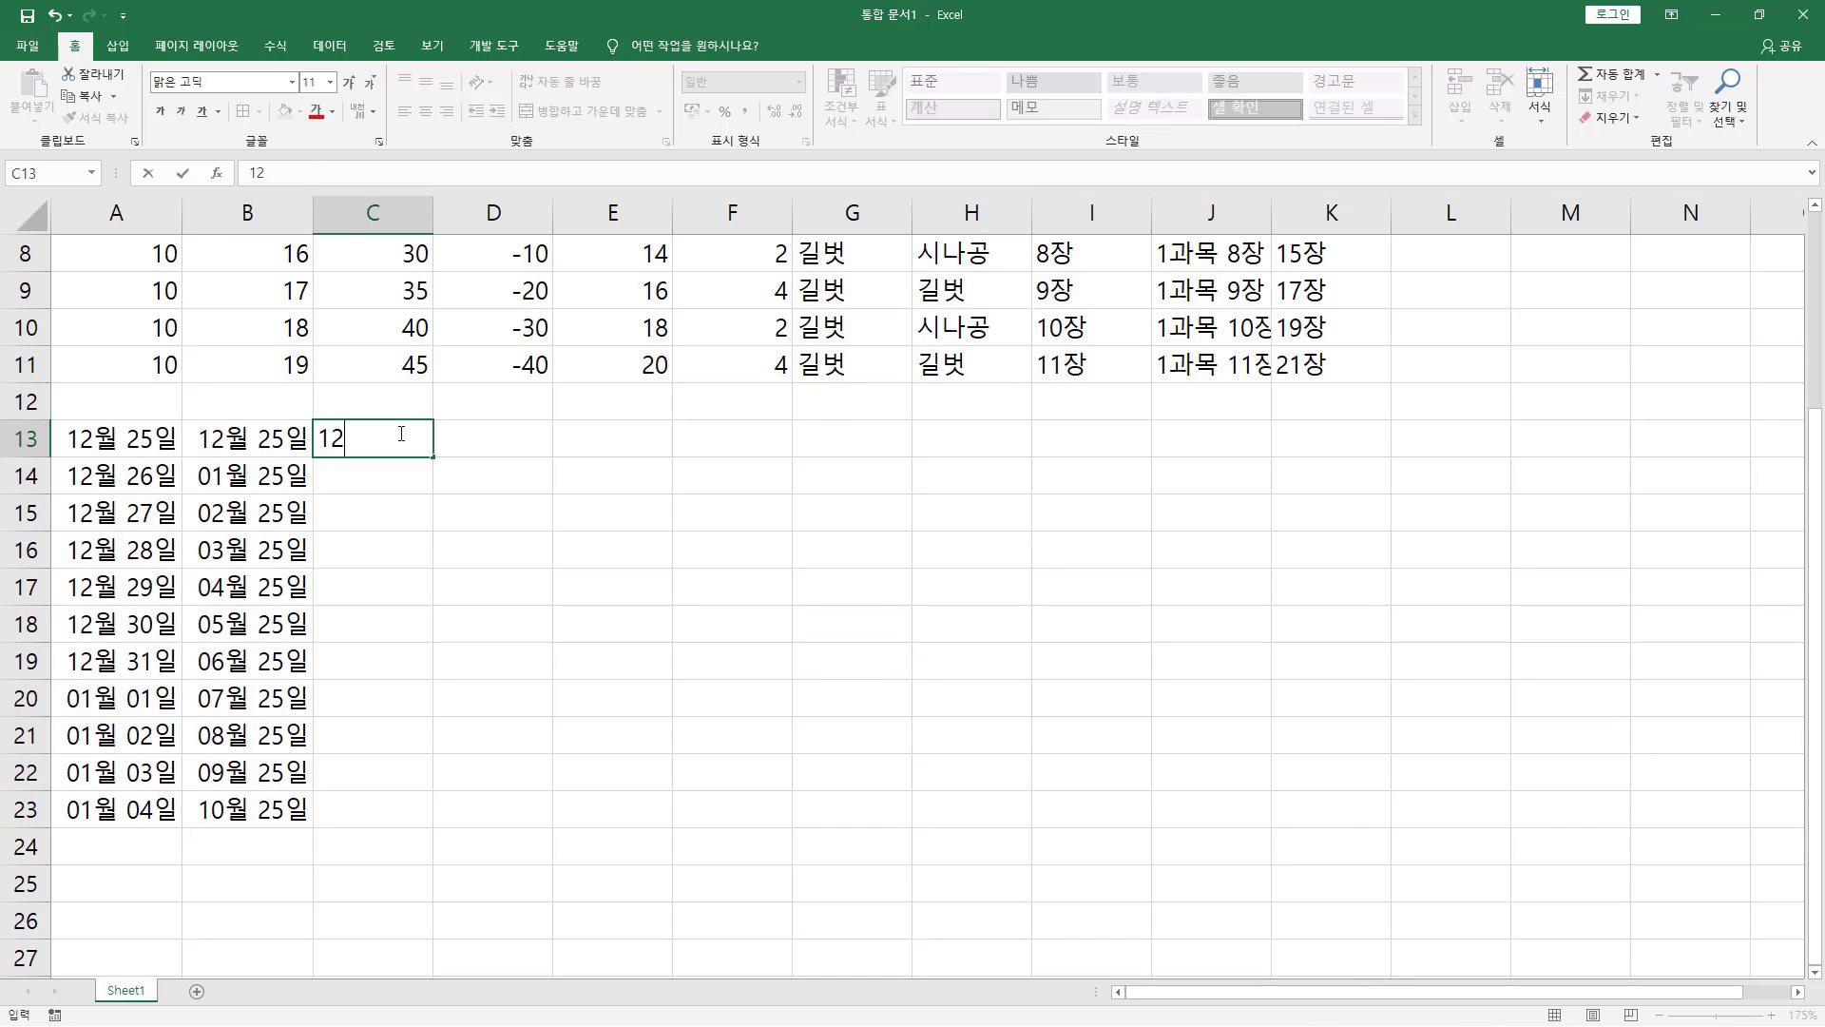
{"action": "type", "text": "-10"}
{"action": "key", "text": "Return"}
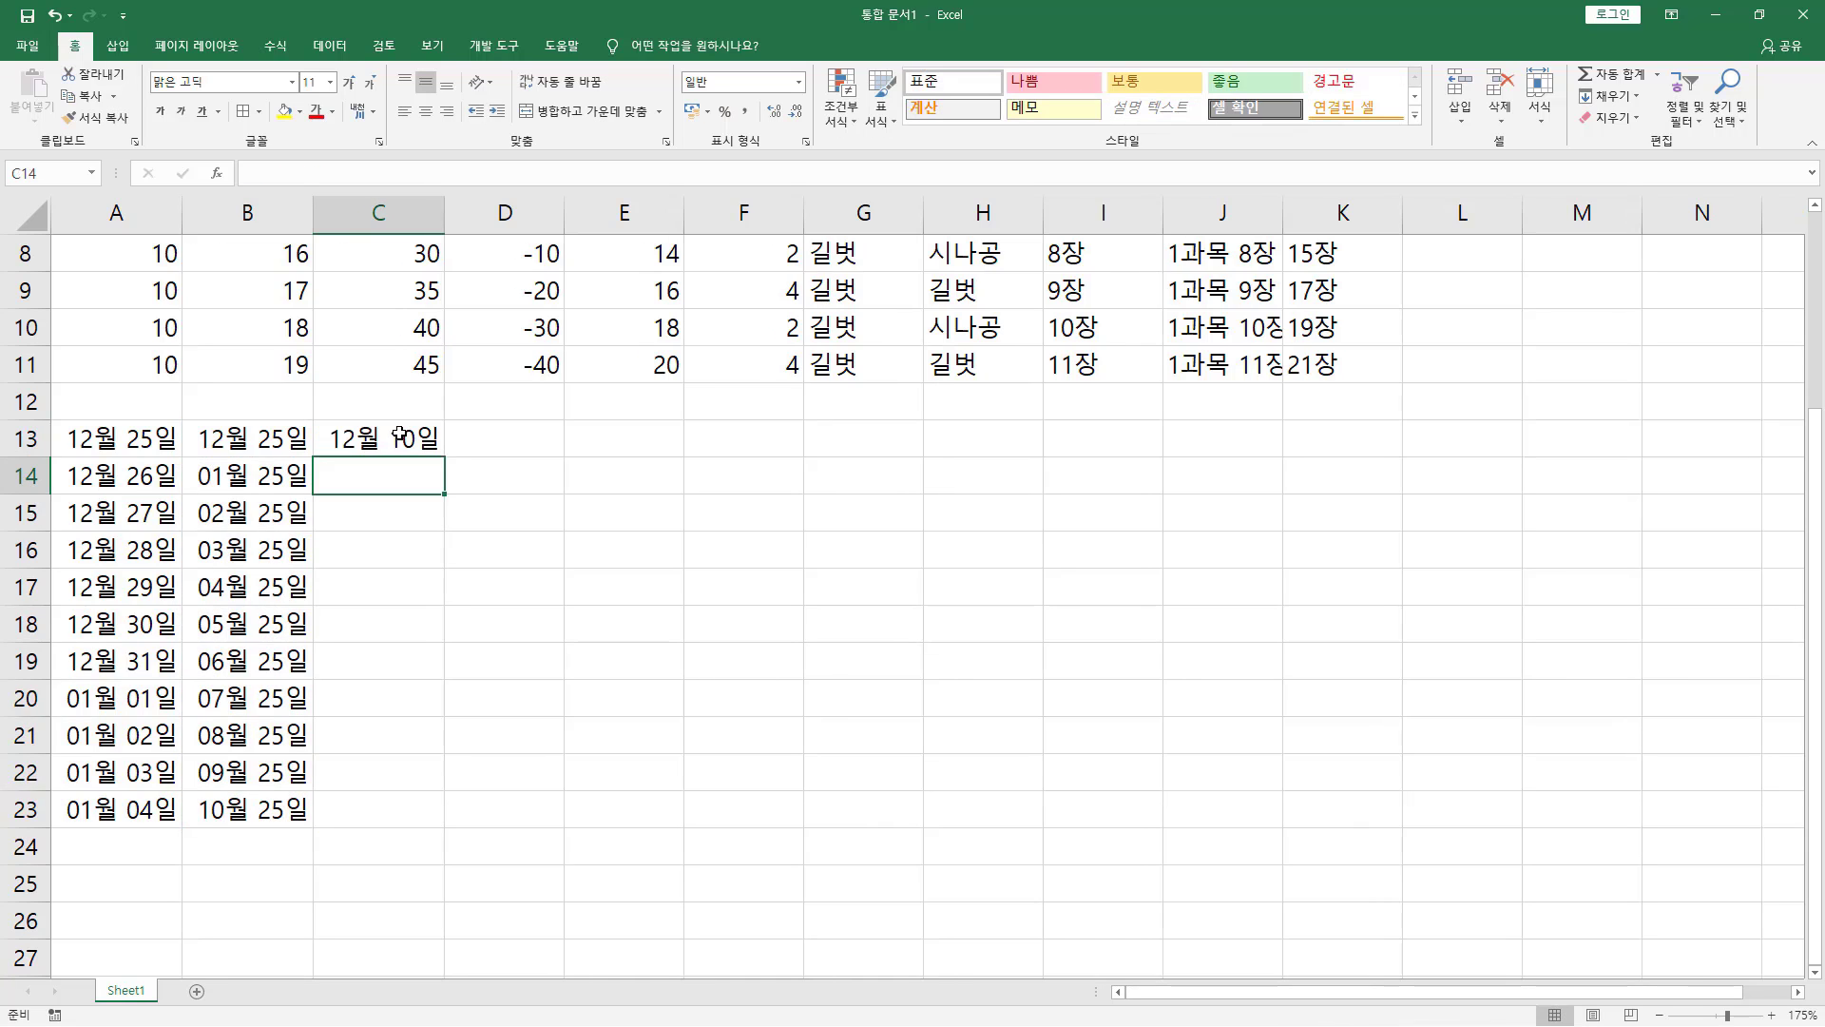
{"action": "type", "text": "12-20"}
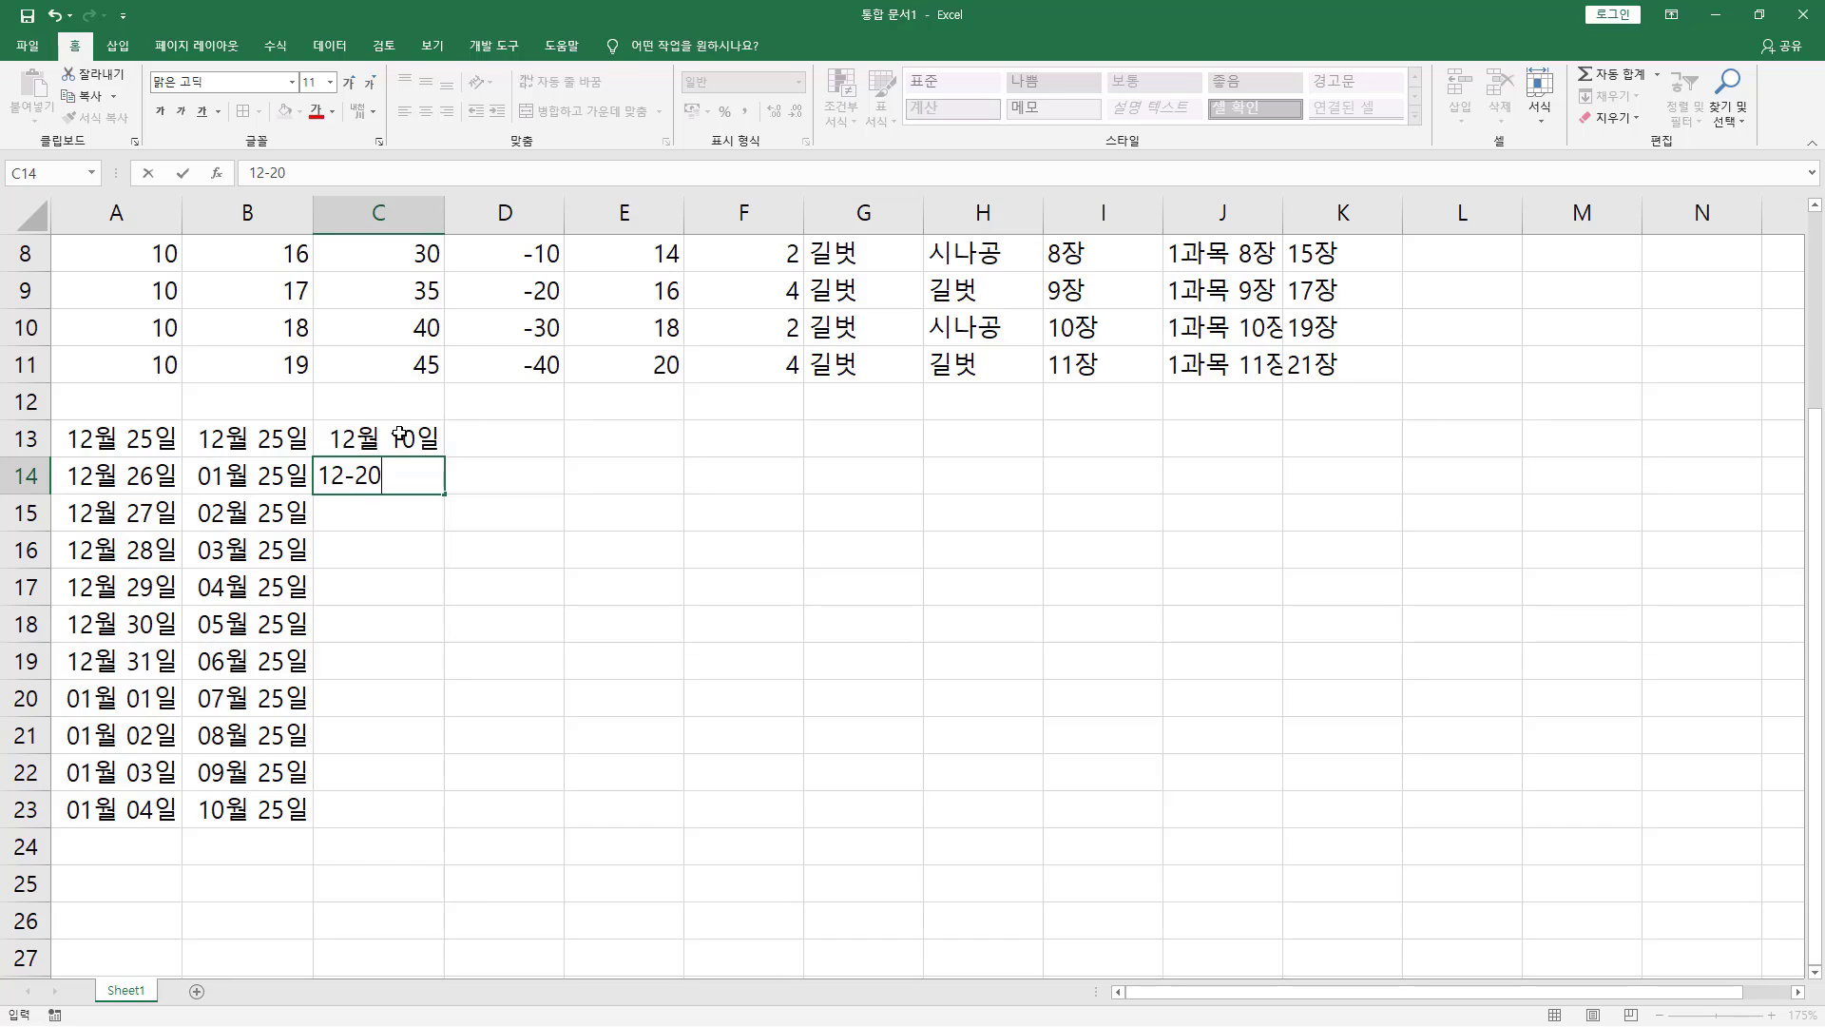
{"action": "key", "text": "Return"}
{"action": "left_click_drag", "start_coordinate": [400, 434], "coordinate": [454, 819]}
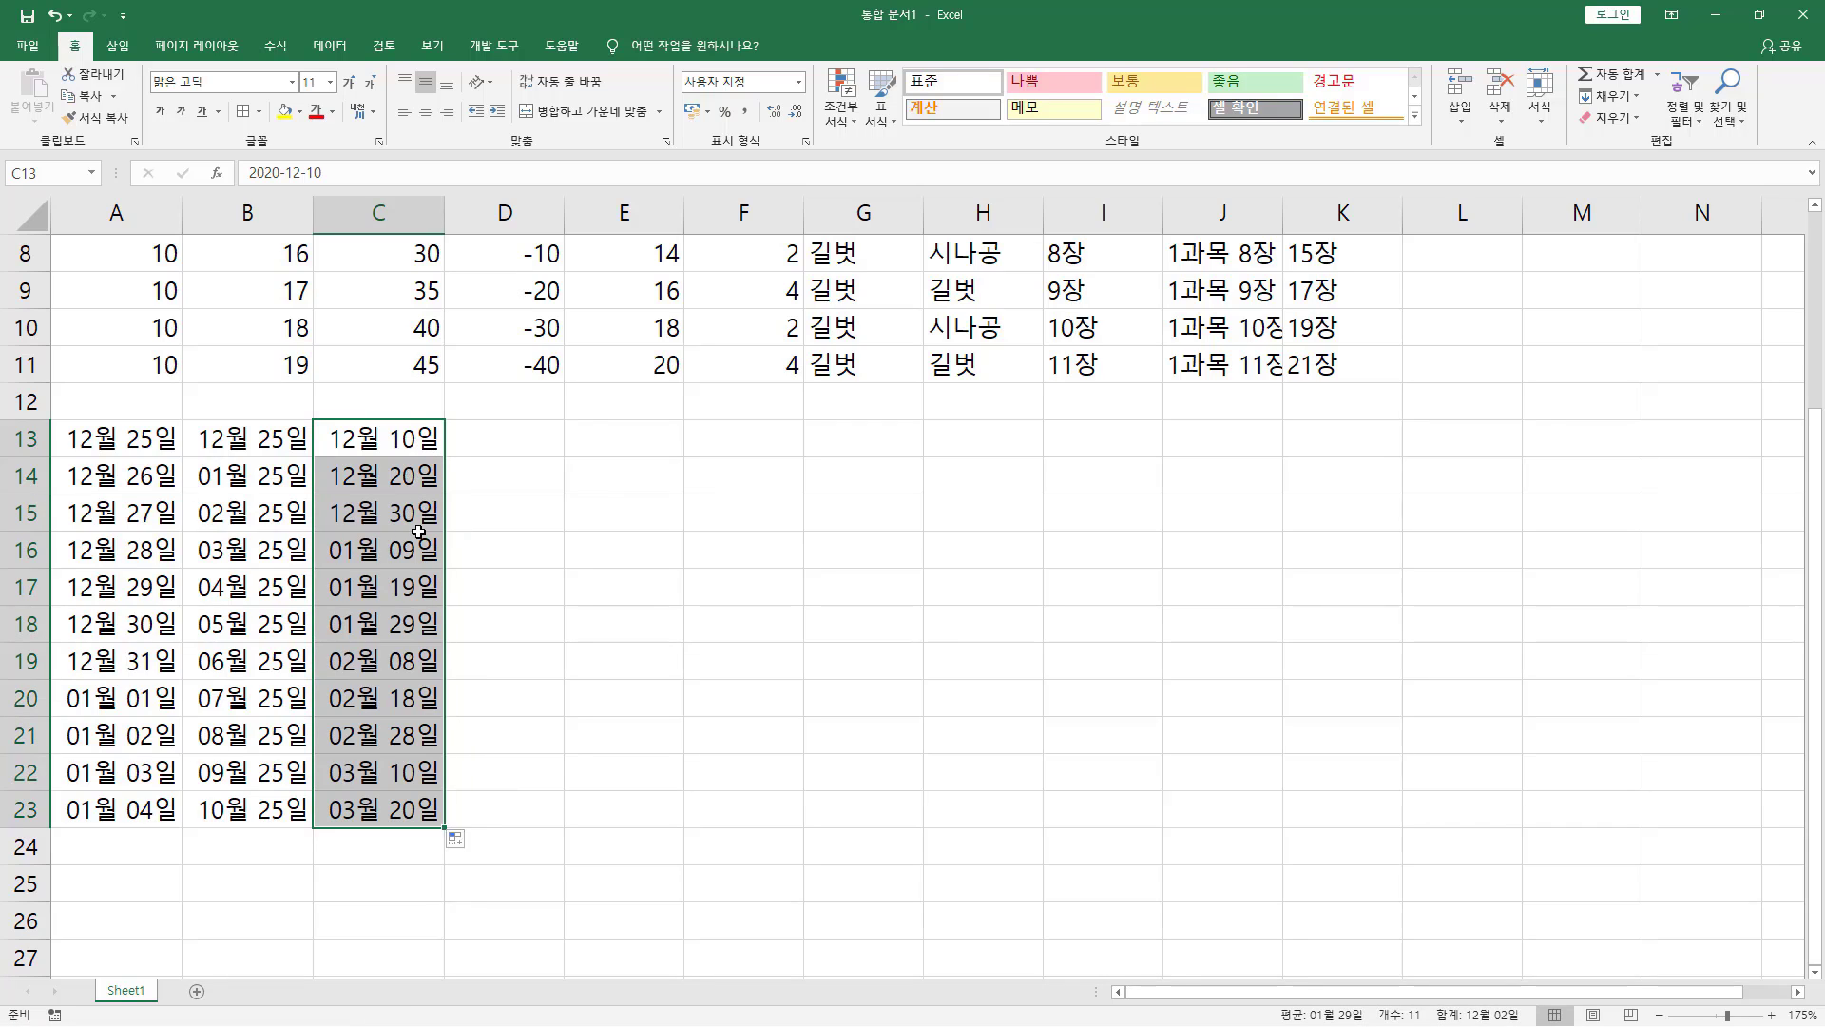
Step: Enter the time 12:10:10 in E13 and fill it down to E23 as an hourly series
{"action": "key", "text": "alt+Tab"}
{"action": "left_click", "coordinate": [652, 439]}
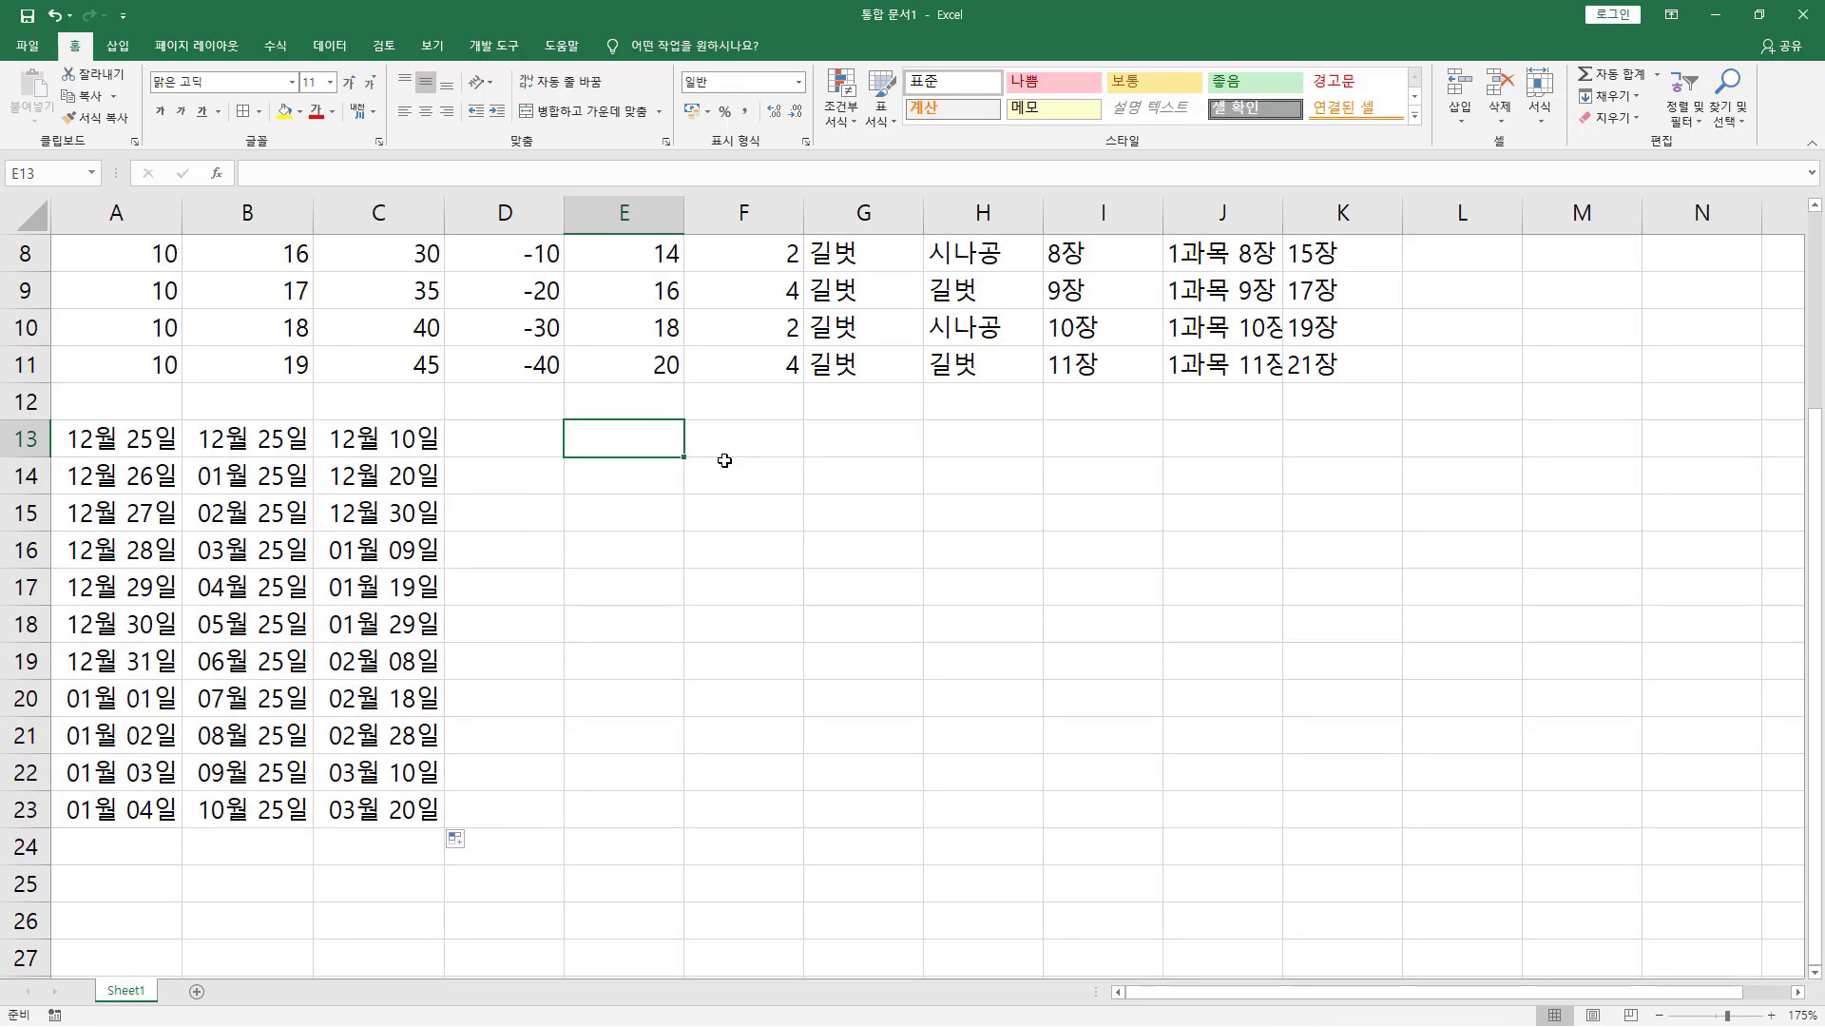
{"action": "type", "text": "12:"}
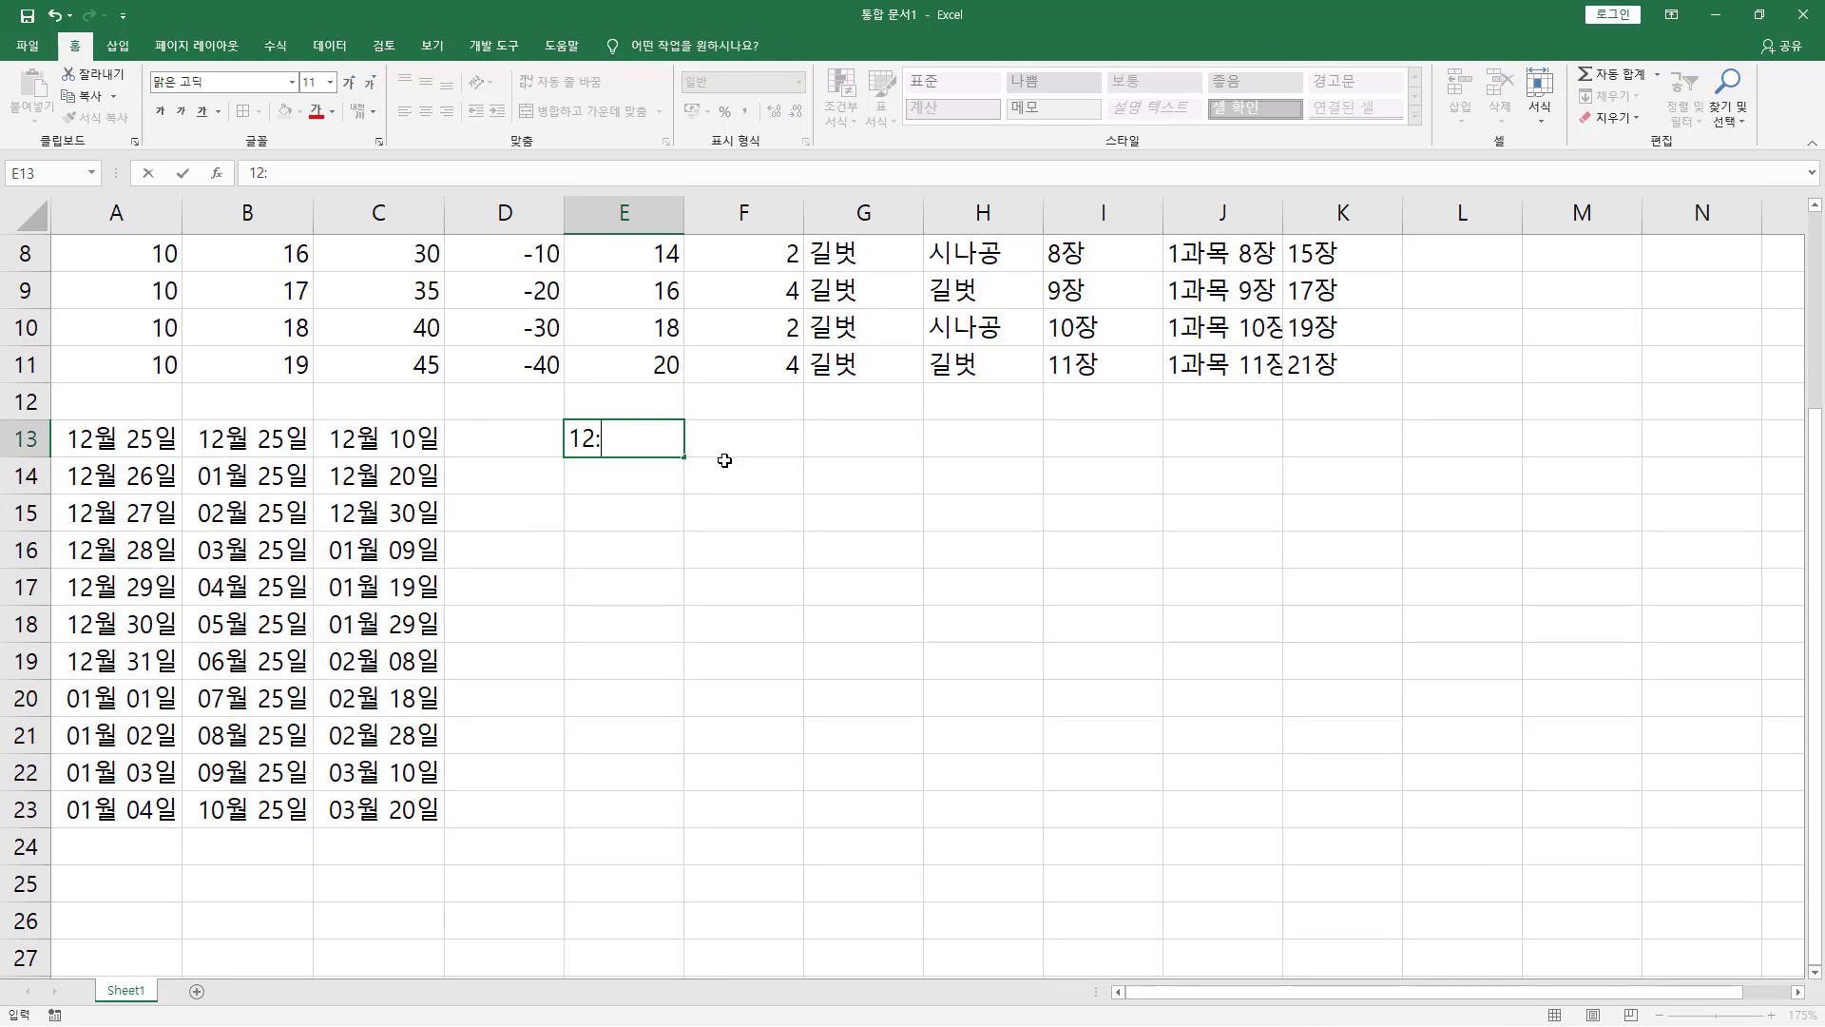
{"action": "type", "text": "01"}
{"action": "key", "text": "BackSpace"}
{"action": "key", "text": "BackSpace"}
{"action": "key", "text": "BackSpace"}
{"action": "type", "text": ":10:10"}
{"action": "key", "text": "Return"}
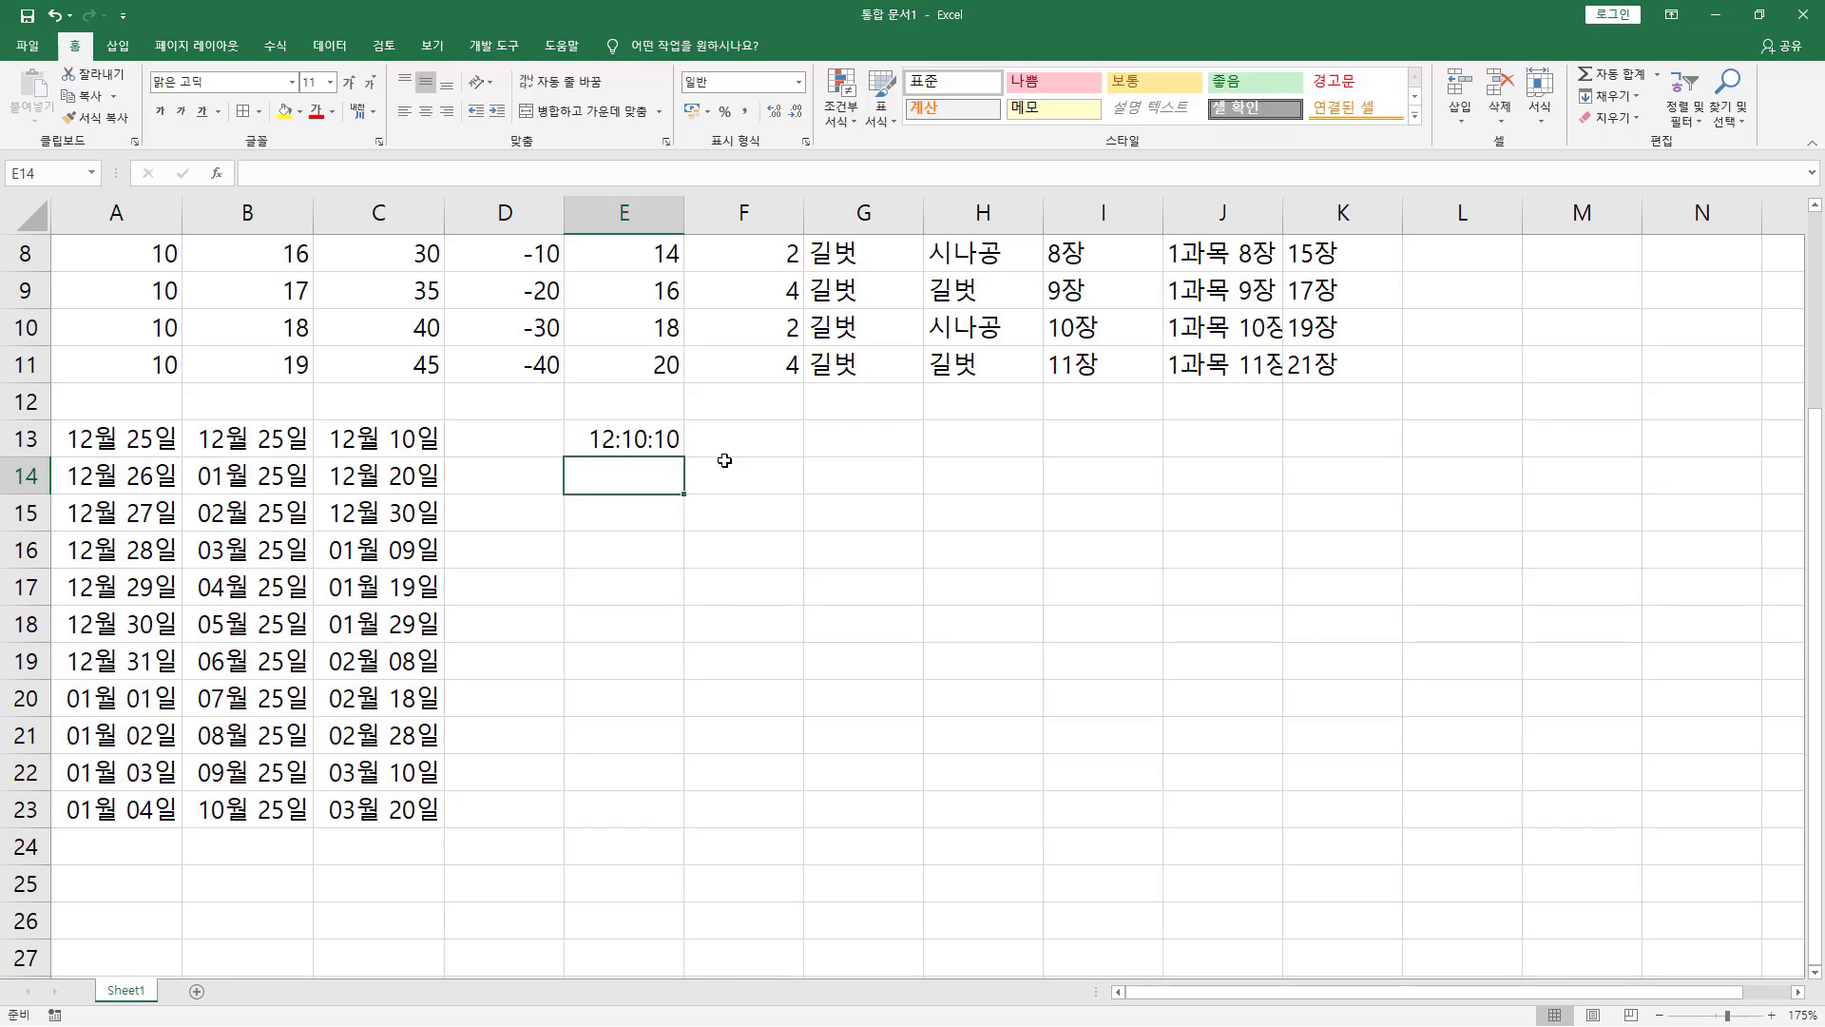
{"action": "left_click", "coordinate": [638, 439]}
{"action": "left_click_drag", "start_coordinate": [683, 457], "coordinate": [670, 825]}
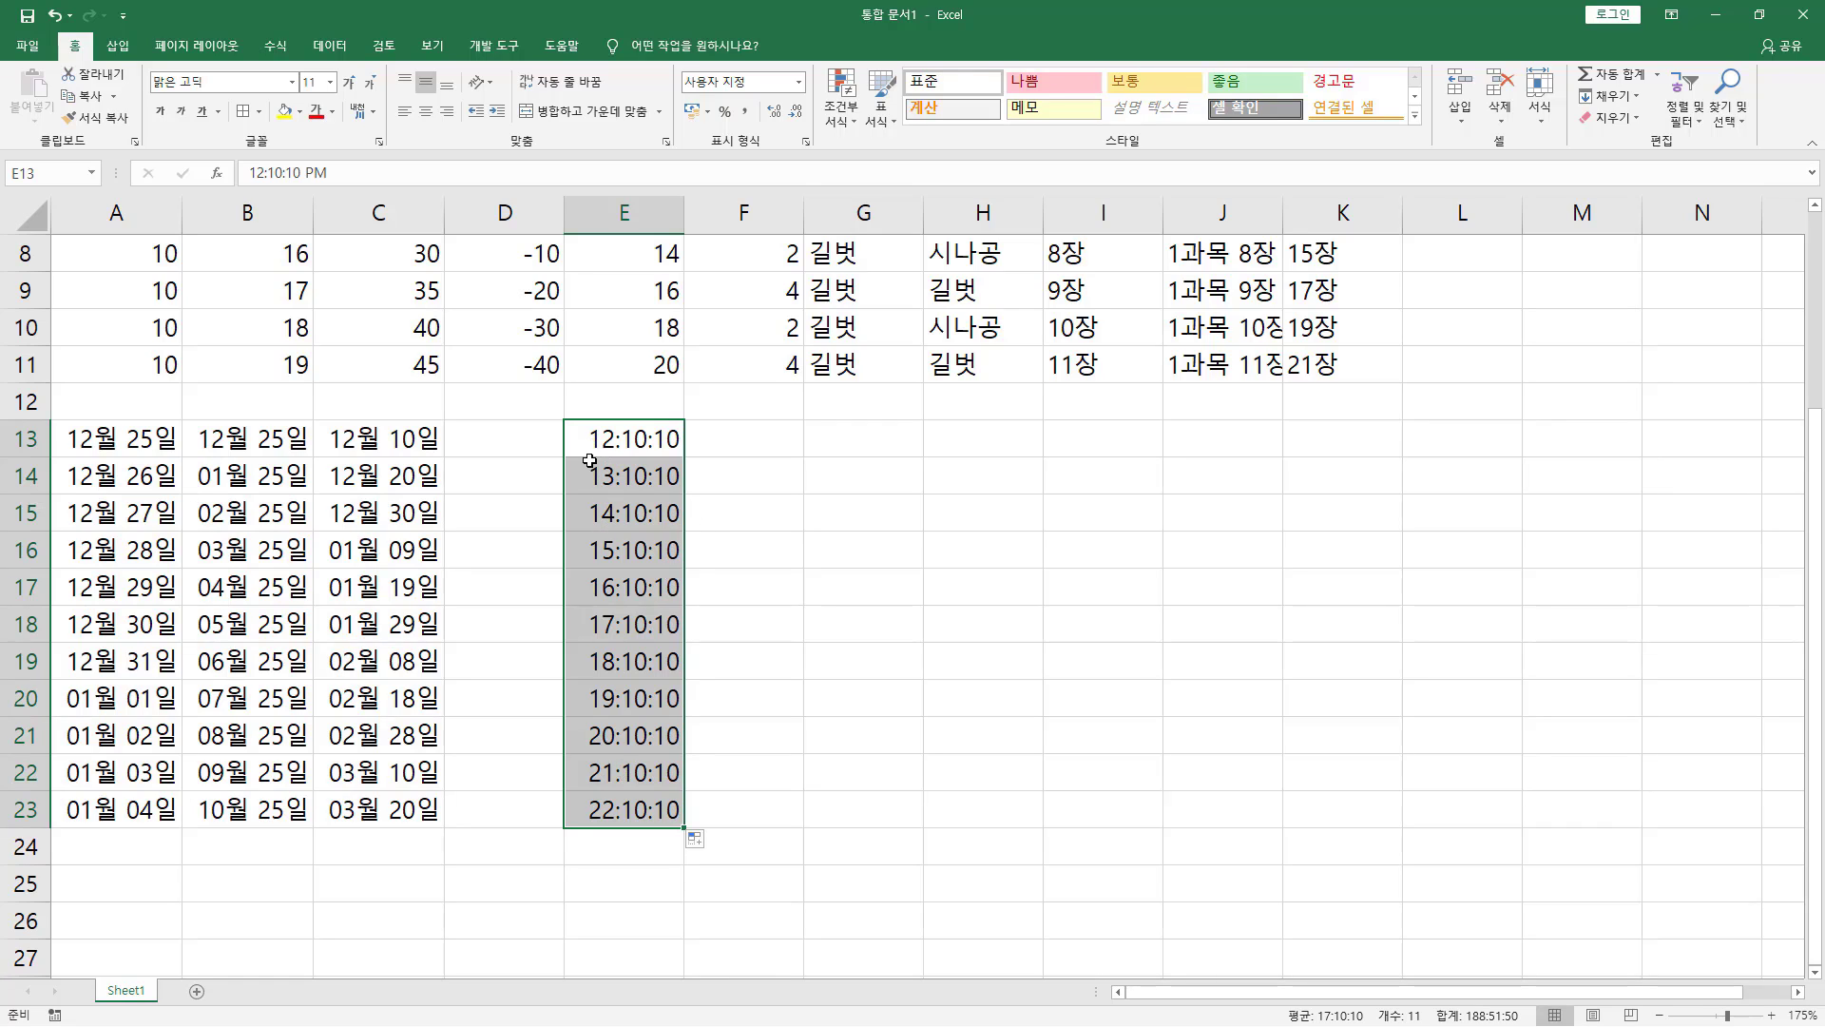
Step: Enter the times 12:10:10 in F13 and 12:20:10 in F14, and fill the pair down to F23
{"action": "left_click", "coordinate": [776, 446]}
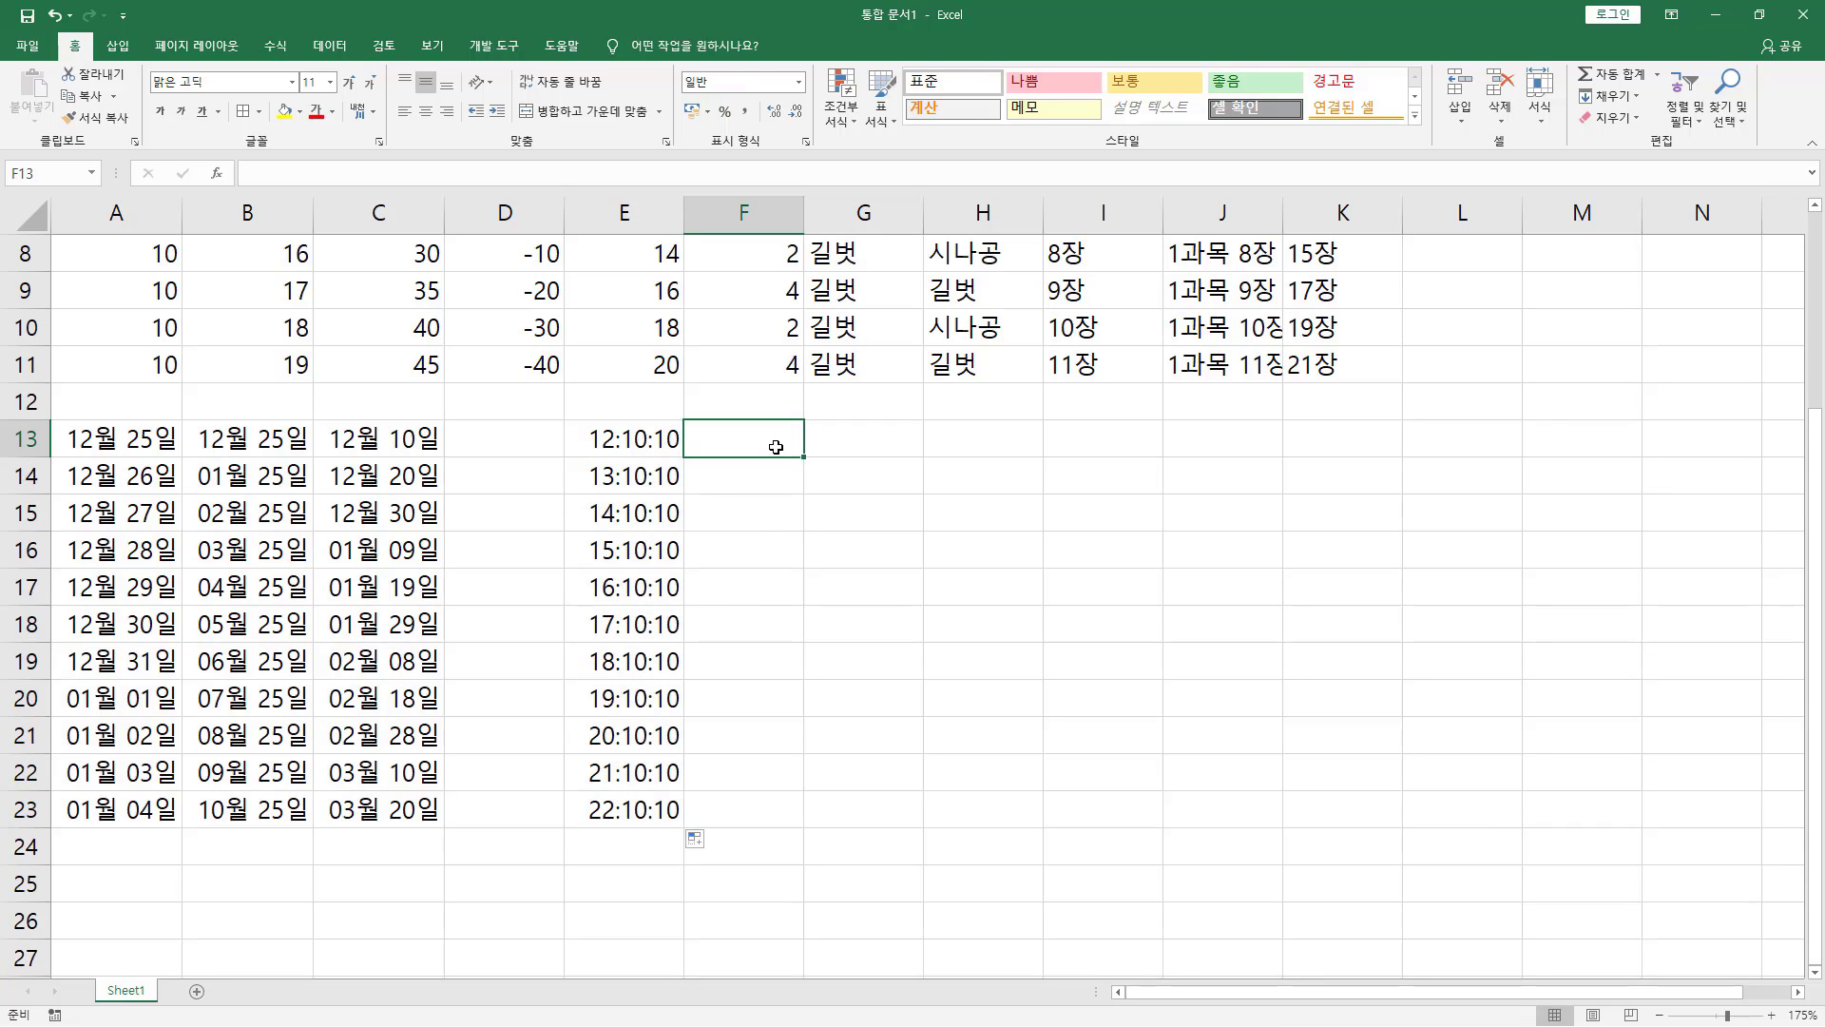
{"action": "type", "text": "12:"}
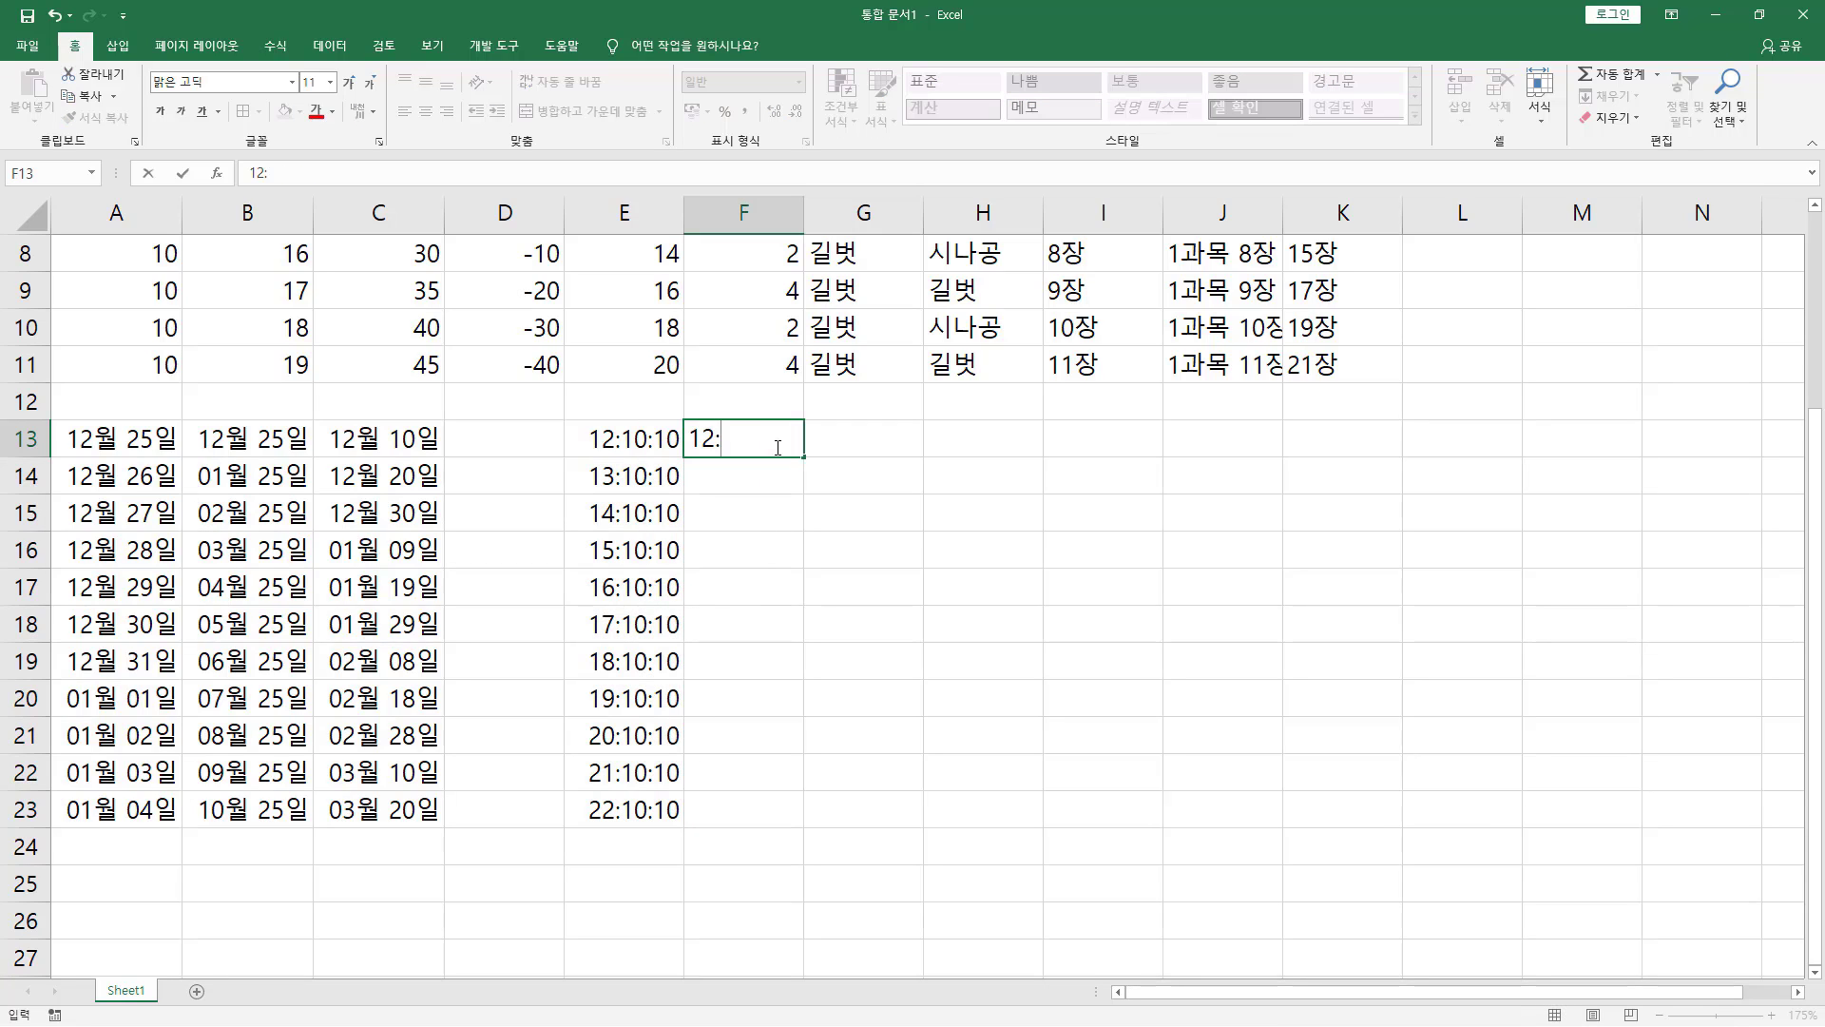
{"action": "type", "text": "10:12"}
{"action": "key", "text": "BackSpace"}
{"action": "type", "text": "0"}
{"action": "key", "text": "Return"}
{"action": "key", "text": "Return"}
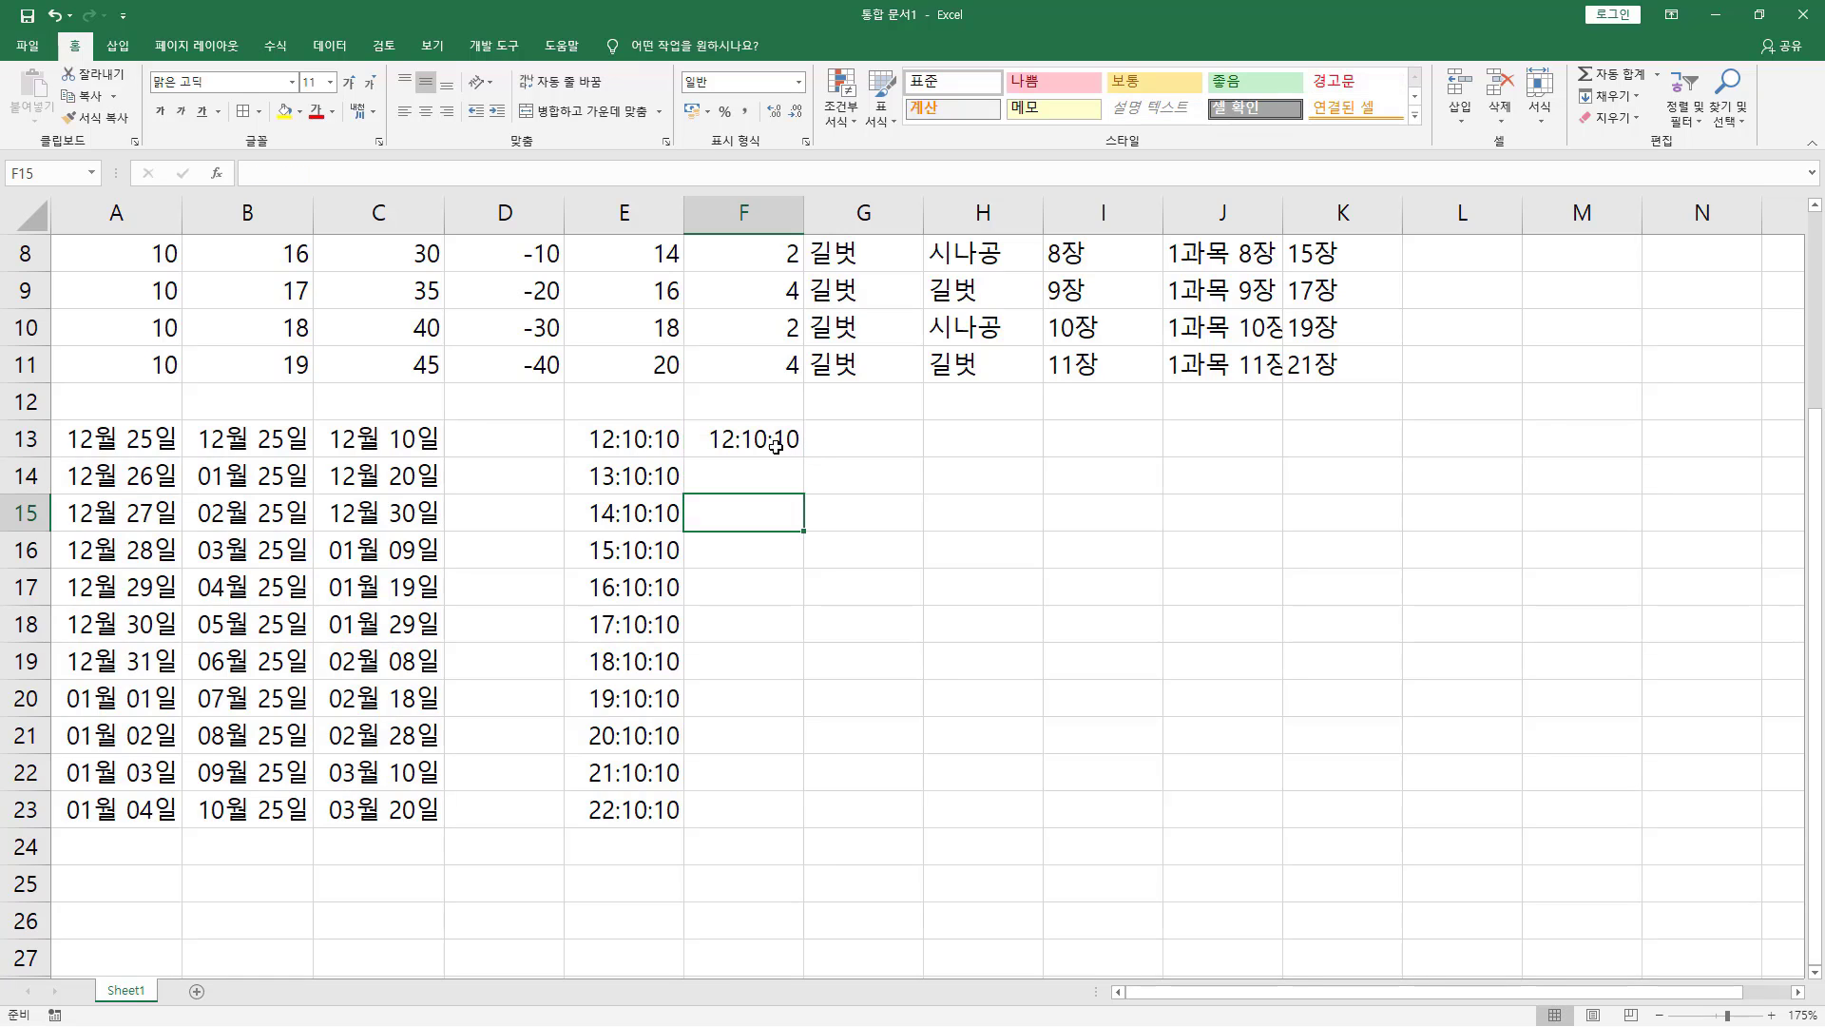
{"action": "key", "text": "Up"}
{"action": "type", "text": "12:"}
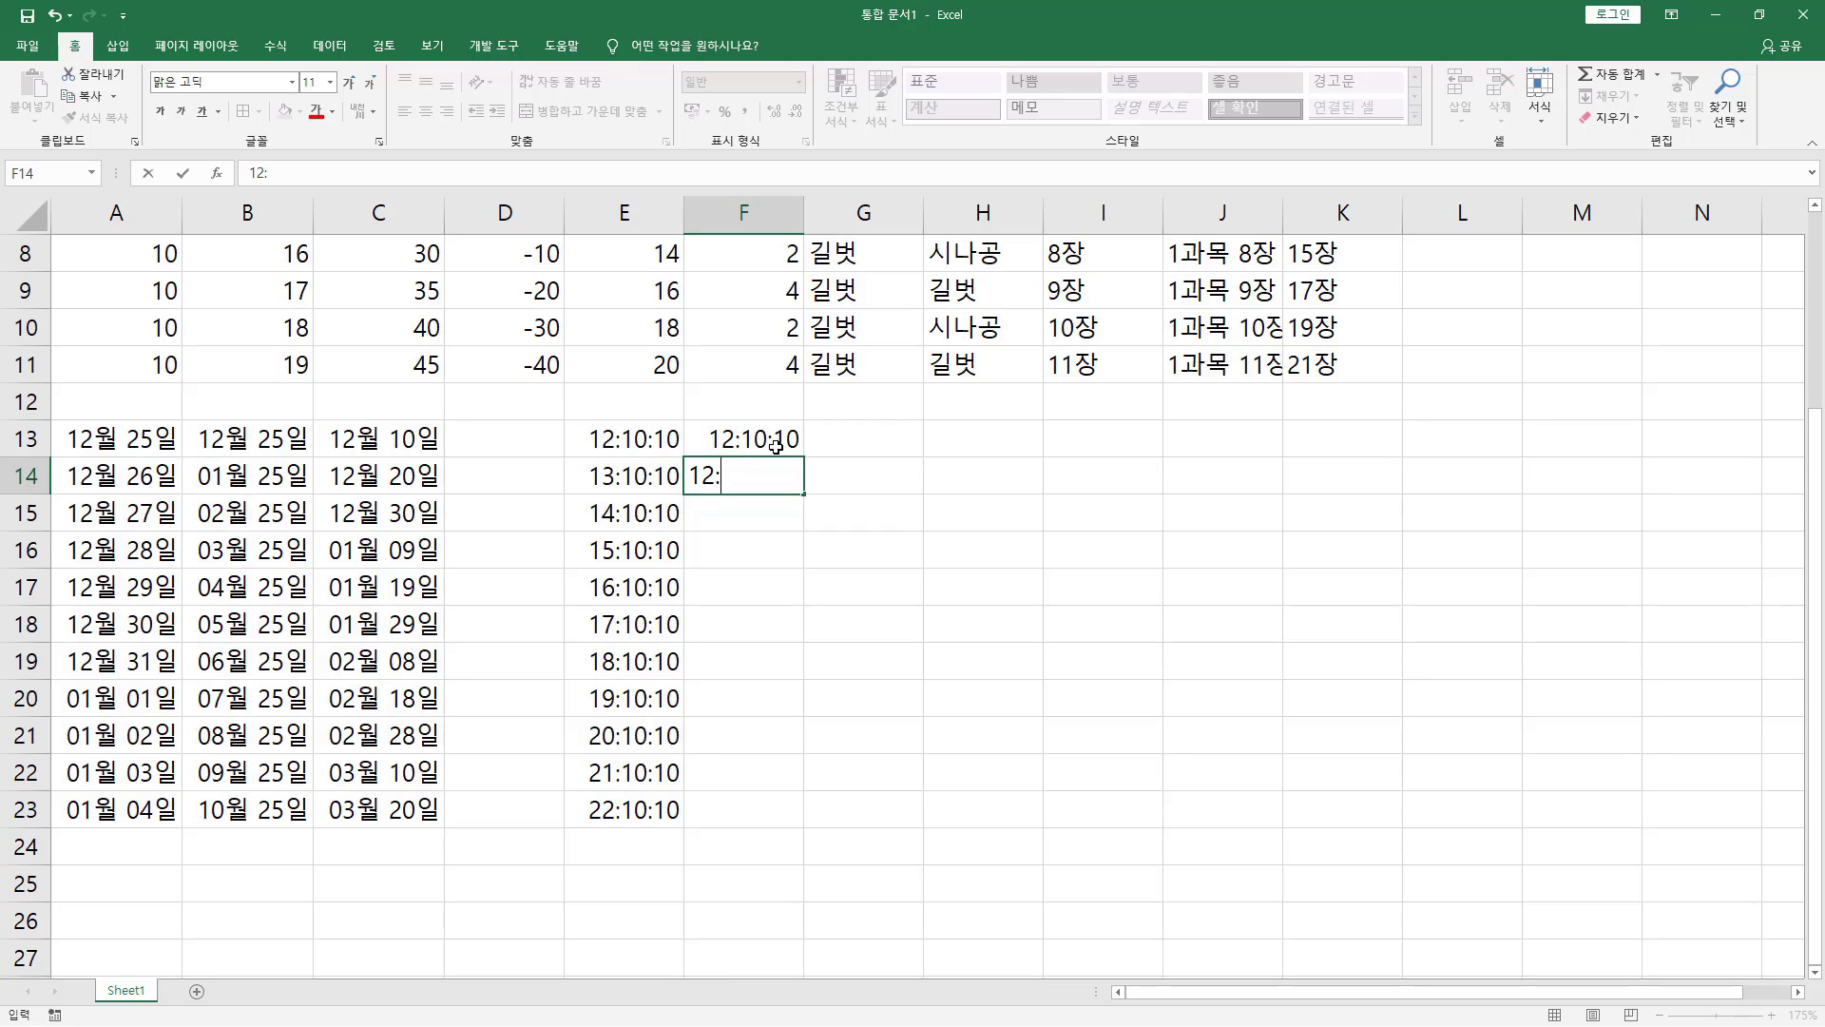
{"action": "type", "text": "20:10"}
{"action": "key", "text": "Return"}
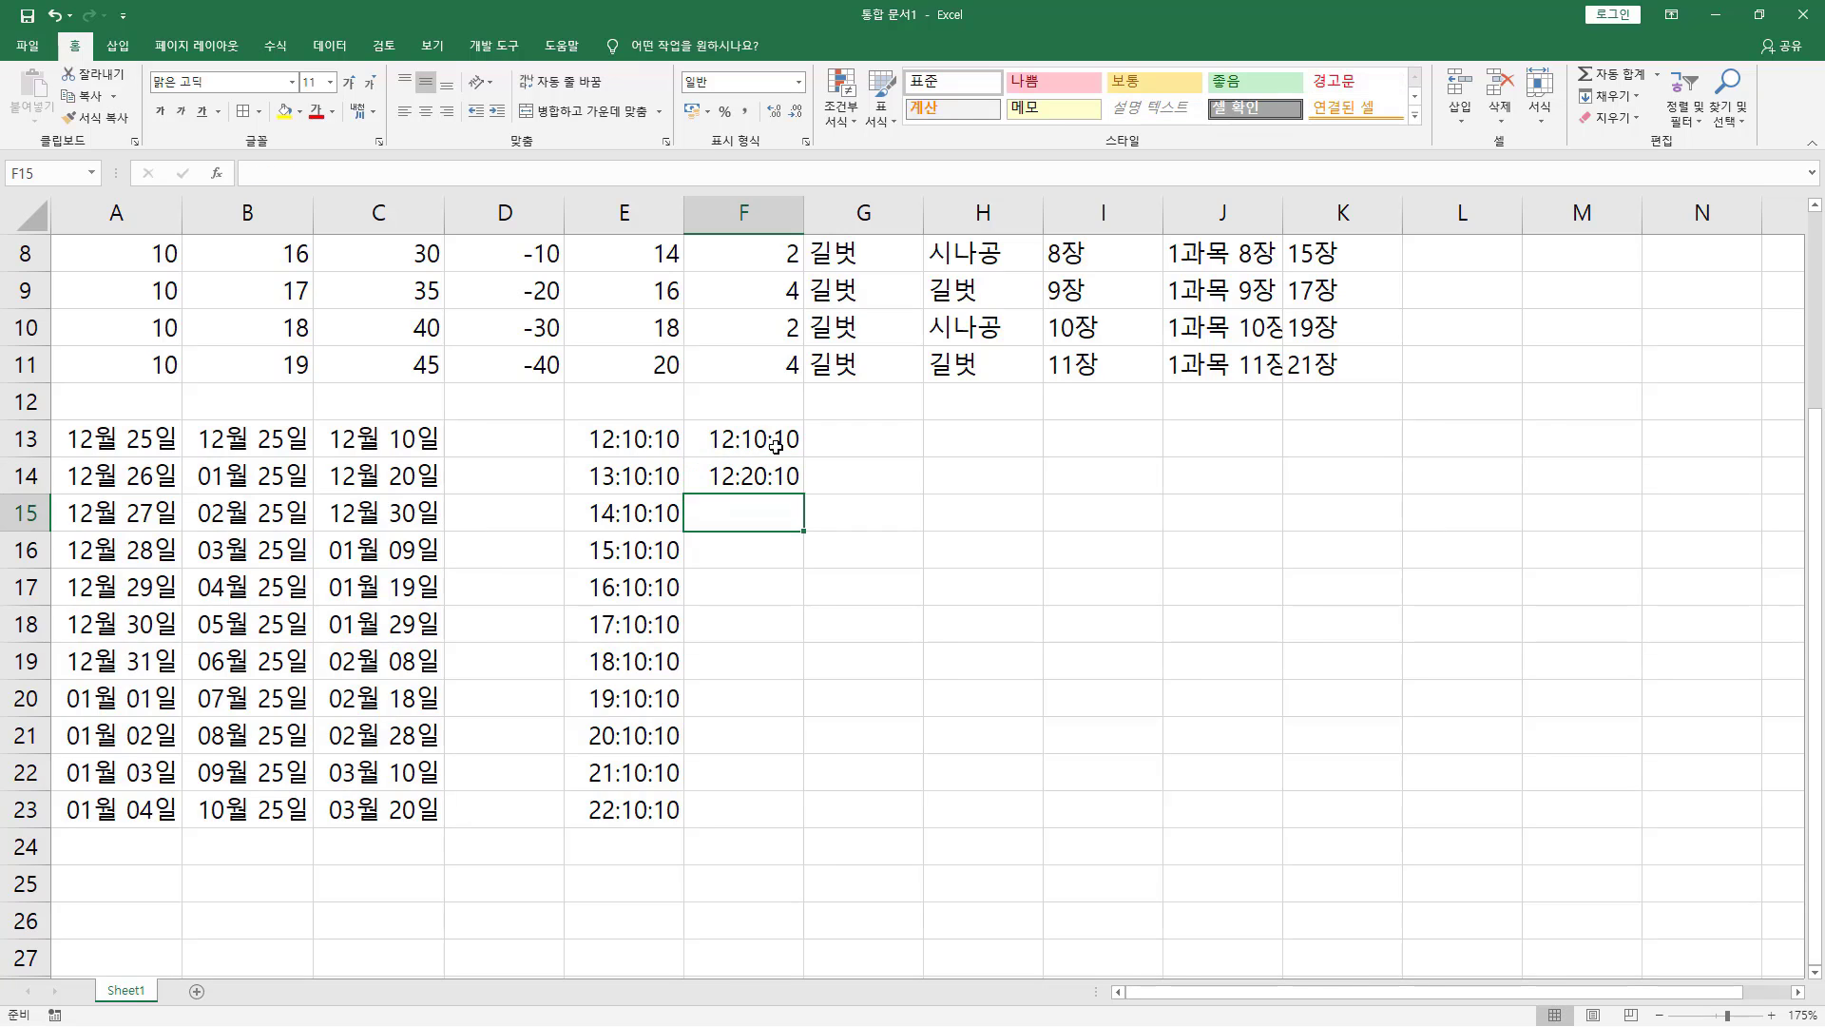
{"action": "left_click_drag", "start_coordinate": [765, 439], "coordinate": [768, 477]}
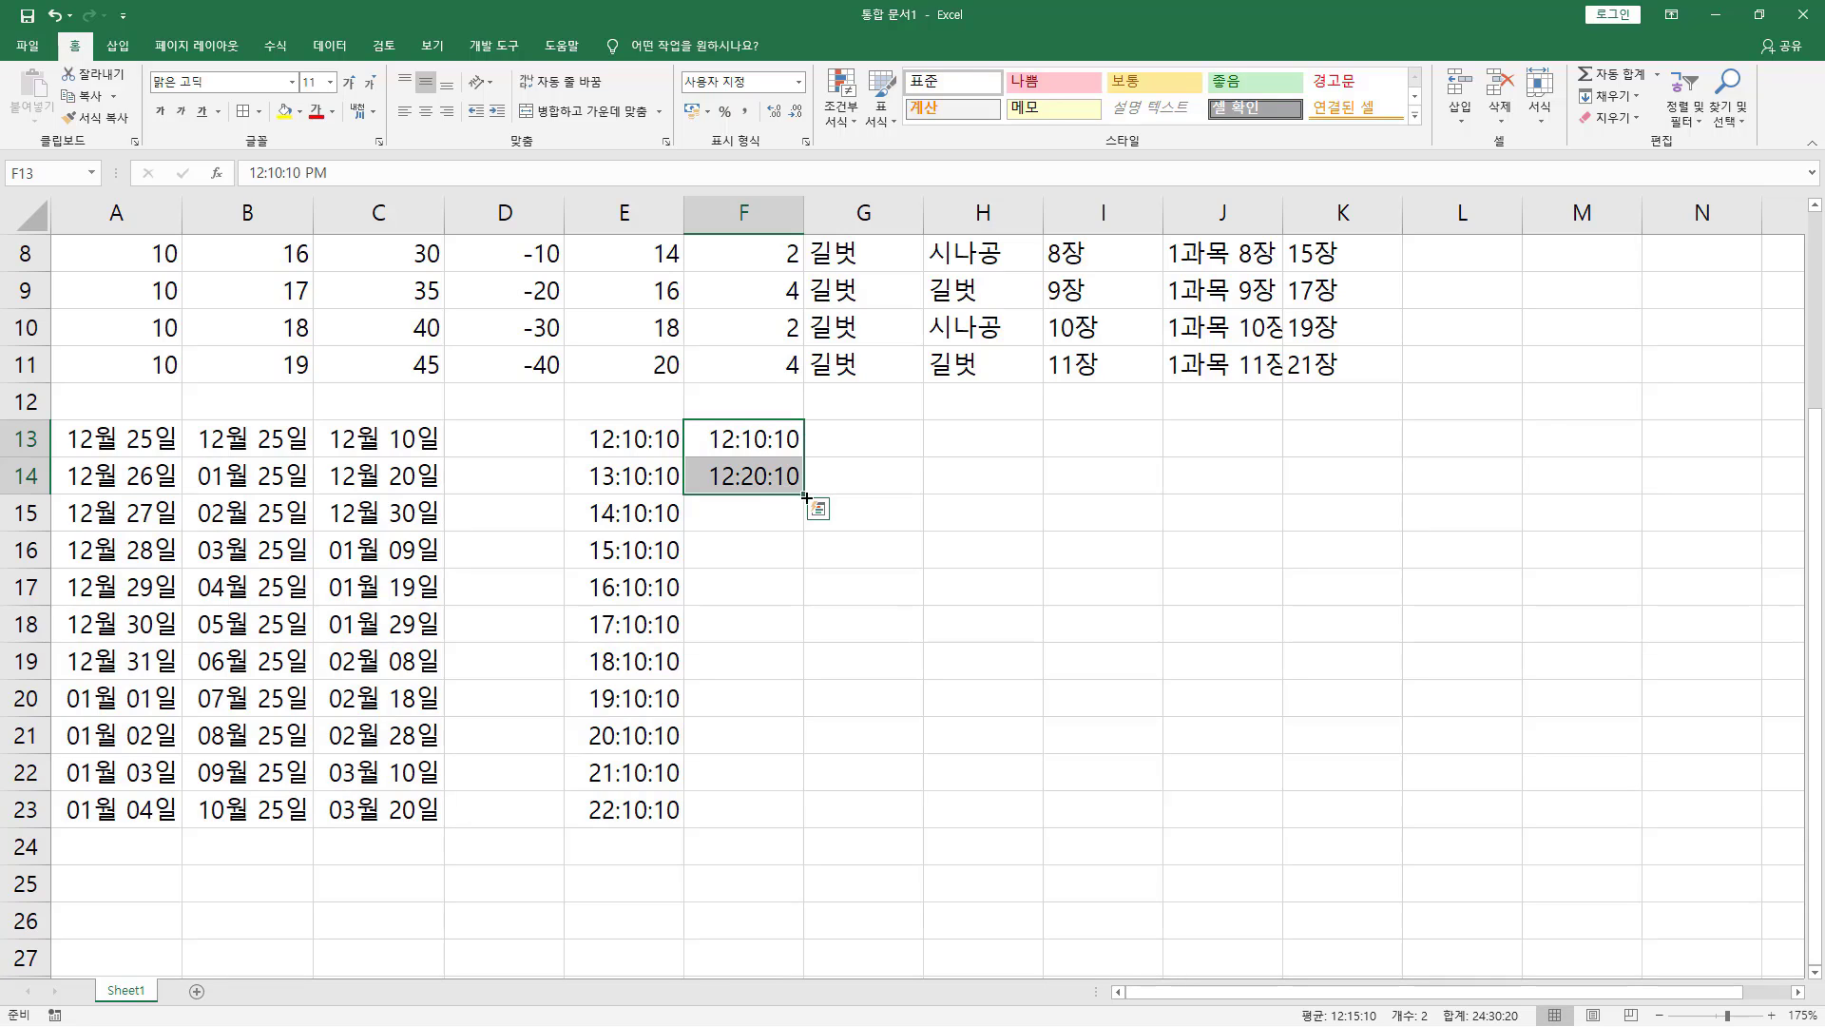
{"action": "left_click_drag", "start_coordinate": [803, 492], "coordinate": [811, 819]}
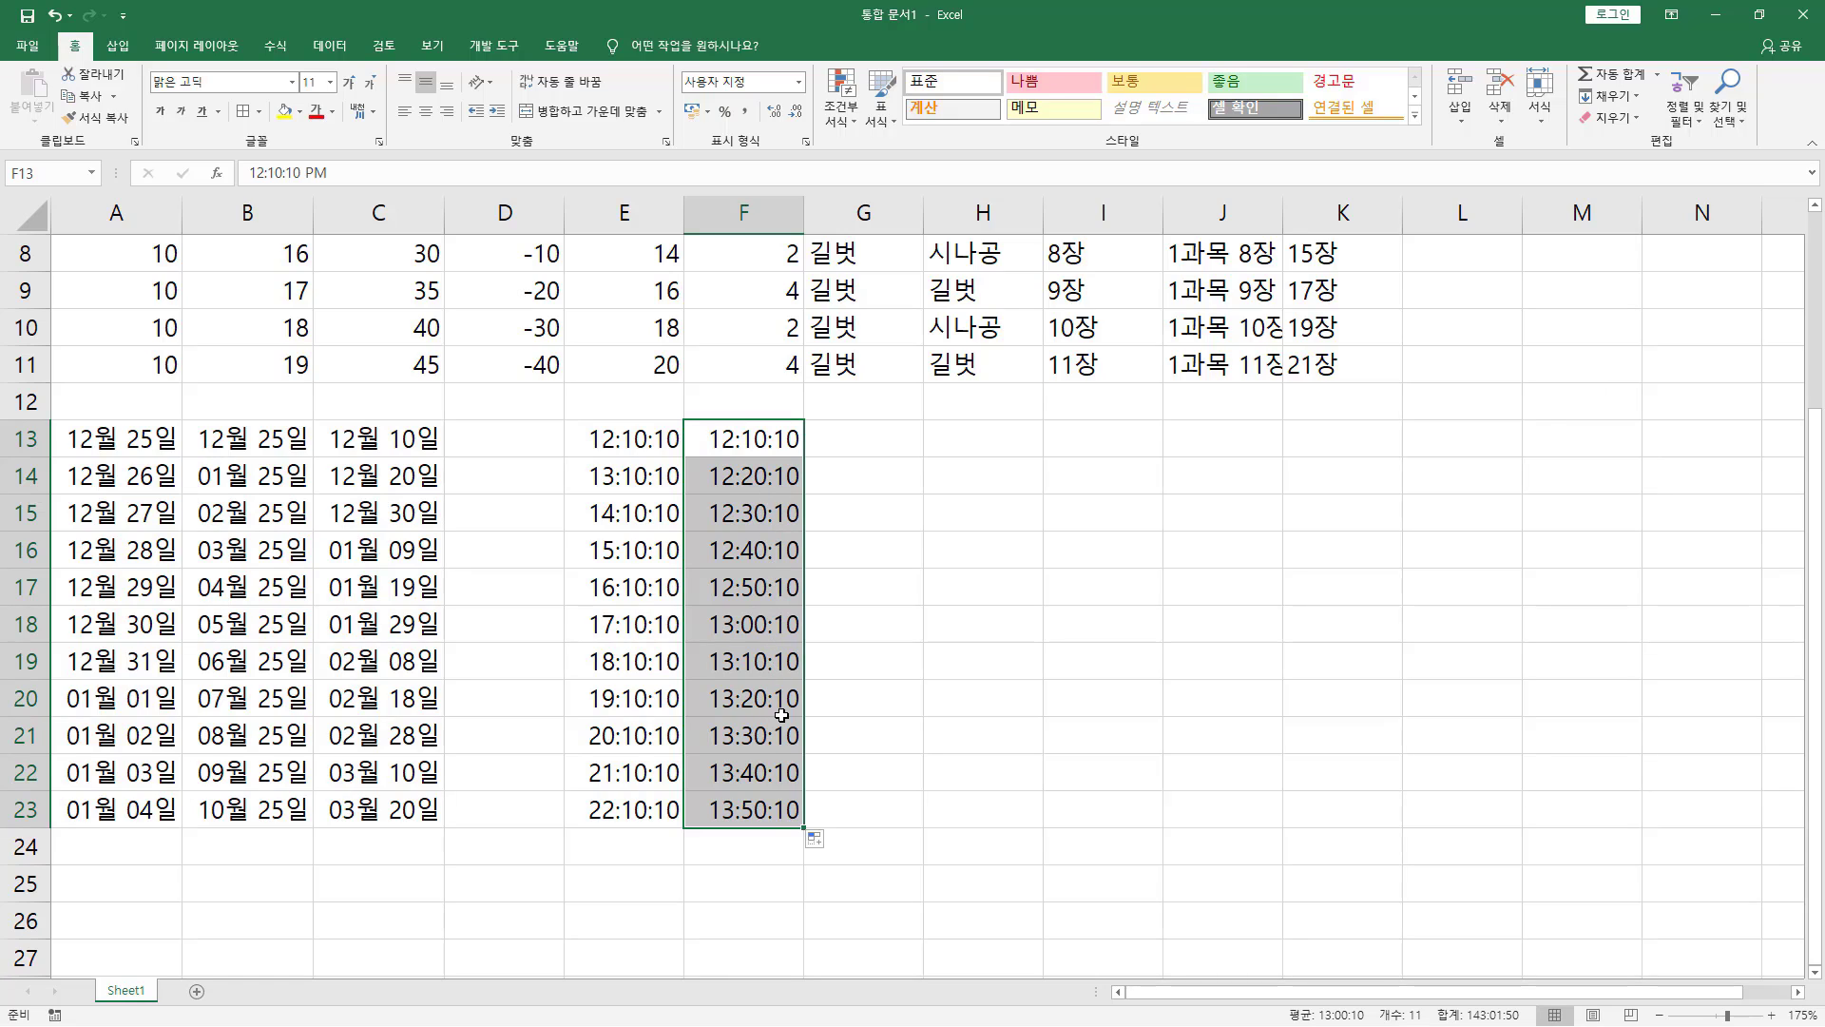
Step: Enter the times 12:10:10 in G13 and 12:10:20 in G14, and fill the pair down to G23
{"action": "left_click", "coordinate": [916, 425]}
{"action": "type", "text": "12:"}
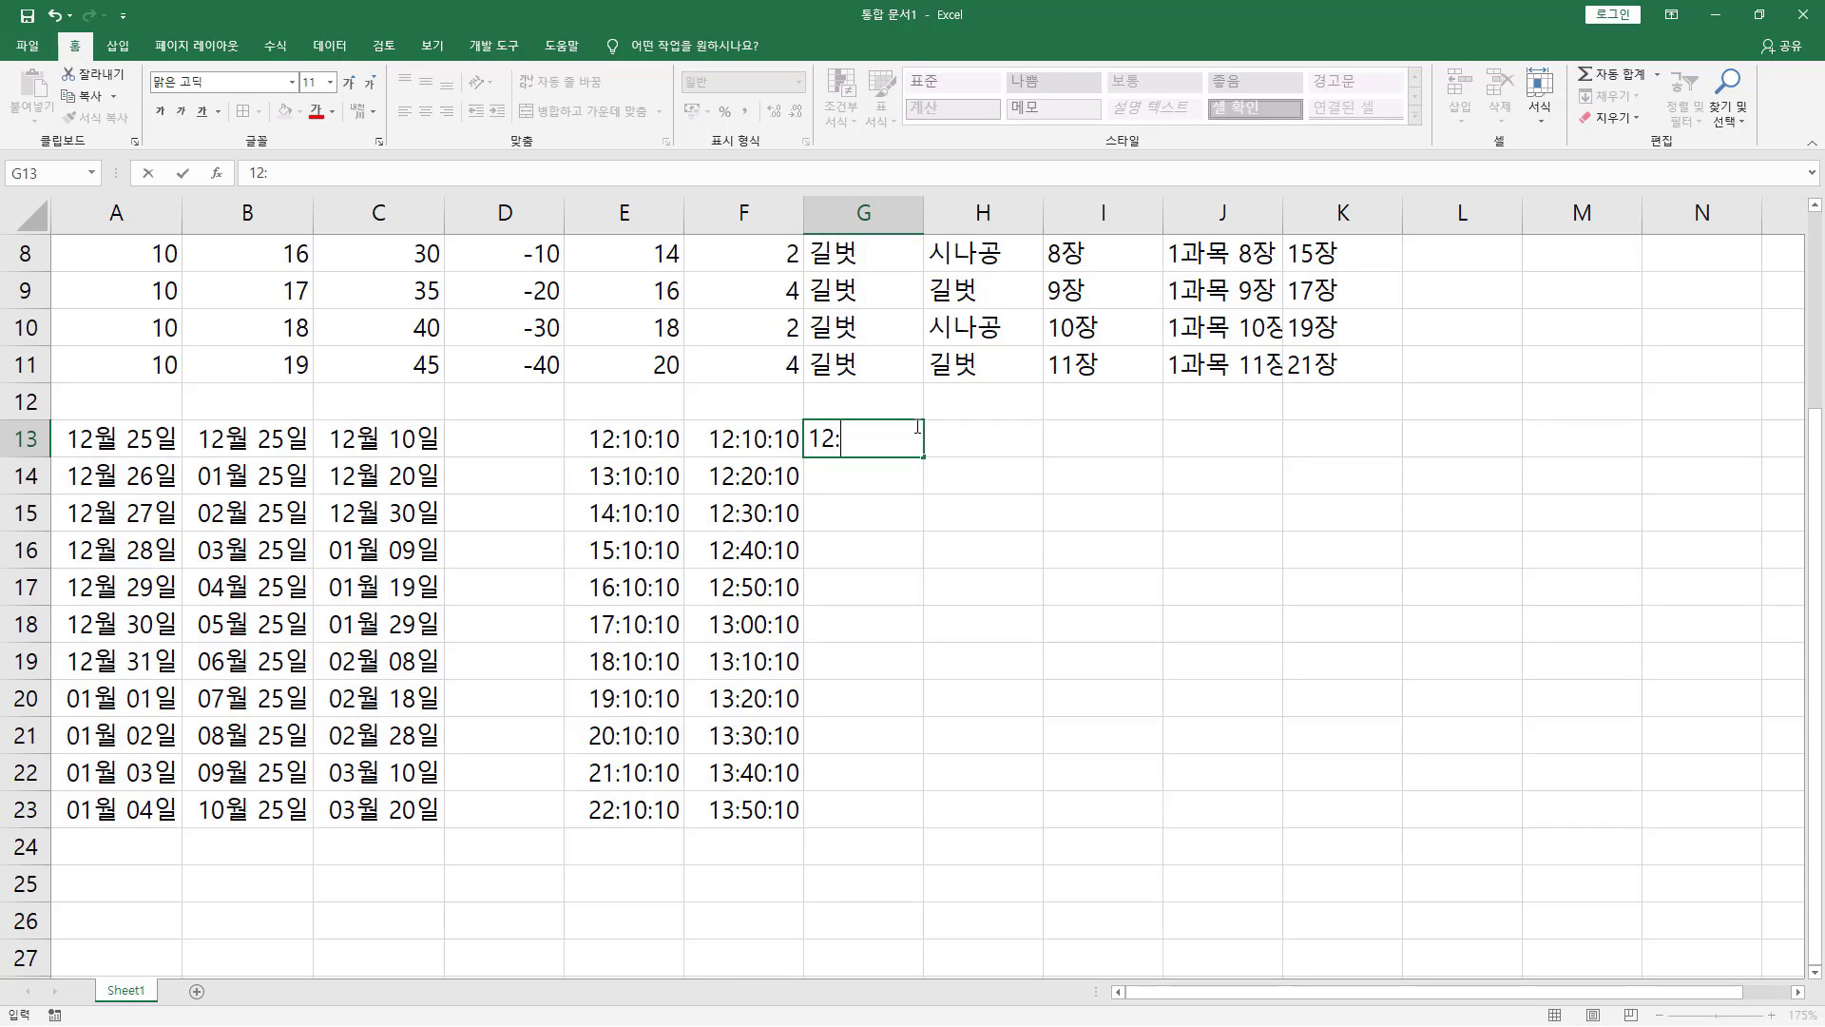
{"action": "type", "text": "10:10"}
{"action": "key", "text": "Return"}
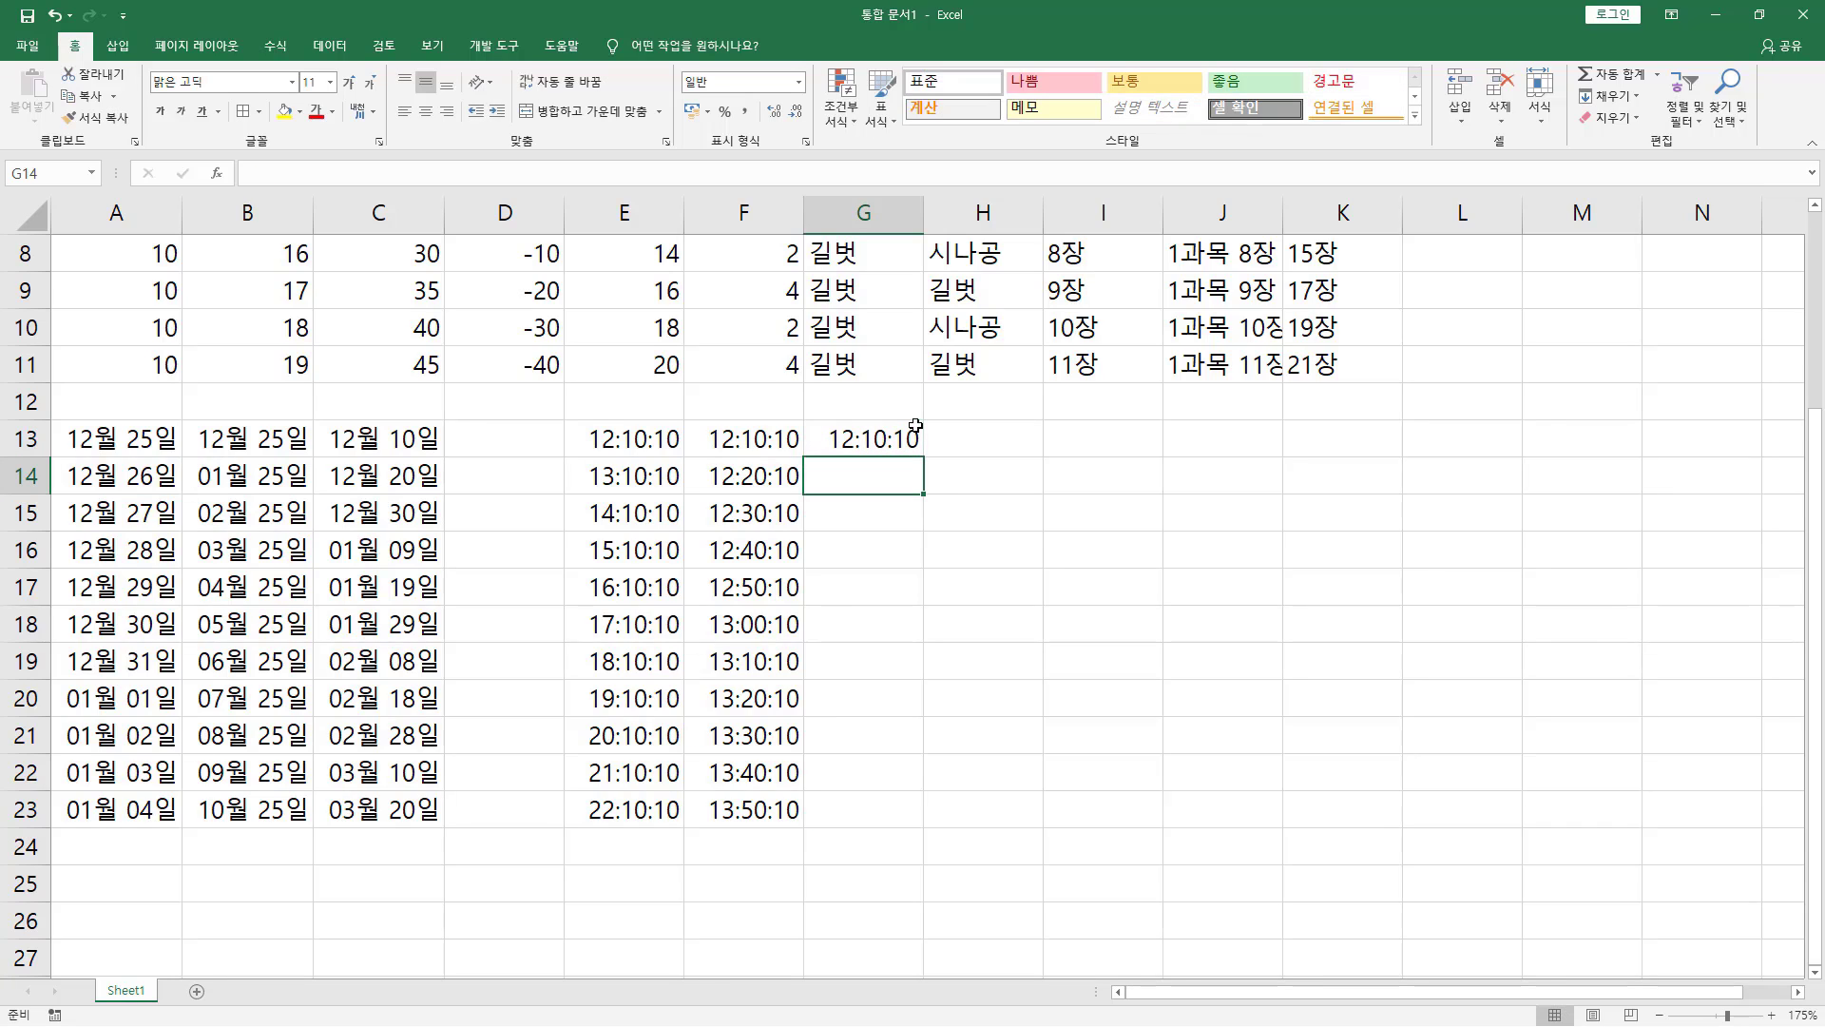
{"action": "type", "text": "12:"}
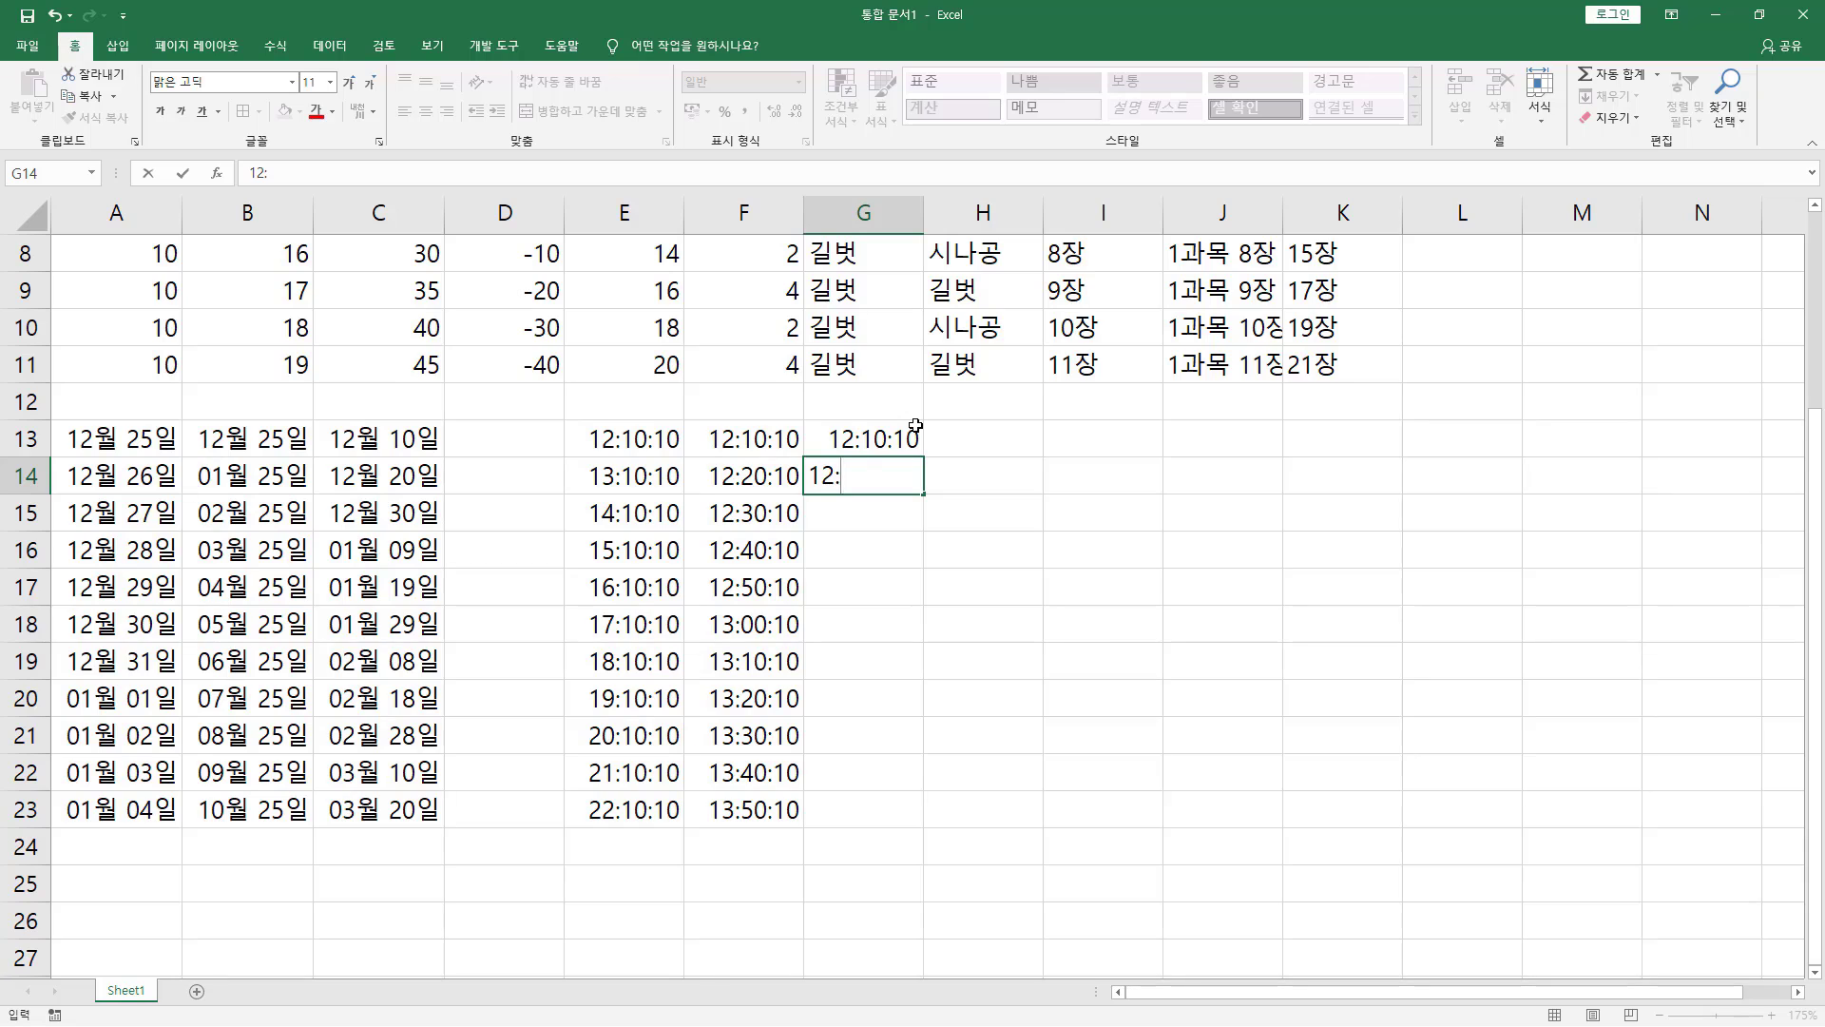
{"action": "type", "text": "10:20"}
{"action": "key", "text": "Return"}
{"action": "left_click_drag", "start_coordinate": [884, 440], "coordinate": [918, 823]}
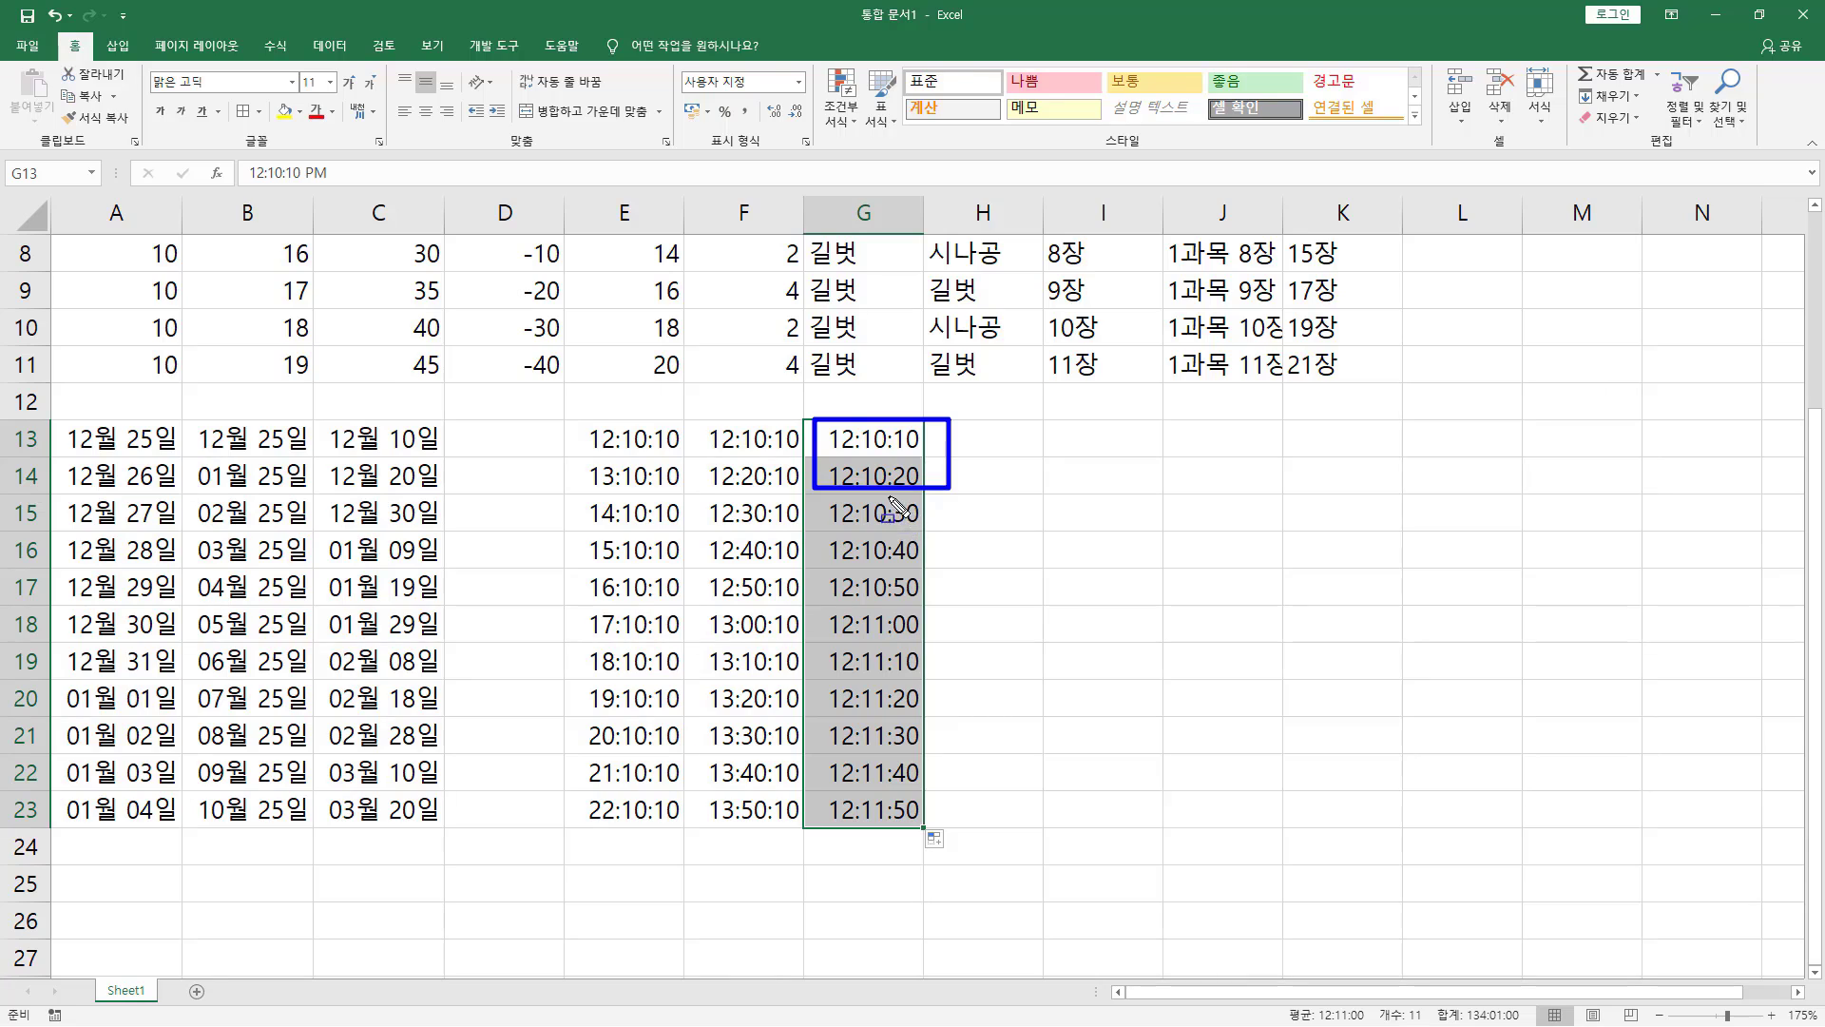
{"action": "left_click_drag", "start_coordinate": [889, 497], "coordinate": [925, 810]}
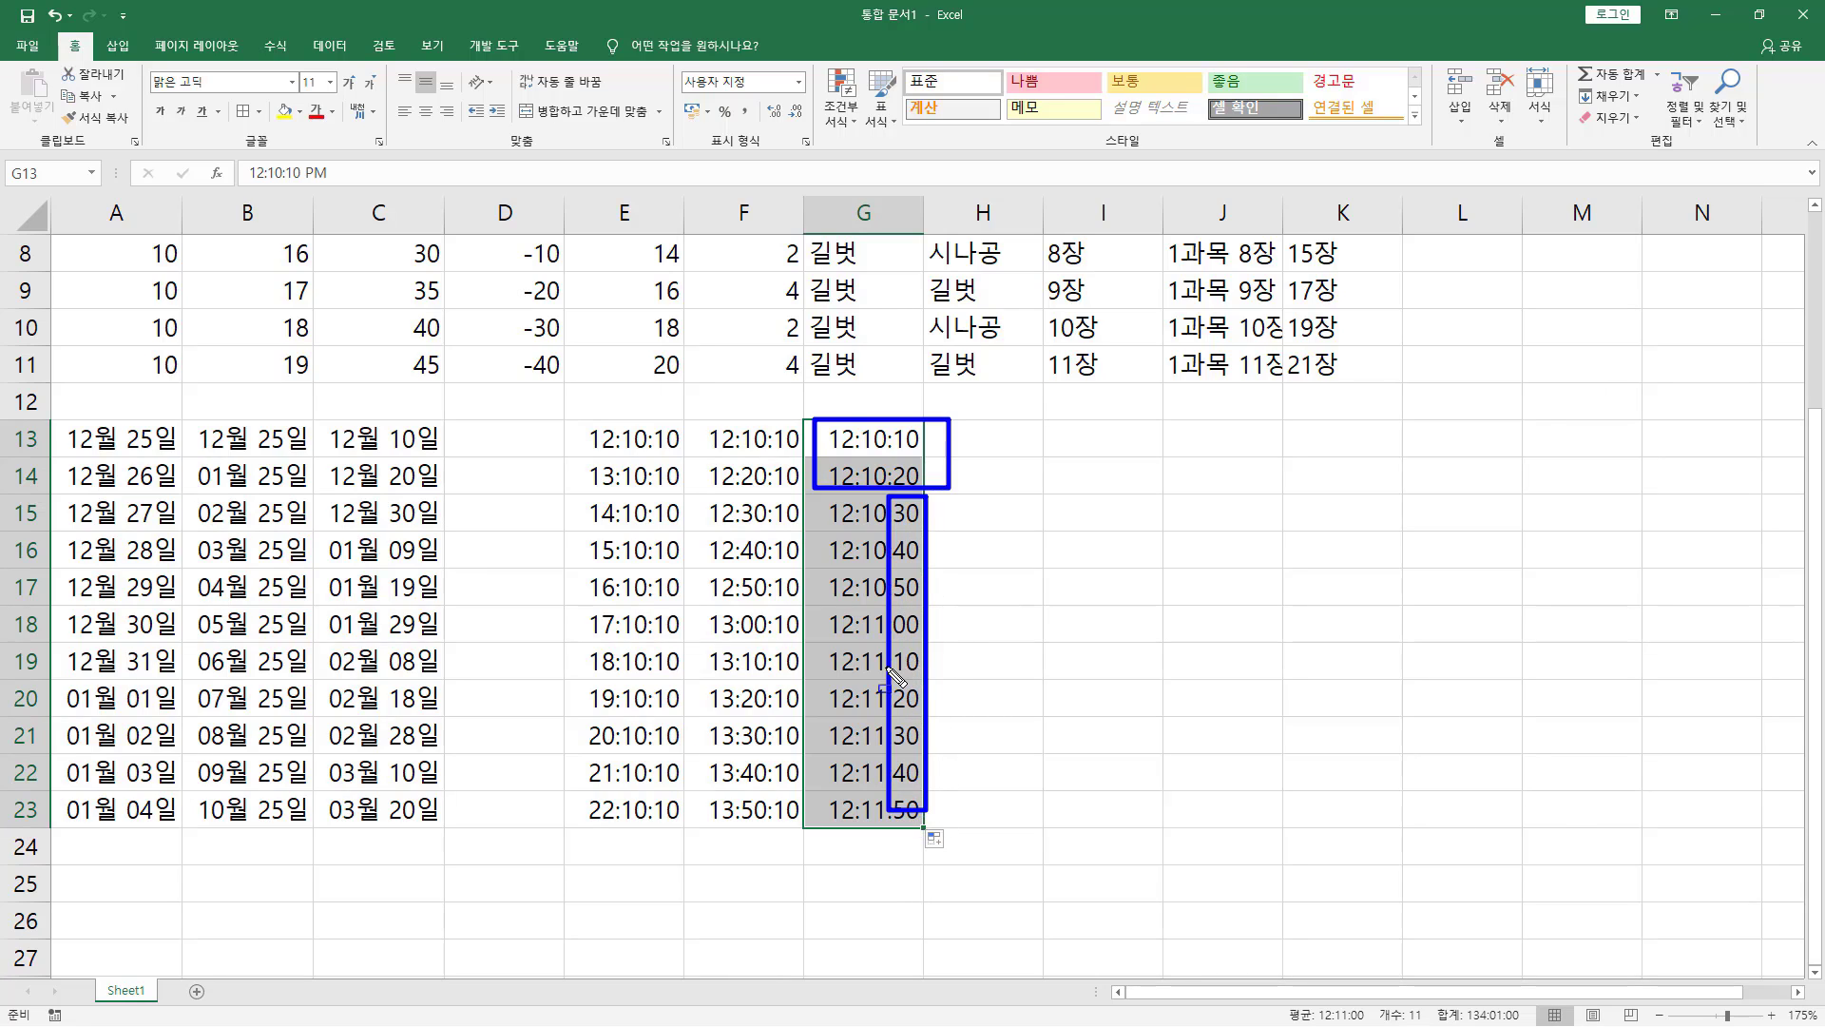
{"action": "key", "text": "Escape"}
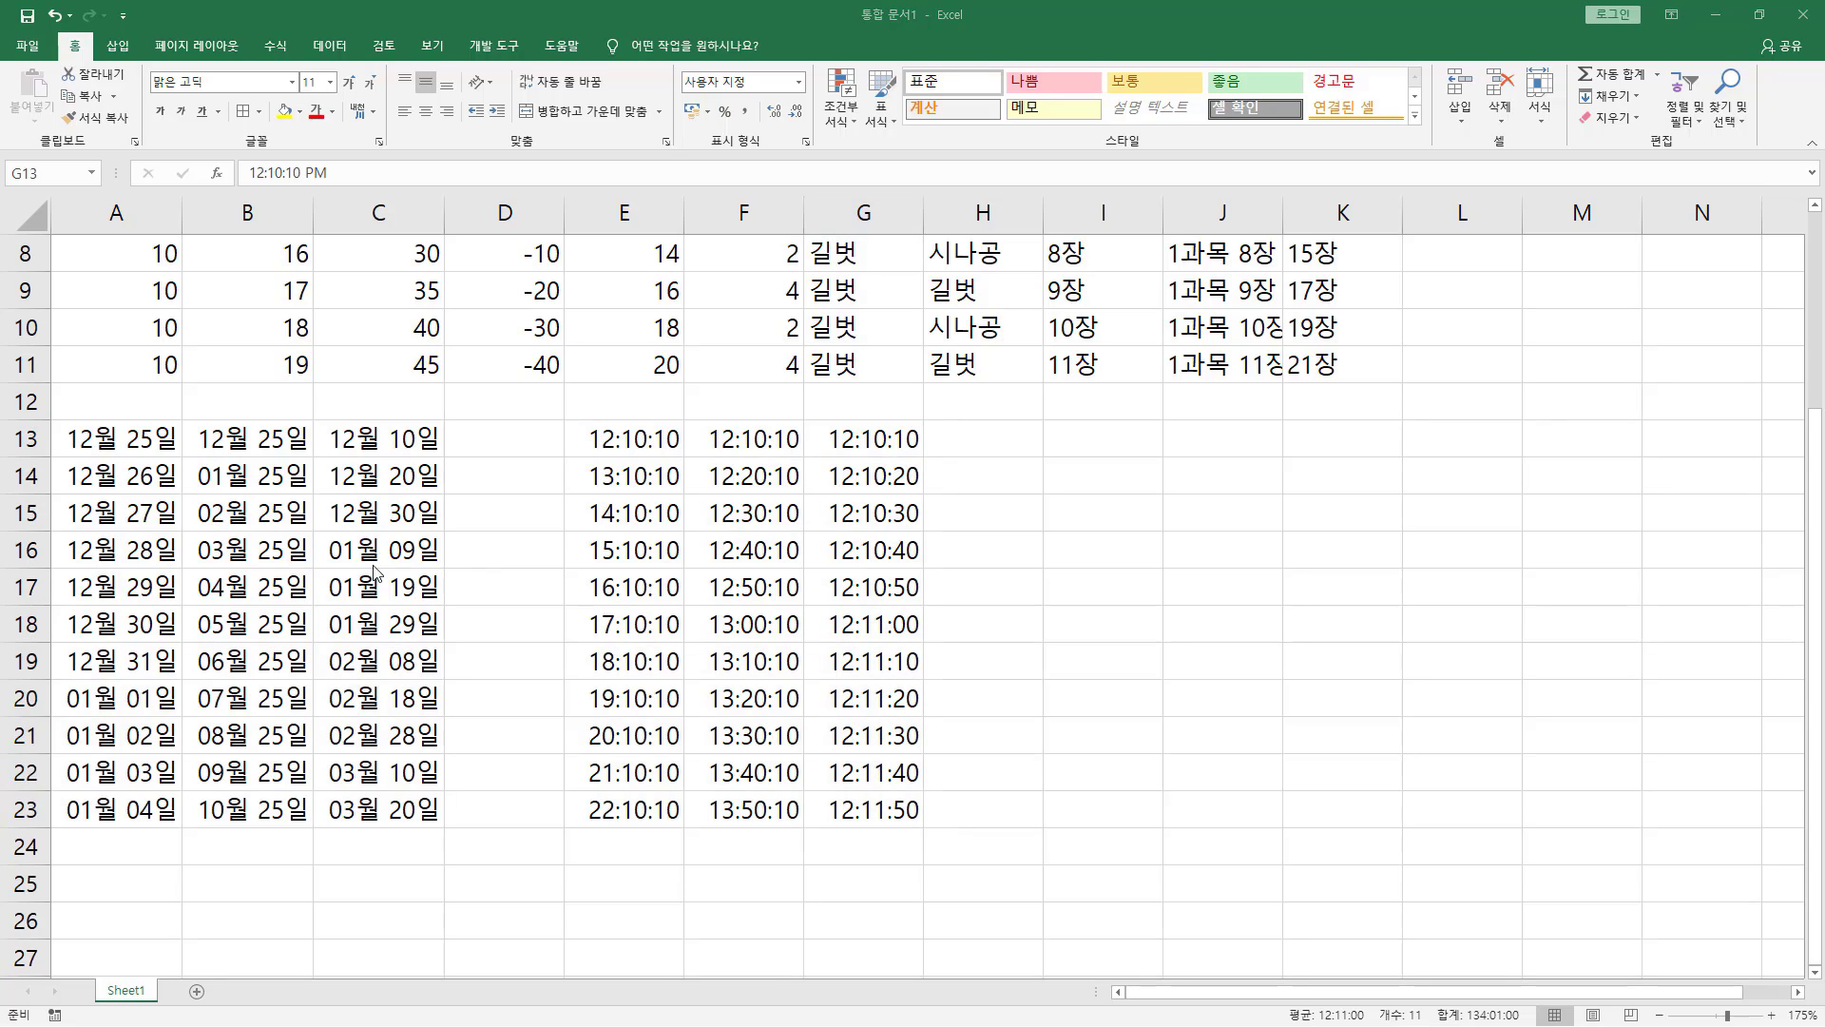
{"action": "mouse_move", "coordinate": [58, 421]}
{"action": "left_mouse_down"}
{"action": "mouse_move", "coordinate": [85, 447]}
{"action": "mouse_move", "coordinate": [182, 458]}
{"action": "mouse_move", "coordinate": [127, 519]}
{"action": "mouse_move", "coordinate": [182, 831]}
{"action": "left_mouse_up"}
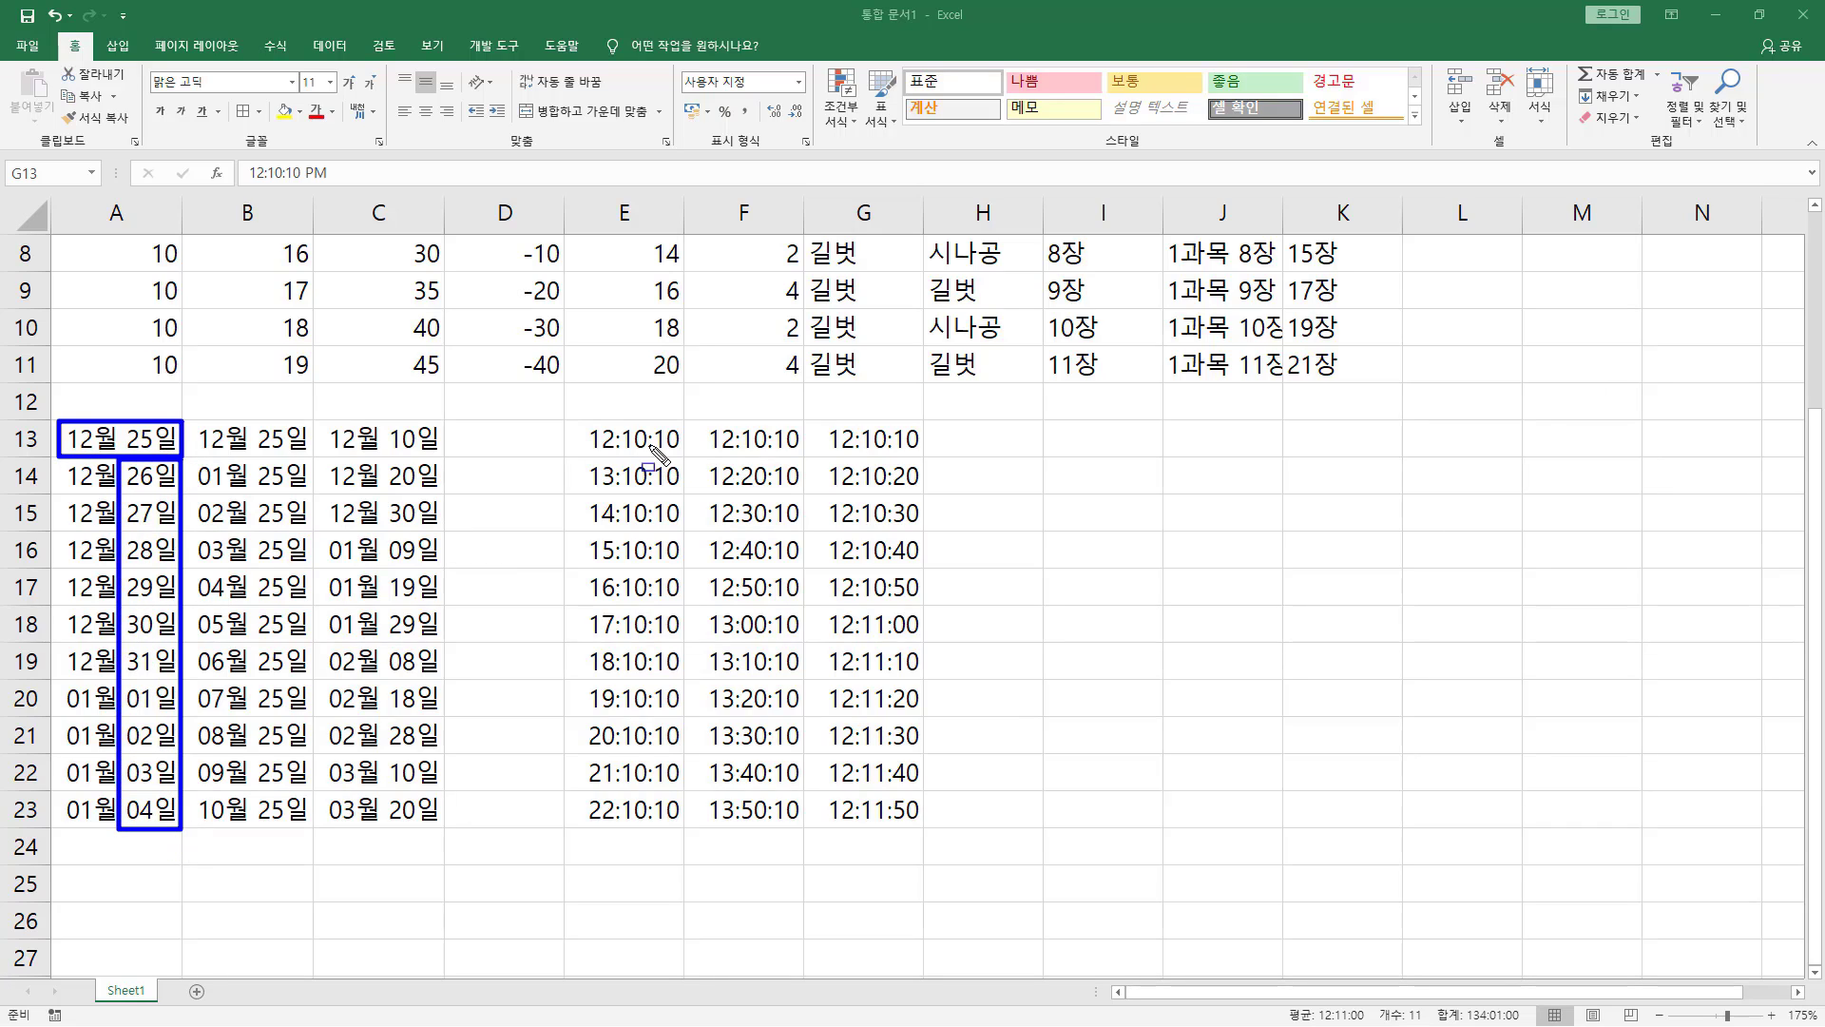
{"action": "mouse_move", "coordinate": [579, 421]}
{"action": "left_mouse_down"}
{"action": "mouse_move", "coordinate": [683, 457]}
{"action": "mouse_move", "coordinate": [595, 472]}
{"action": "mouse_move", "coordinate": [615, 852]}
{"action": "mouse_move", "coordinate": [627, 832]}
{"action": "left_mouse_up"}
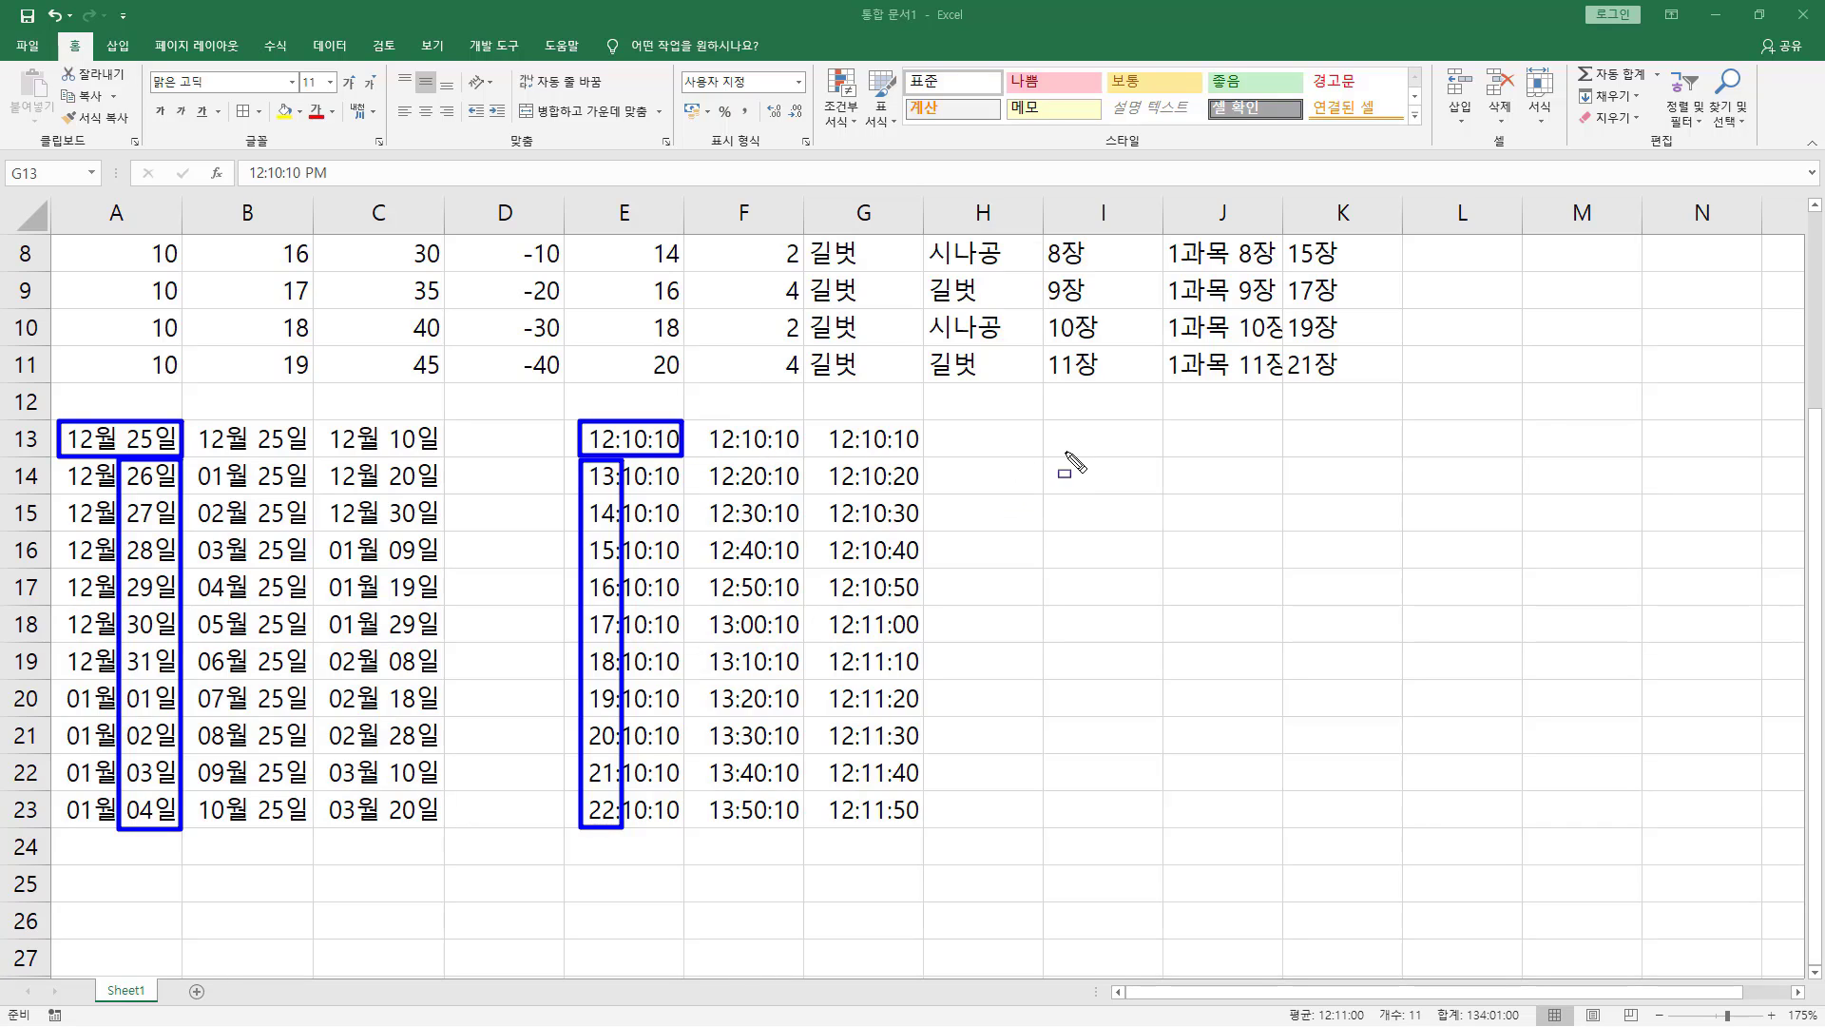
{"action": "key", "text": "Escape"}
{"action": "key", "text": "F2"}
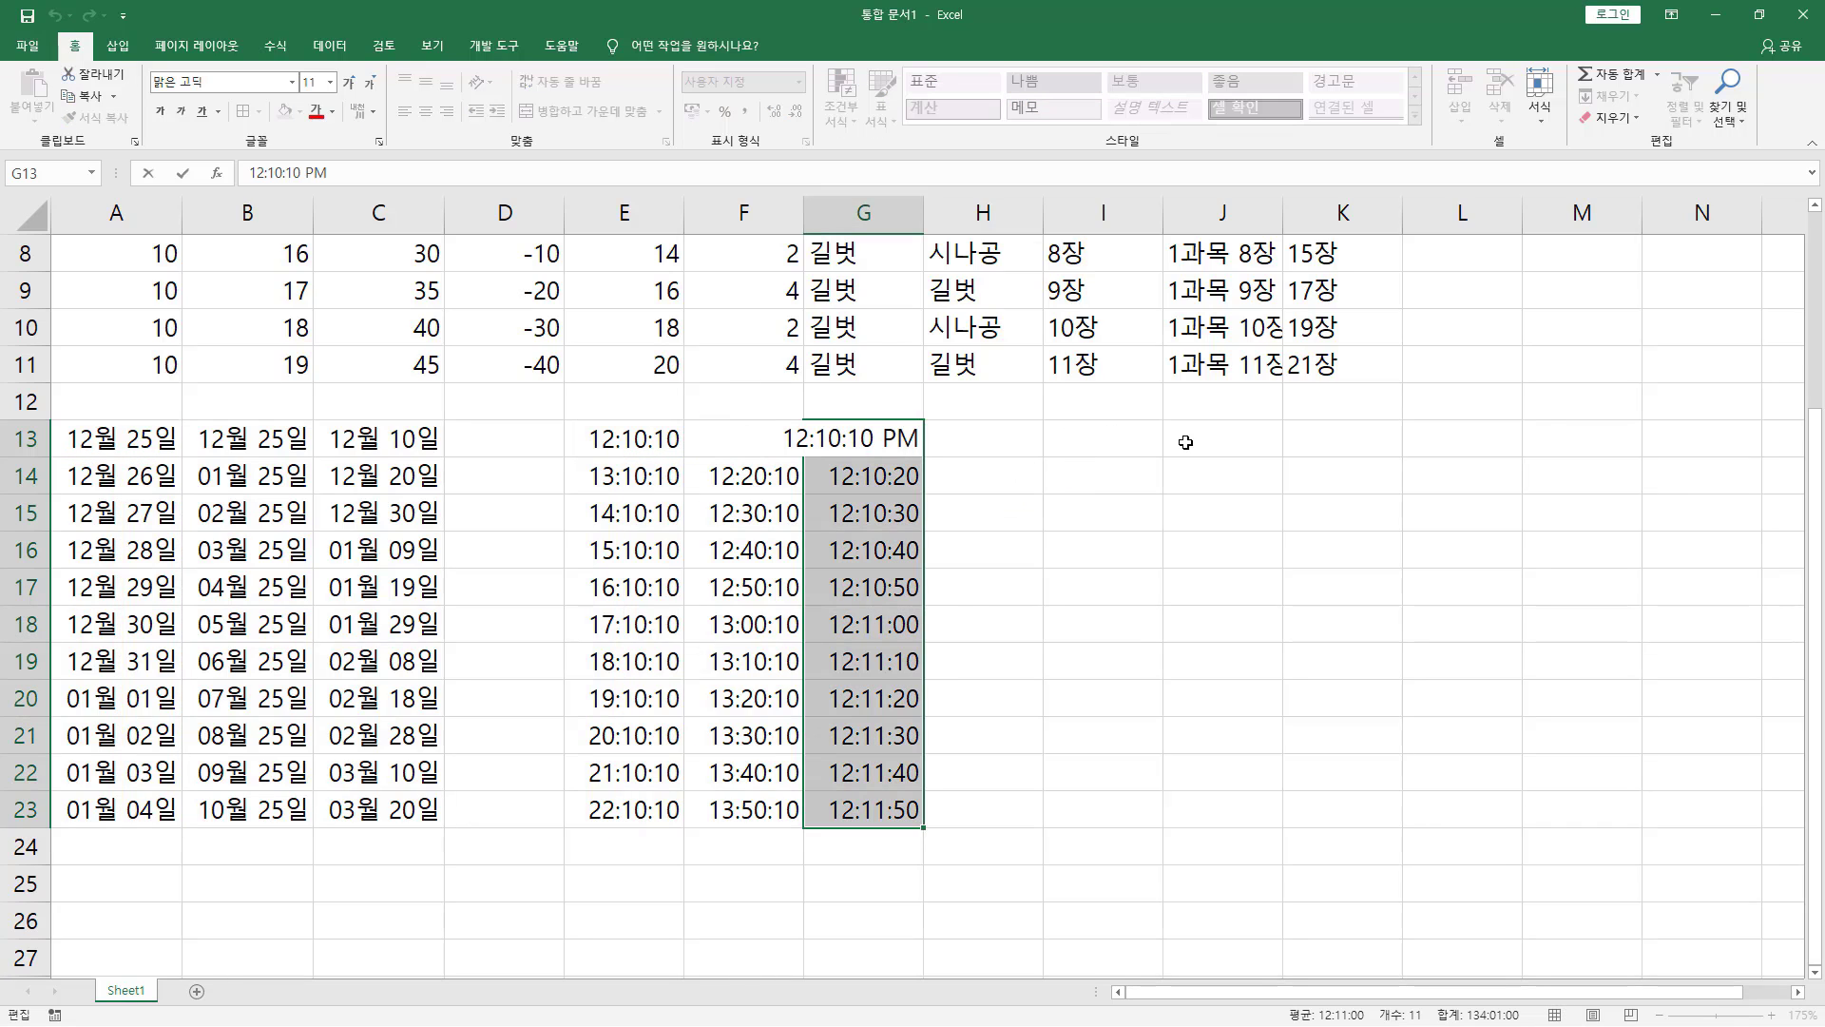
{"action": "left_click_drag", "start_coordinate": [1185, 442], "coordinate": [1140, 433]}
Step: Enter the quarter label 1사분기 in I13 and fill it down to I23
{"action": "left_click", "coordinate": [1119, 440]}
{"action": "type", "text": "1"}
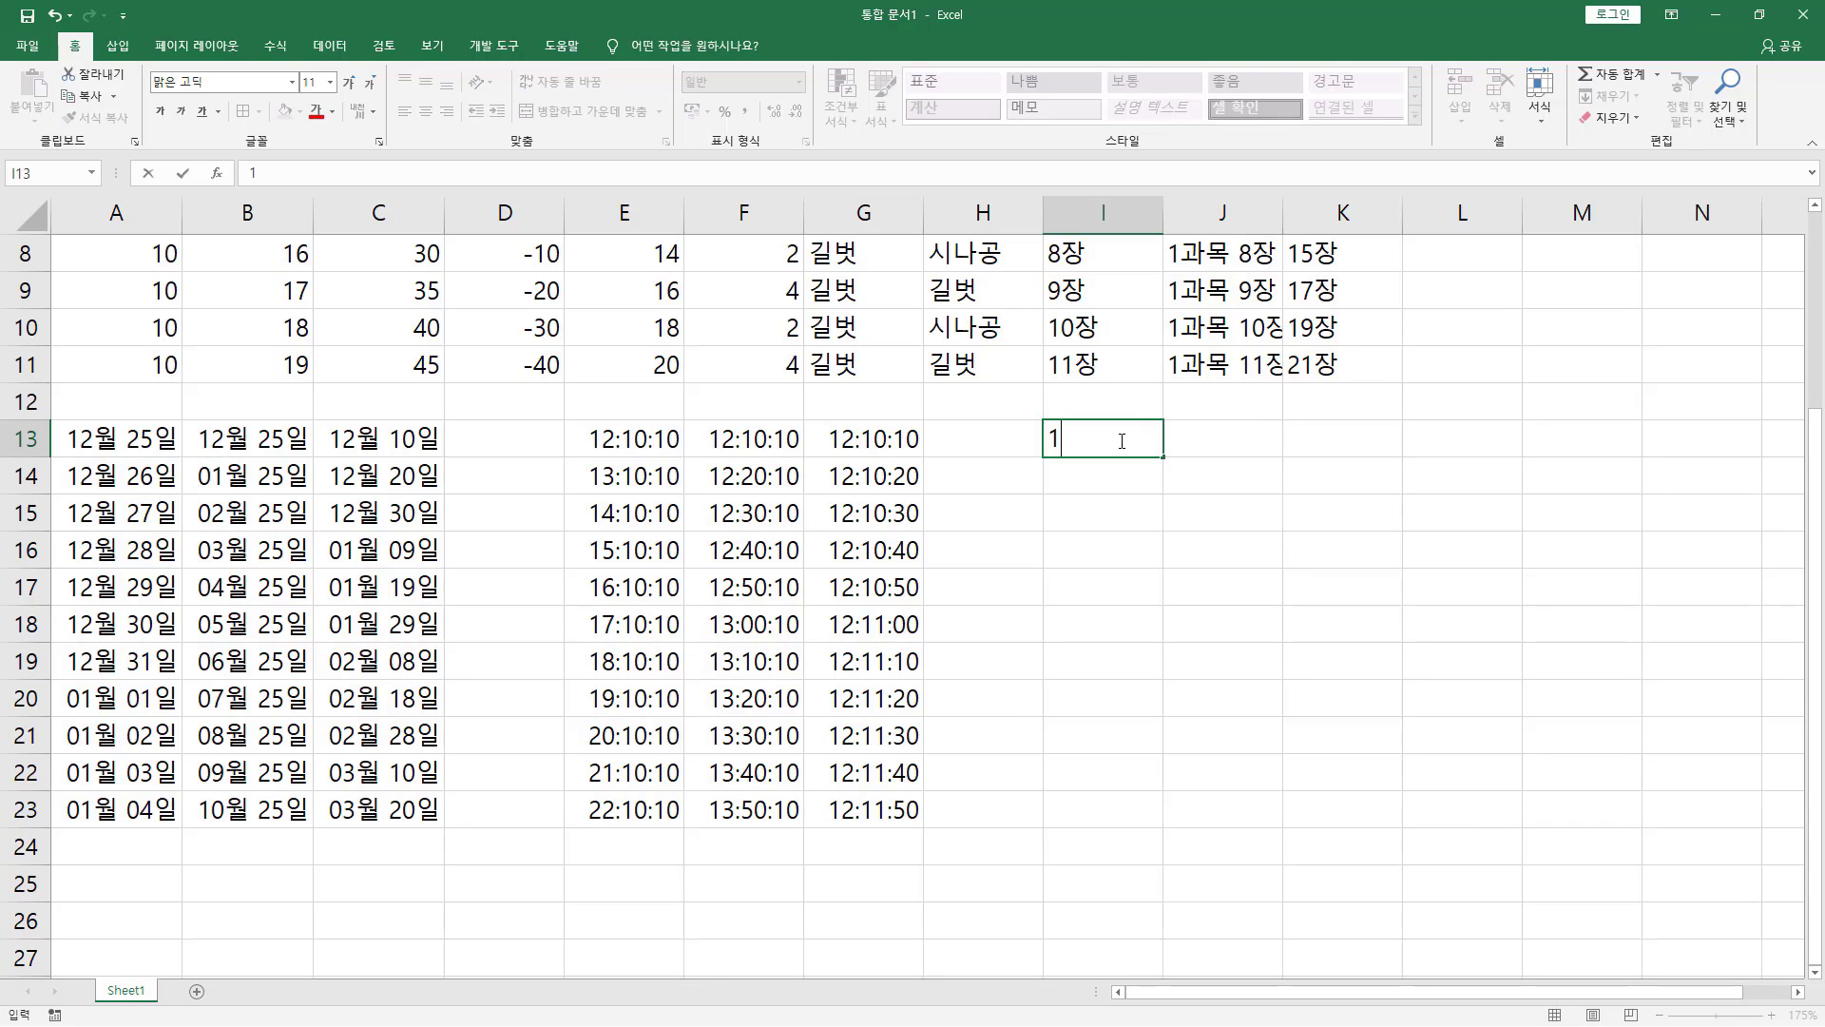
{"action": "type", "text": "사분기"}
{"action": "key", "text": "Return"}
{"action": "left_click", "coordinate": [1122, 439]}
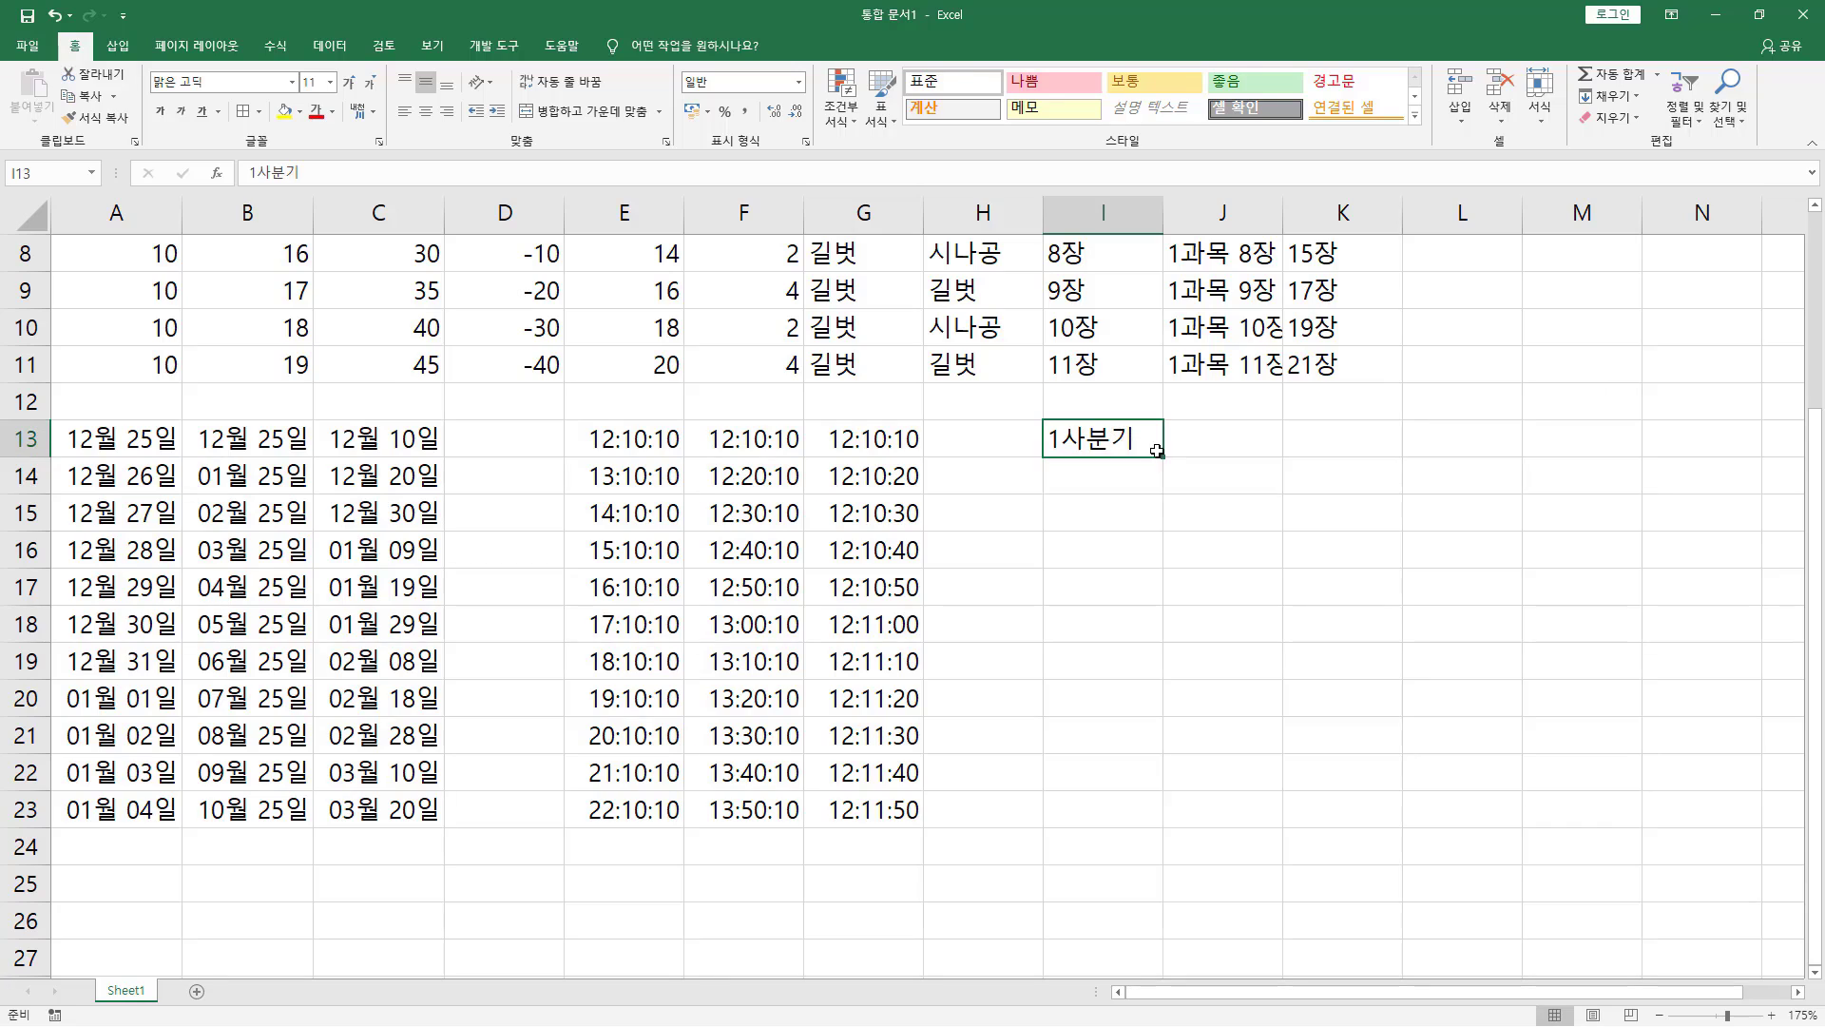
{"action": "left_click_drag", "start_coordinate": [1162, 455], "coordinate": [1170, 735]}
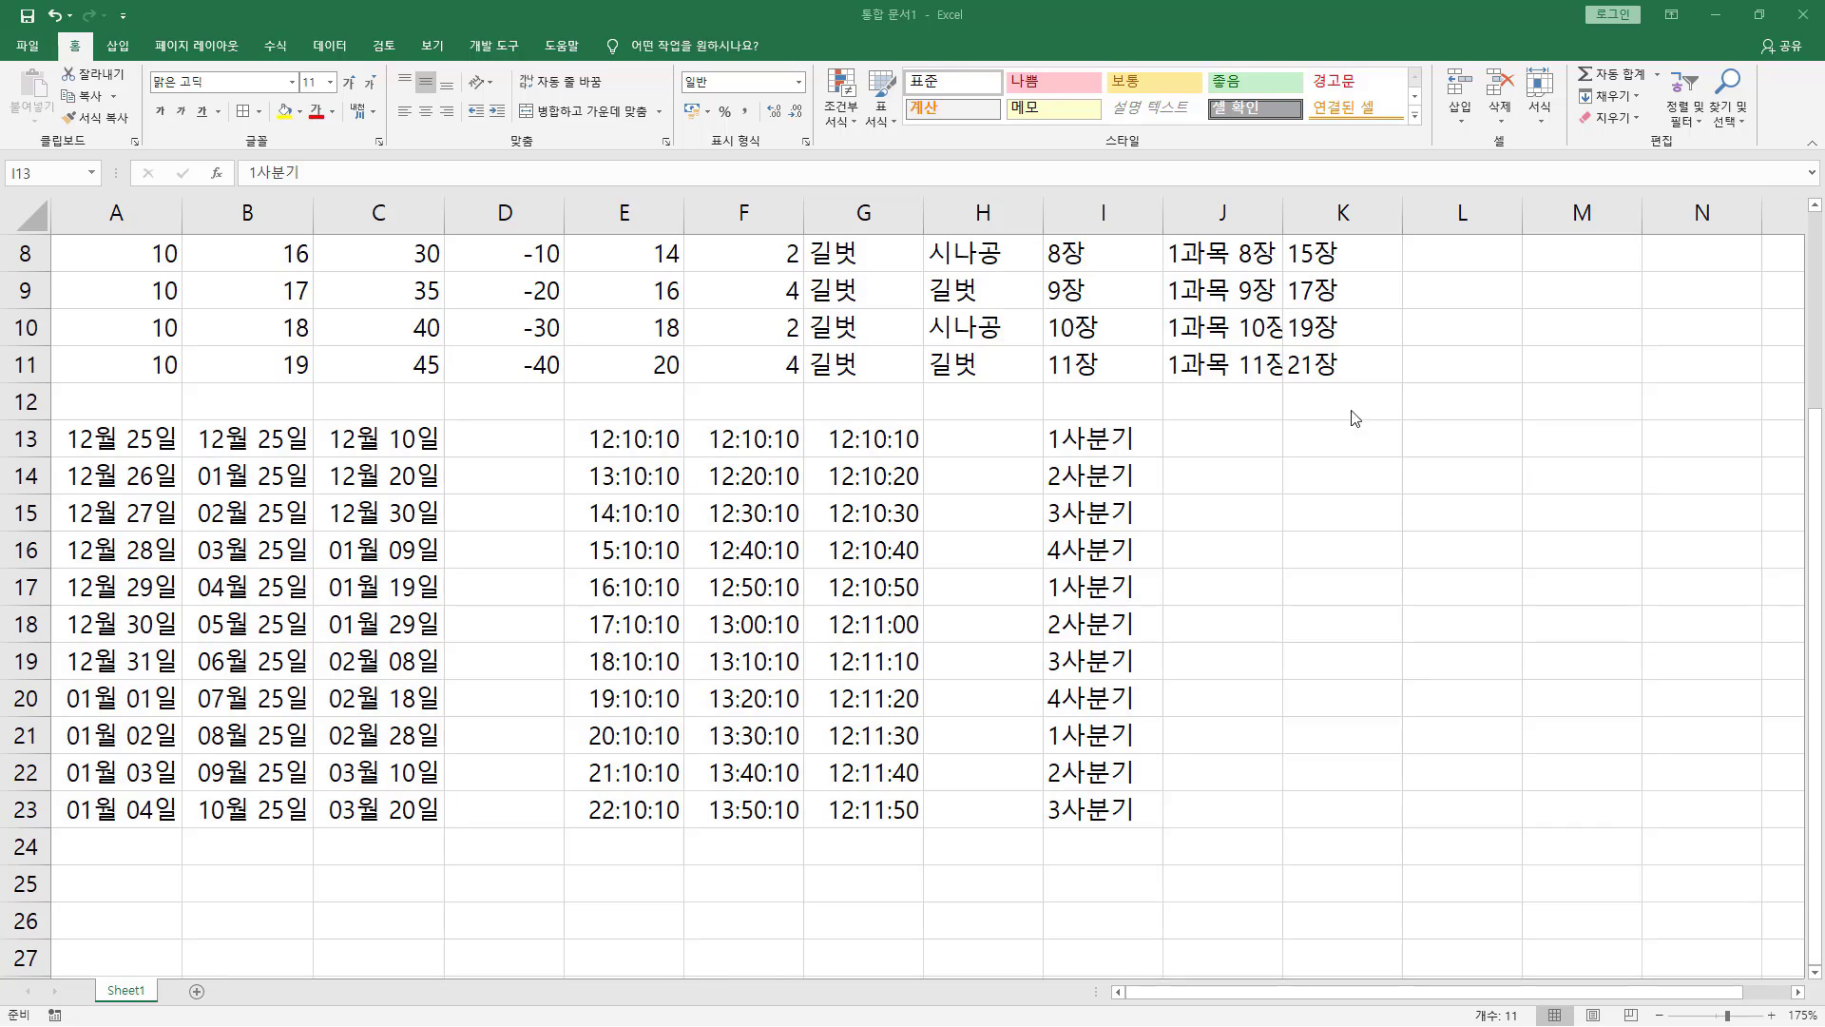
Step: Enter 갑 in J13 and fill it down to J23 as a series
{"action": "left_click", "coordinate": [1223, 439]}
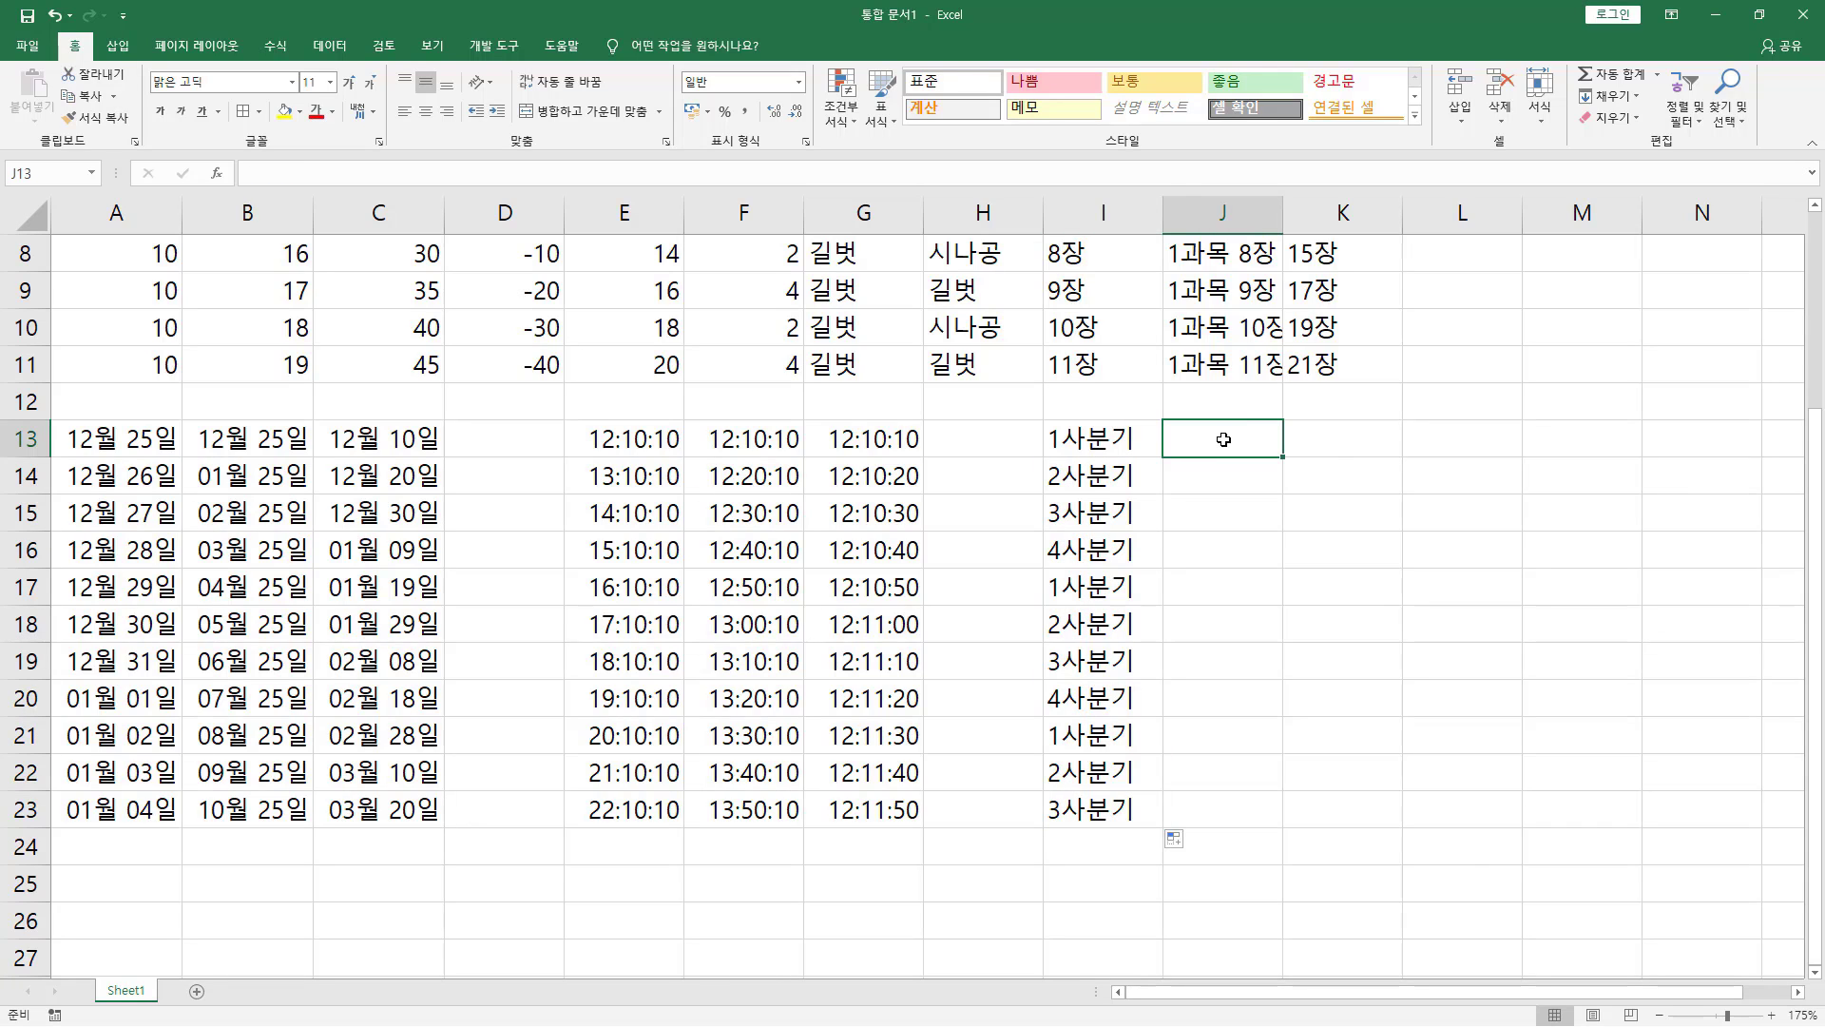
{"action": "type", "text": "갑"}
{"action": "key", "text": "Return"}
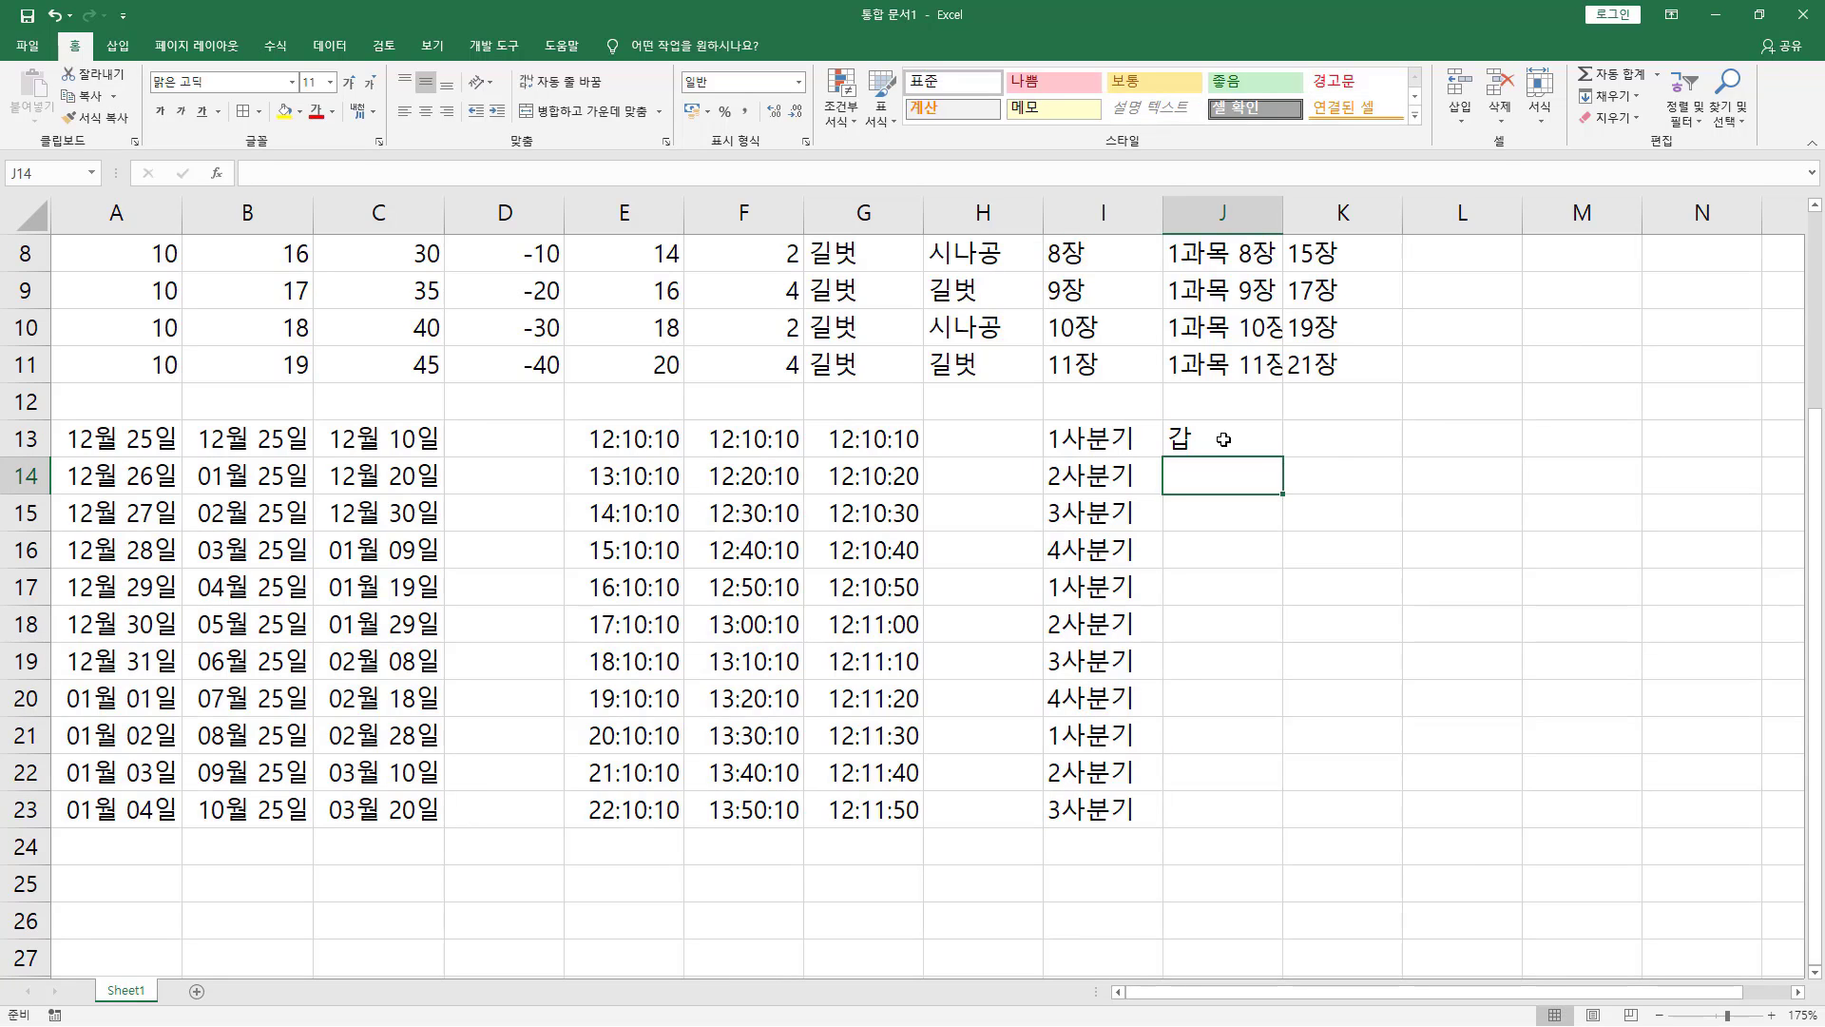
{"action": "left_click", "coordinate": [1223, 439]}
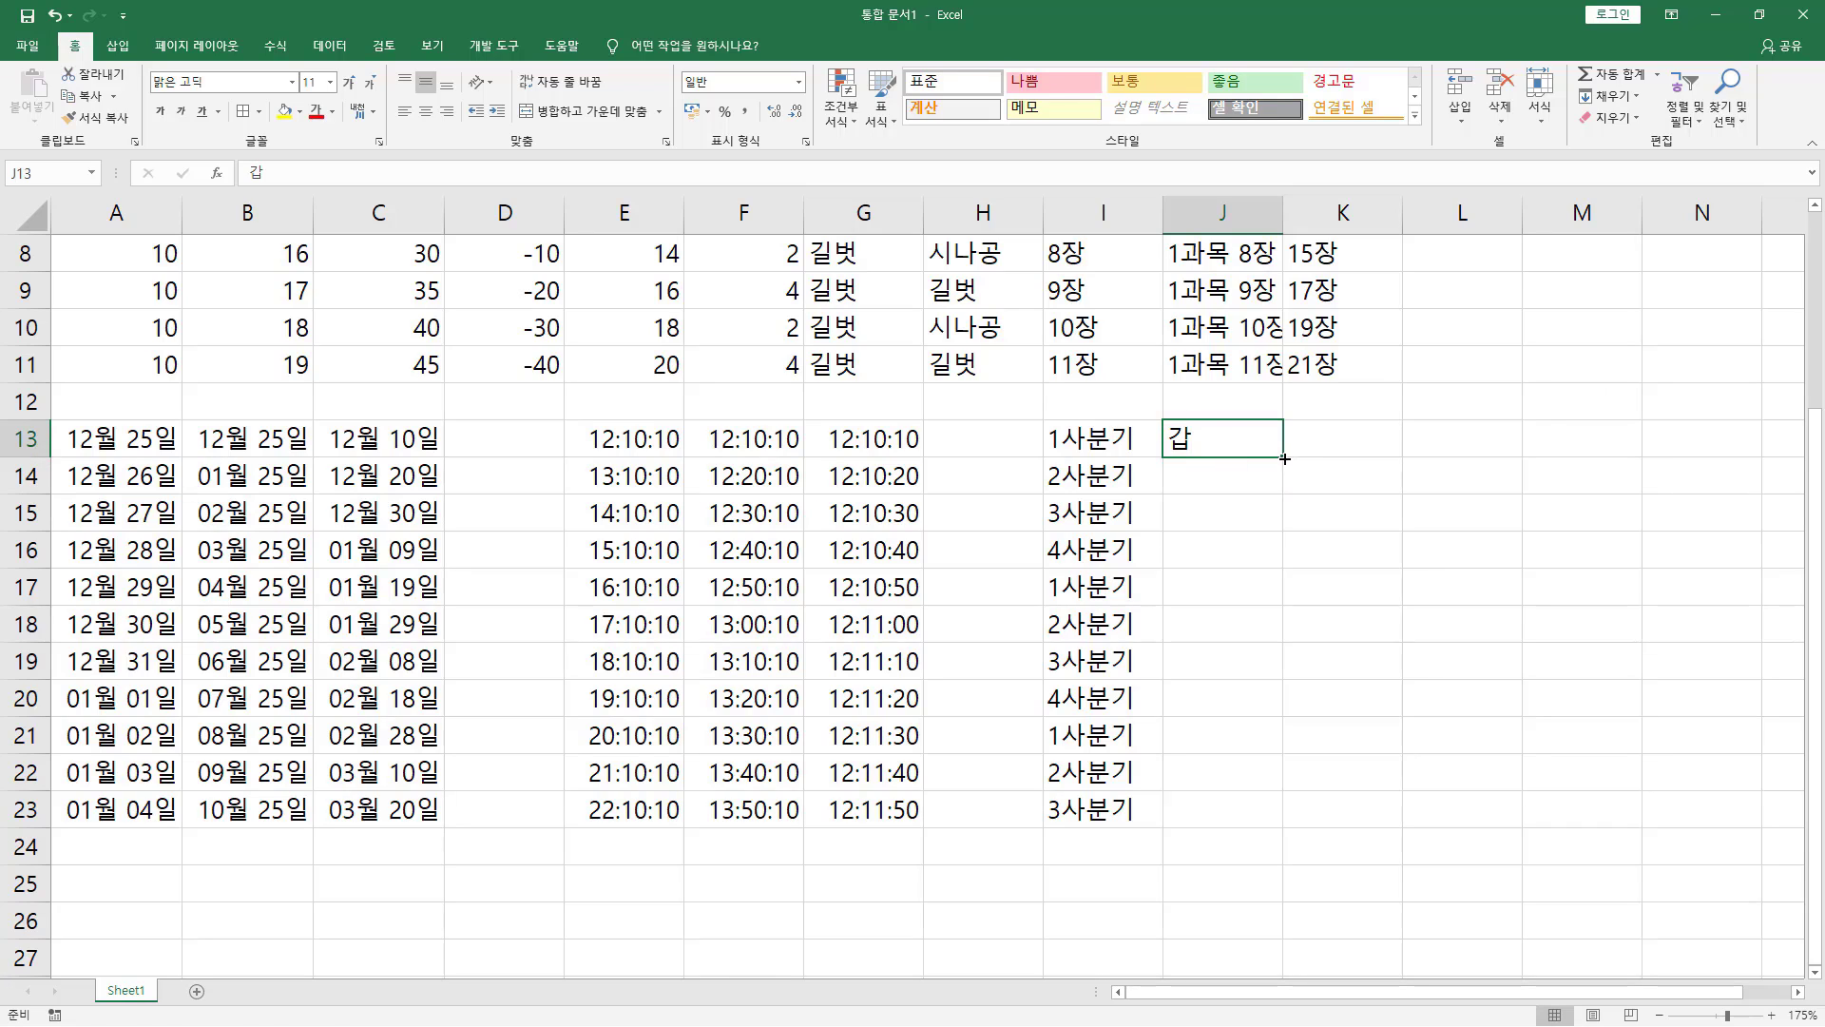
{"action": "left_click_drag", "start_coordinate": [1284, 459], "coordinate": [1284, 819]}
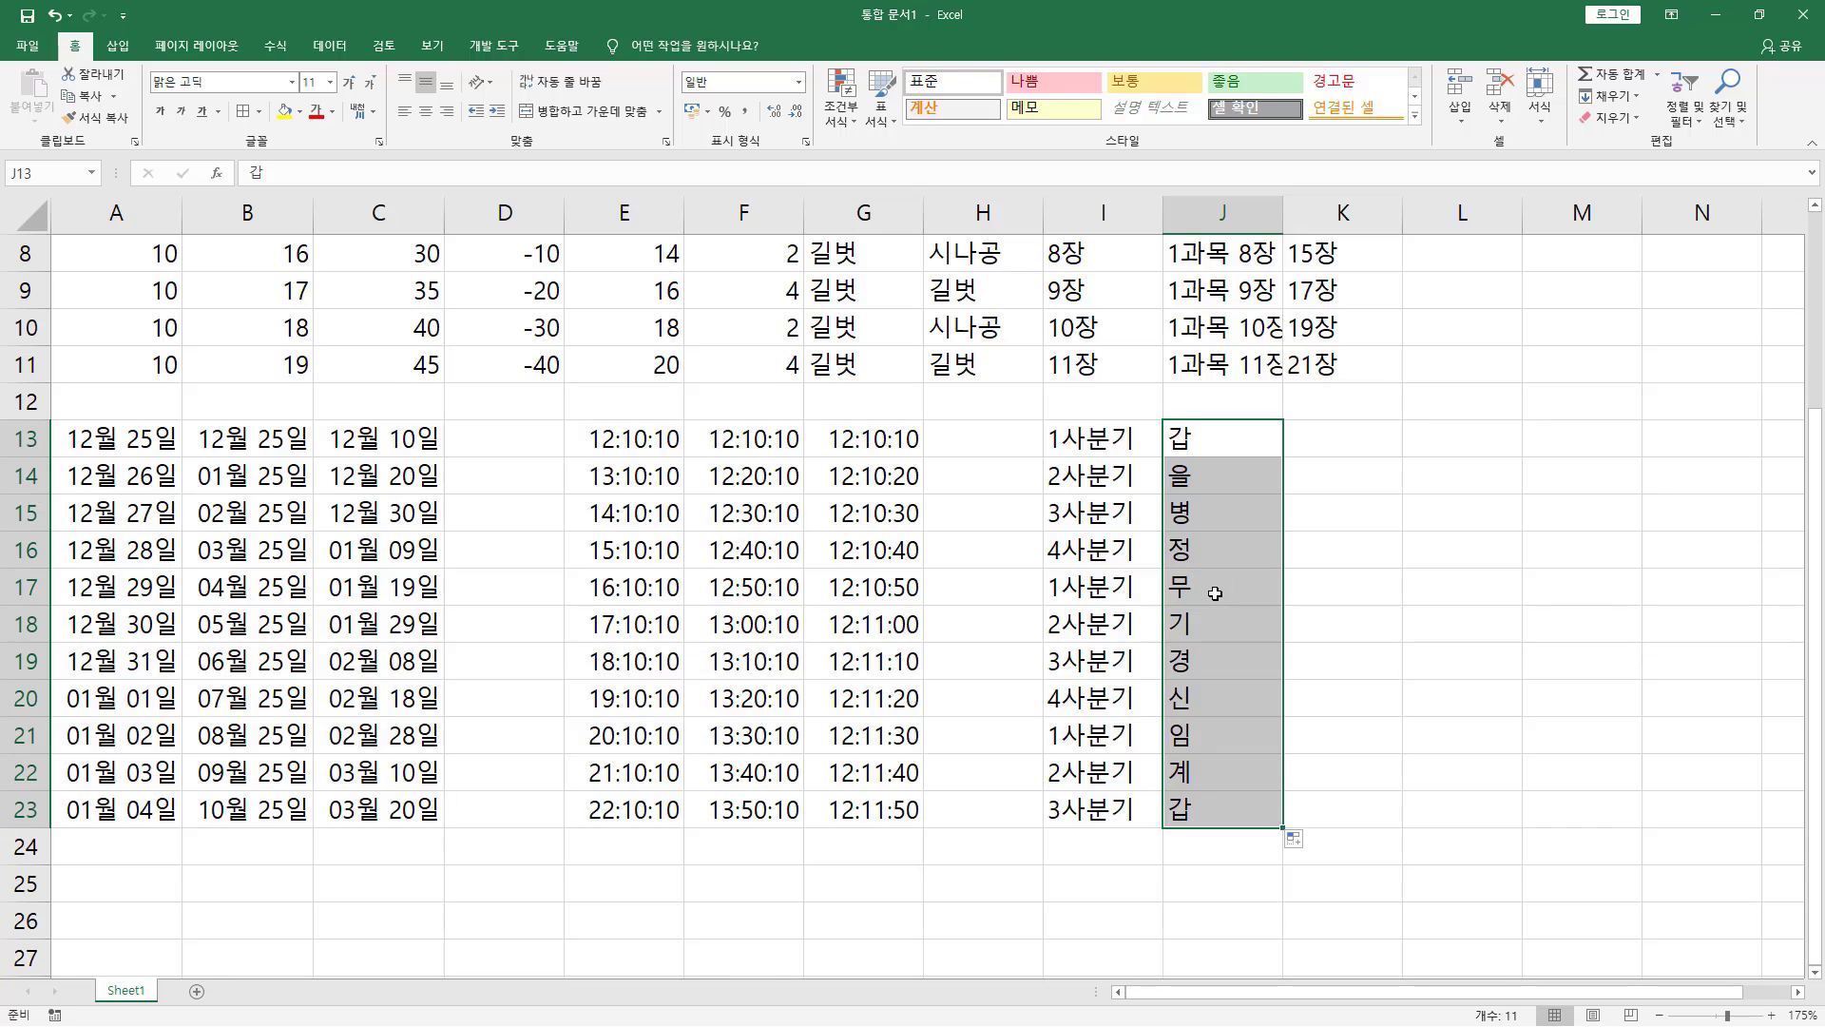
Step: Enter 자 in K13 and fill it down to K23 as a series
{"action": "left_click", "coordinate": [1319, 435]}
{"action": "type", "text": "자"}
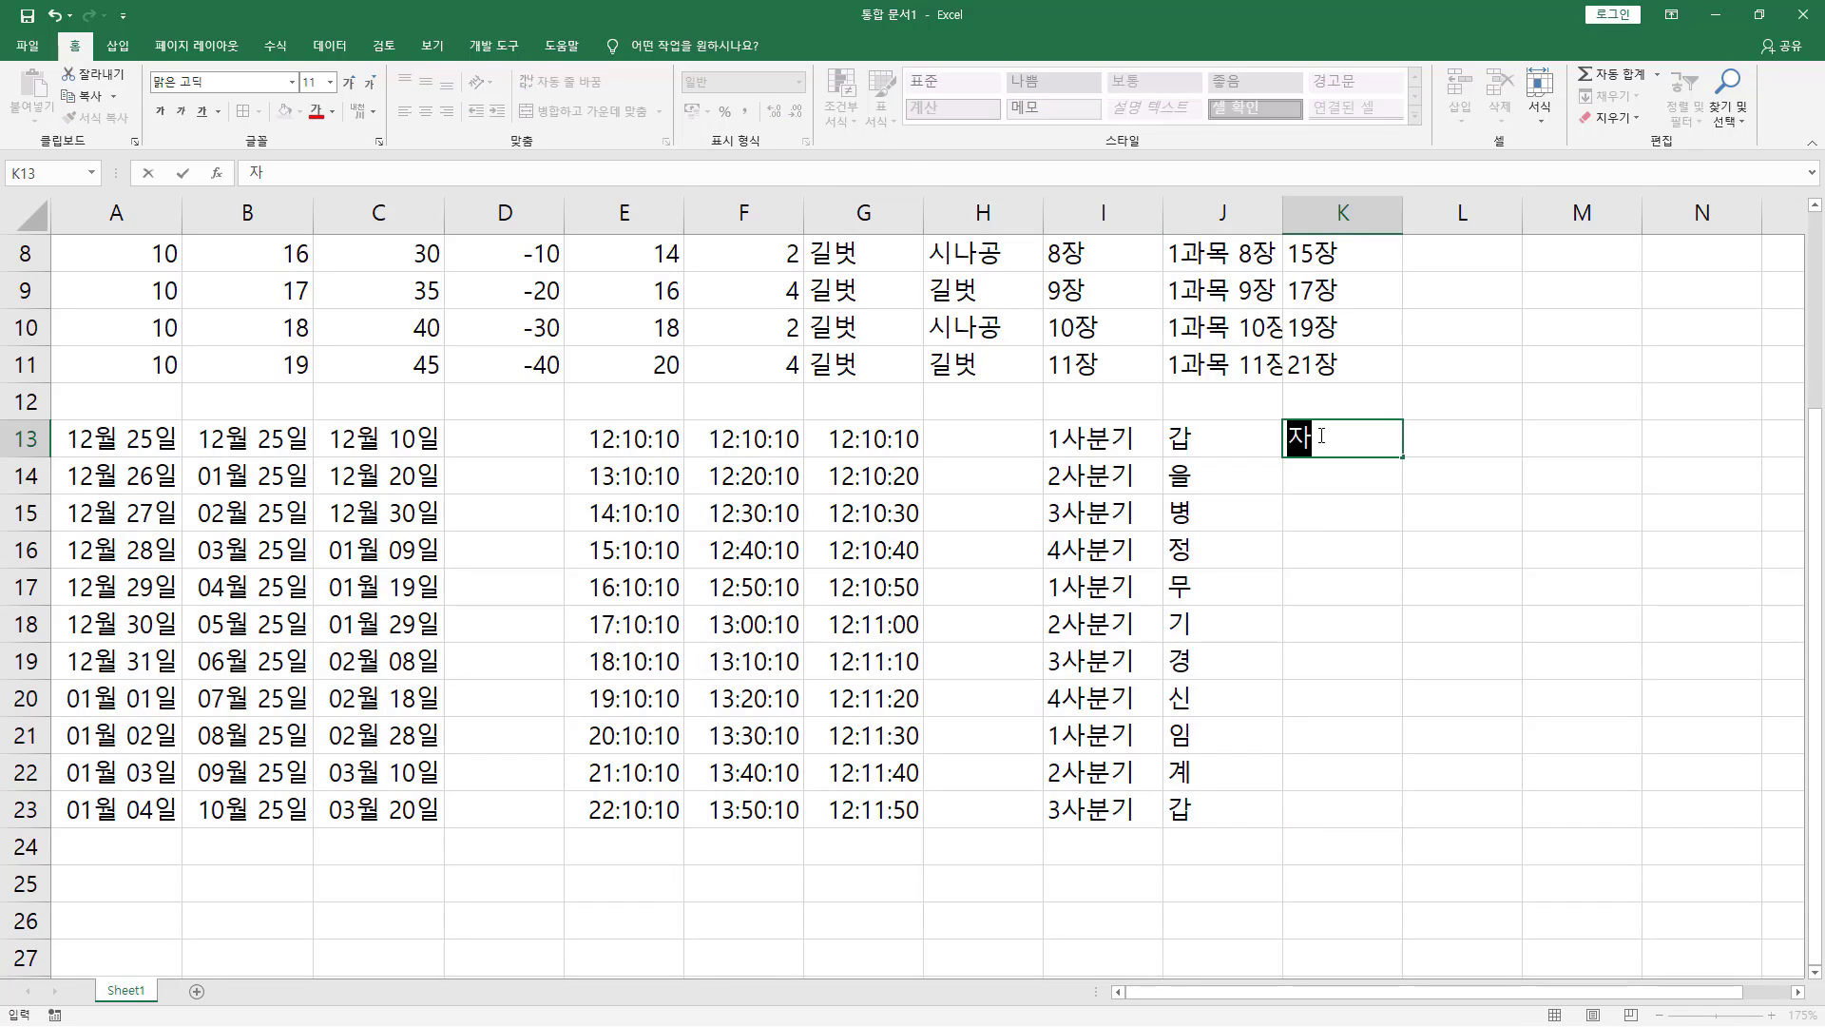
{"action": "key", "text": "Return"}
{"action": "left_click", "coordinate": [1320, 434]}
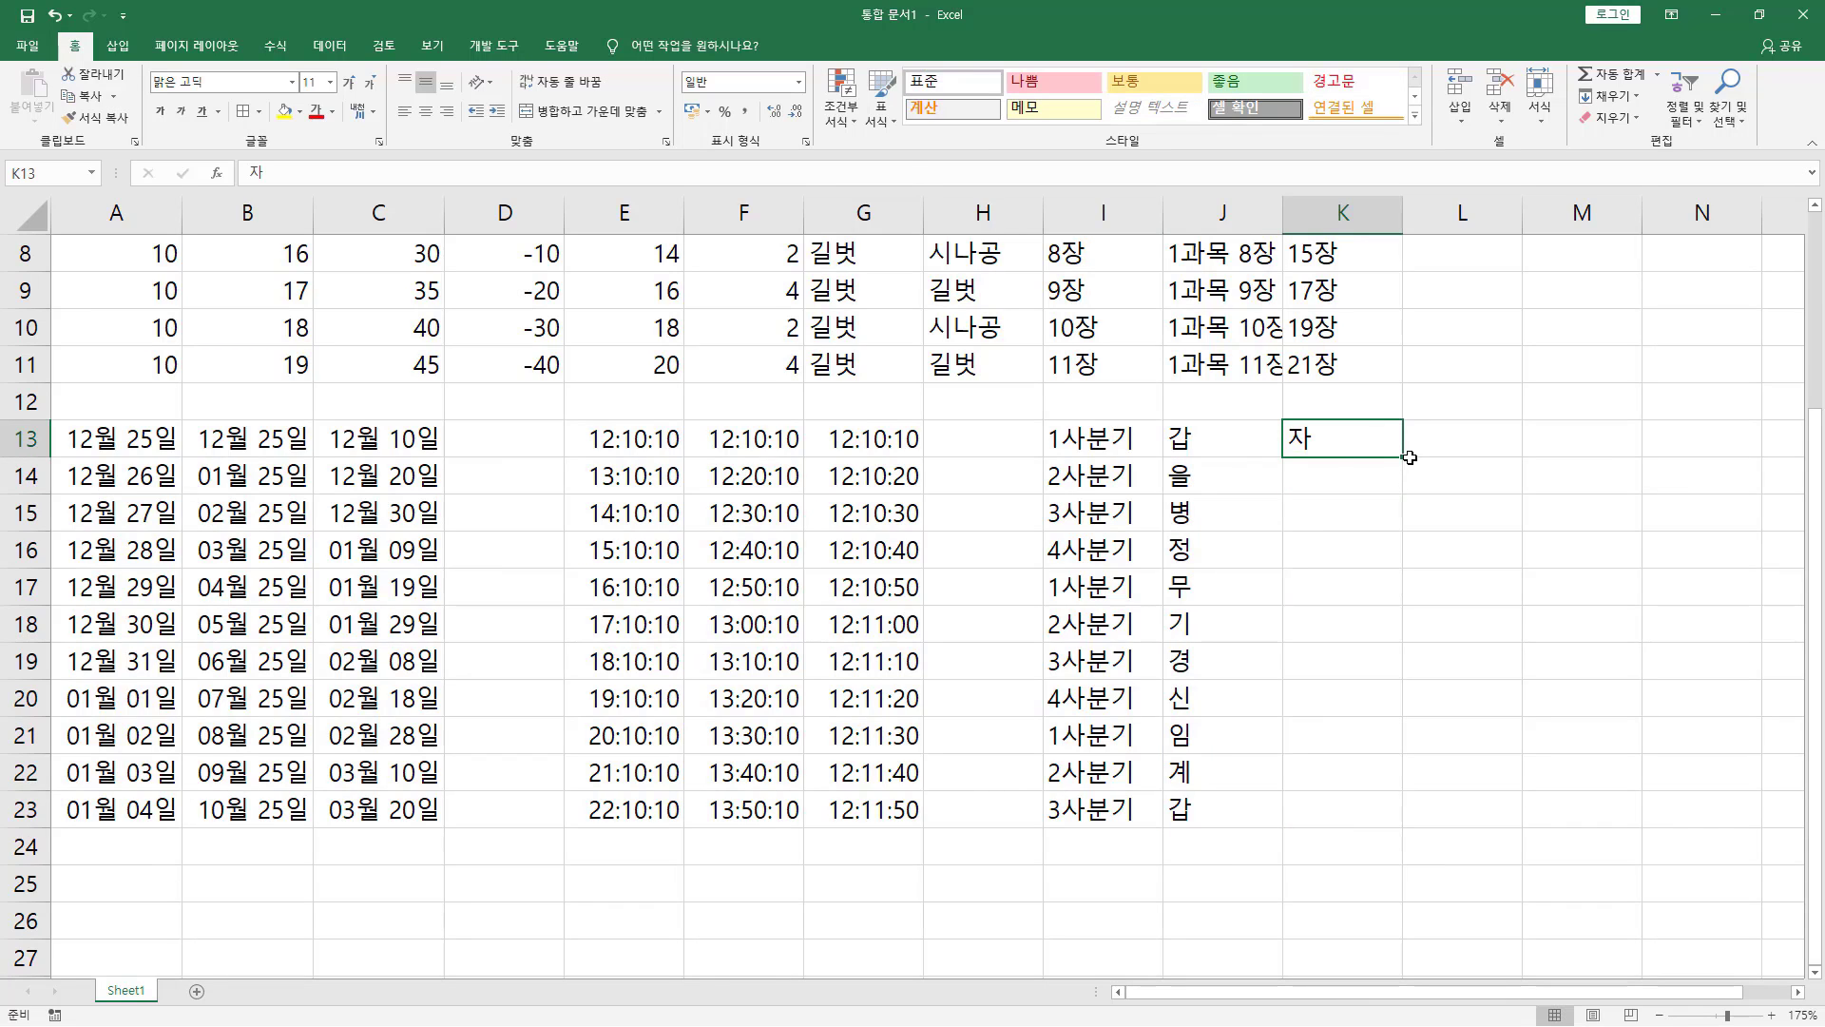
{"action": "left_click_drag", "start_coordinate": [1402, 458], "coordinate": [1399, 820]}
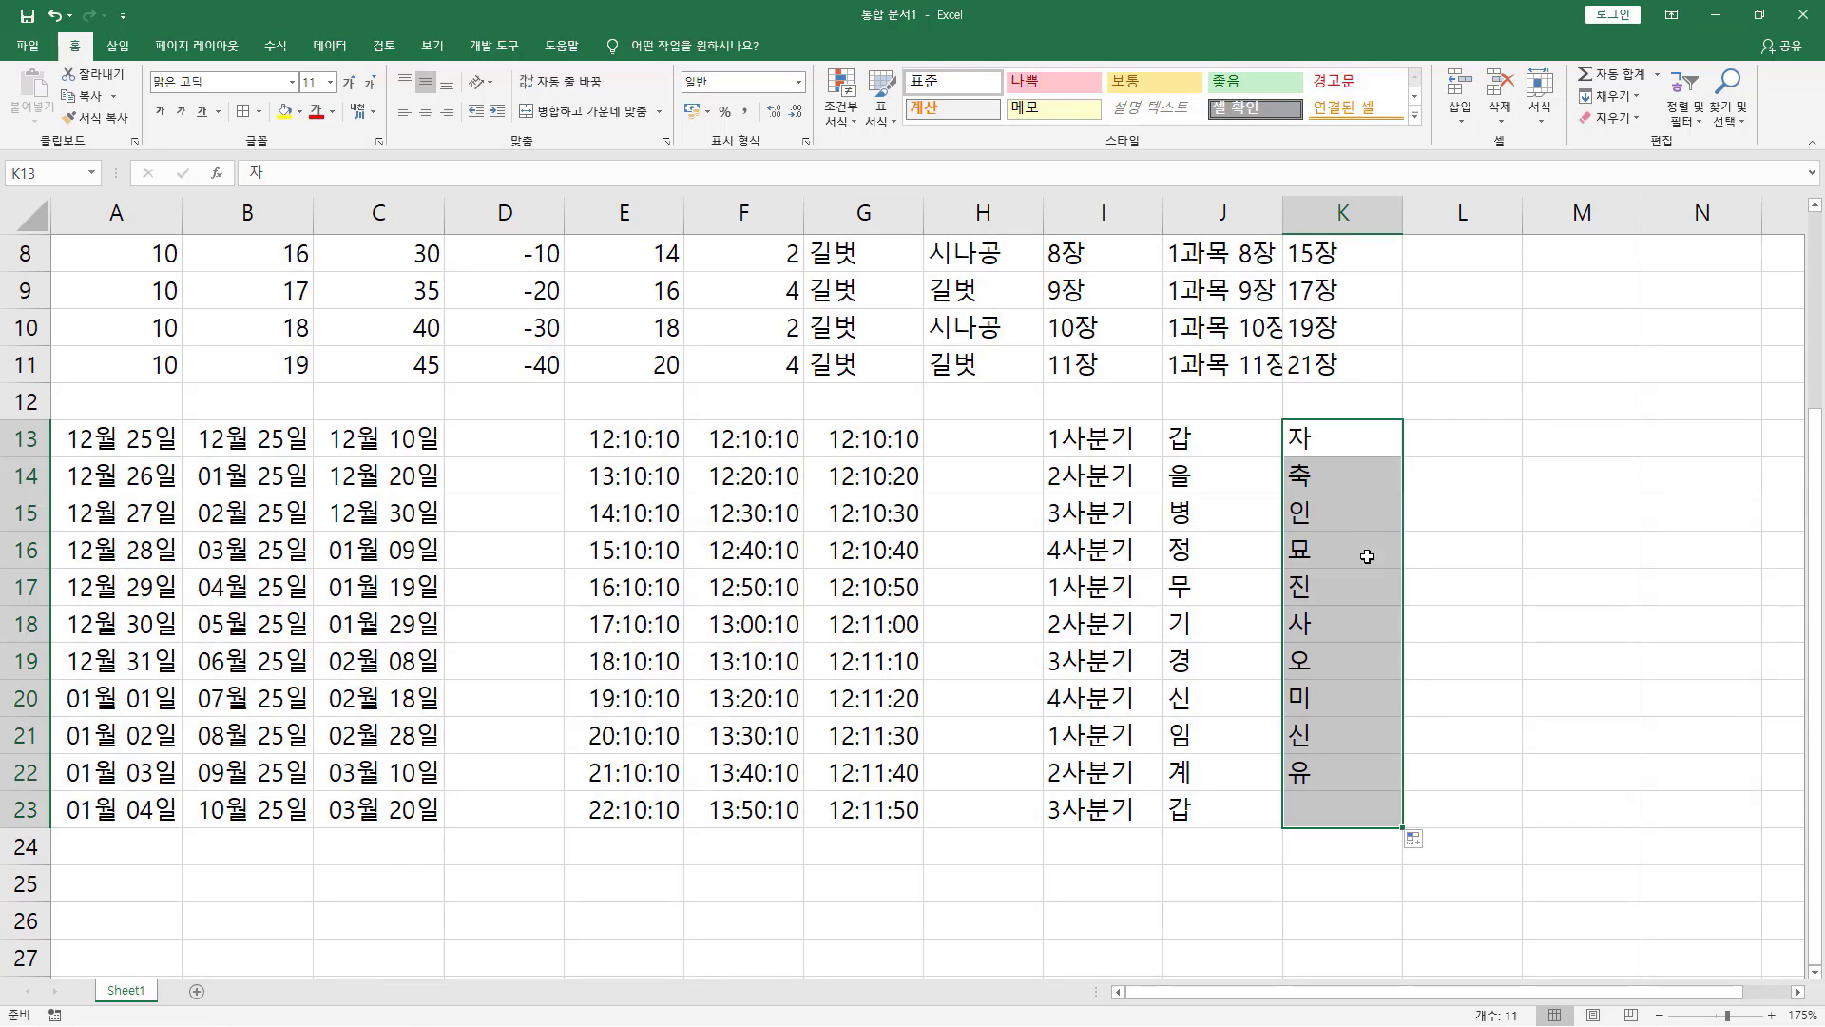
Step: Enter the full weekday name 월요일 in L13 and fill it down to L23
{"action": "left_click", "coordinate": [1451, 439]}
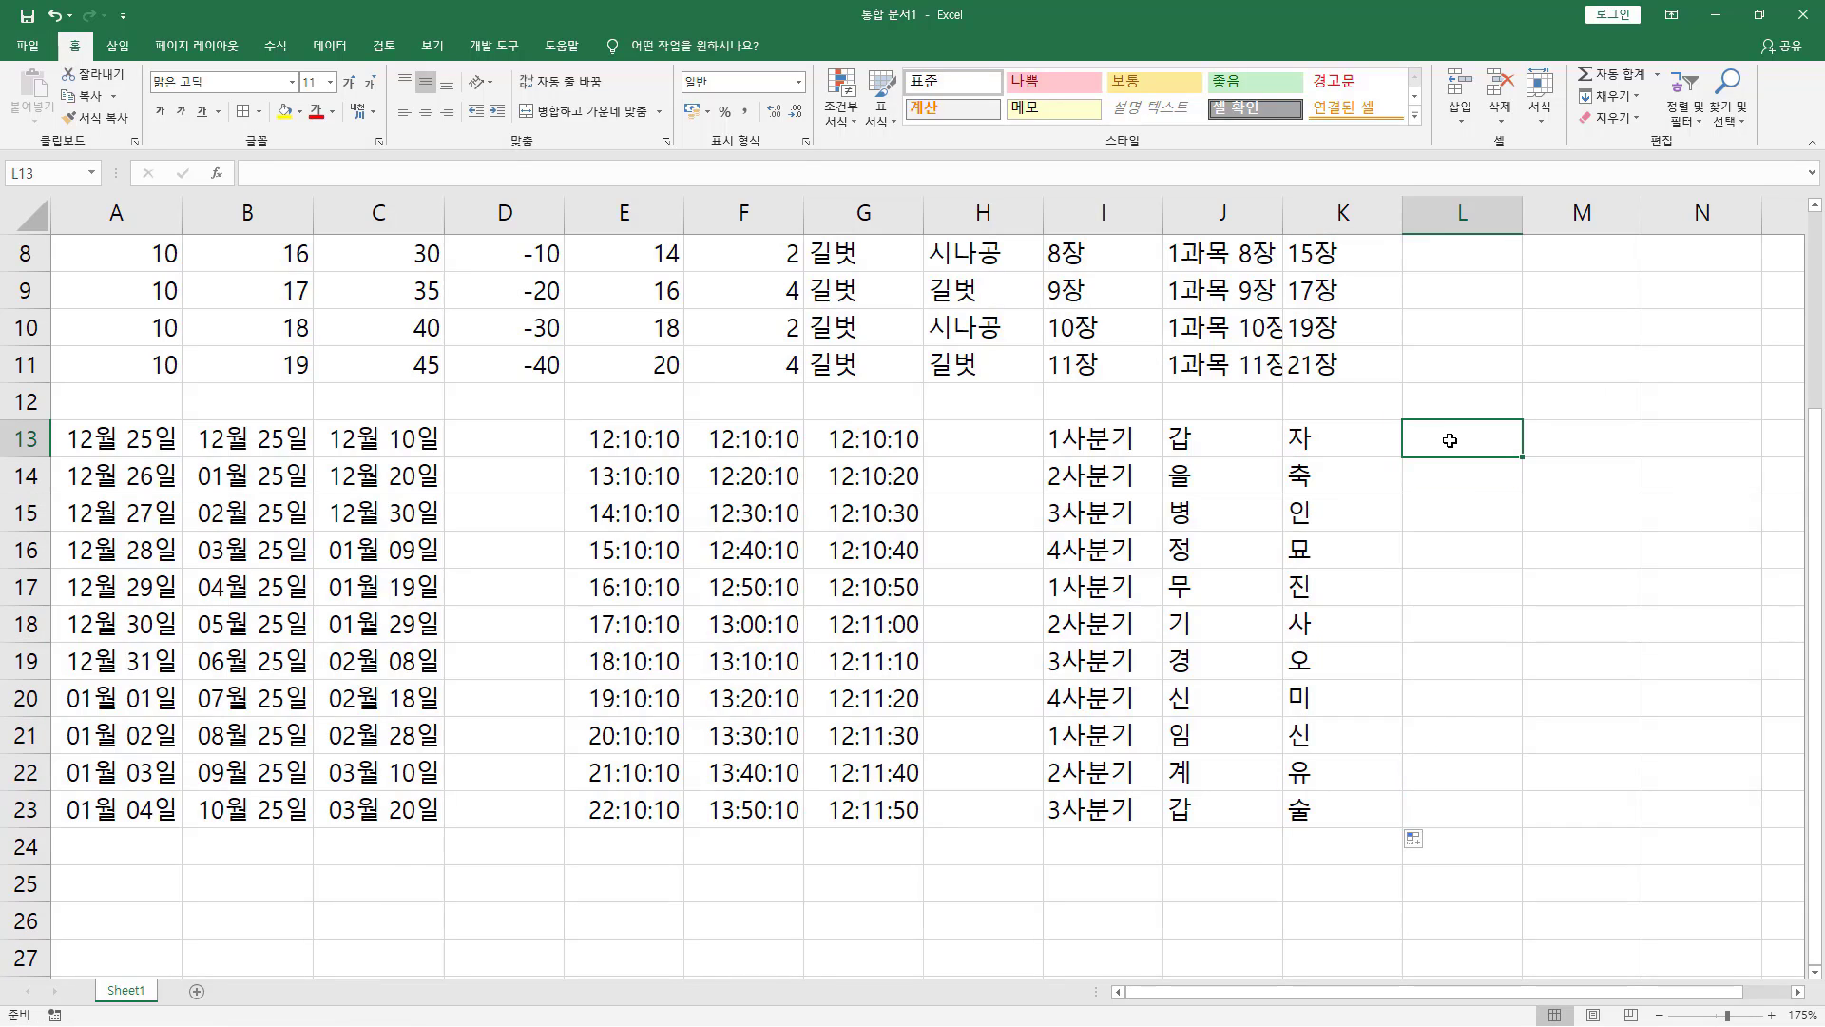
{"action": "type", "text": "월요일"}
{"action": "key", "text": "Return"}
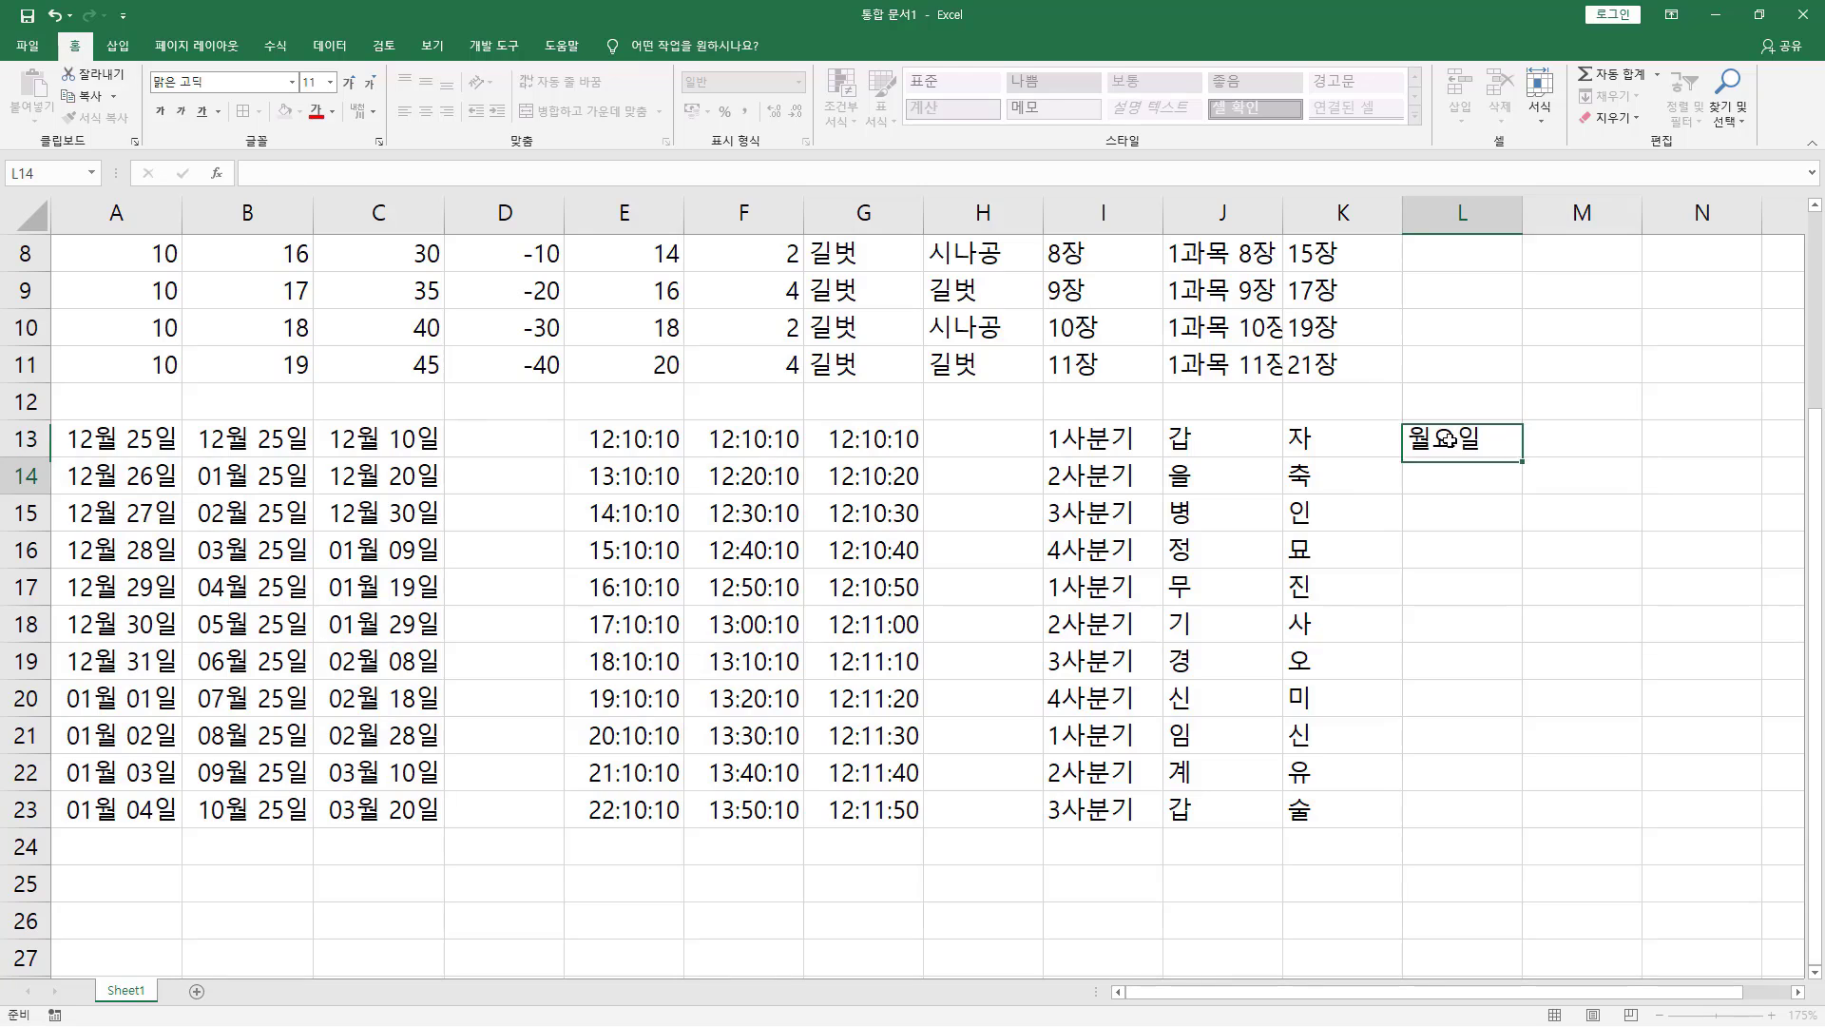
{"action": "left_click", "coordinate": [1445, 438]}
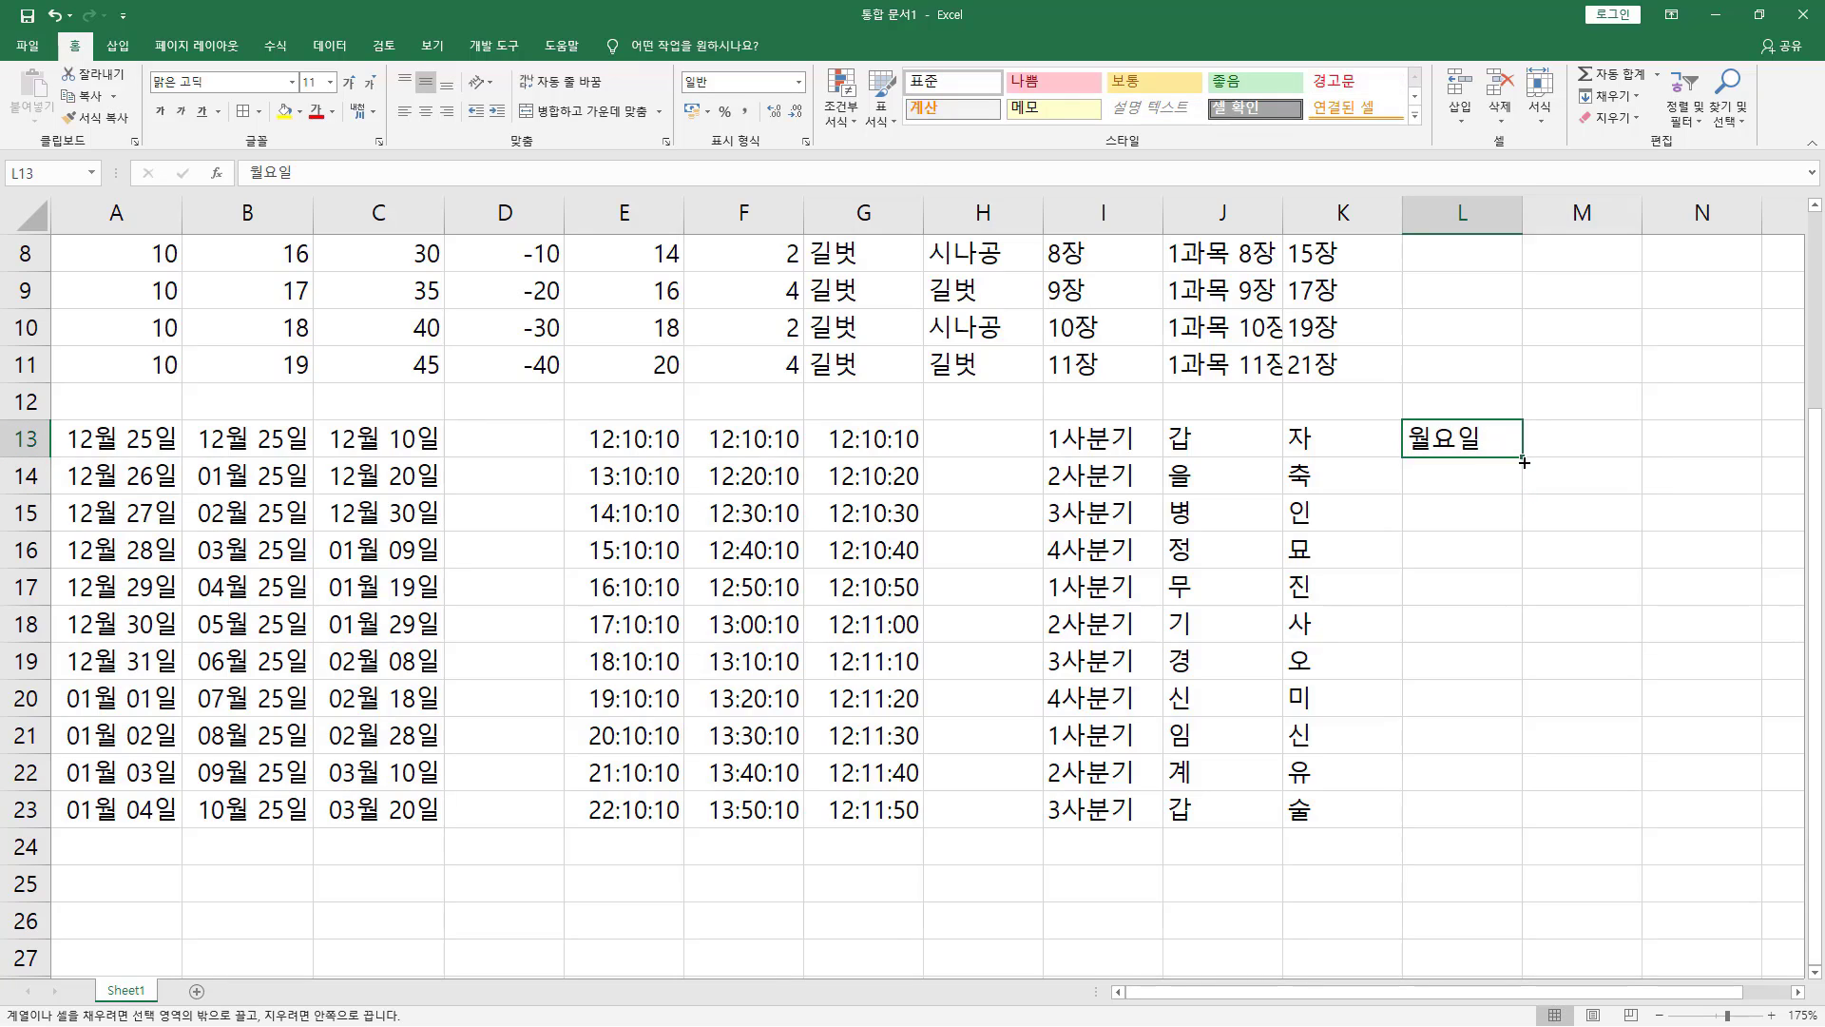
{"action": "left_click_drag", "start_coordinate": [1524, 462], "coordinate": [1583, 815]}
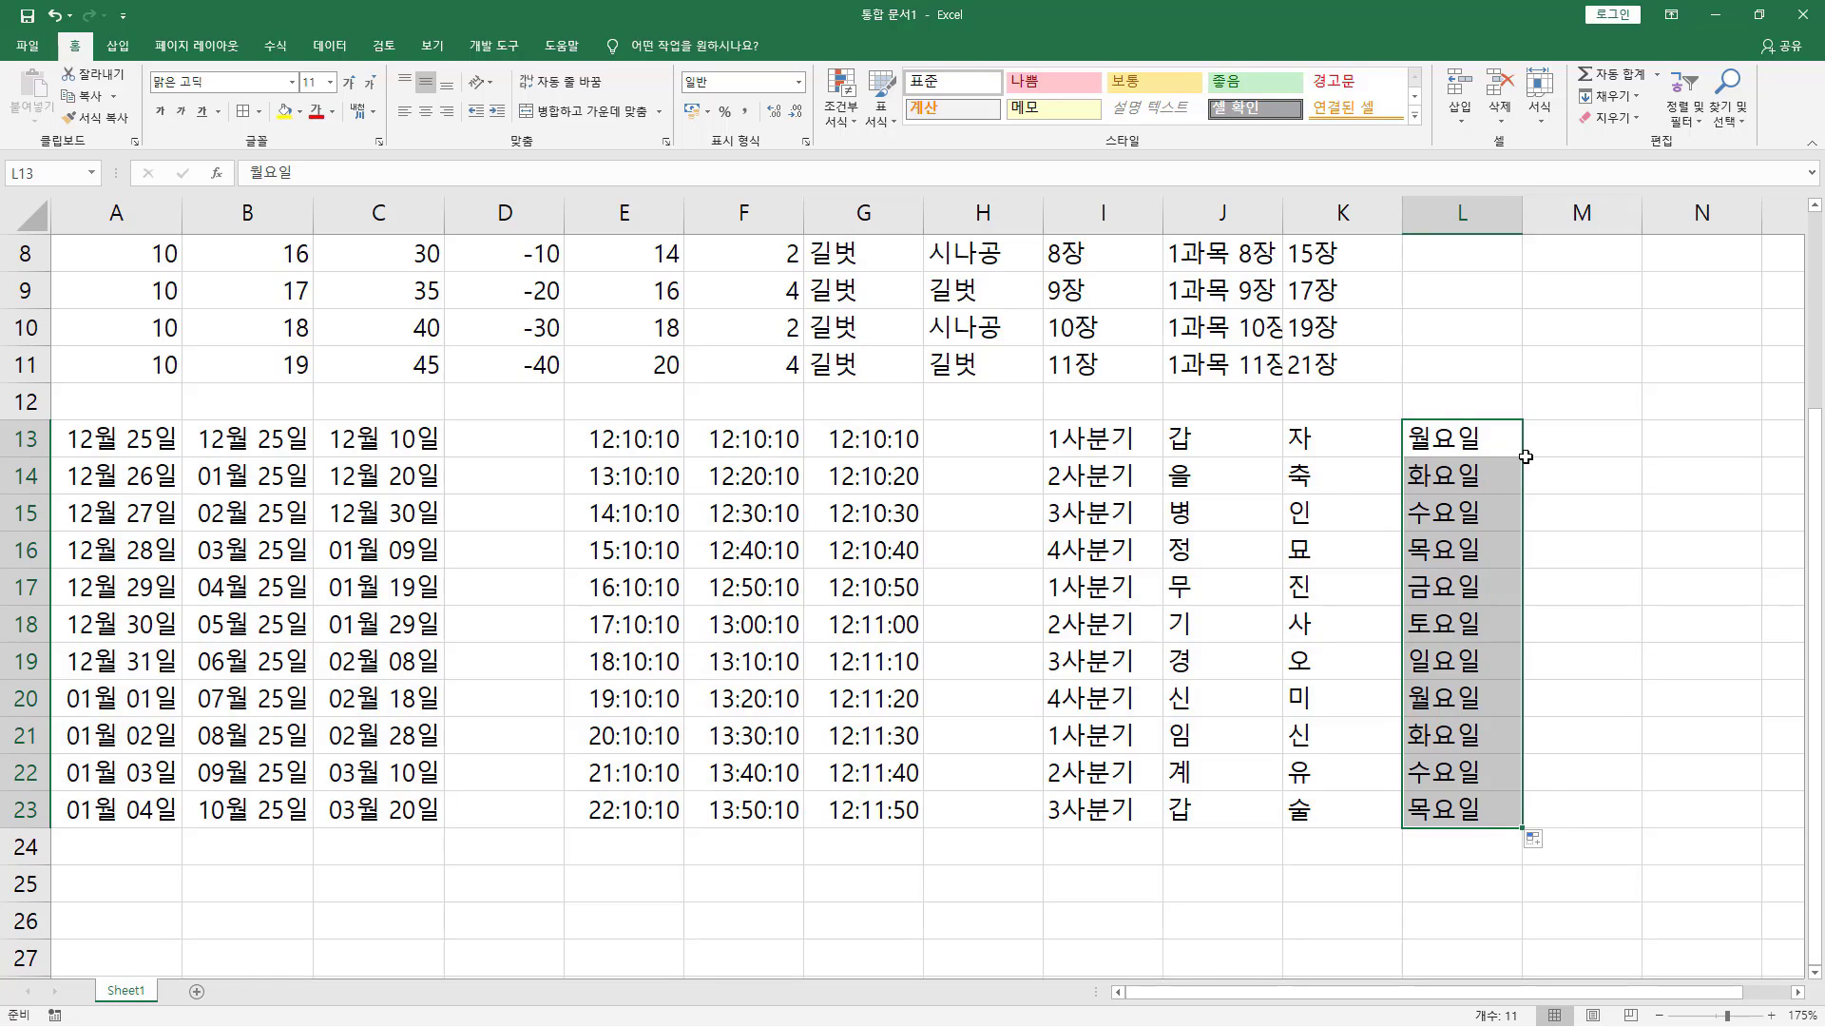
Step: Enter the short weekday name 월 in M13 and fill it down to M23
{"action": "left_click", "coordinate": [1574, 443]}
{"action": "type", "text": "월"}
{"action": "key", "text": "Return"}
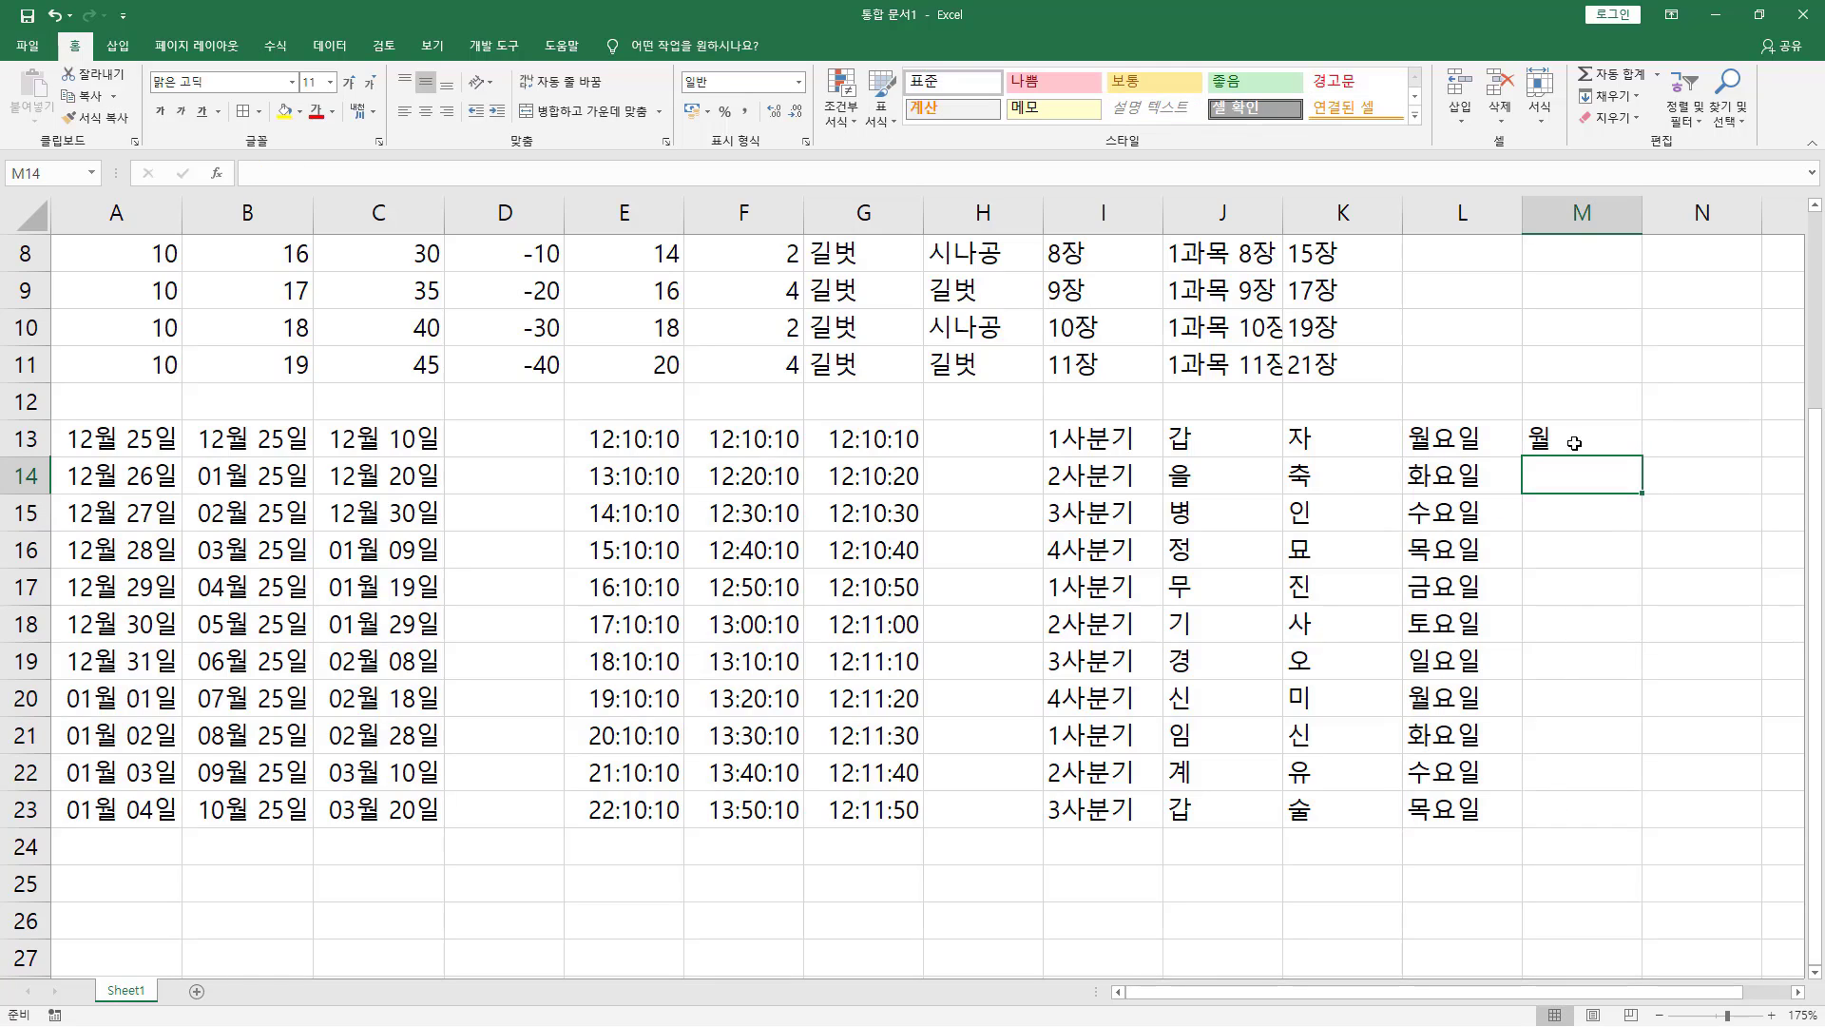
{"action": "left_click", "coordinate": [1586, 441]}
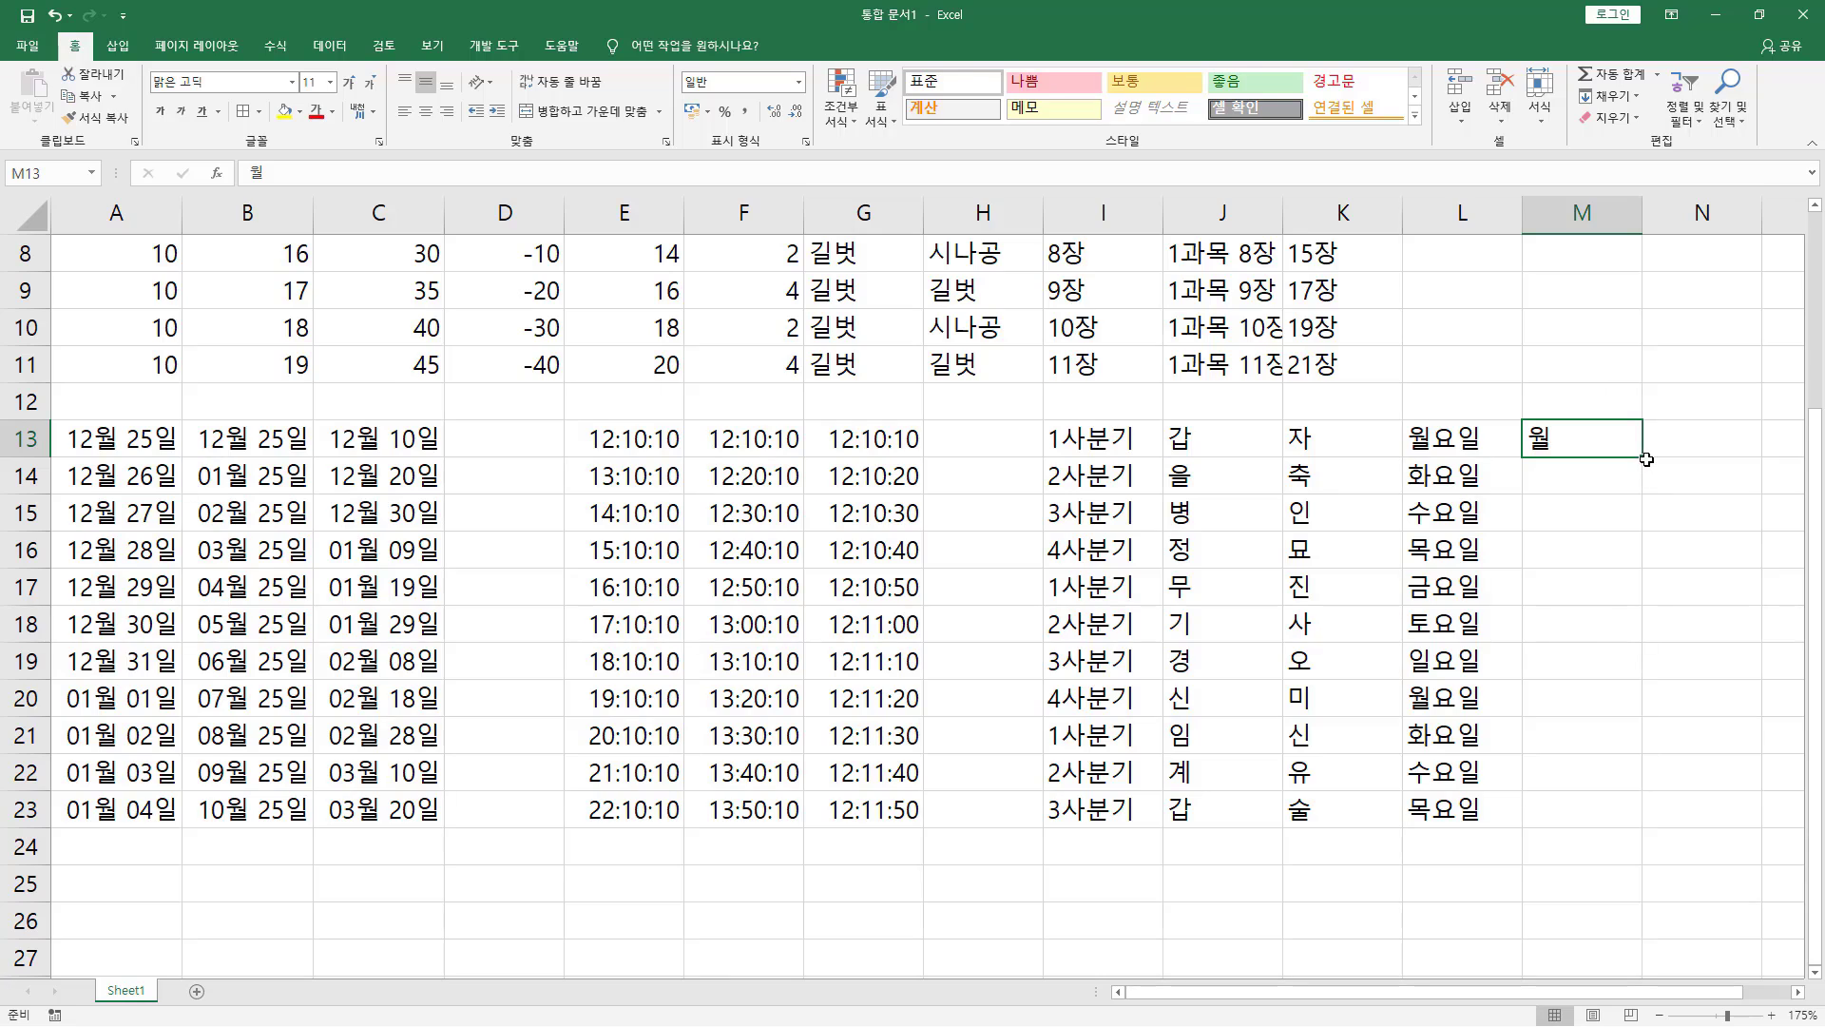
{"action": "left_click_drag", "start_coordinate": [1646, 459], "coordinate": [1620, 827]}
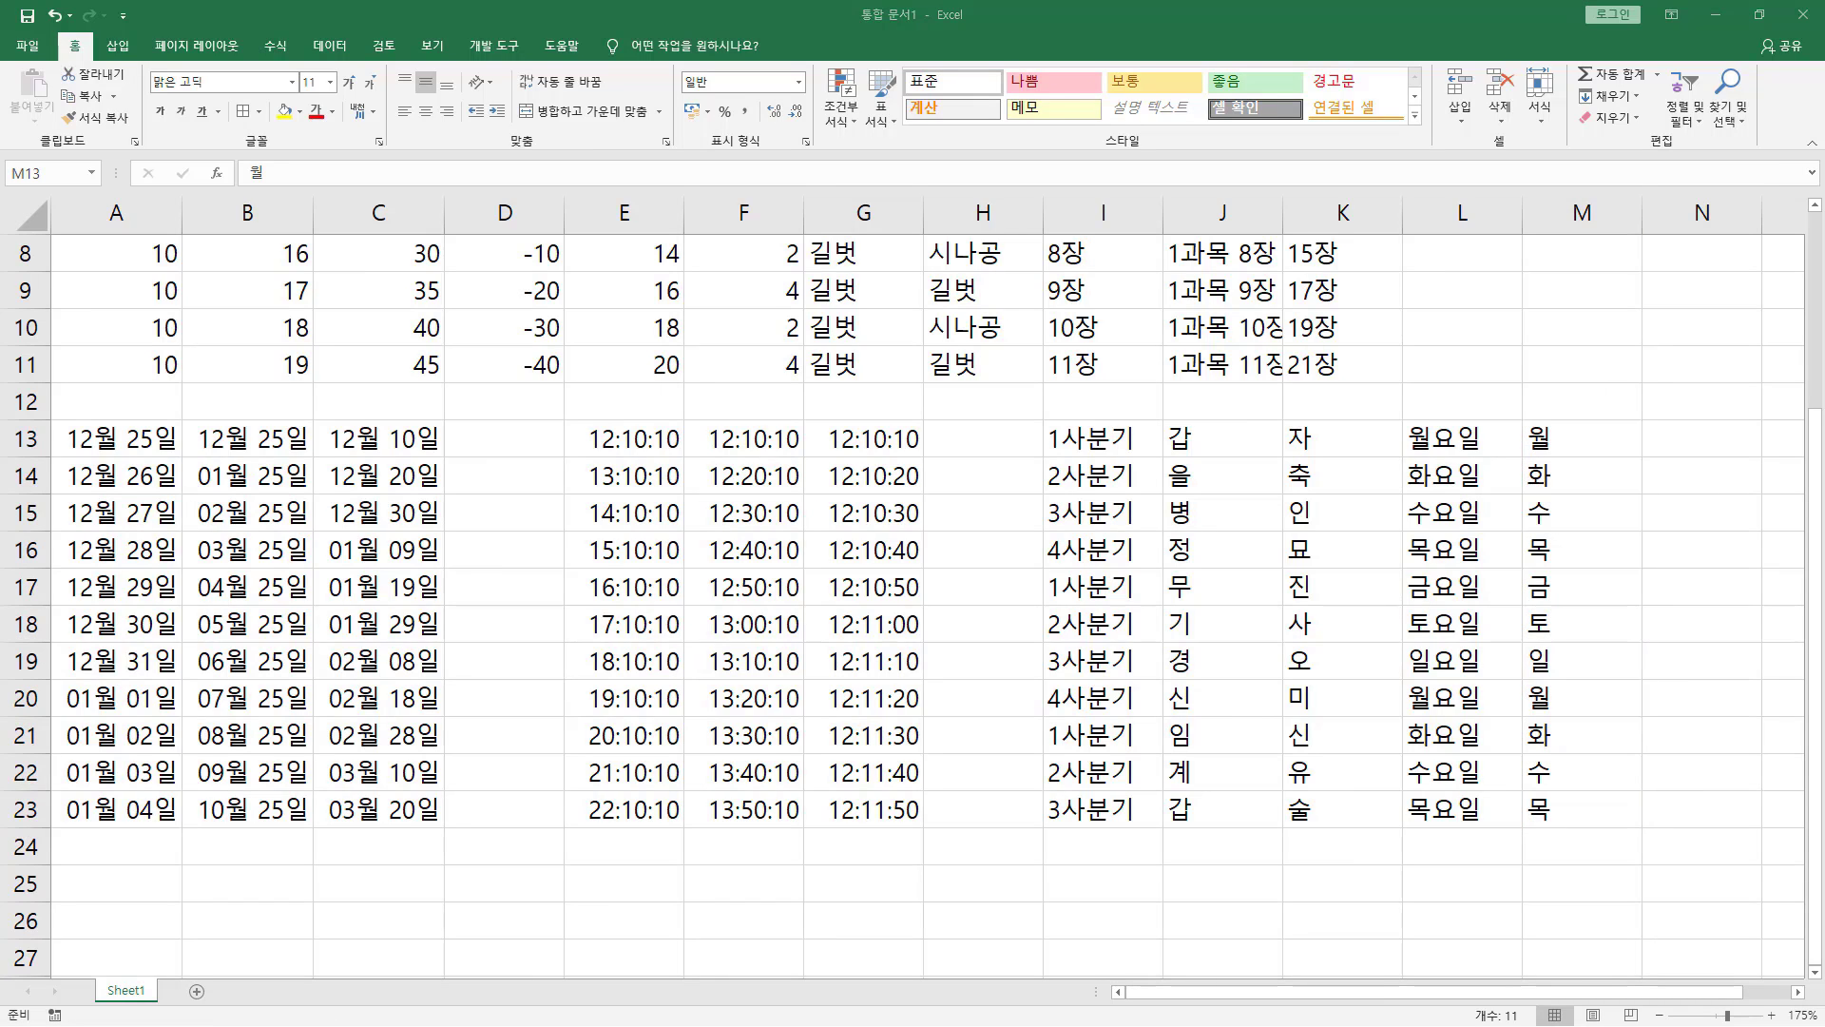
Step: Enter the English weekday SUN in N13 and fill it down to N23
{"action": "left_click", "coordinate": [1674, 447]}
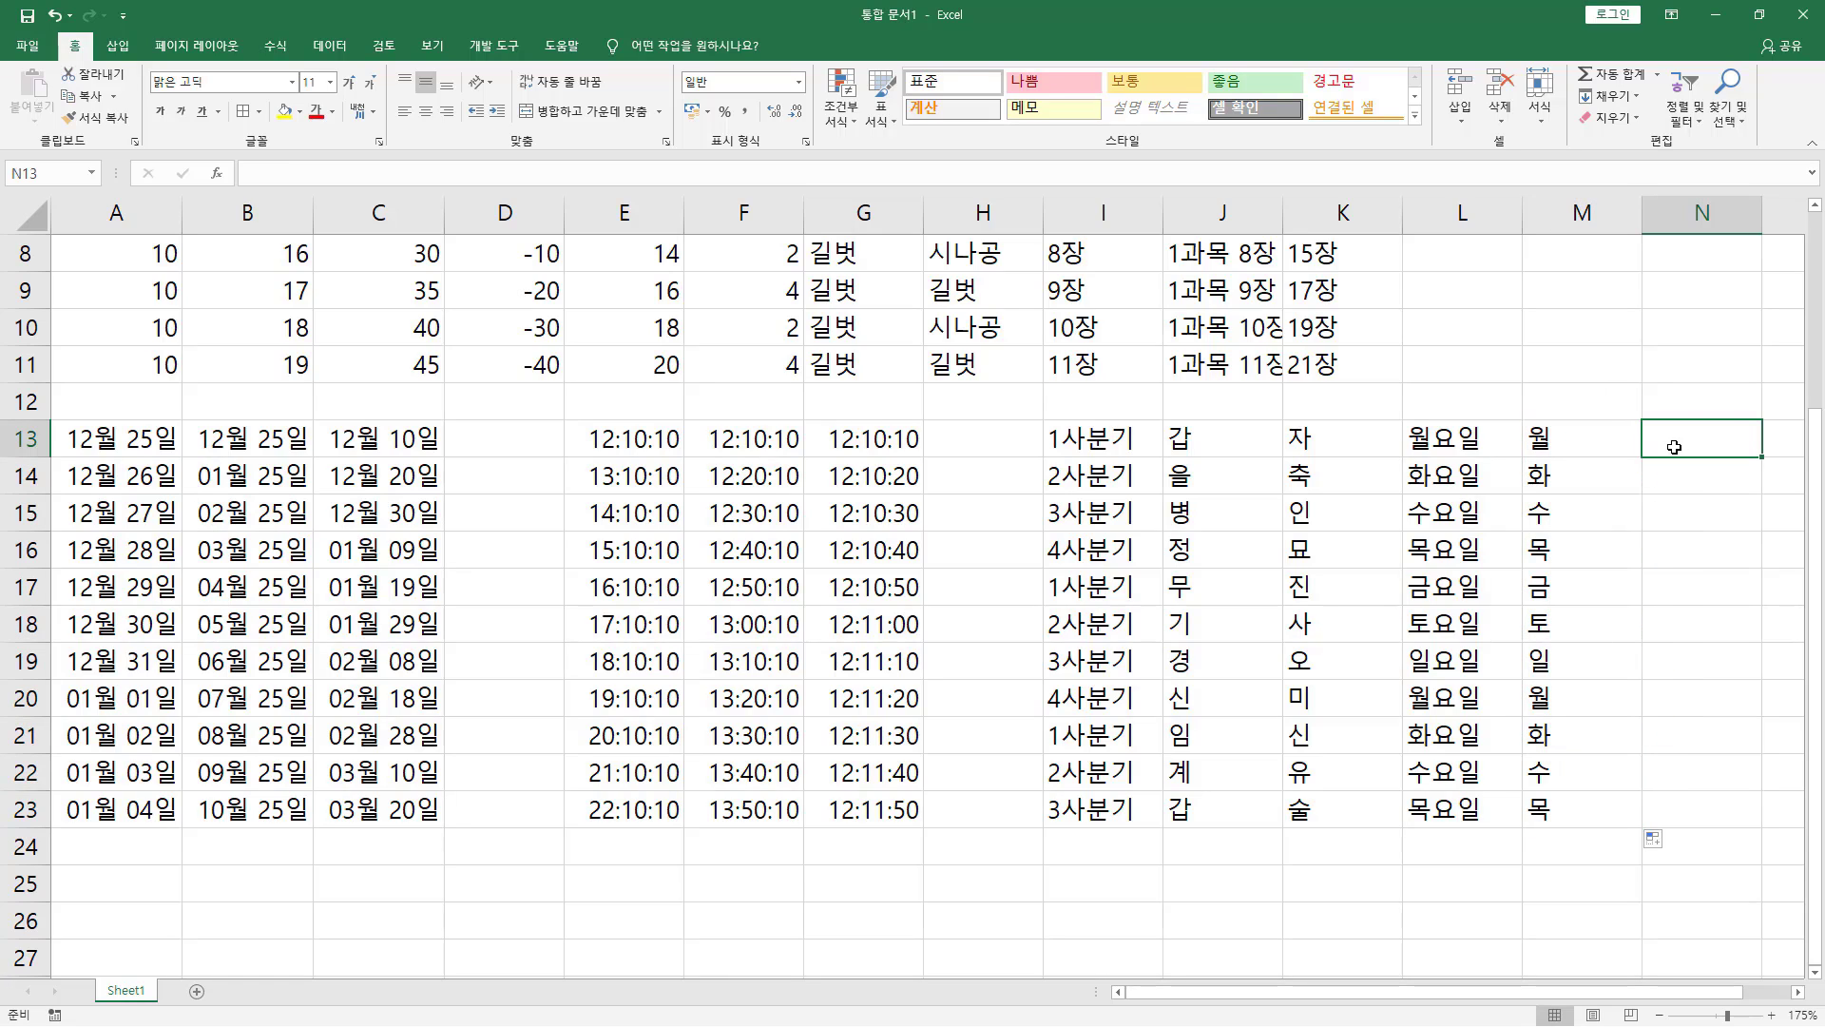
{"action": "type", "text": "WU"}
{"action": "type", "text": "UN"}
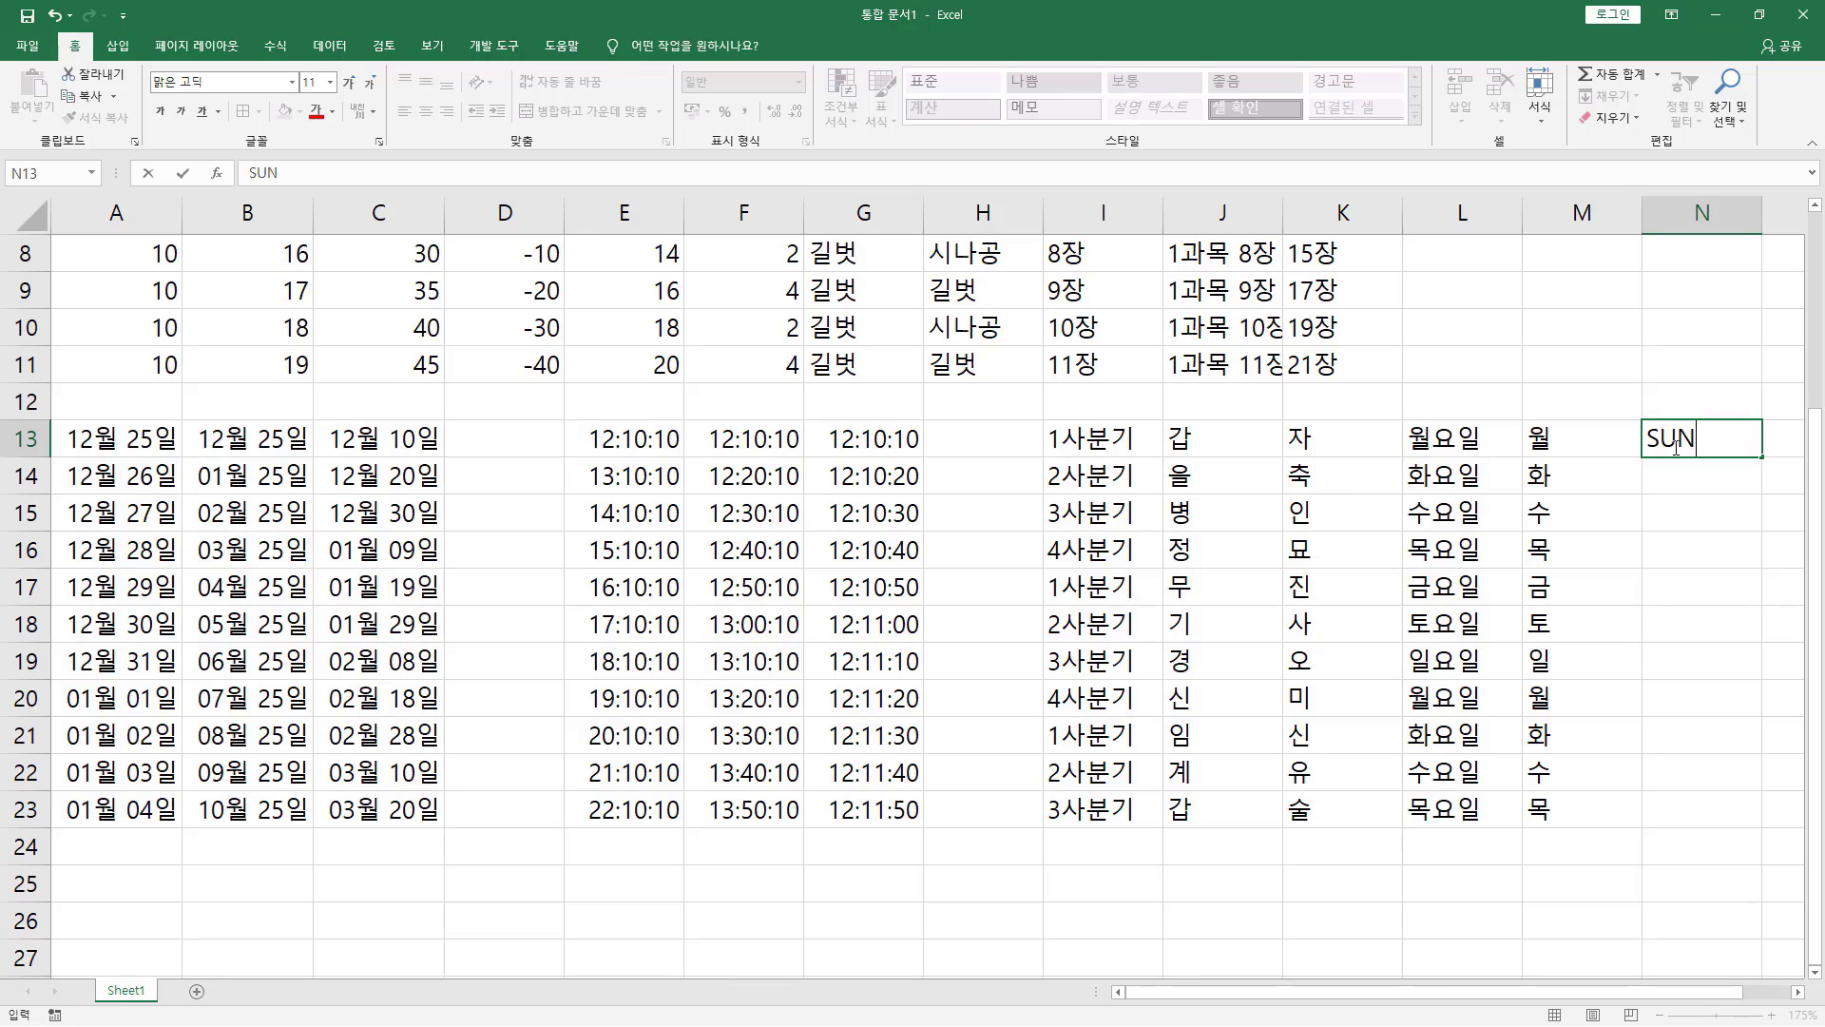
{"action": "key", "text": "Return"}
{"action": "left_click", "coordinate": [1673, 445]}
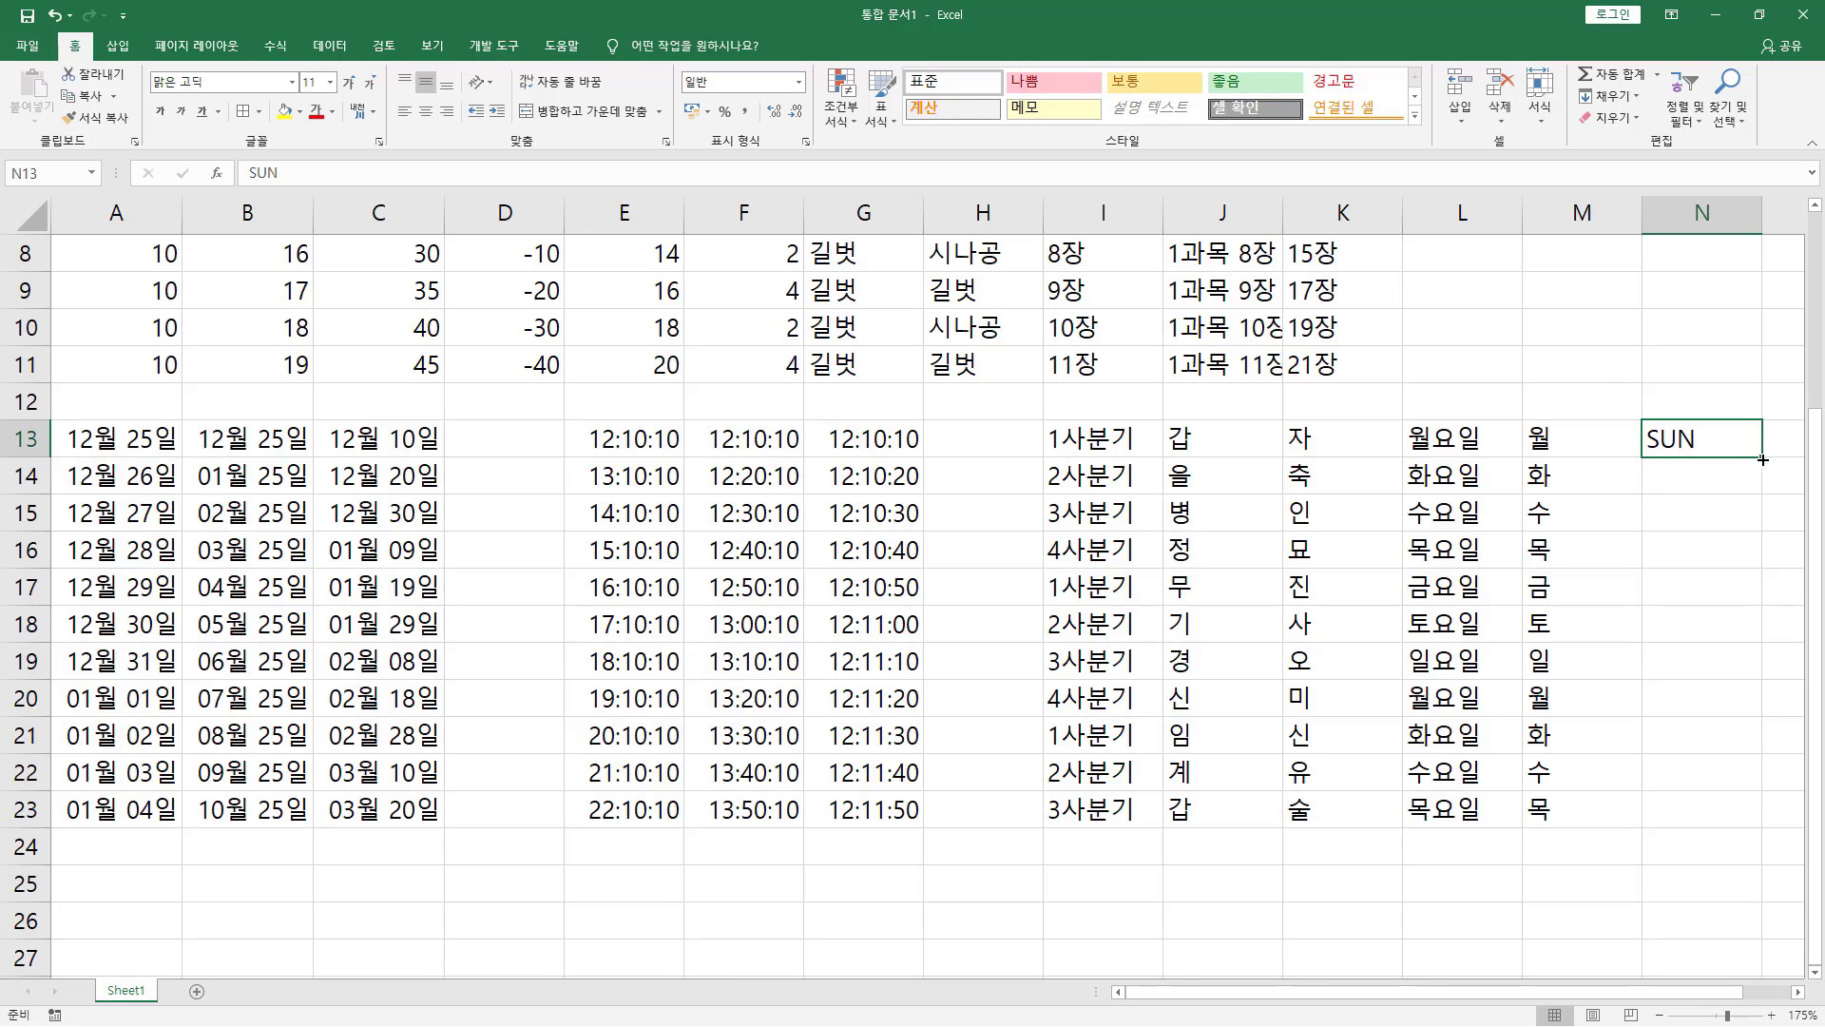
{"action": "left_click_drag", "start_coordinate": [1759, 458], "coordinate": [1721, 832]}
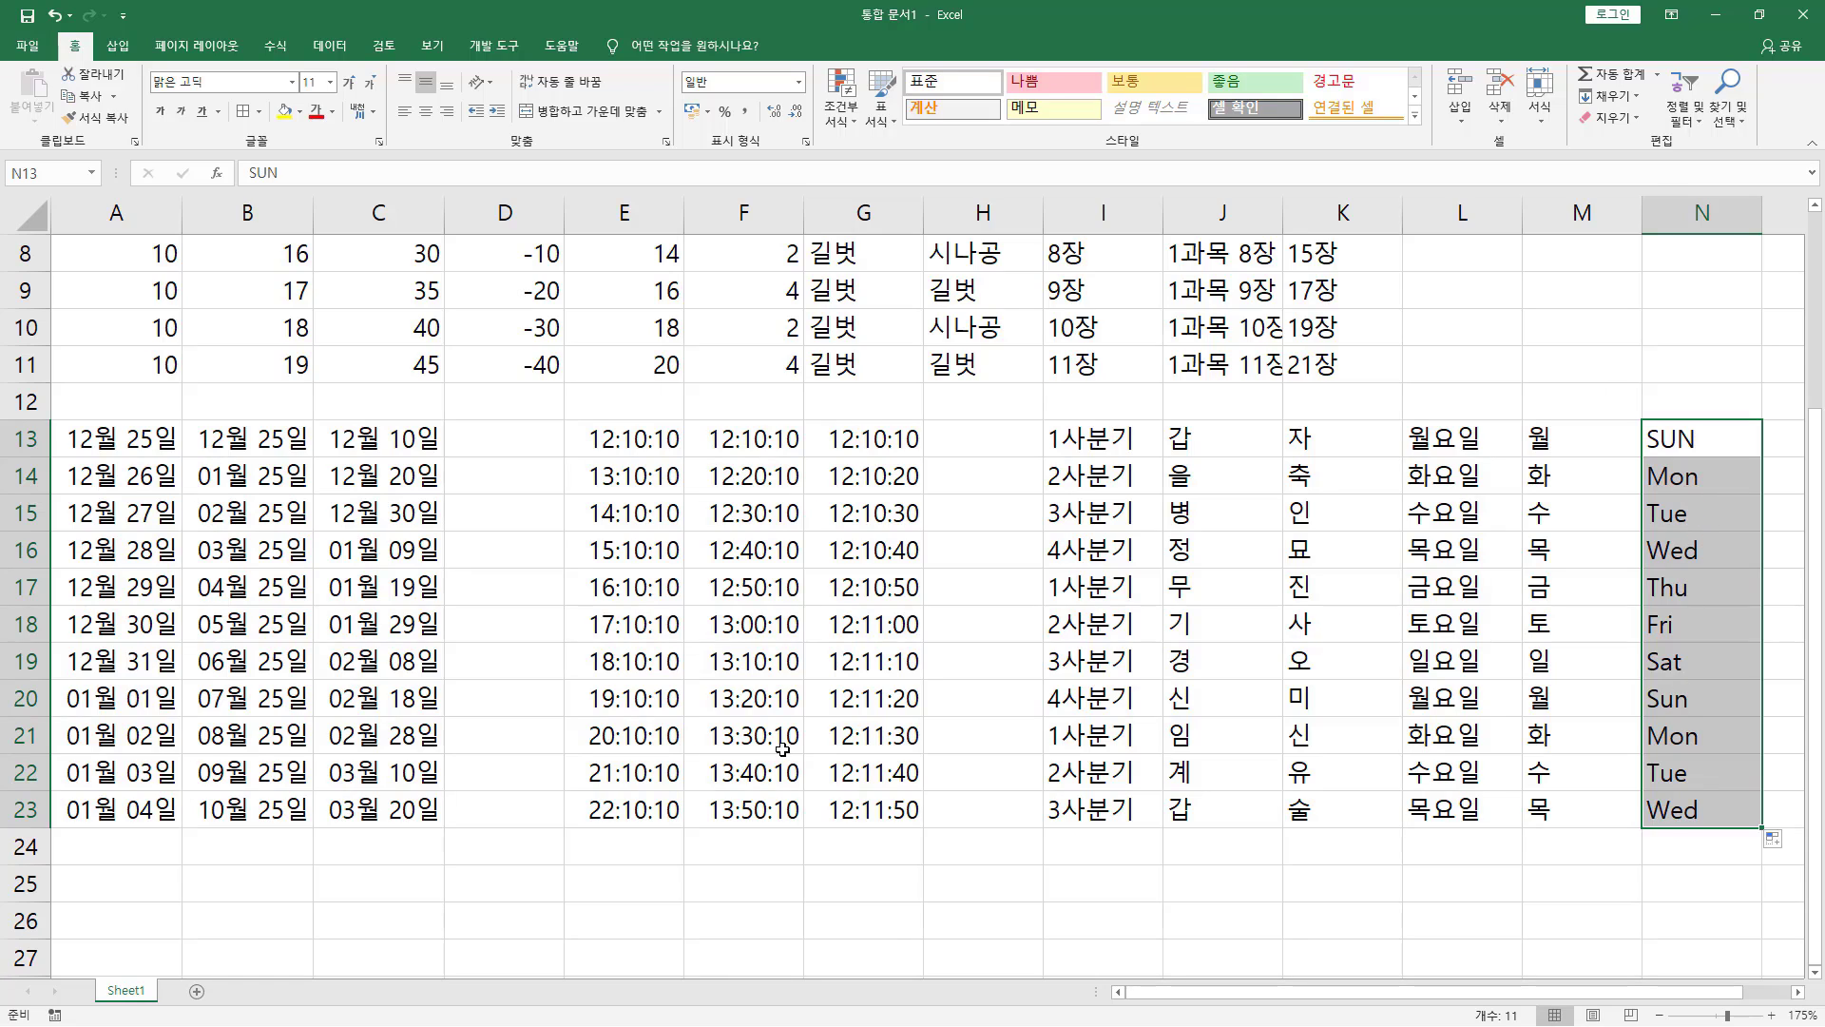
Step: Select I13:N23 to review the filled quarter, sexagenary-cycle and weekday series
{"action": "left_click_drag", "start_coordinate": [1093, 442], "coordinate": [1701, 810]}
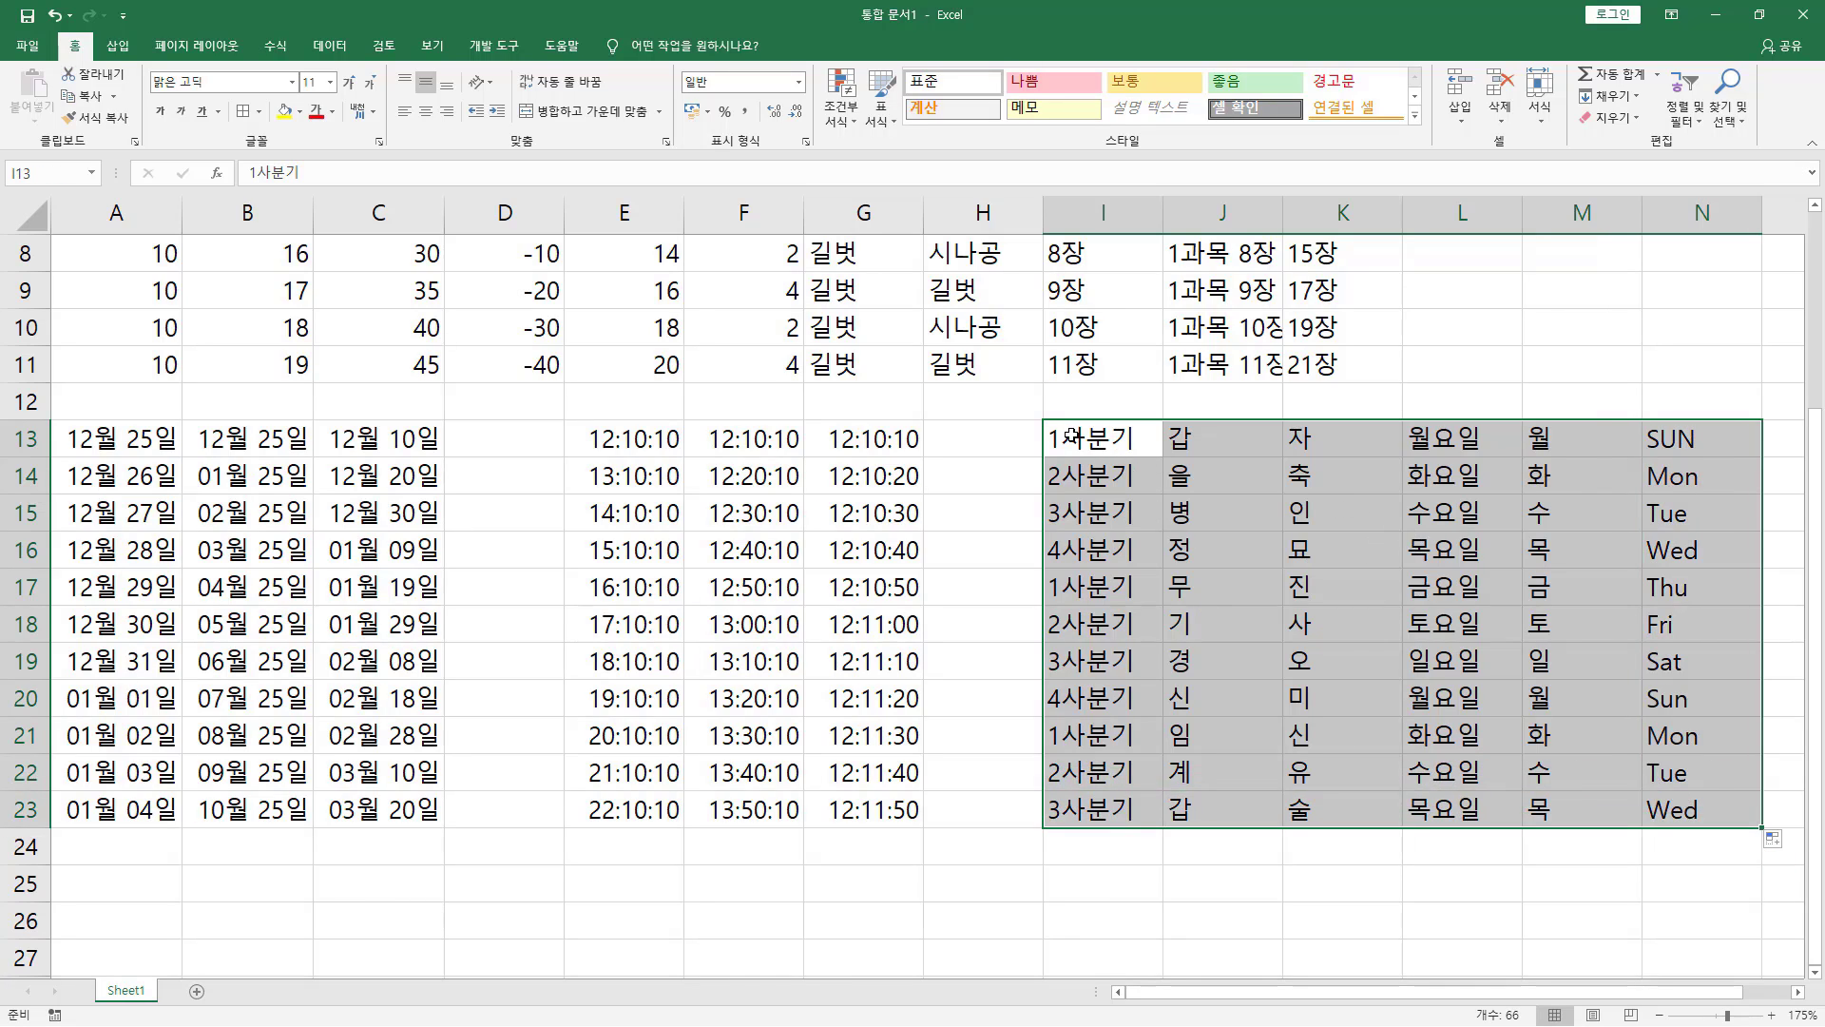
{"action": "mouse_move", "coordinate": [1049, 425]}
{"action": "left_mouse_down"}
{"action": "mouse_move", "coordinate": [1104, 540]}
{"action": "mouse_move", "coordinate": [1583, 774]}
{"action": "mouse_move", "coordinate": [1732, 826]}
{"action": "left_mouse_up"}
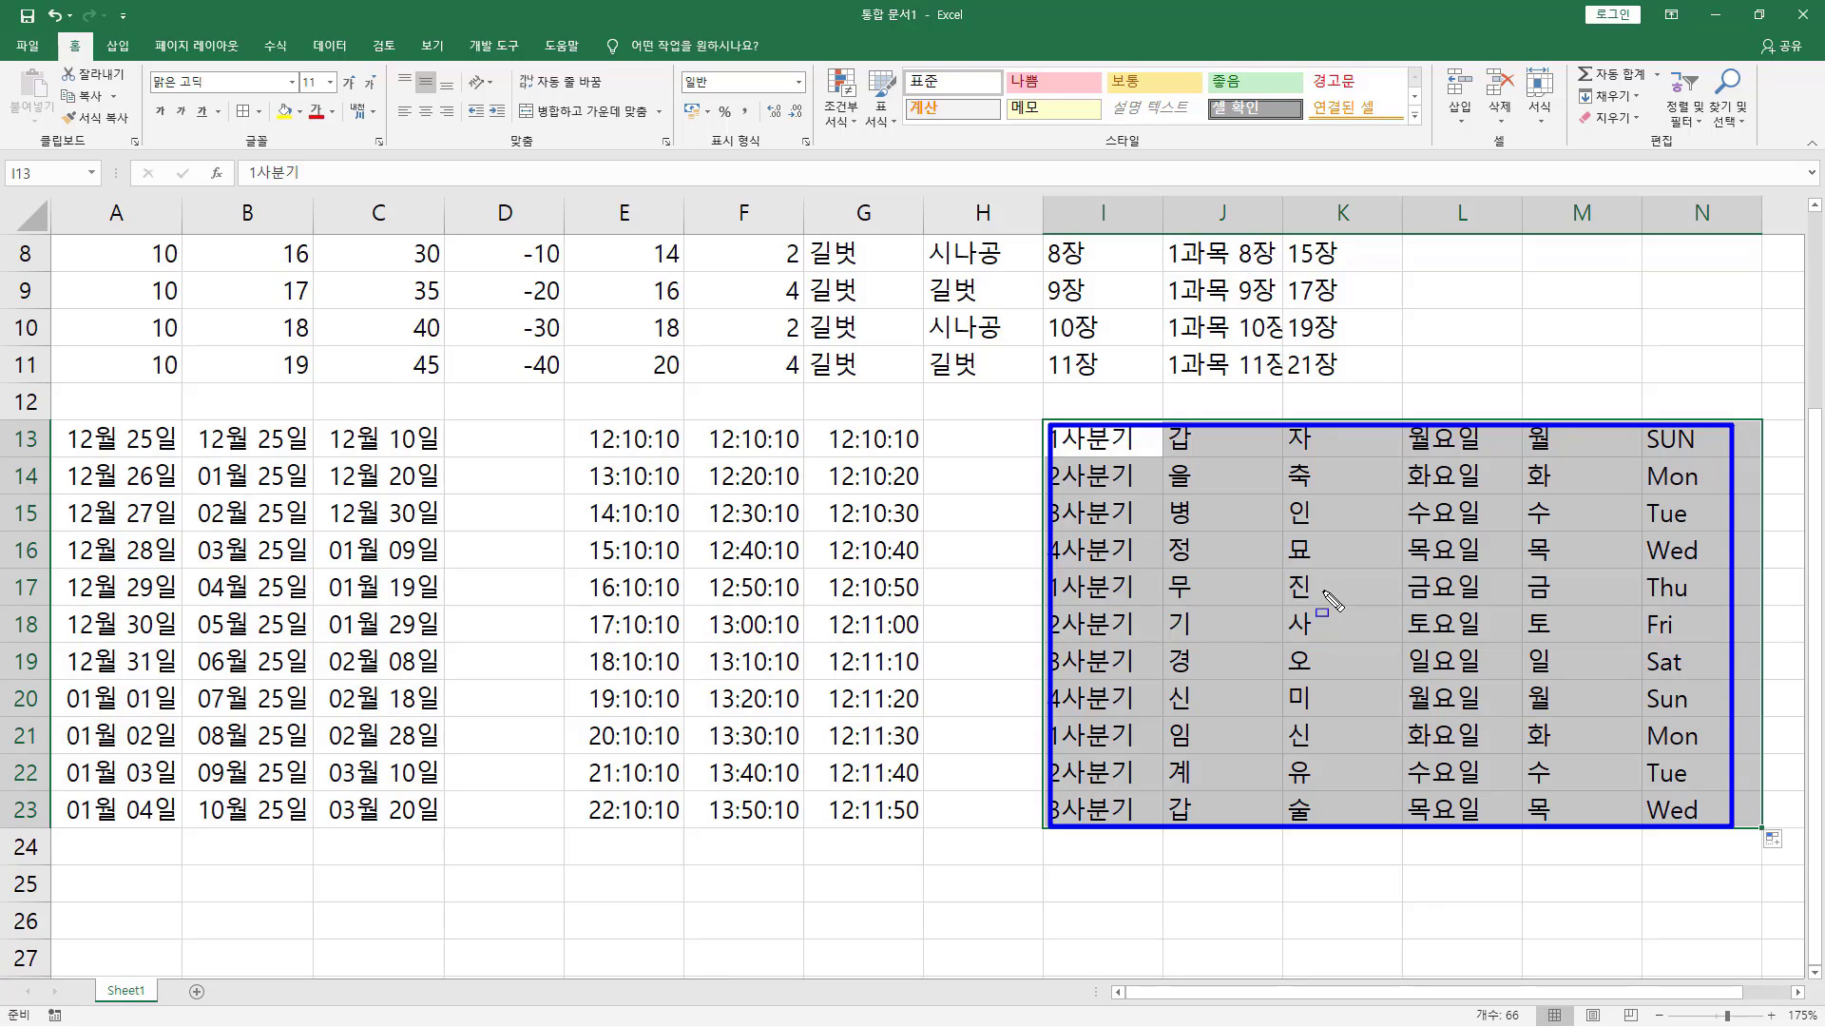
{"action": "mouse_move", "coordinate": [1050, 452]}
{"action": "left_mouse_down"}
{"action": "mouse_move", "coordinate": [1747, 449]}
{"action": "mouse_move", "coordinate": [1751, 427]}
{"action": "left_mouse_up"}
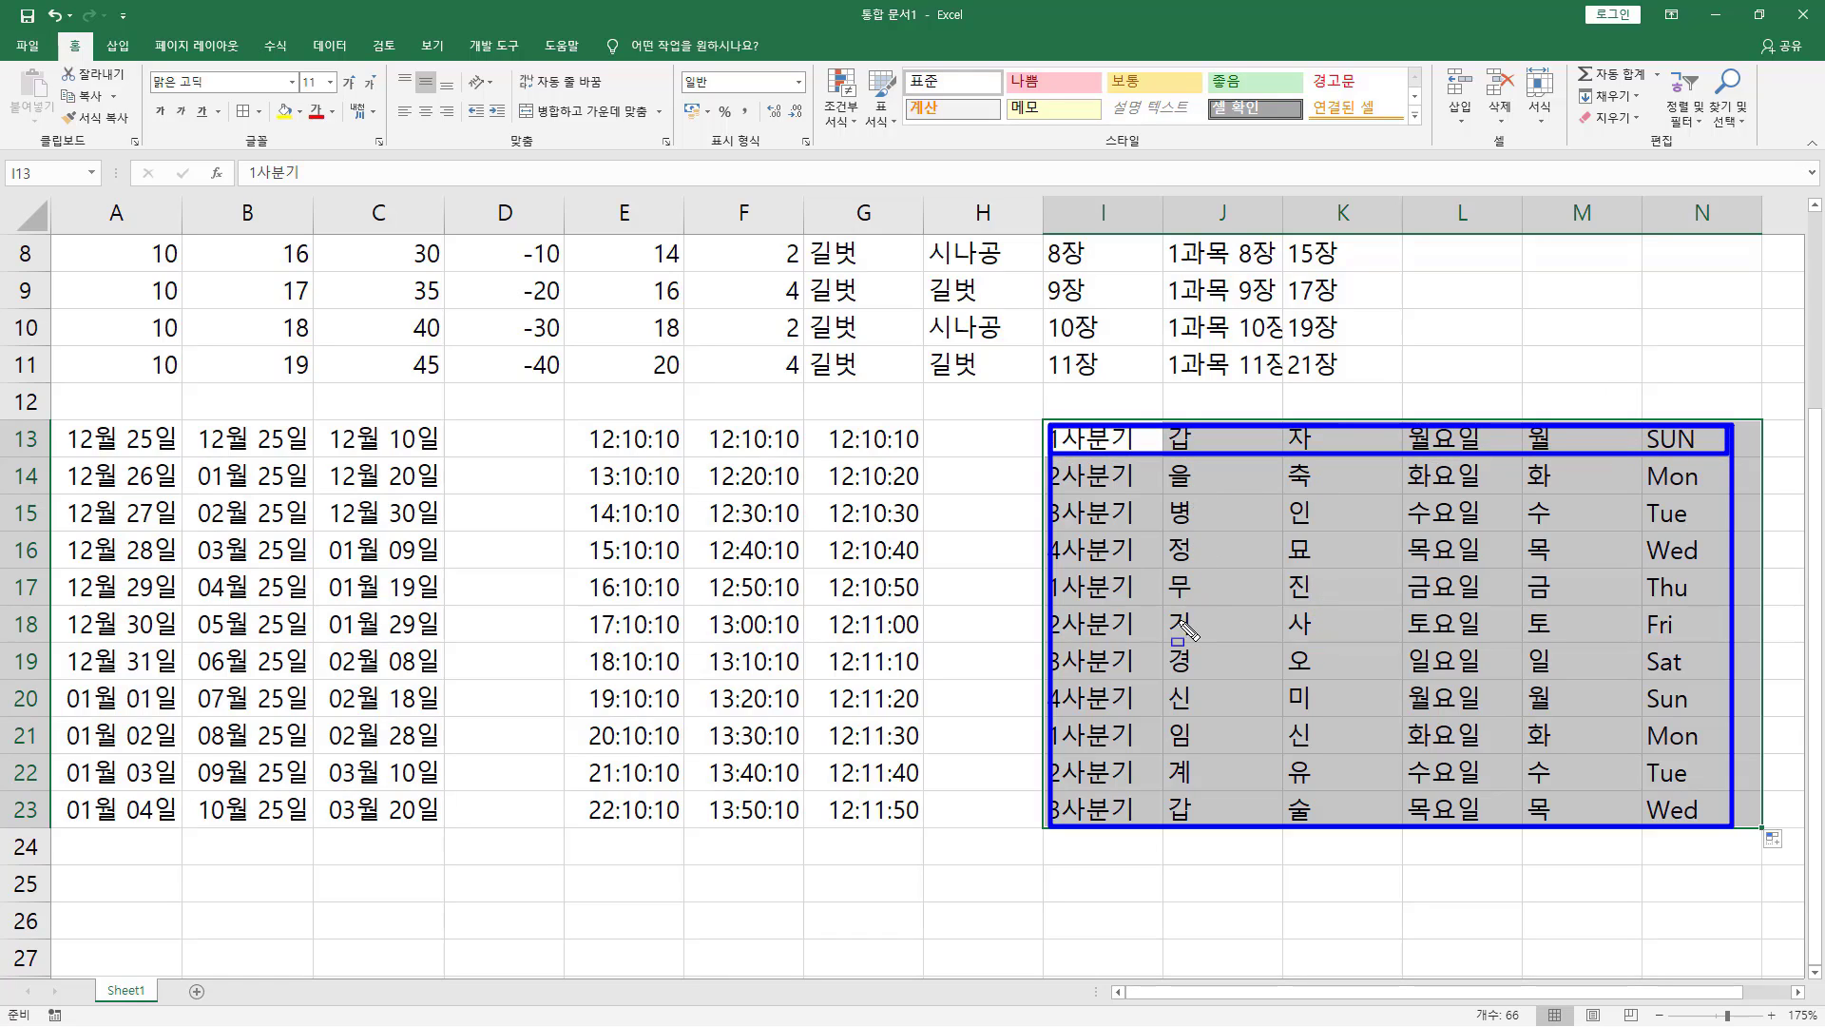
{"action": "key", "text": "Escape"}
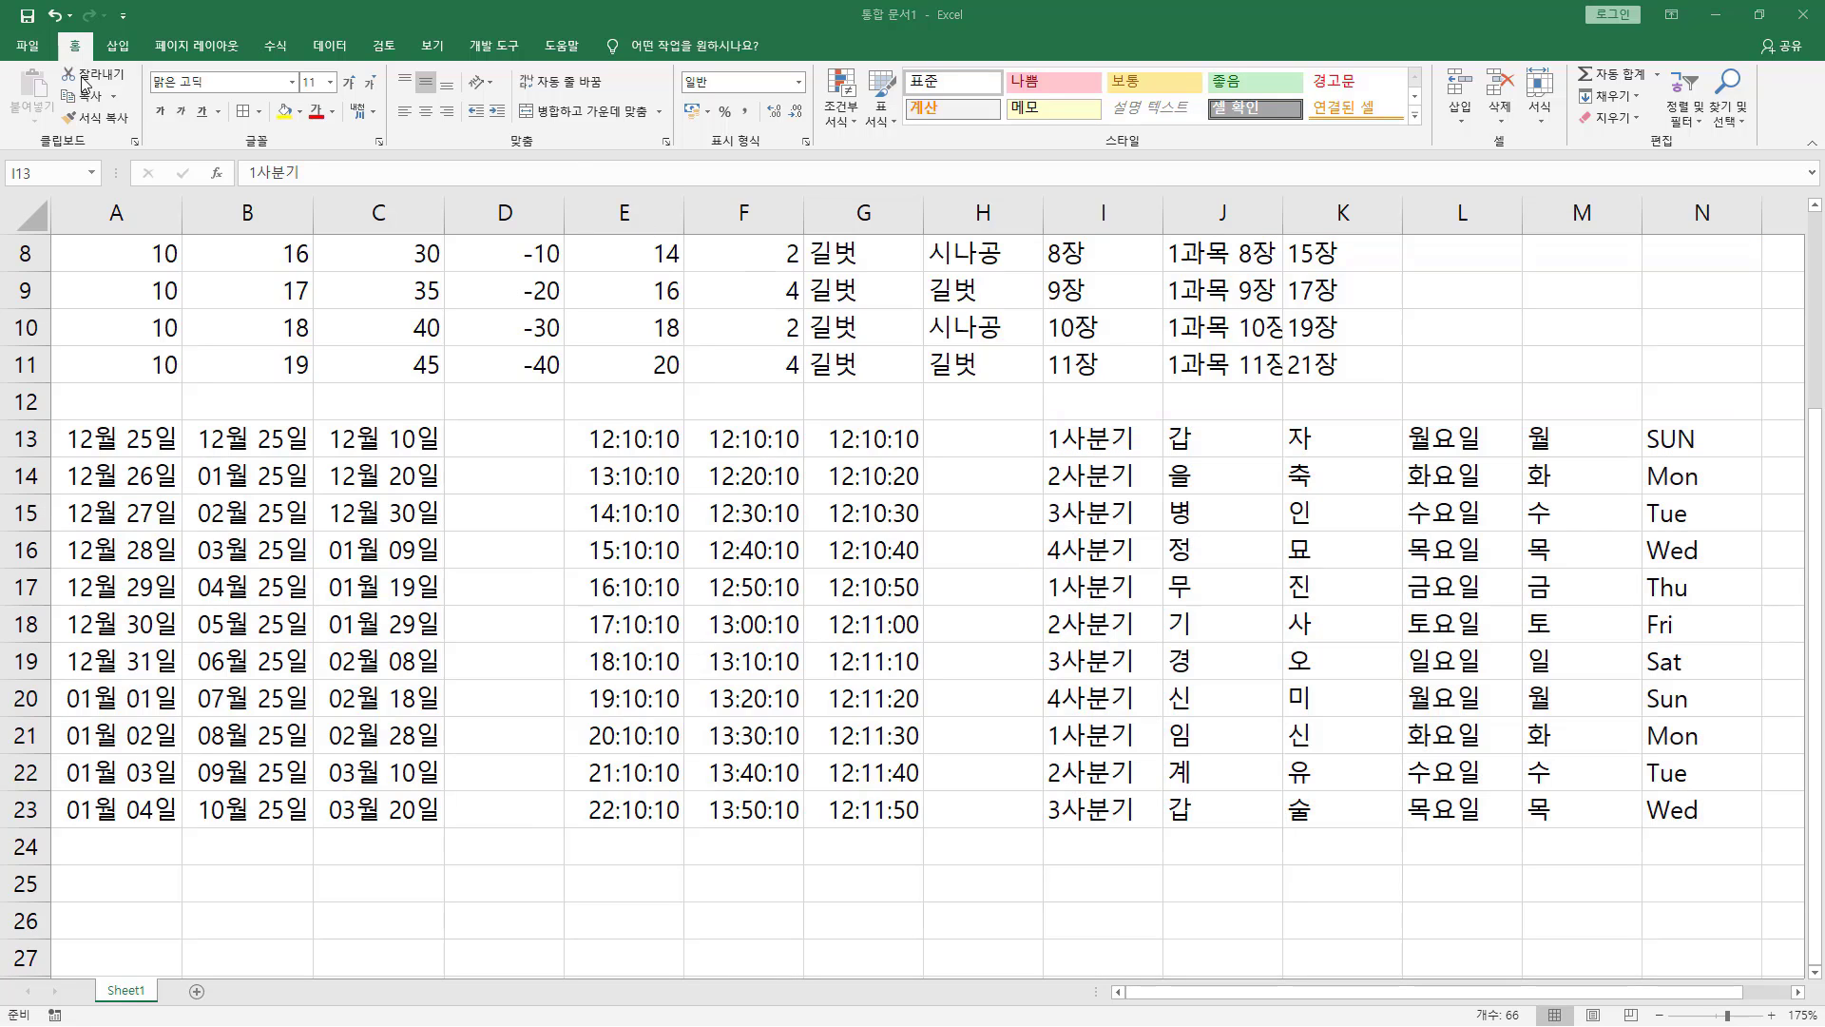
Step: Open the custom list editor (사용자 지정 목록 편집) from the General section of the advanced Excel options
{"action": "left_click", "coordinate": [33, 50]}
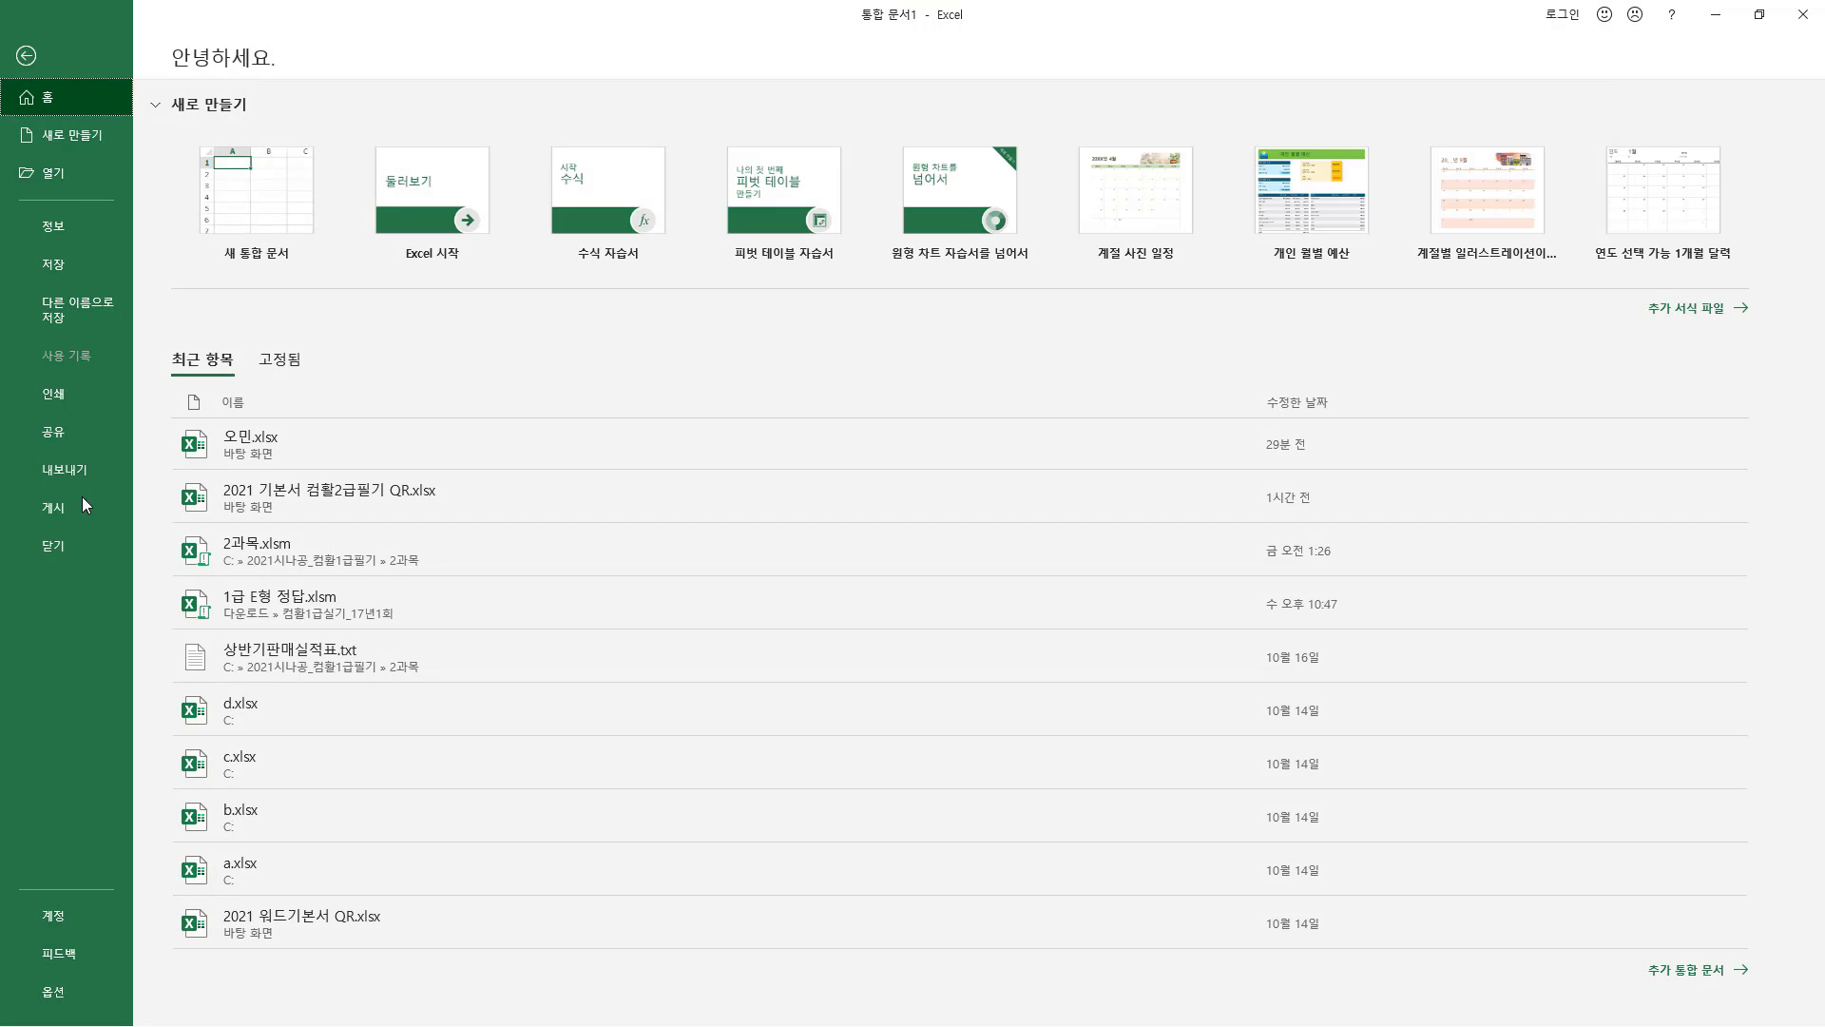
{"action": "left_click", "coordinate": [27, 992]}
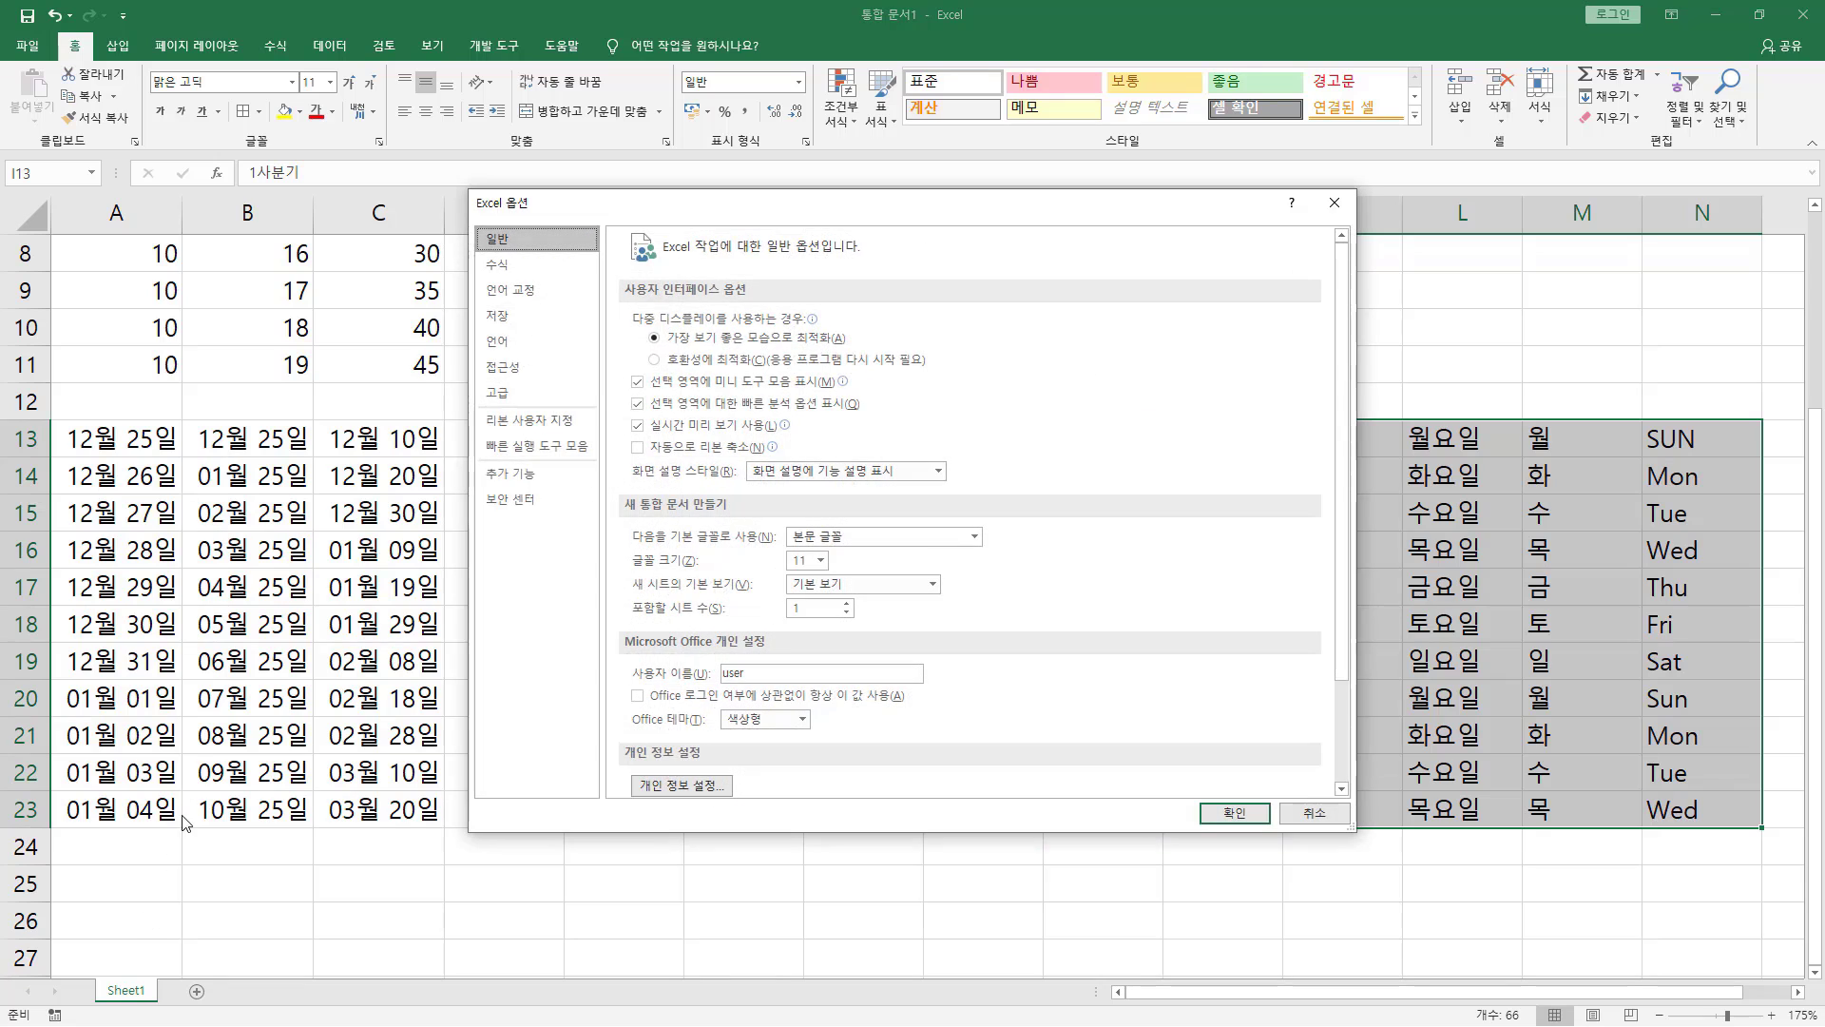
{"action": "left_click", "coordinate": [516, 393]}
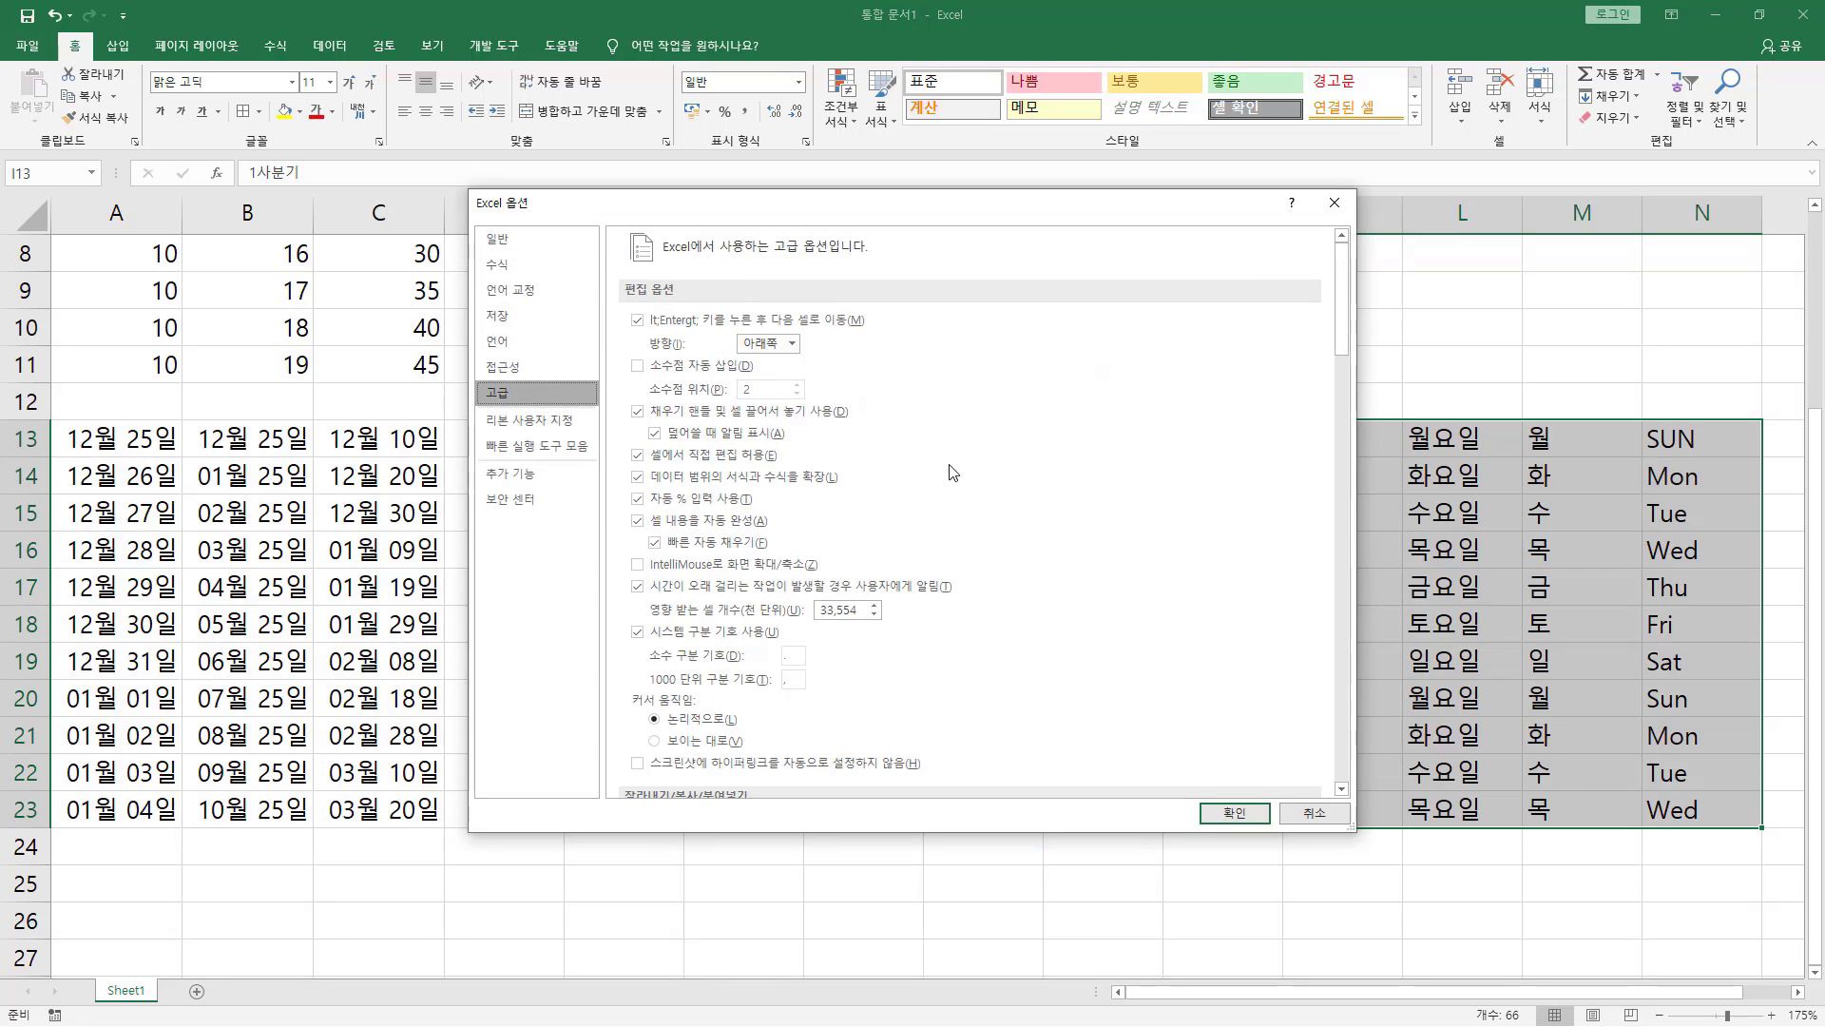
{"action": "scroll", "coordinate": [955, 468], "scroll_direction": "down", "scroll_amount": 5}
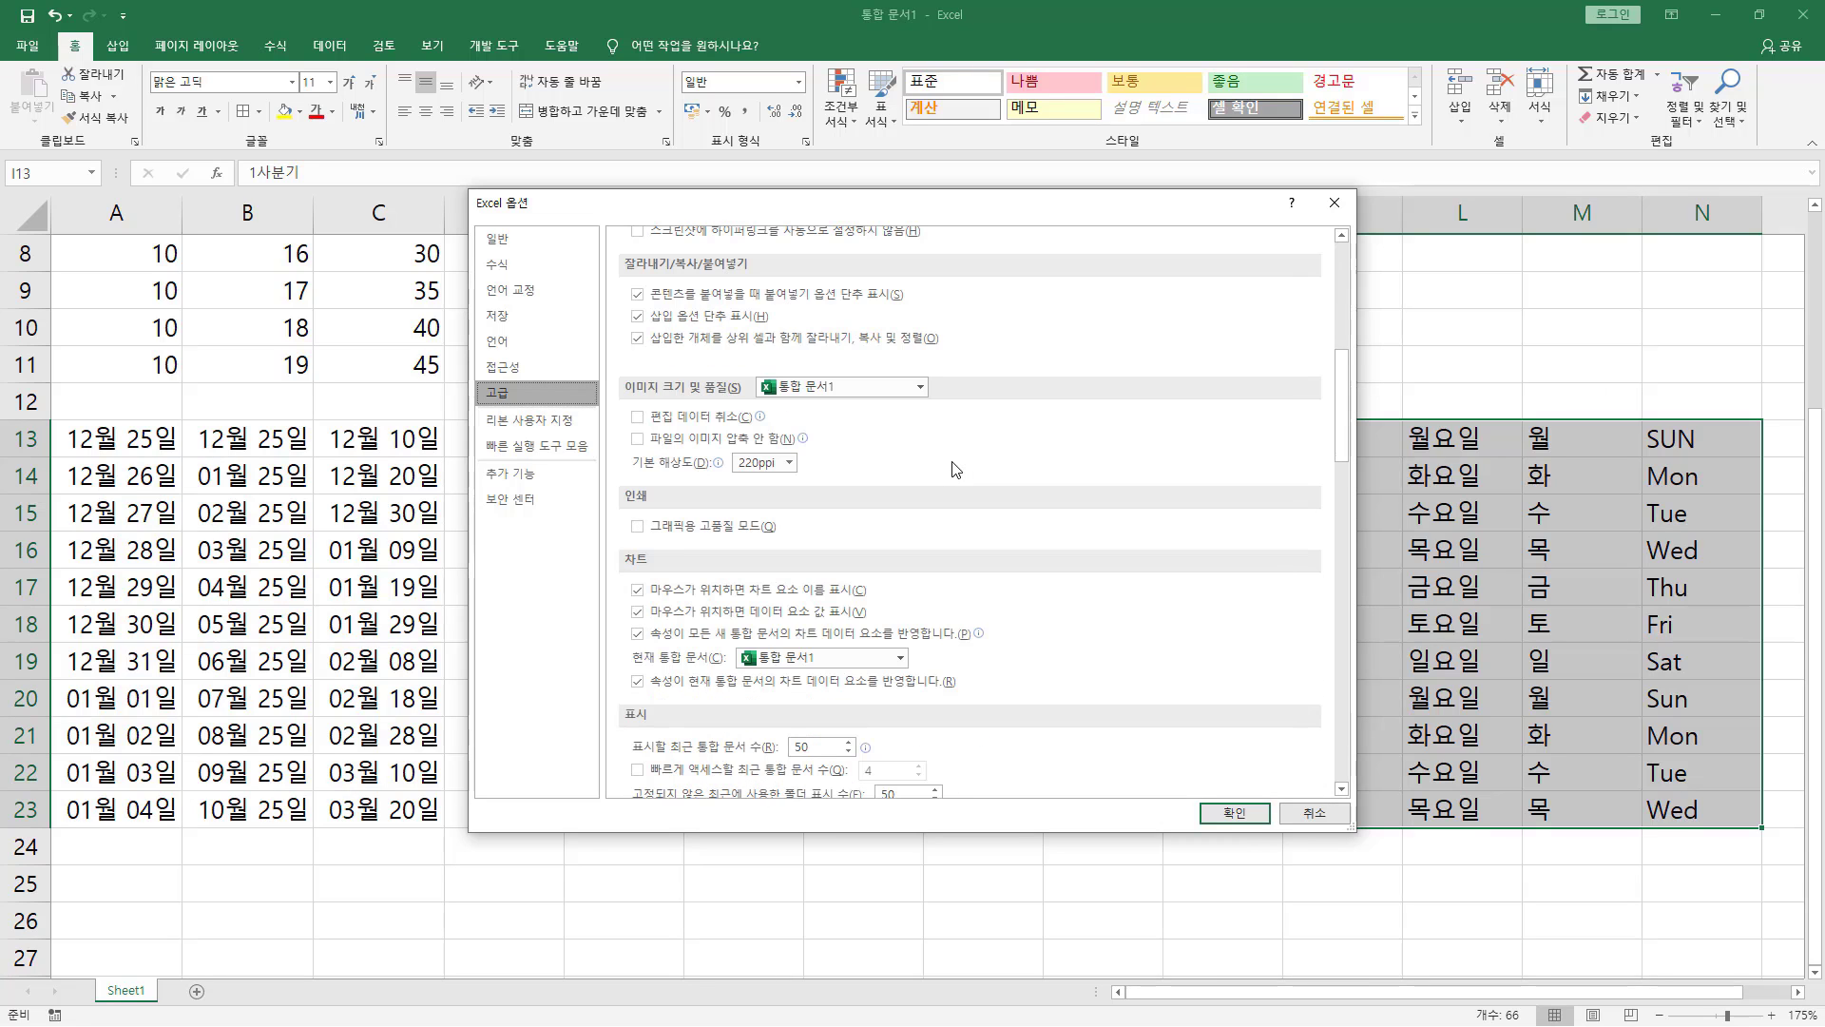
{"action": "scroll", "coordinate": [956, 469], "scroll_direction": "down", "scroll_amount": 10}
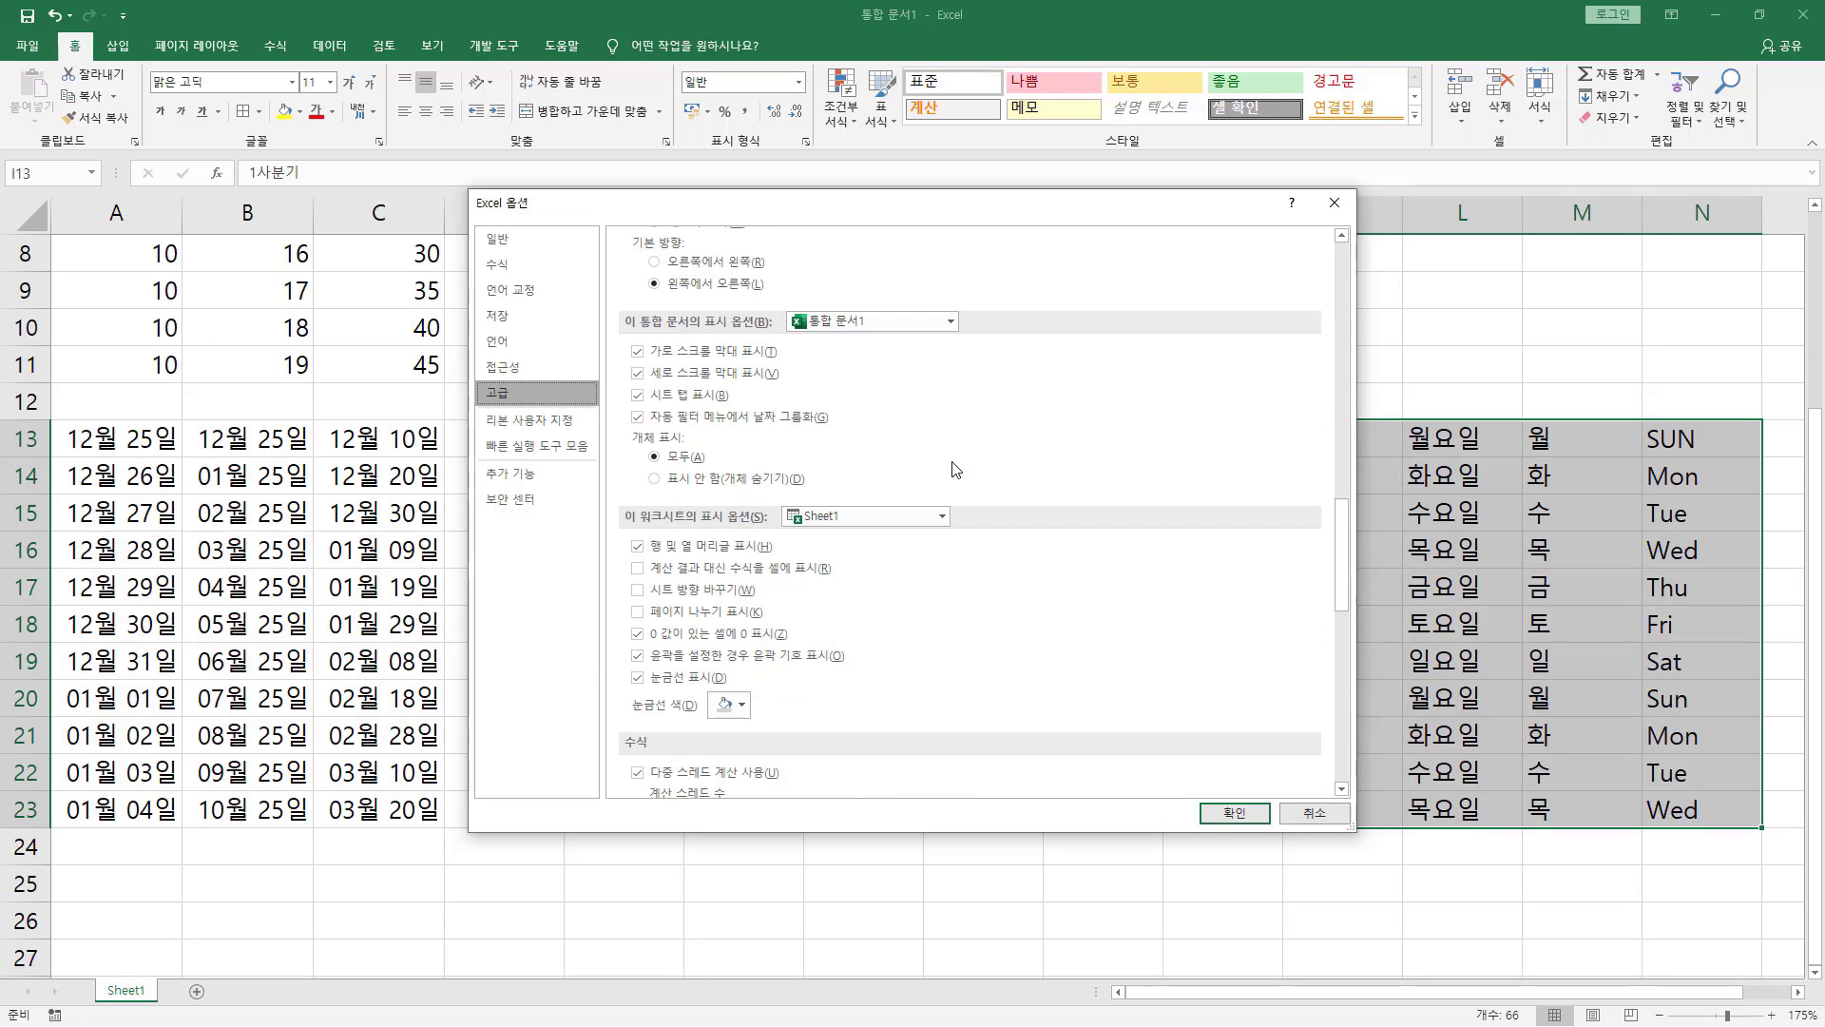
{"action": "scroll", "coordinate": [955, 468], "scroll_direction": "down", "scroll_amount": 10}
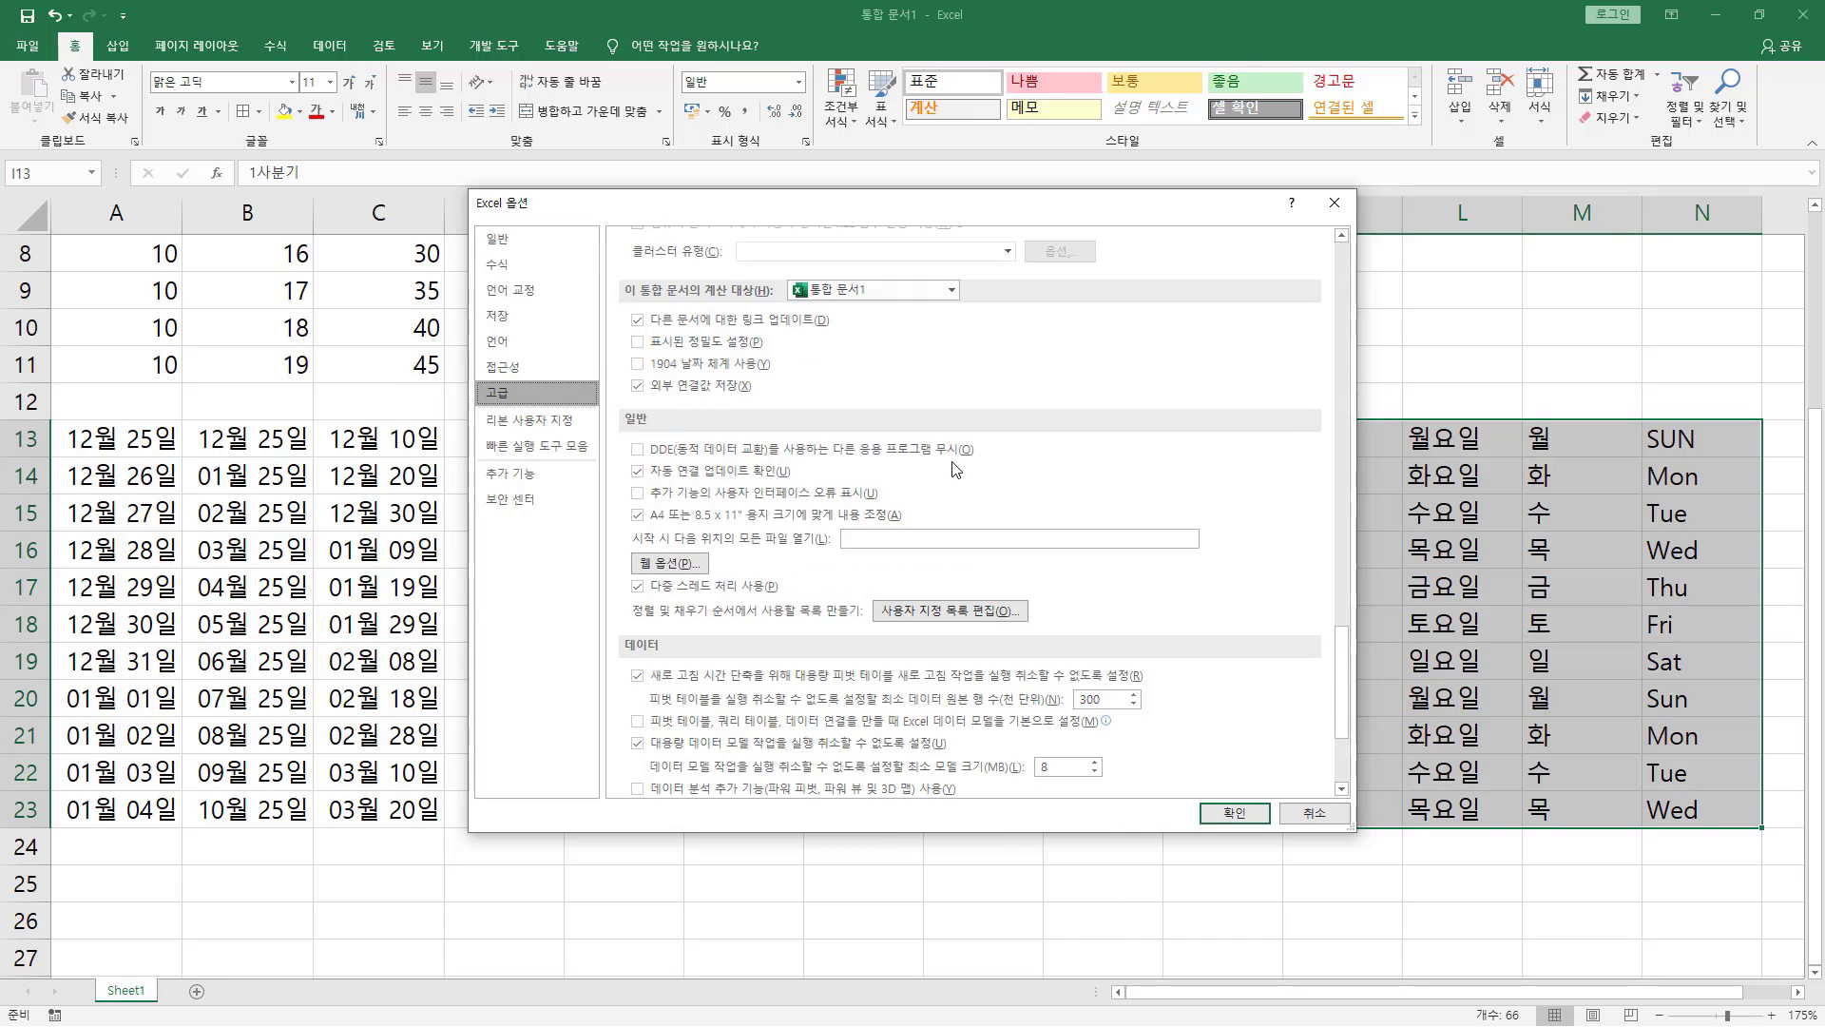
{"action": "left_click_drag", "start_coordinate": [617, 408], "coordinate": [662, 440]}
{"action": "mouse_move", "coordinate": [872, 609]}
{"action": "left_mouse_down"}
{"action": "mouse_move", "coordinate": [898, 628]}
{"action": "mouse_move", "coordinate": [1051, 629]}
{"action": "left_mouse_up"}
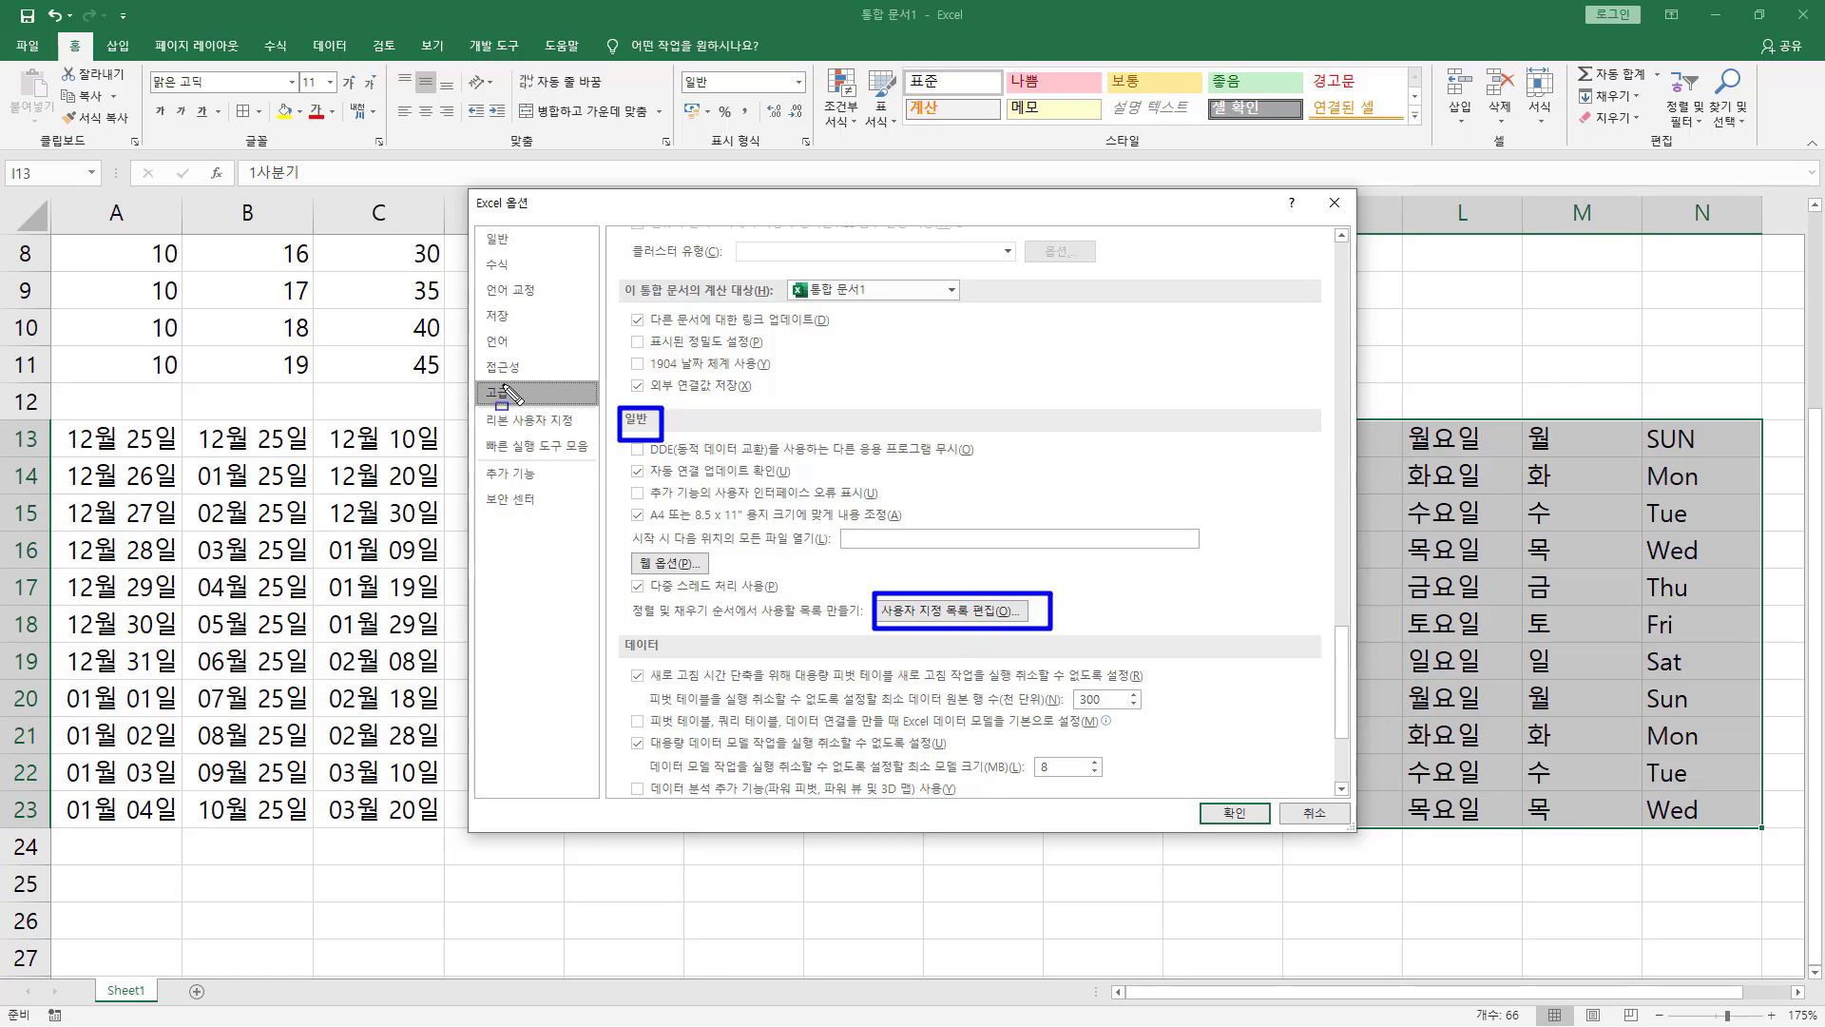
{"action": "left_click_drag", "start_coordinate": [468, 210], "coordinate": [531, 210]}
{"action": "left_click_drag", "start_coordinate": [477, 375], "coordinate": [530, 409]}
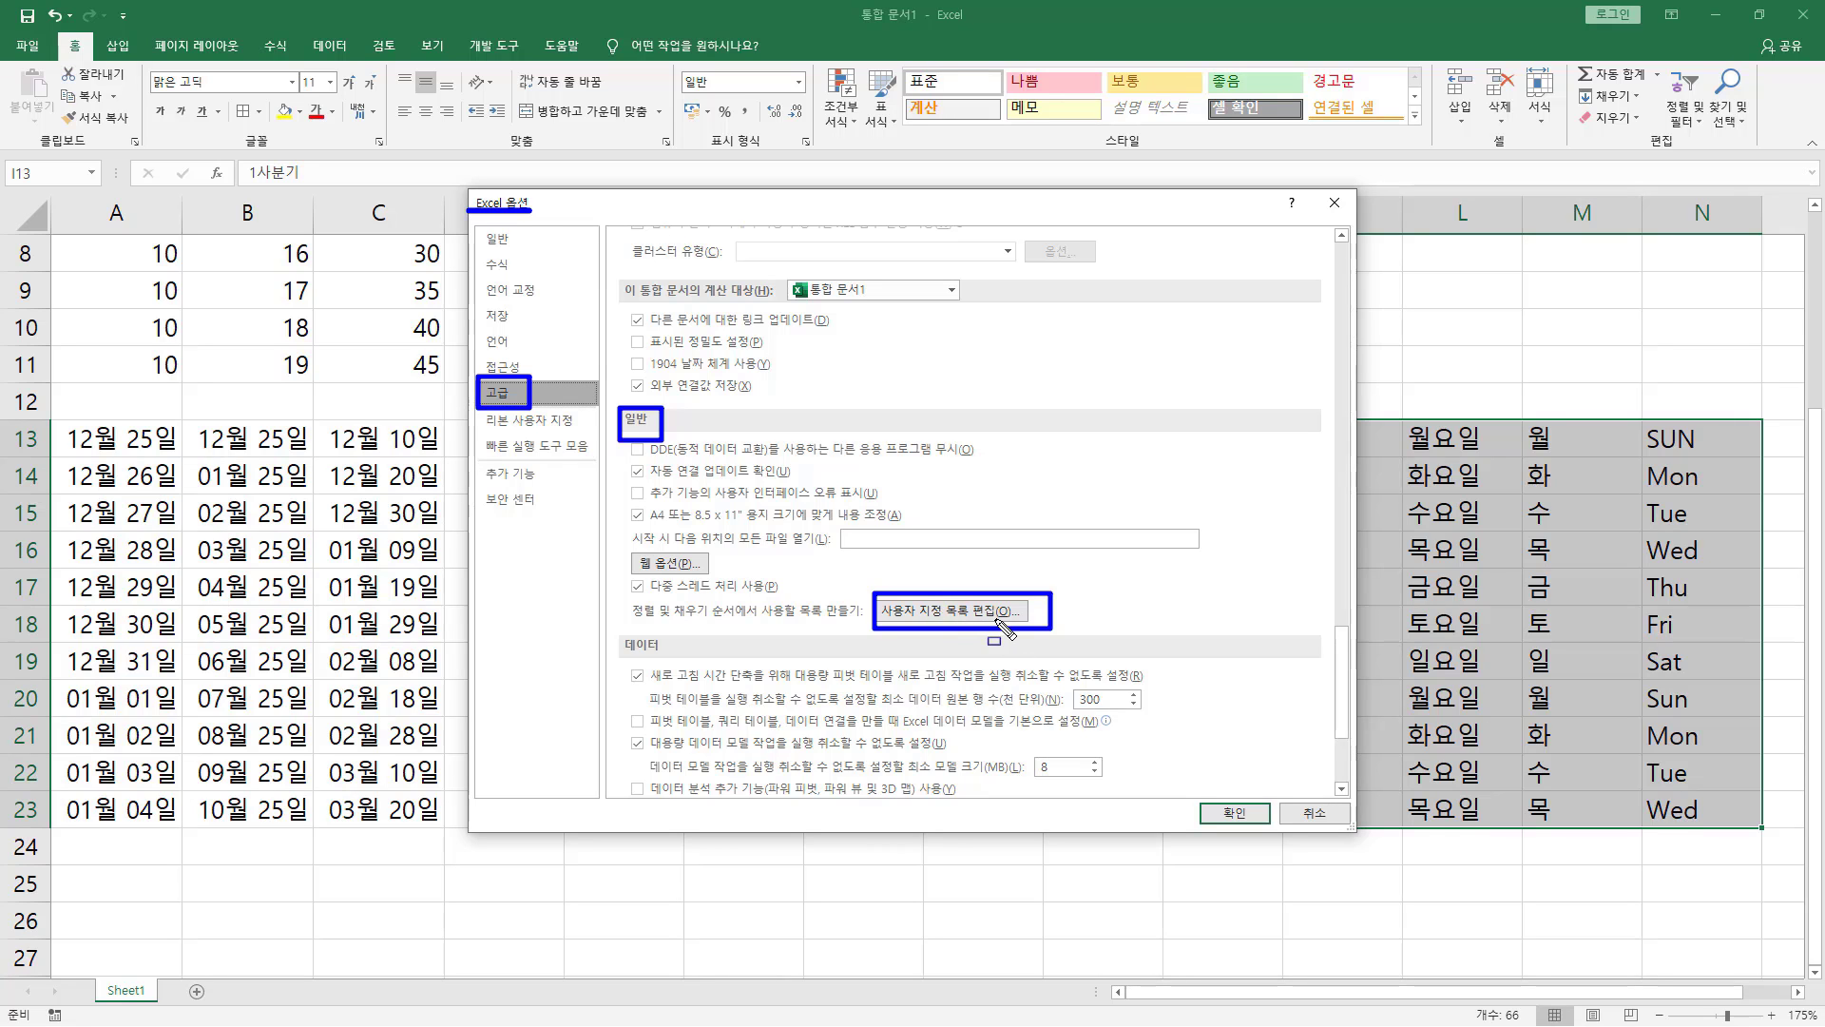
{"action": "key", "text": "Escape"}
{"action": "left_click", "coordinate": [965, 619]}
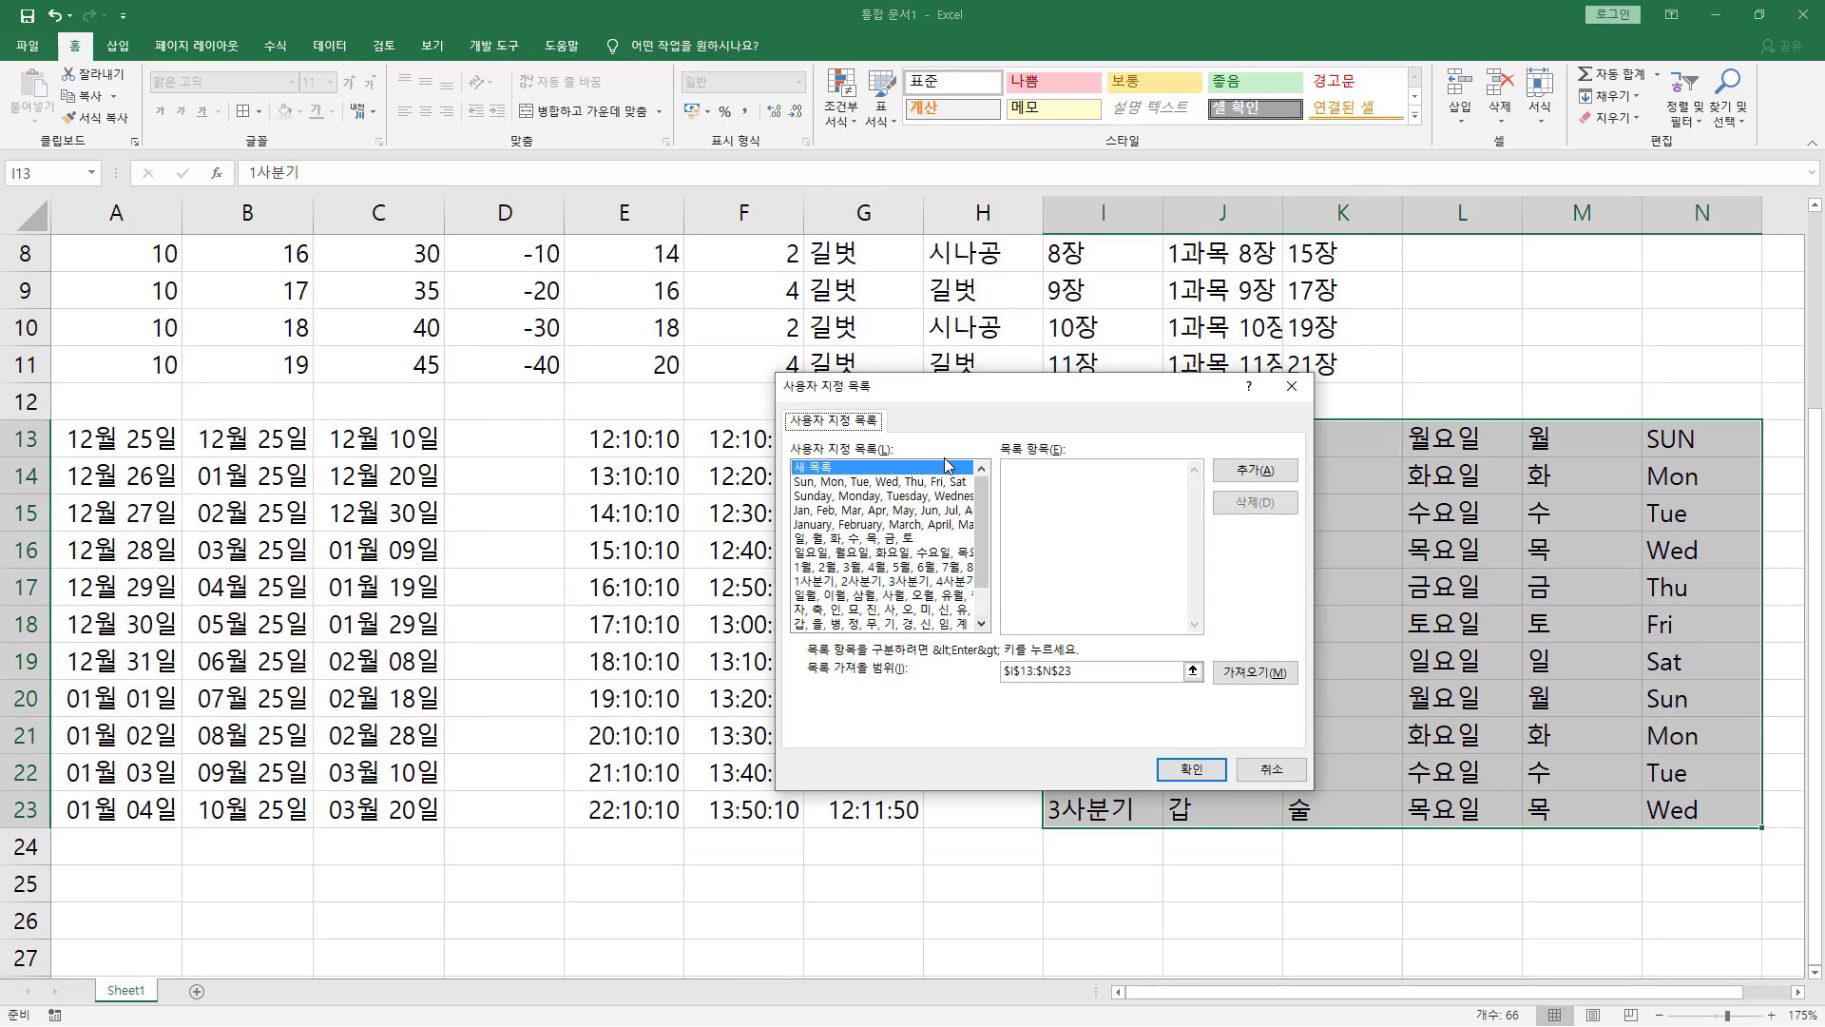
Step: Examine the built-in custom lists, including the entries of the 1월, 2월, 3월 month list, and close the list editor and options
{"action": "left_click_drag", "start_coordinate": [947, 393], "coordinate": [482, 282]}
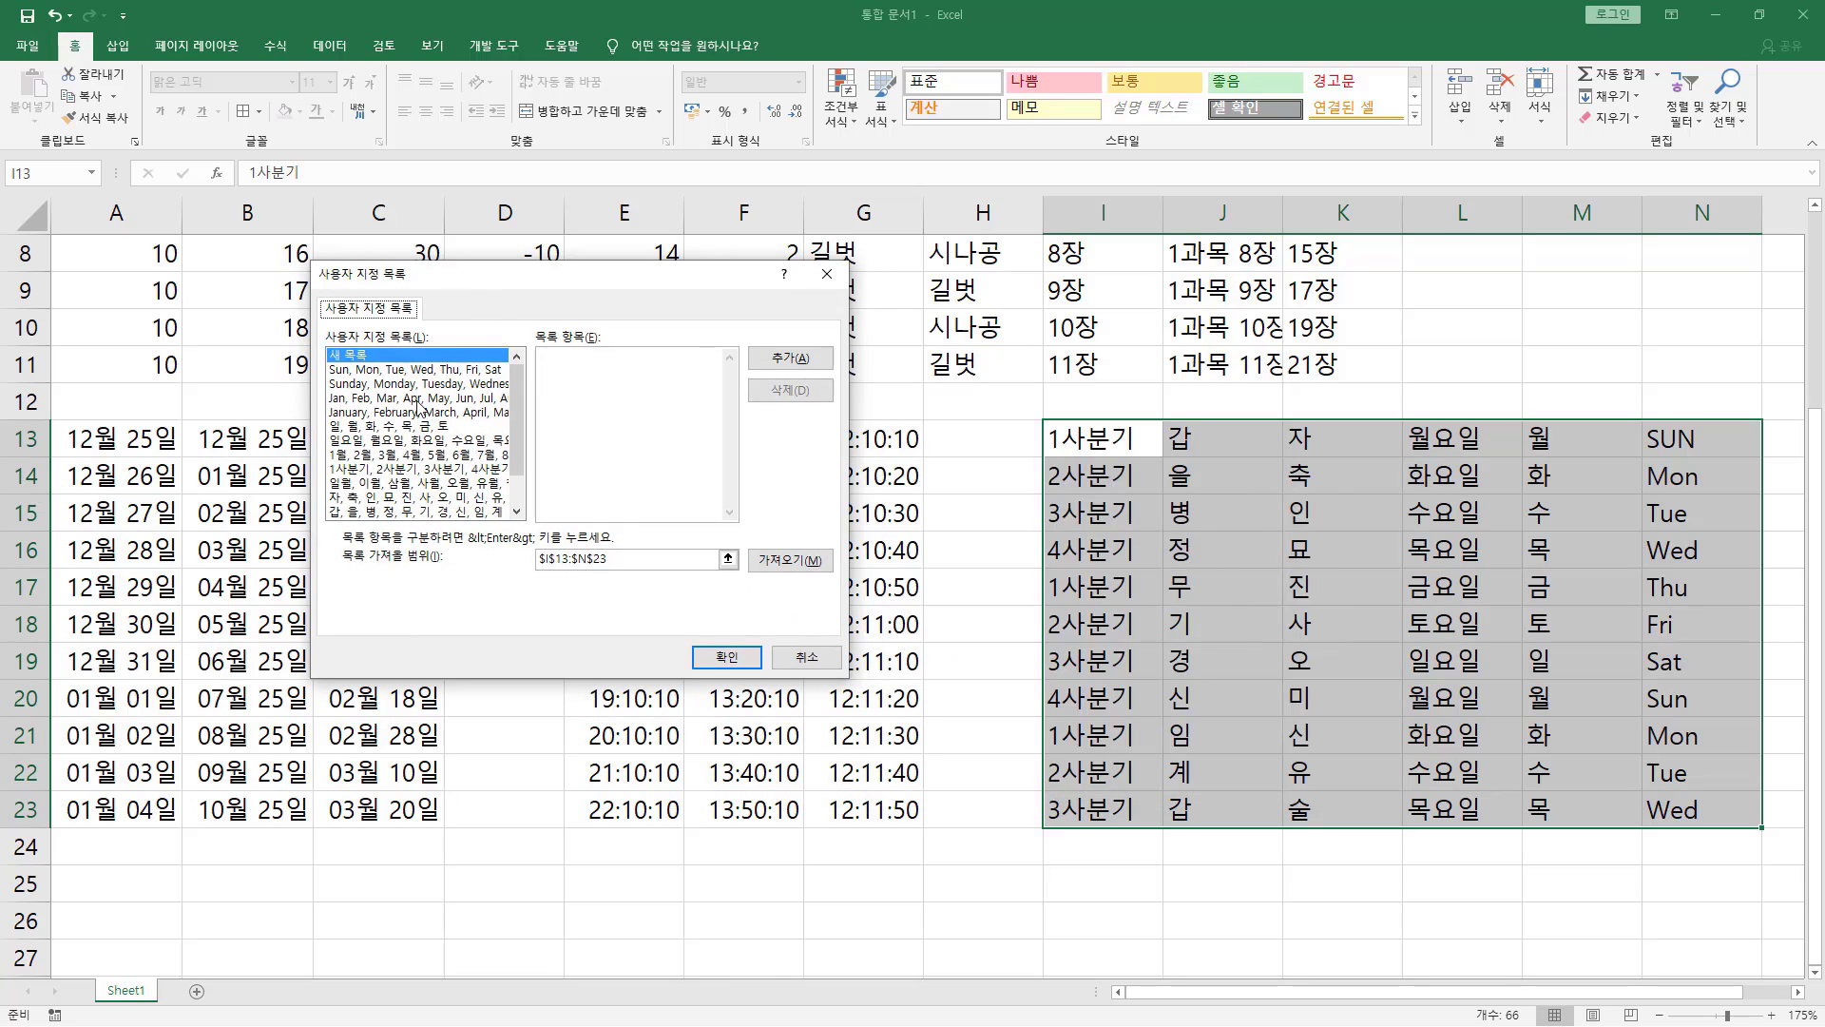
{"action": "left_click_drag", "start_coordinate": [374, 374], "coordinate": [399, 418]}
{"action": "scroll", "coordinate": [401, 457], "scroll_direction": "down", "scroll_amount": 1}
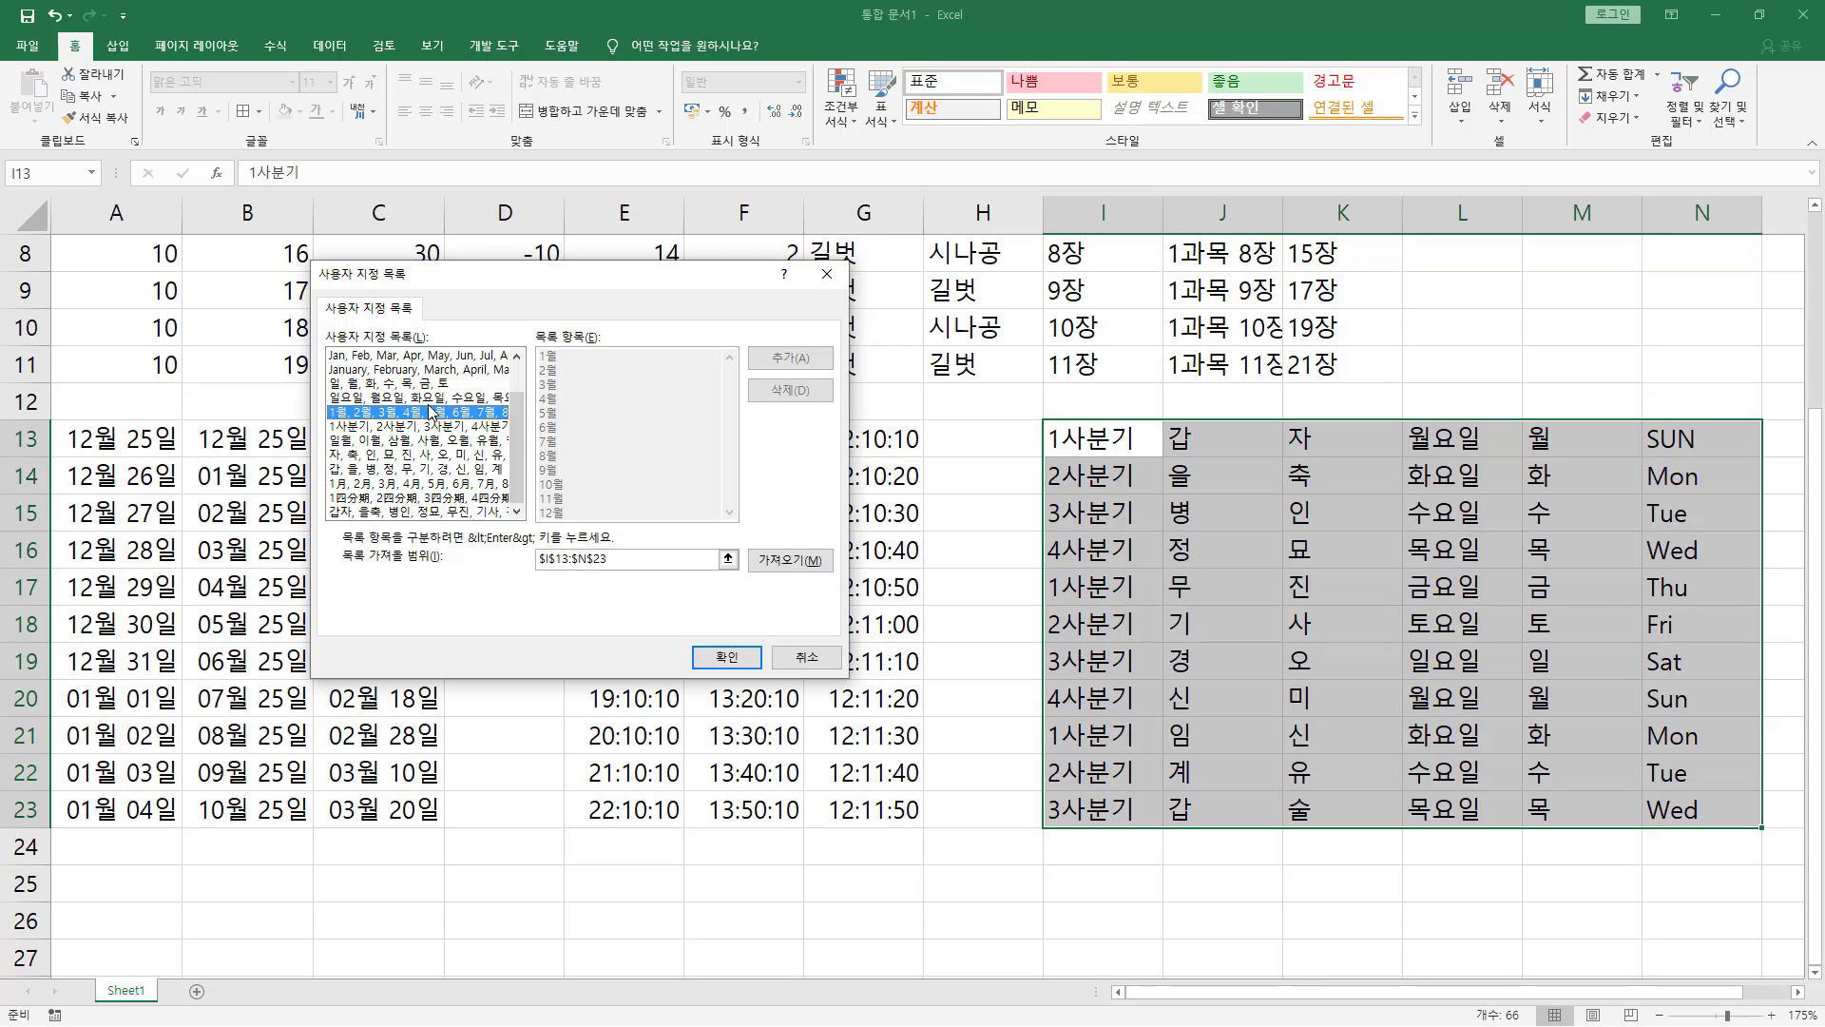
{"action": "scroll", "coordinate": [430, 412], "scroll_direction": "up", "scroll_amount": 1}
{"action": "scroll", "coordinate": [431, 412], "scroll_direction": "down", "scroll_amount": 1}
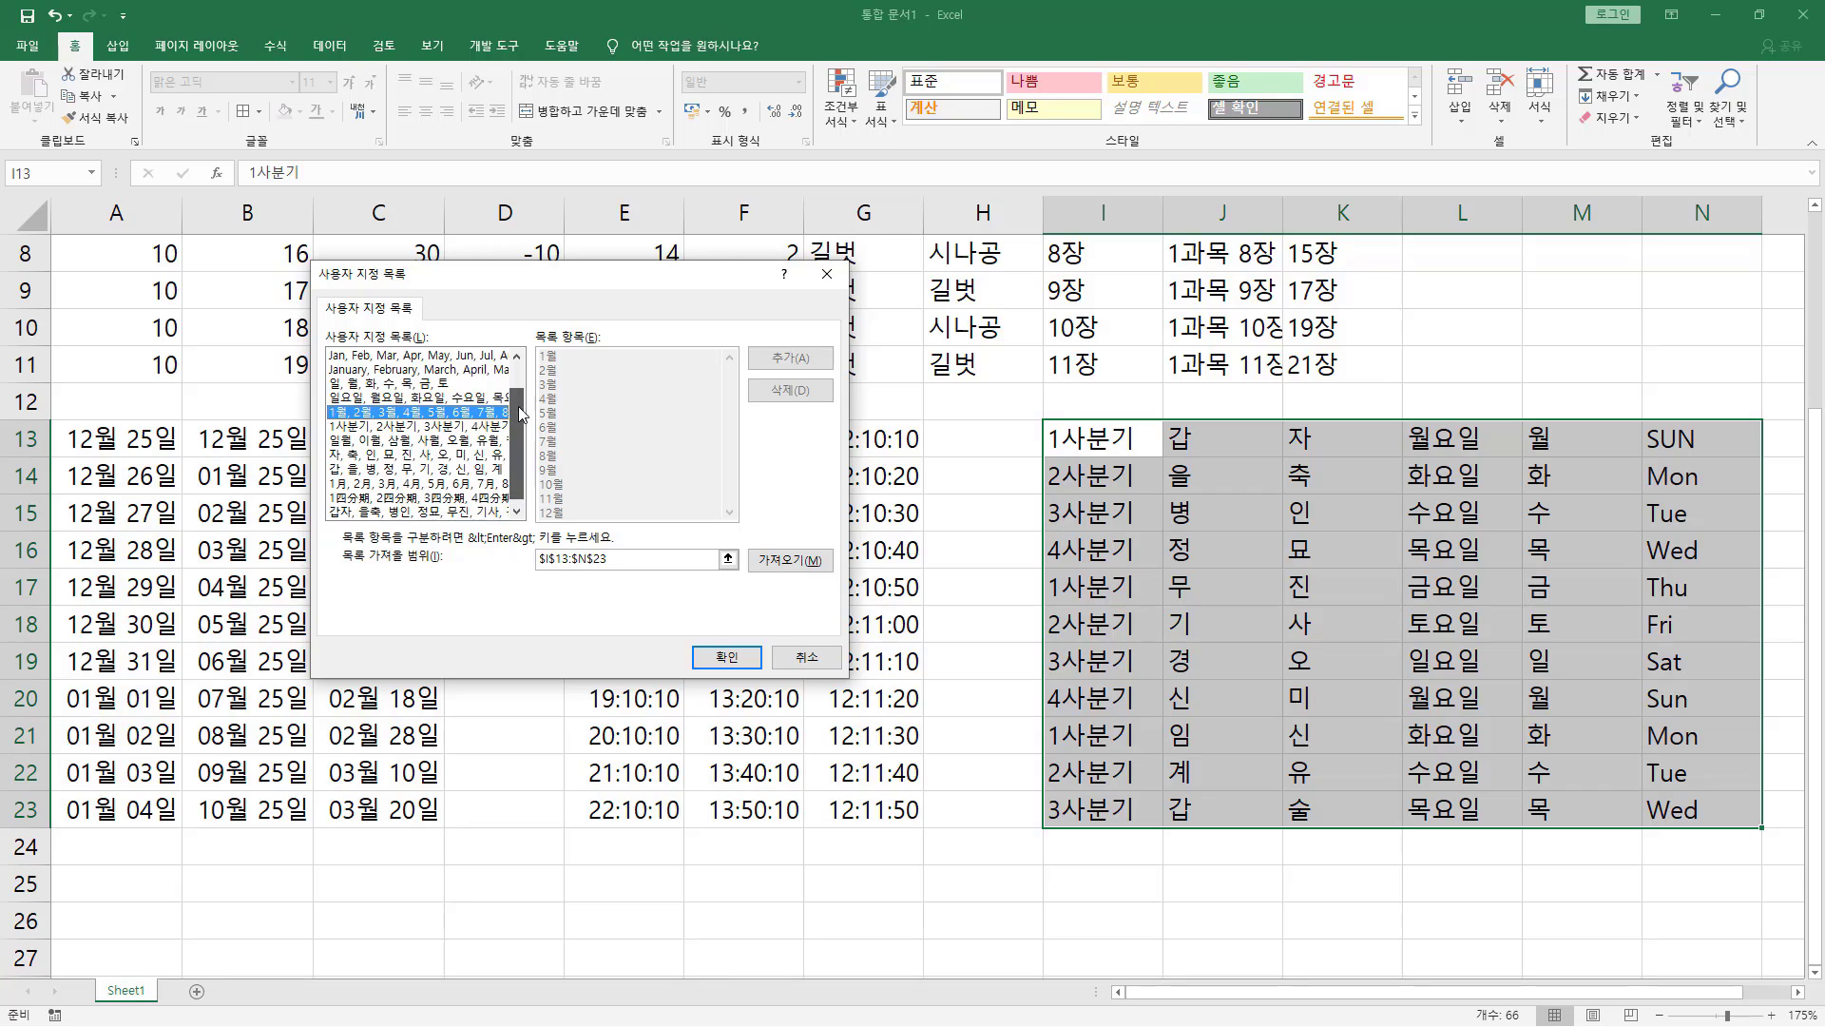
{"action": "scroll", "coordinate": [415, 389], "scroll_direction": "up", "scroll_amount": 1}
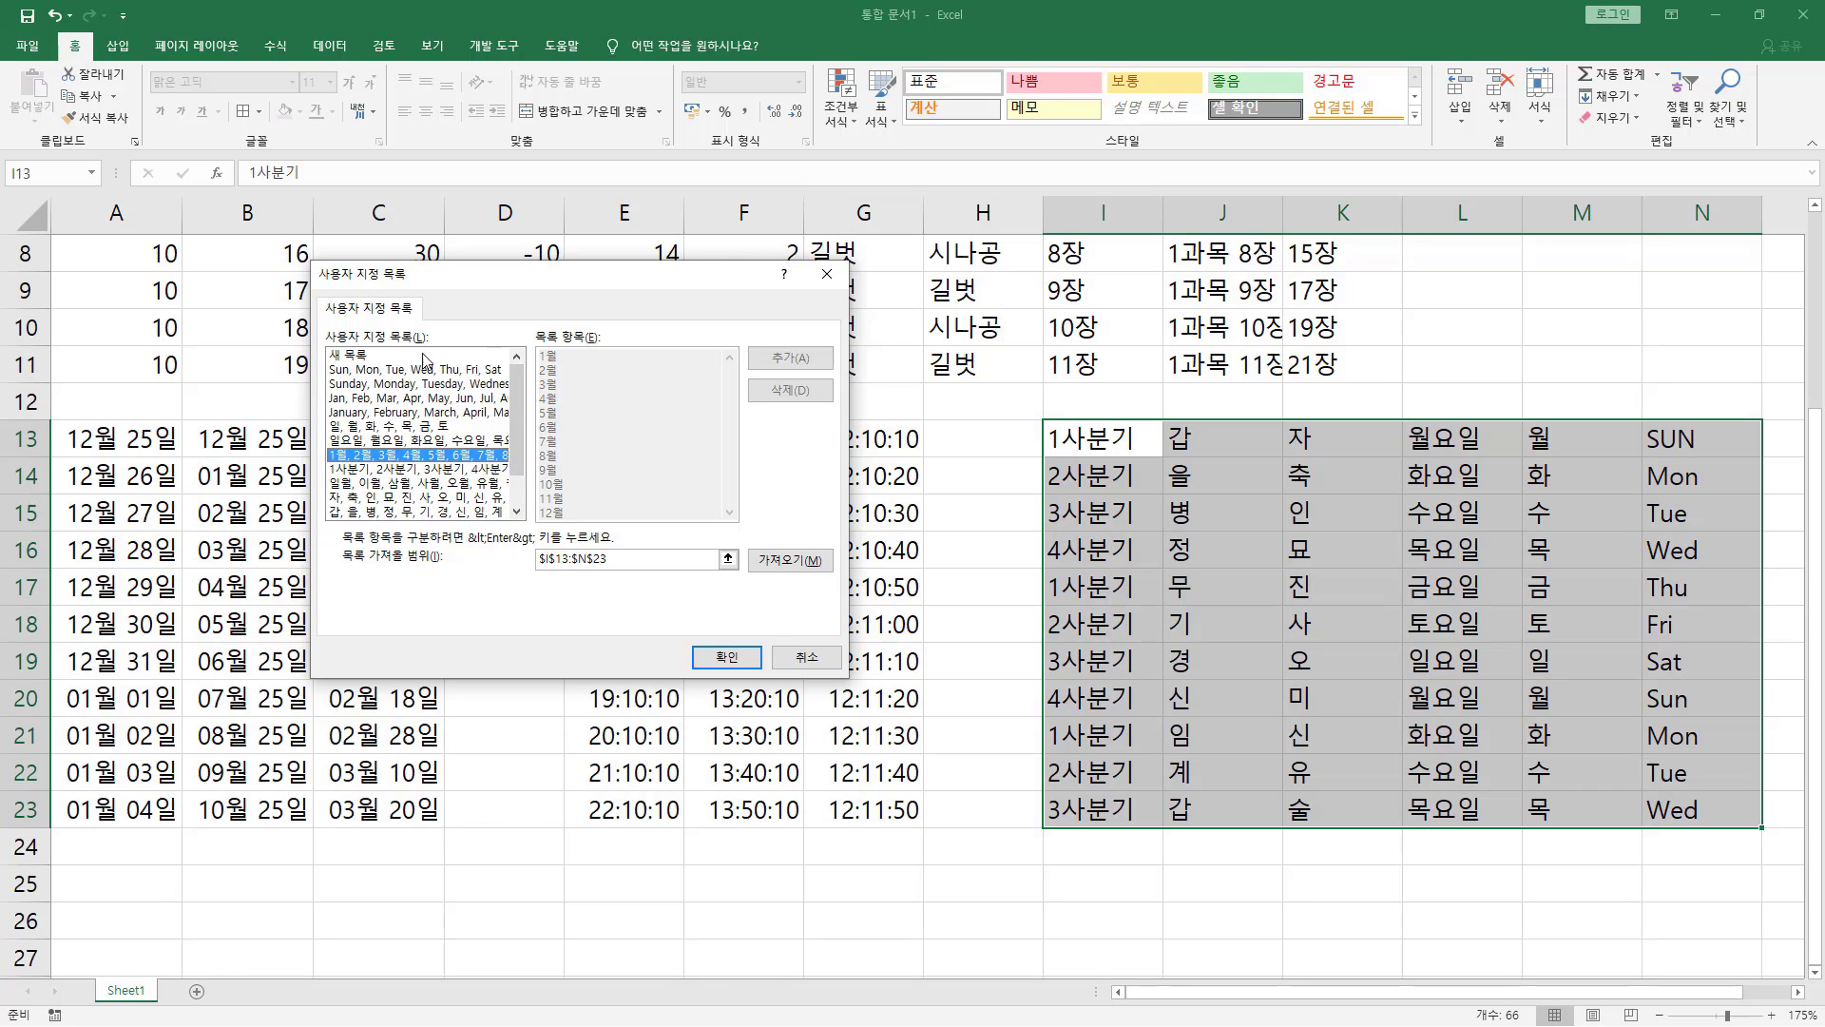
{"action": "scroll", "coordinate": [517, 418], "scroll_direction": "down", "scroll_amount": 1}
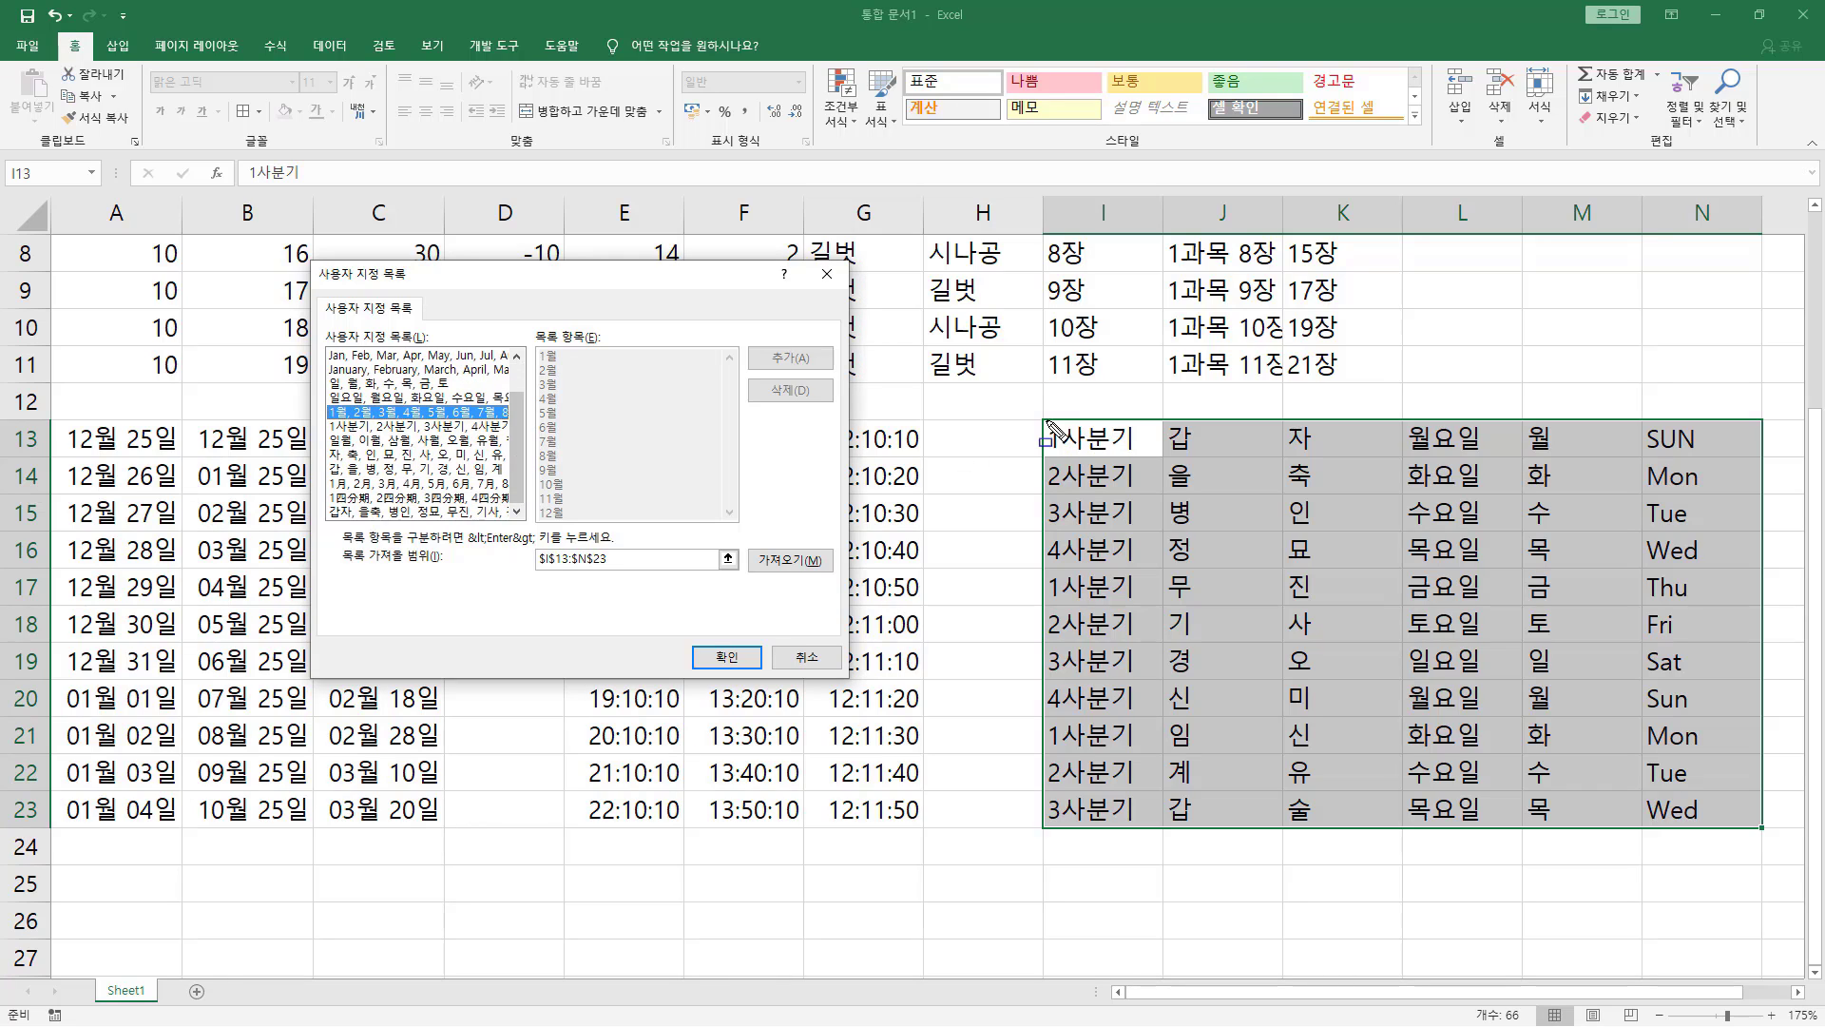
{"action": "left_click_drag", "start_coordinate": [1049, 428], "coordinate": [1701, 416]}
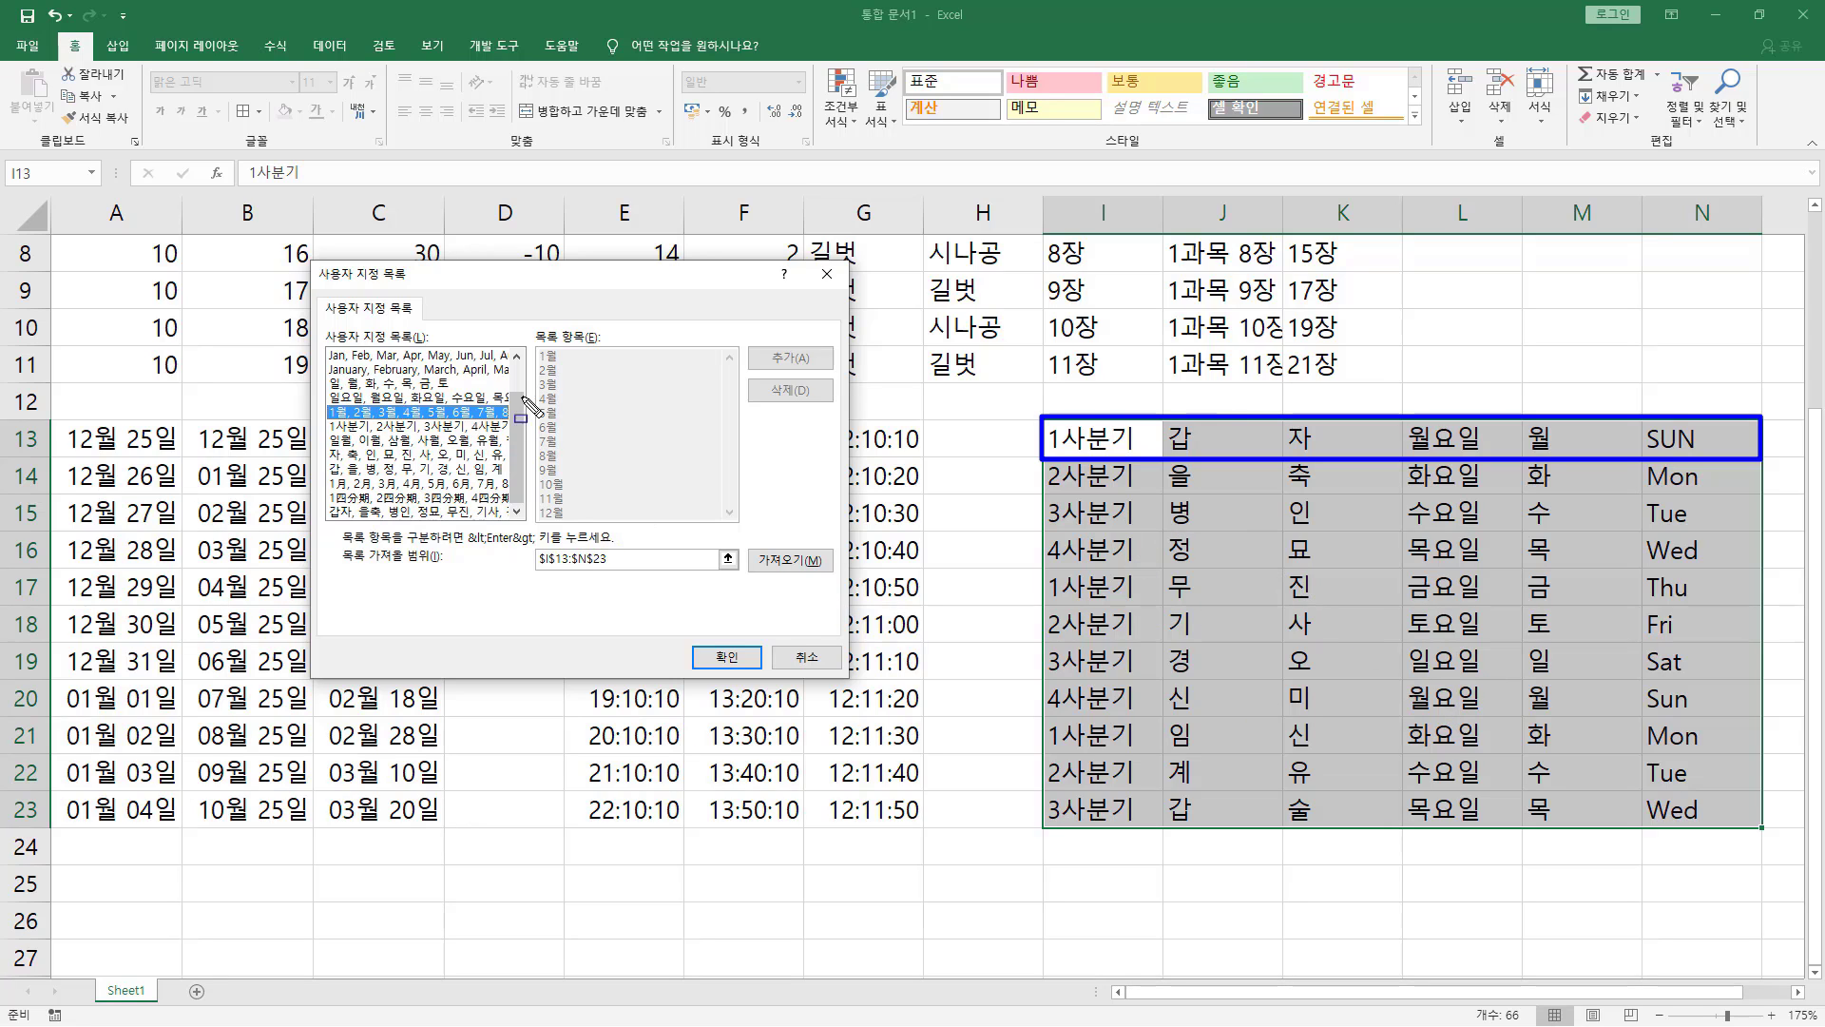
{"action": "left_click_drag", "start_coordinate": [522, 399], "coordinate": [530, 505]}
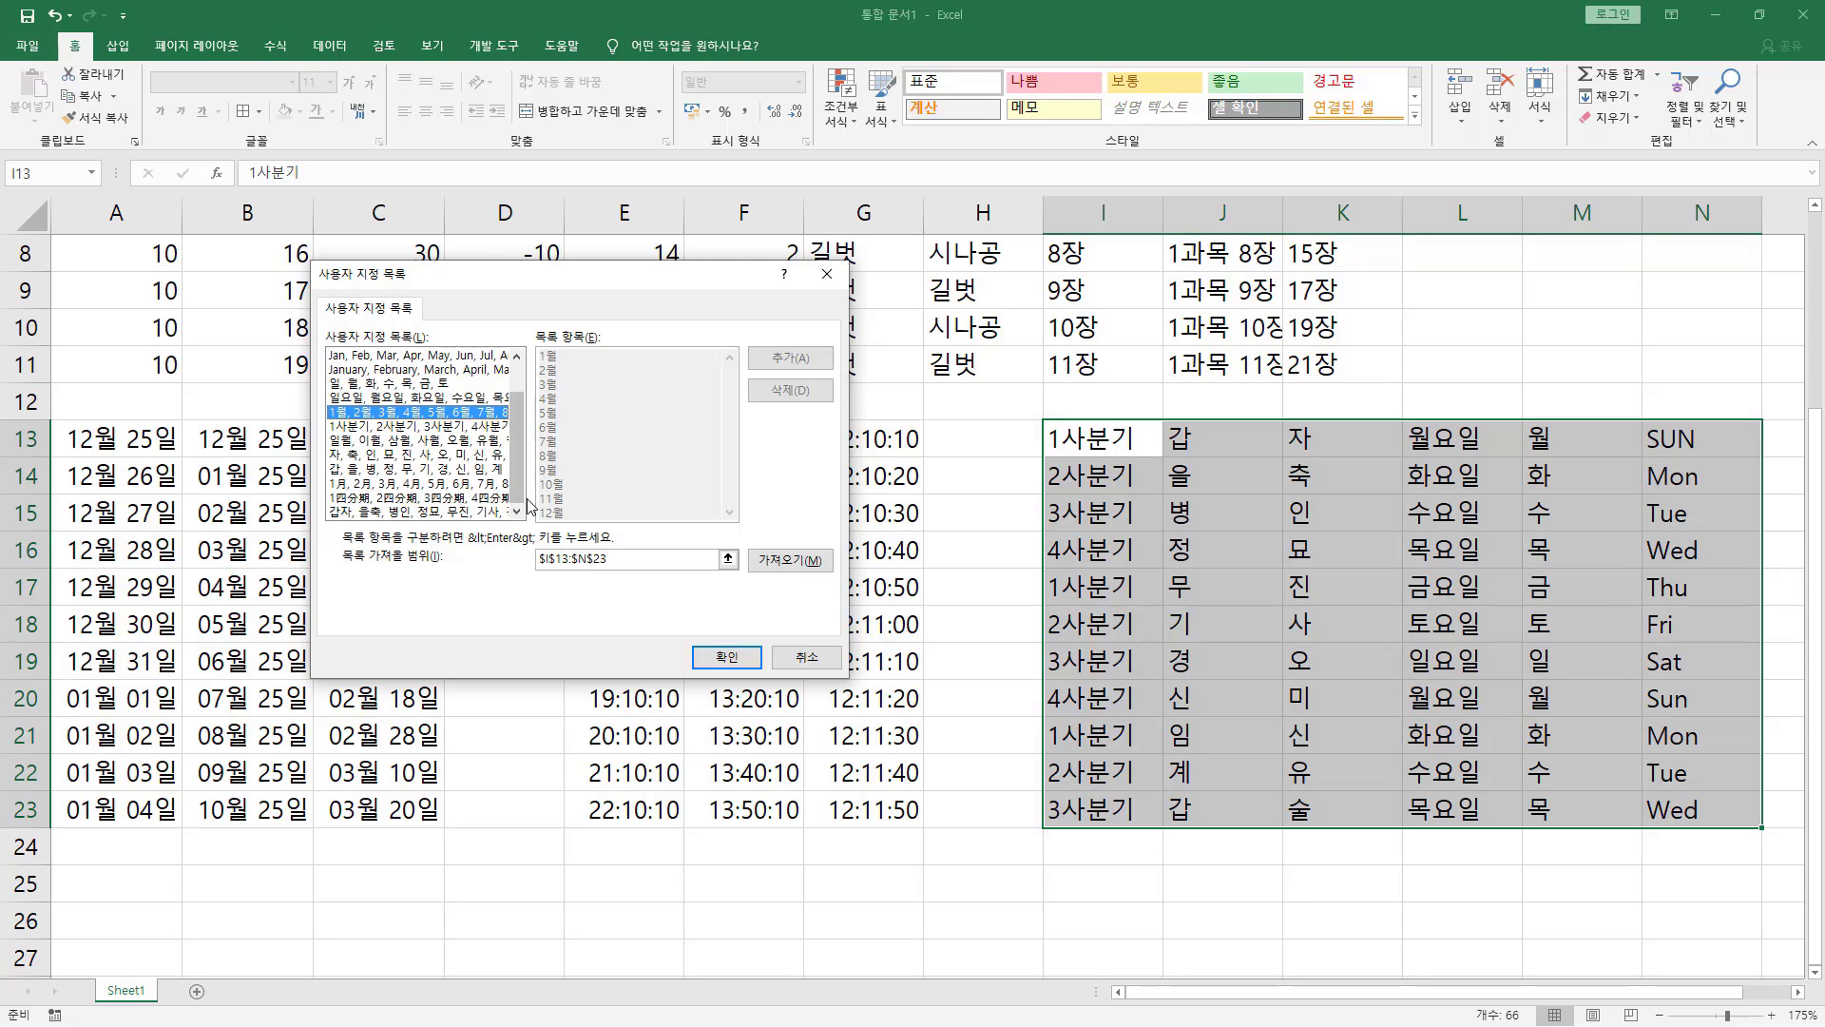
{"action": "left_click", "coordinate": [806, 657]}
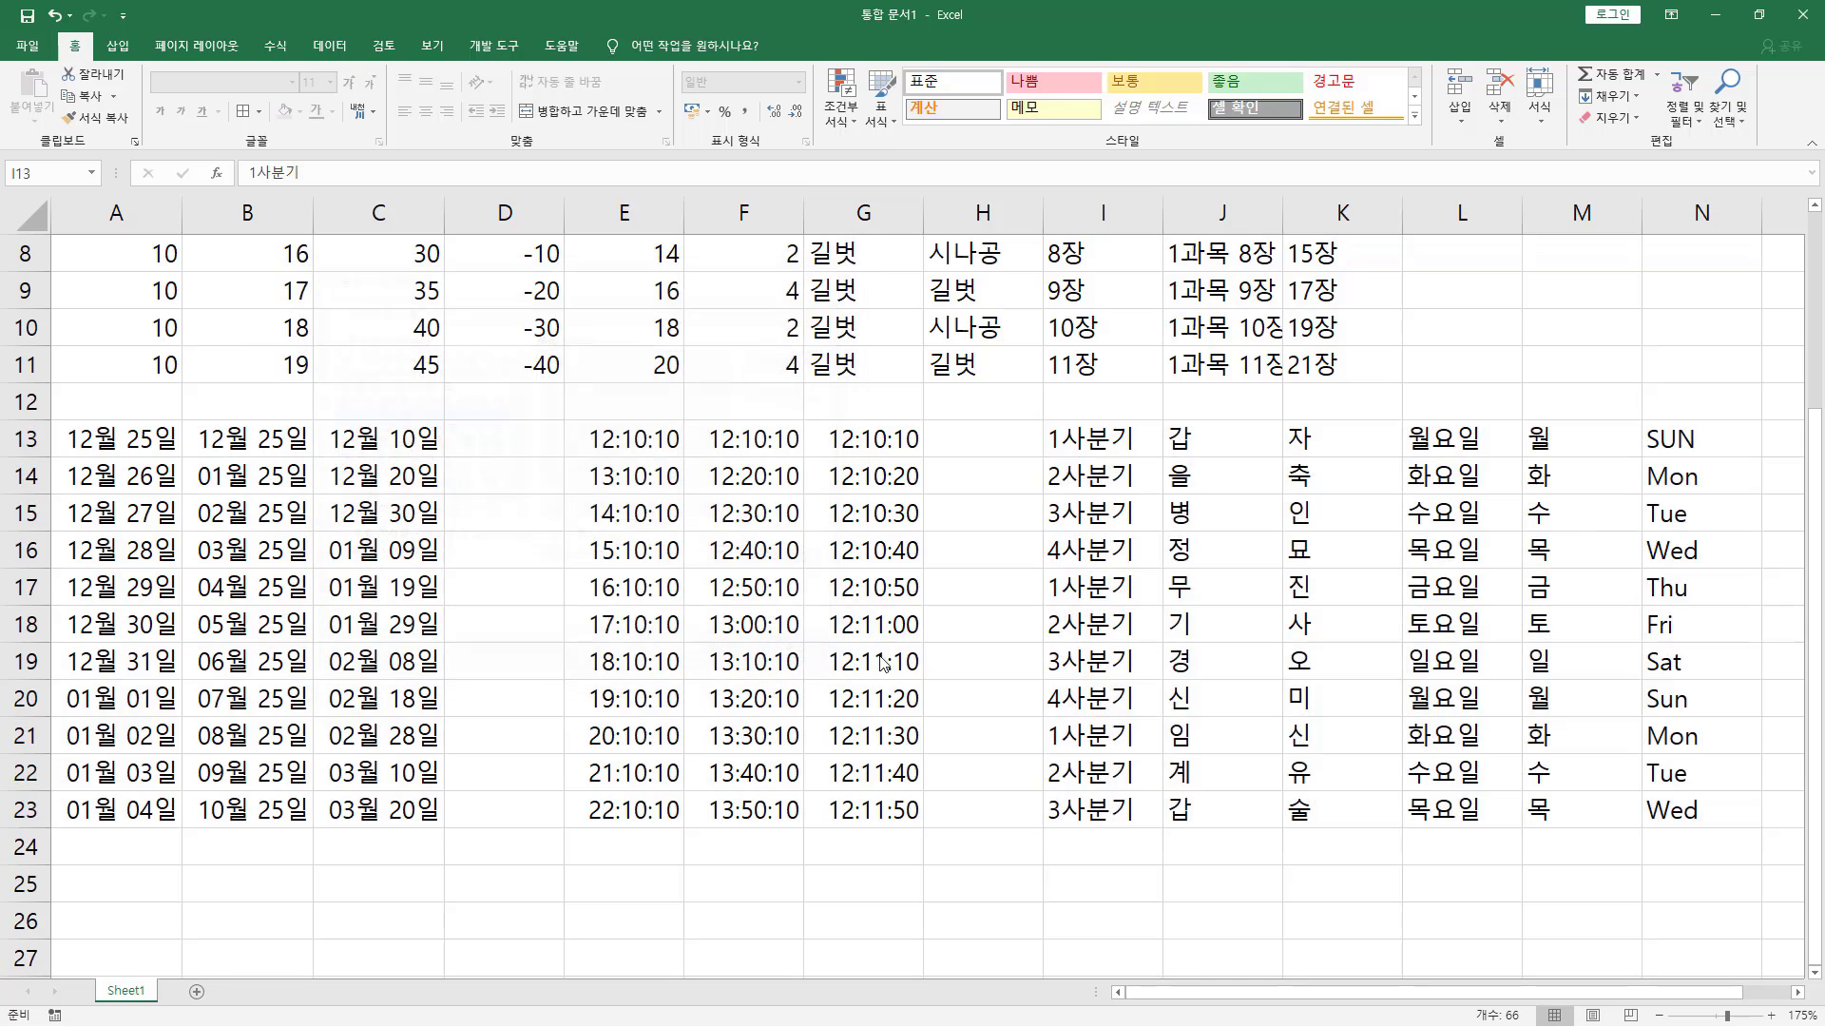
{"action": "left_click", "coordinate": [1225, 809]}
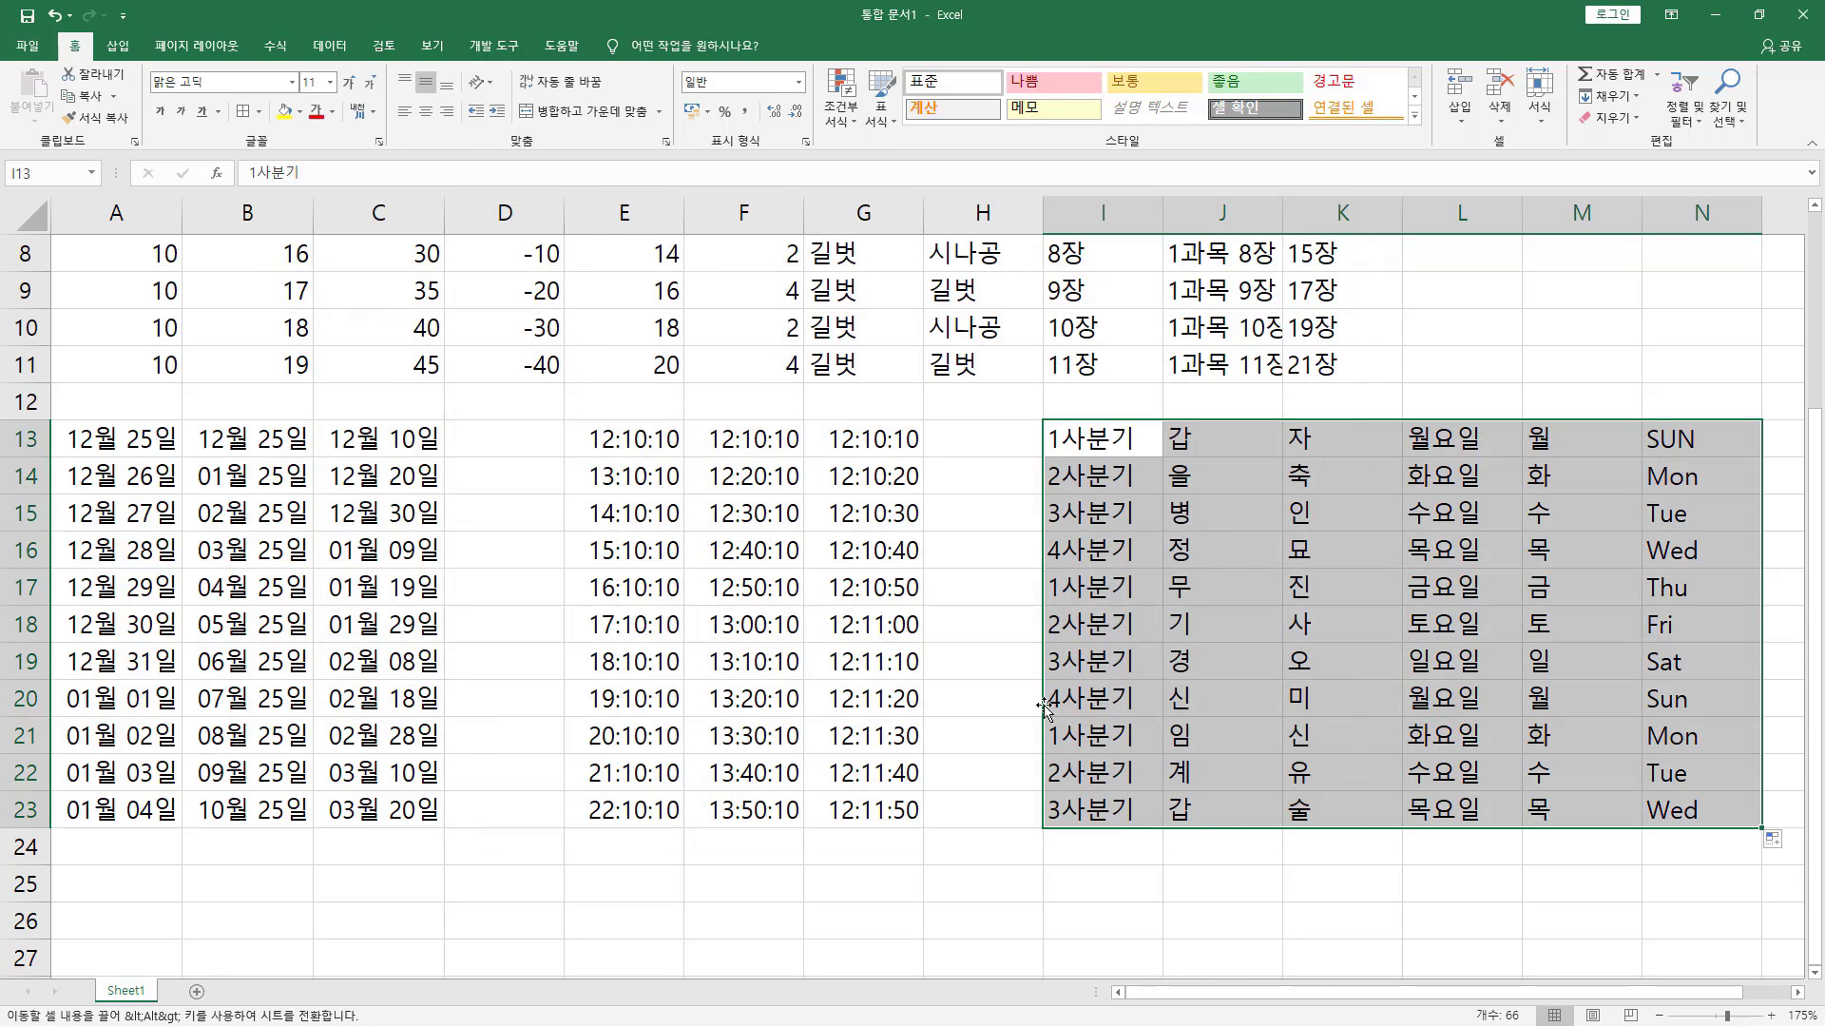
Step: Enter 가 in D13 and fill it down to D23
{"action": "left_click", "coordinate": [972, 442]}
{"action": "left_click", "coordinate": [533, 429]}
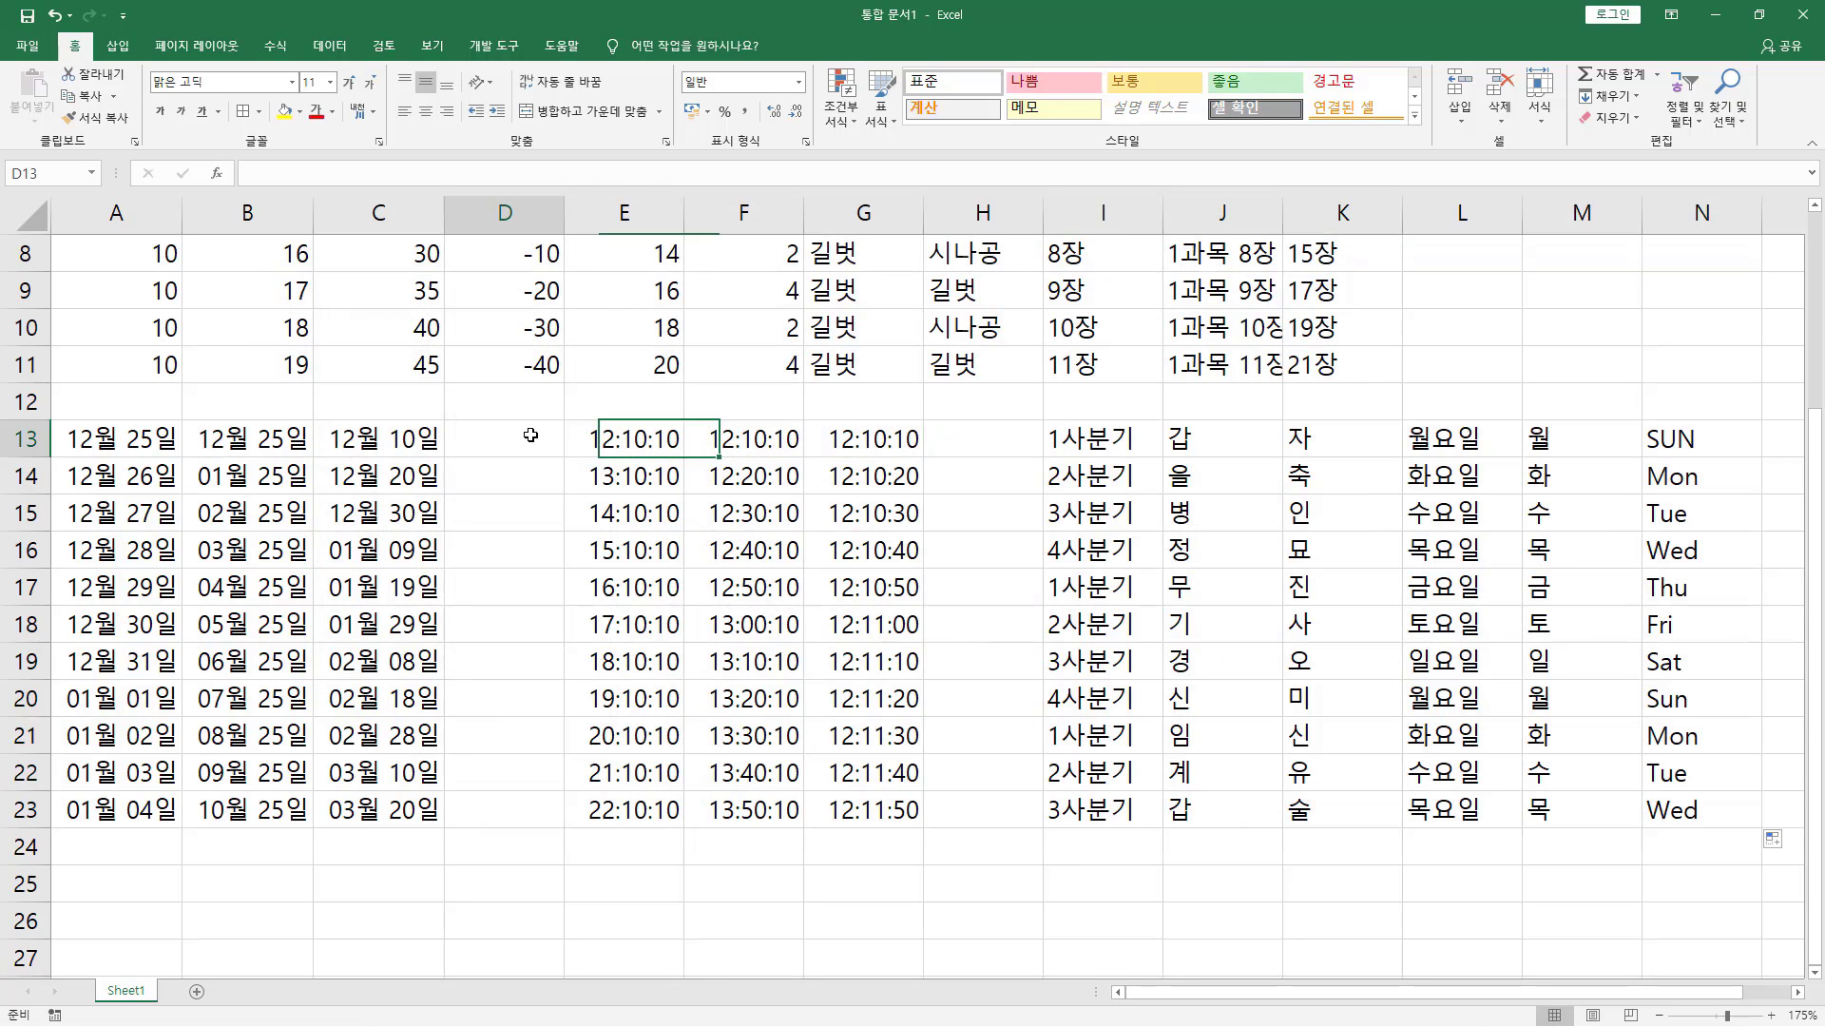
{"action": "type", "text": "R"}
{"action": "key", "text": "BackSpace"}
{"action": "type", "text": "가"}
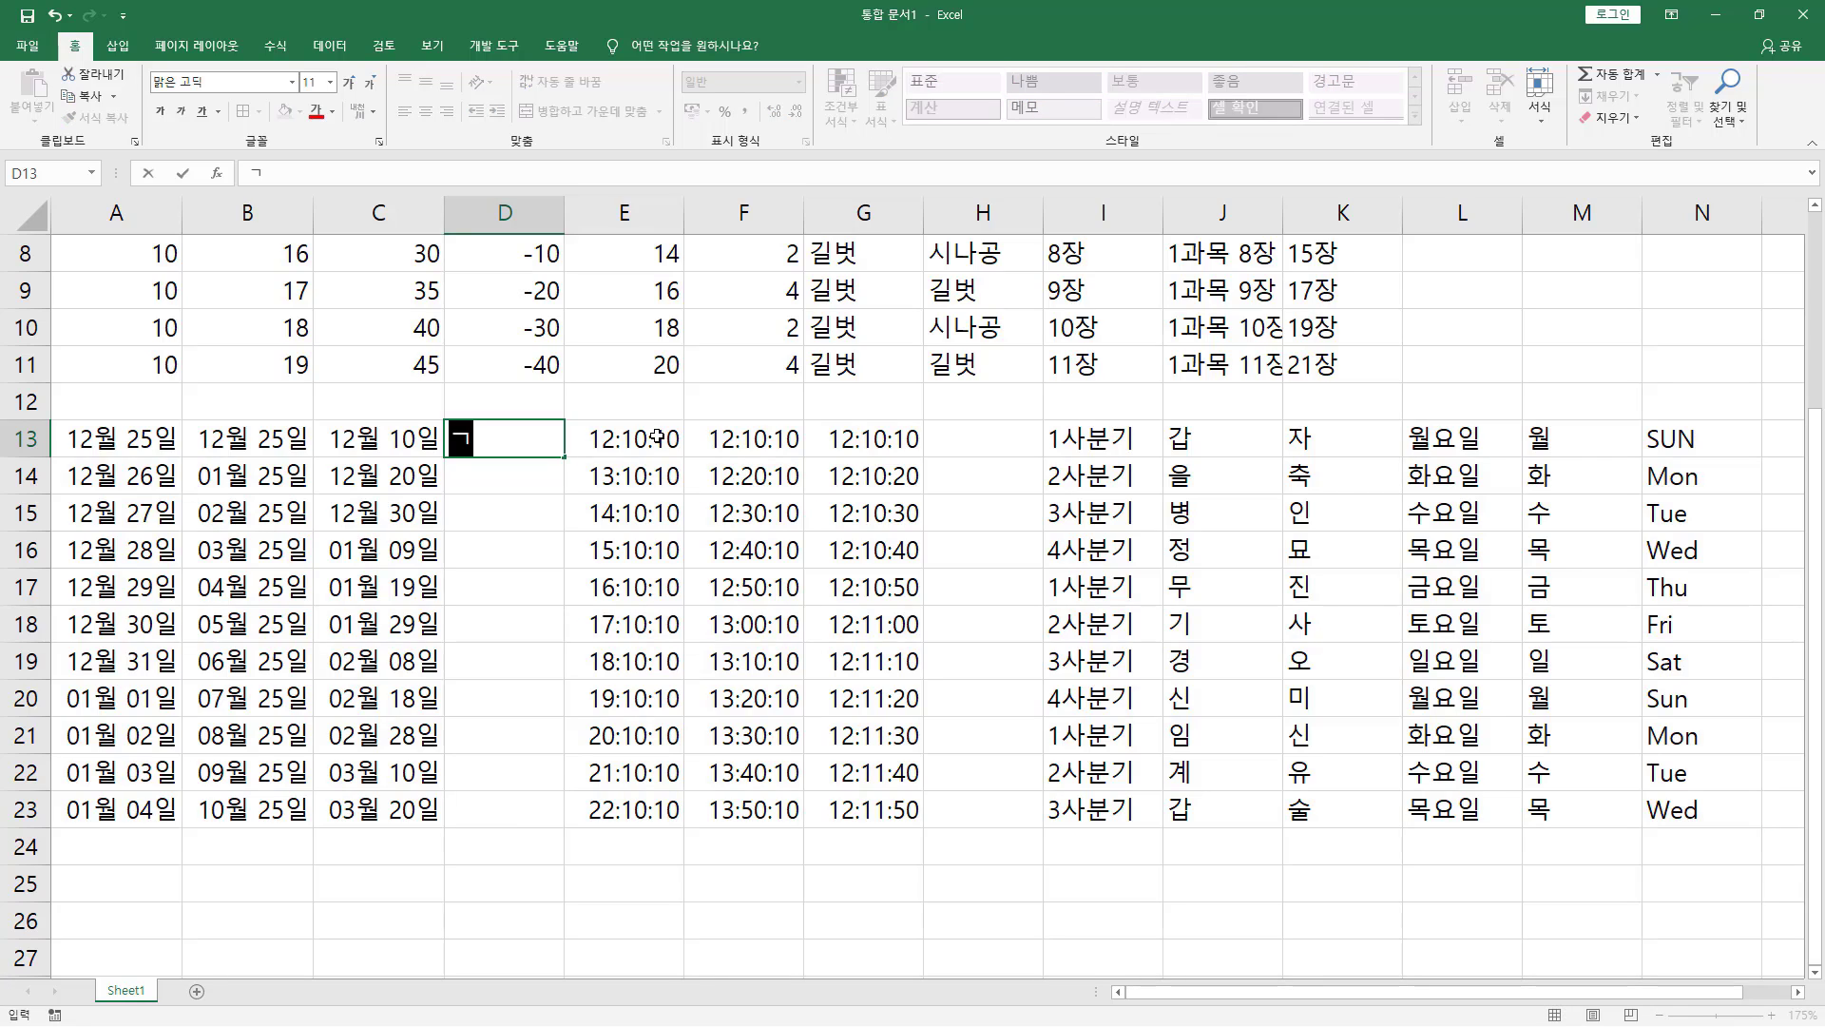
{"action": "key", "text": "Return"}
{"action": "left_click", "coordinate": [493, 445]}
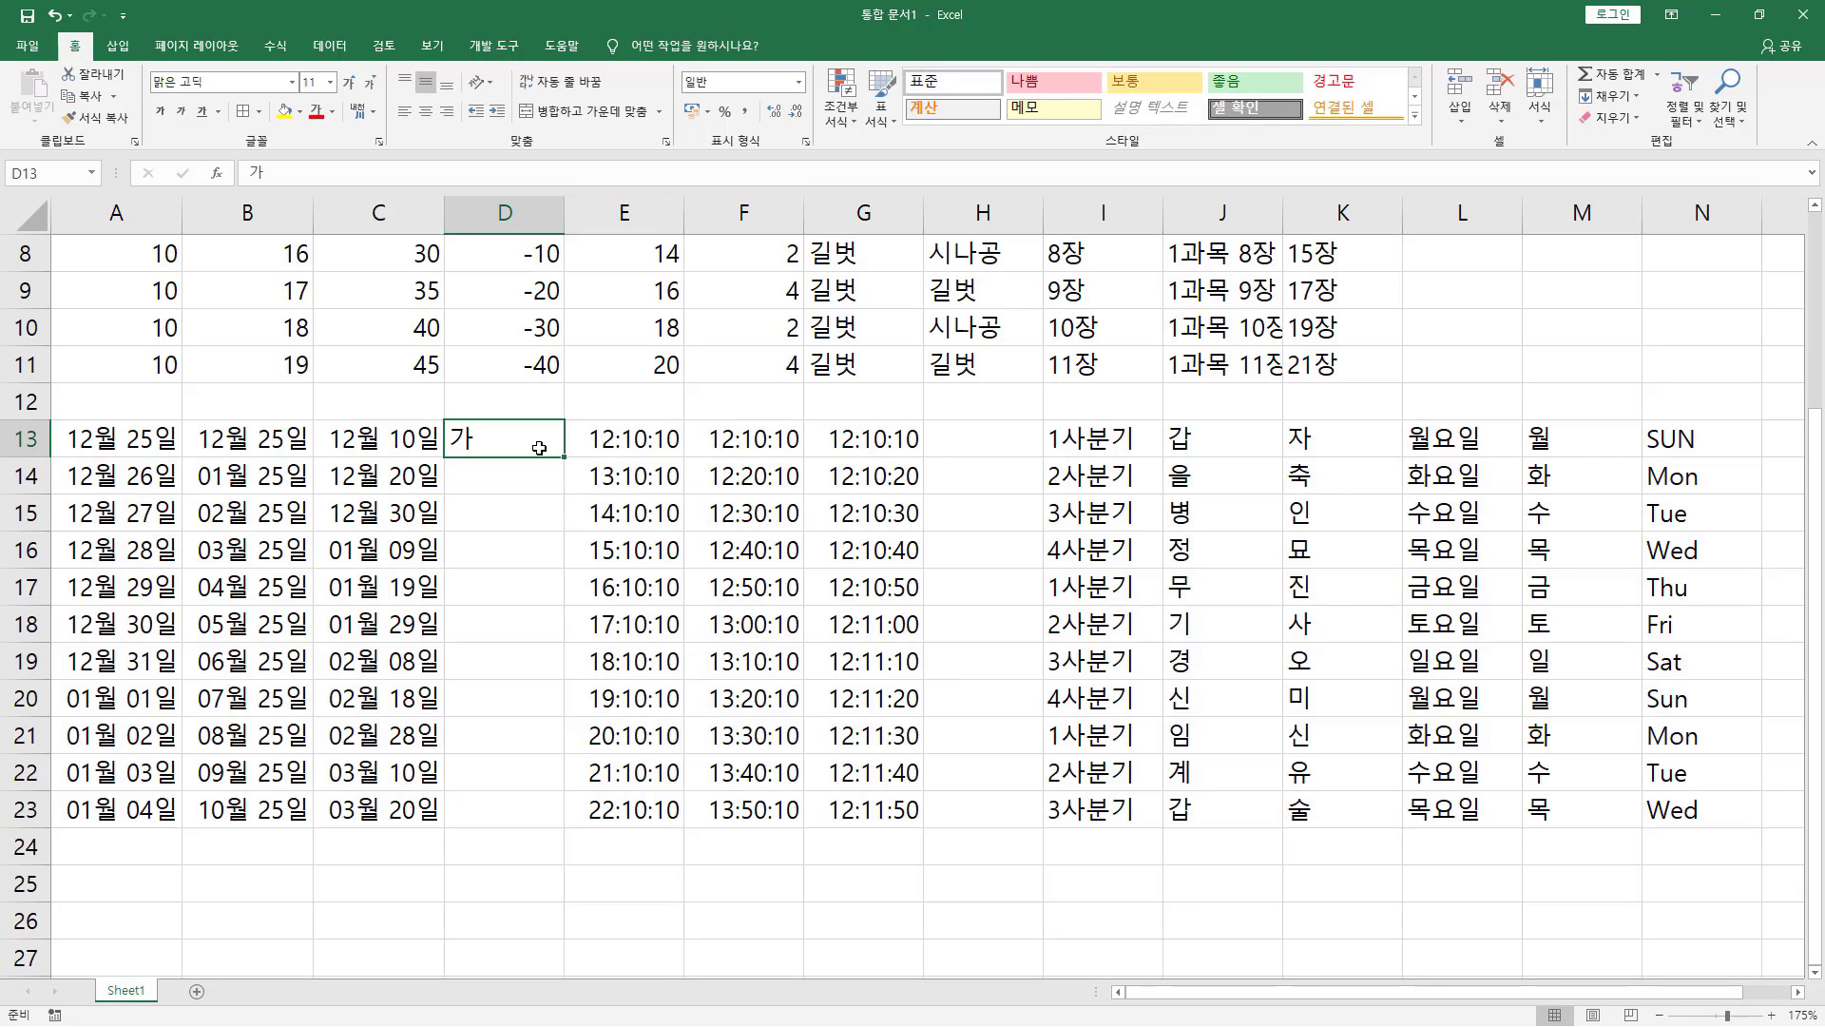
{"action": "left_click_drag", "start_coordinate": [563, 457], "coordinate": [540, 812]}
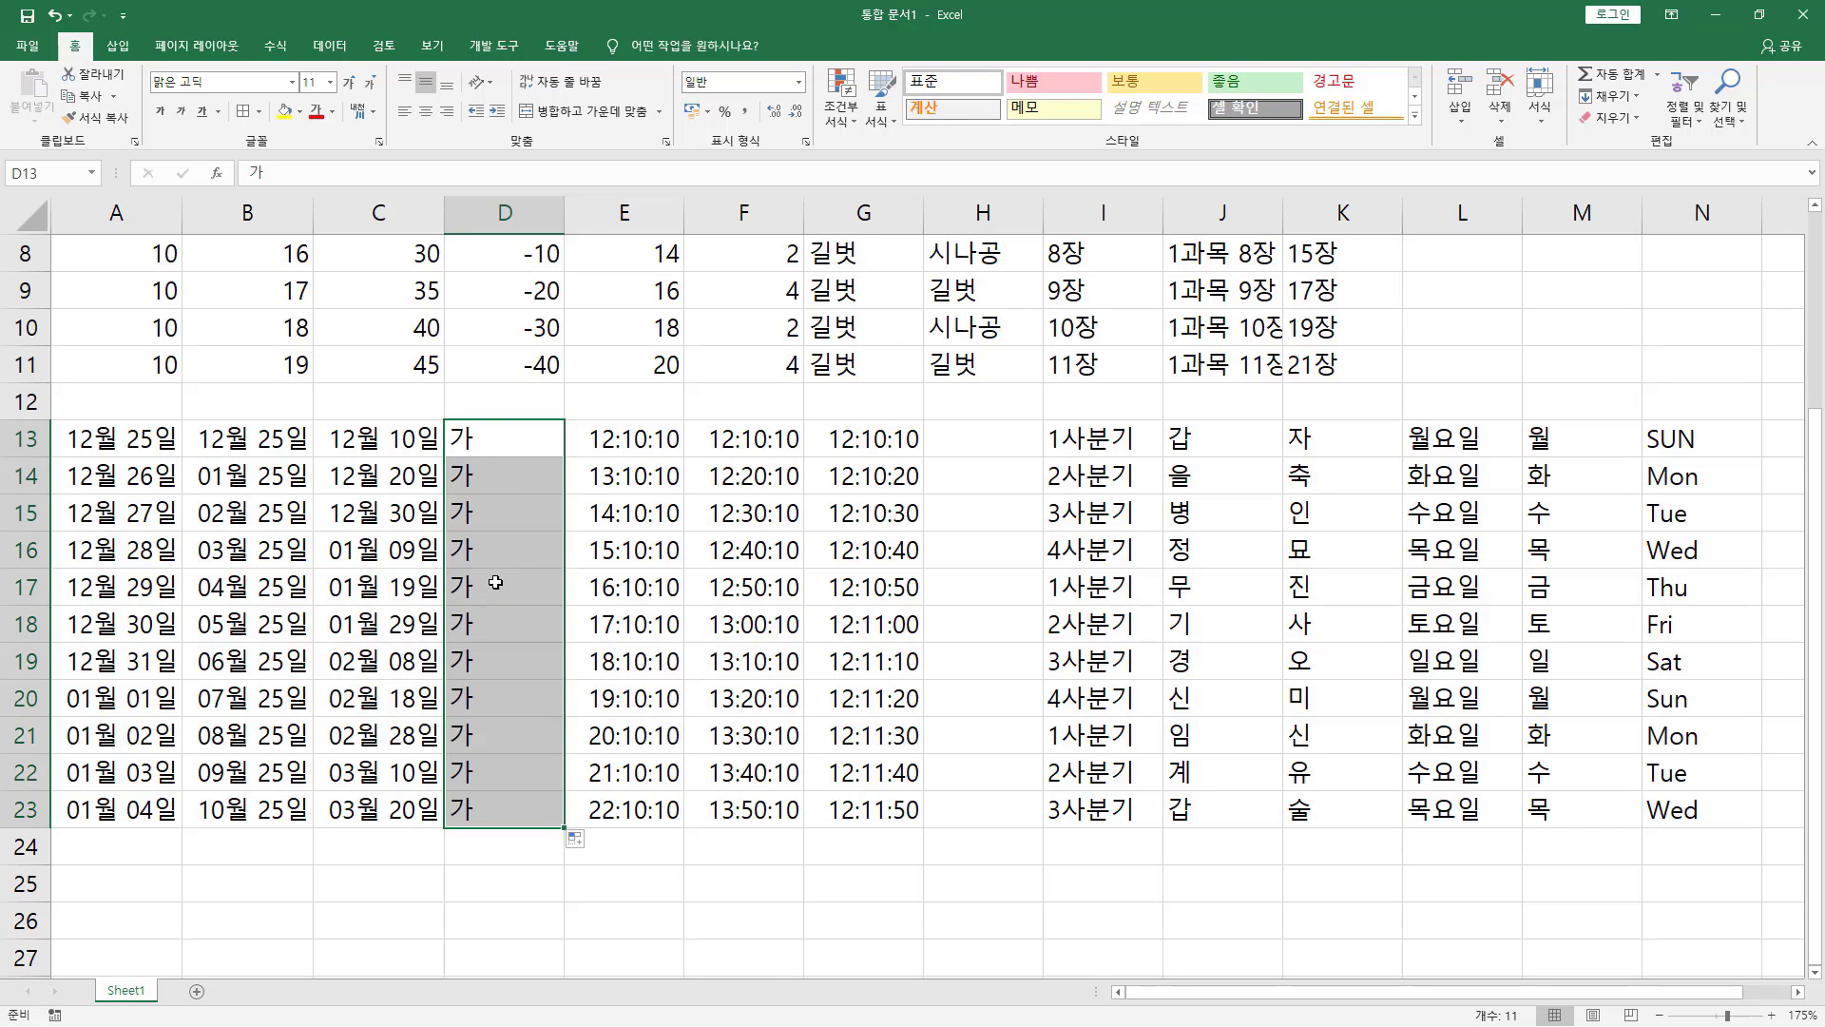
Step: Enter A in H13 and fill it down to H23
{"action": "left_click", "coordinate": [968, 444]}
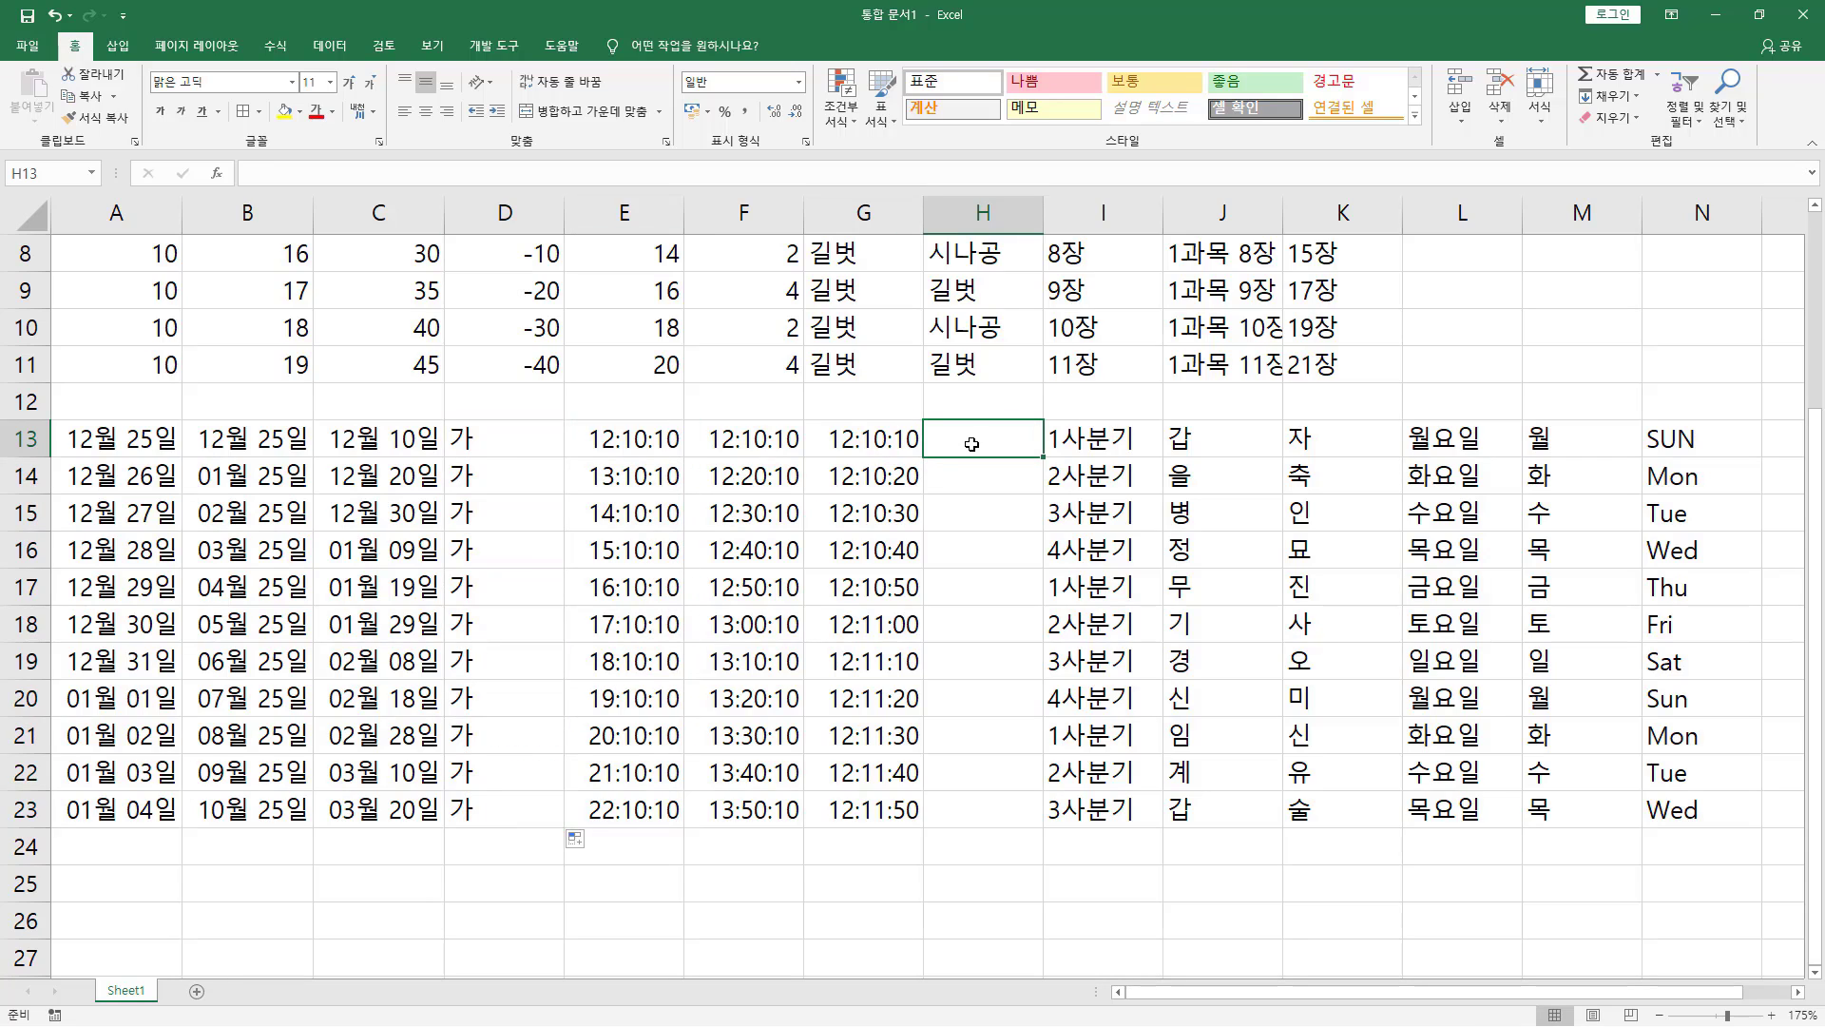
{"action": "type", "text": "A"}
{"action": "key", "text": "Return"}
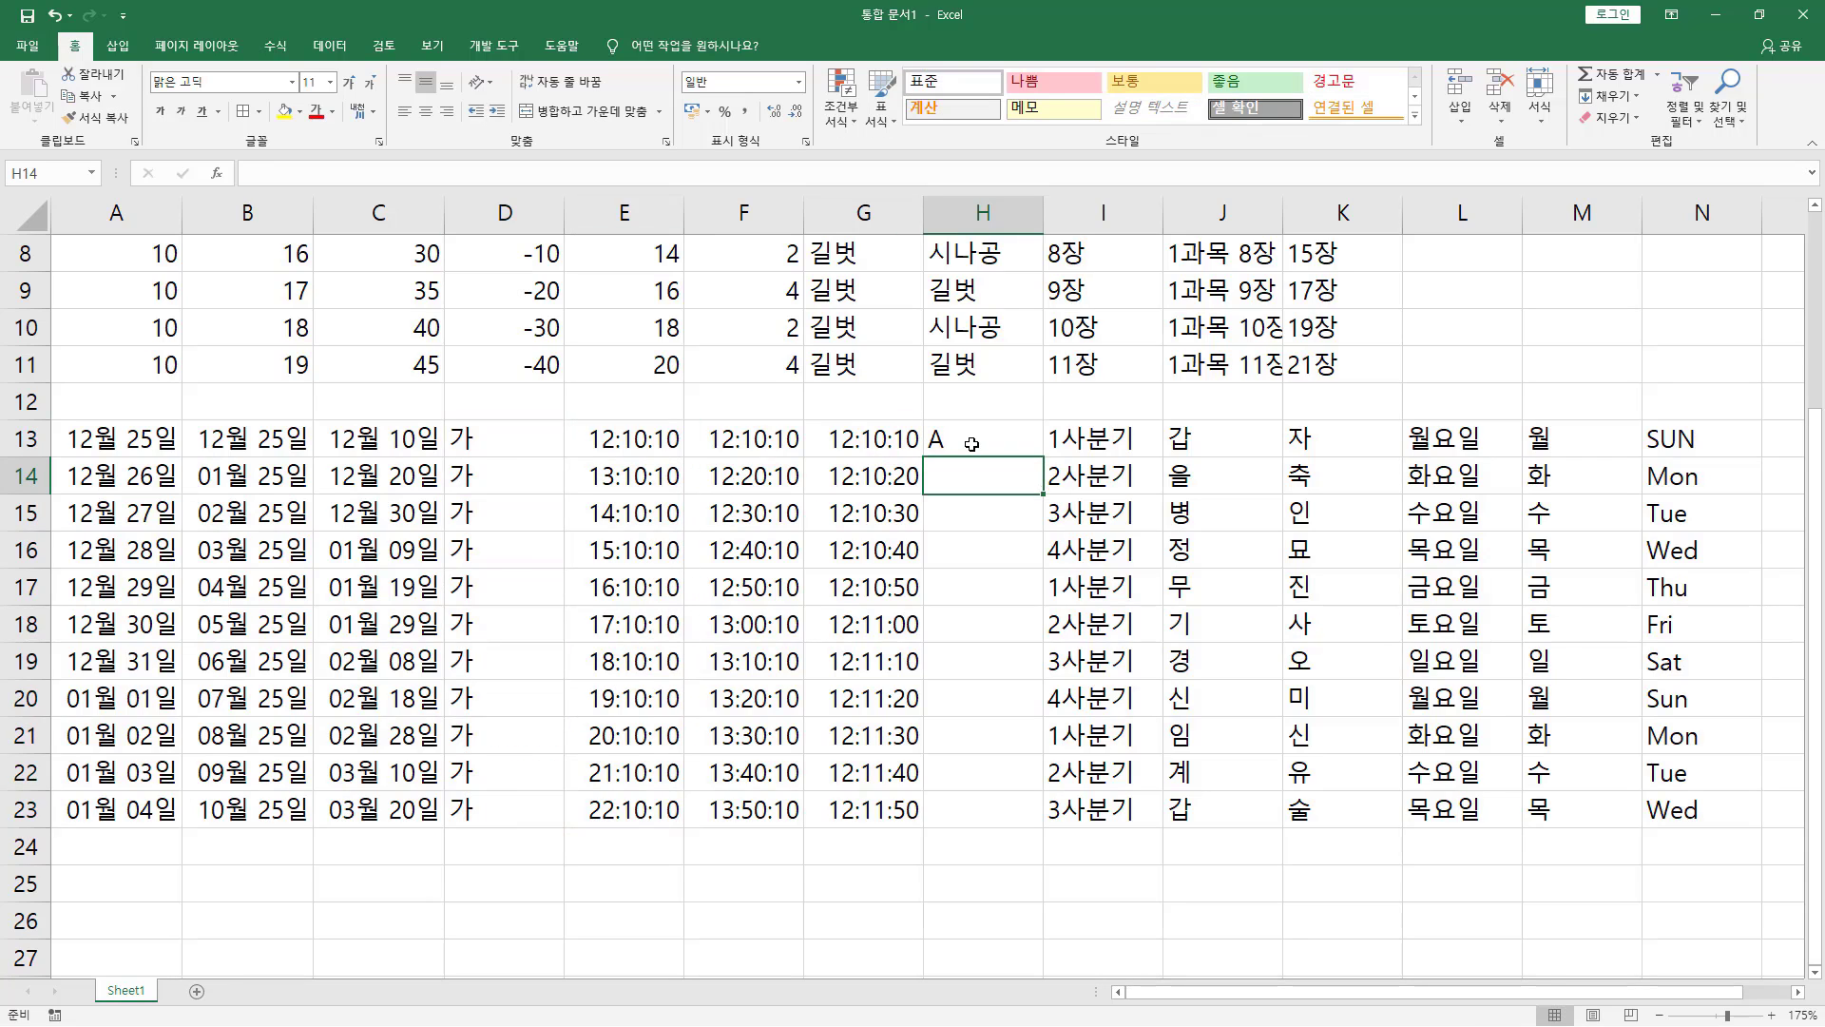
{"action": "left_click", "coordinate": [971, 444]}
{"action": "left_click_drag", "start_coordinate": [1045, 457], "coordinate": [1081, 839]}
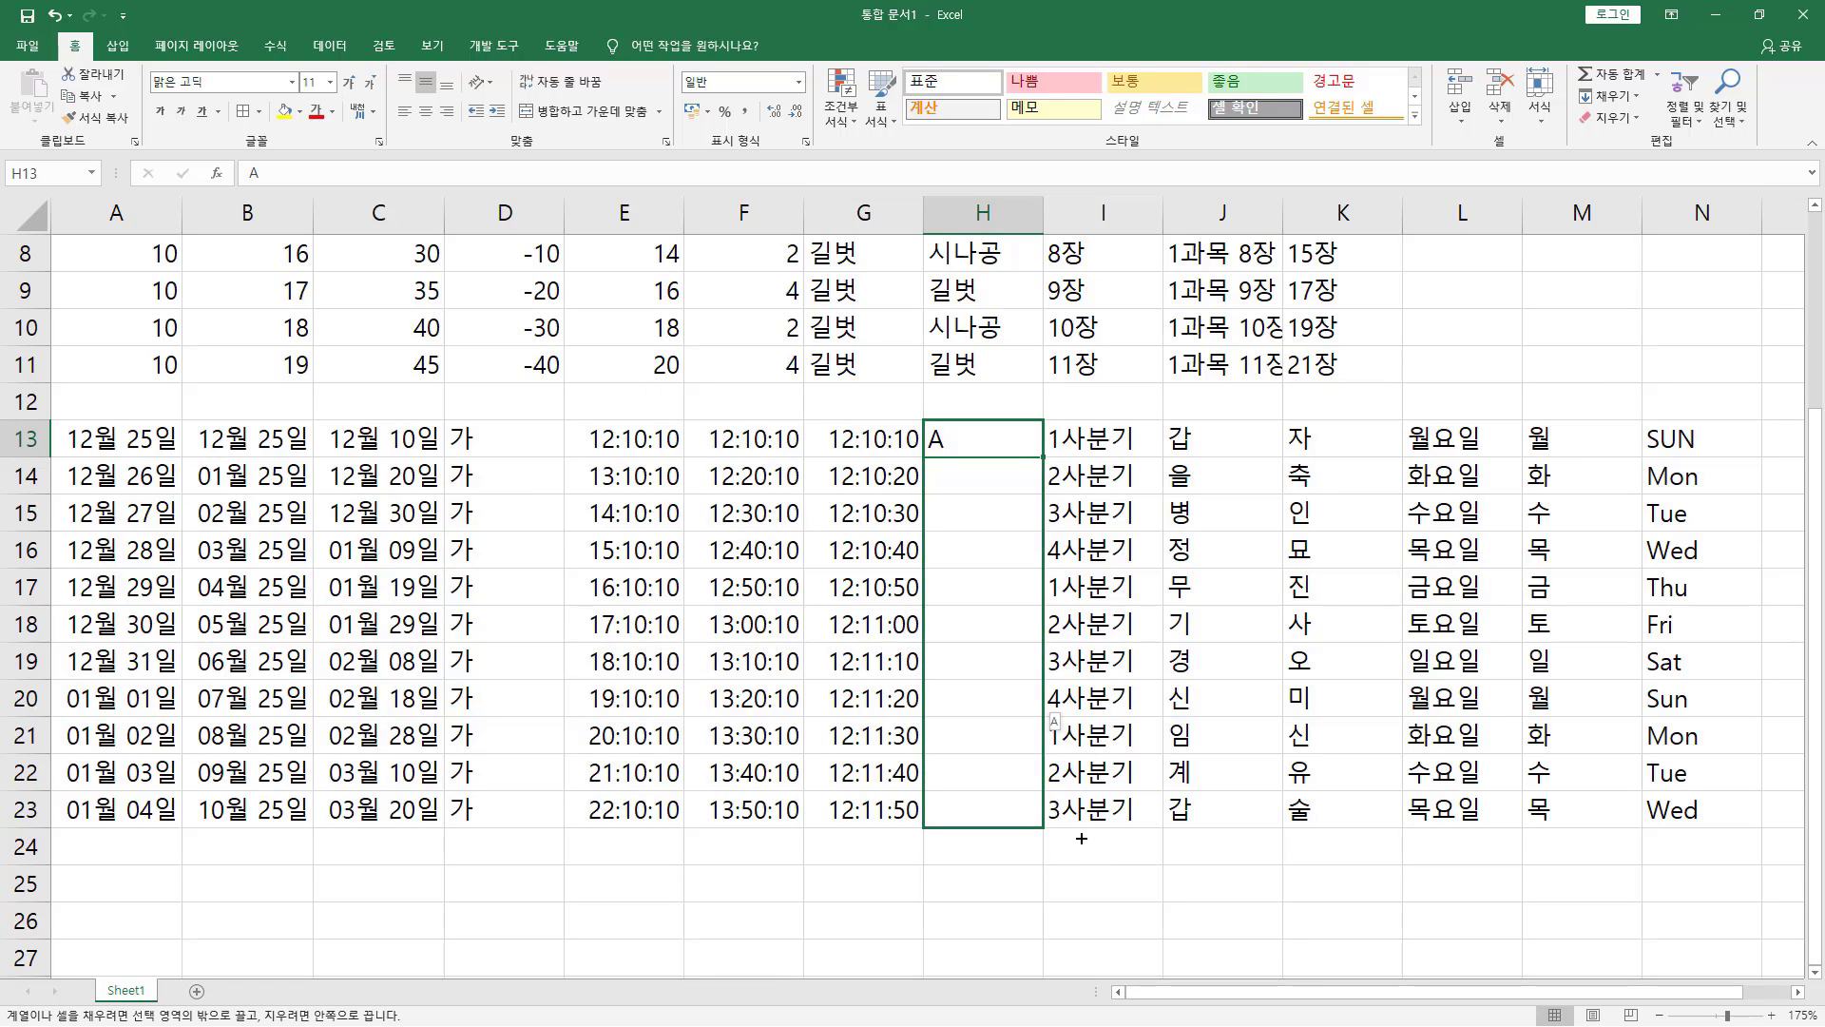
{"action": "left_click_drag", "start_coordinate": [1081, 838], "coordinate": [1081, 838]}
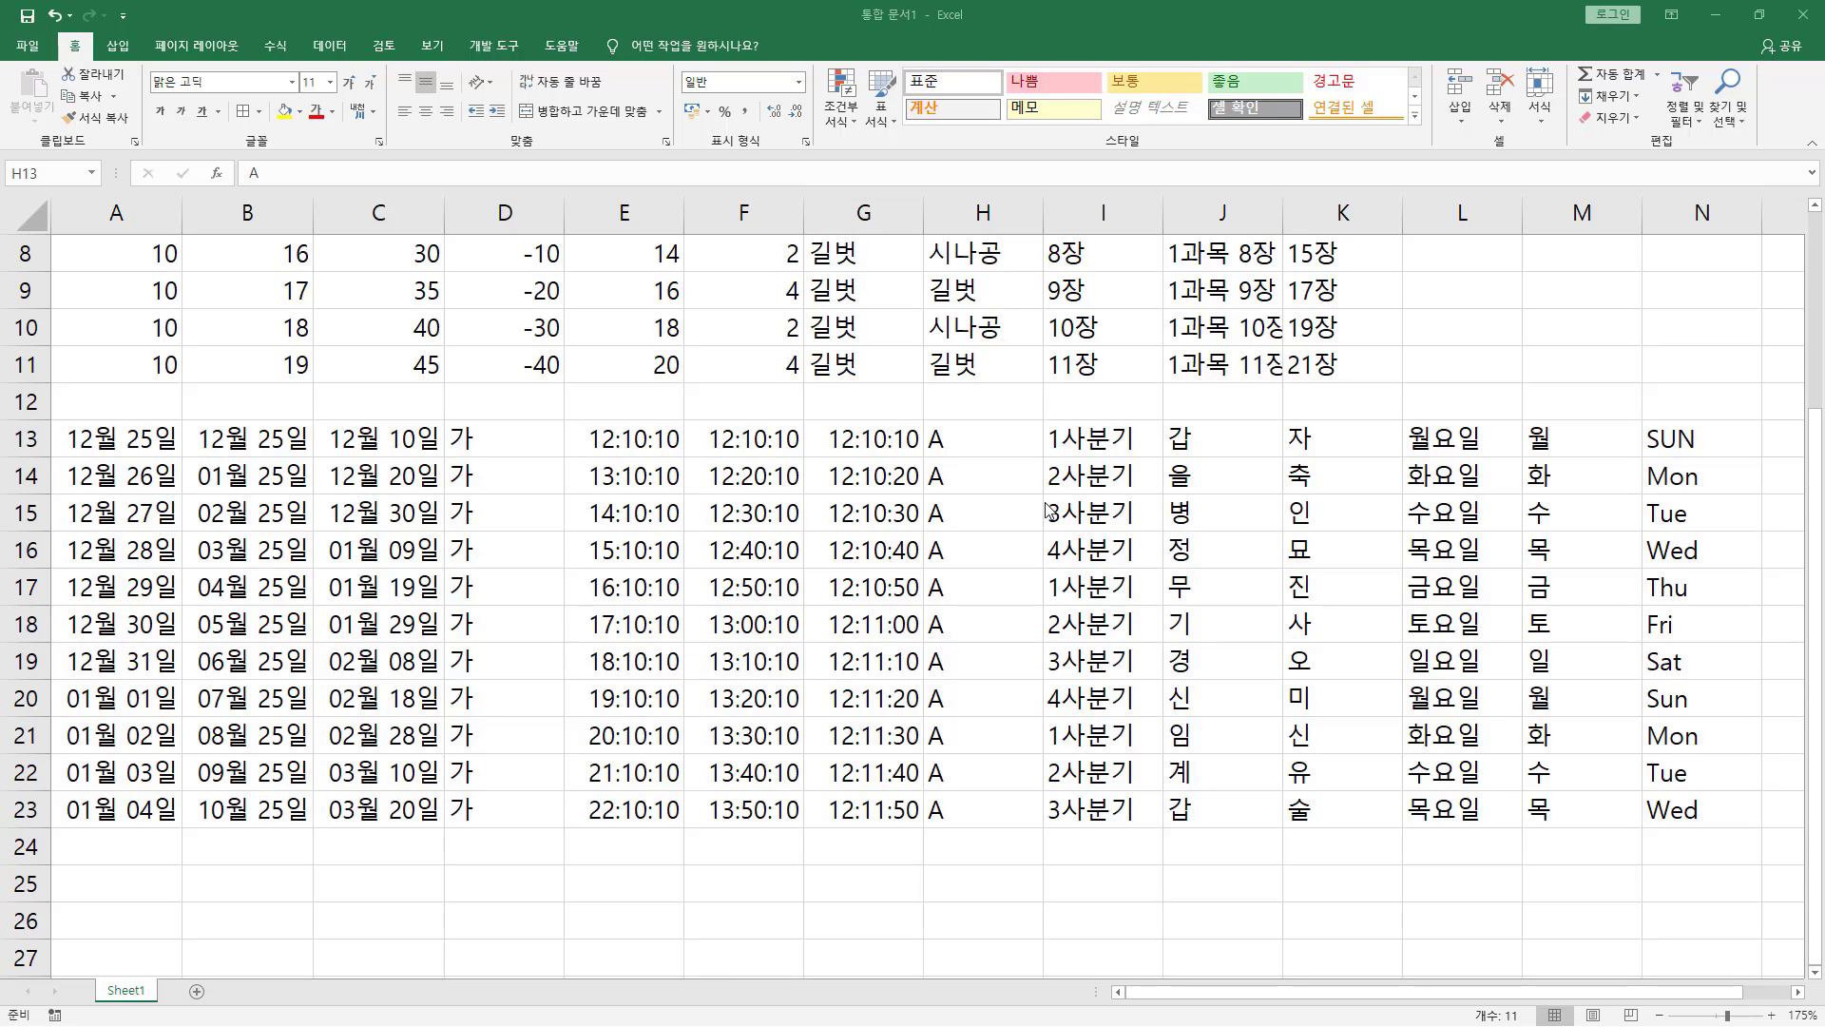
{"action": "left_click", "coordinate": [741, 541]}
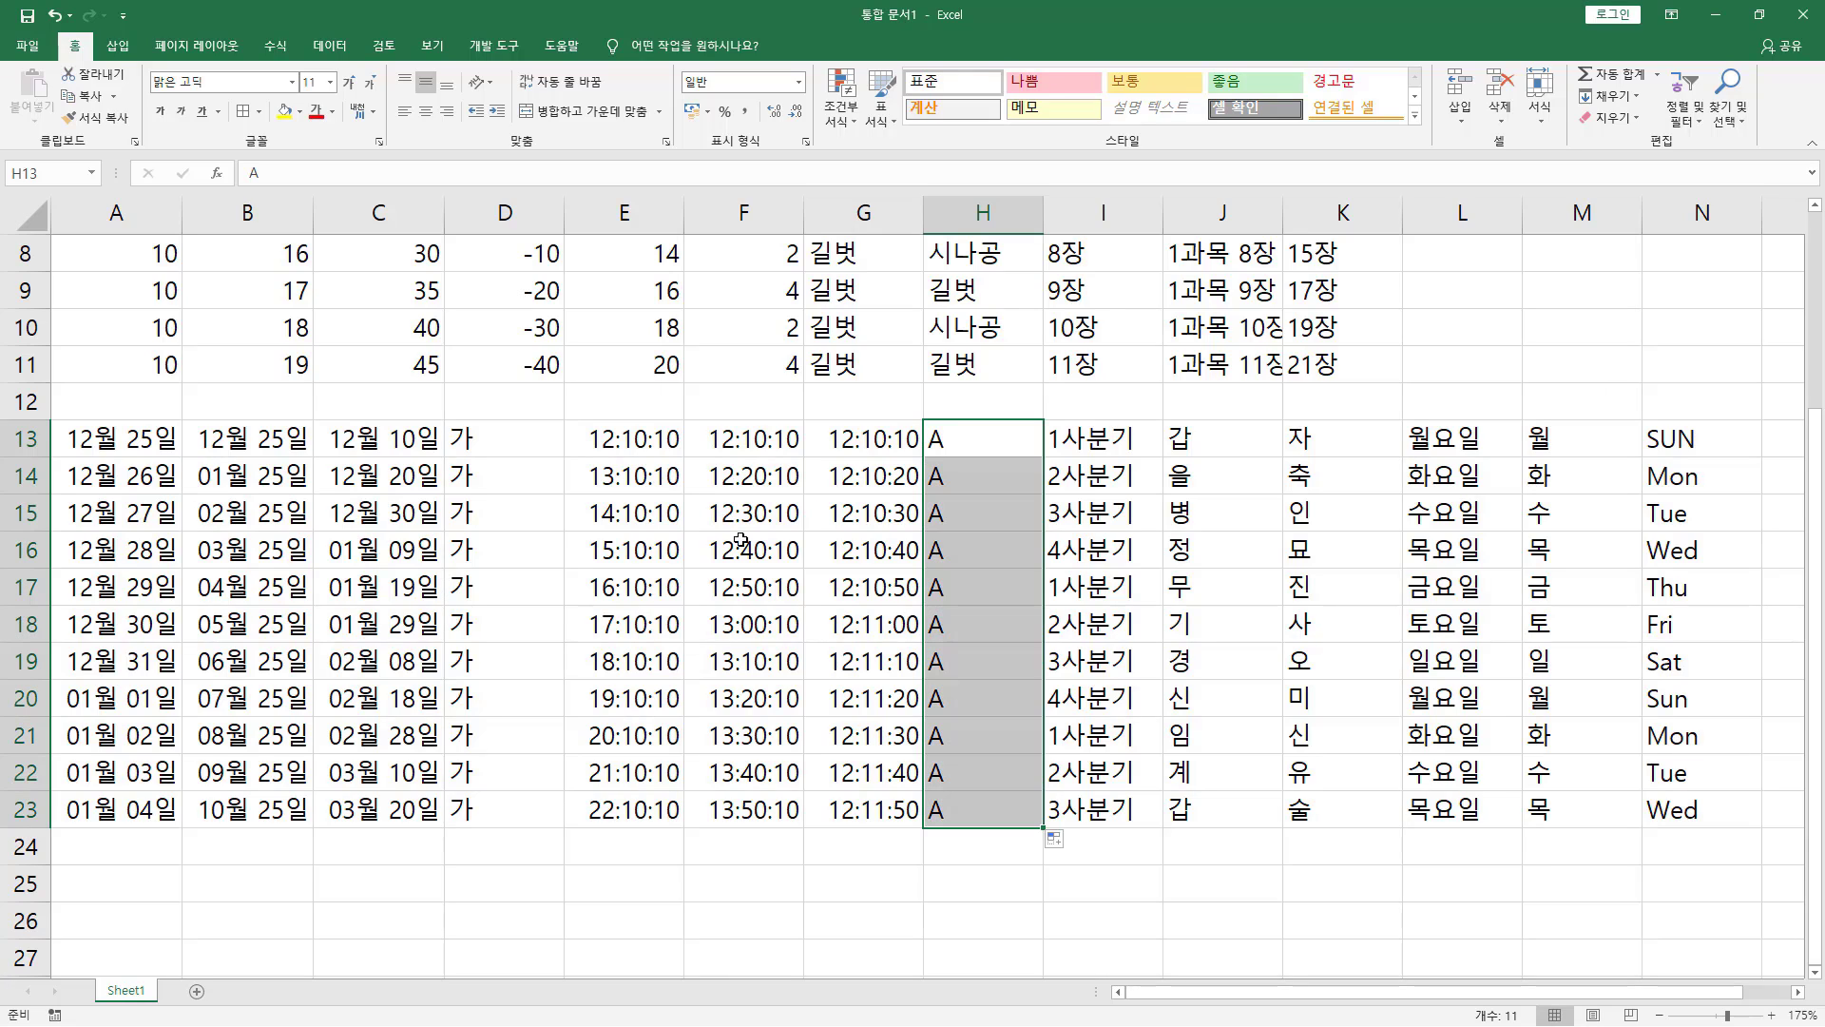
{"action": "left_click", "coordinate": [1146, 395]}
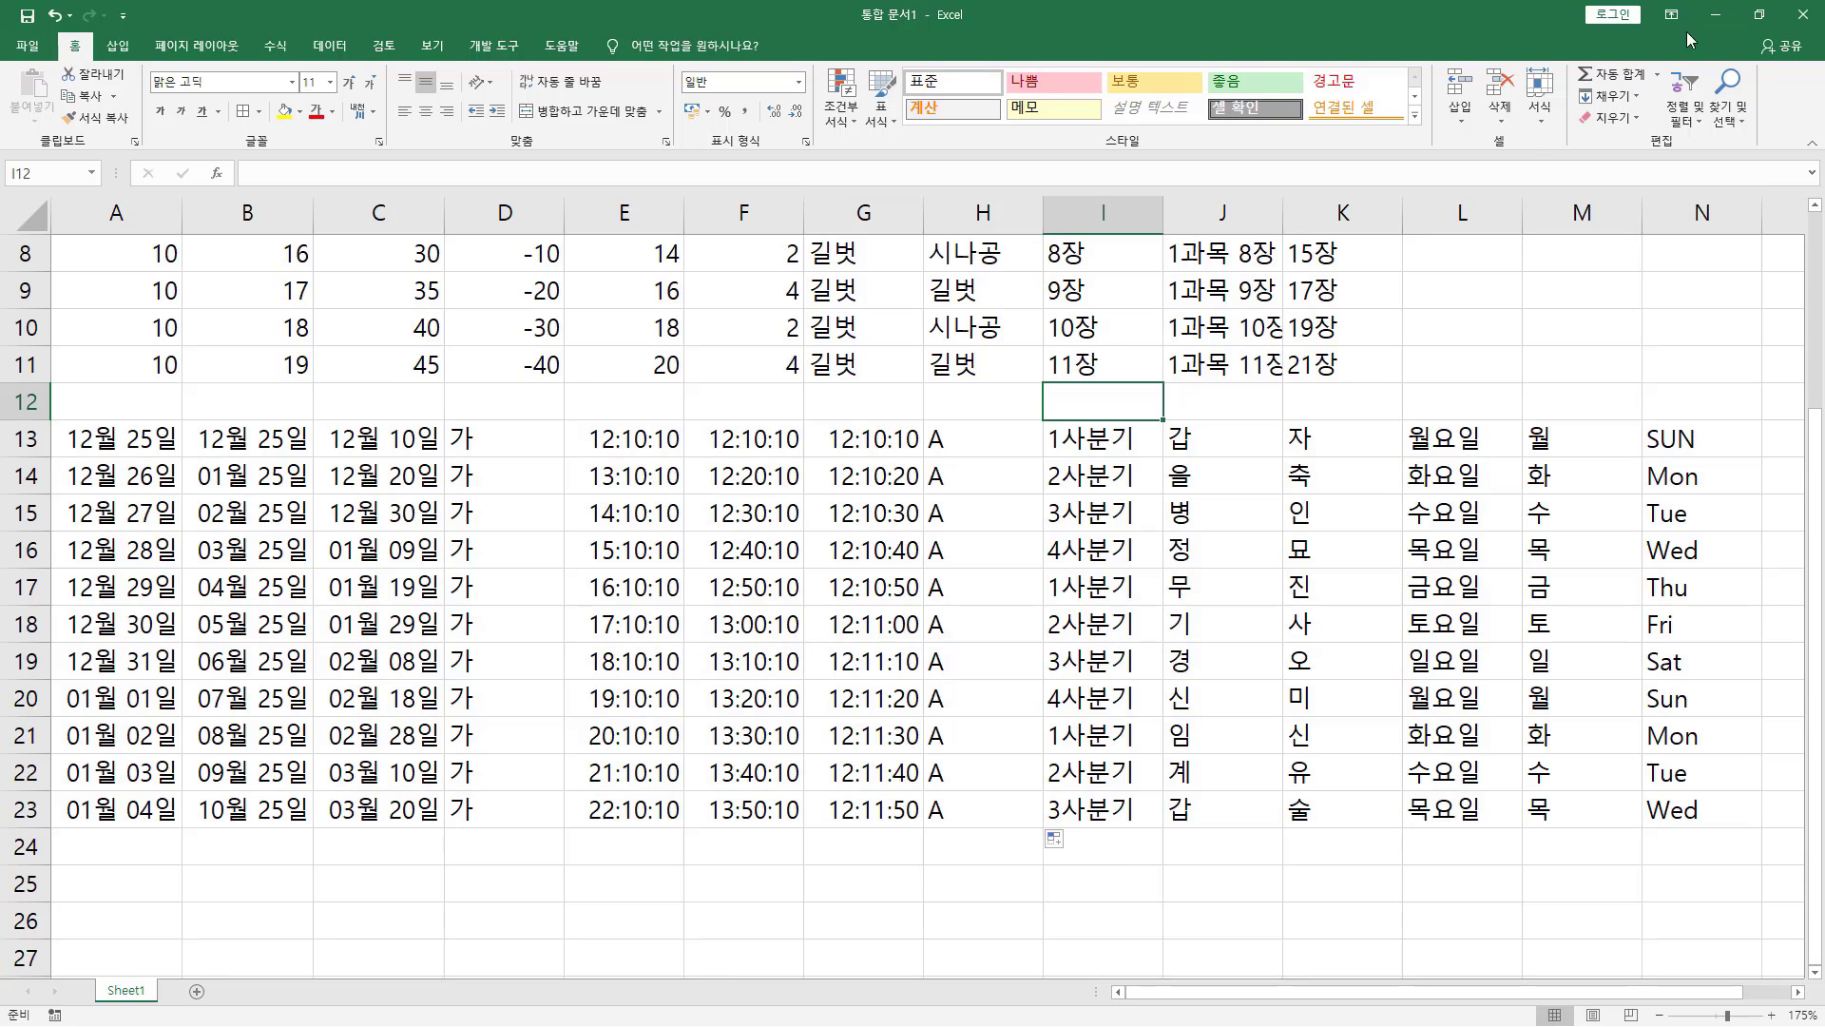
{"action": "left_click", "coordinate": [1716, 21]}
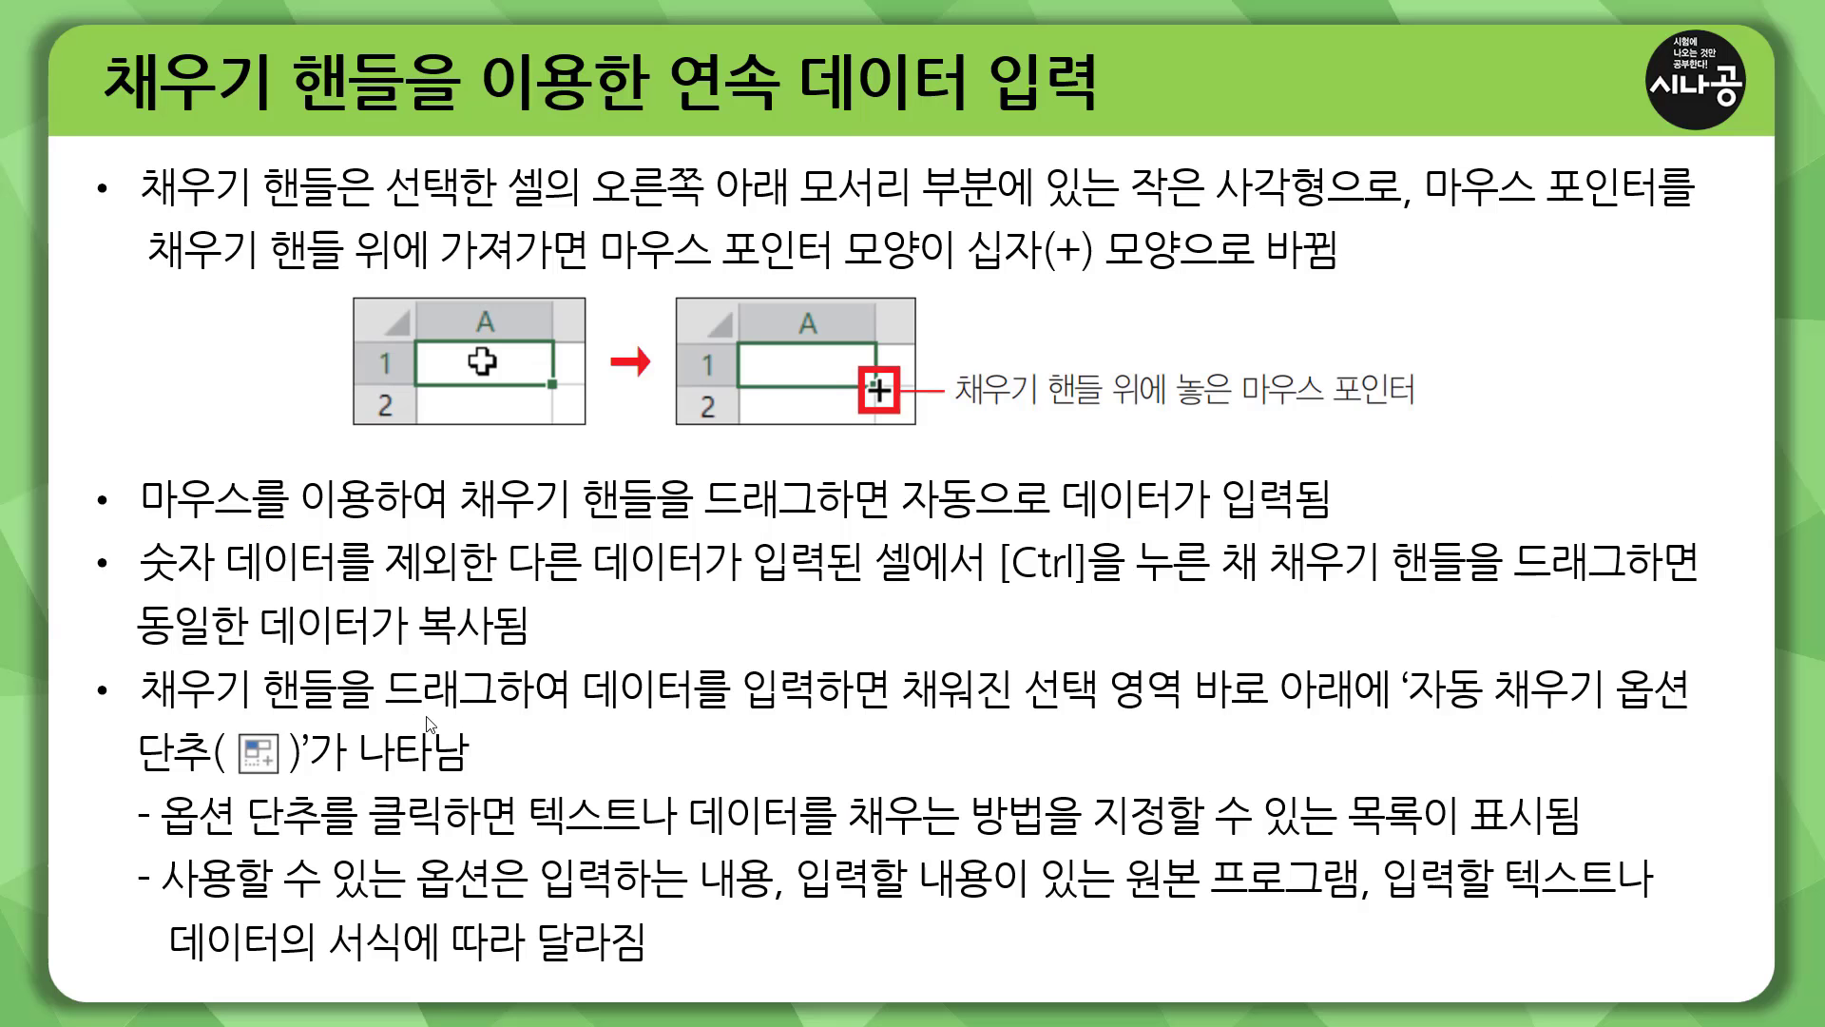
{"action": "mouse_move", "coordinate": [131, 711]}
{"action": "left_mouse_down"}
{"action": "mouse_move", "coordinate": [575, 712]}
{"action": "mouse_move", "coordinate": [581, 656]}
{"action": "mouse_move", "coordinate": [894, 684]}
{"action": "mouse_move", "coordinate": [896, 719]}
{"action": "mouse_move", "coordinate": [1629, 733]}
{"action": "mouse_move", "coordinate": [1706, 727]}
{"action": "mouse_move", "coordinate": [1704, 665]}
{"action": "mouse_move", "coordinate": [1706, 713]}
{"action": "left_mouse_up"}
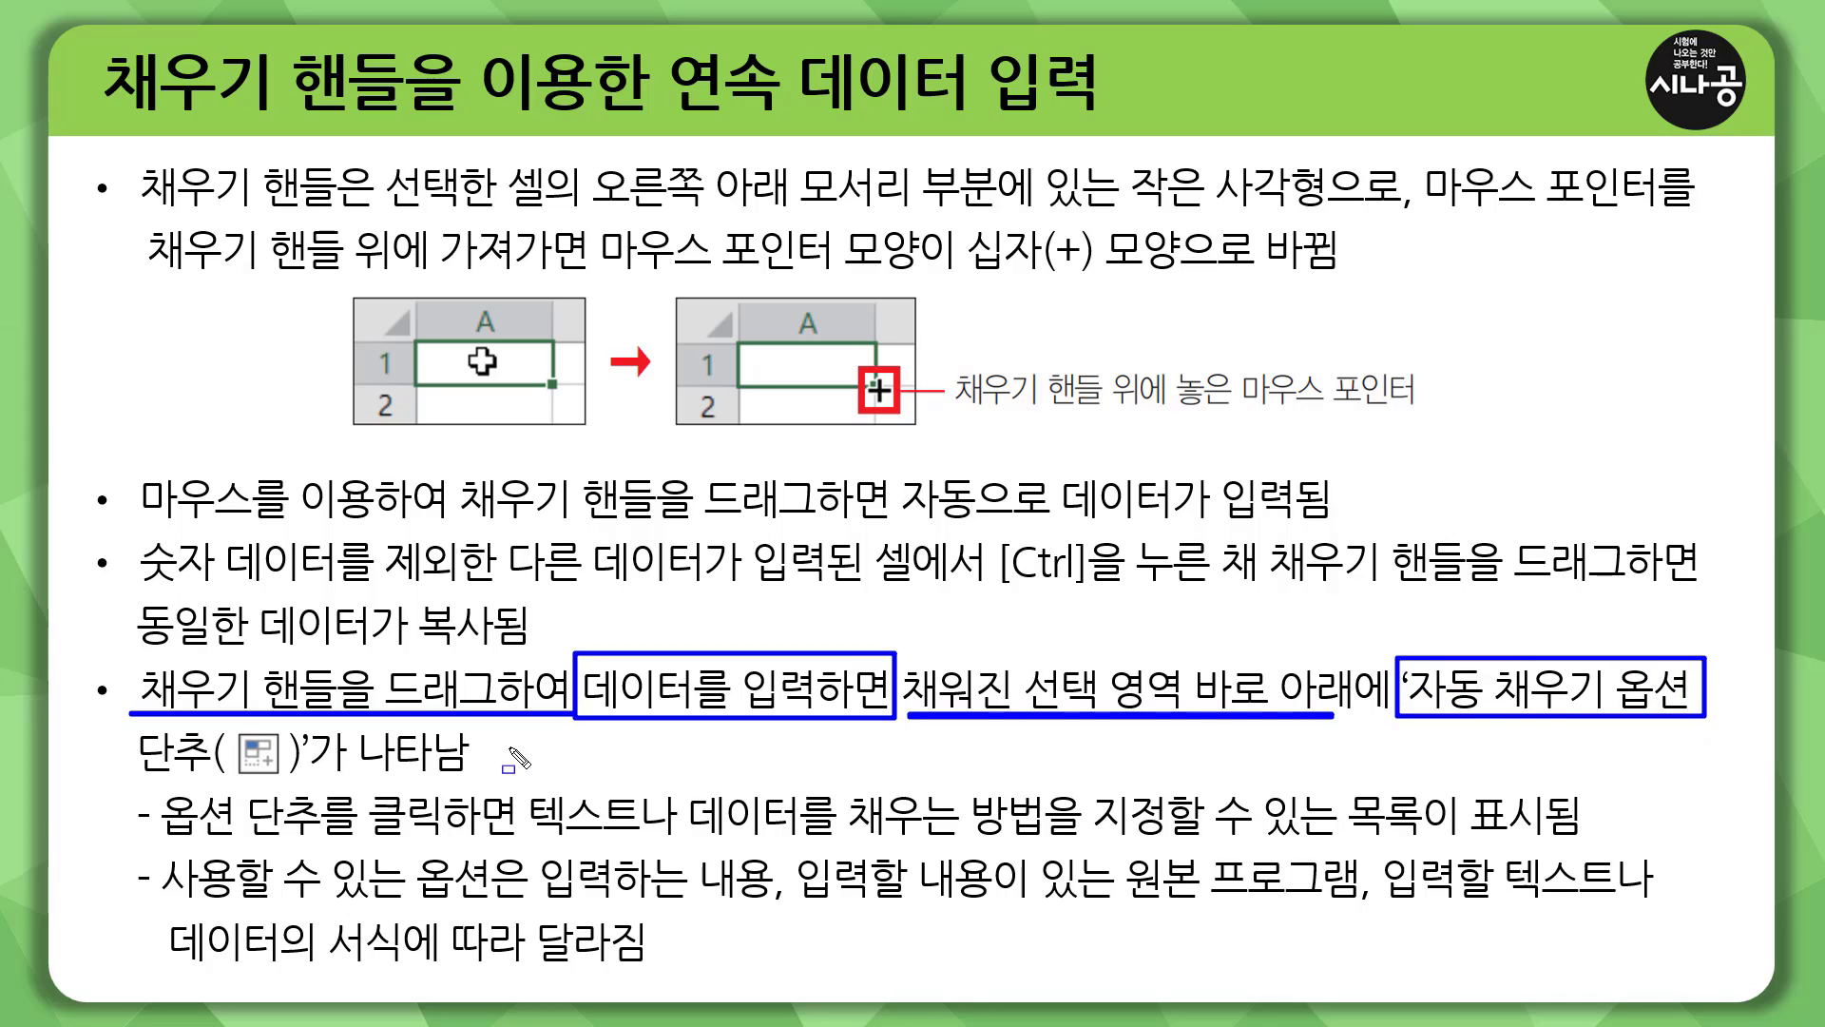
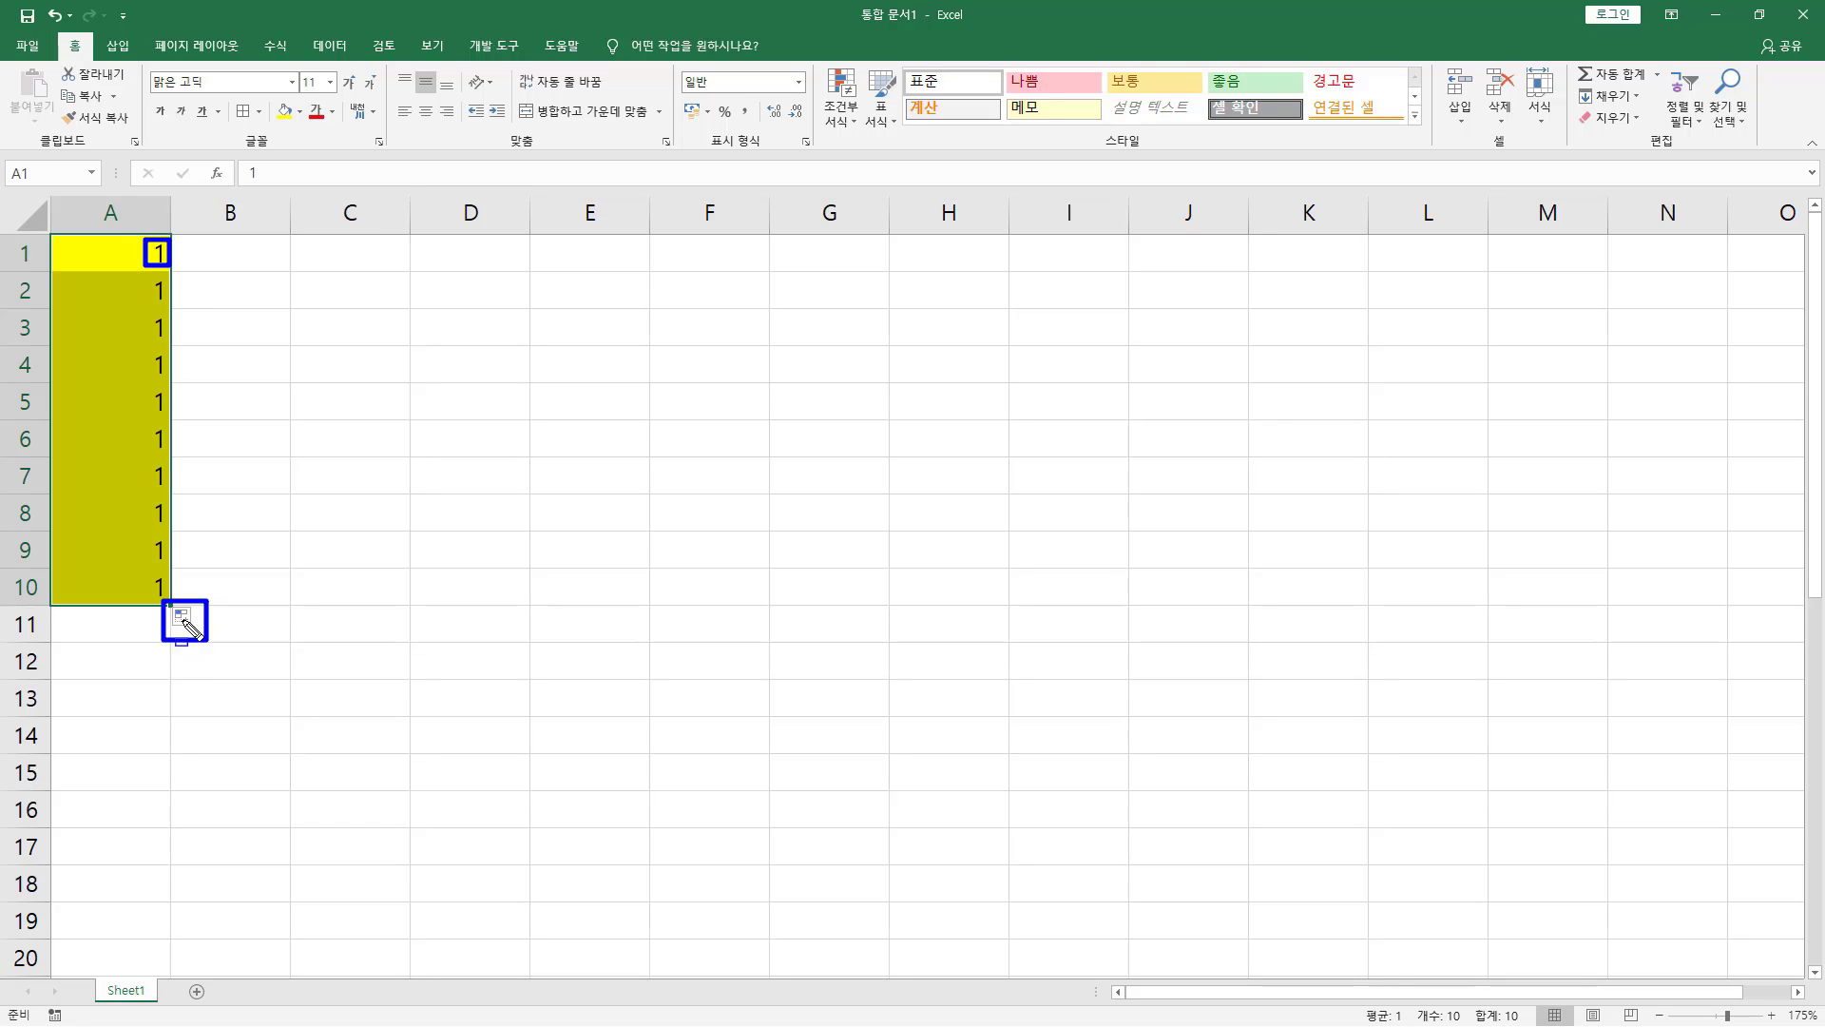
Step: Apply the Copy Cells (셀 복사) auto fill option to the filled range A1:A10
{"action": "key", "text": "Escape"}
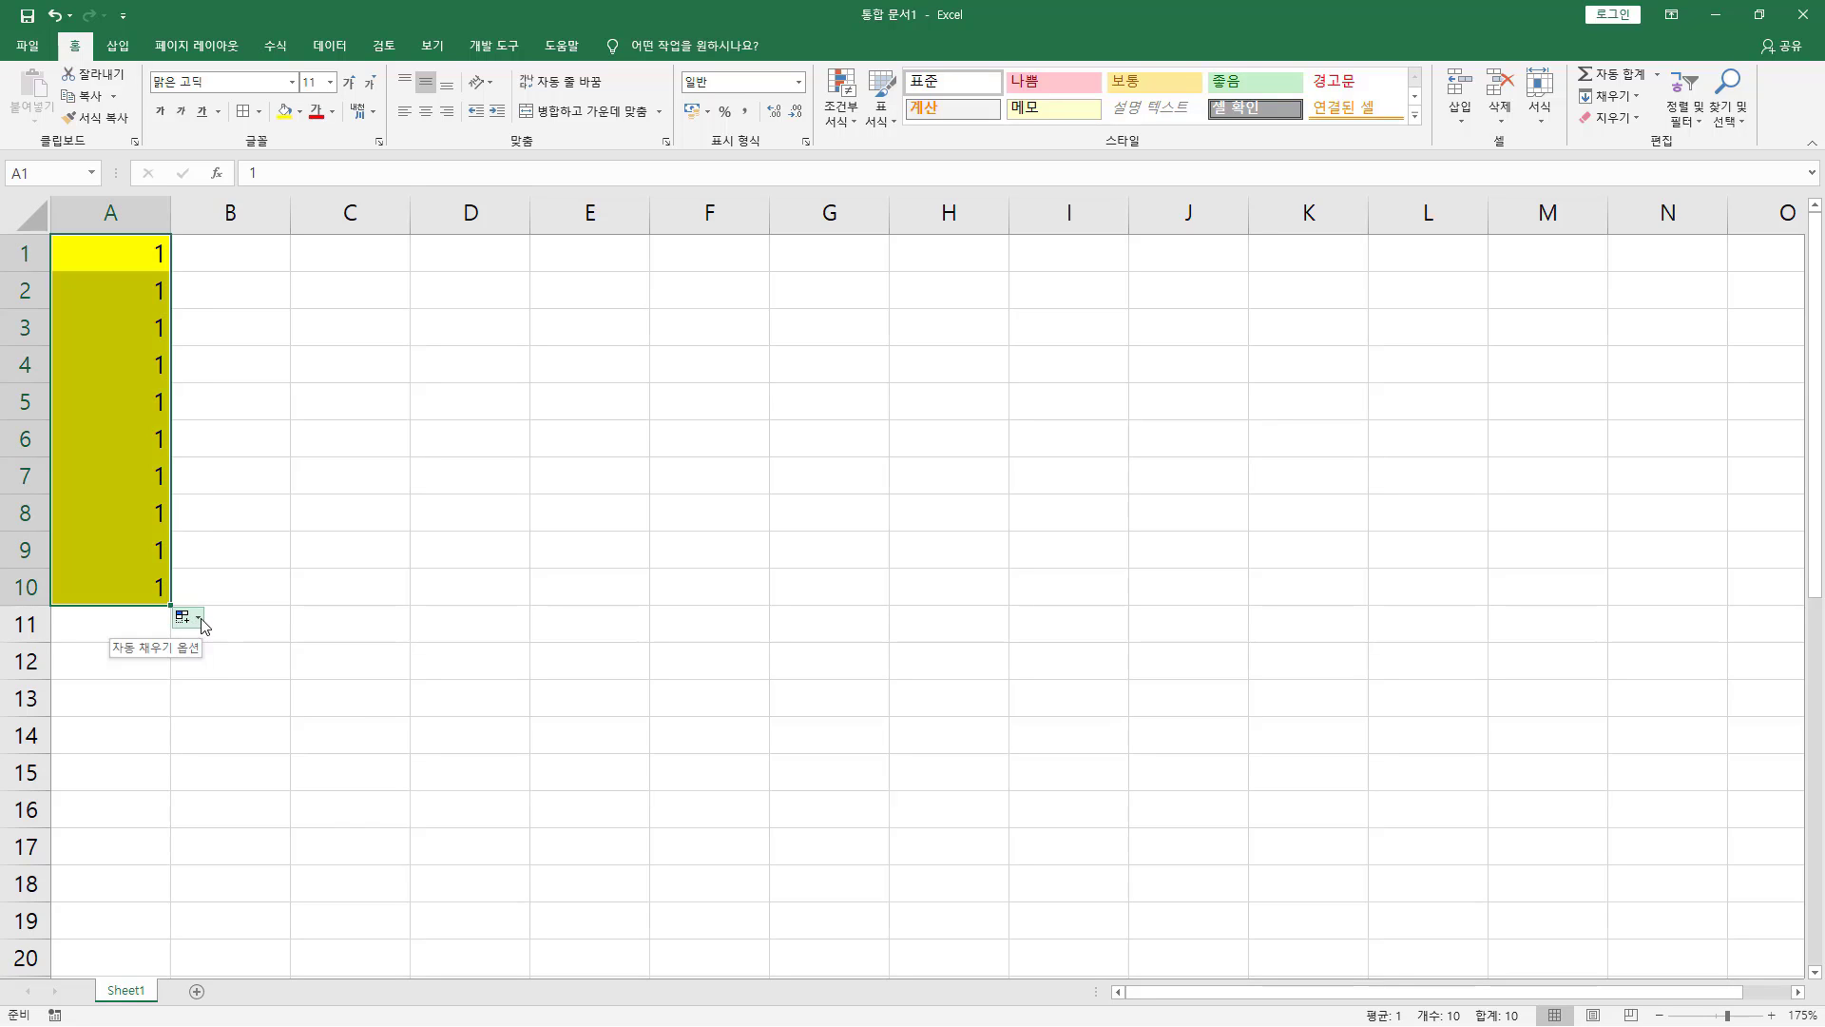
{"action": "left_click", "coordinate": [200, 620]}
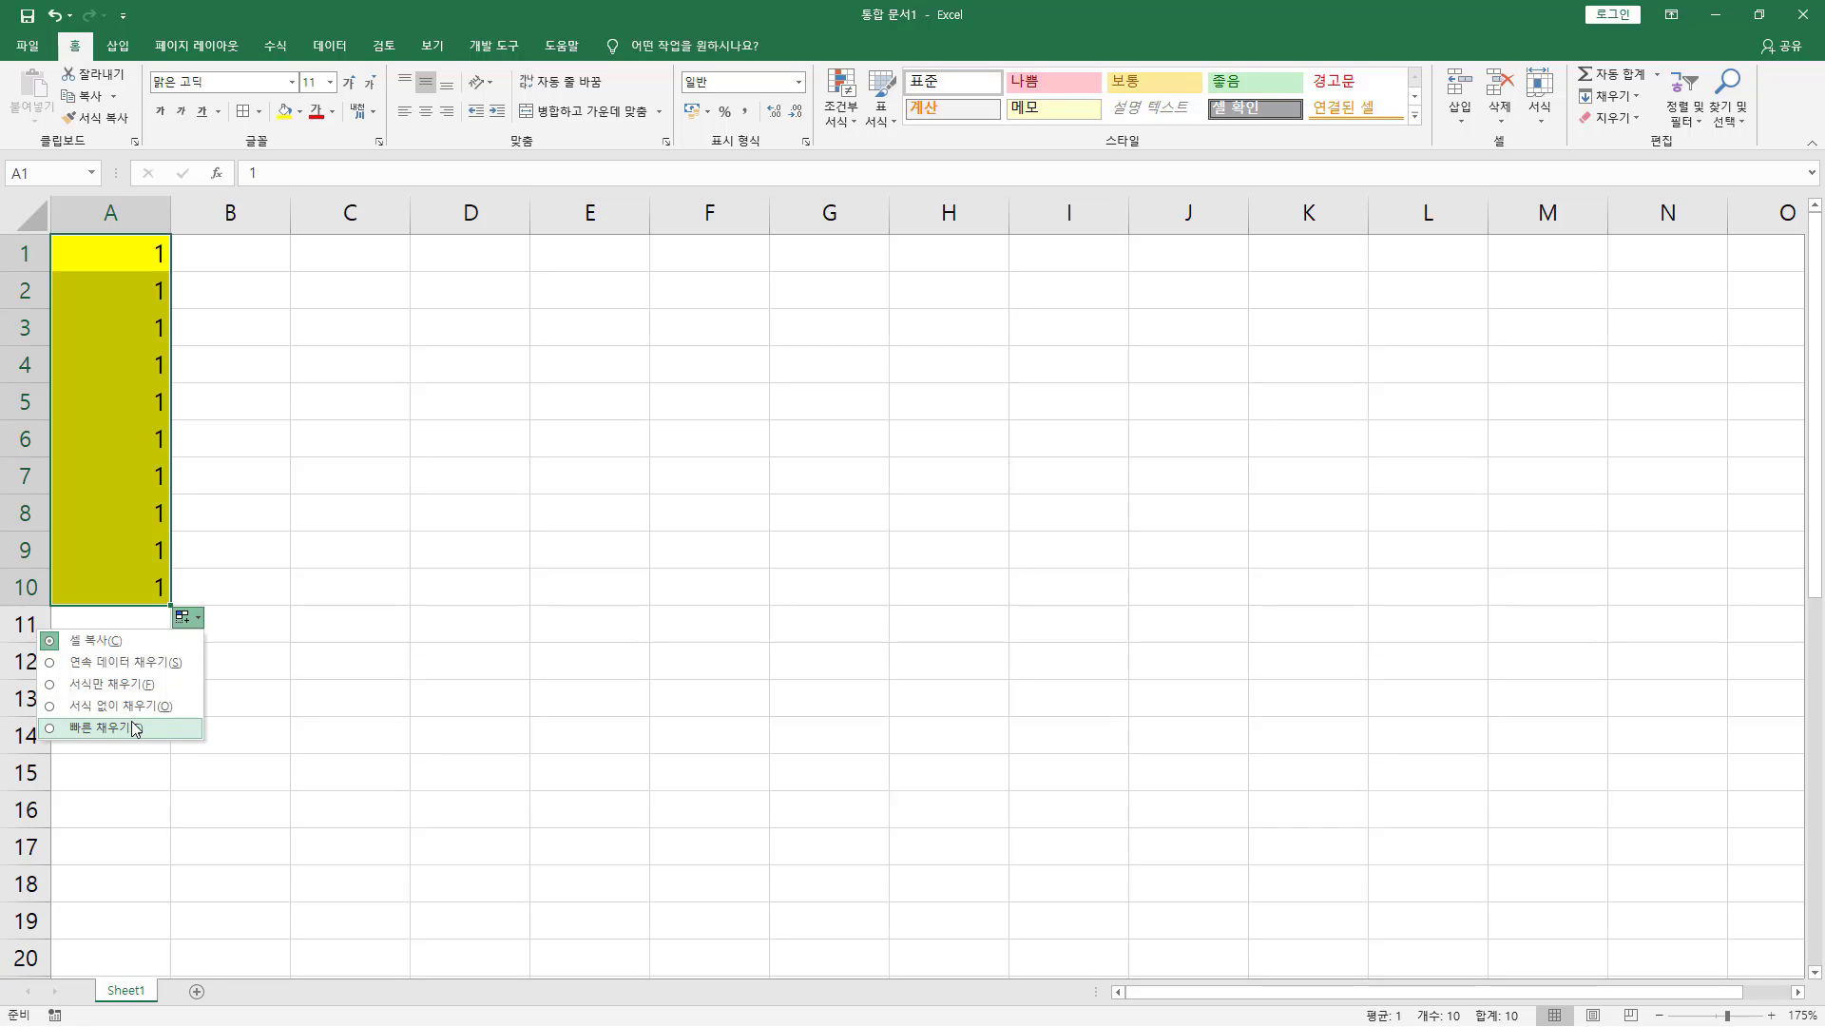
{"action": "left_click", "coordinate": [111, 644]}
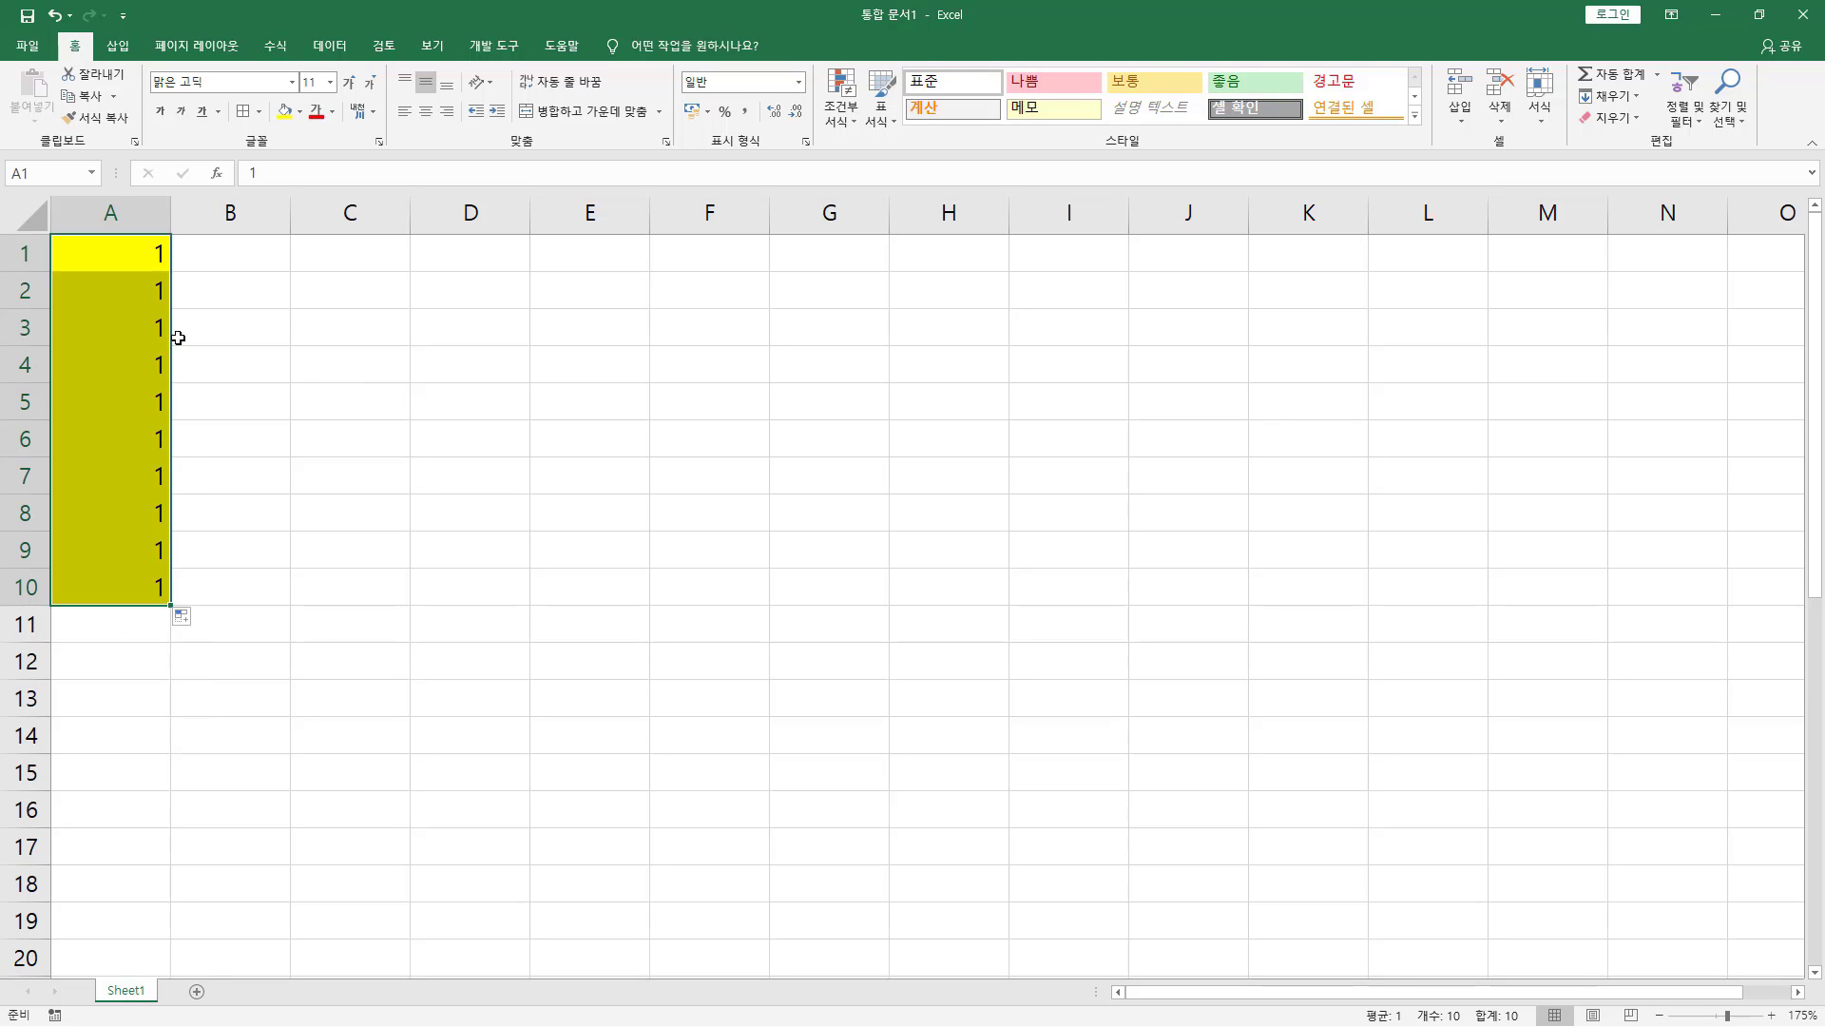
Step: Copy A1 into B1, fill it down to B10 and apply the Fill Series (연속 데이터 채우기) auto fill option
{"action": "left_click", "coordinate": [209, 348]}
{"action": "left_click", "coordinate": [99, 258]}
{"action": "key", "text": "ctrl+c"}
{"action": "left_click", "coordinate": [276, 253]}
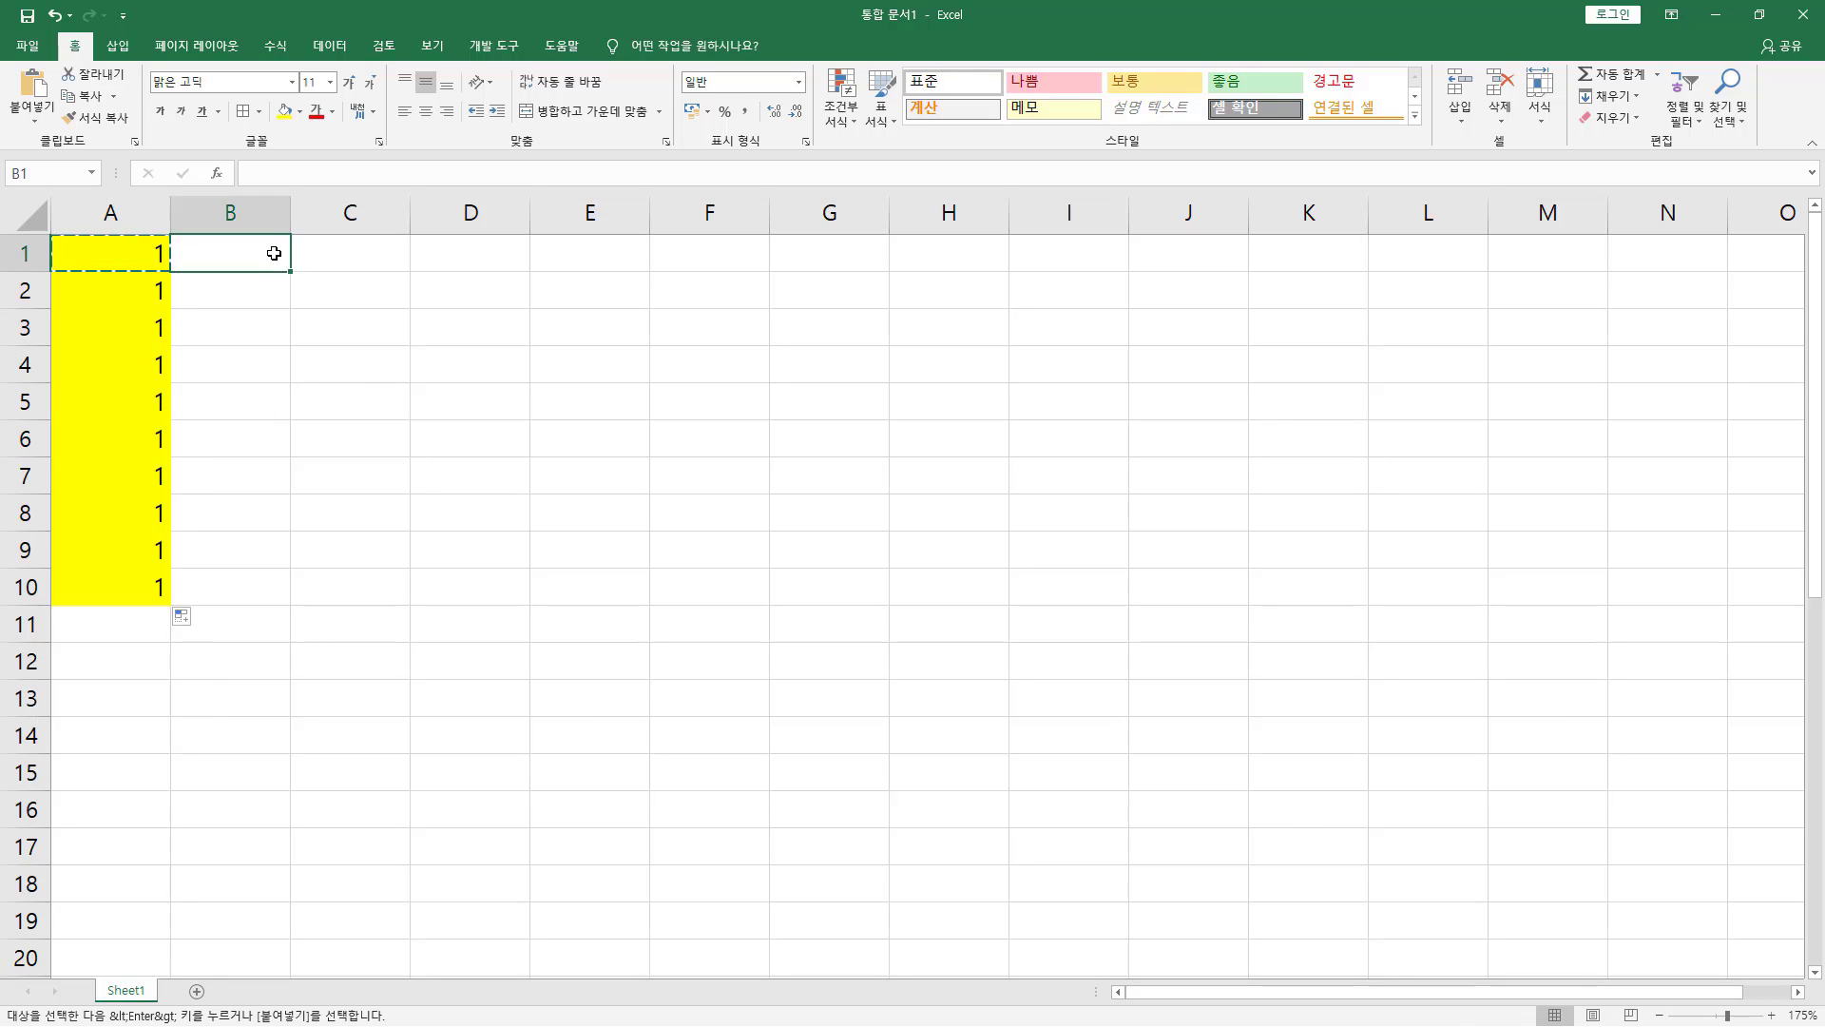
{"action": "key", "text": "ctrl+v"}
{"action": "left_click_drag", "start_coordinate": [289, 273], "coordinate": [293, 611]}
{"action": "left_click", "coordinate": [304, 620]}
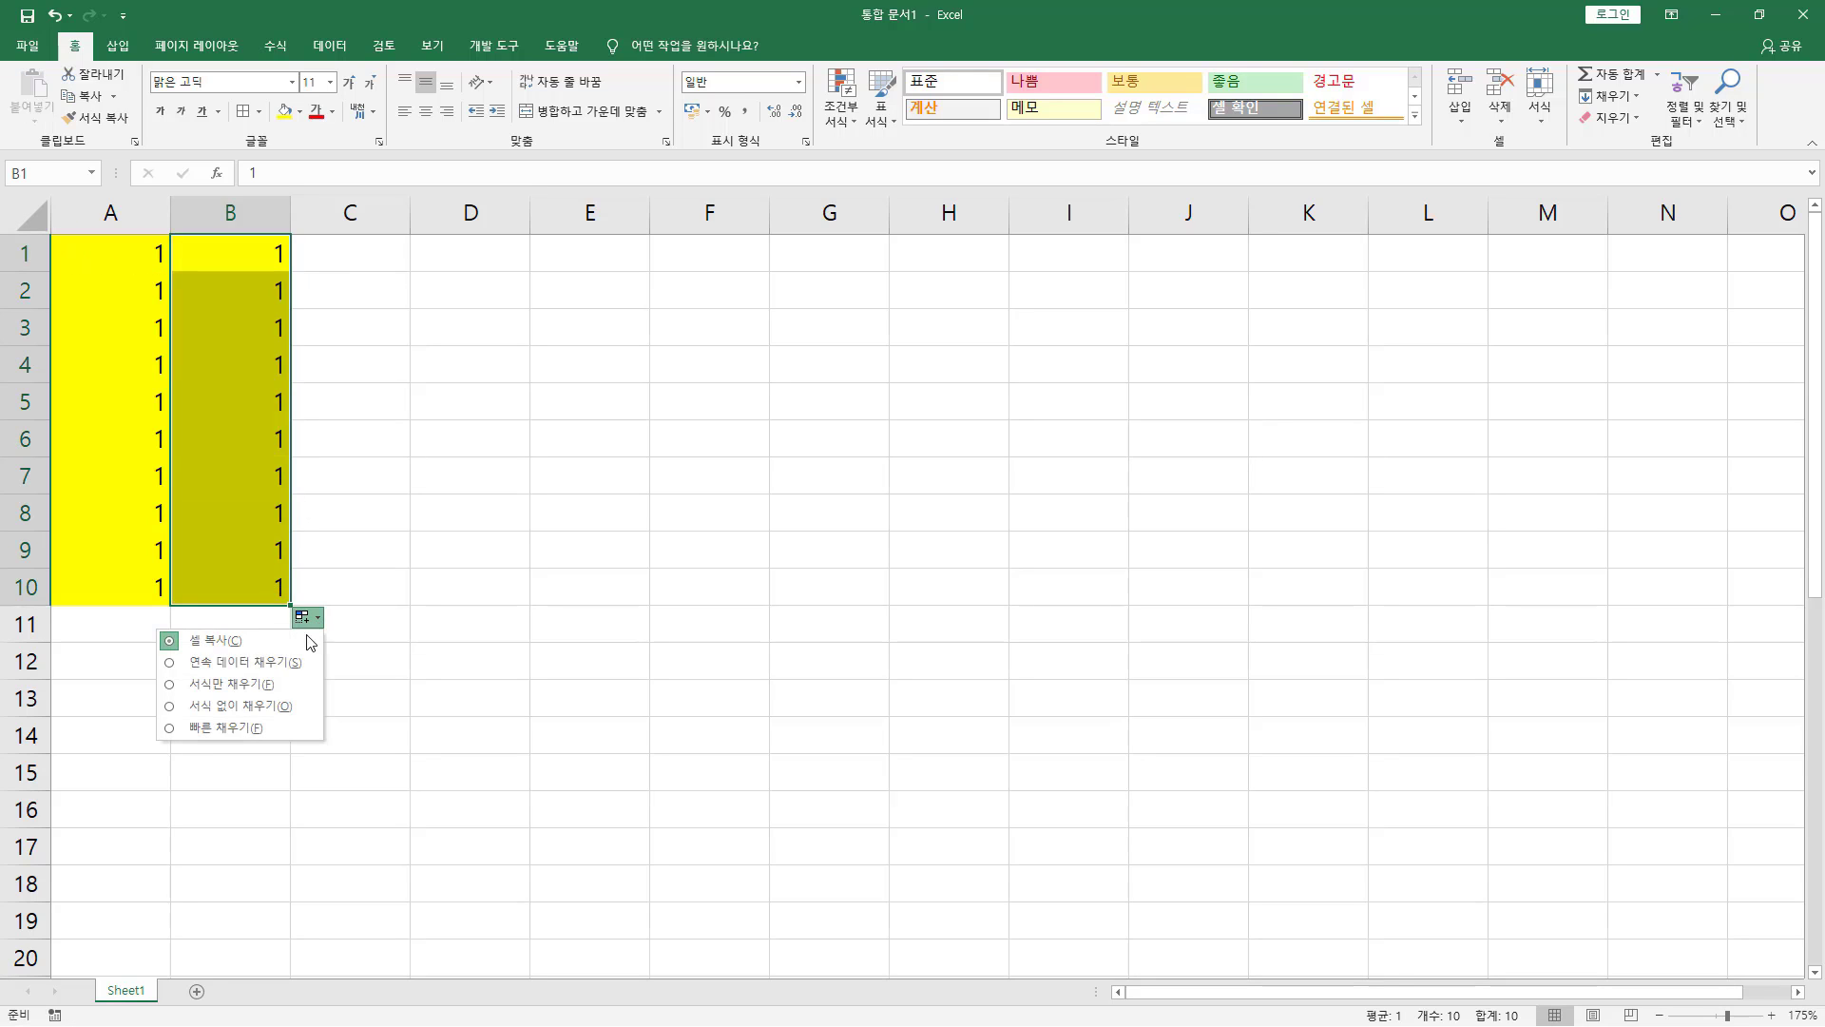
{"action": "left_click", "coordinate": [233, 662]}
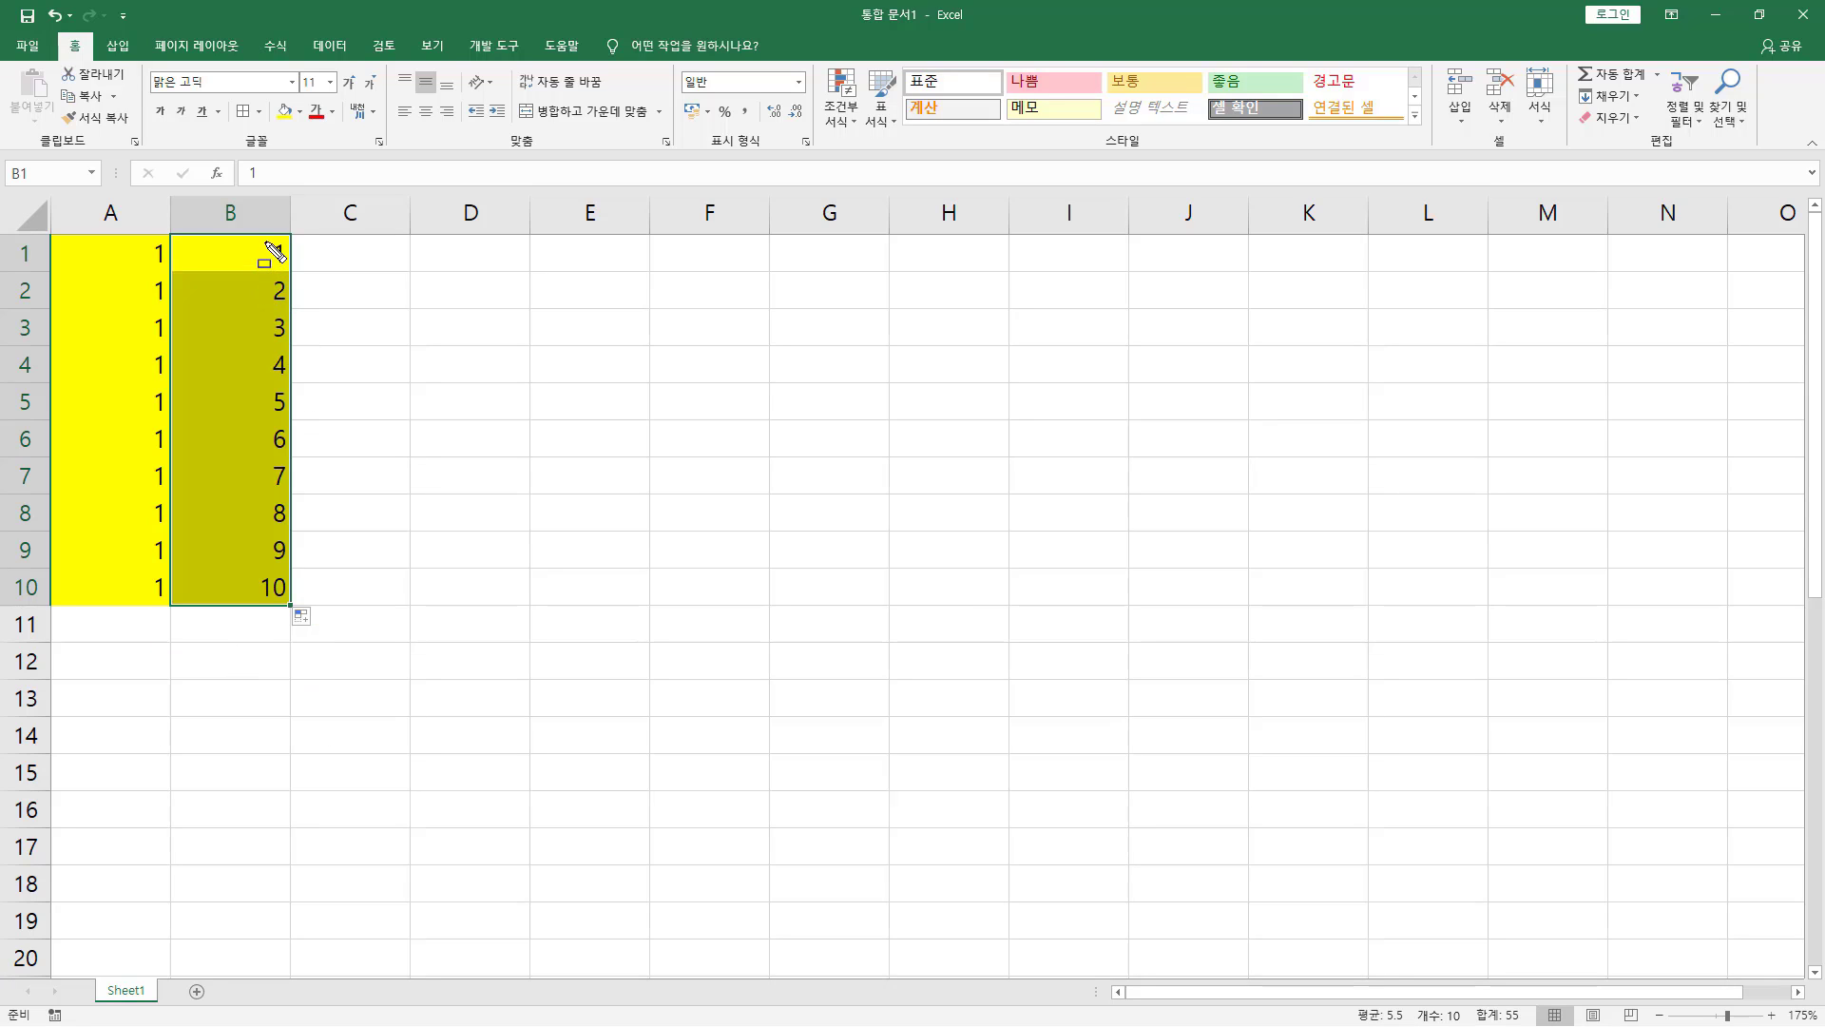
{"action": "mouse_move", "coordinate": [257, 274]}
{"action": "left_mouse_down"}
{"action": "mouse_move", "coordinate": [298, 415]}
{"action": "mouse_move", "coordinate": [294, 606]}
{"action": "left_mouse_up"}
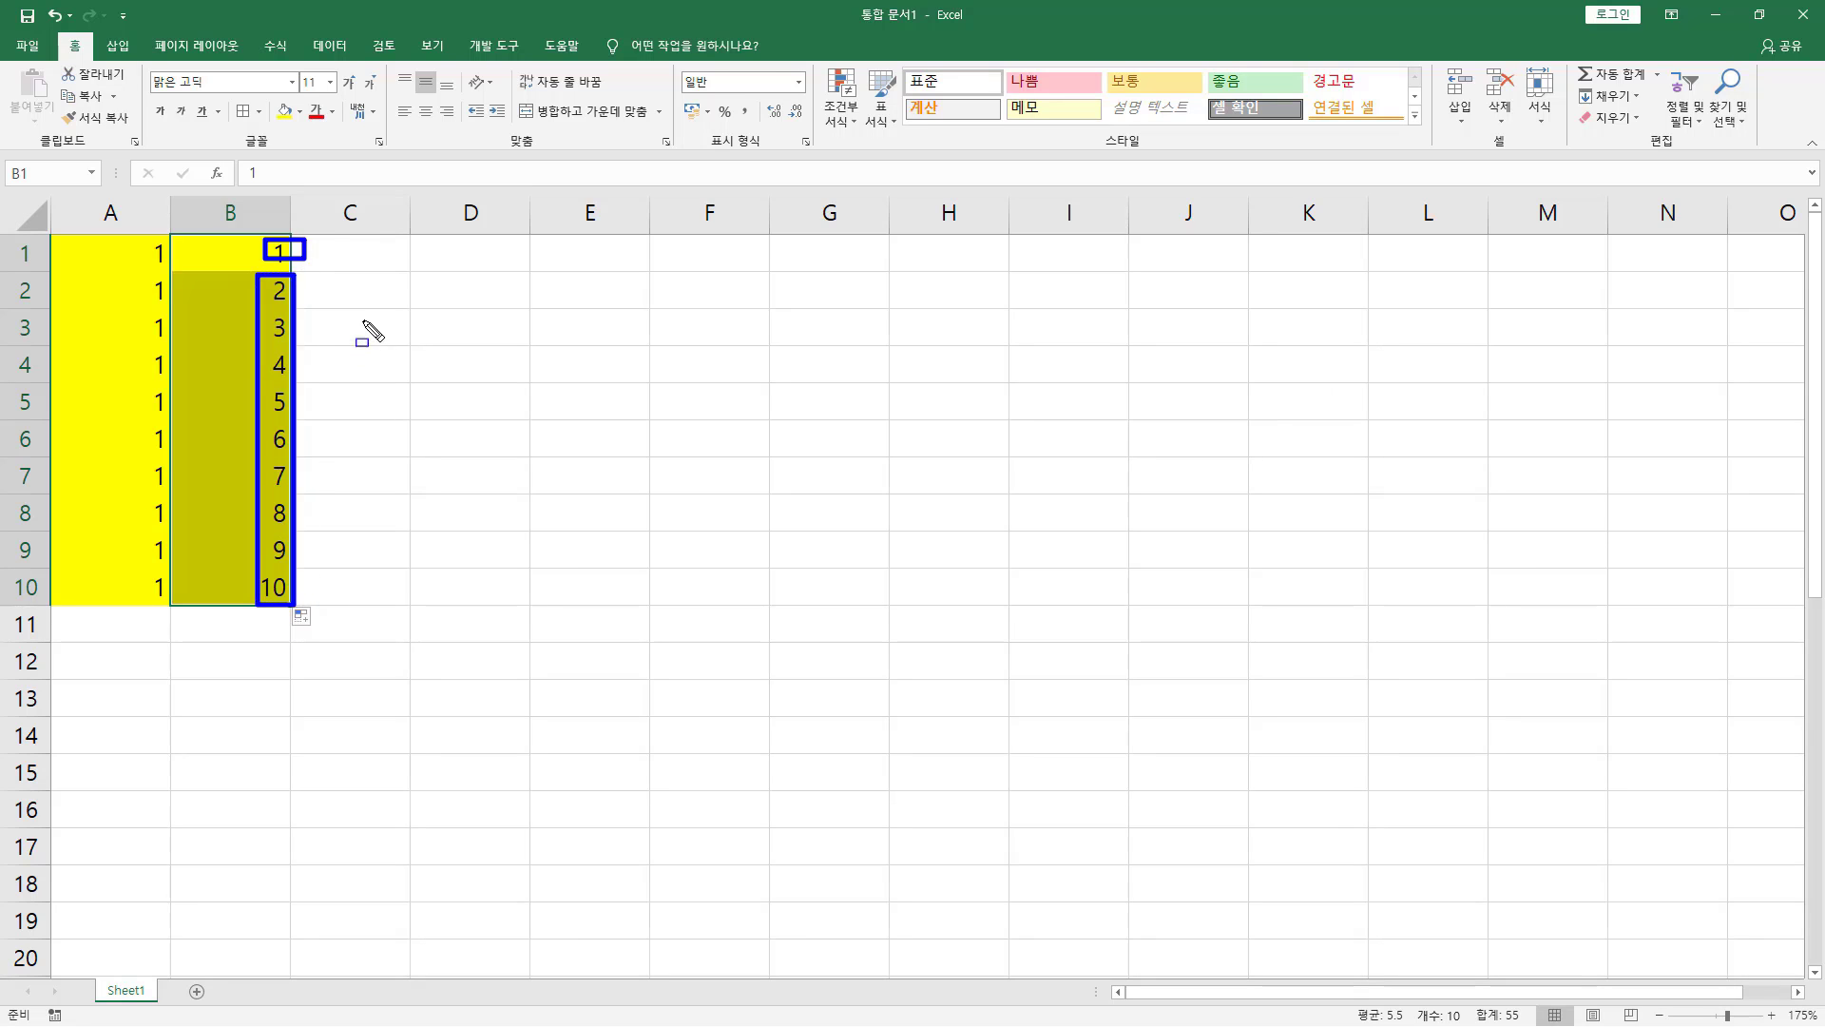
{"action": "key", "text": "Escape"}
Step: Copy B1 into C1, fill it down to C10 and apply the Fill Formatting Only (서식만 채우기) option
{"action": "left_click", "coordinate": [270, 259]}
{"action": "key", "text": "ctrl+c"}
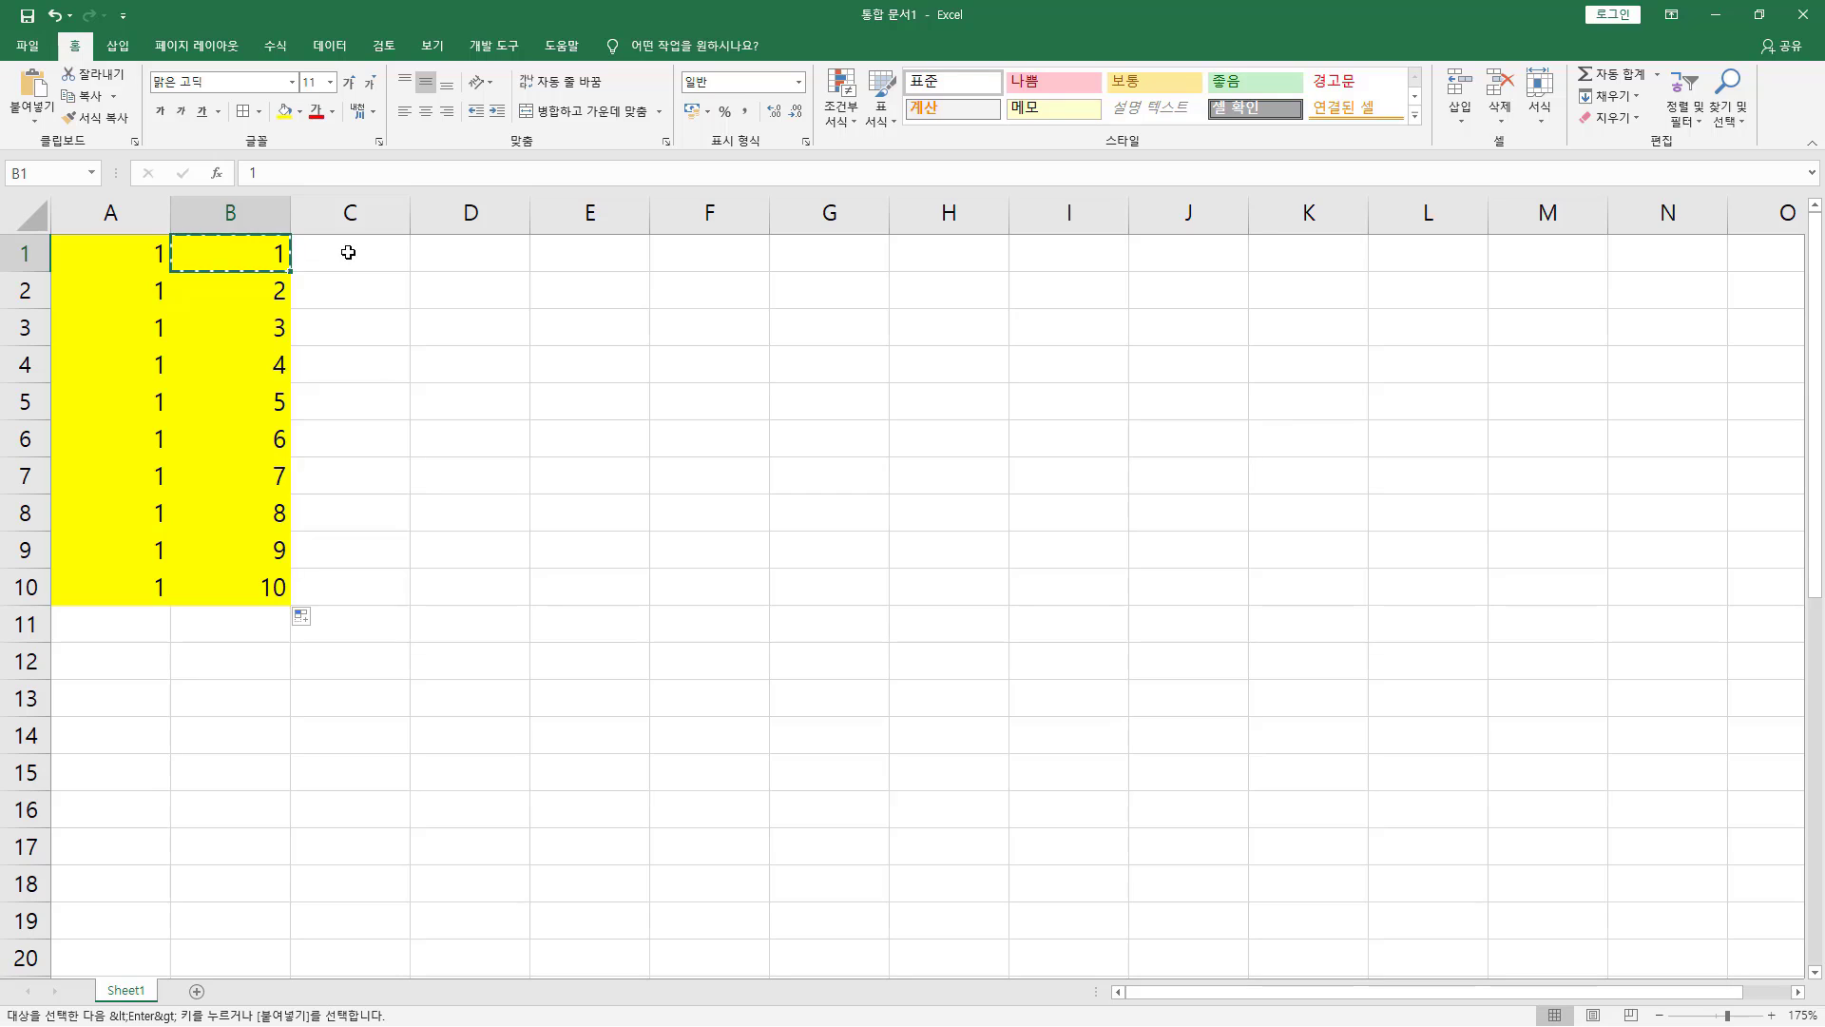
{"action": "left_click", "coordinate": [346, 252]}
{"action": "key", "text": "ctrl+v"}
{"action": "left_click_drag", "start_coordinate": [411, 271], "coordinate": [411, 604]}
{"action": "left_click", "coordinate": [424, 616]}
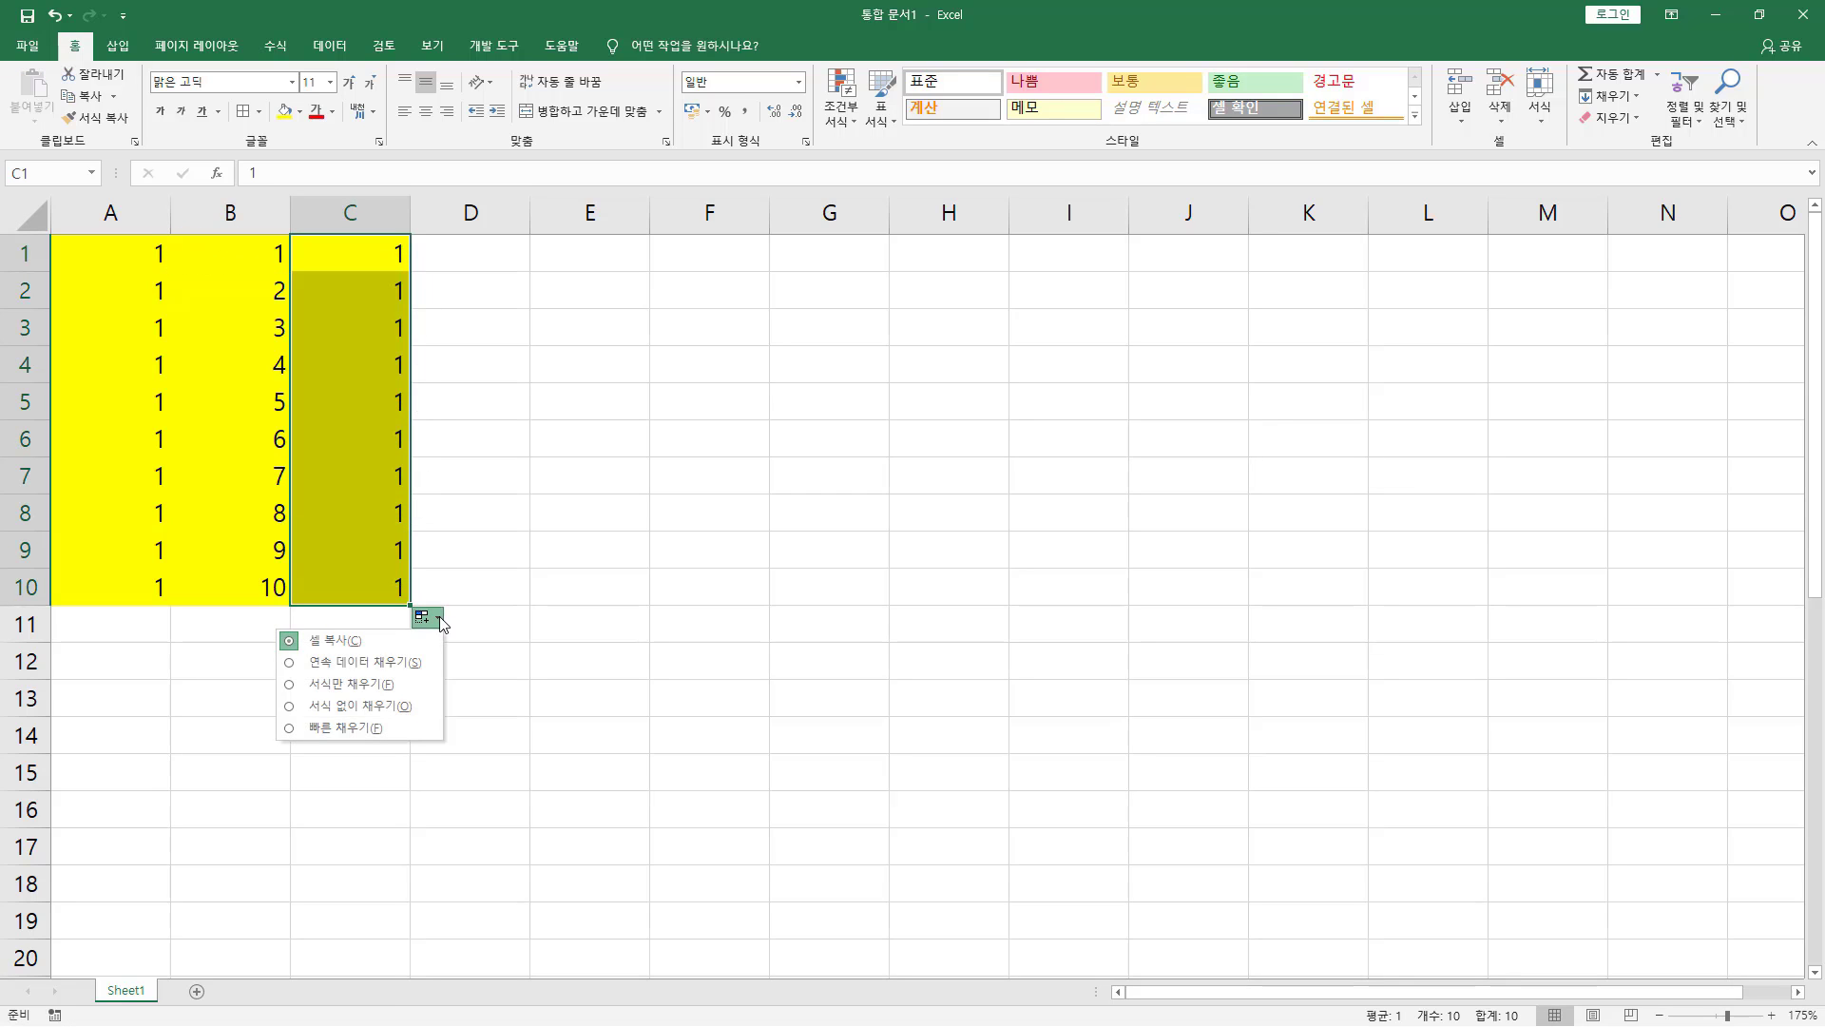
{"action": "left_click", "coordinate": [351, 685]}
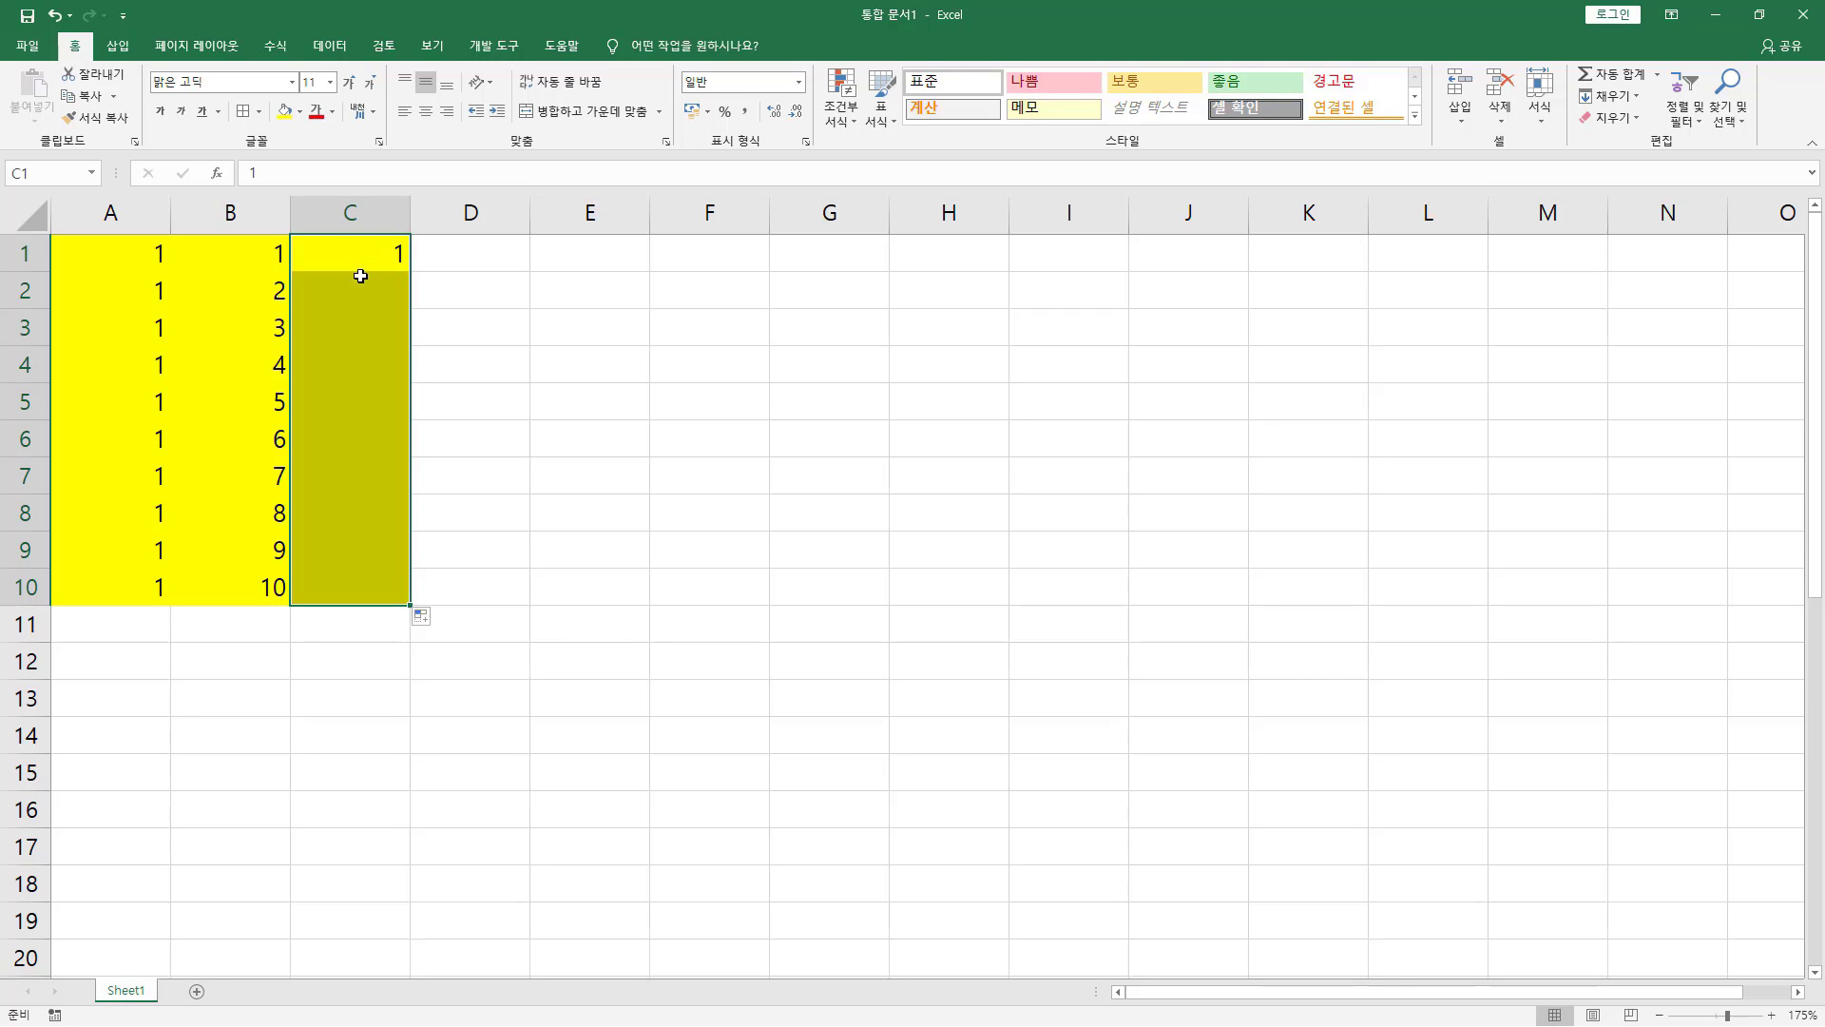
{"action": "left_click", "coordinate": [522, 400]}
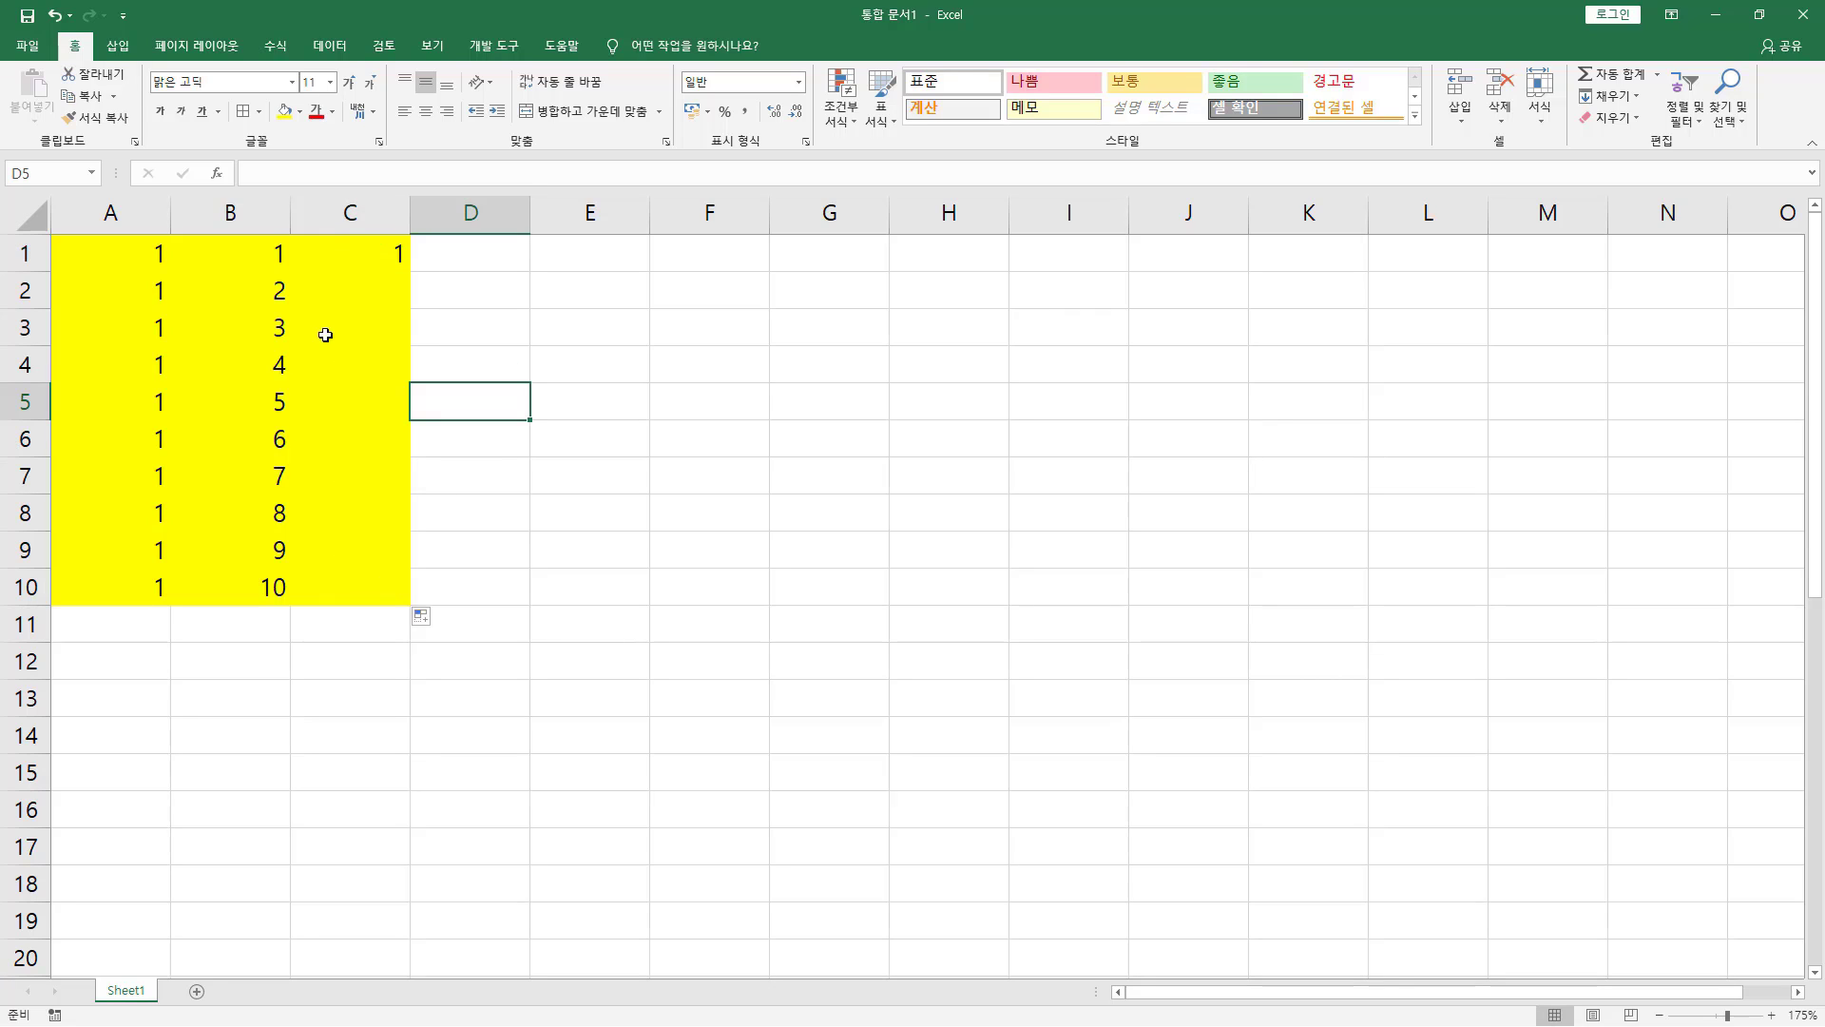
Step: Copy C1 into D1, fill it down to D10 and apply the Fill Without Formatting (서식 없이 채우기) option
{"action": "left_click", "coordinate": [384, 258]}
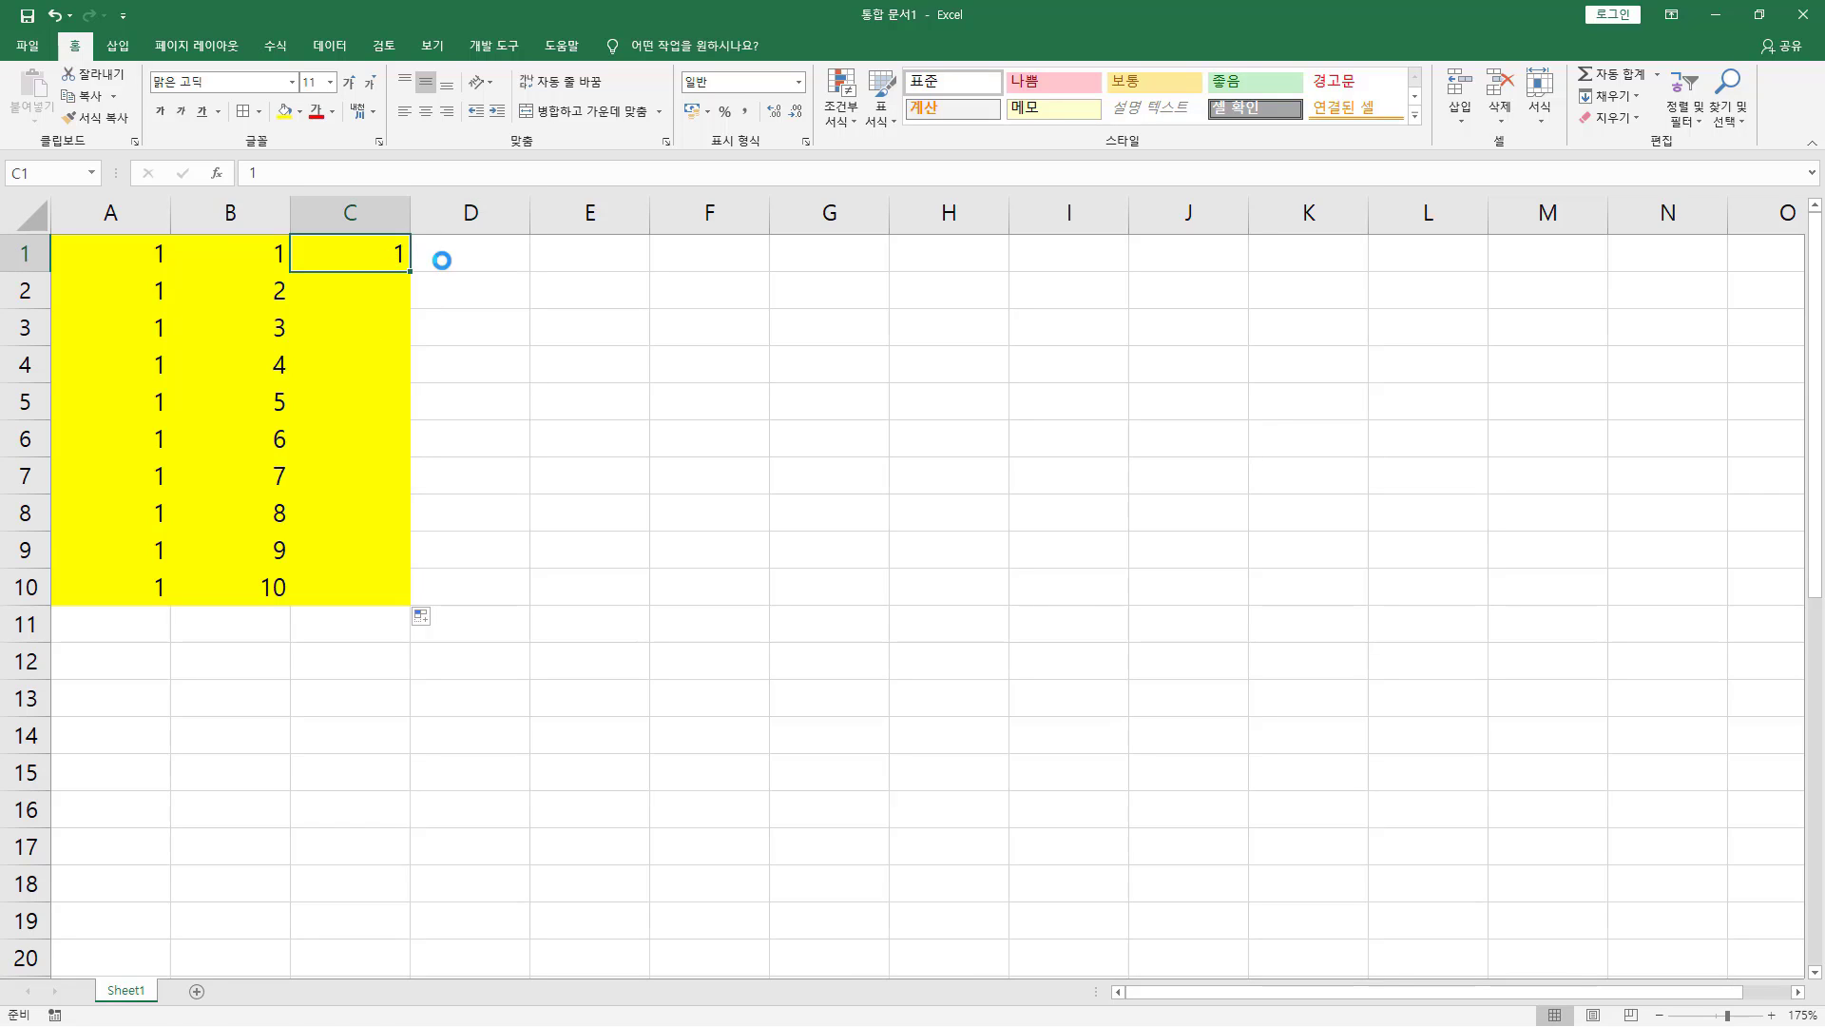
{"action": "key", "text": "ctrl+c"}
{"action": "left_click", "coordinate": [472, 255]}
{"action": "key", "text": "ctrl+v"}
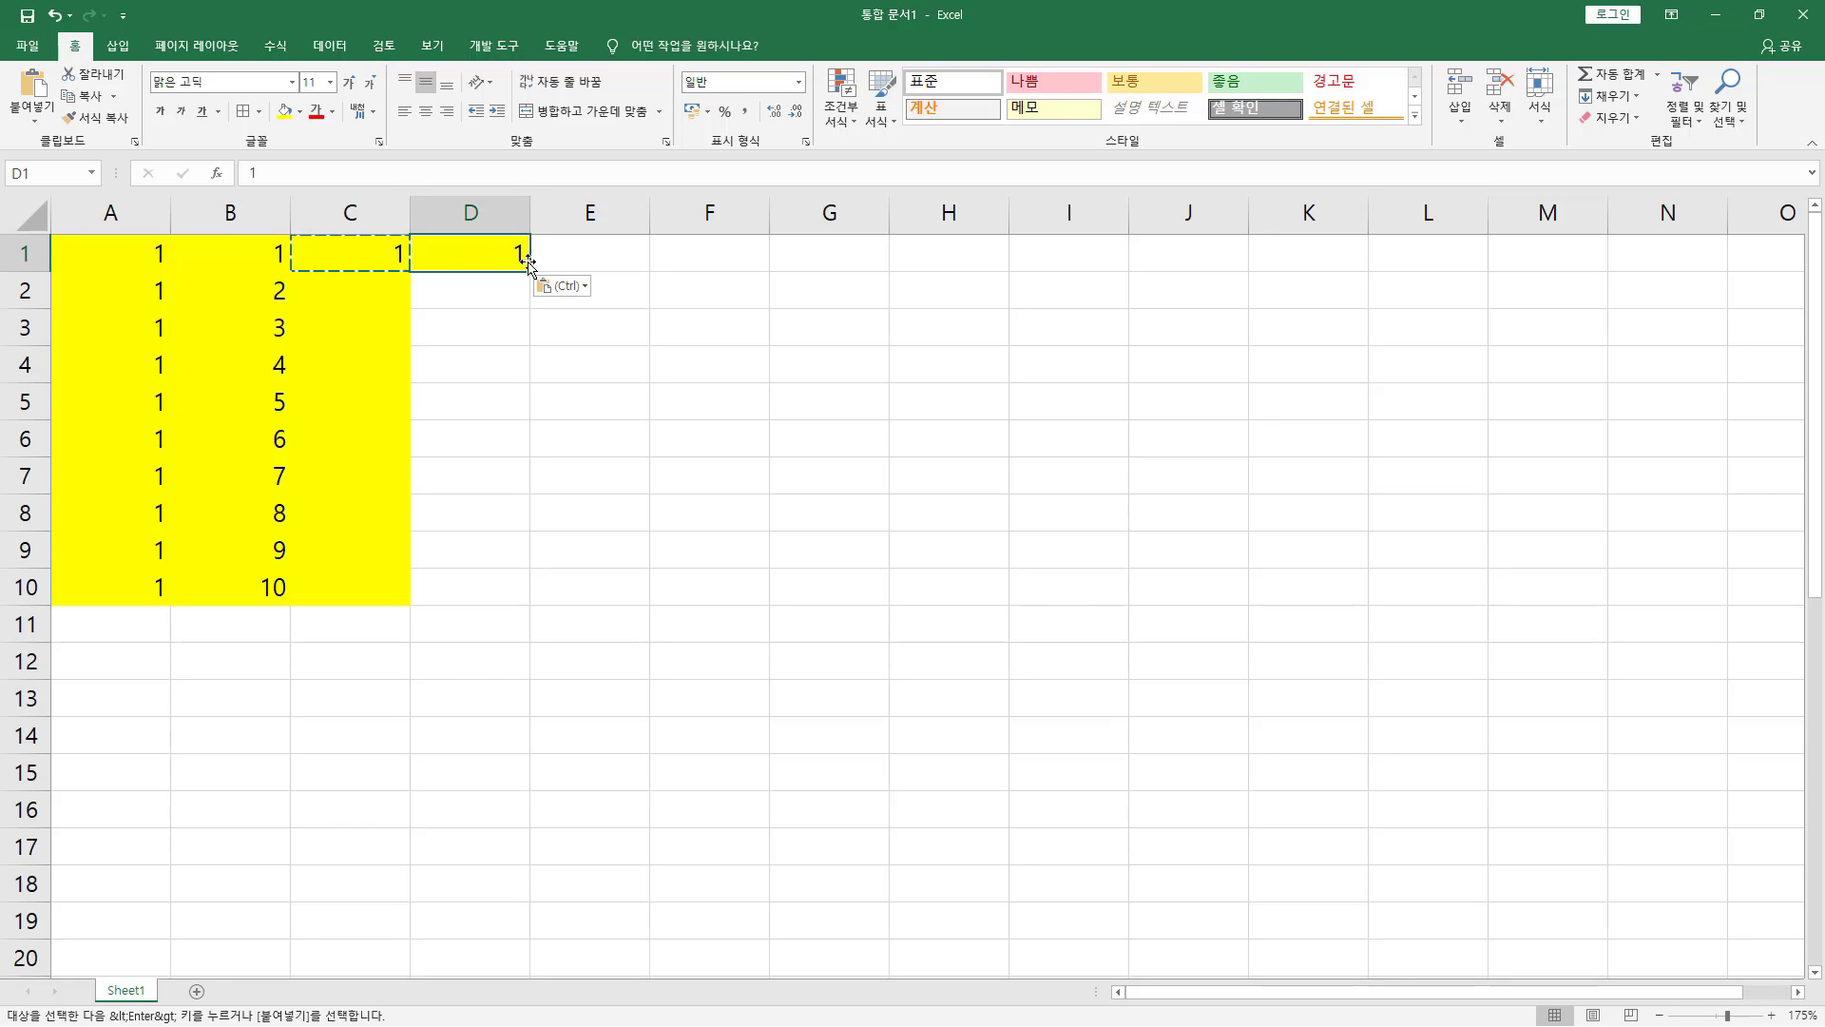
{"action": "left_click_drag", "start_coordinate": [529, 271], "coordinate": [528, 601]}
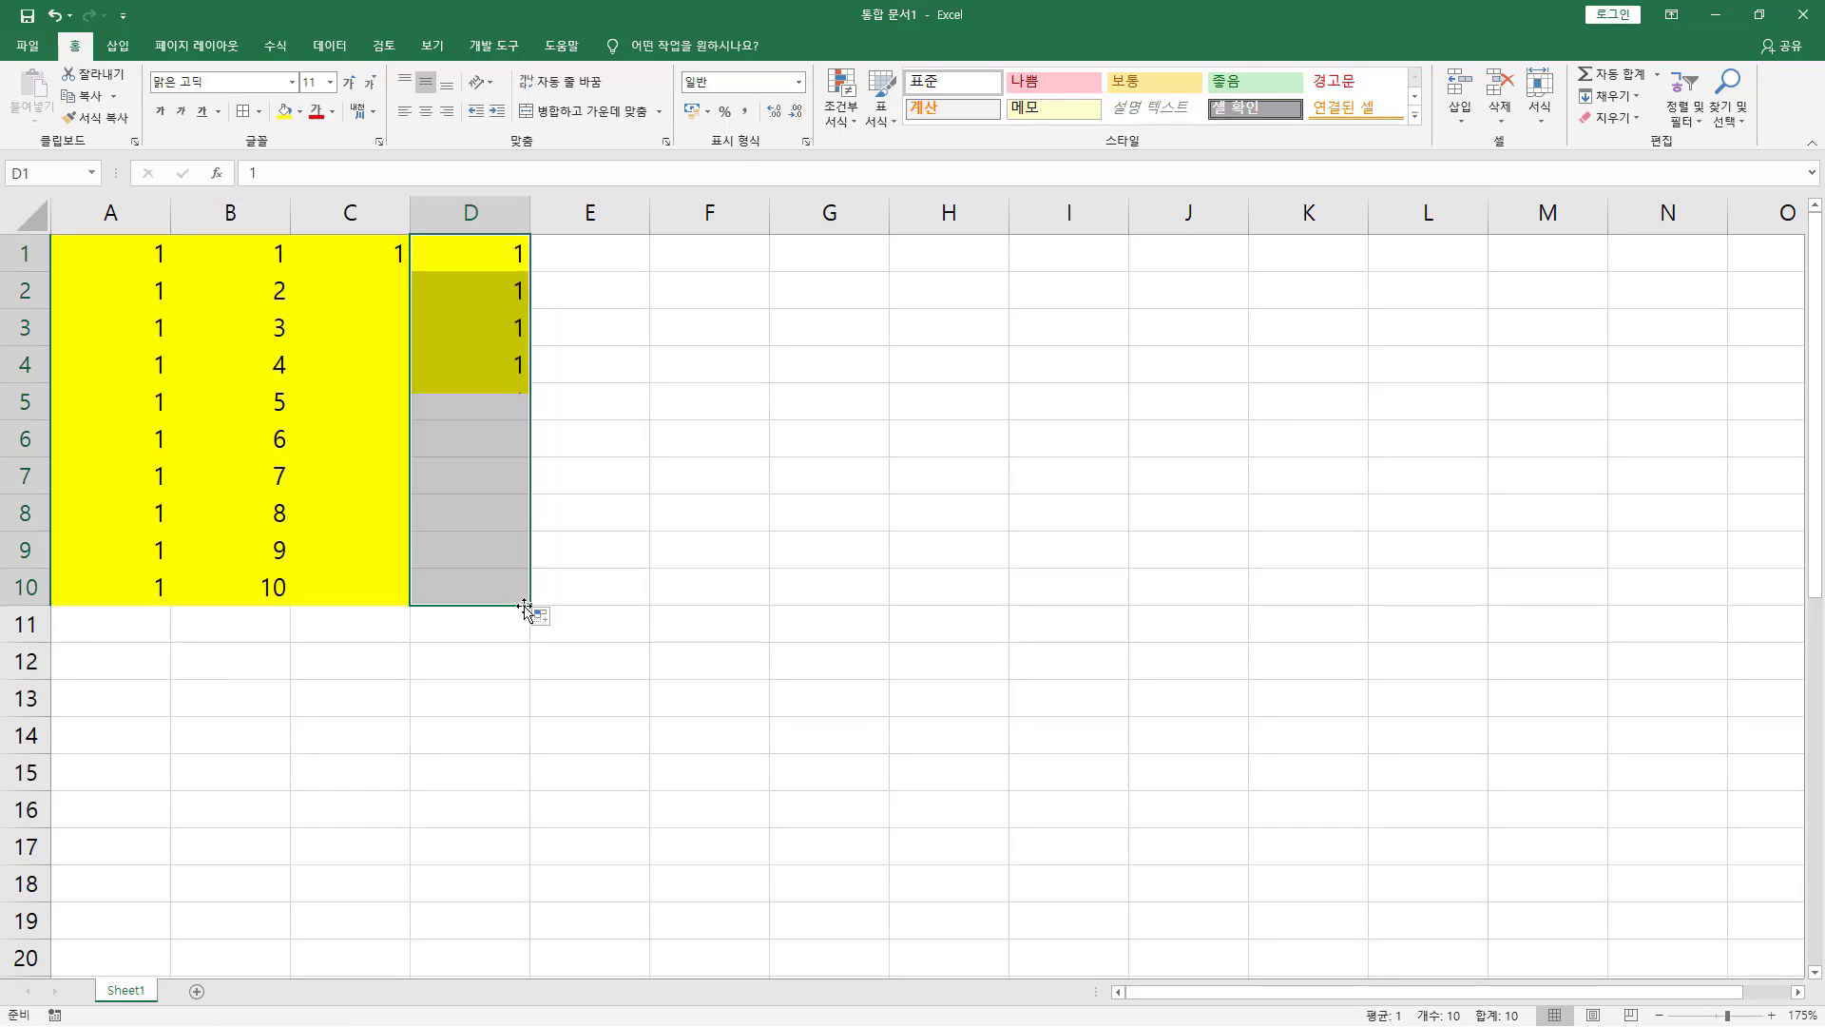
{"action": "left_click", "coordinate": [548, 620]}
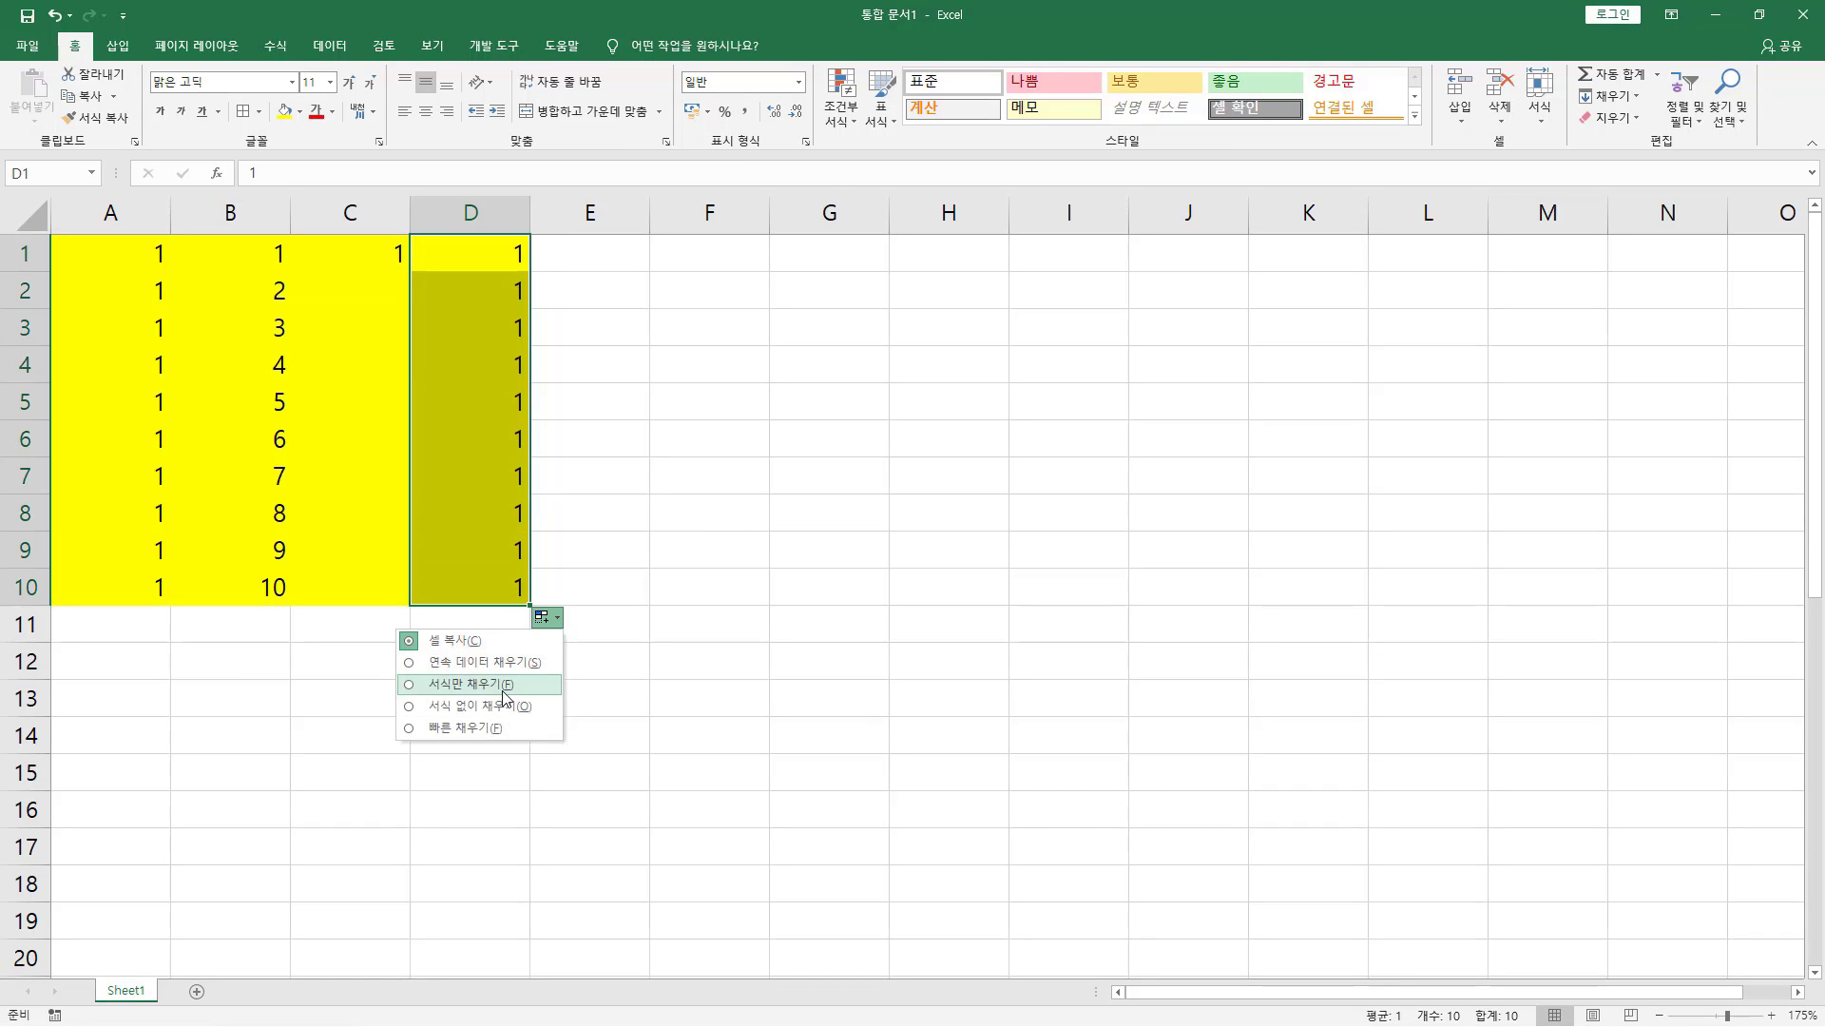
{"action": "left_click", "coordinate": [459, 713]}
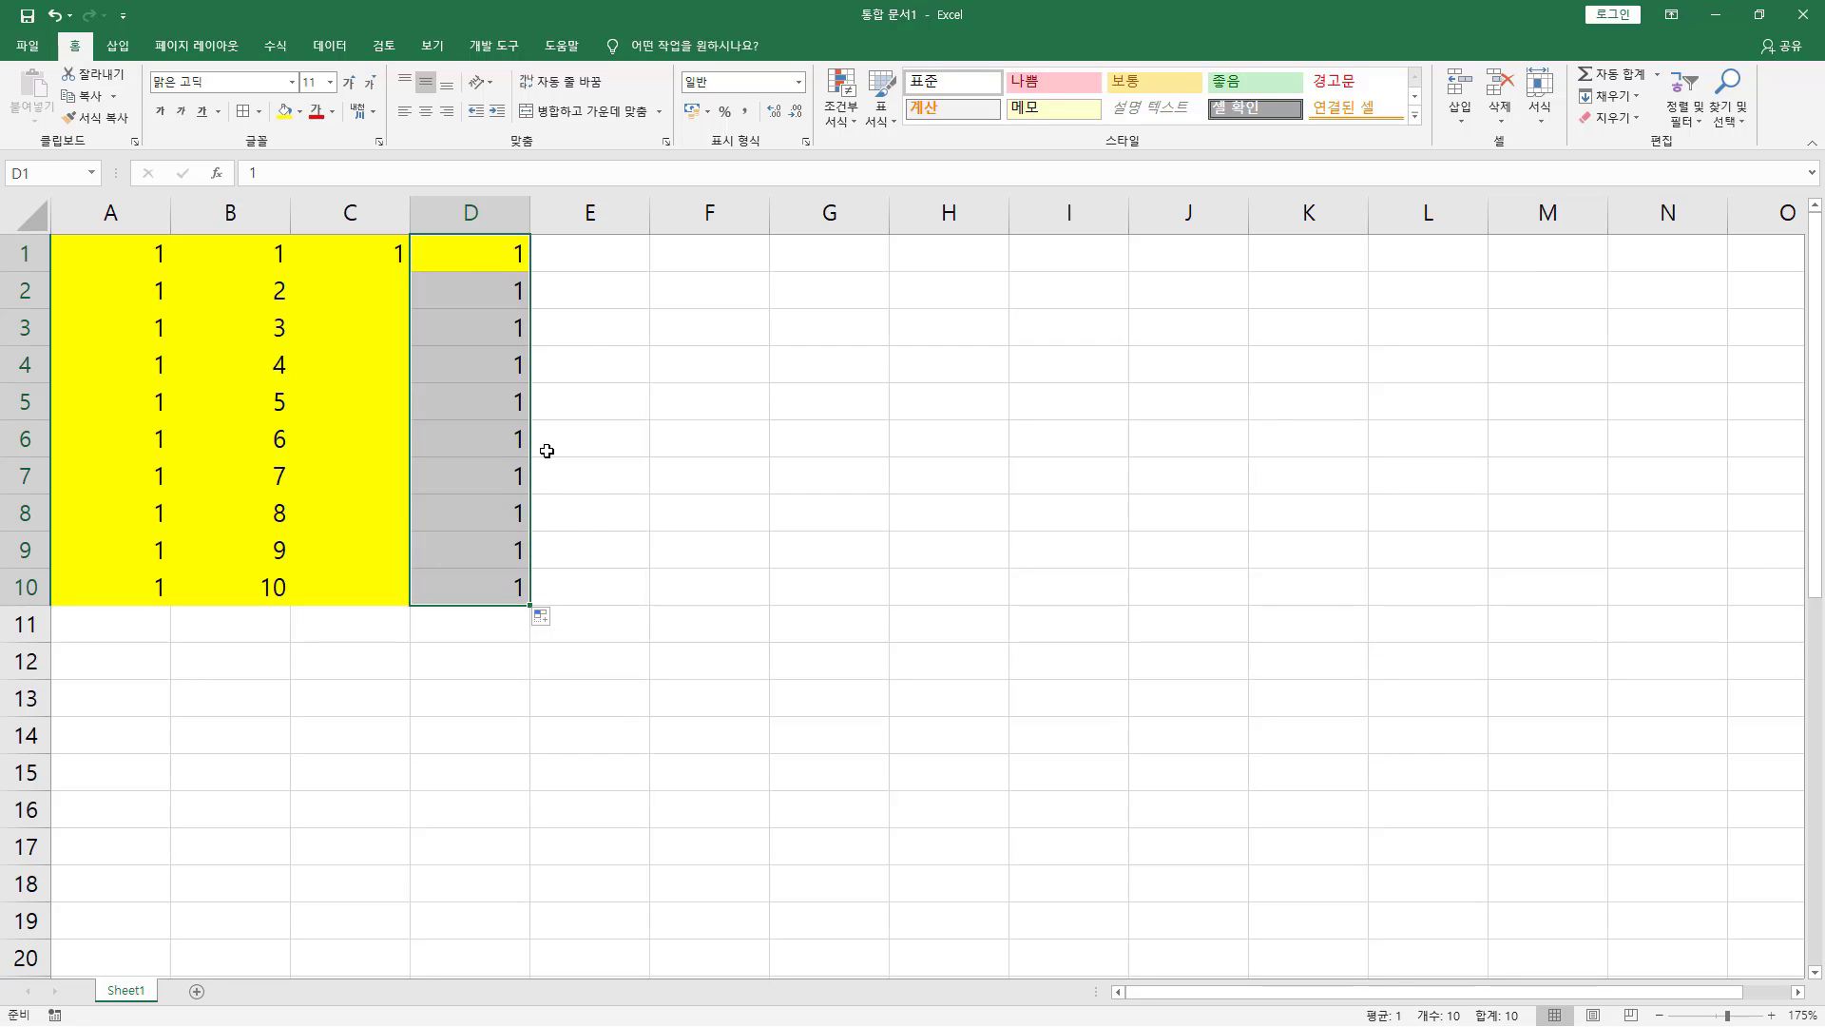
{"action": "left_click", "coordinate": [709, 400]}
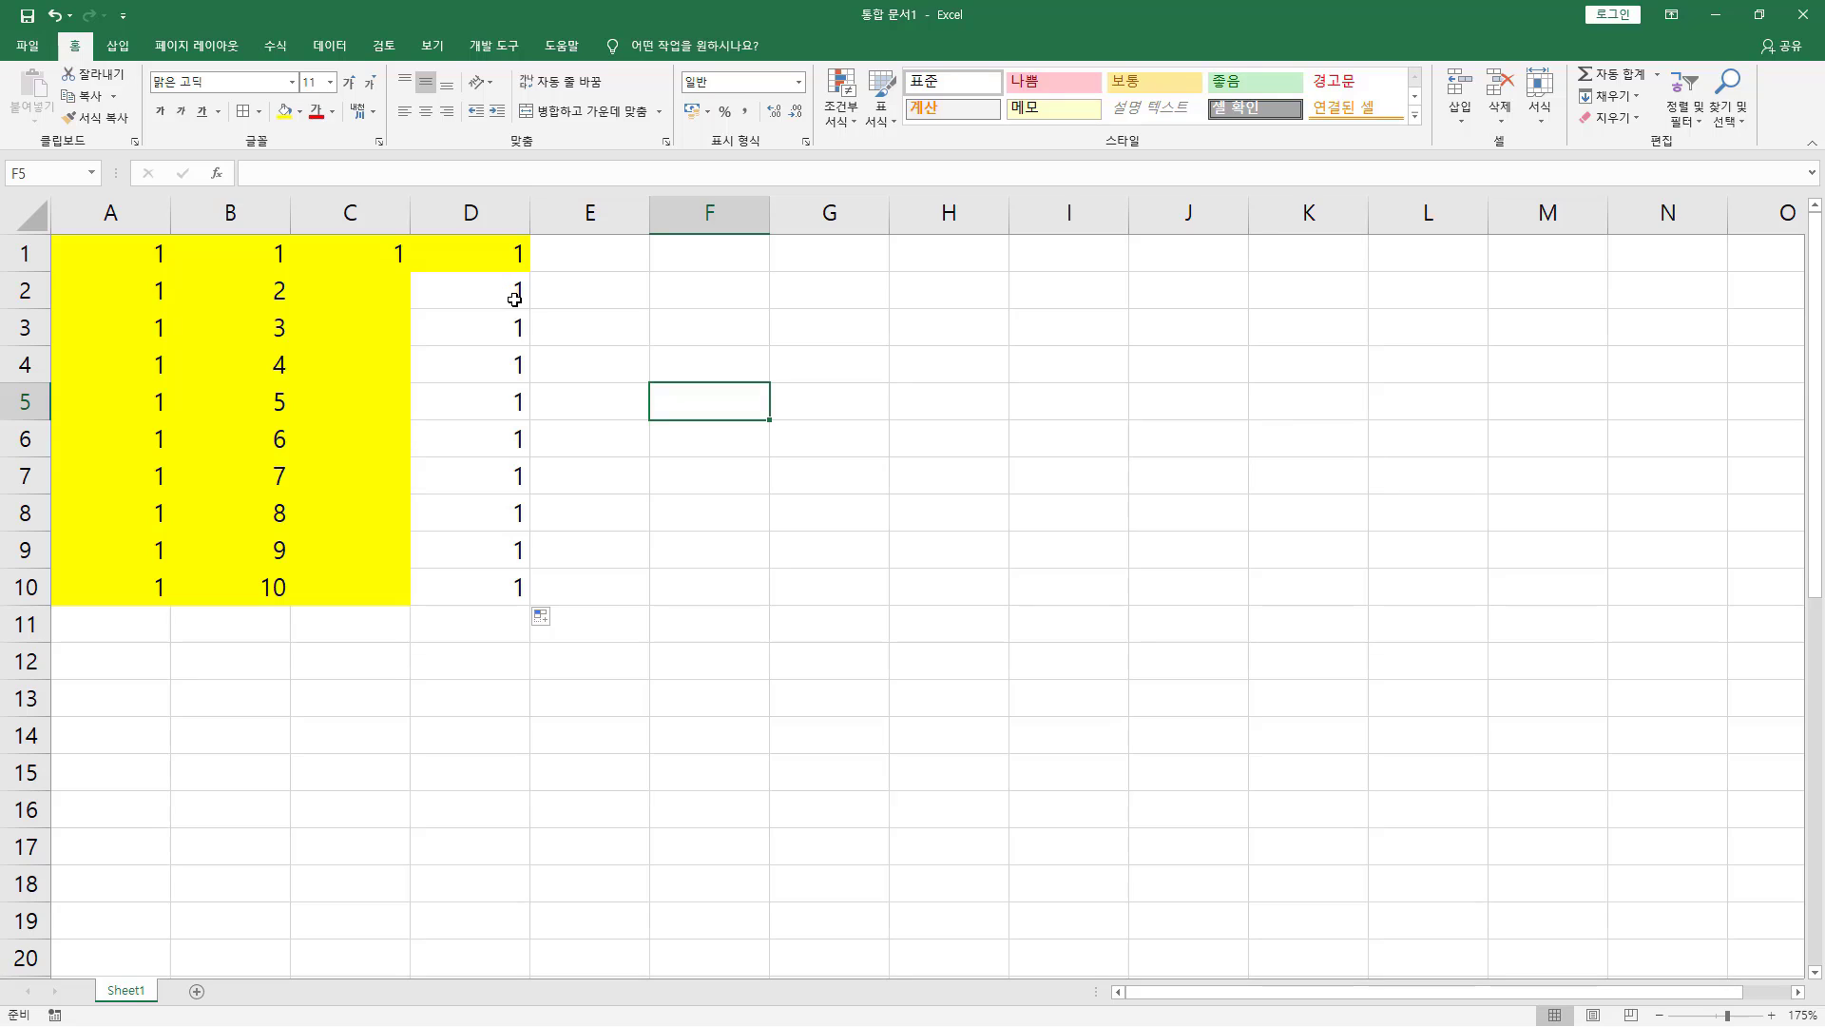
Step: Copy D1 into E1, fill it down to E10 and try the Flash Fill (빠른 채우기) option
{"action": "left_click", "coordinate": [561, 259]}
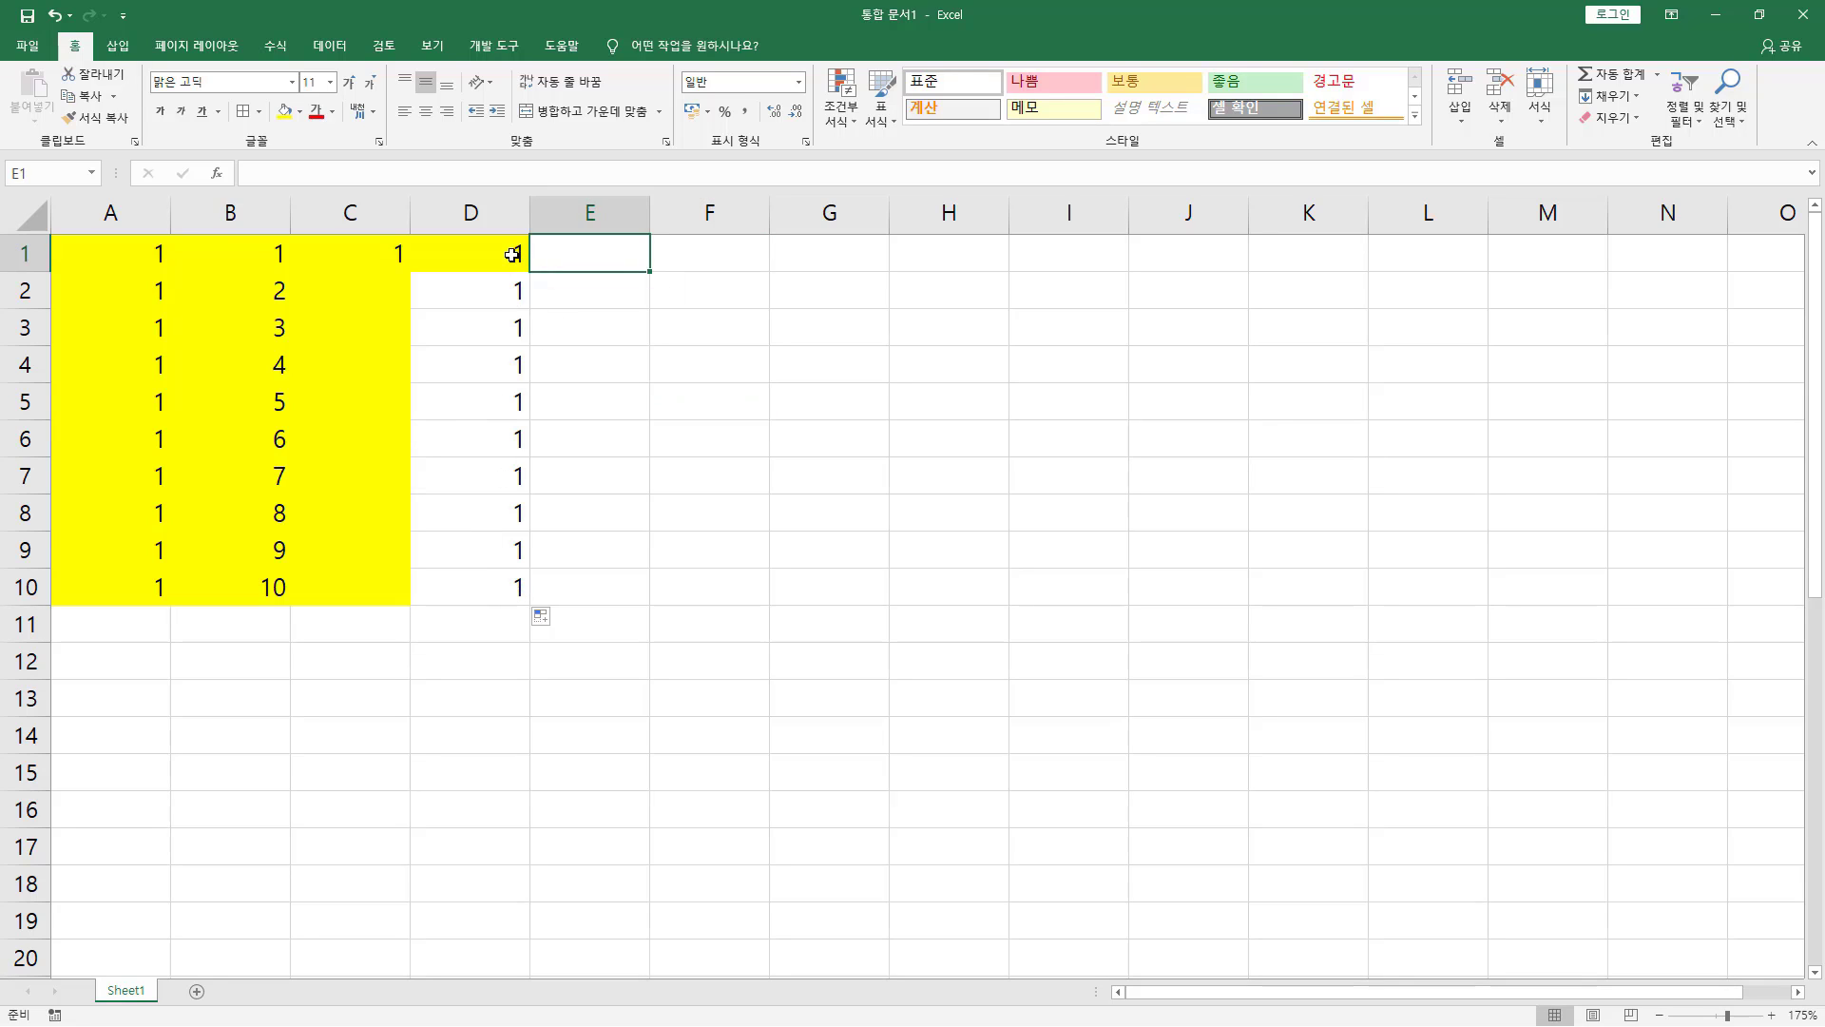
{"action": "left_click", "coordinate": [512, 255]}
{"action": "key", "text": "ctrl+c"}
{"action": "left_click", "coordinate": [581, 258]}
{"action": "key", "text": "ctrl+v"}
{"action": "left_click_drag", "start_coordinate": [649, 273], "coordinate": [628, 600]}
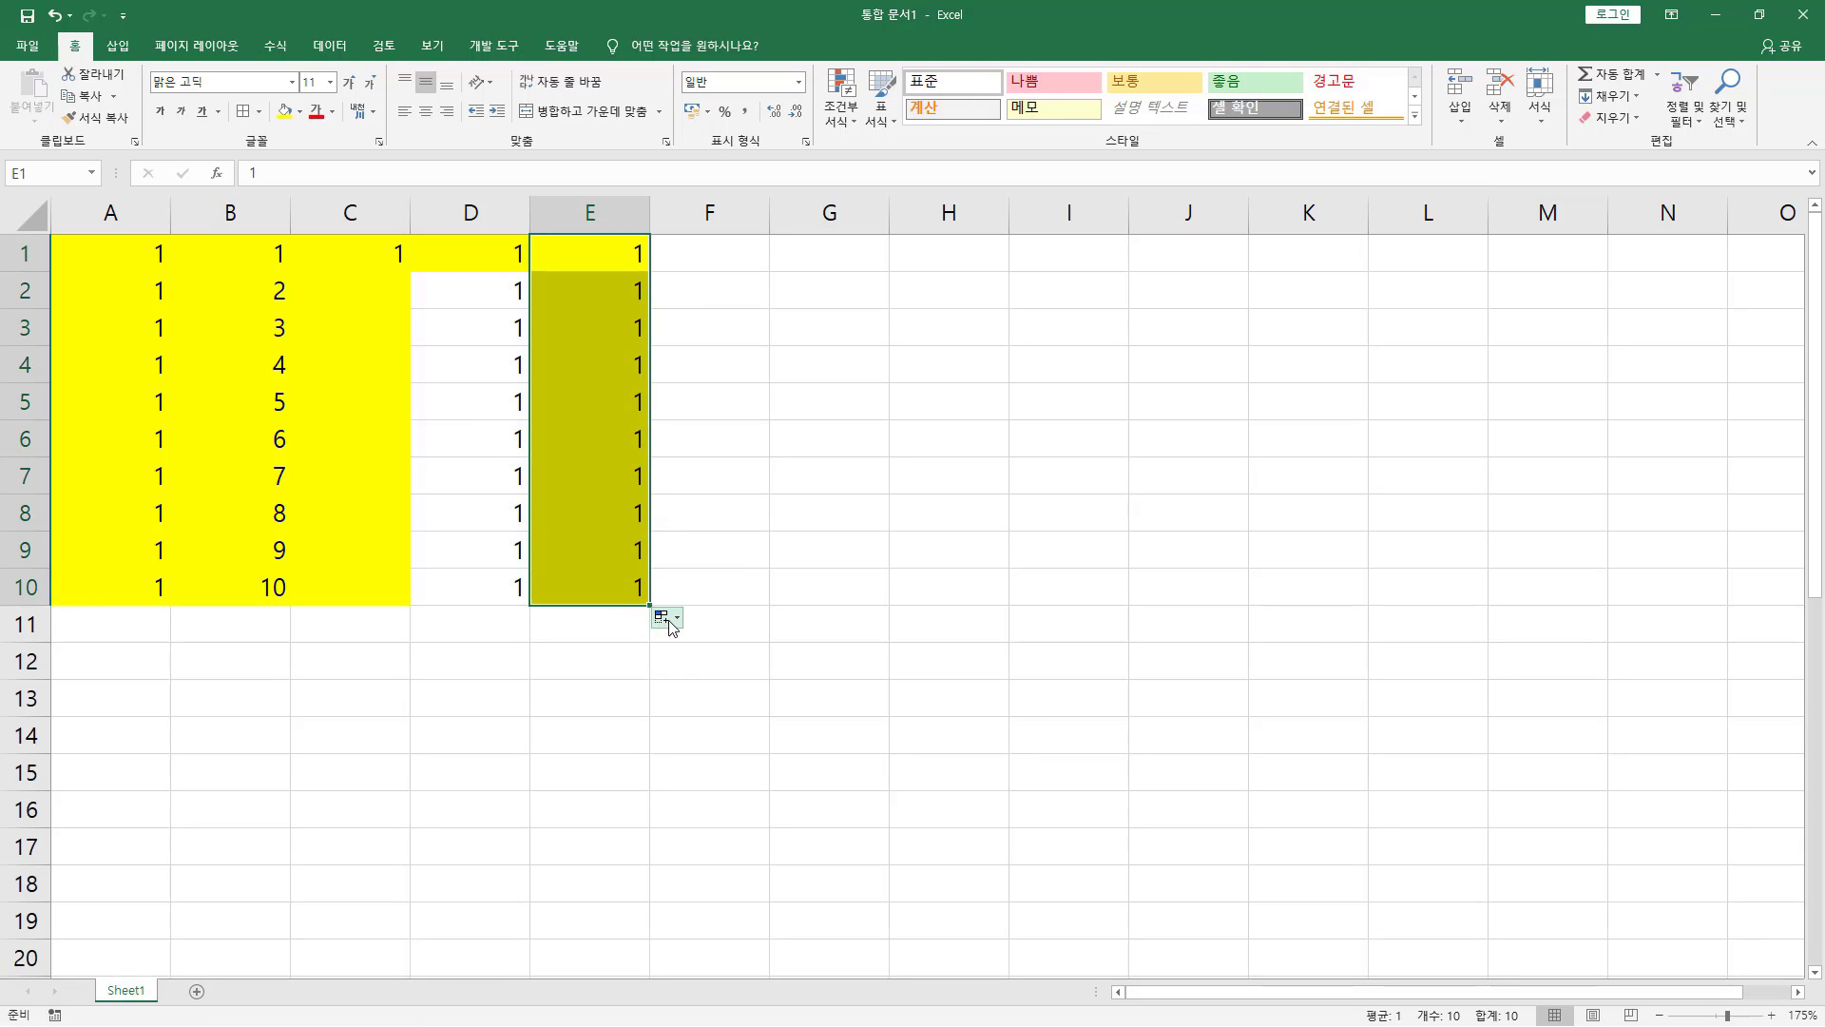
{"action": "left_click", "coordinate": [679, 619]}
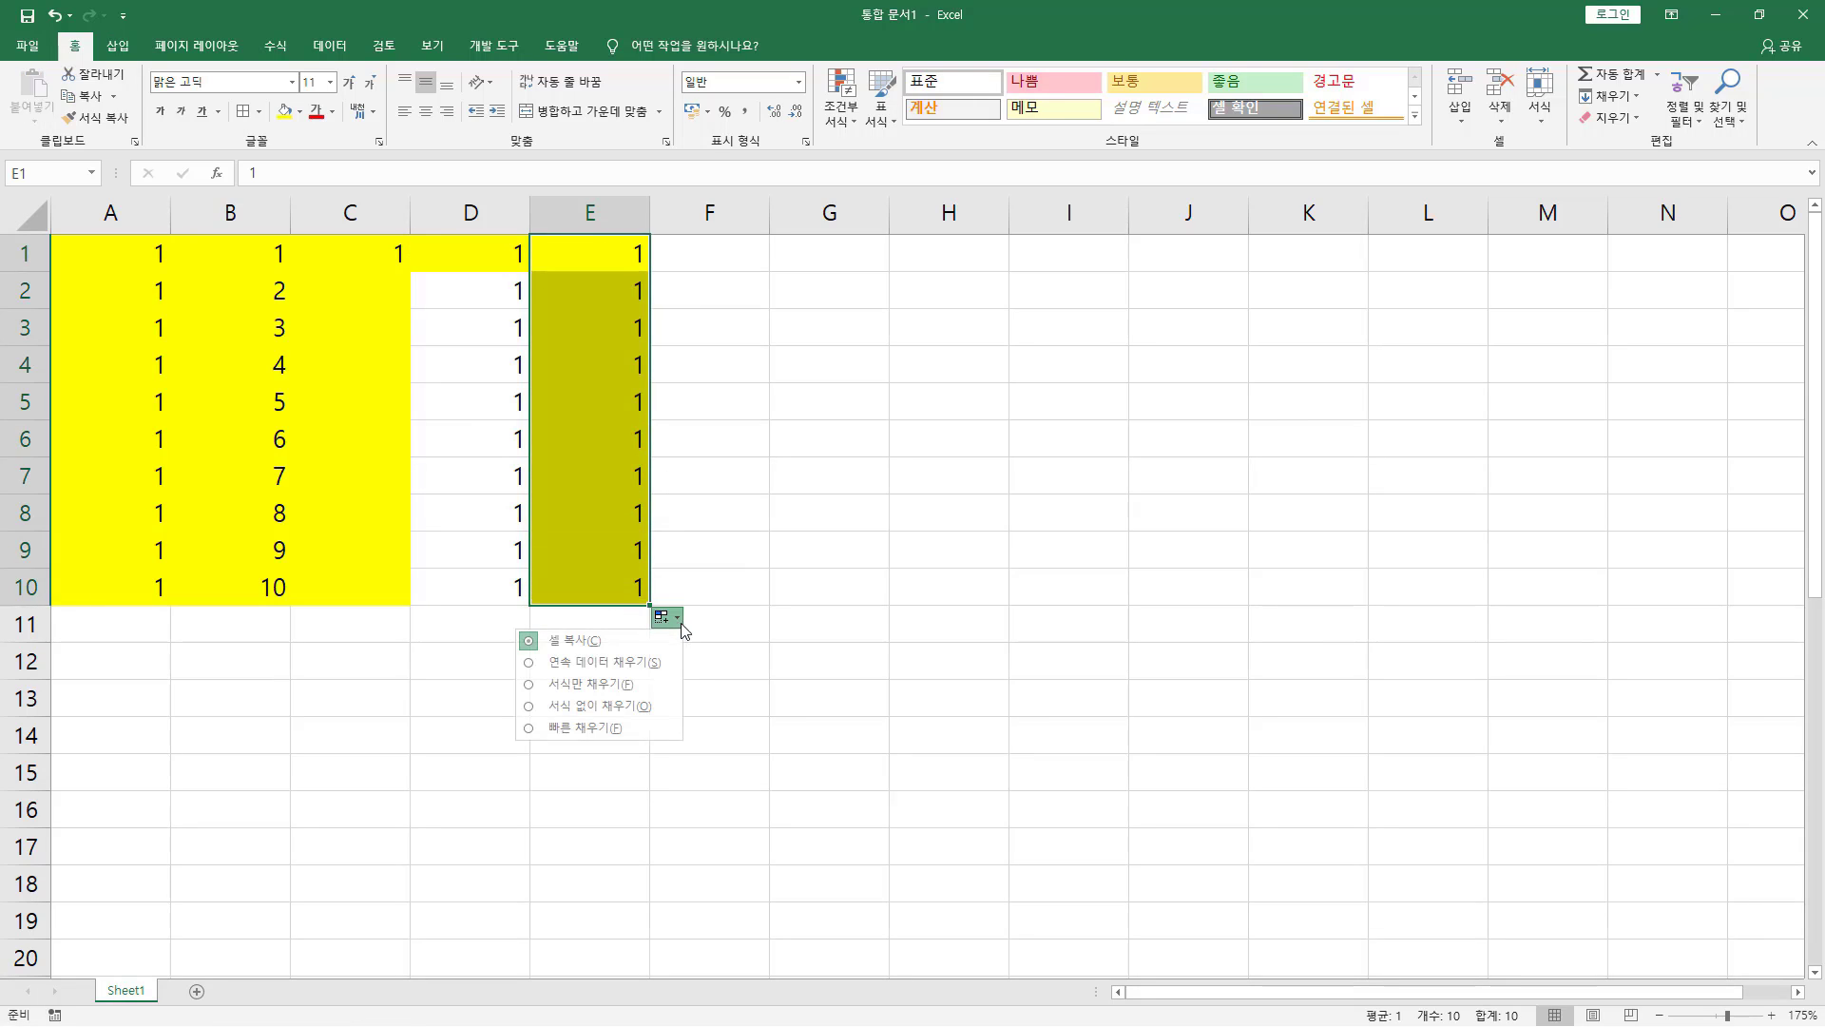
{"action": "left_click", "coordinate": [589, 730]}
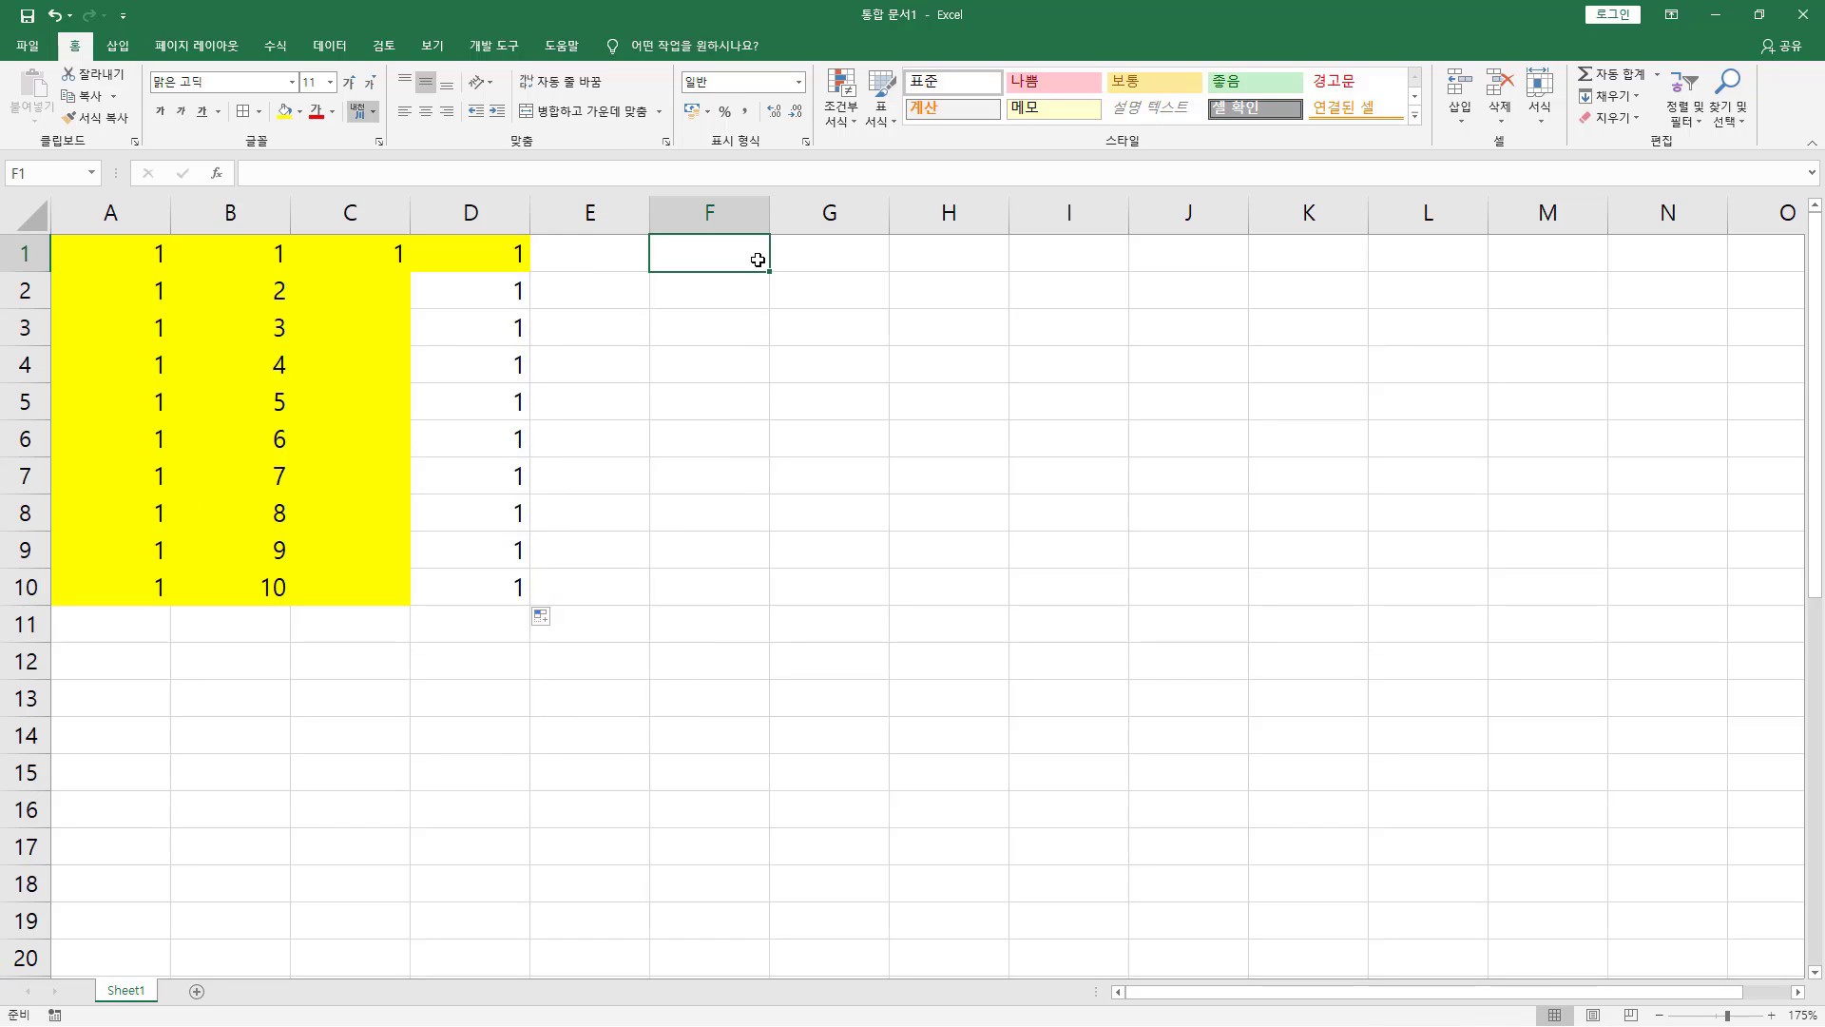
Step: Enter 가 in F1, fill it down to F10 and show the auto fill options for text
{"action": "type", "text": "가"}
{"action": "key", "text": "Return"}
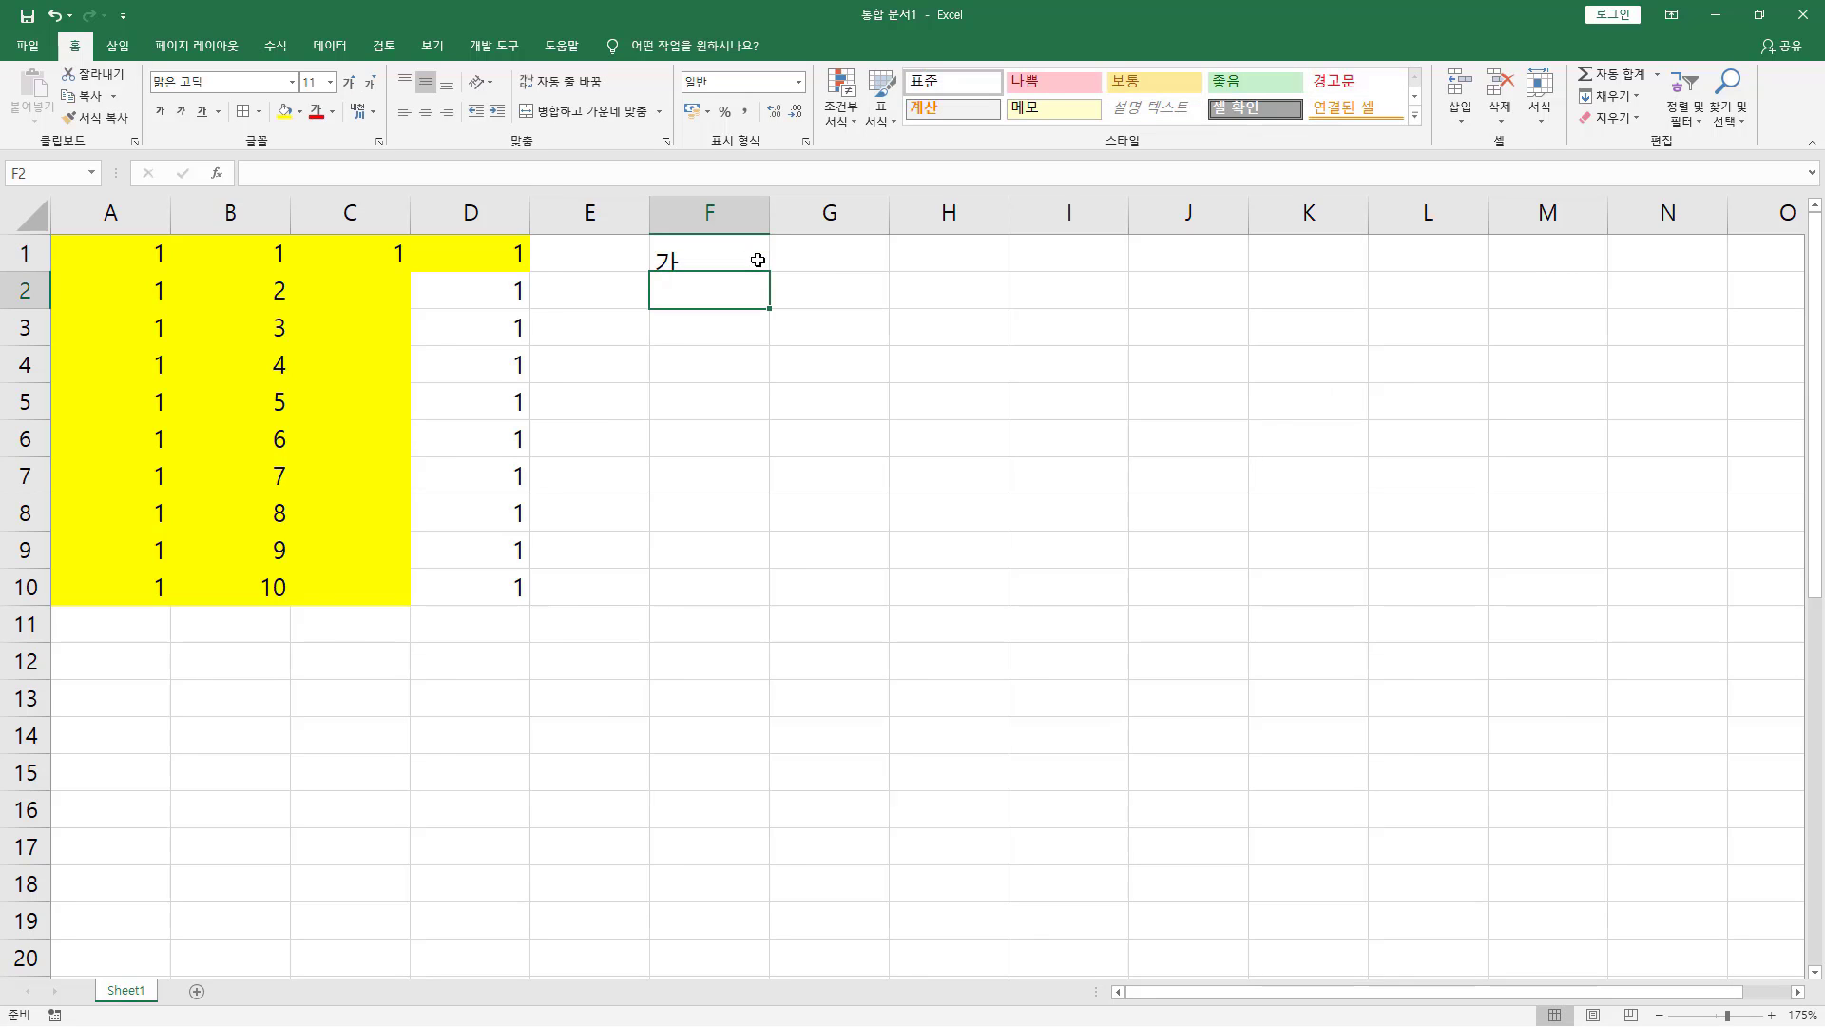
{"action": "left_click", "coordinate": [746, 256]}
{"action": "left_click_drag", "start_coordinate": [766, 274], "coordinate": [767, 599]}
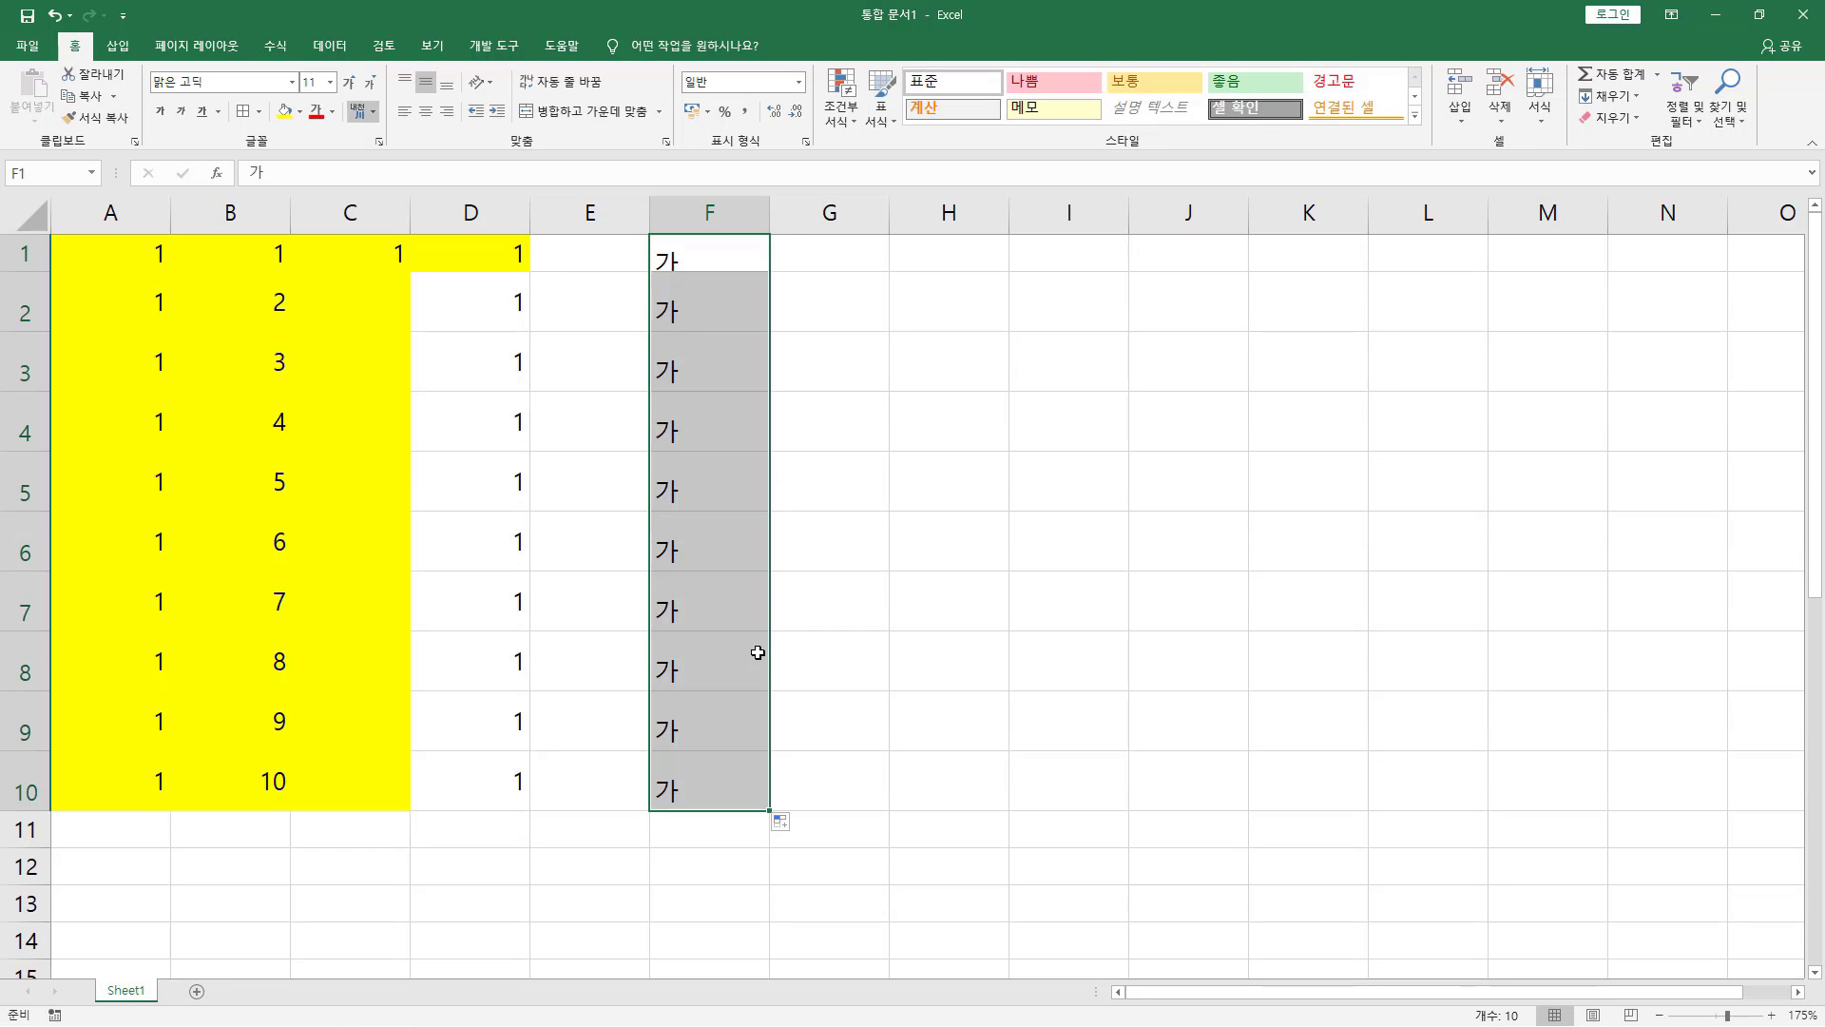
{"action": "left_click", "coordinate": [795, 824]}
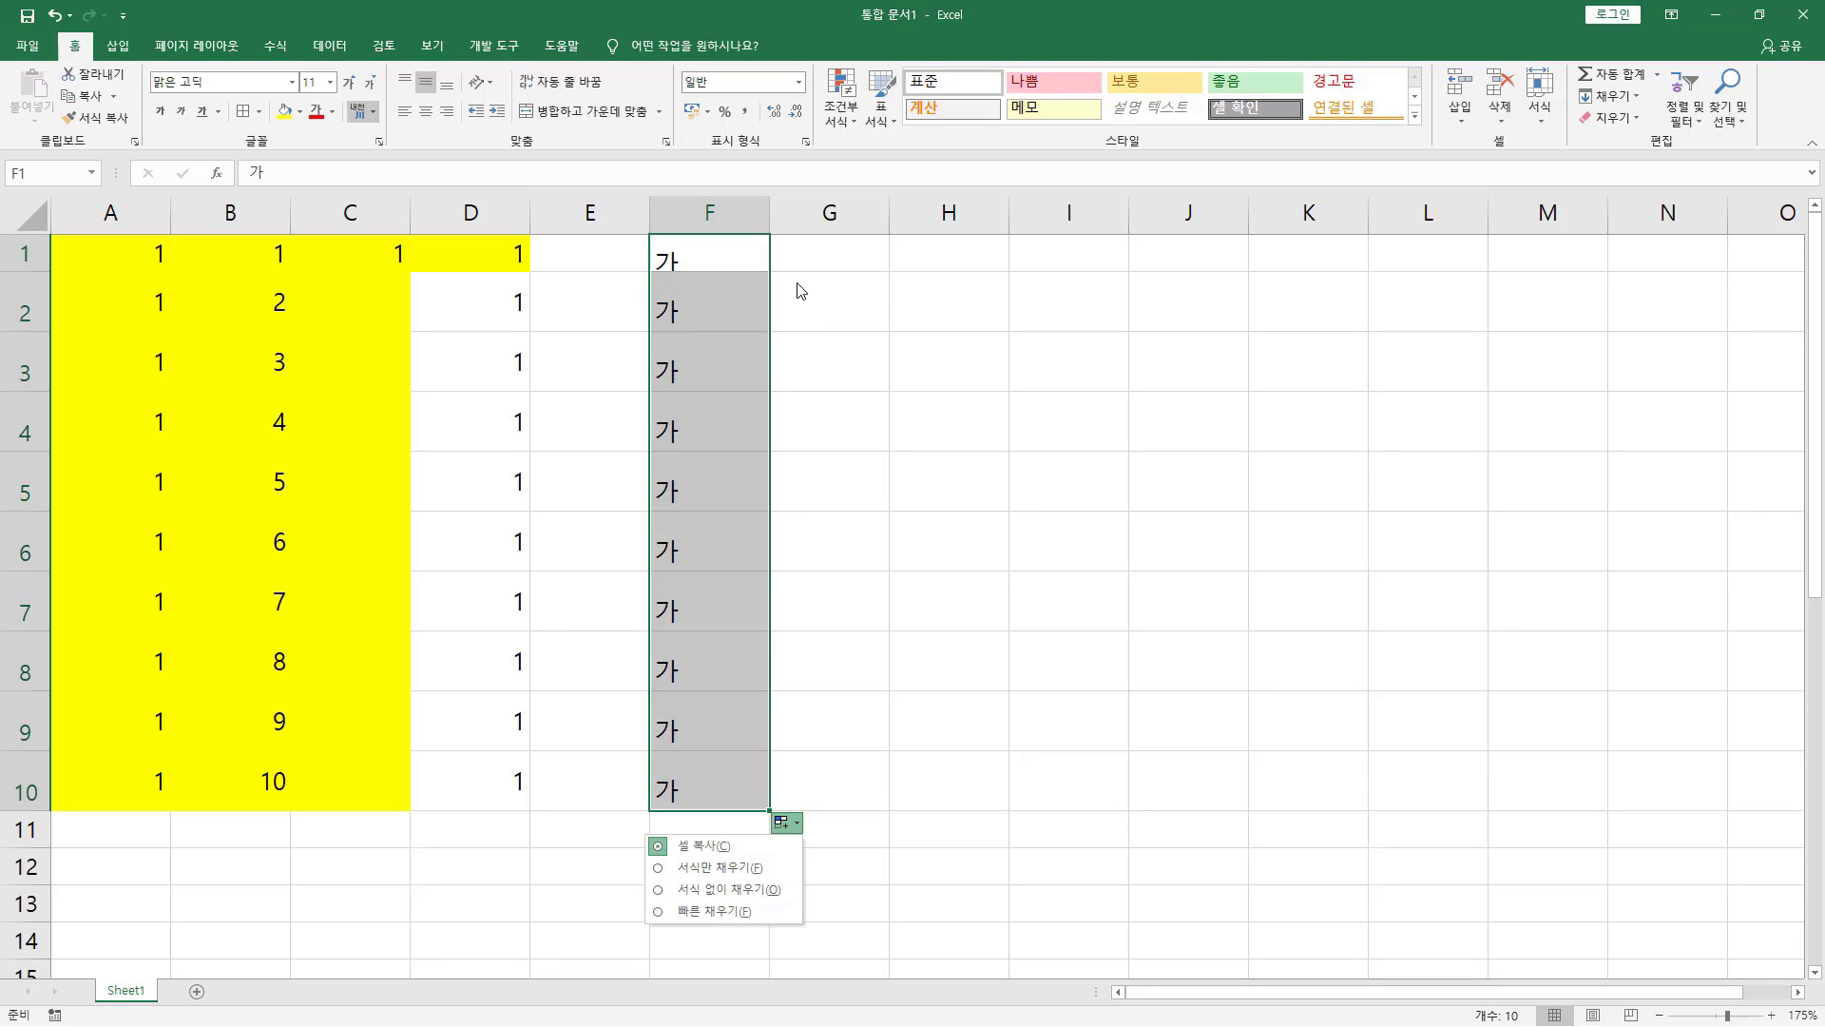
Step: Enter 1월 in G1, fill it down to G10 and show the auto fill options for the month list
{"action": "left_click", "coordinate": [828, 253]}
{"action": "type", "text": "1월"}
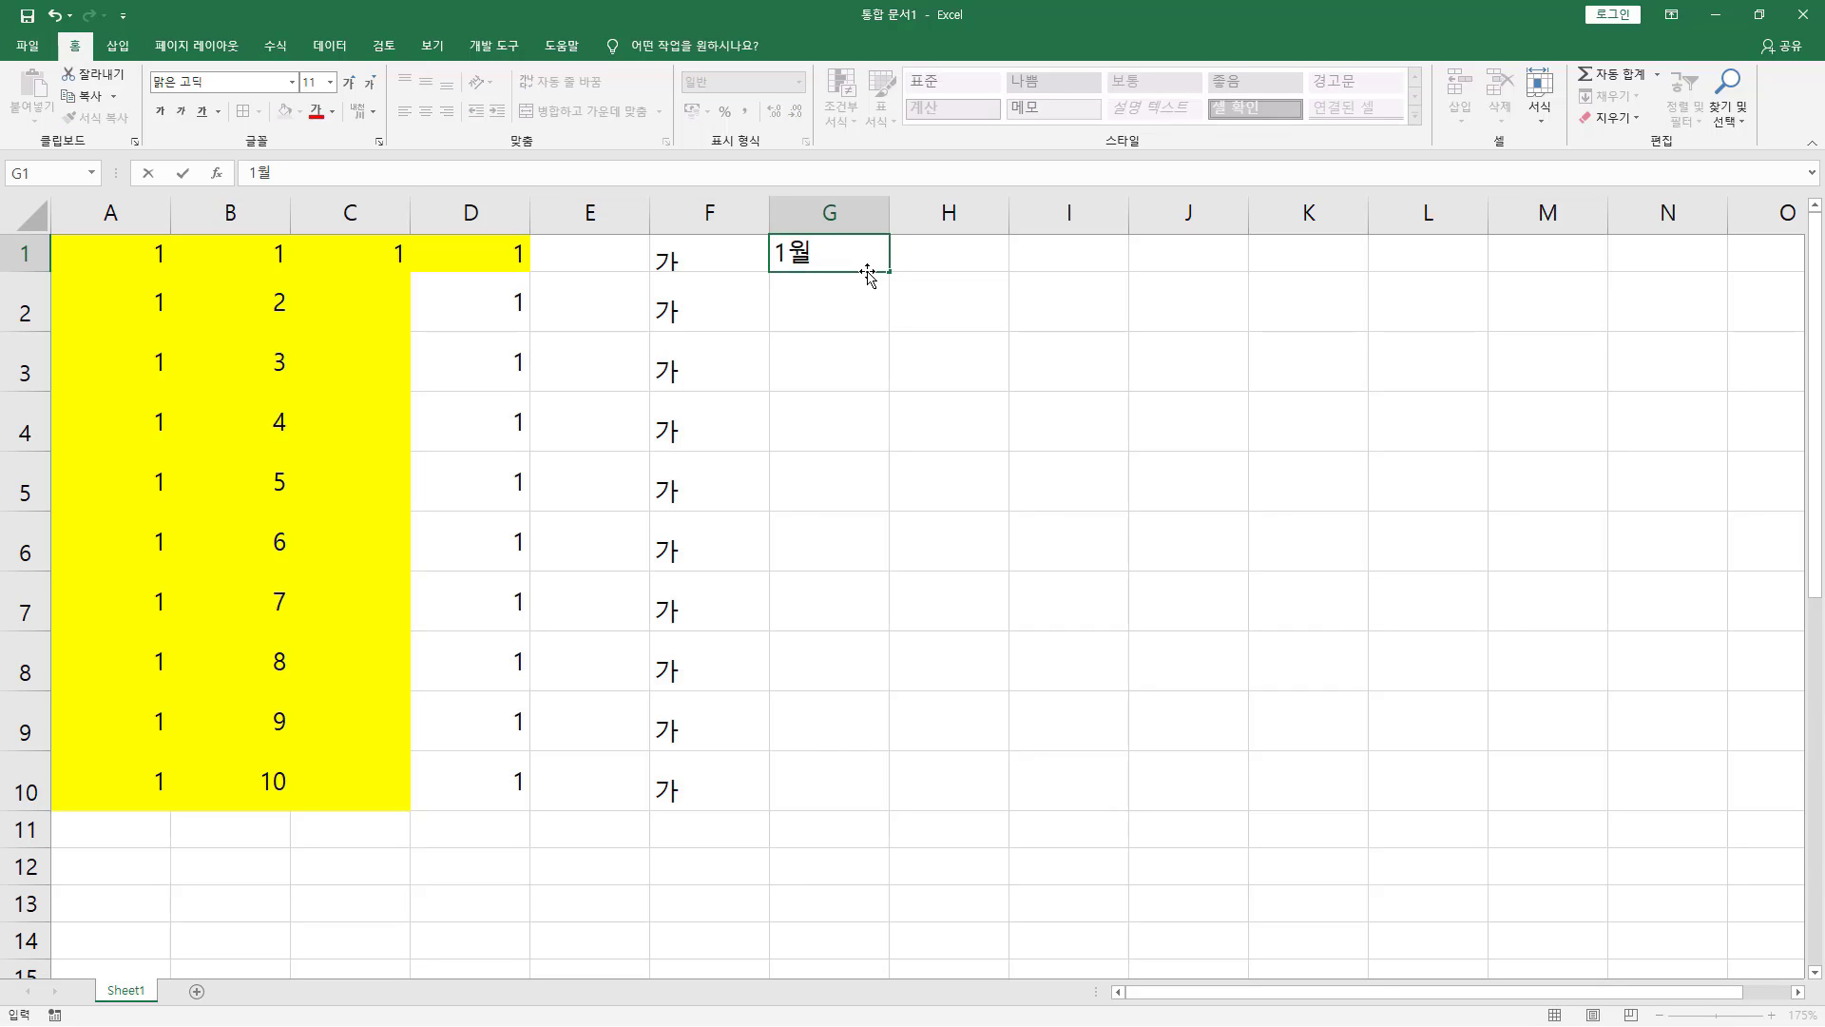
{"action": "key", "text": "Return"}
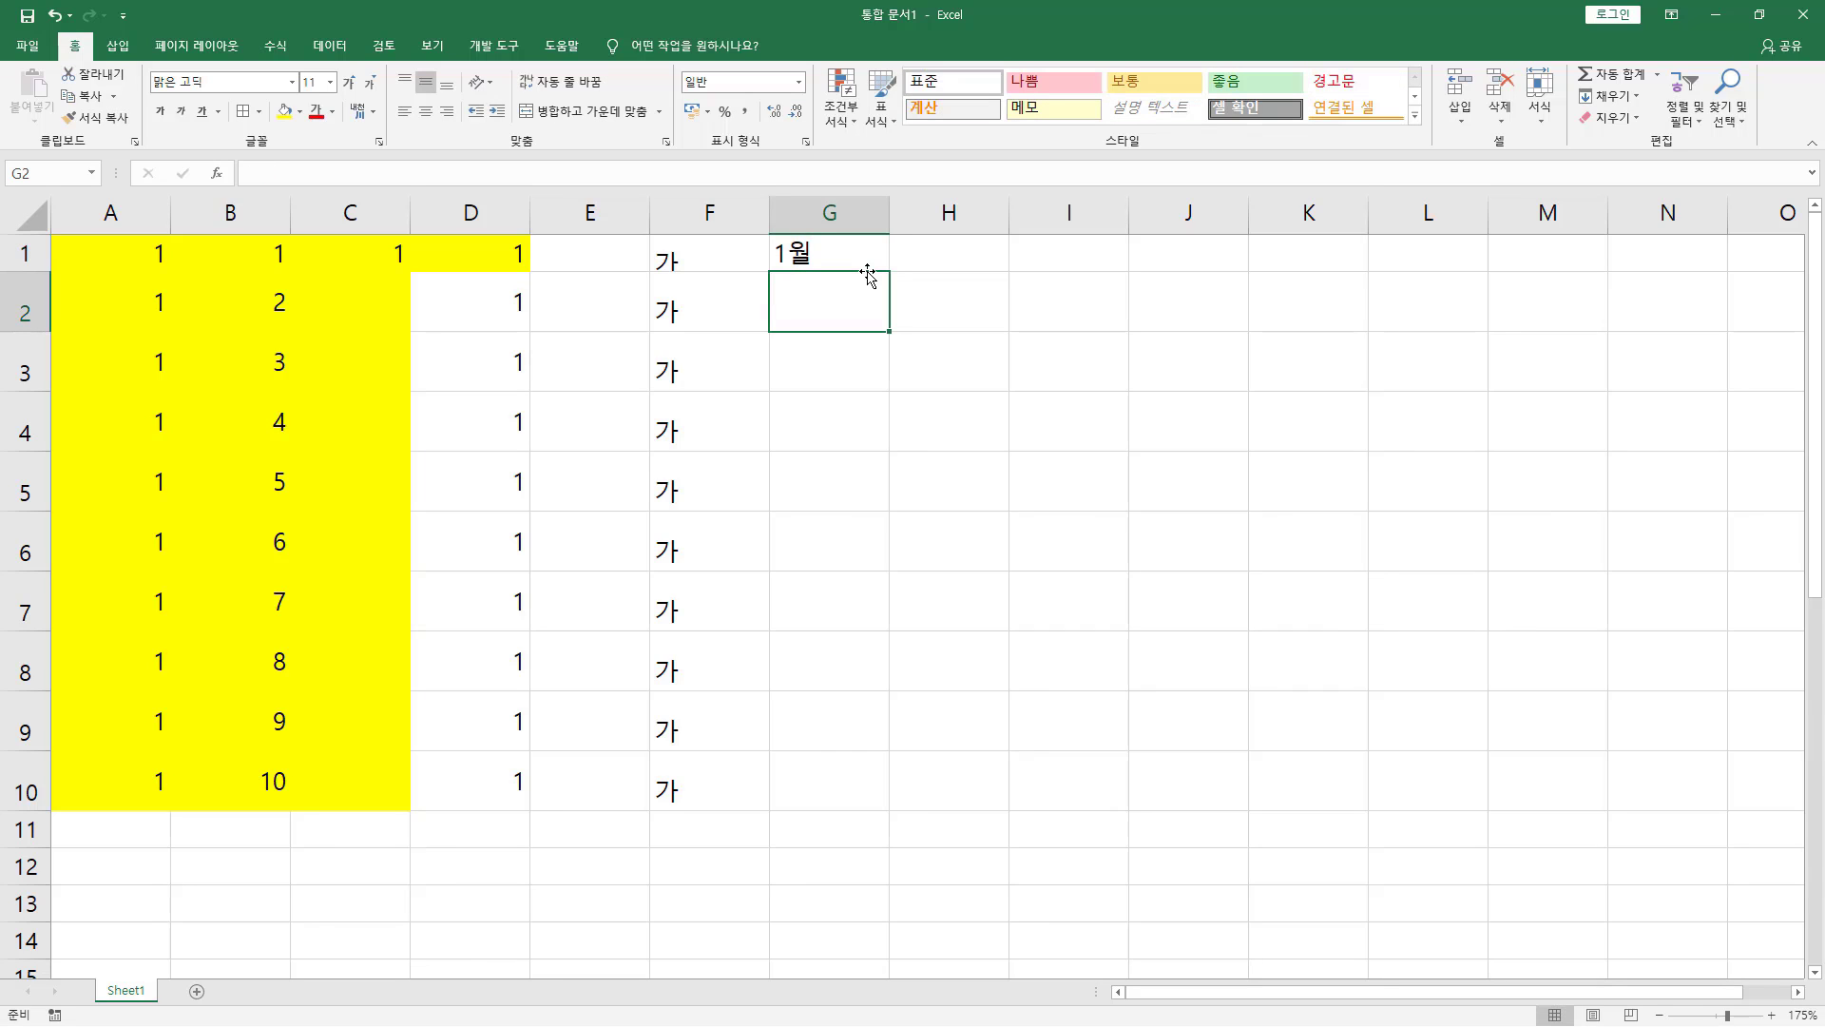
{"action": "left_click", "coordinate": [853, 249]}
{"action": "left_click_drag", "start_coordinate": [891, 270], "coordinate": [893, 808]}
{"action": "left_click", "coordinate": [916, 823]}
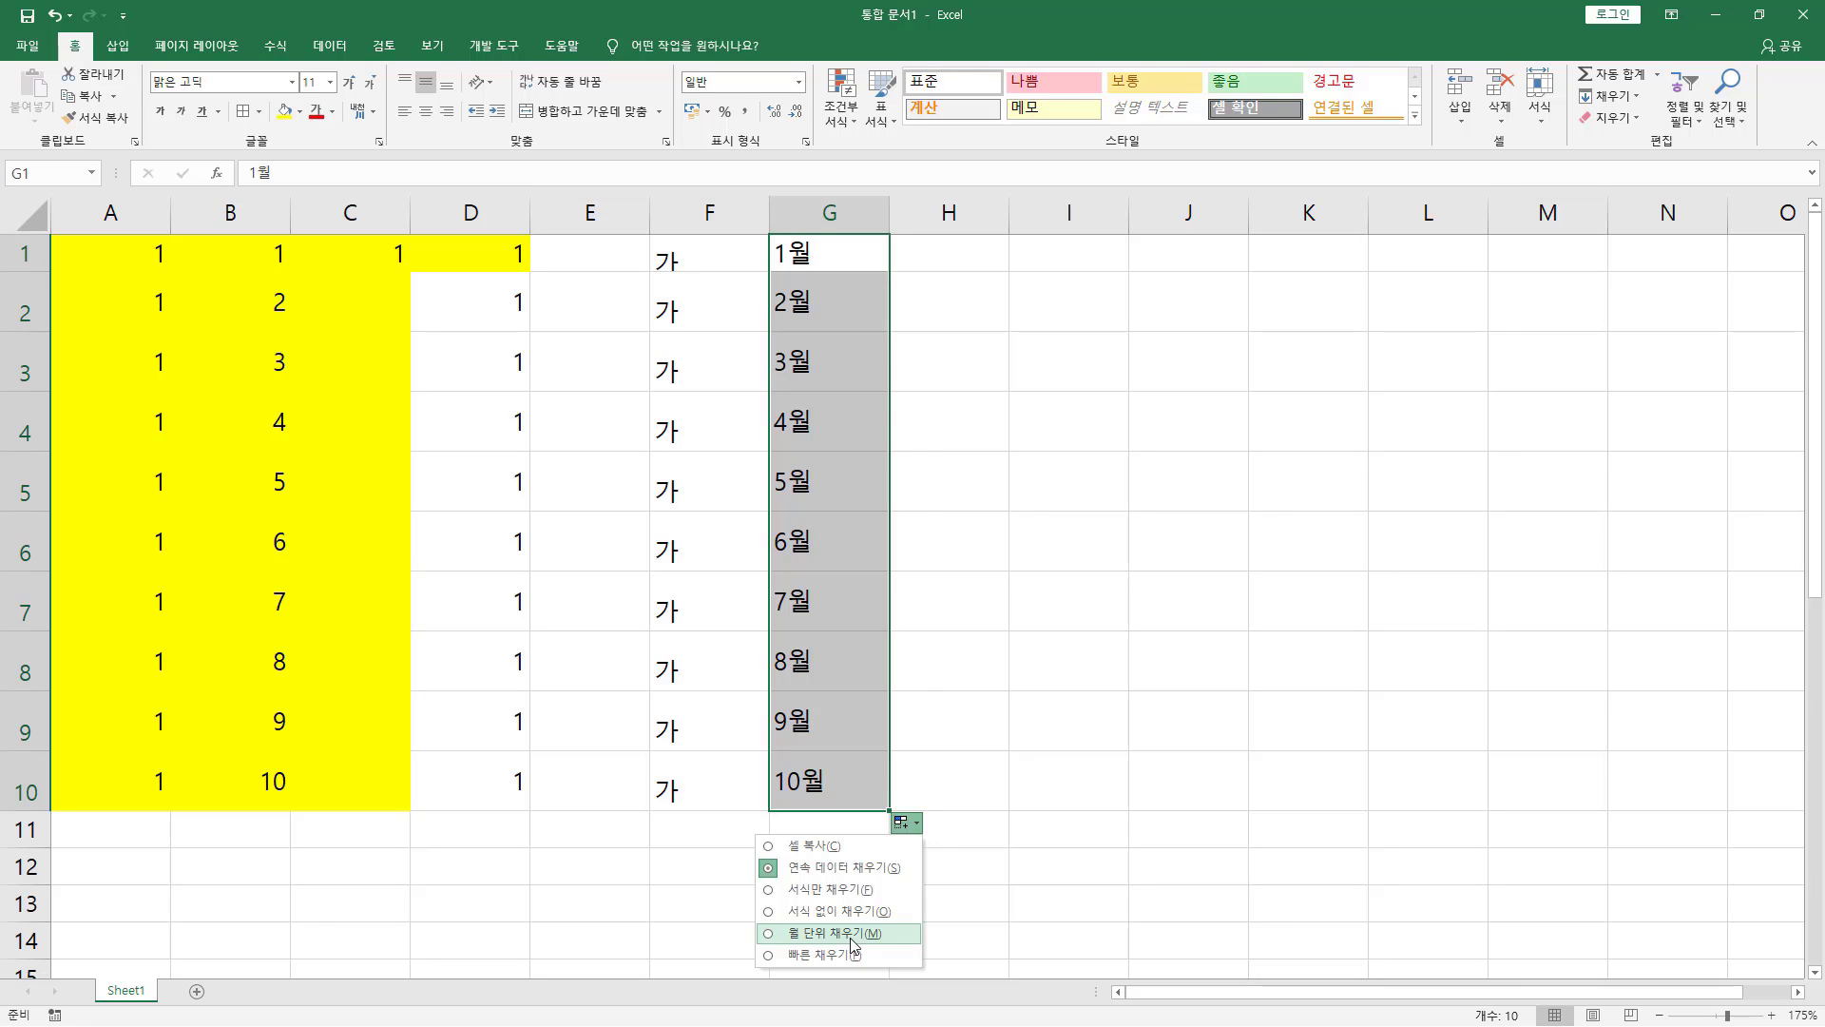
Step: Enter the date 12-25 in H1, fill it down to H10 and review the auto fill options for dates
{"action": "left_click", "coordinate": [948, 251]}
{"action": "type", "text": "12"}
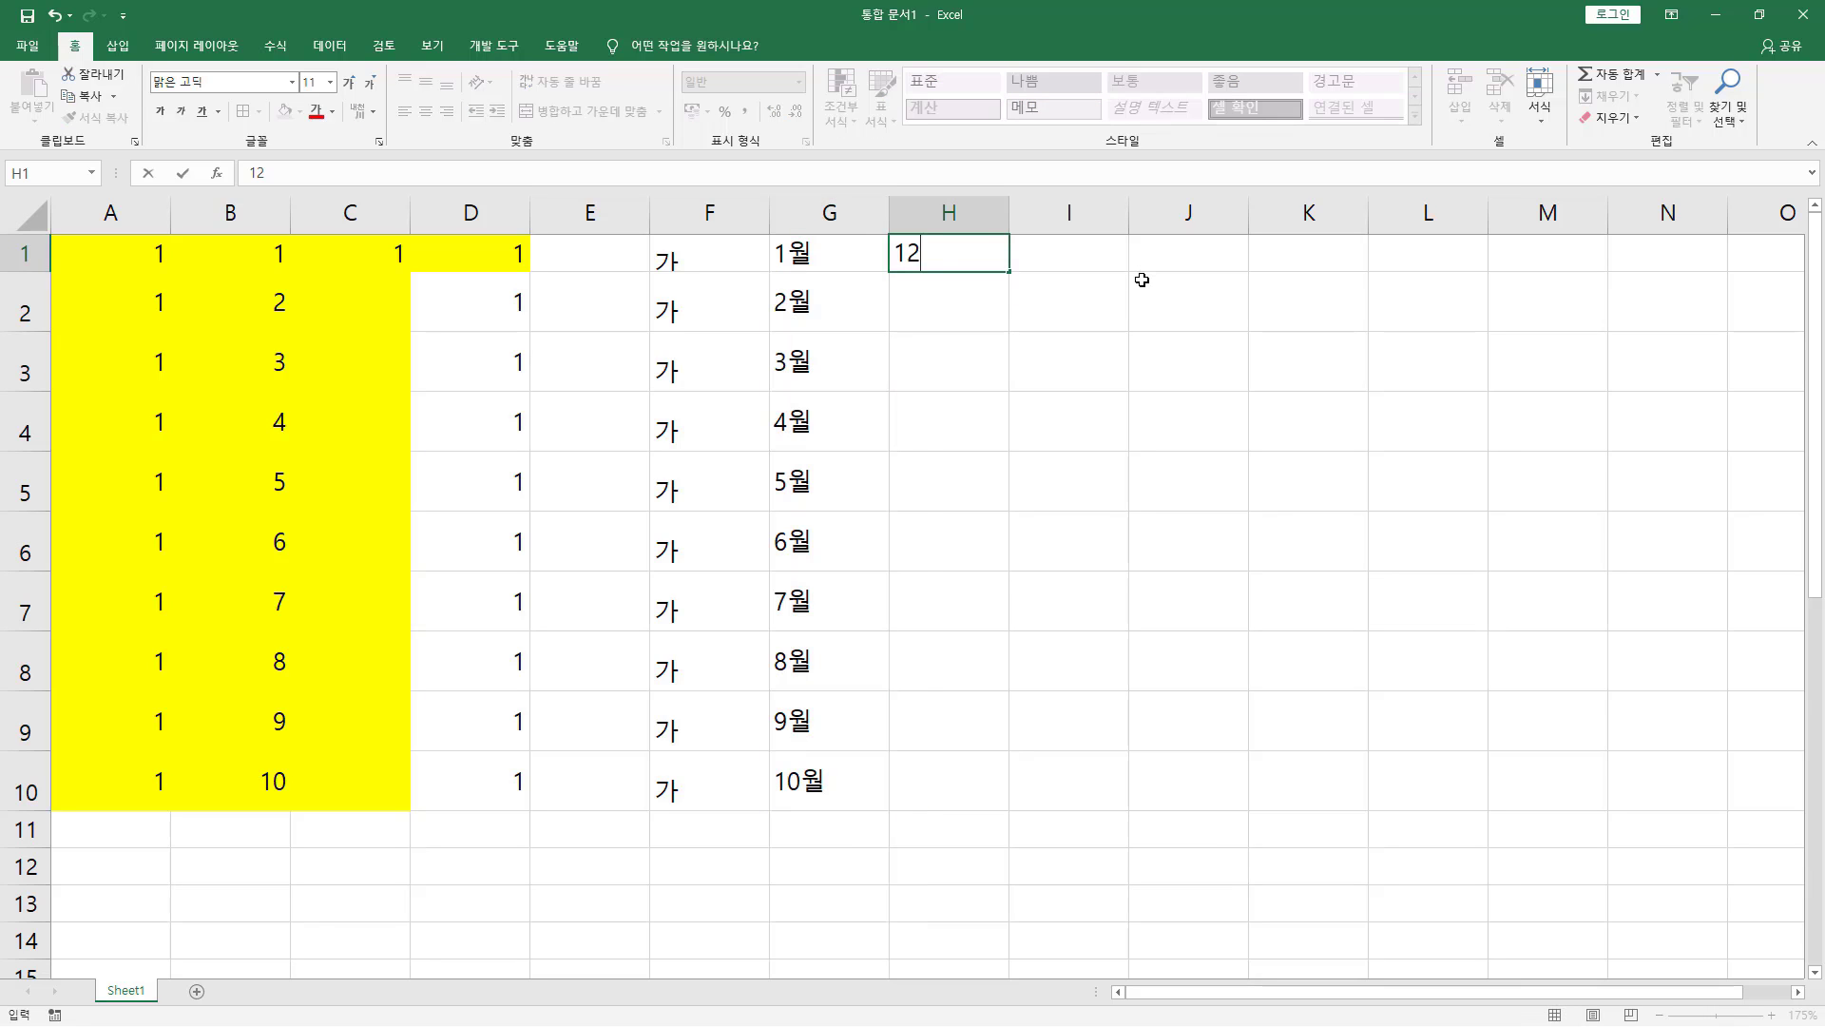
{"action": "type", "text": "-25"}
{"action": "key", "text": "Return"}
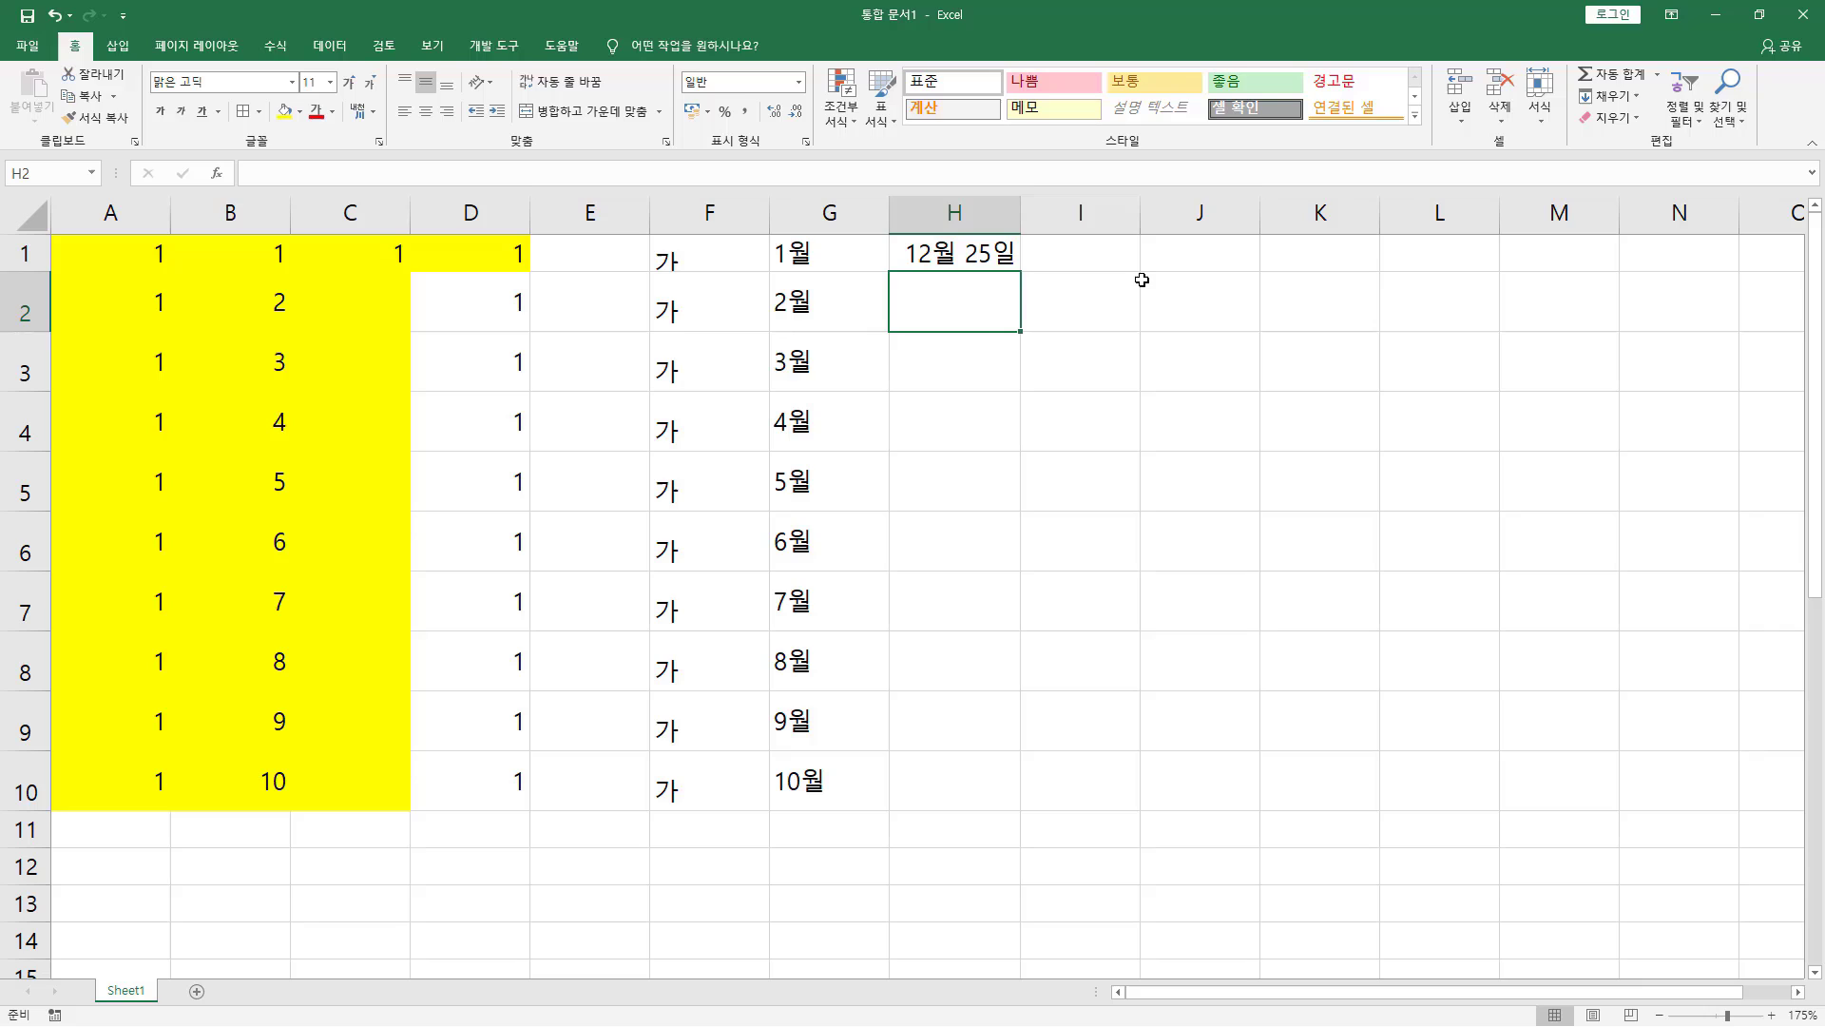
{"action": "left_click", "coordinate": [969, 252]}
{"action": "left_click_drag", "start_coordinate": [1023, 274], "coordinate": [1019, 808]}
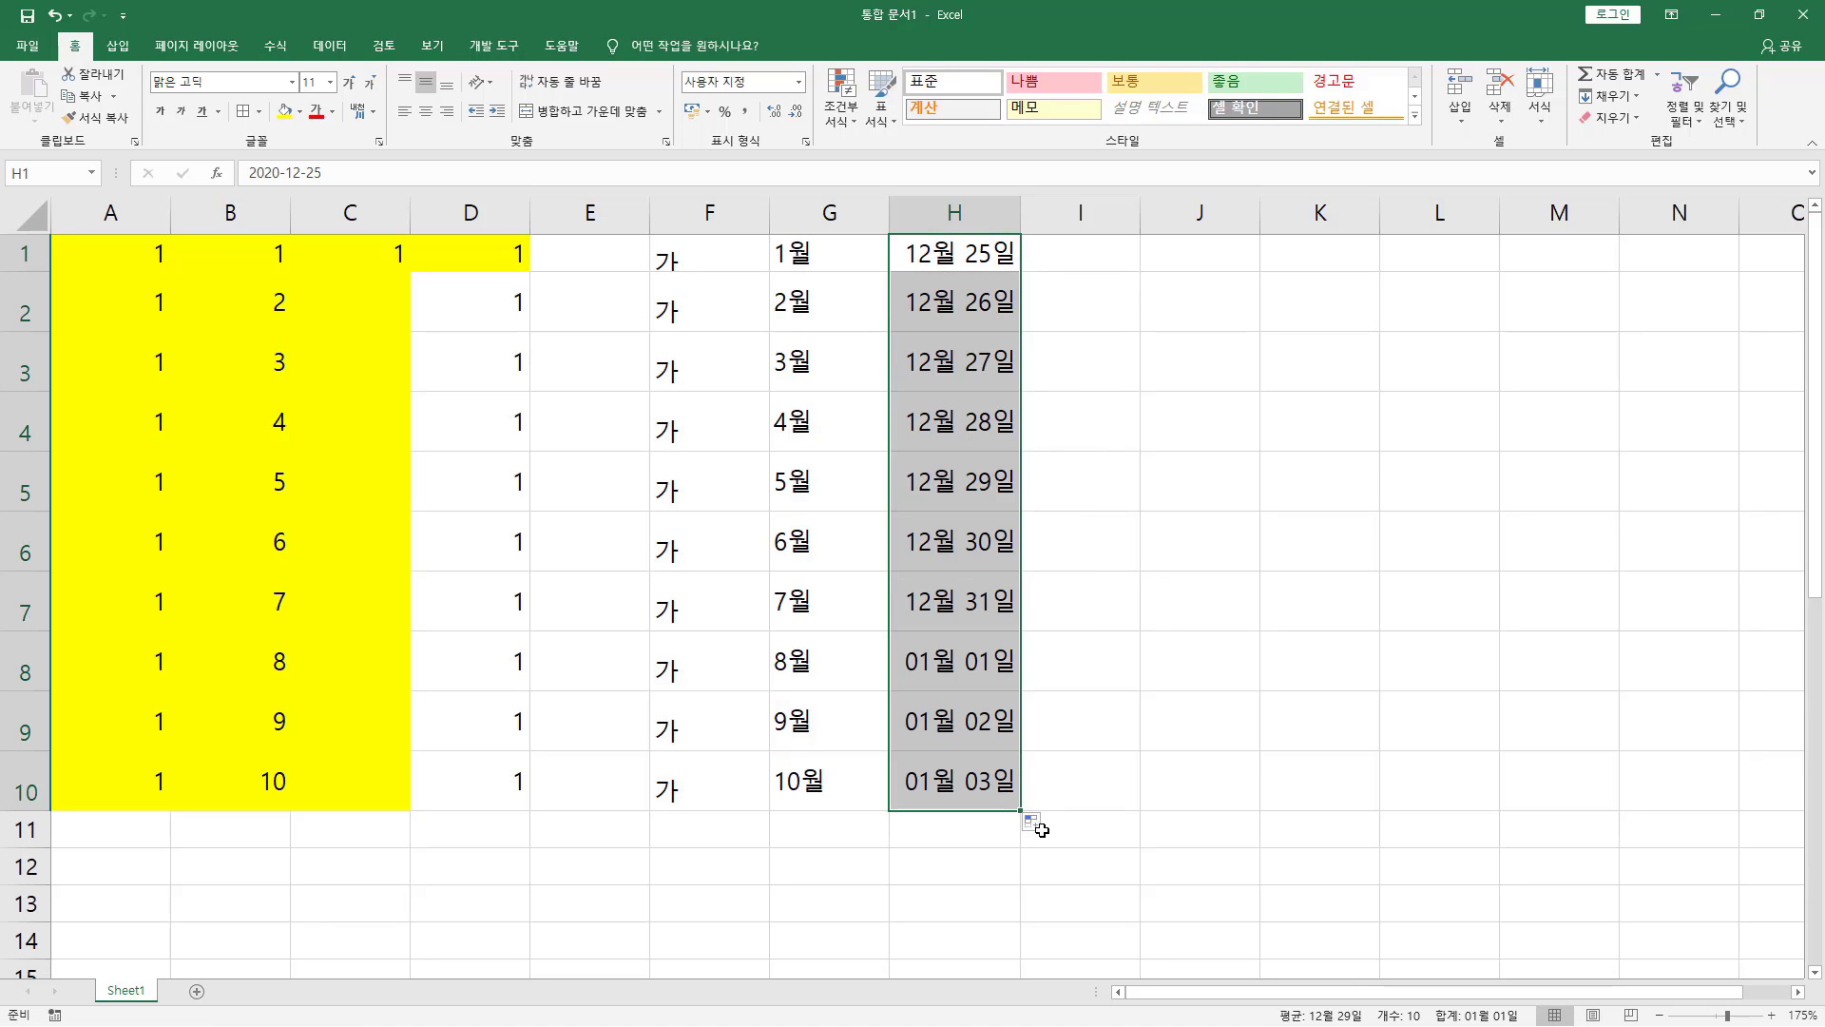
{"action": "left_click", "coordinate": [1036, 823]}
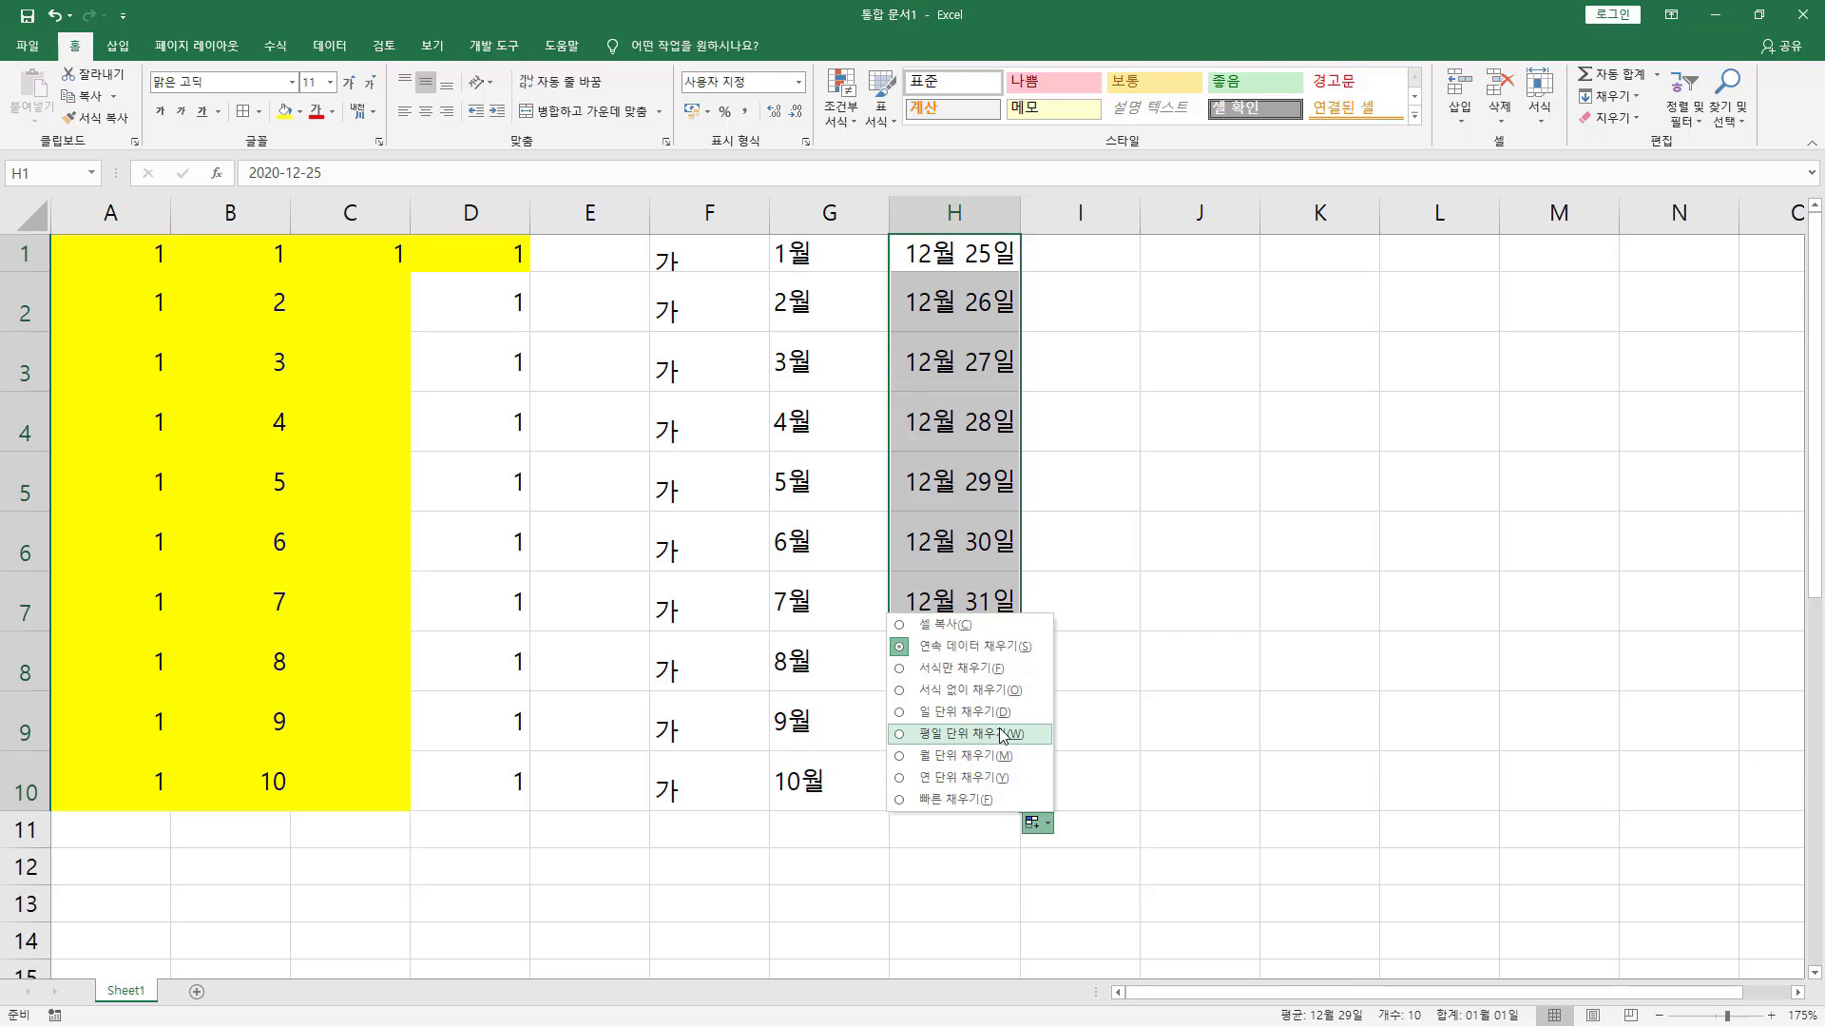
{"action": "left_click", "coordinate": [1240, 530]}
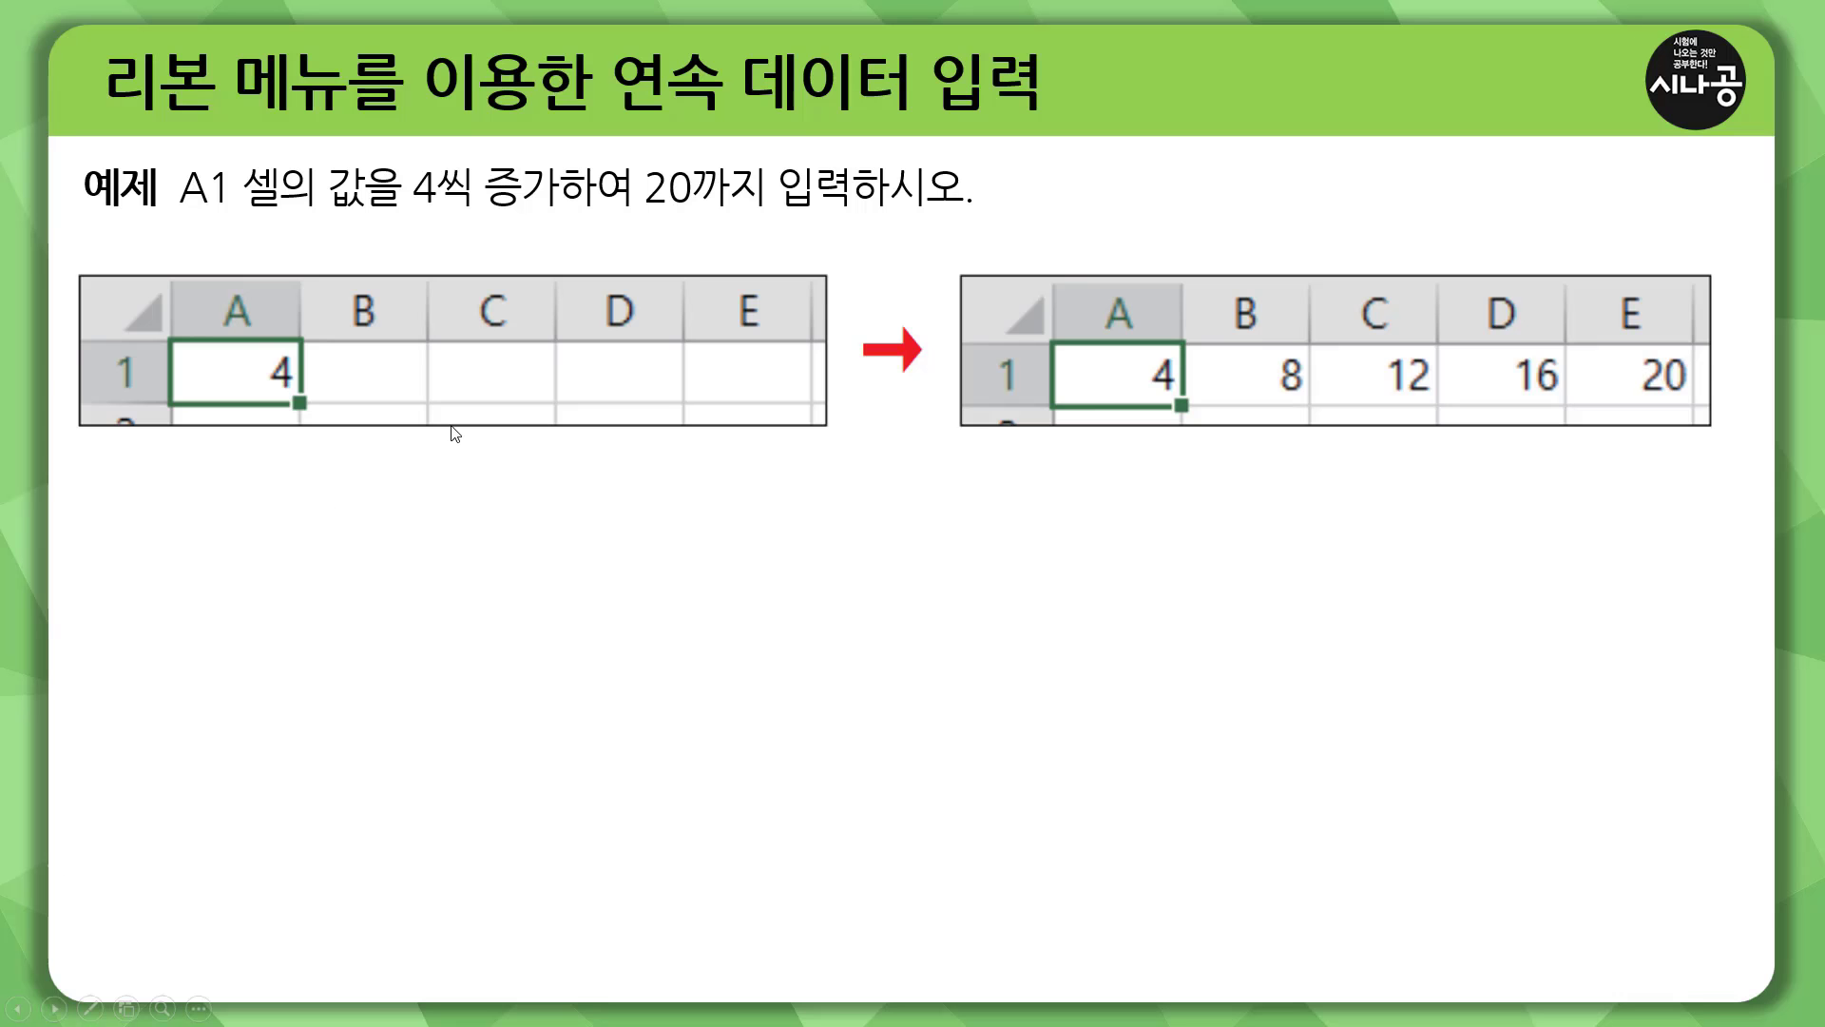
{"action": "key", "text": "ctrl+p"}
{"action": "left_click_drag", "start_coordinate": [169, 213], "coordinate": [378, 214]}
{"action": "mouse_move", "coordinate": [406, 150]}
{"action": "left_mouse_down"}
{"action": "mouse_move", "coordinate": [407, 190]}
{"action": "mouse_move", "coordinate": [597, 220]}
{"action": "mouse_move", "coordinate": [889, 219]}
{"action": "left_mouse_up"}
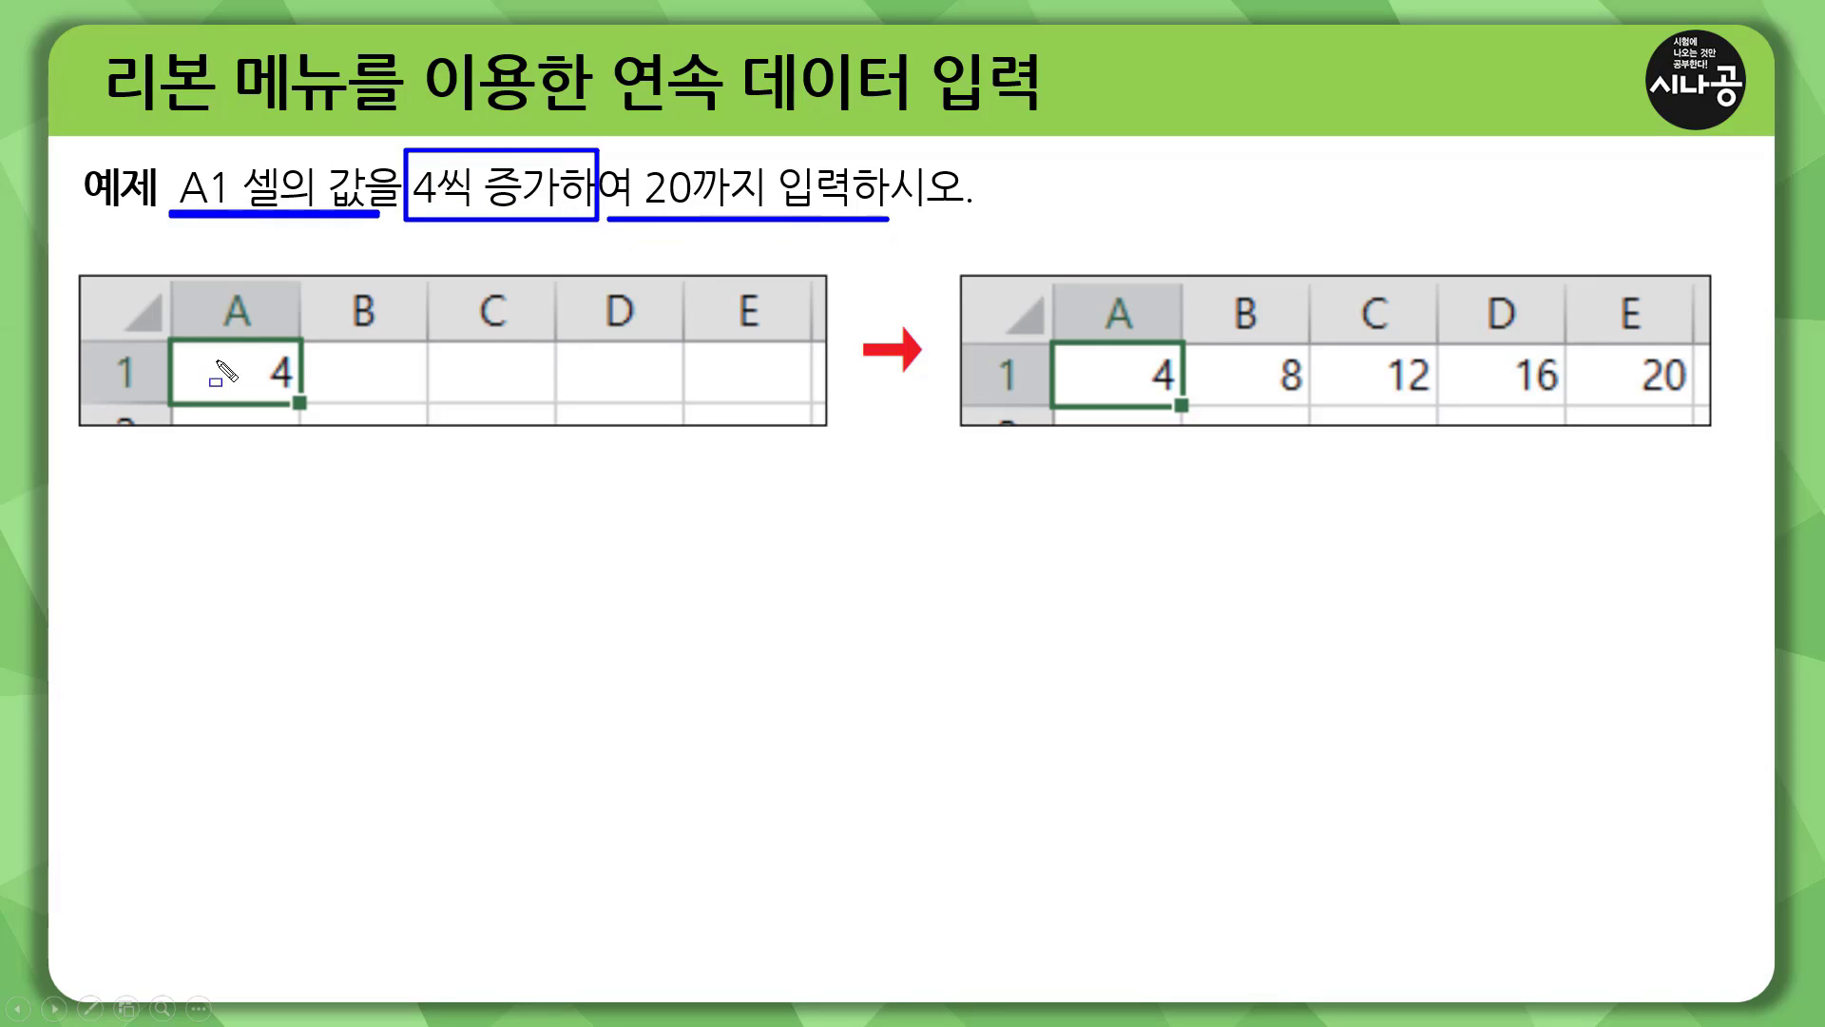
{"action": "left_click_drag", "start_coordinate": [263, 351], "coordinate": [298, 396]}
{"action": "mouse_move", "coordinate": [1055, 399]}
{"action": "left_mouse_down"}
{"action": "mouse_move", "coordinate": [1654, 412]}
{"action": "mouse_move", "coordinate": [1723, 387]}
{"action": "mouse_move", "coordinate": [1701, 354]}
{"action": "left_mouse_up"}
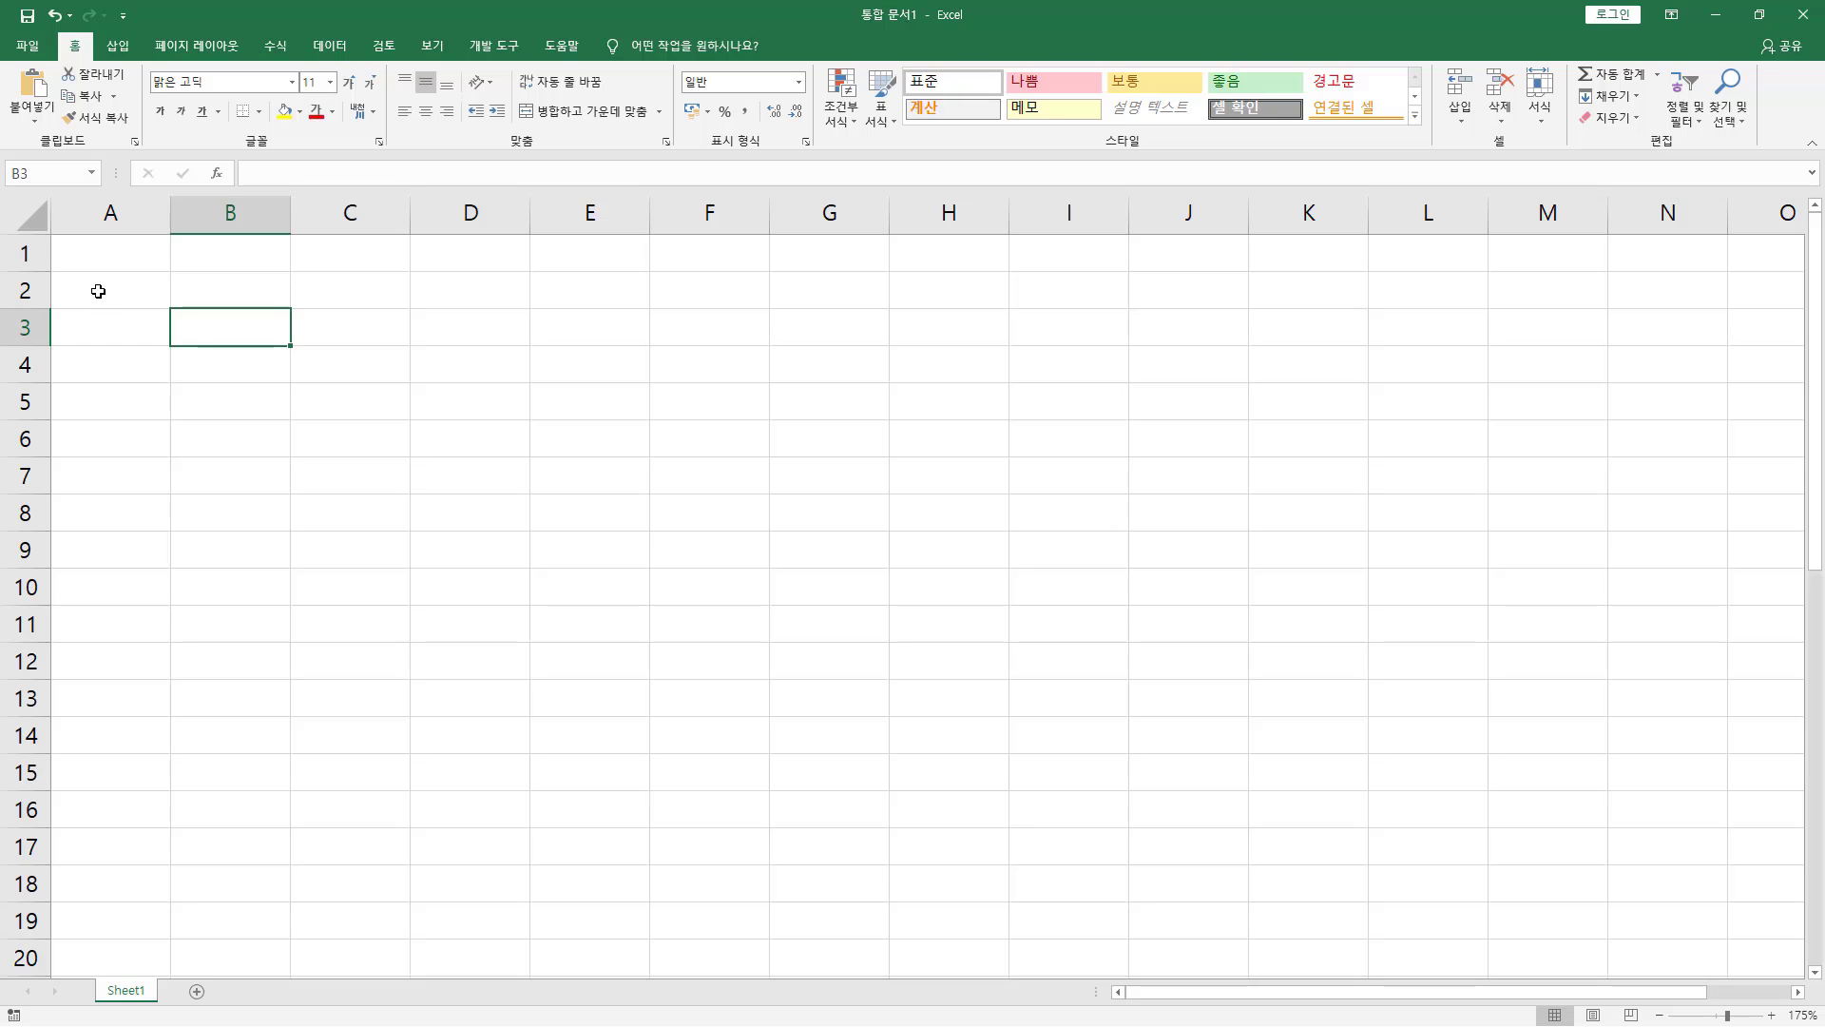
Step: Enter 4 in A1 of the empty sheet as the starting value of the series
{"action": "left_click", "coordinate": [114, 290]}
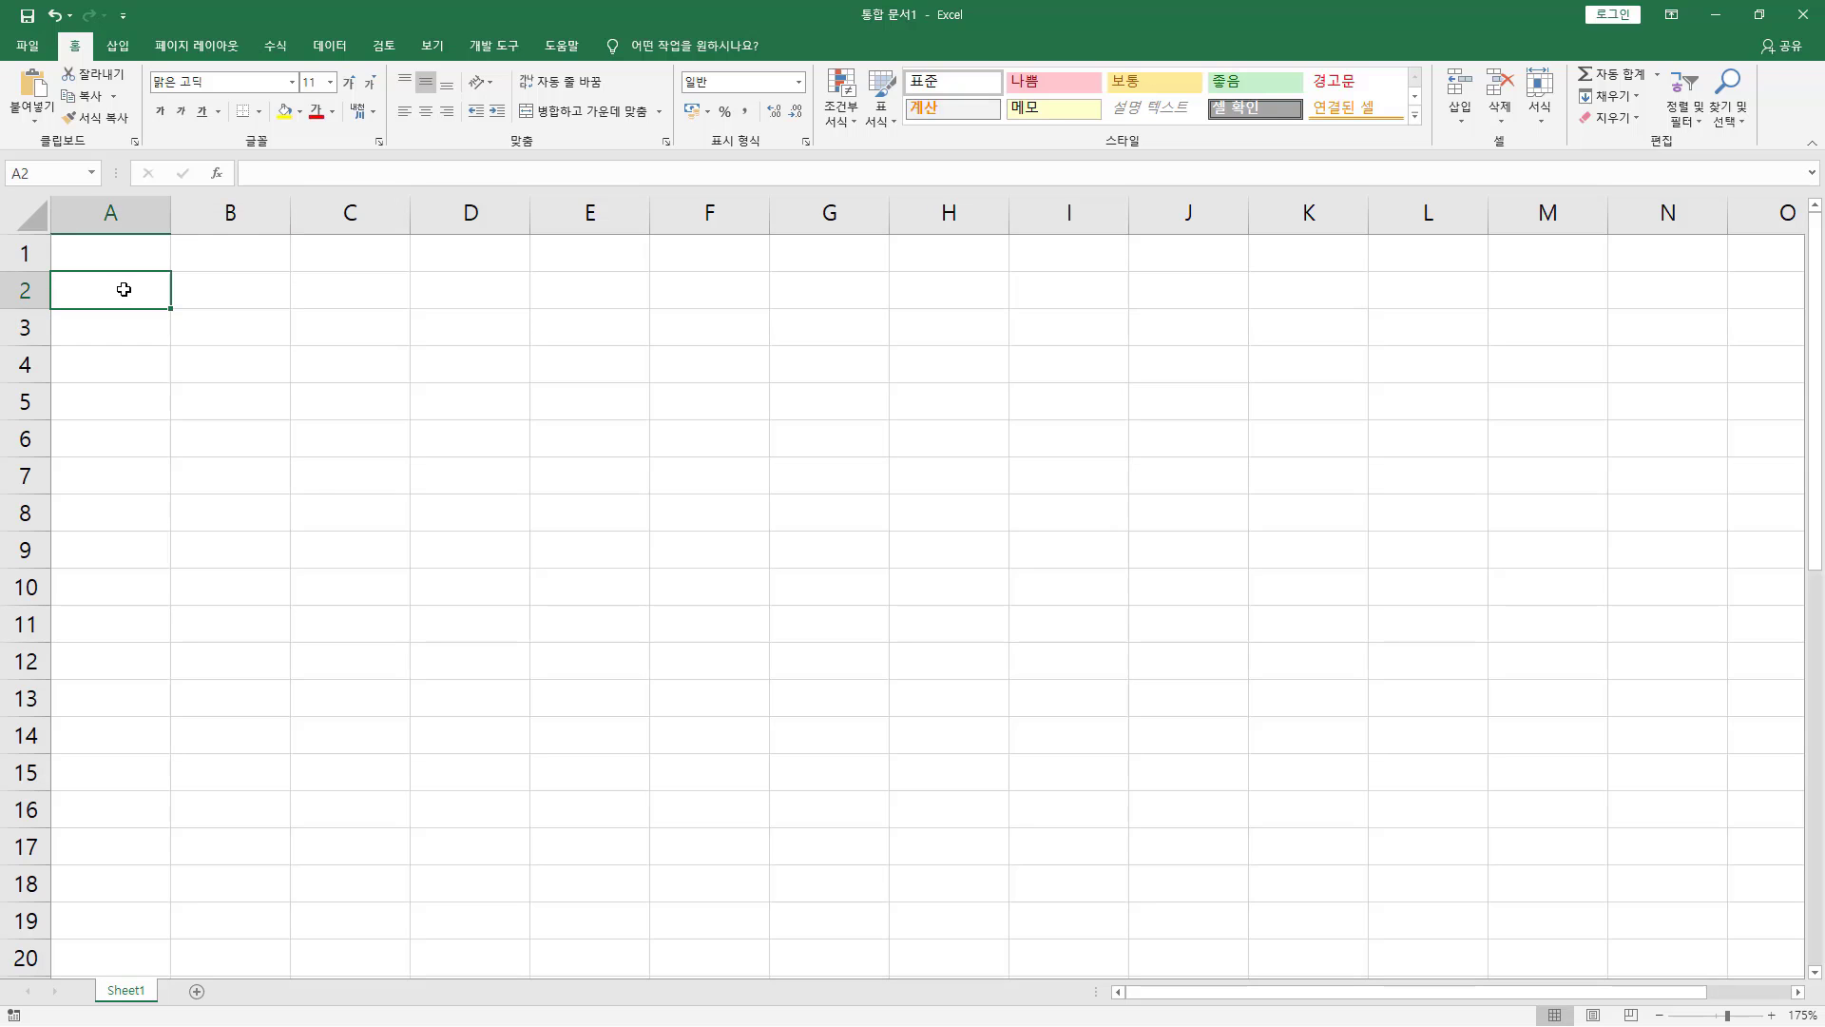
{"action": "left_click", "coordinate": [133, 259]}
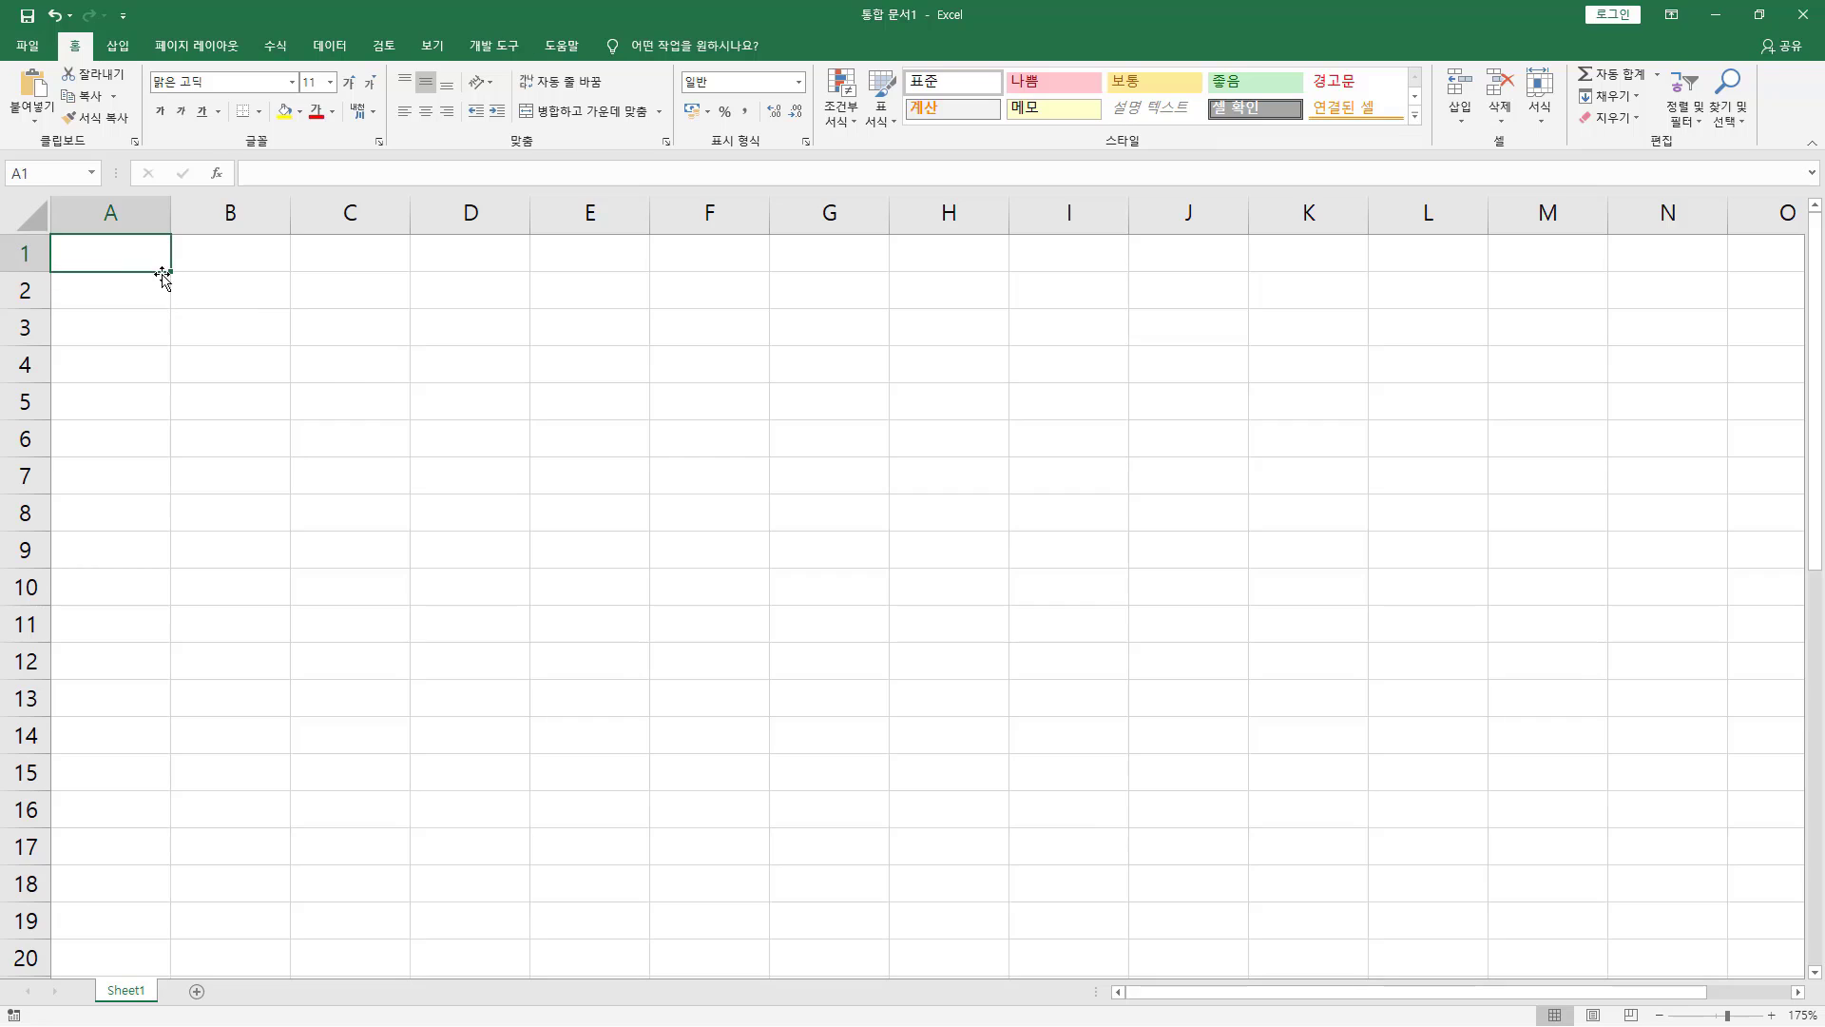
{"action": "type", "text": "4"}
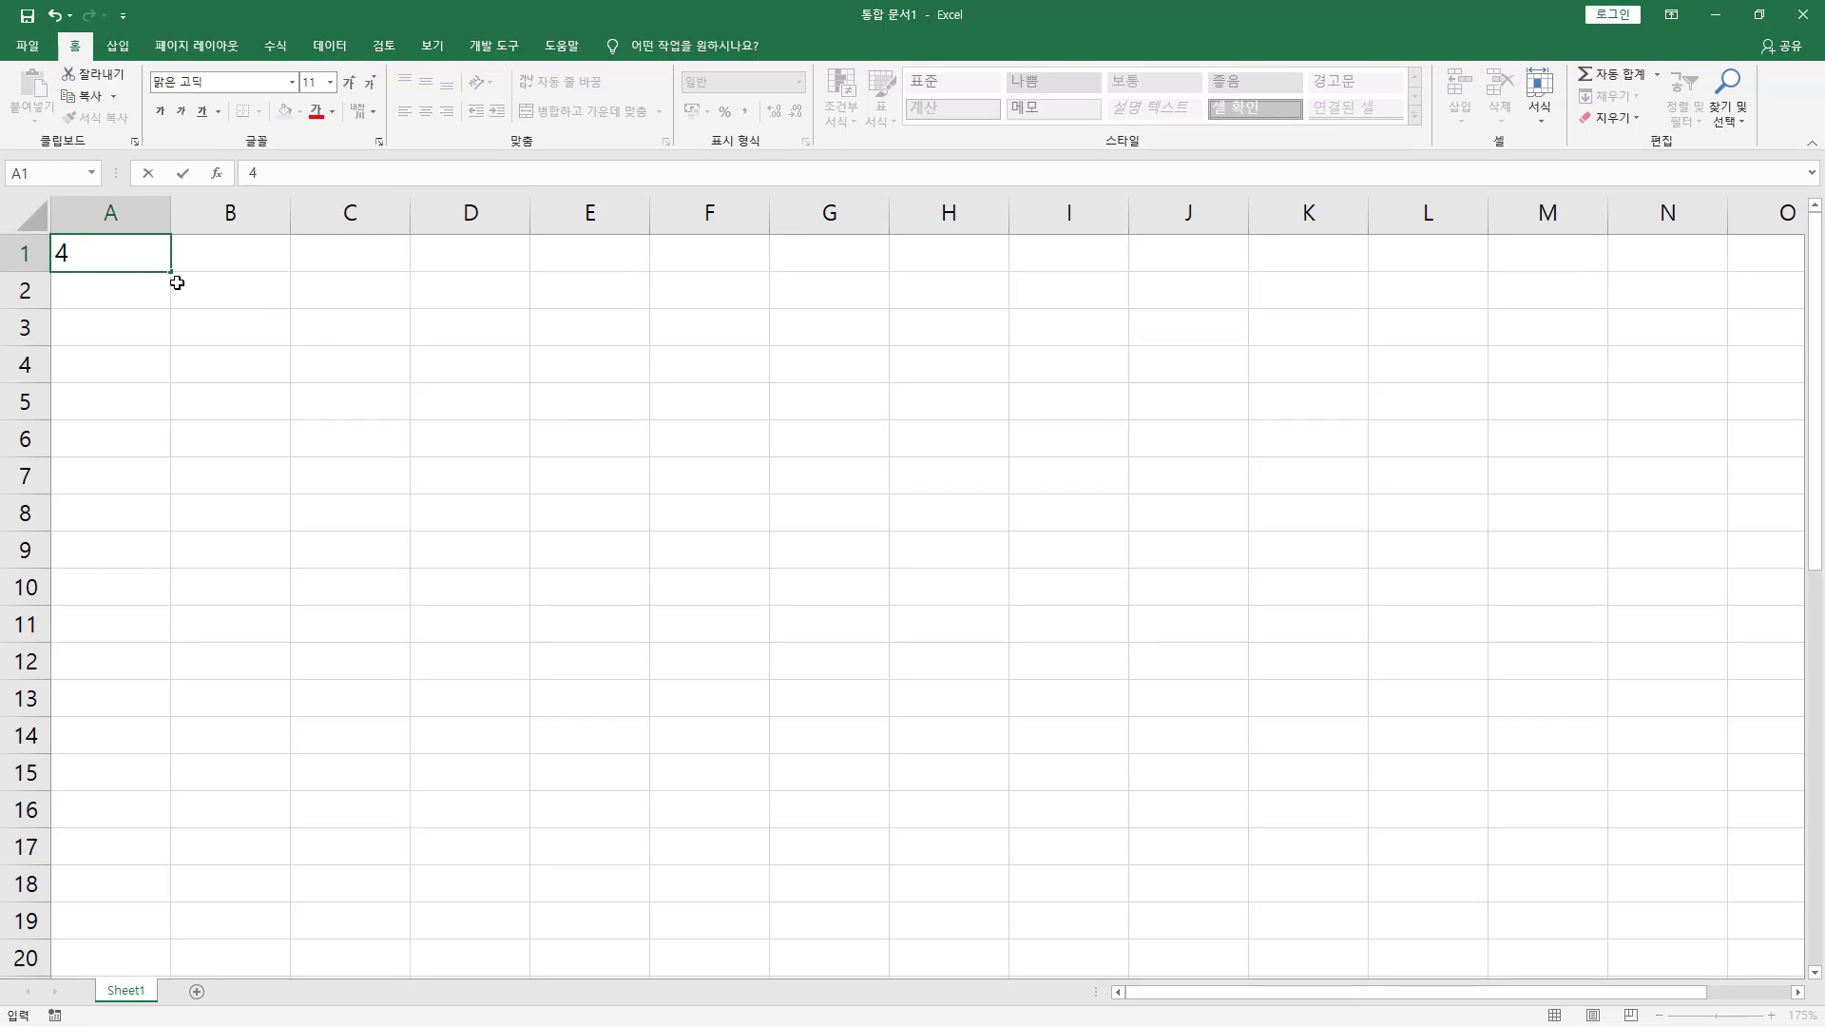
{"action": "key", "text": "Return"}
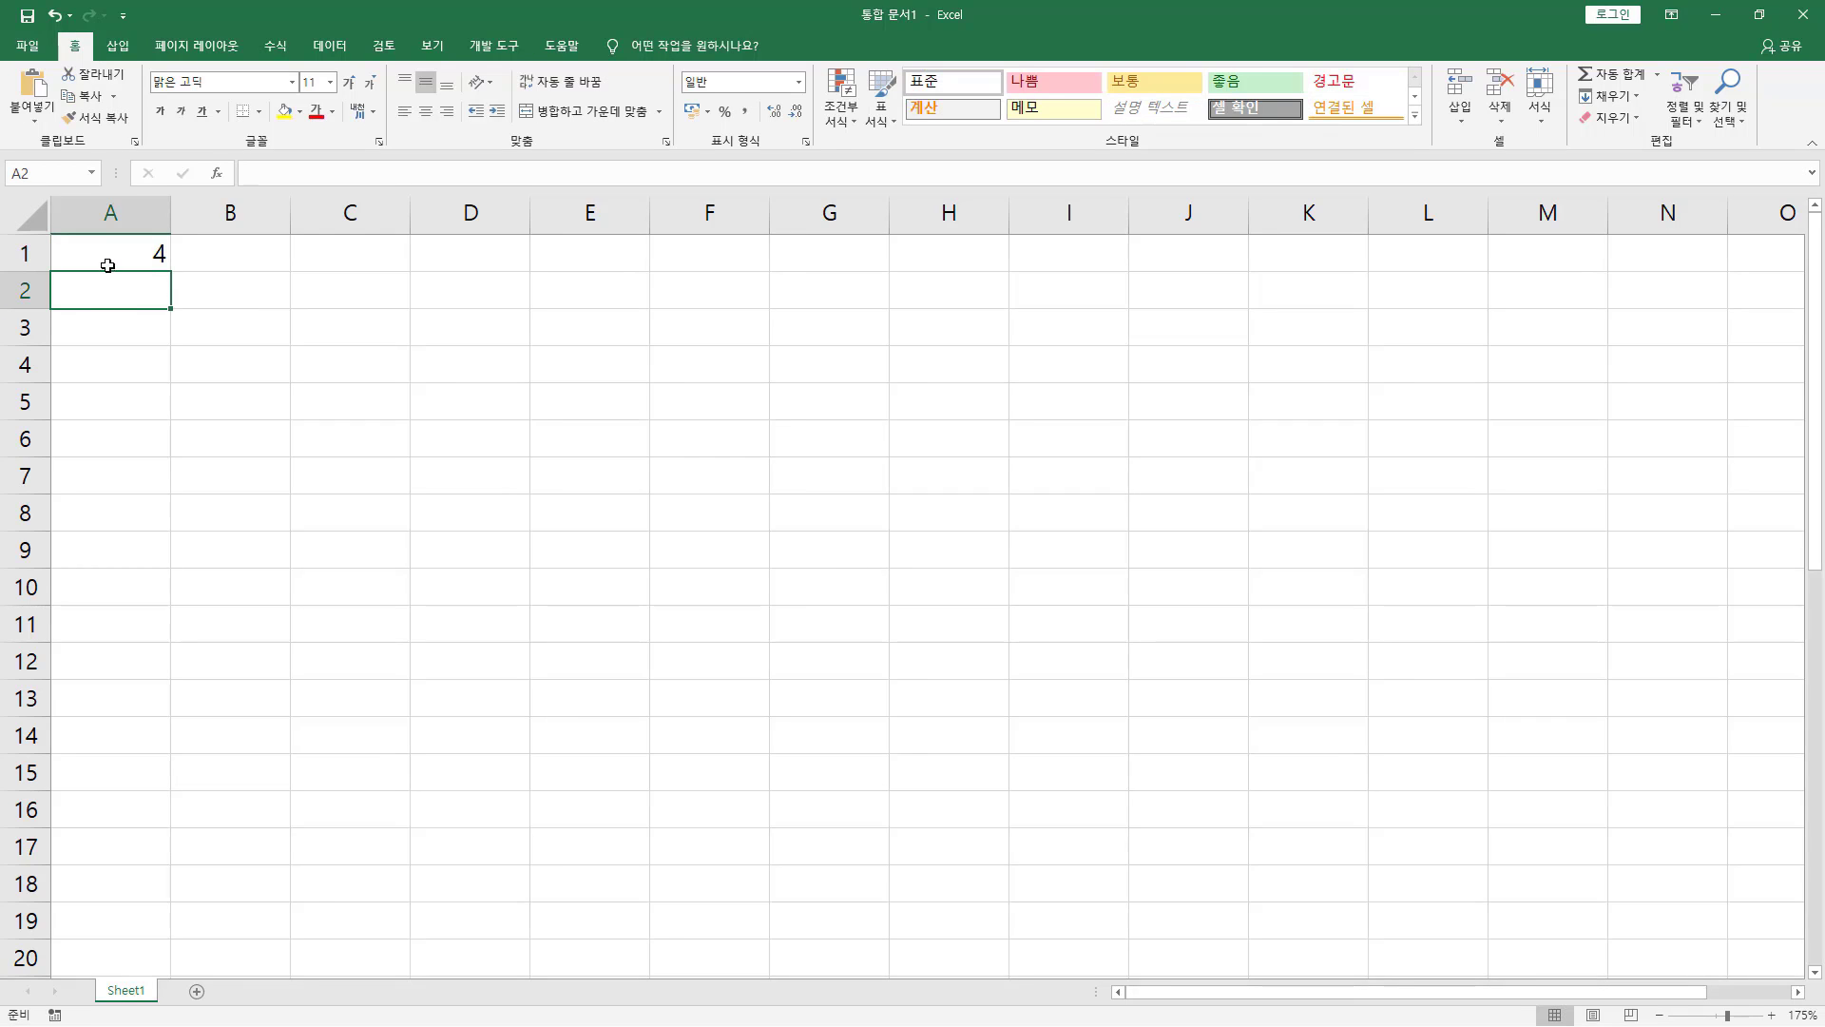
Step: Open the Series fill settings for cell A1 and move the dialog just below the cell
{"action": "left_click", "coordinate": [140, 247]}
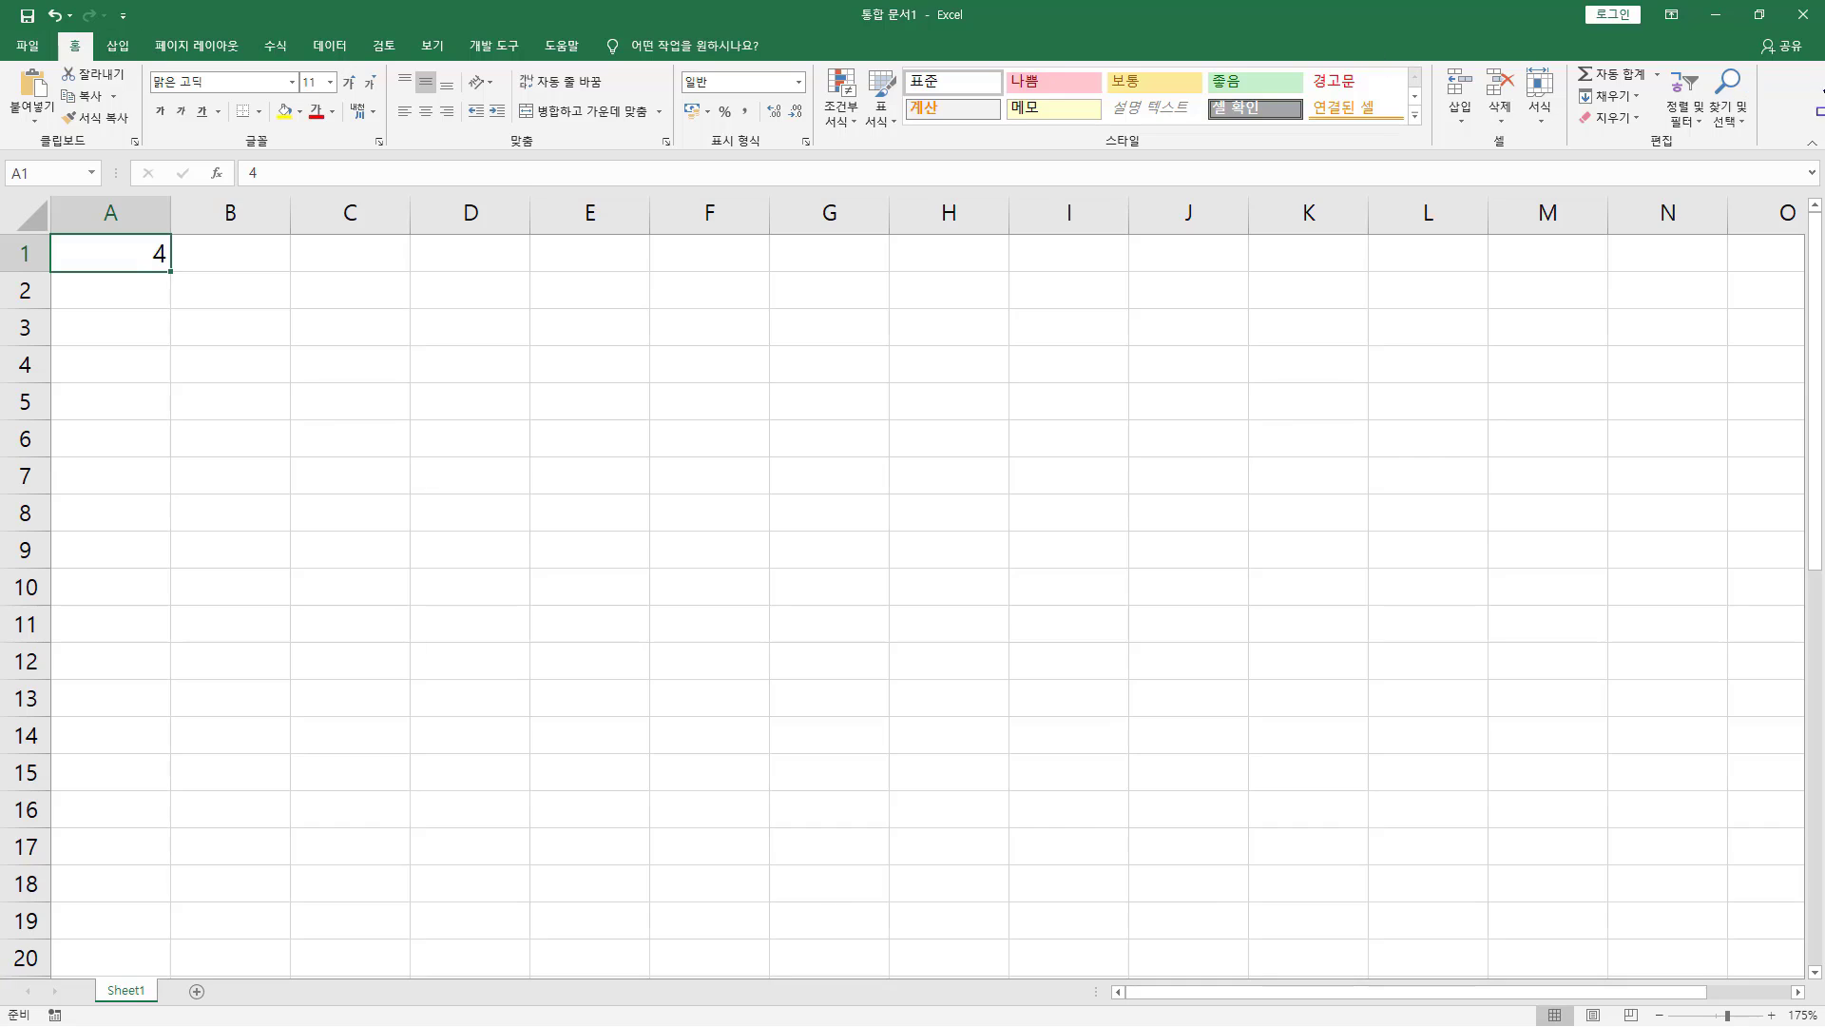
{"action": "left_click_drag", "start_coordinate": [1633, 128], "coordinate": [1682, 155]}
{"action": "left_click_drag", "start_coordinate": [1570, 86], "coordinate": [1645, 112]}
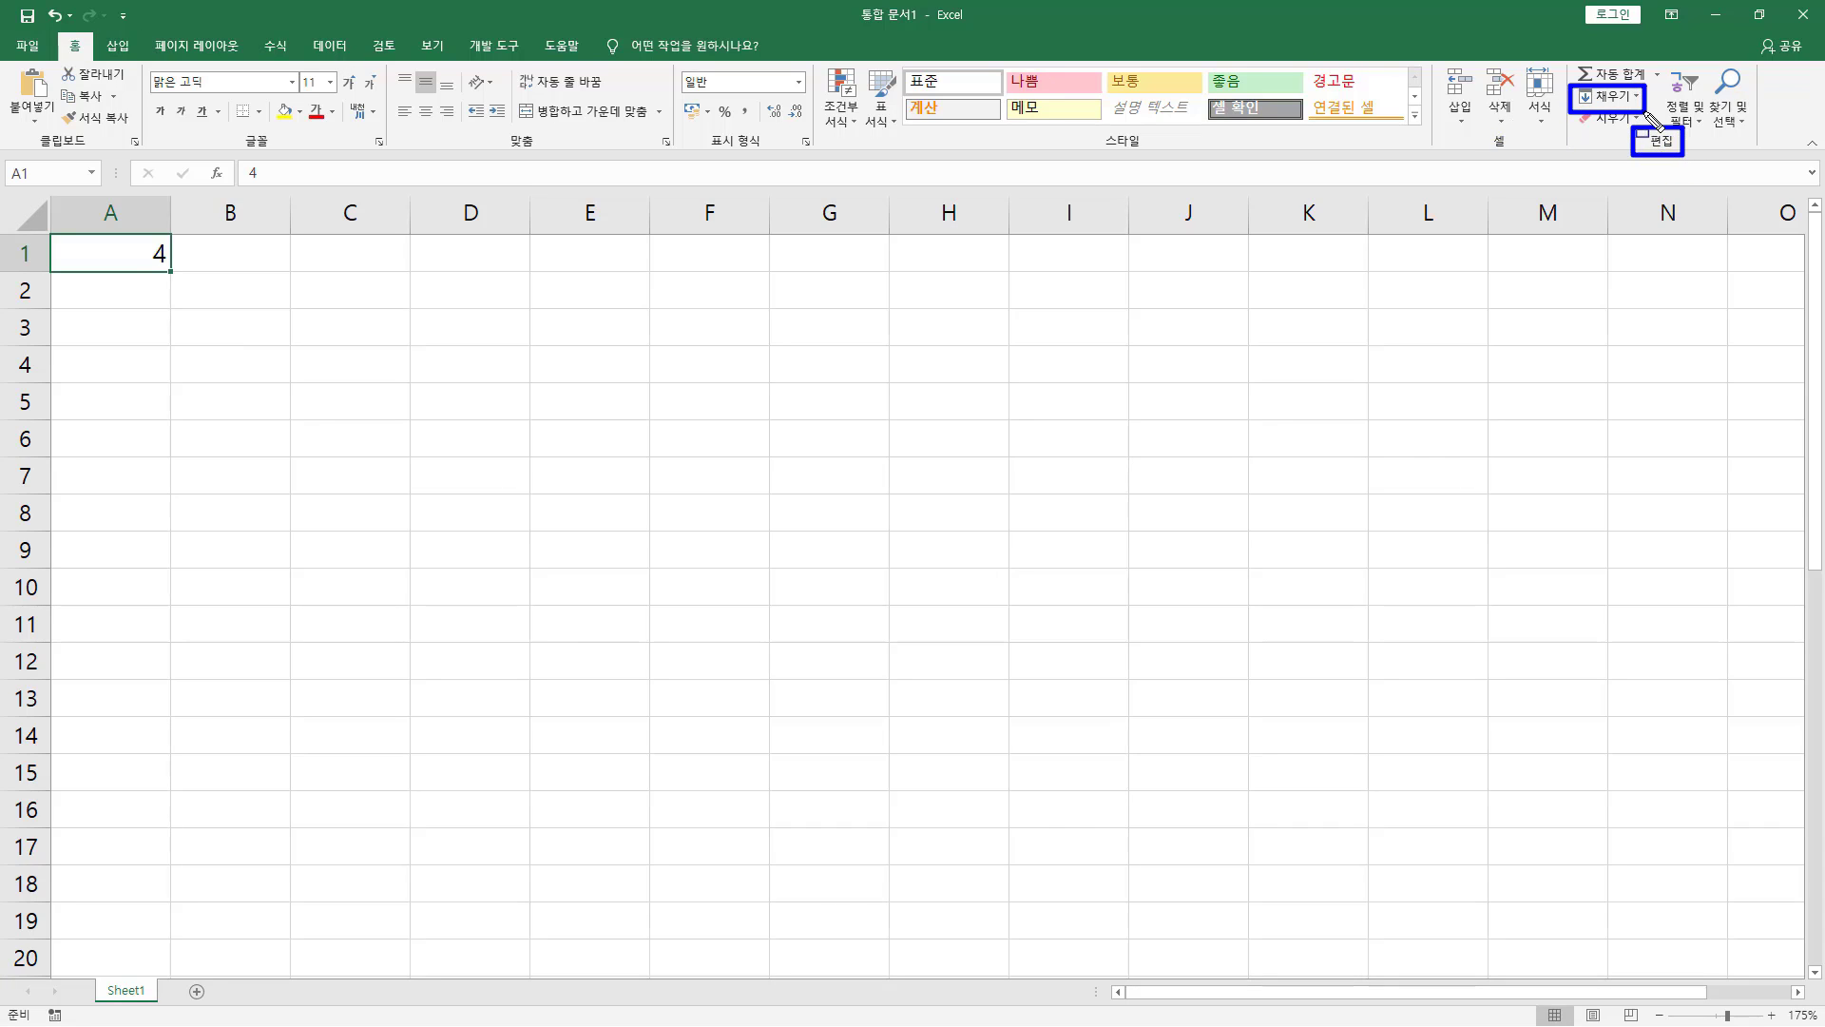
{"action": "key", "text": "Escape"}
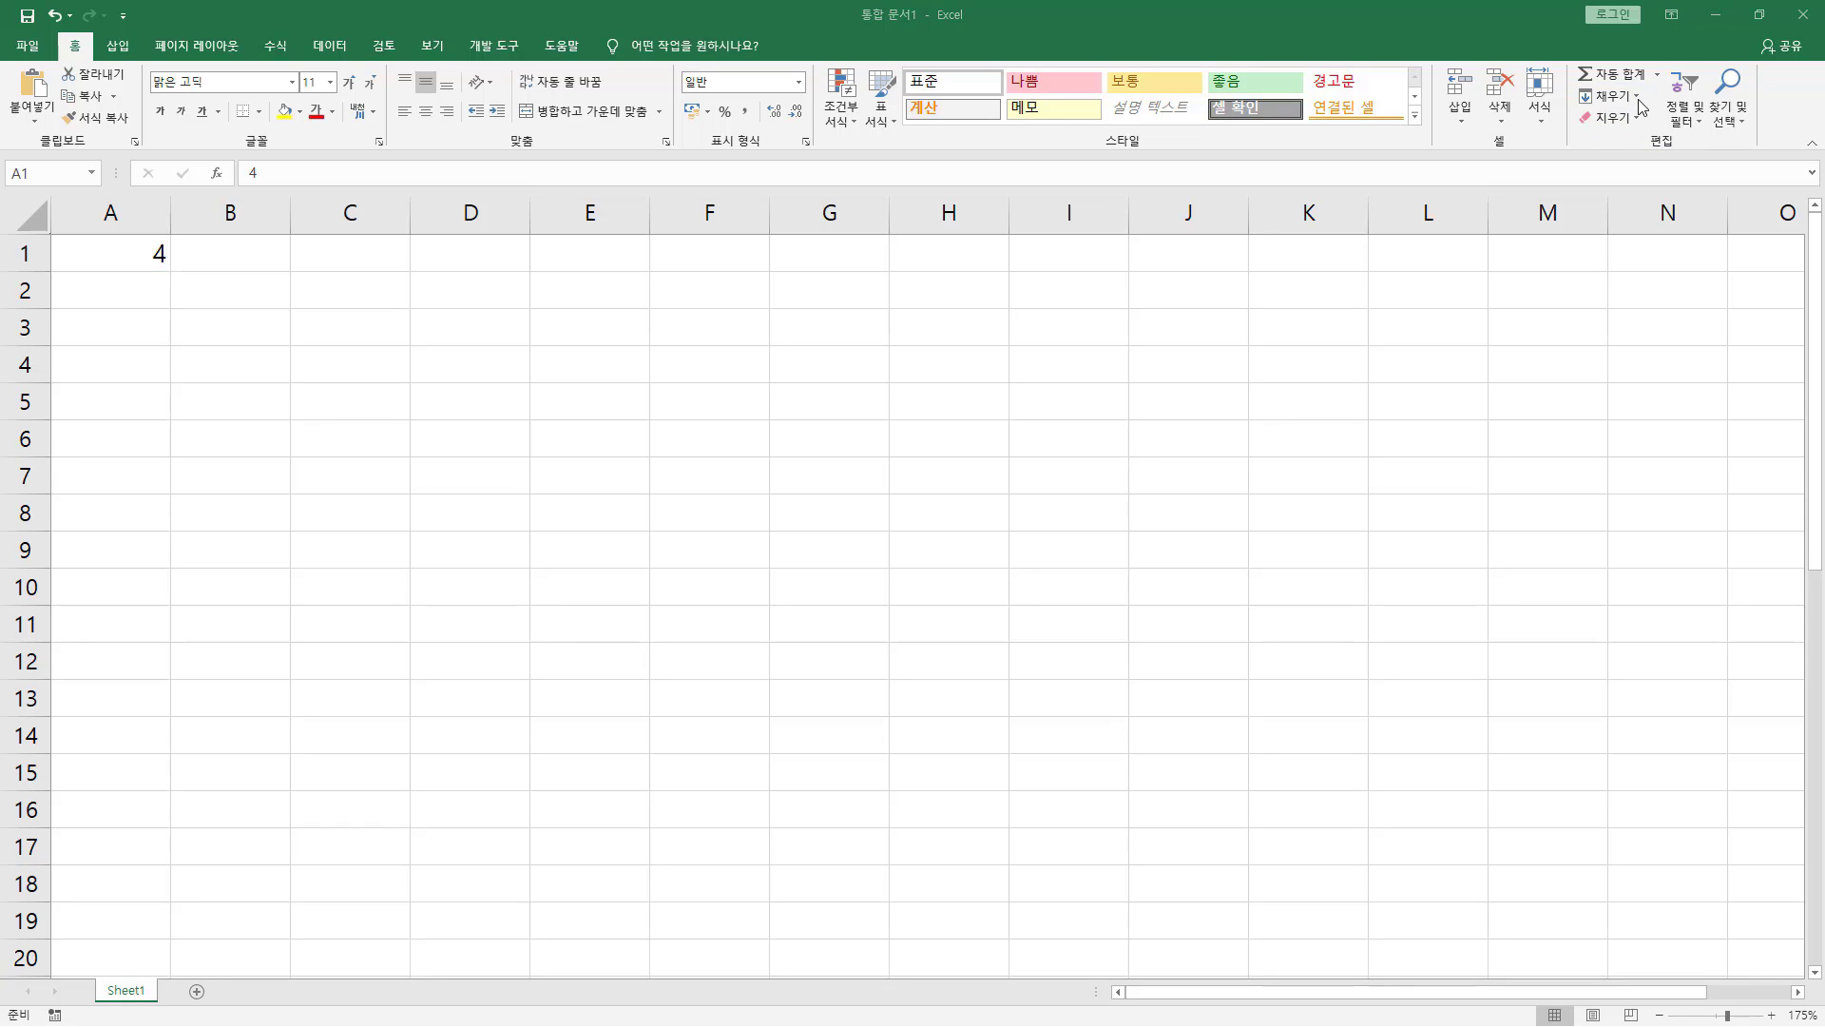
{"action": "left_click", "coordinate": [1634, 97]}
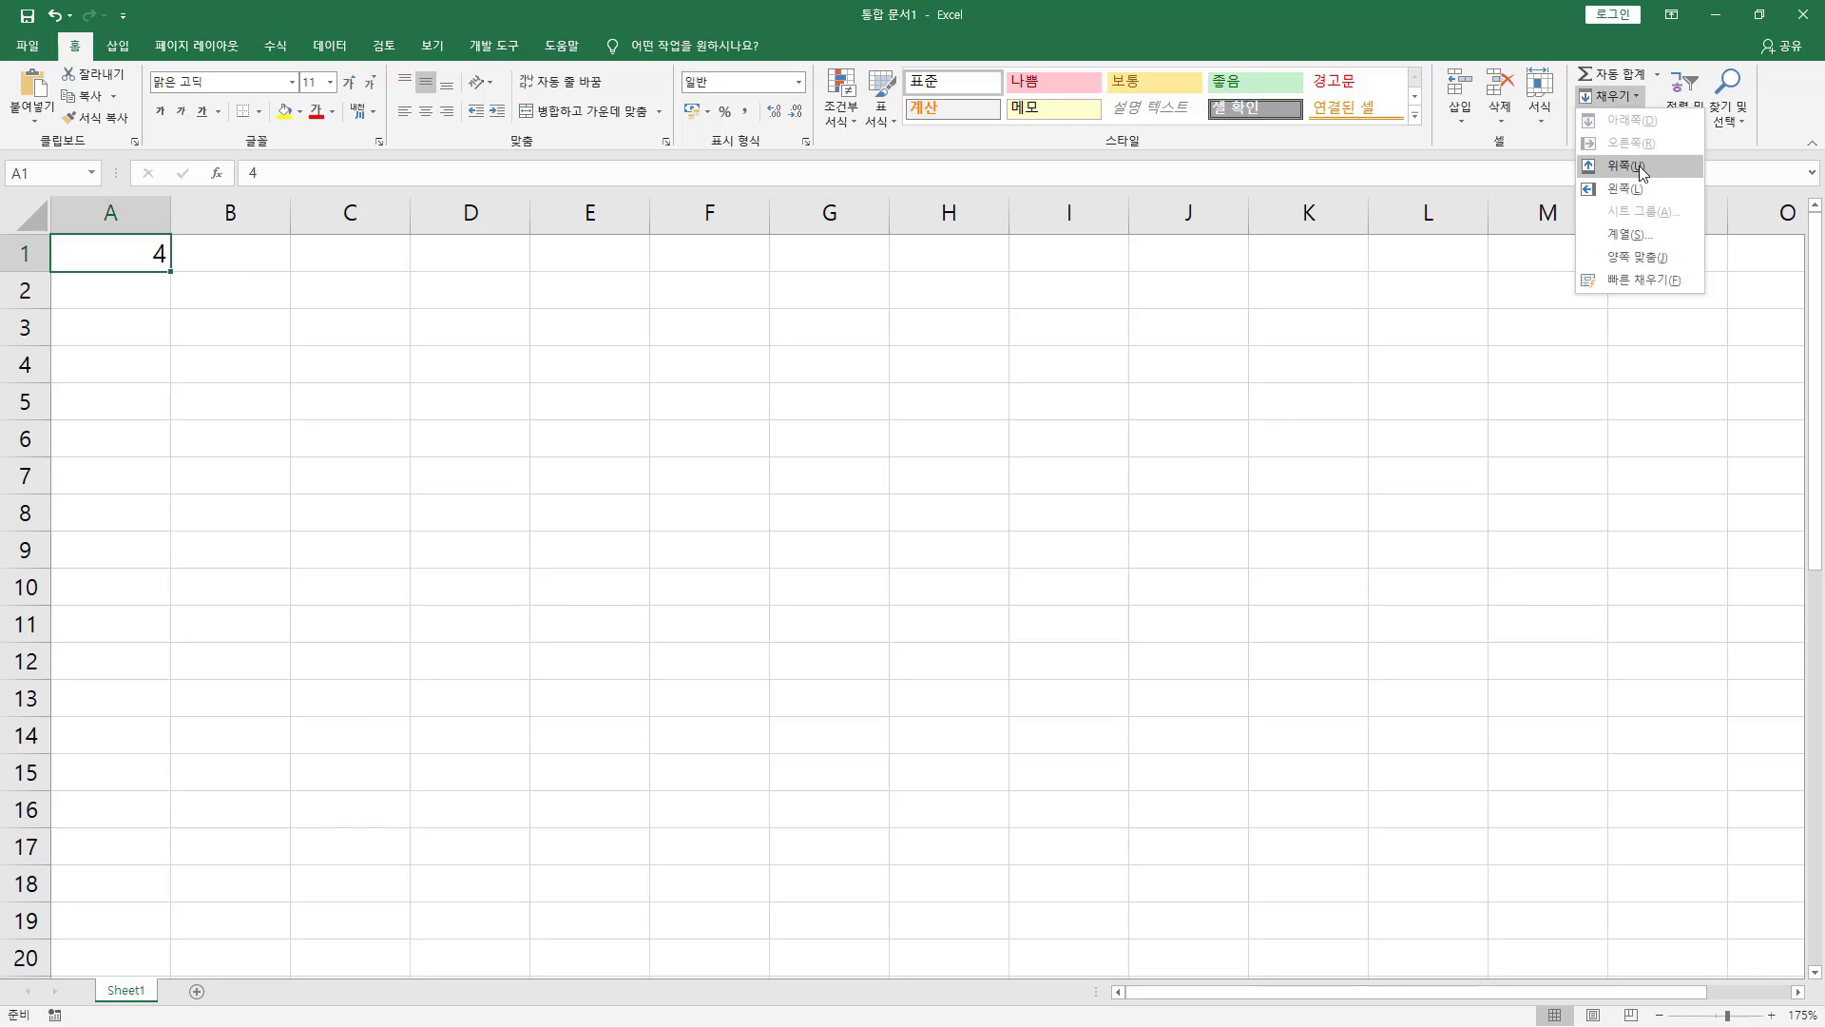
{"action": "left_click", "coordinate": [1636, 236]}
{"action": "left_click_drag", "start_coordinate": [929, 381], "coordinate": [309, 345]}
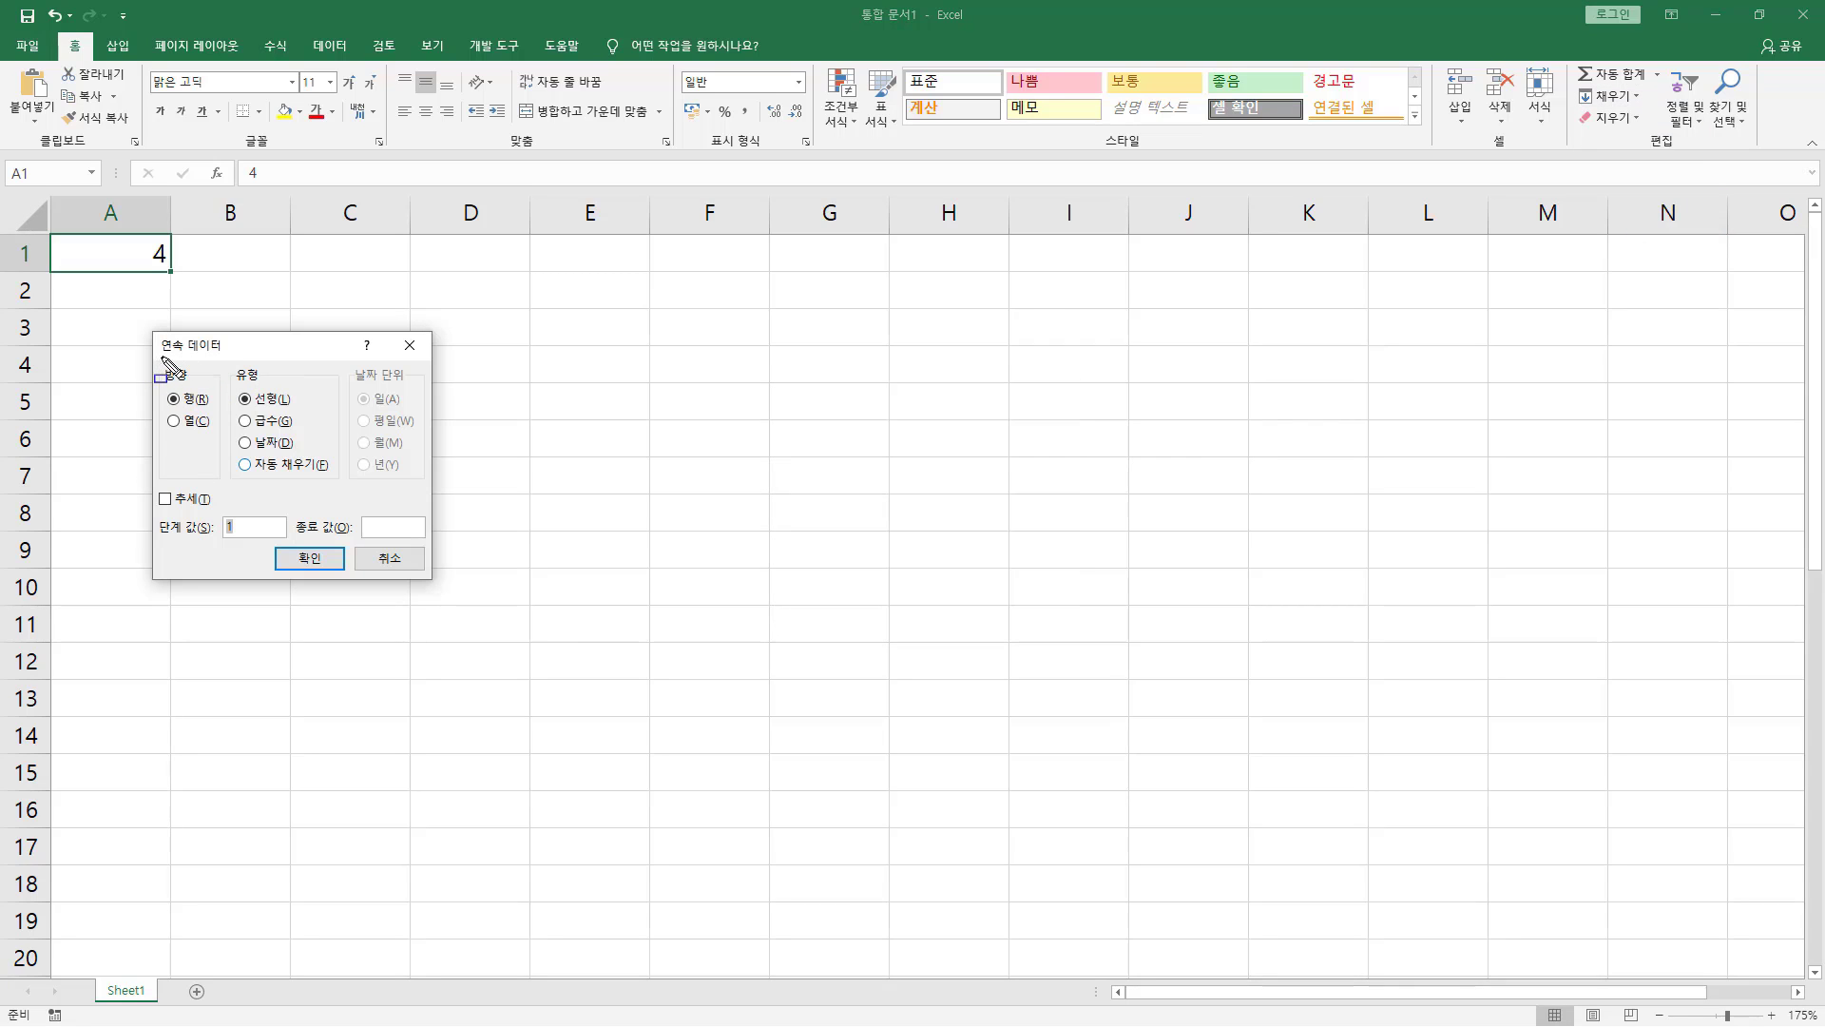
Step: Review the Series direction options (rows, columns) and the types linear, growth, date and AutoFill
{"action": "mouse_move", "coordinate": [161, 356]}
{"action": "left_mouse_down"}
{"action": "mouse_move", "coordinate": [226, 356]}
{"action": "mouse_move", "coordinate": [186, 387]}
{"action": "mouse_move", "coordinate": [263, 385]}
{"action": "left_mouse_up"}
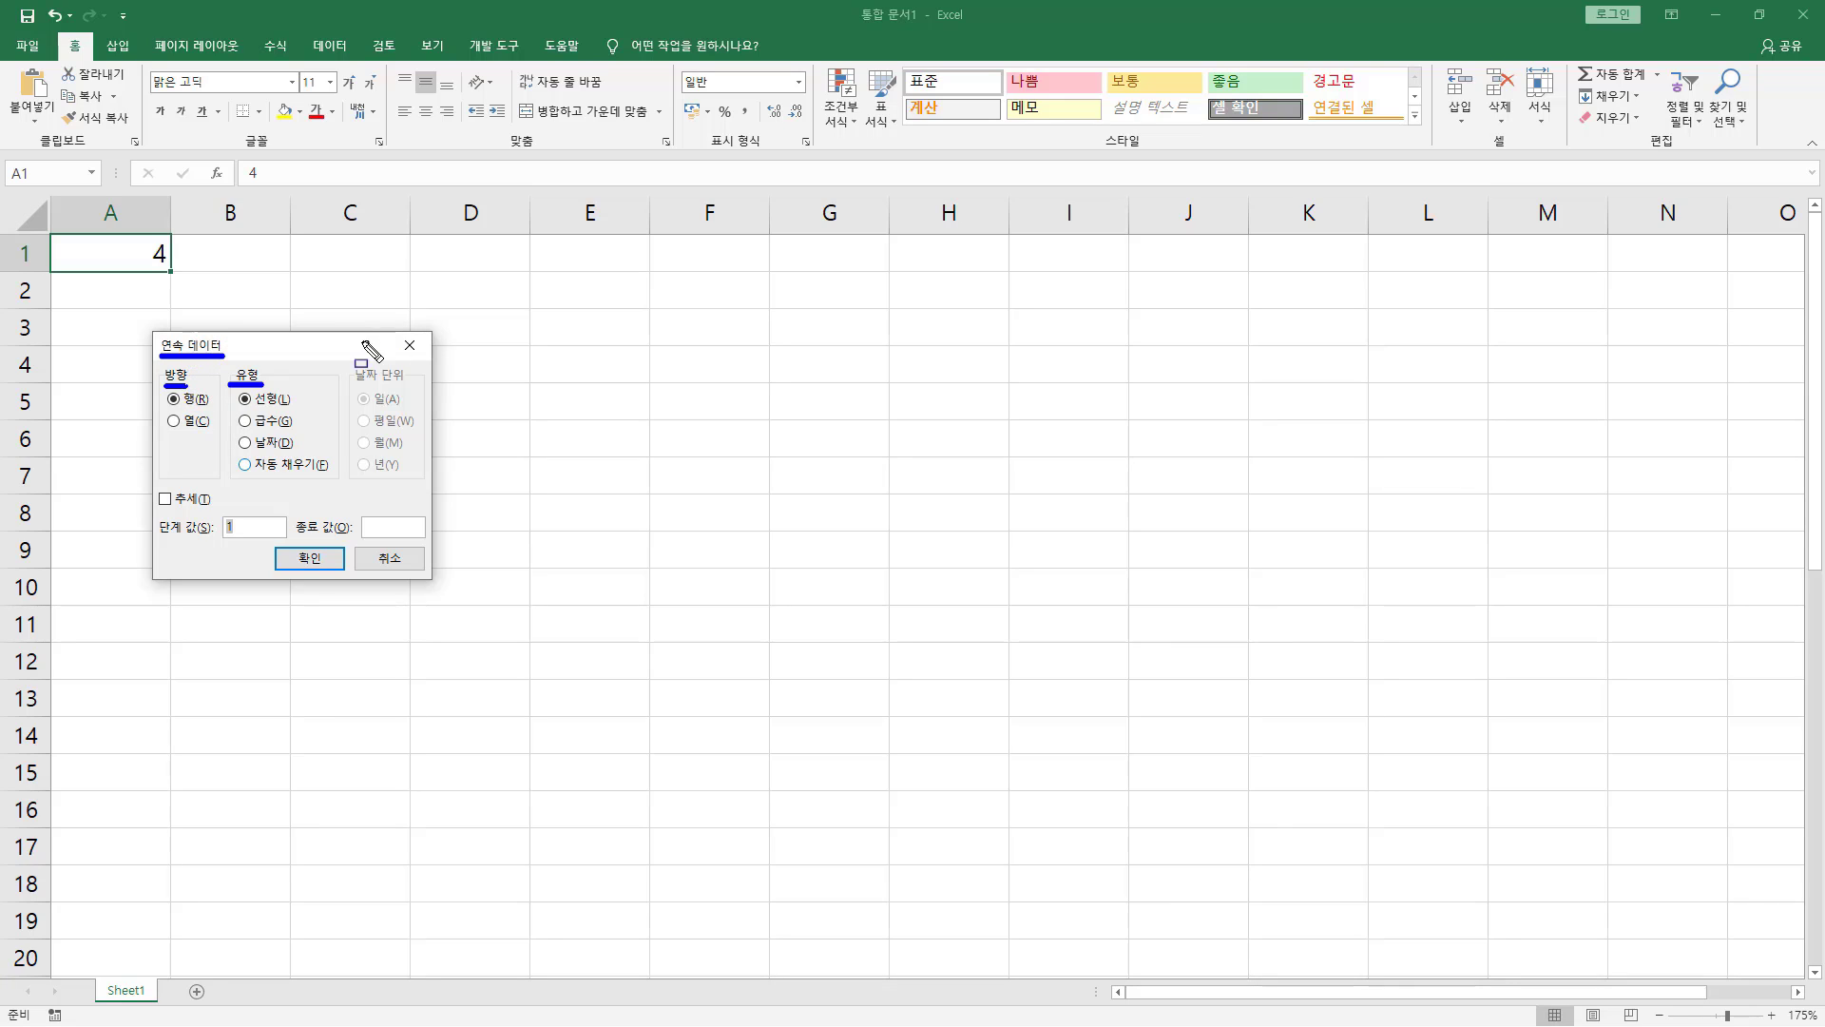
{"action": "mouse_move", "coordinate": [179, 407]}
{"action": "left_mouse_down"}
{"action": "mouse_move", "coordinate": [217, 407]}
{"action": "mouse_move", "coordinate": [211, 434]}
{"action": "left_mouse_up"}
{"action": "left_click_drag", "start_coordinate": [224, 362], "coordinate": [341, 477]}
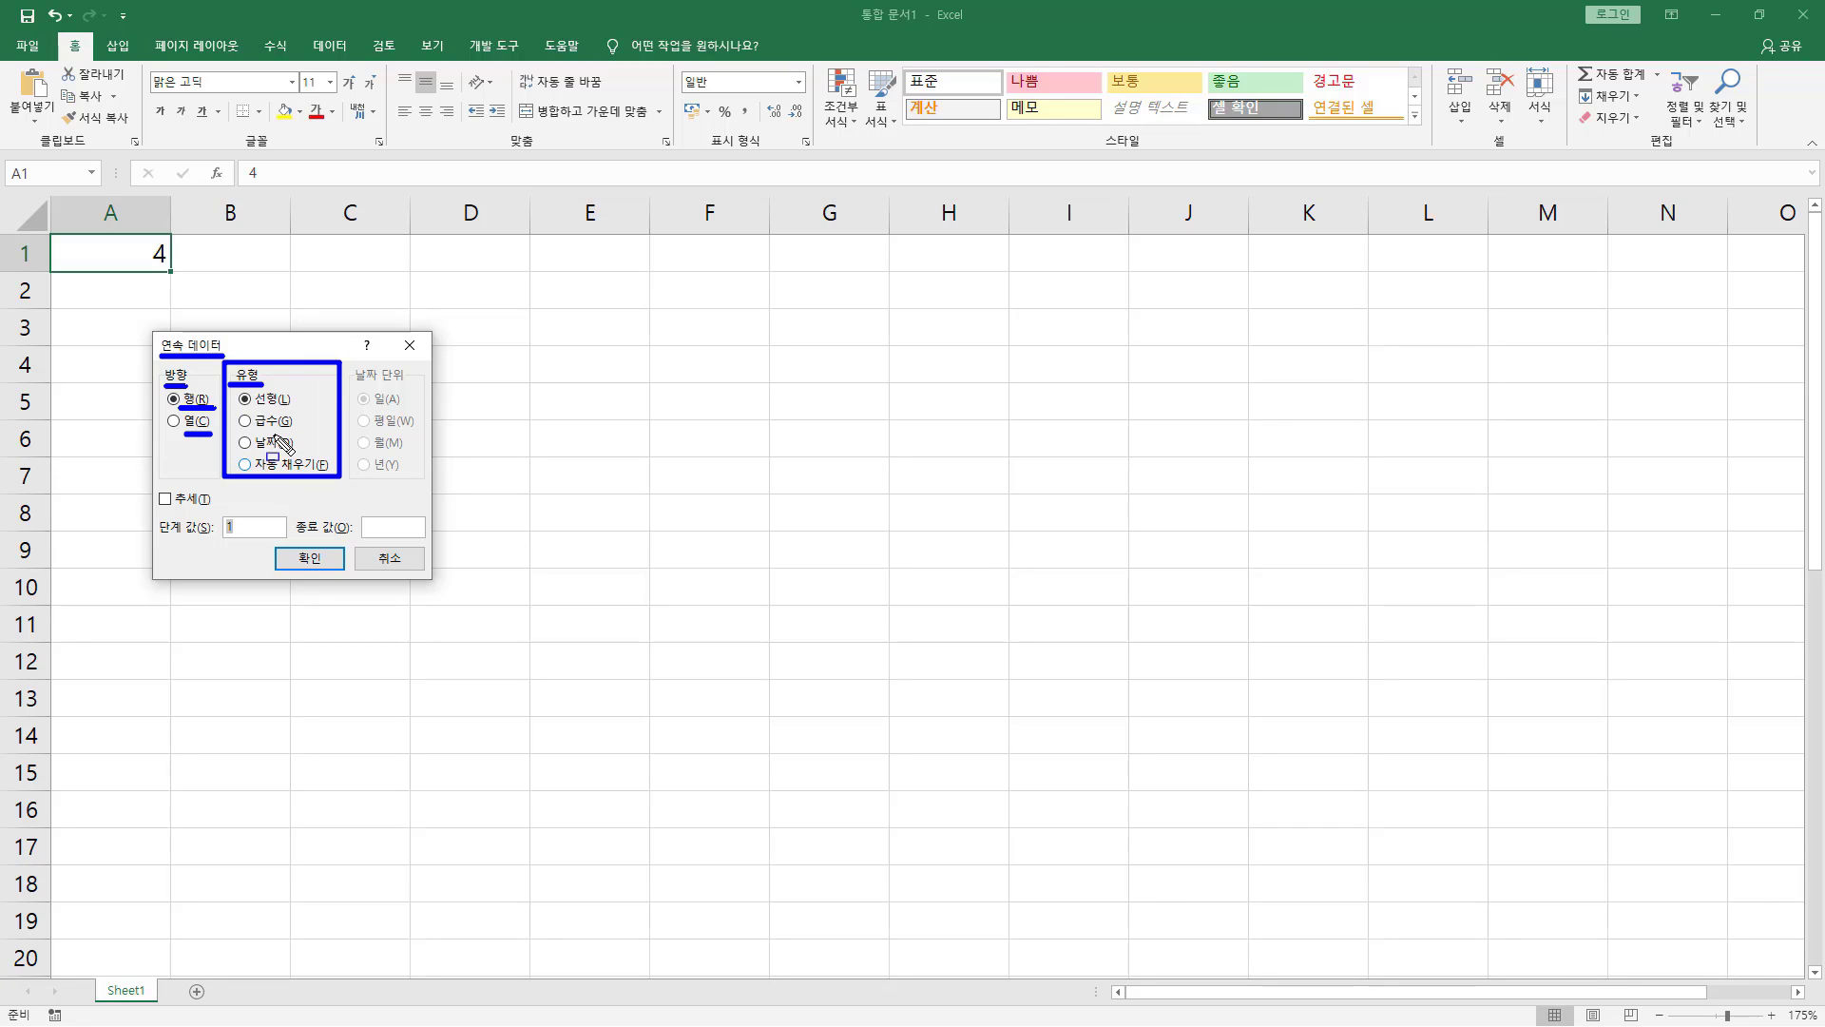
{"action": "left_click_drag", "start_coordinate": [253, 411], "coordinate": [296, 411]}
{"action": "left_click_drag", "start_coordinate": [253, 431], "coordinate": [294, 430]}
{"action": "left_click_drag", "start_coordinate": [254, 453], "coordinate": [295, 455]}
{"action": "left_click_drag", "start_coordinate": [251, 473], "coordinate": [330, 475]}
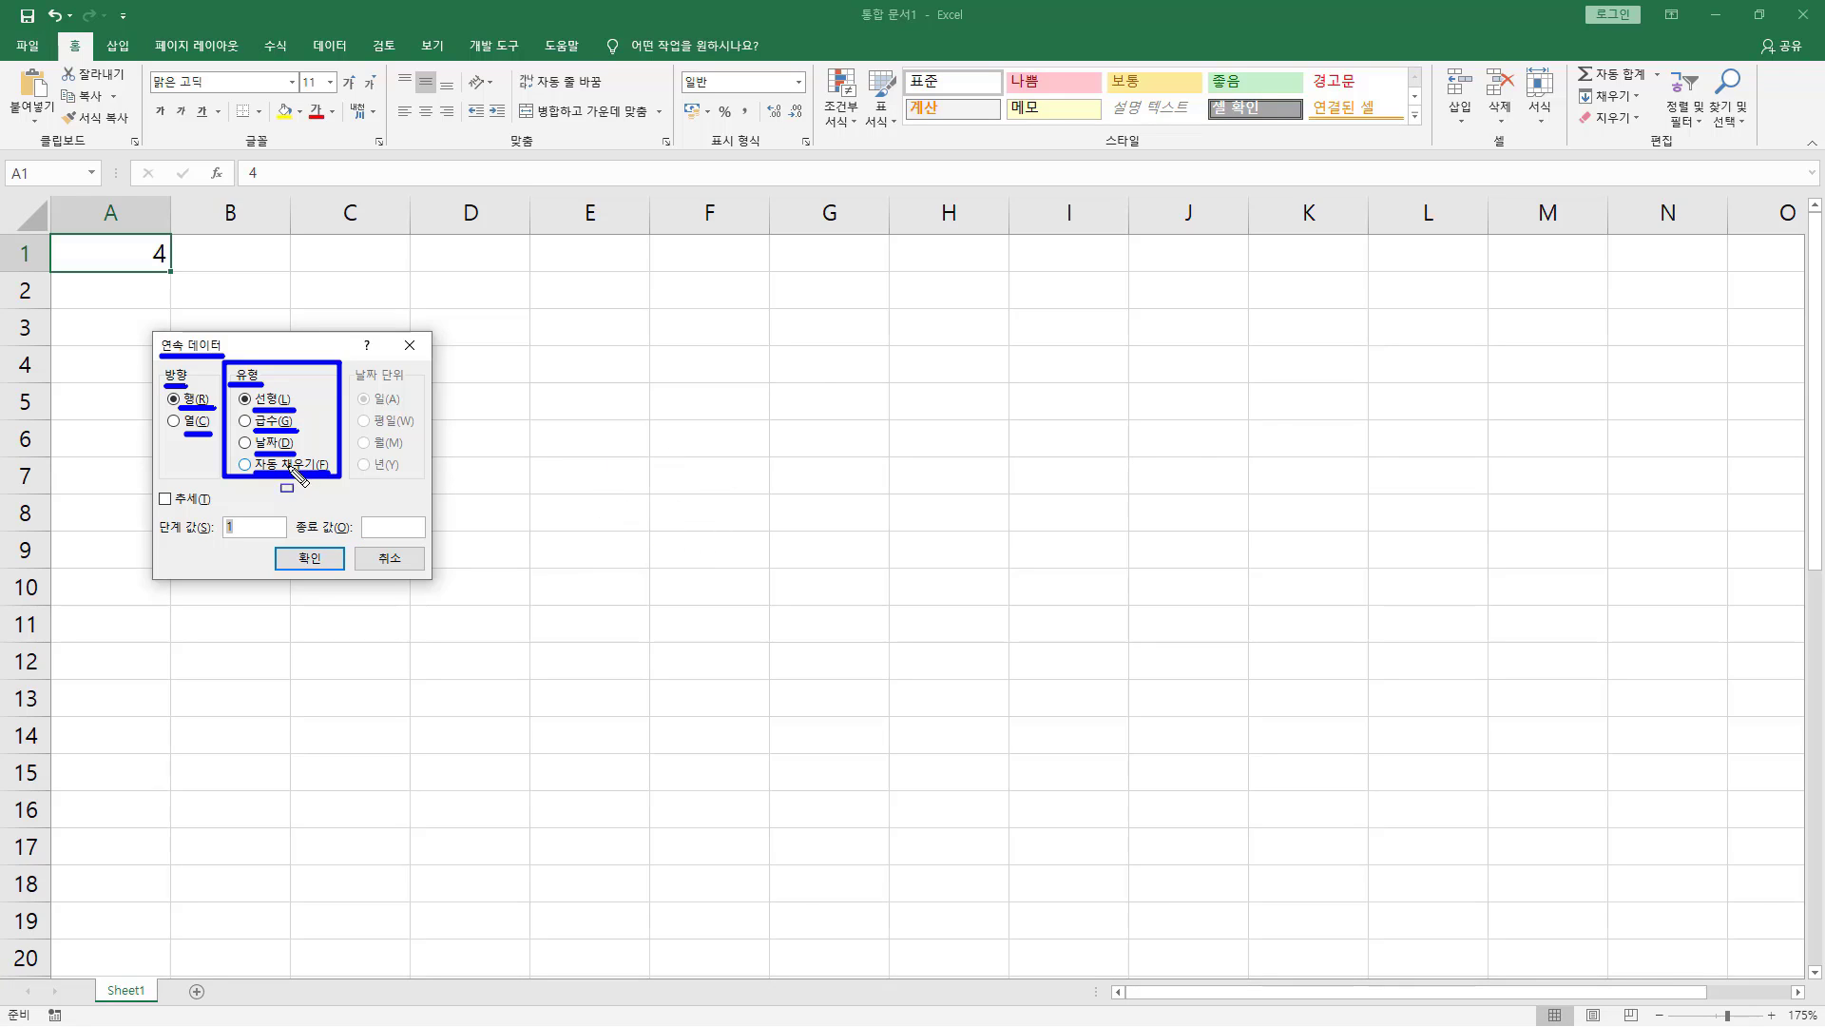
{"action": "key", "text": "Escape"}
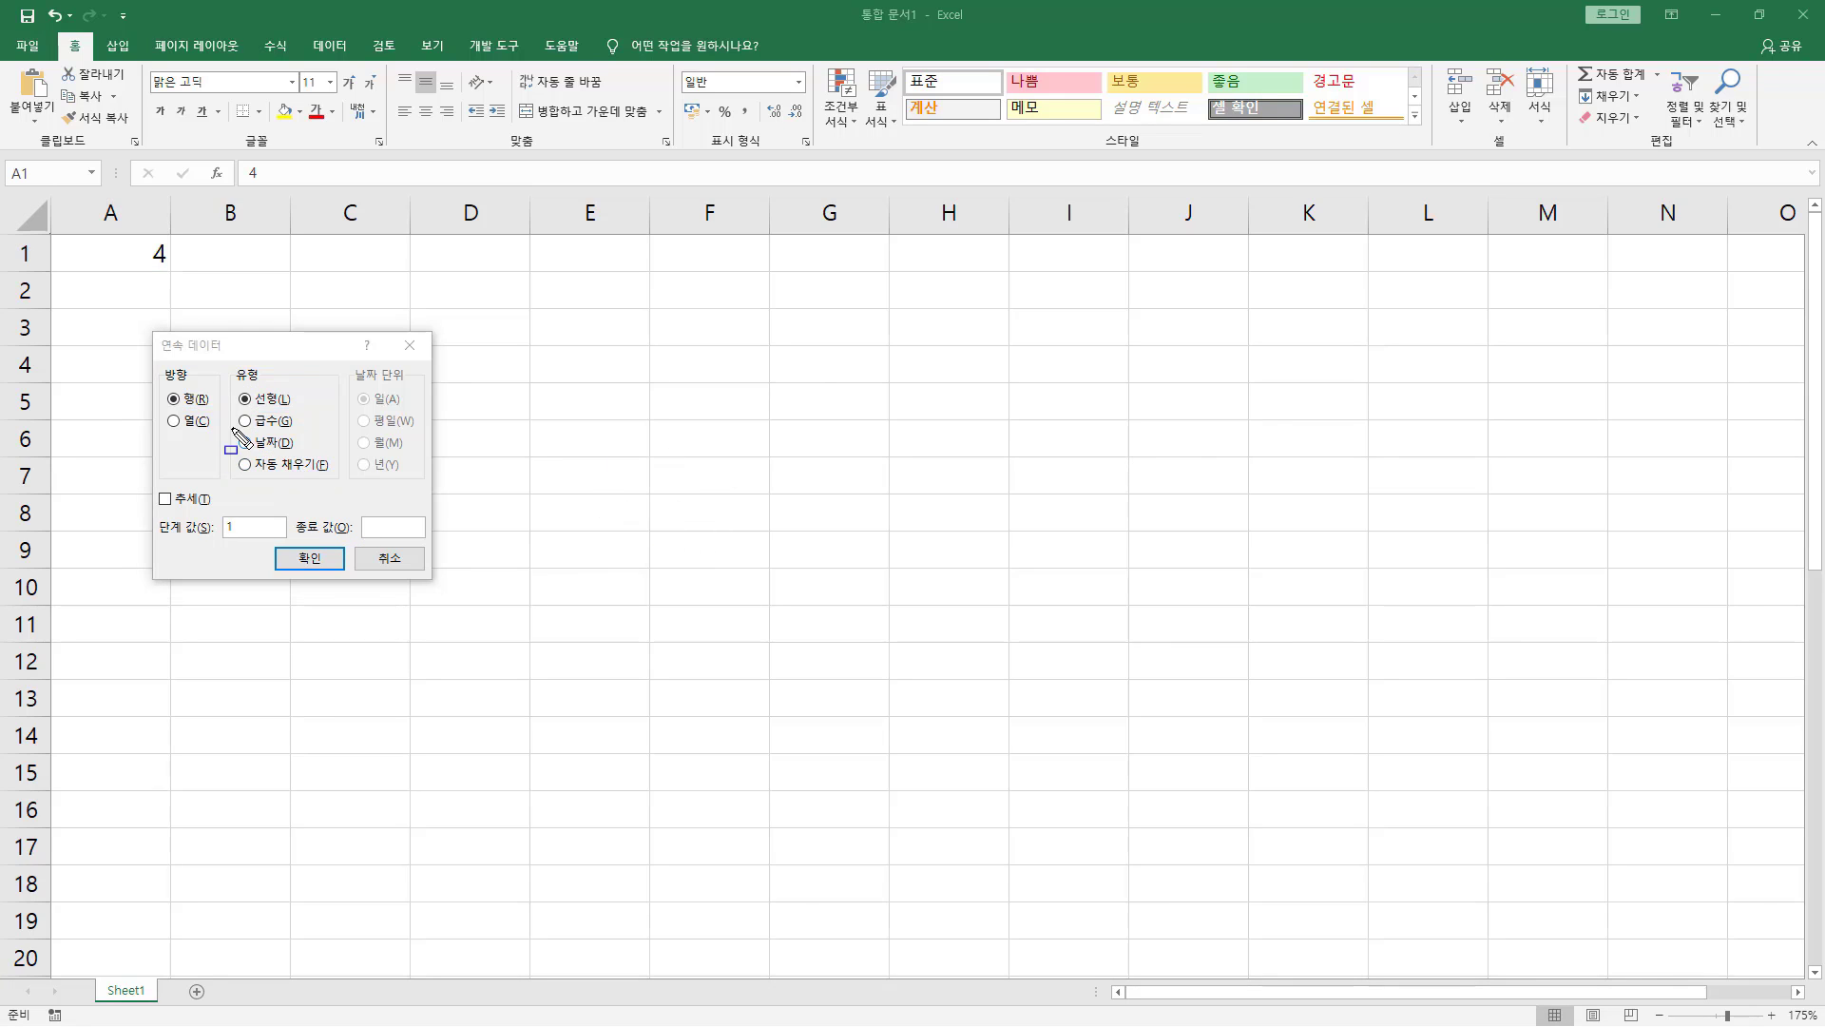
Step: Examine the date type with its date units, the trend option, and the step and stop value fields
{"action": "left_click_drag", "start_coordinate": [233, 429], "coordinate": [304, 458]}
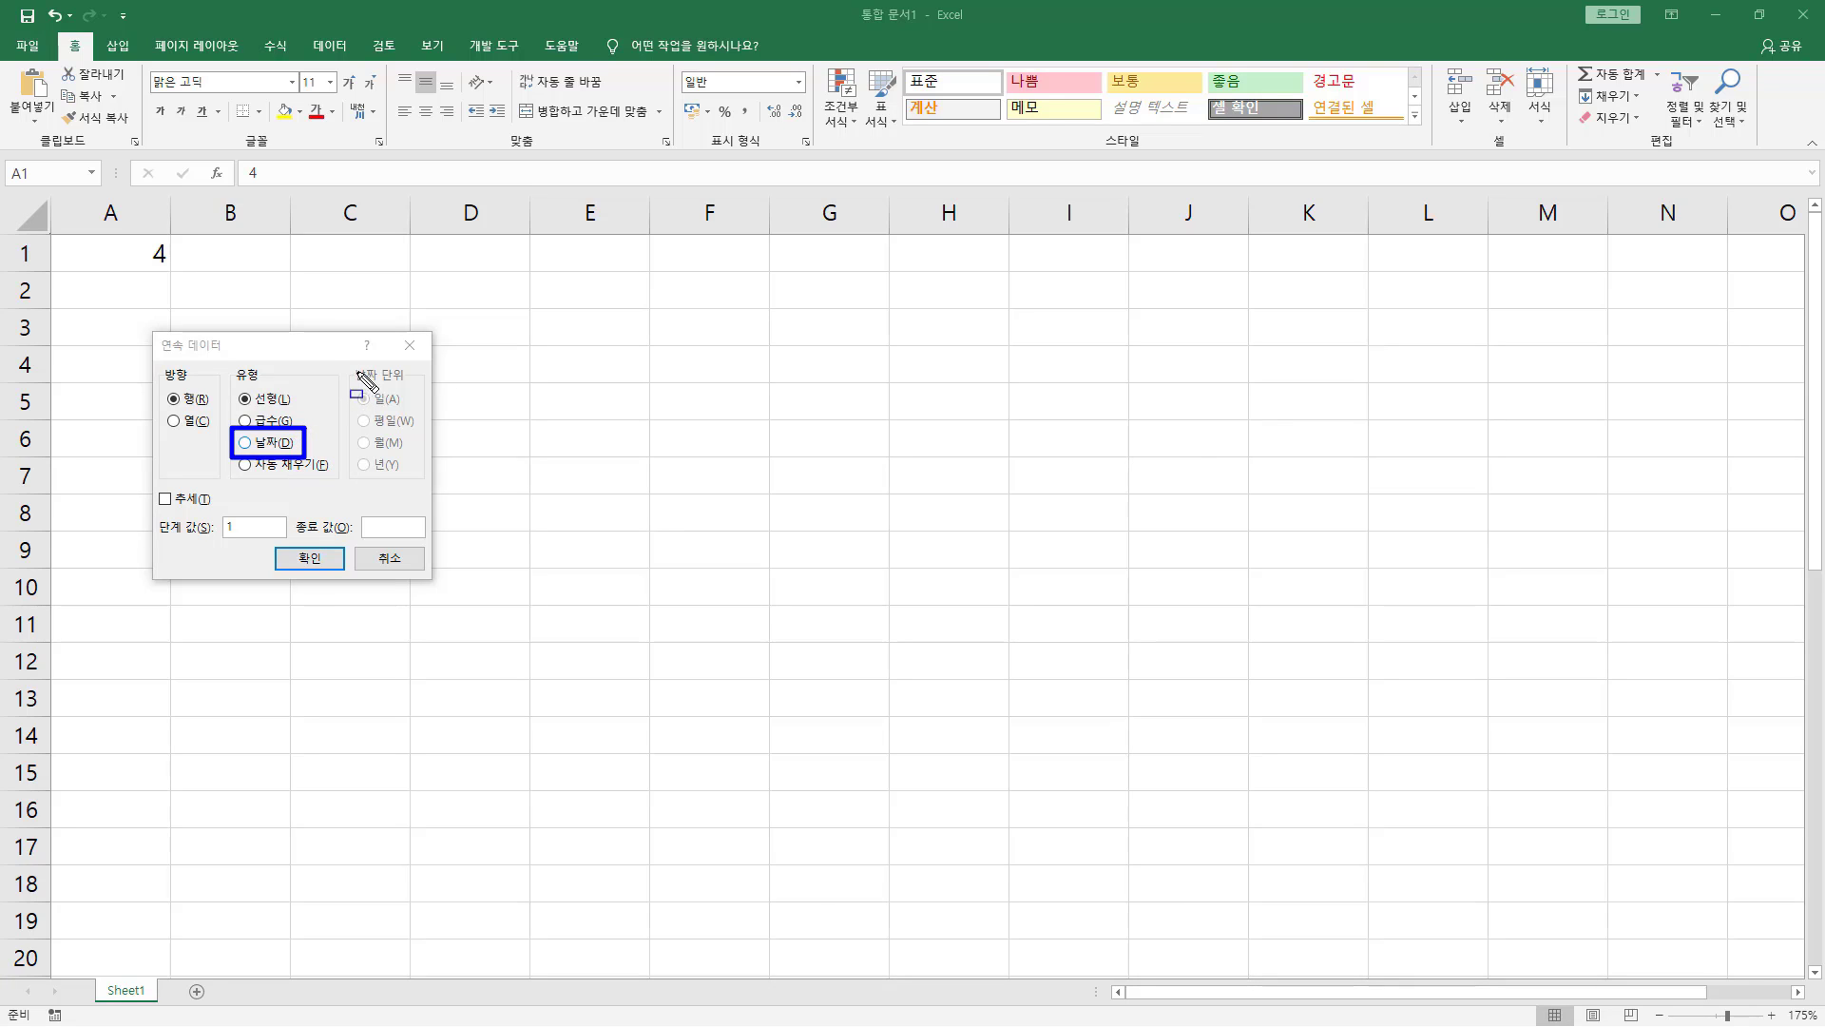
{"action": "left_click_drag", "start_coordinate": [348, 359], "coordinate": [422, 481]}
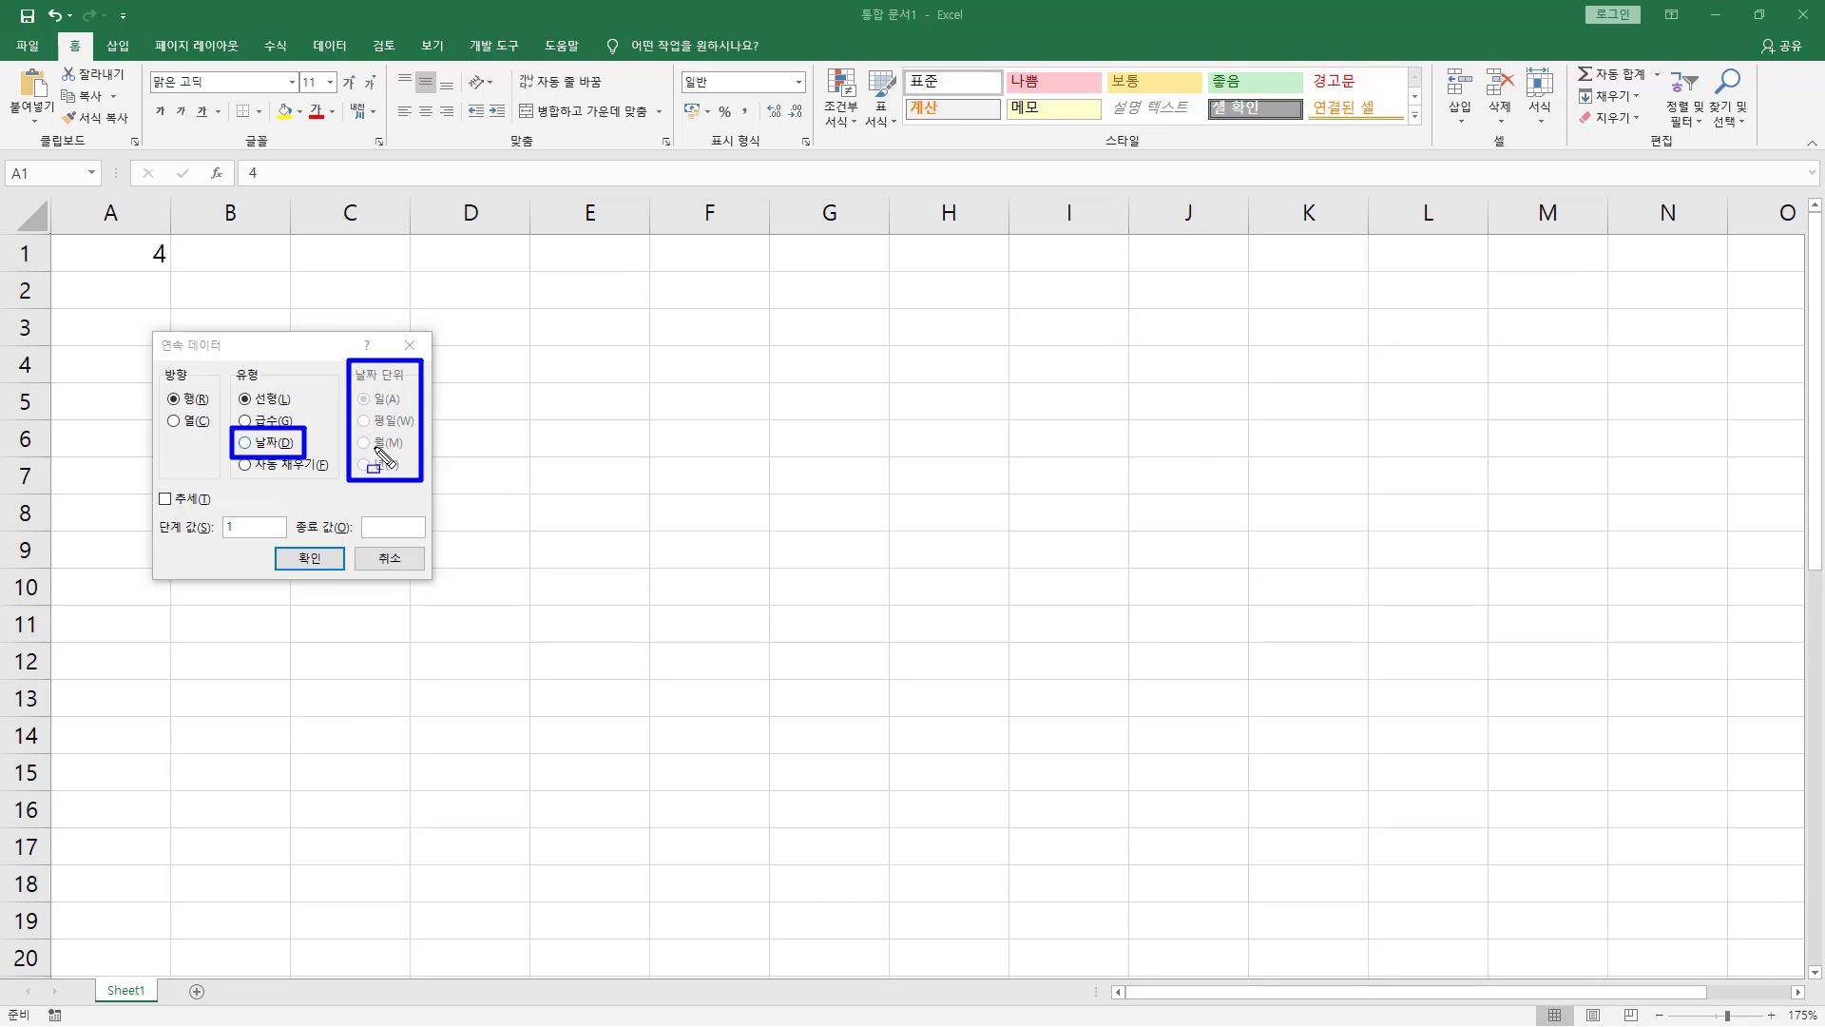
{"action": "key", "text": "Escape"}
{"action": "left_click_drag", "start_coordinate": [155, 487], "coordinate": [232, 515]}
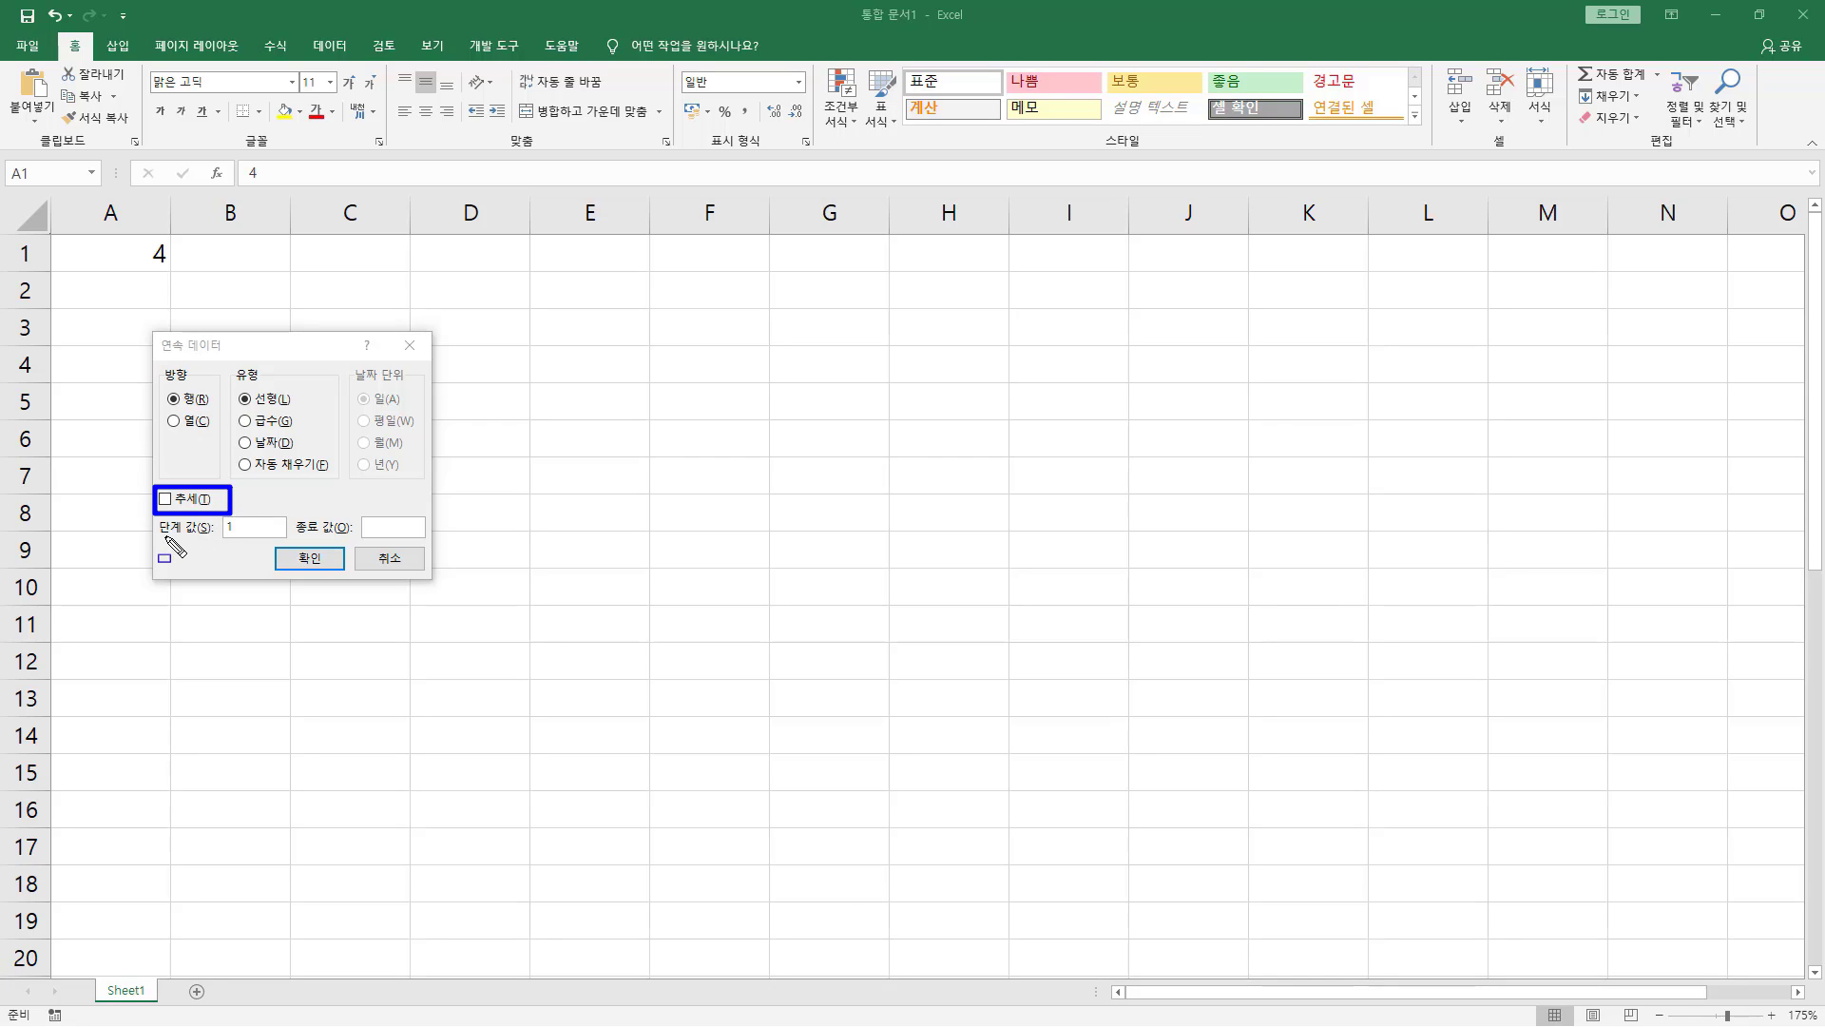
{"action": "left_click_drag", "start_coordinate": [150, 542], "coordinate": [289, 543]}
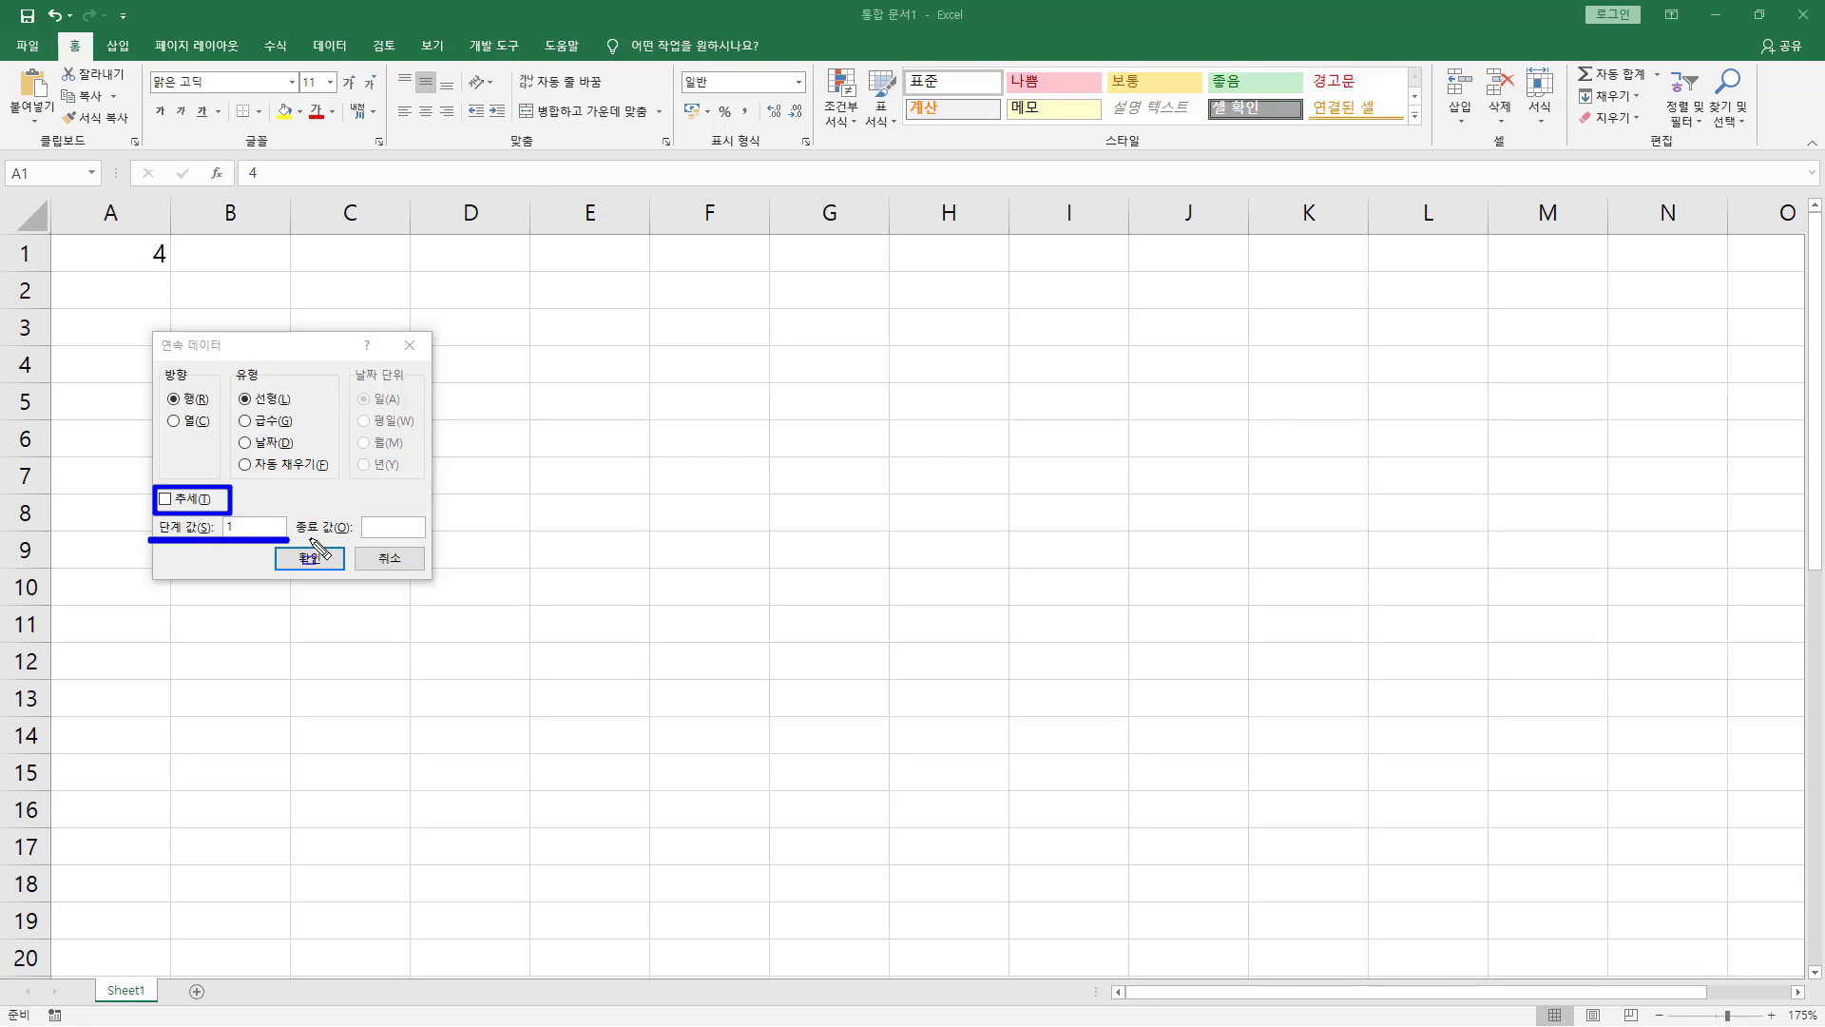
{"action": "left_click_drag", "start_coordinate": [300, 539], "coordinate": [427, 539]}
{"action": "key", "text": "Escape"}
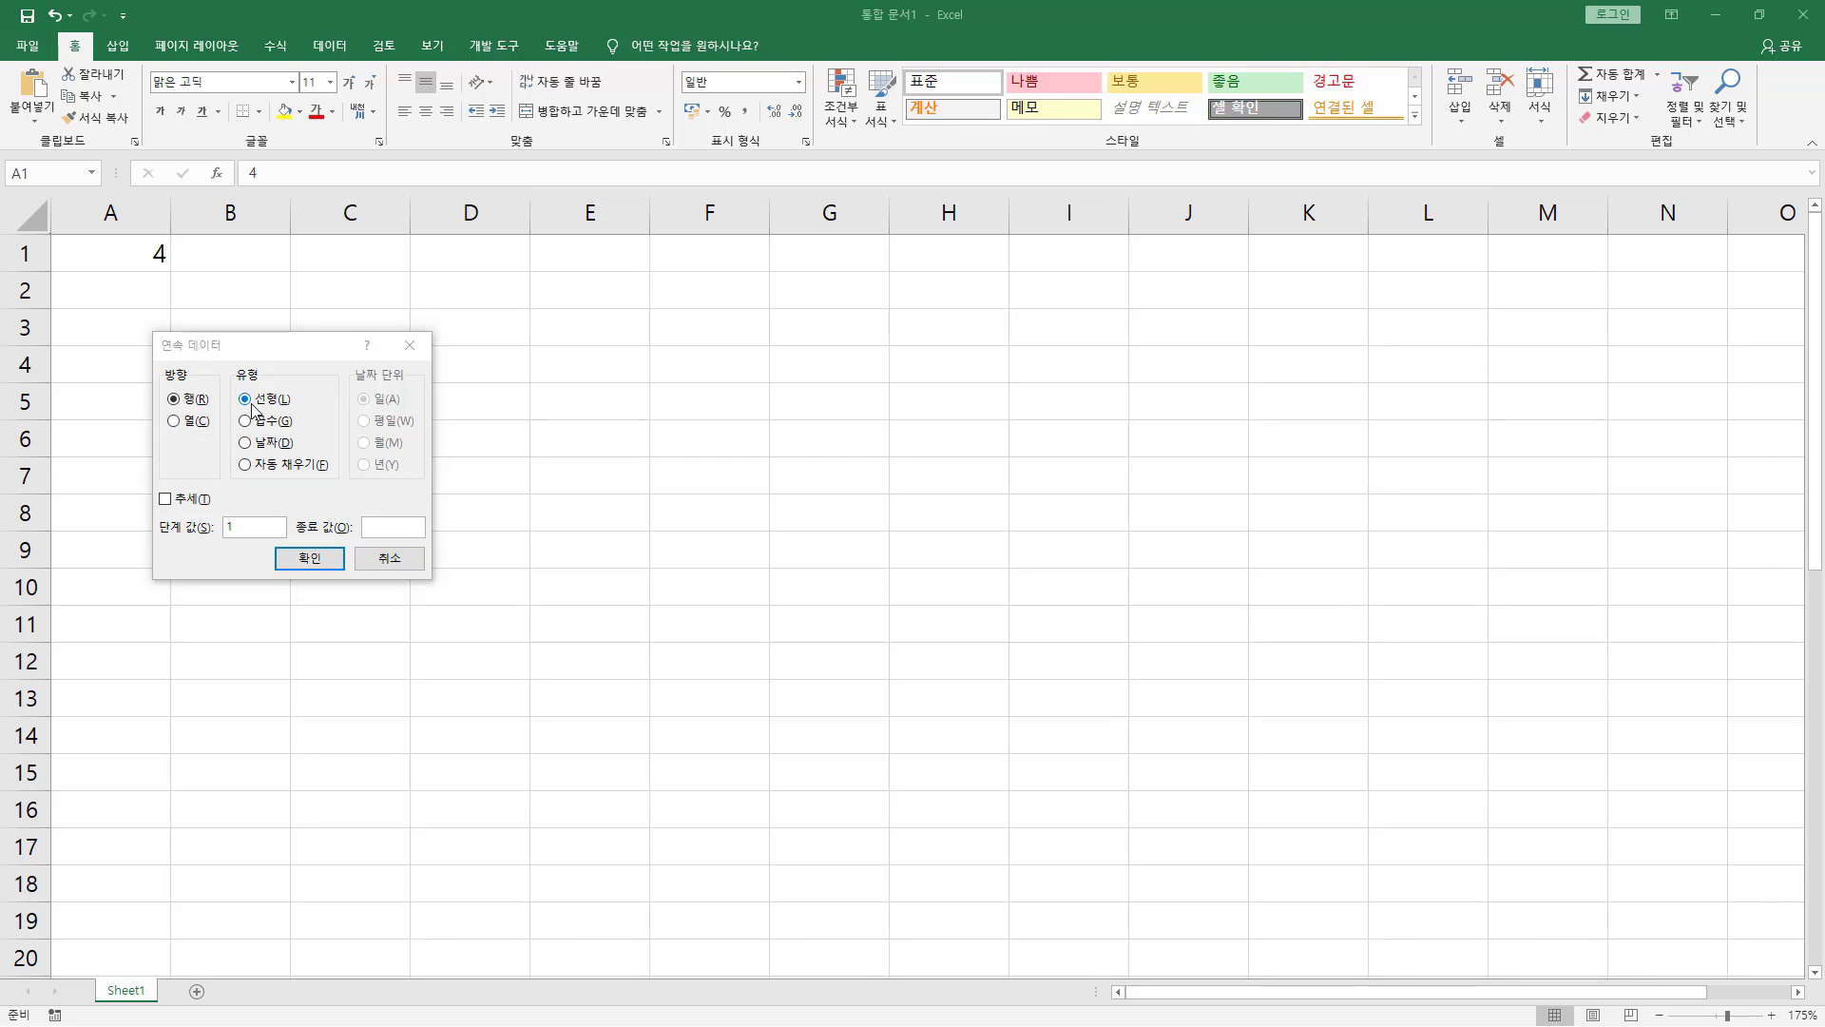
Step: Fill a linear series along row 1 from A1 in steps of 4 up to 20
{"action": "left_click", "coordinate": [196, 407]}
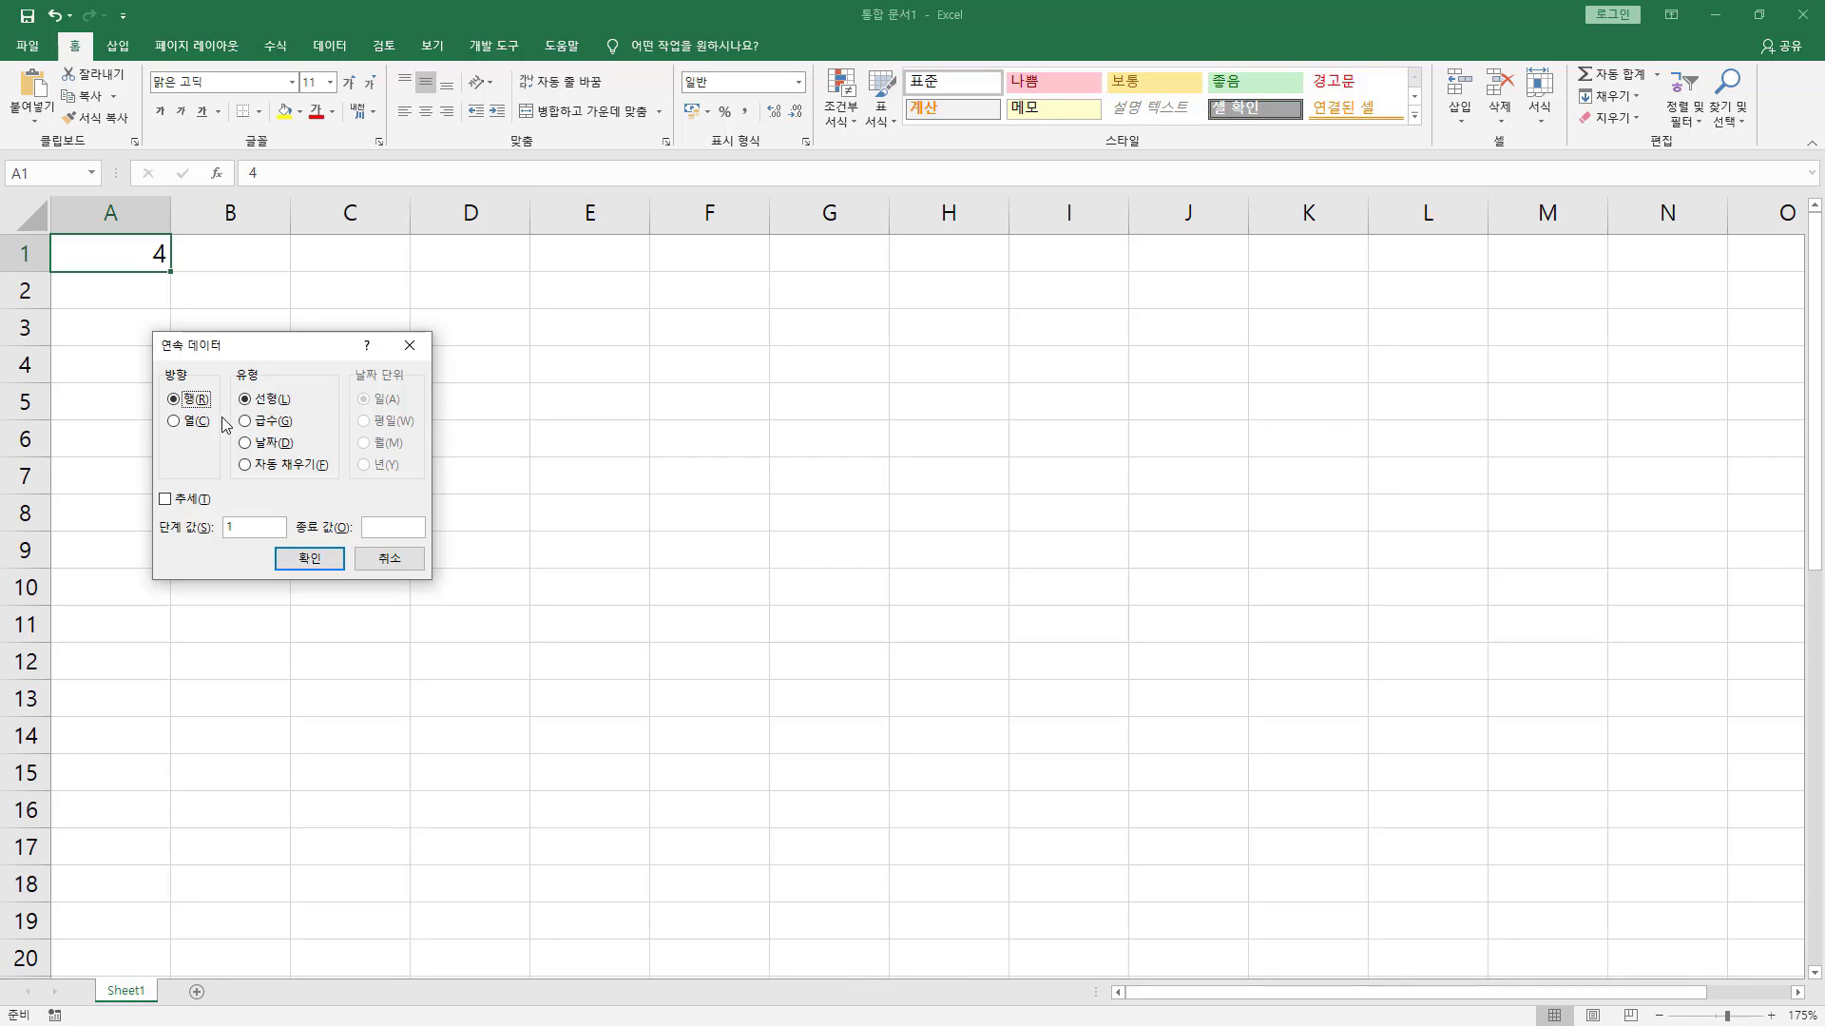
{"action": "left_click", "coordinate": [269, 403]}
{"action": "left_click_drag", "start_coordinate": [245, 525], "coordinate": [218, 527]}
{"action": "left_click", "coordinate": [300, 562]}
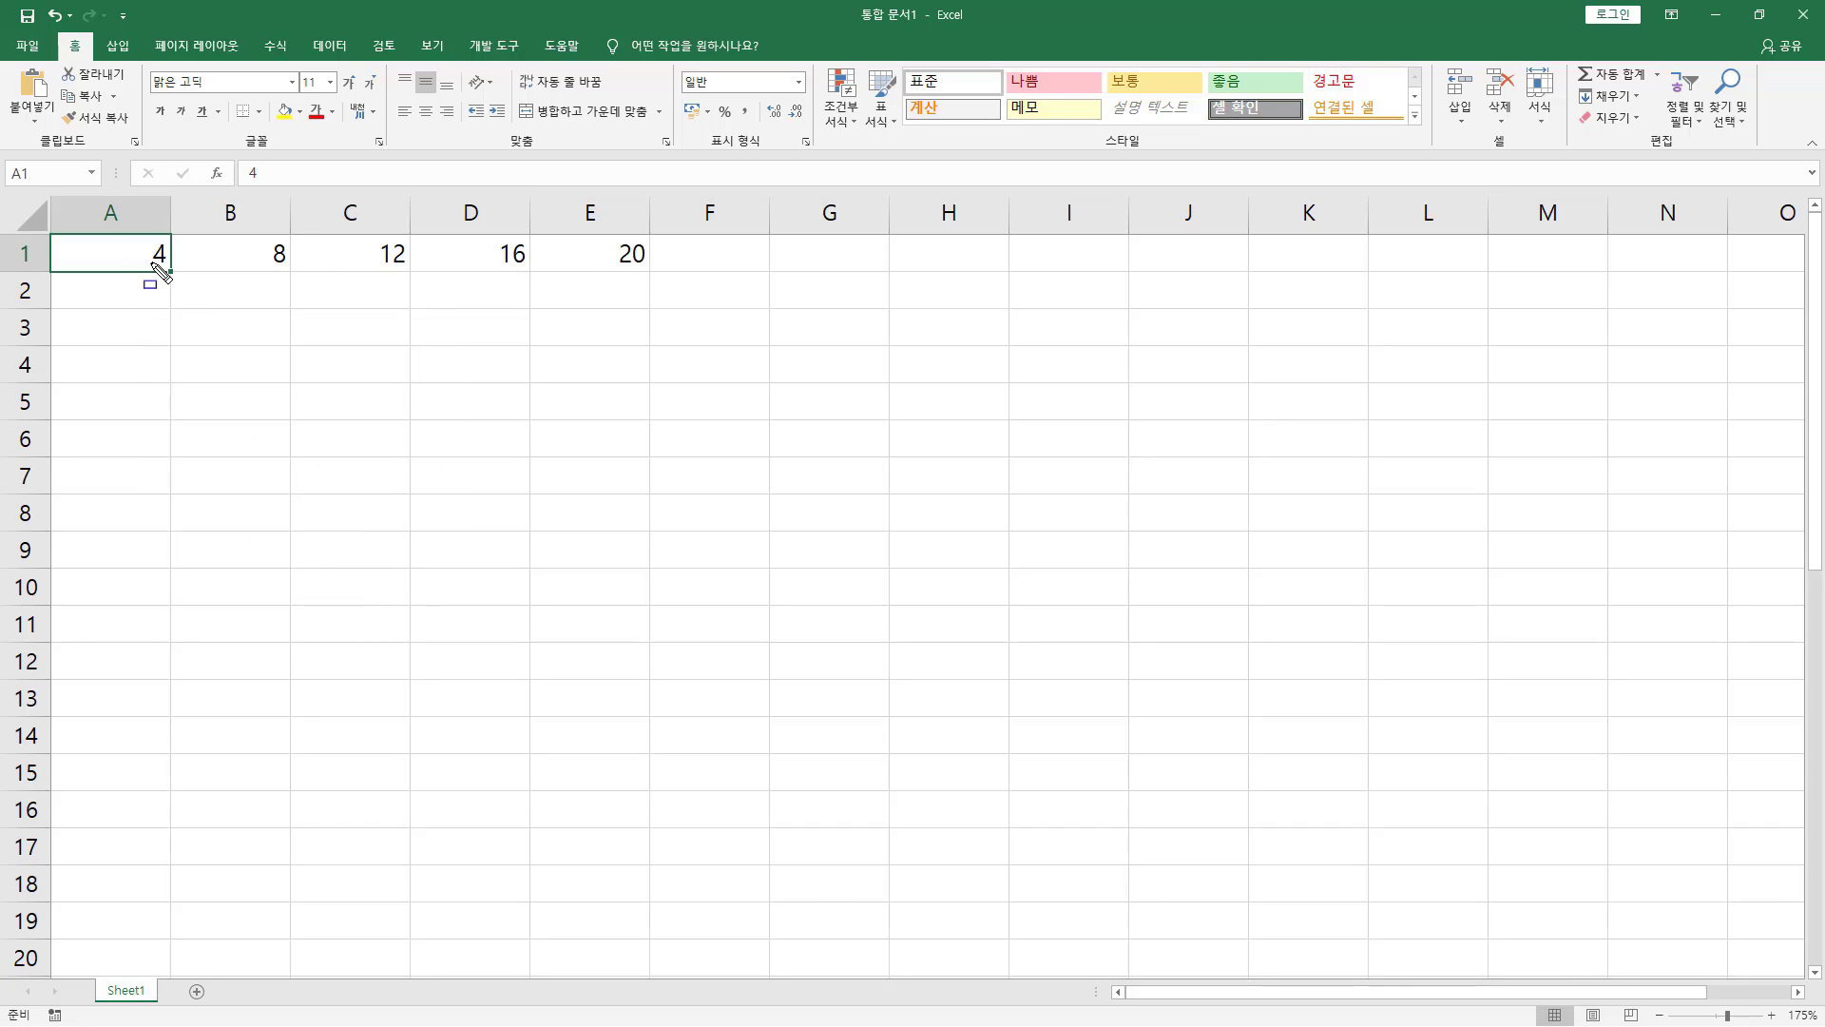
{"action": "mouse_move", "coordinate": [133, 234]}
{"action": "left_mouse_down"}
{"action": "mouse_move", "coordinate": [175, 263]}
{"action": "mouse_move", "coordinate": [649, 270]}
{"action": "left_mouse_up"}
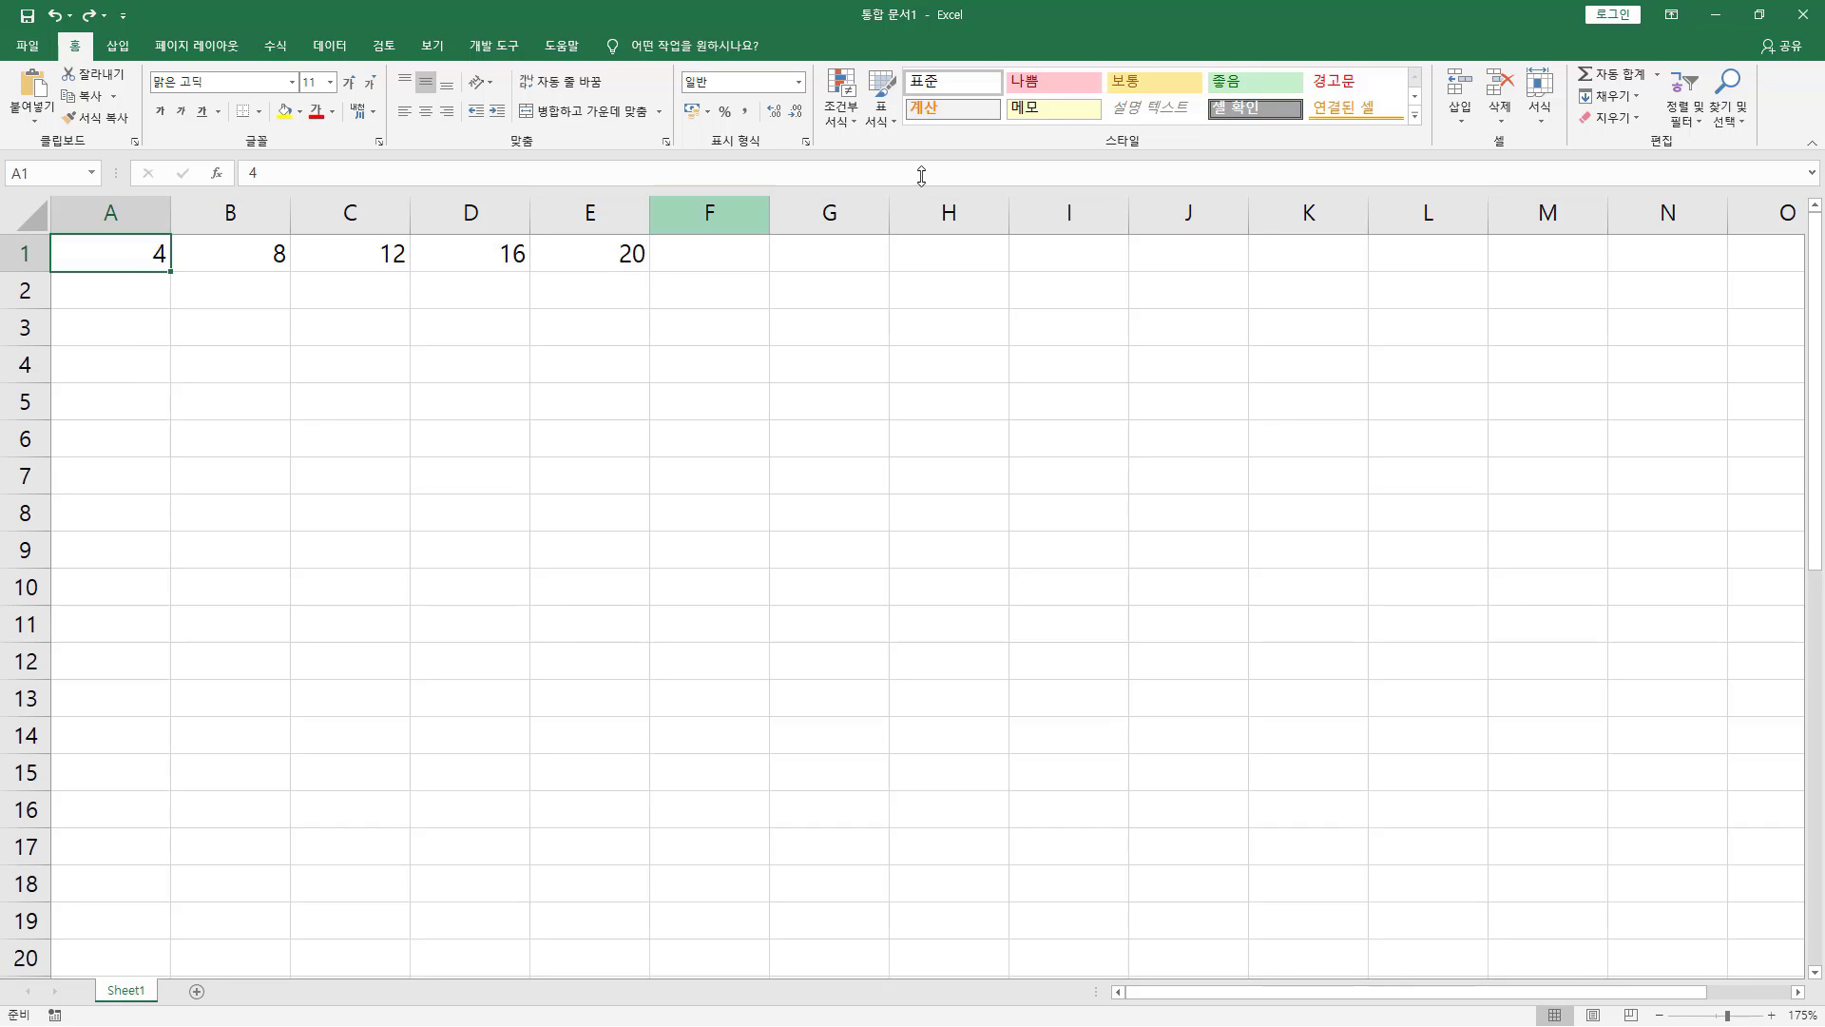
Step: Fill a growth series down column A from A1 to A3 with a step value of 4
{"action": "left_click", "coordinate": [1609, 96]}
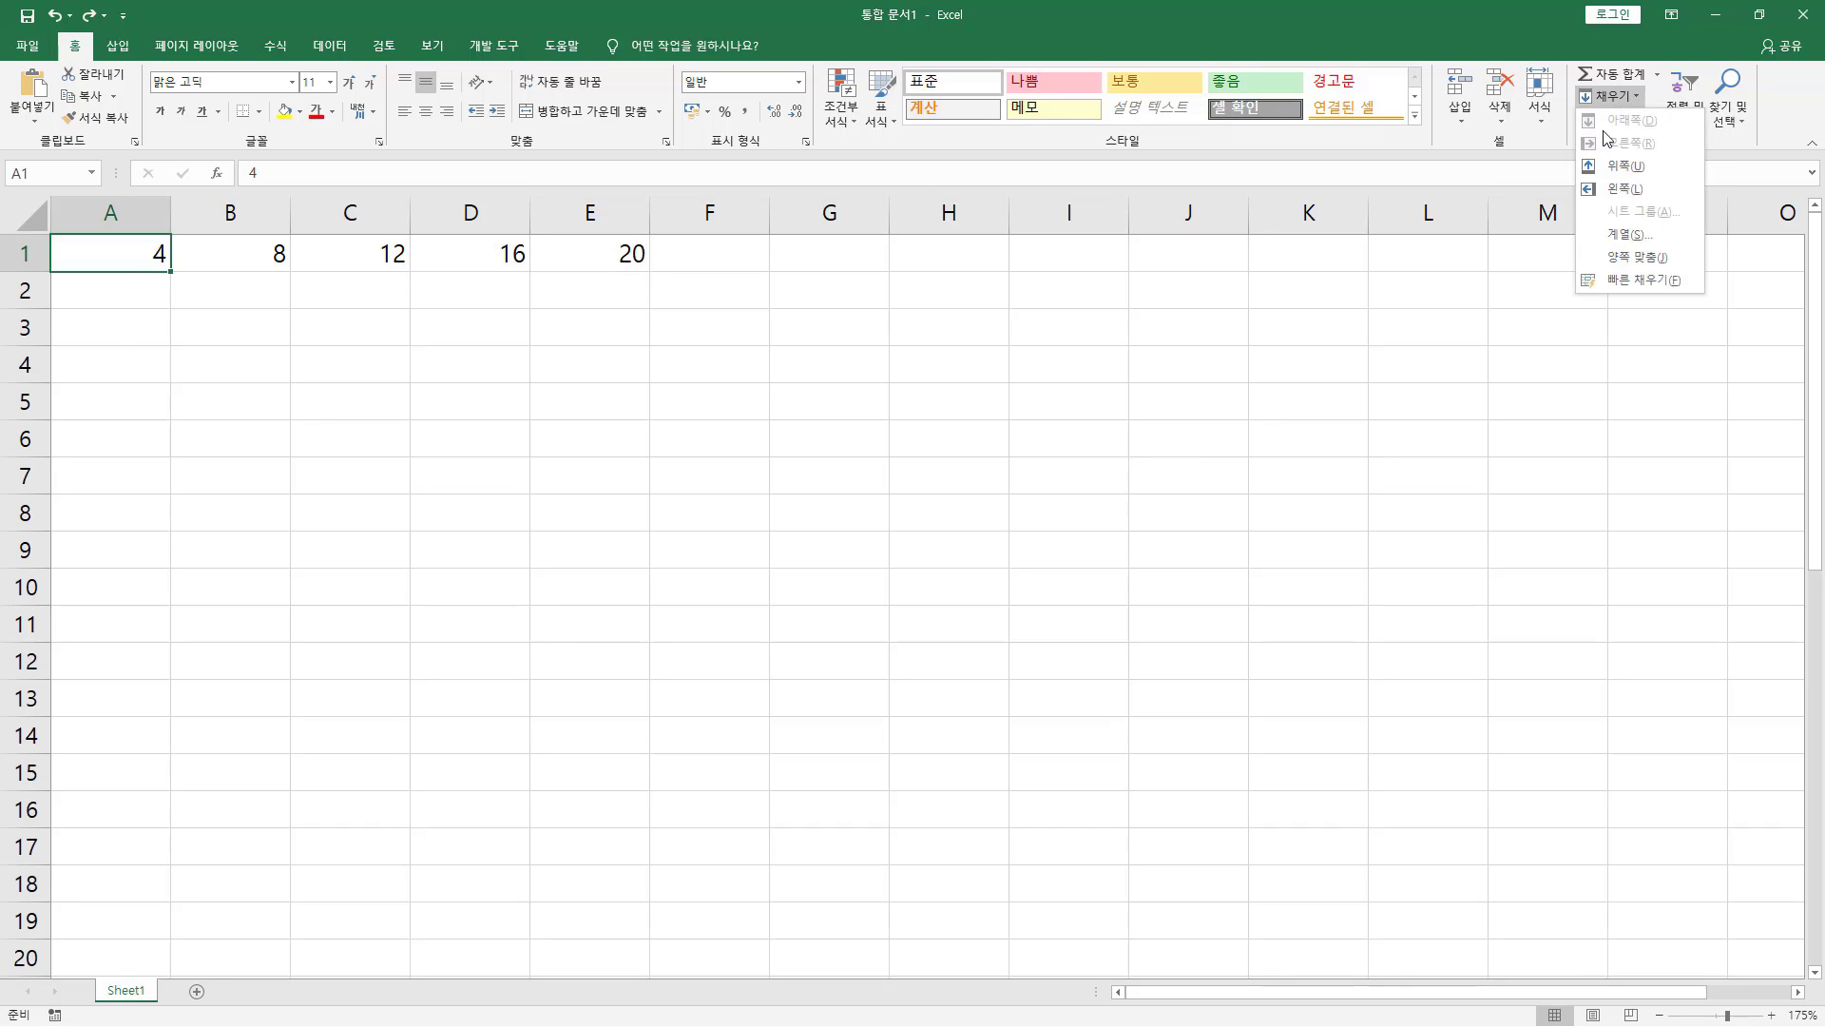
{"action": "left_click", "coordinate": [1629, 234]}
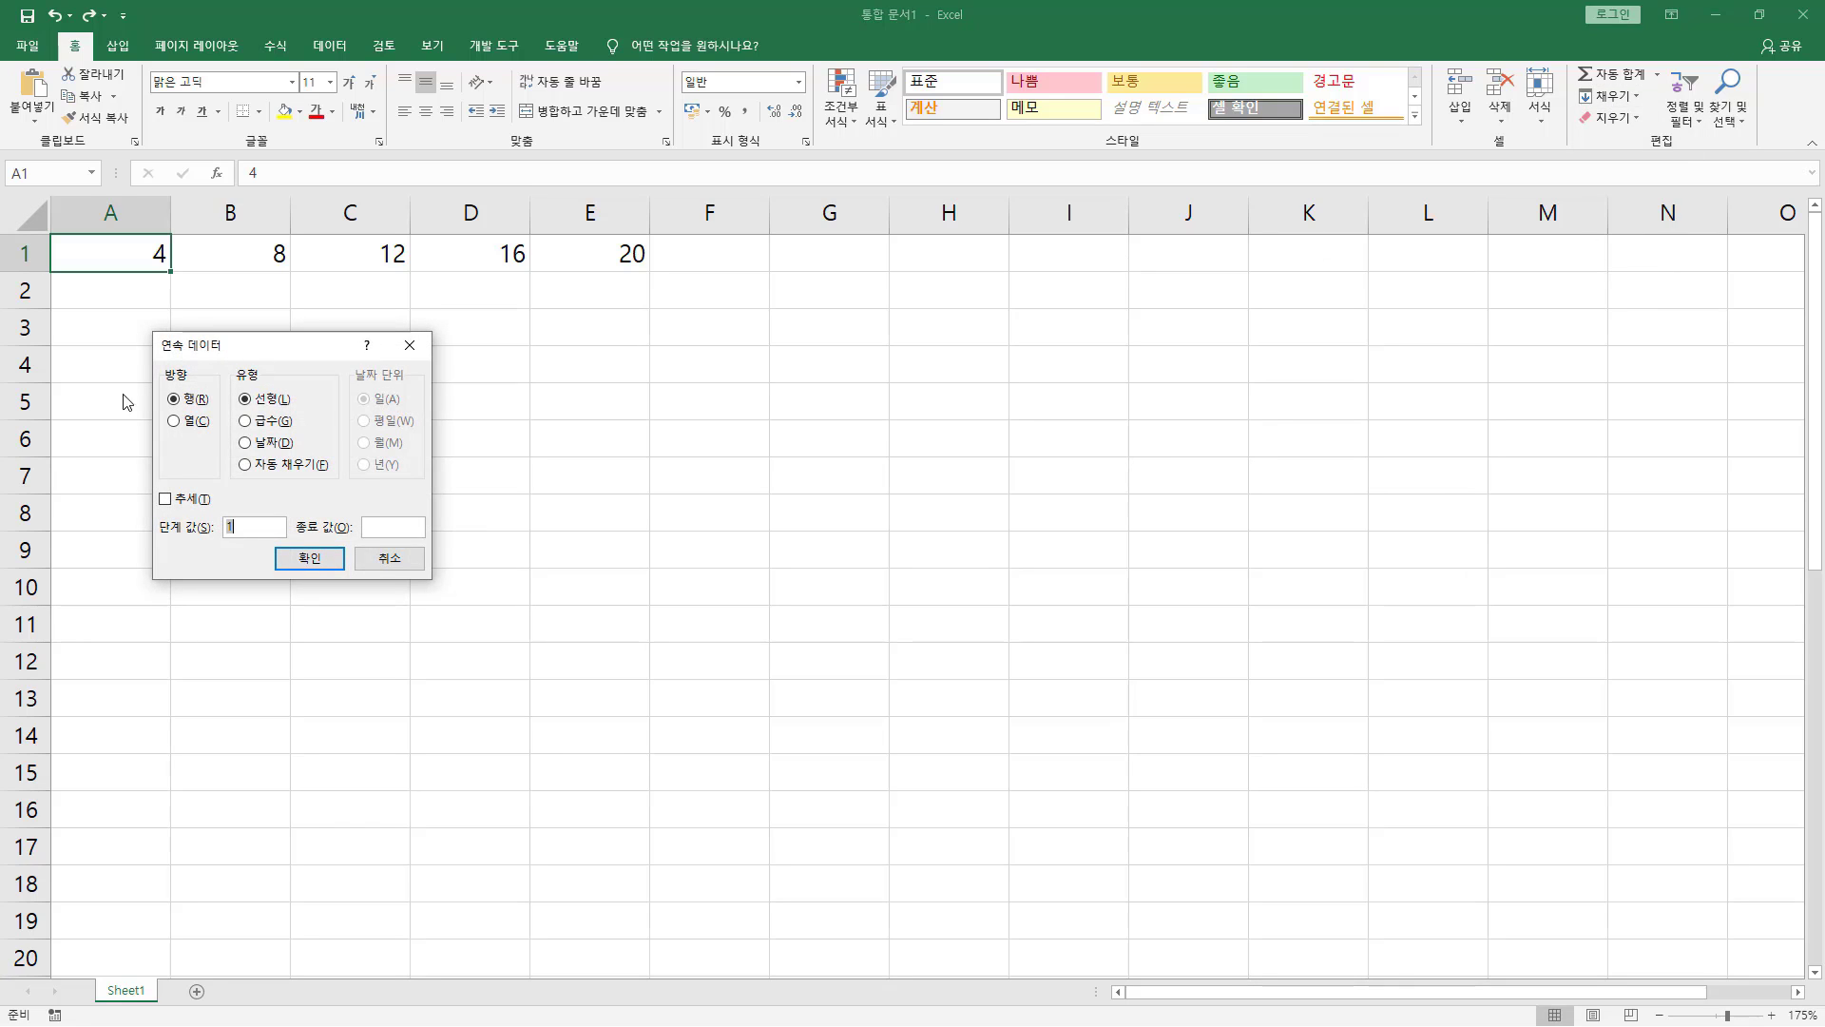
{"action": "left_click", "coordinate": [175, 422]}
{"action": "left_click", "coordinate": [247, 424]}
{"action": "left_click_drag", "start_coordinate": [249, 526], "coordinate": [207, 531]}
{"action": "type", "text": "4"}
{"action": "left_click", "coordinate": [310, 558]}
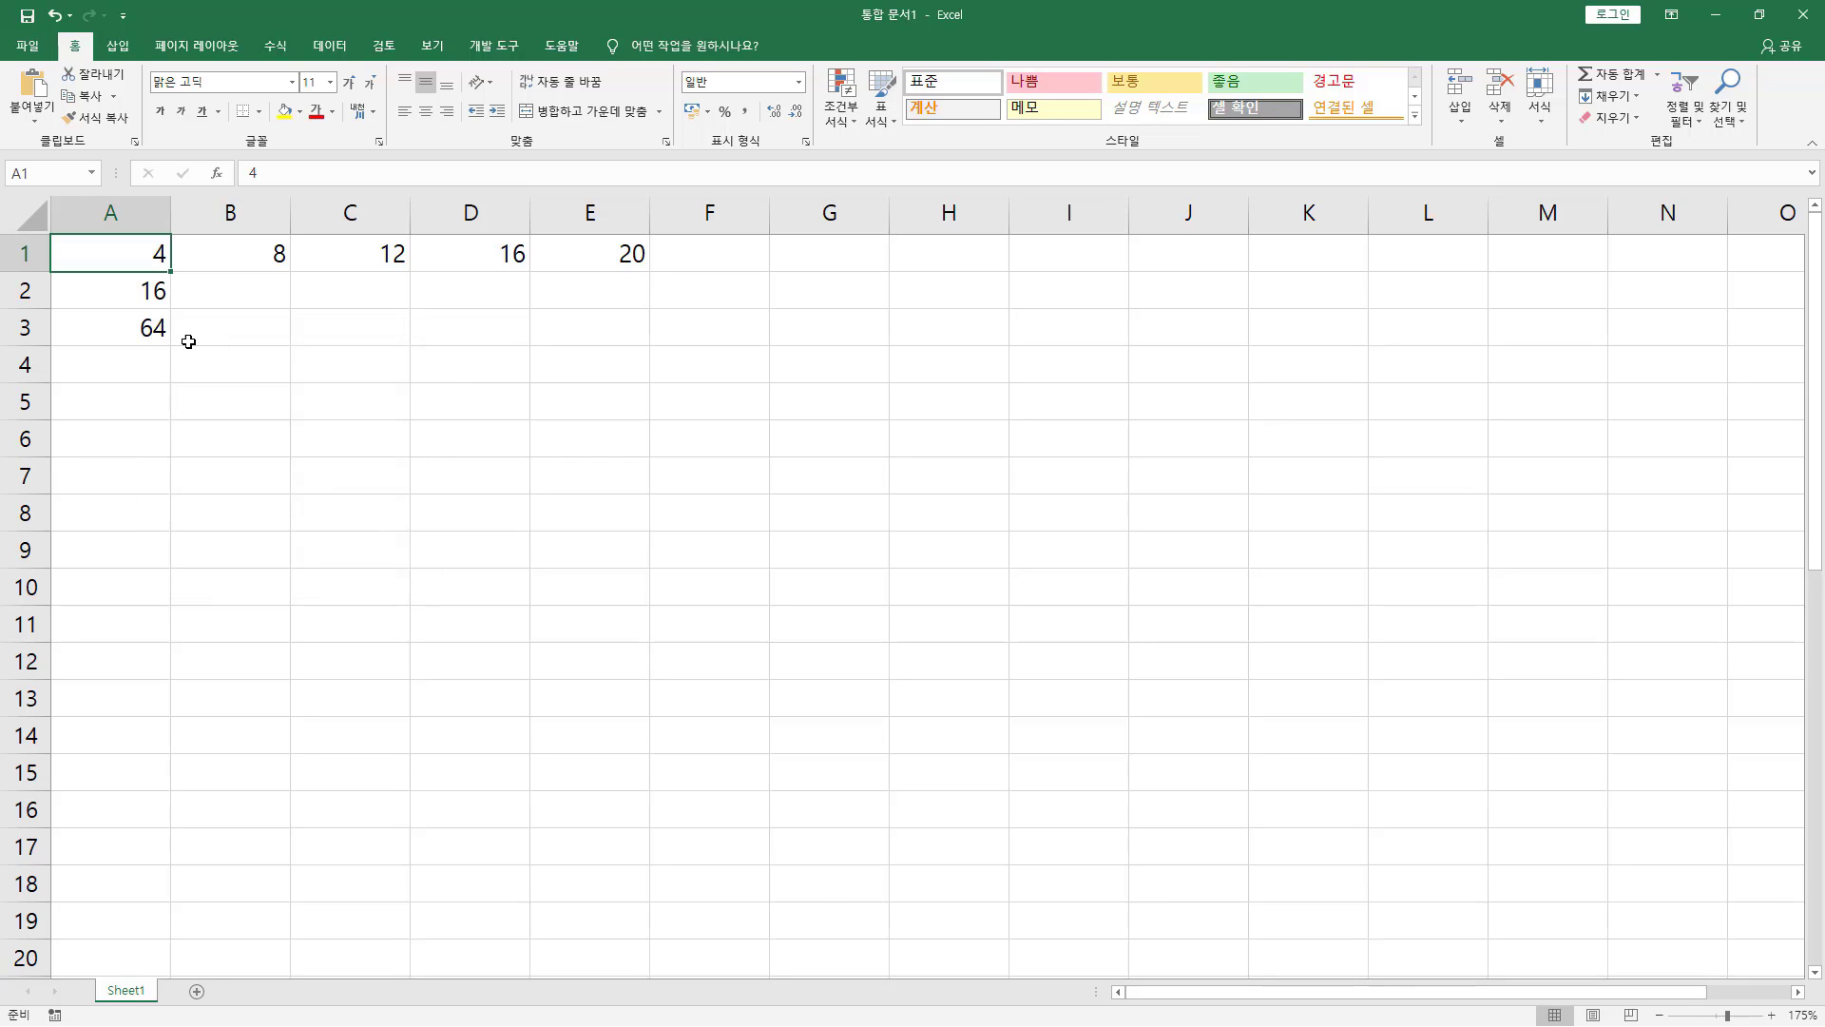
{"action": "key", "text": "ctrl+2"}
{"action": "mouse_move", "coordinate": [138, 239]}
{"action": "left_mouse_down"}
{"action": "mouse_move", "coordinate": [175, 269]}
{"action": "mouse_move", "coordinate": [174, 347]}
{"action": "left_mouse_up"}
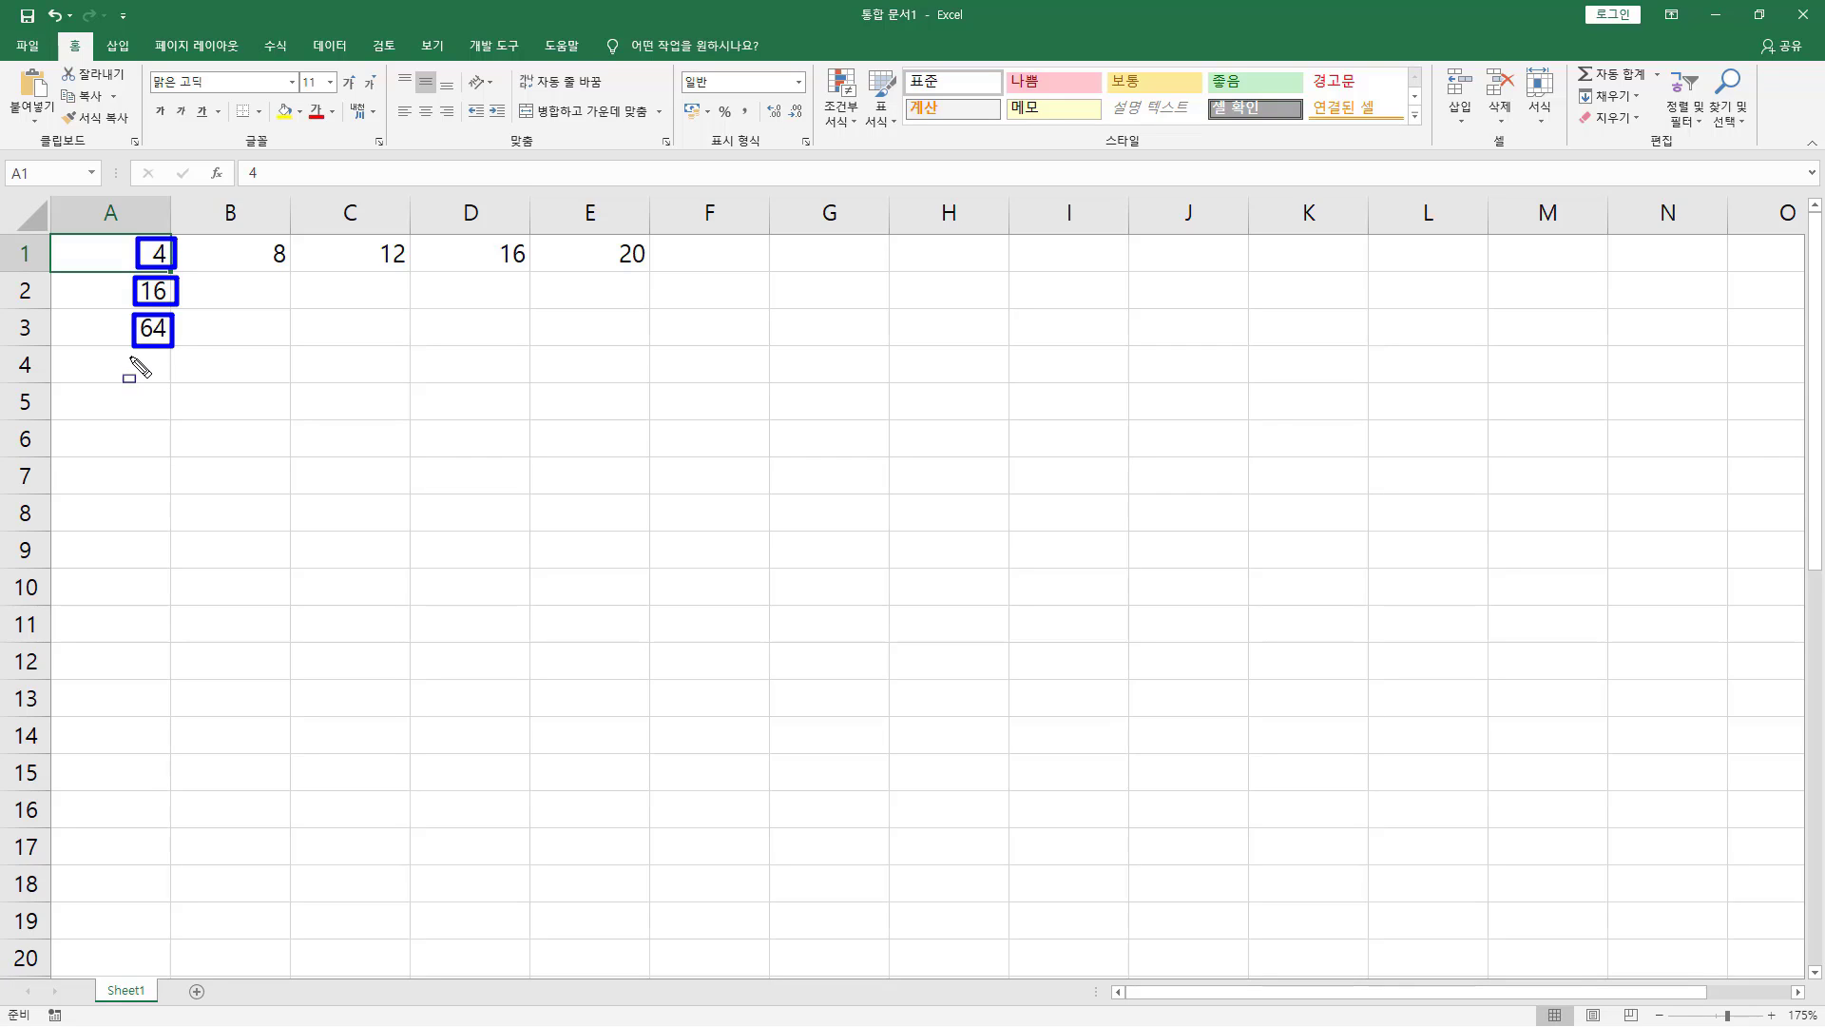
{"action": "key", "text": "Escape"}
Step: Enter the date 2030-01-01 in A5 as the start of a date series
{"action": "left_click", "coordinate": [155, 395]}
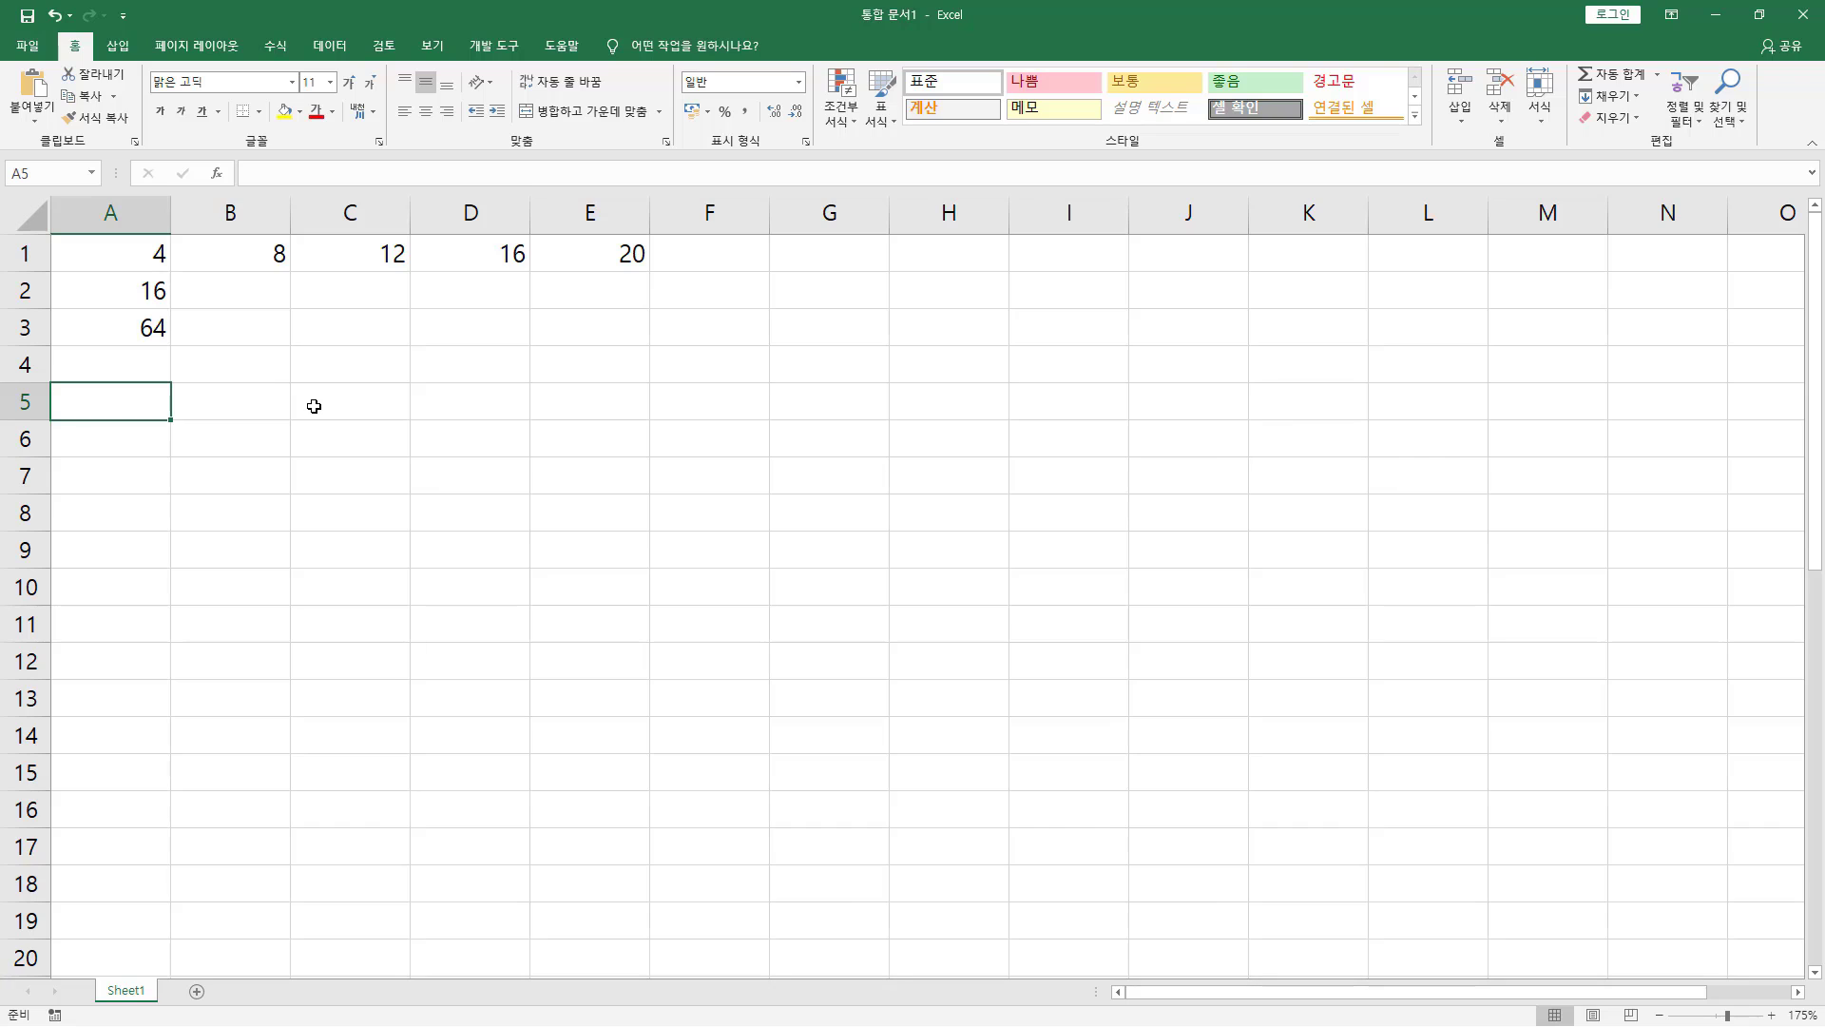
{"action": "type", "text": "20"}
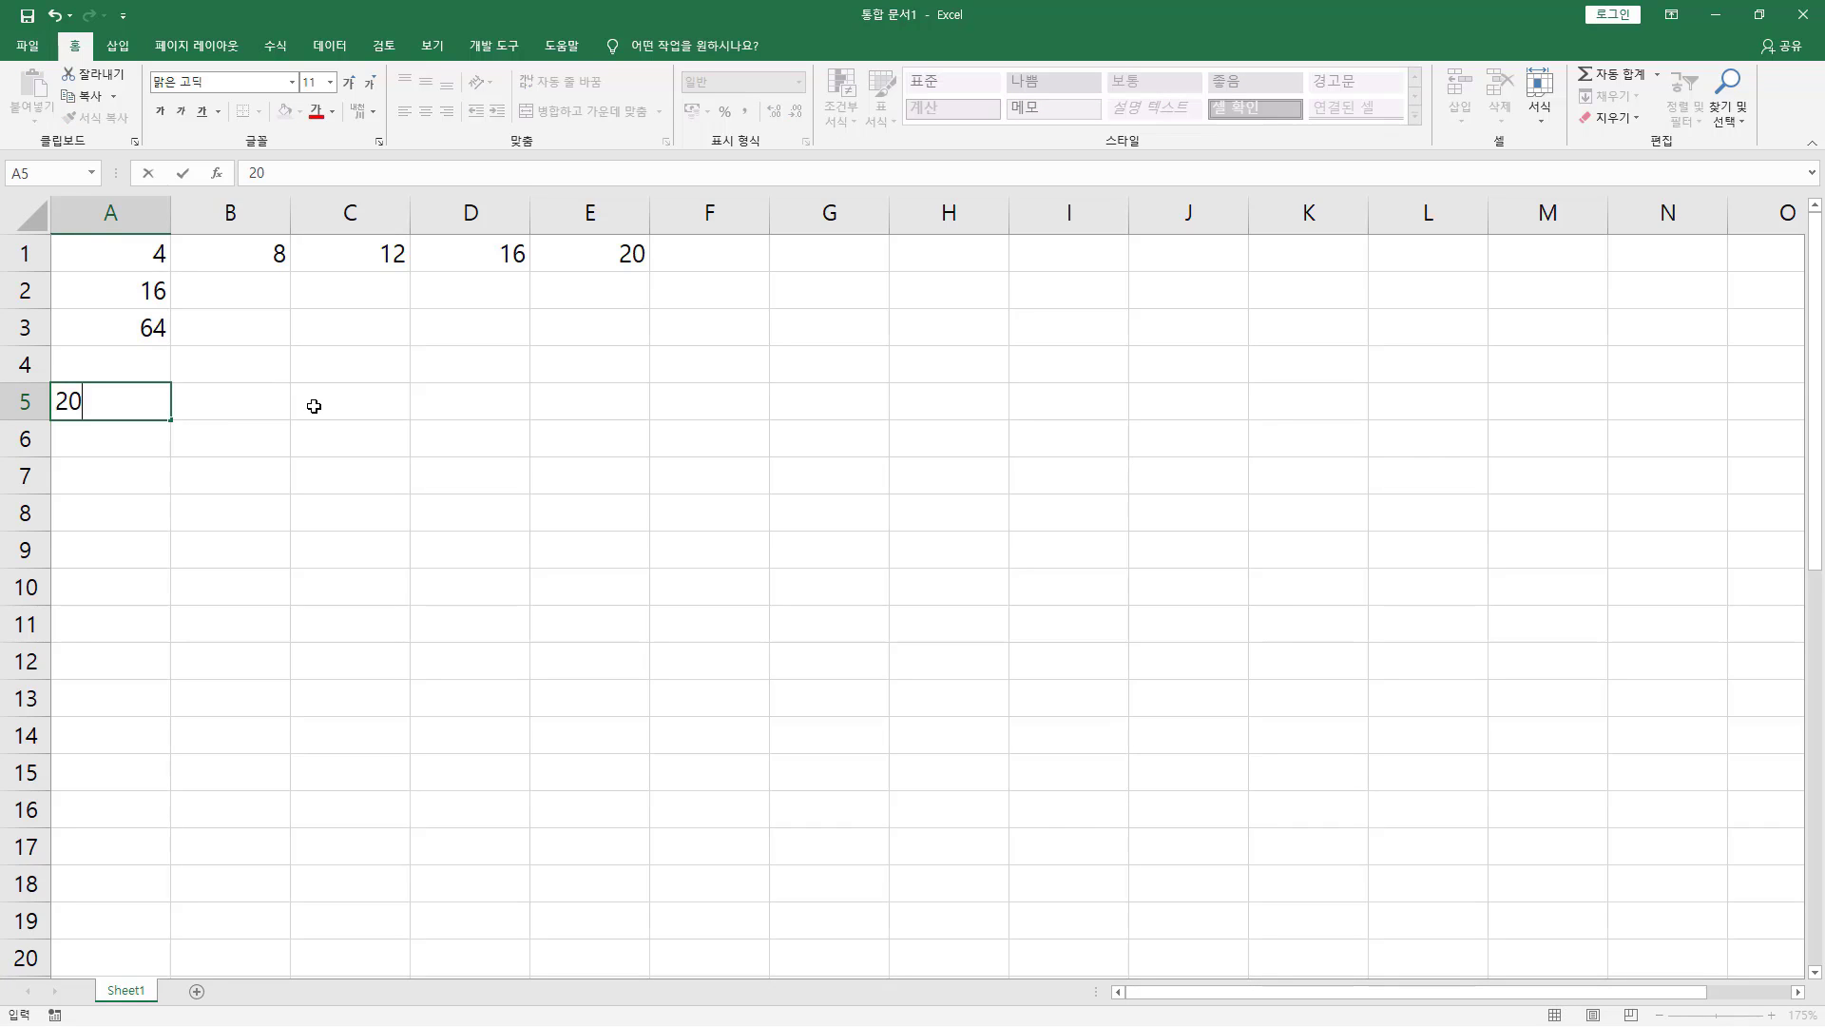
{"action": "type", "text": "30-01-01"}
{"action": "key", "text": "Return"}
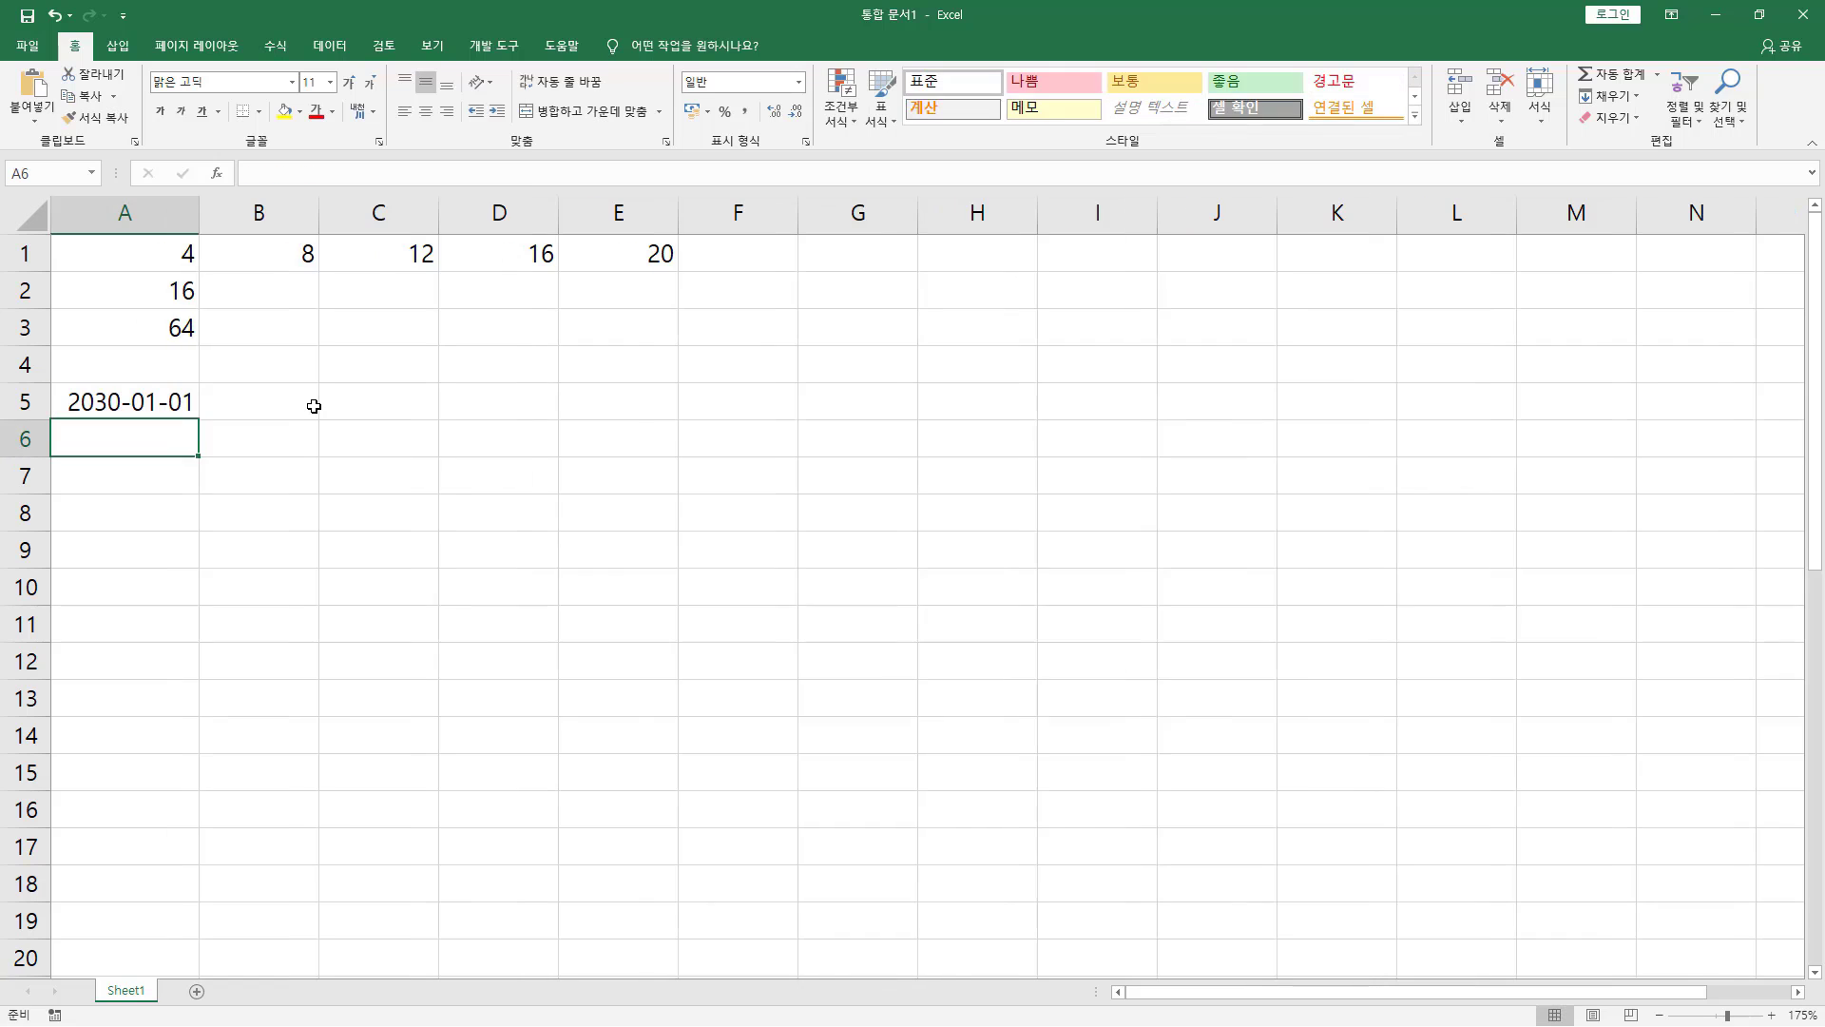
Step: Fill a date series along row 5 from A5 by day, with step value 1 and stop value 2030-01-10
{"action": "left_click", "coordinate": [175, 404]}
{"action": "left_click", "coordinate": [1609, 96]}
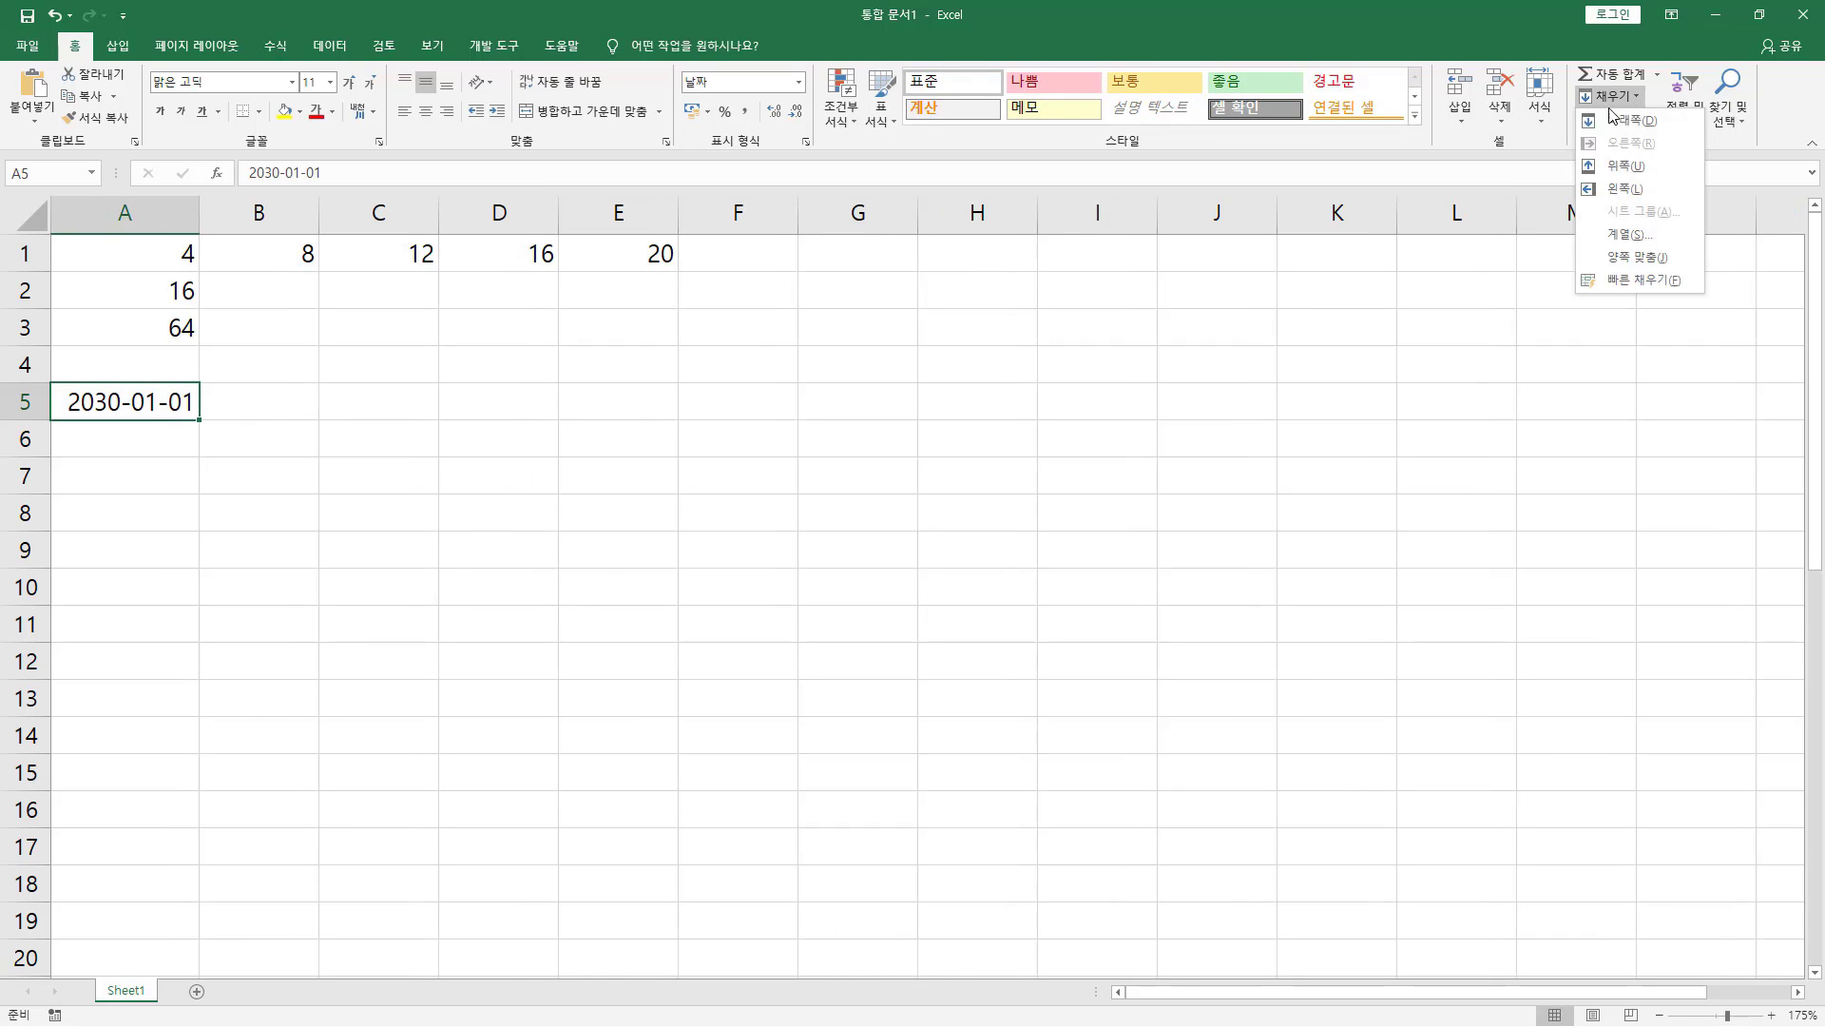
{"action": "left_click", "coordinate": [1632, 235]}
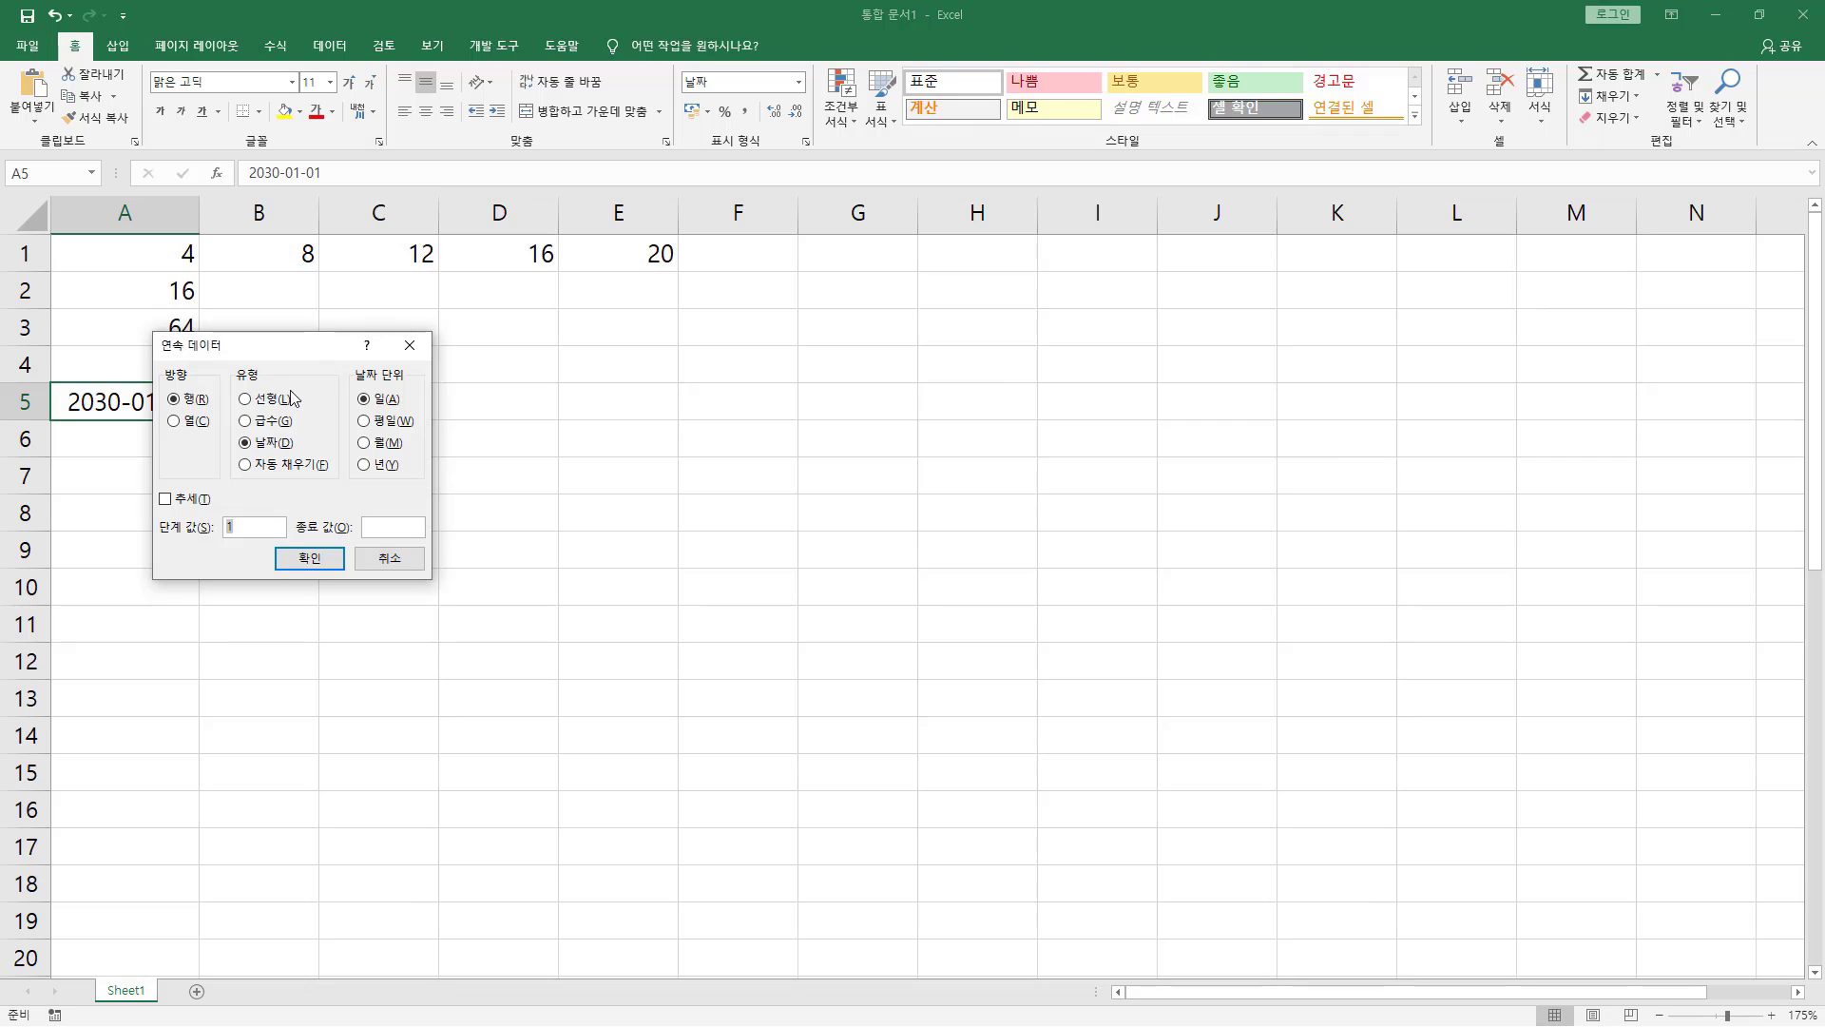
{"action": "left_click", "coordinate": [274, 445]}
{"action": "left_click_drag", "start_coordinate": [280, 347], "coordinate": [268, 439]}
{"action": "left_click_drag", "start_coordinate": [340, 498], "coordinate": [394, 499]}
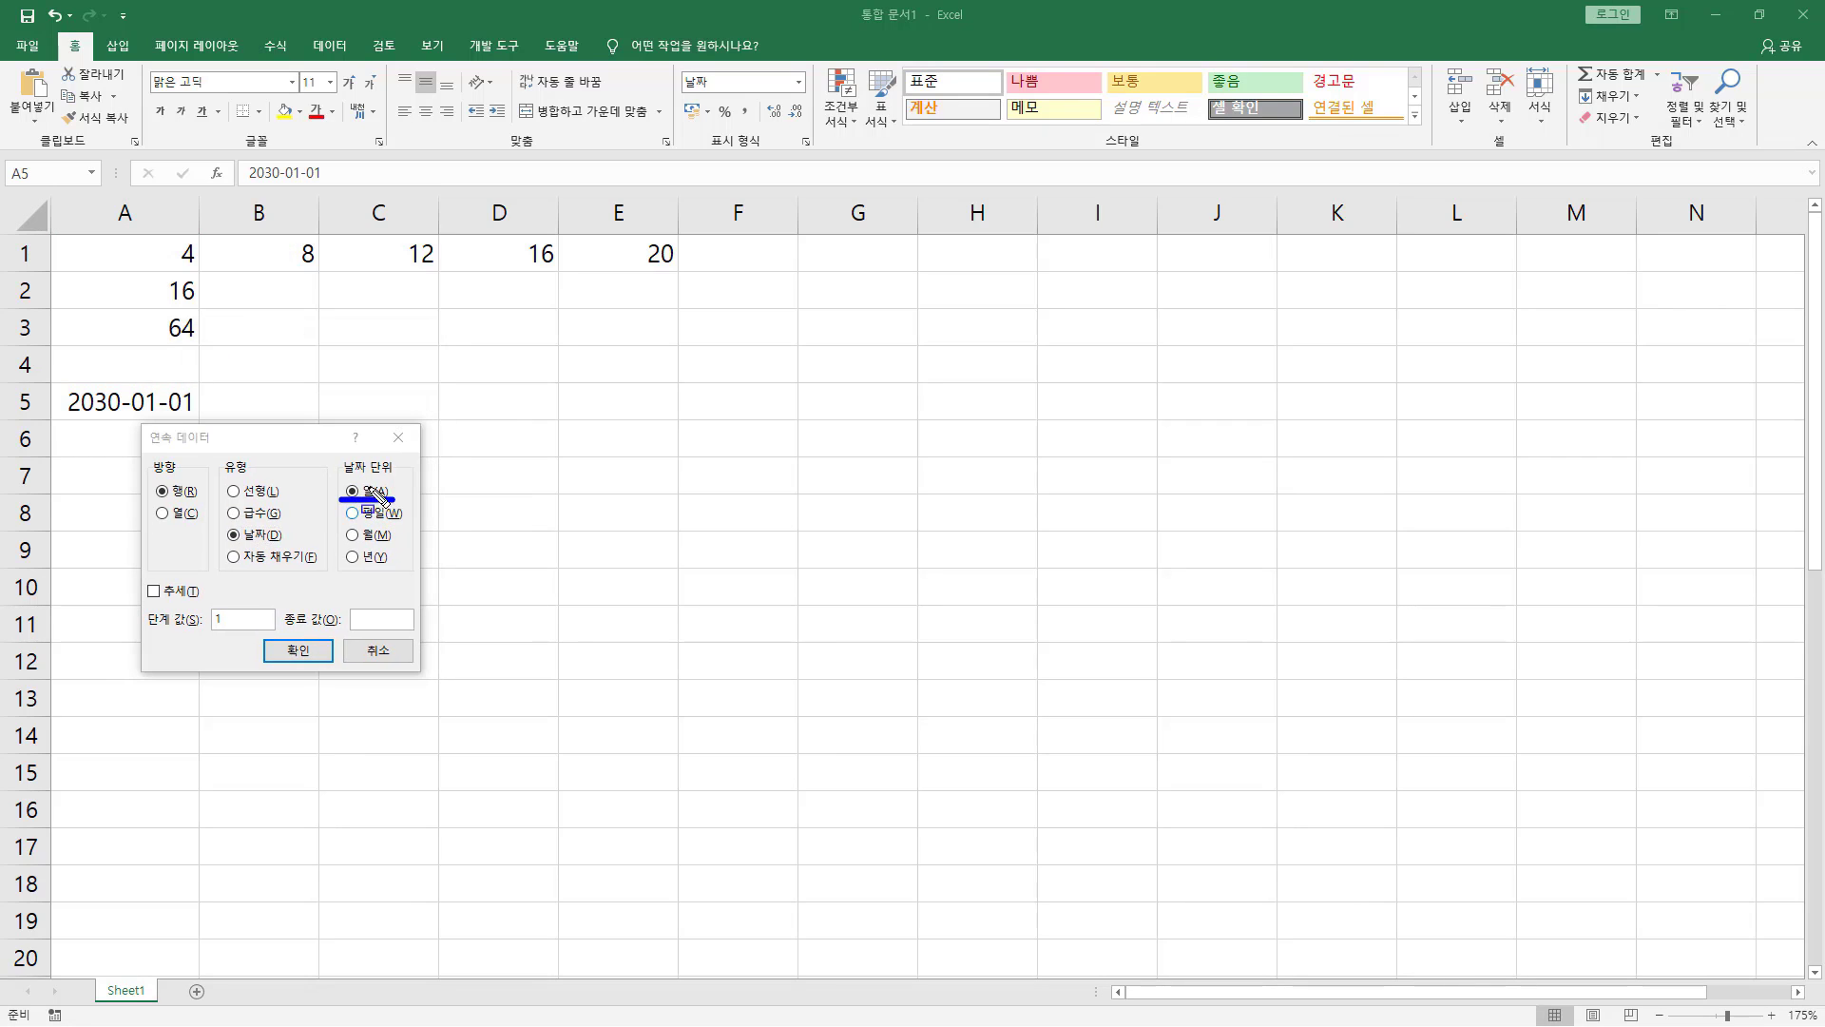
{"action": "left_click", "coordinate": [397, 619]}
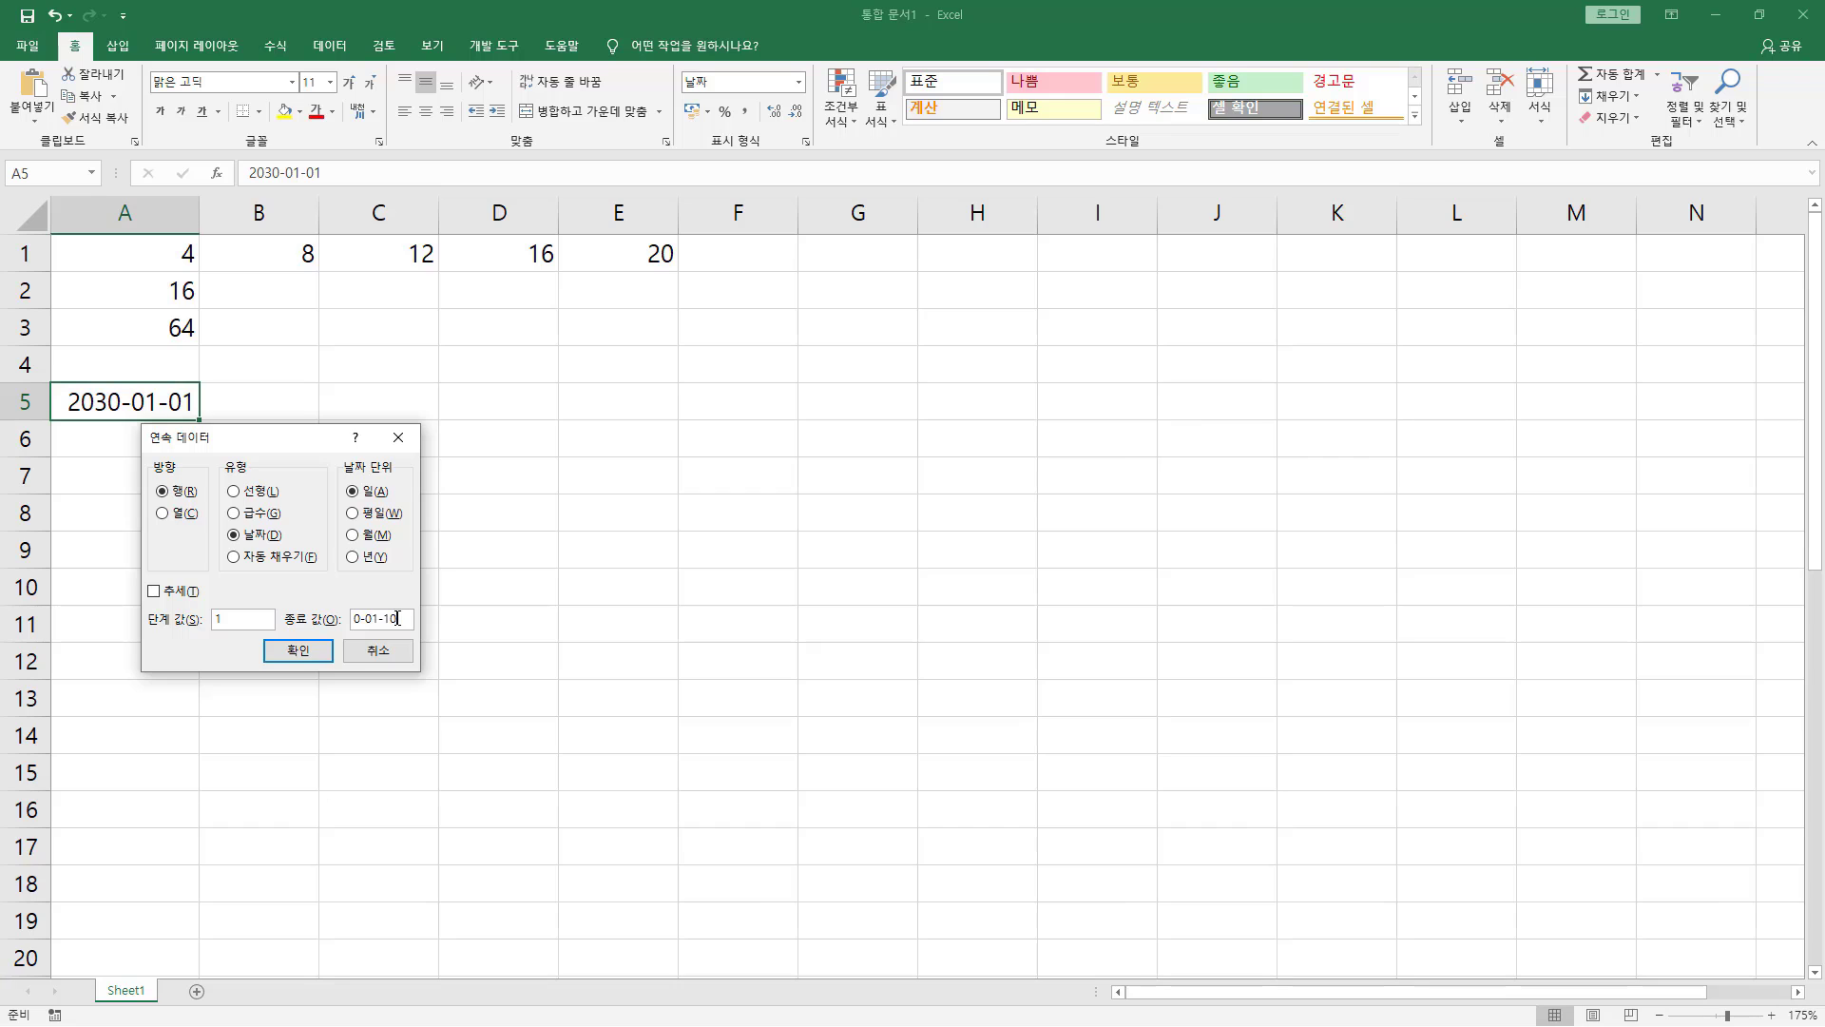
{"action": "left_click", "coordinate": [299, 649]}
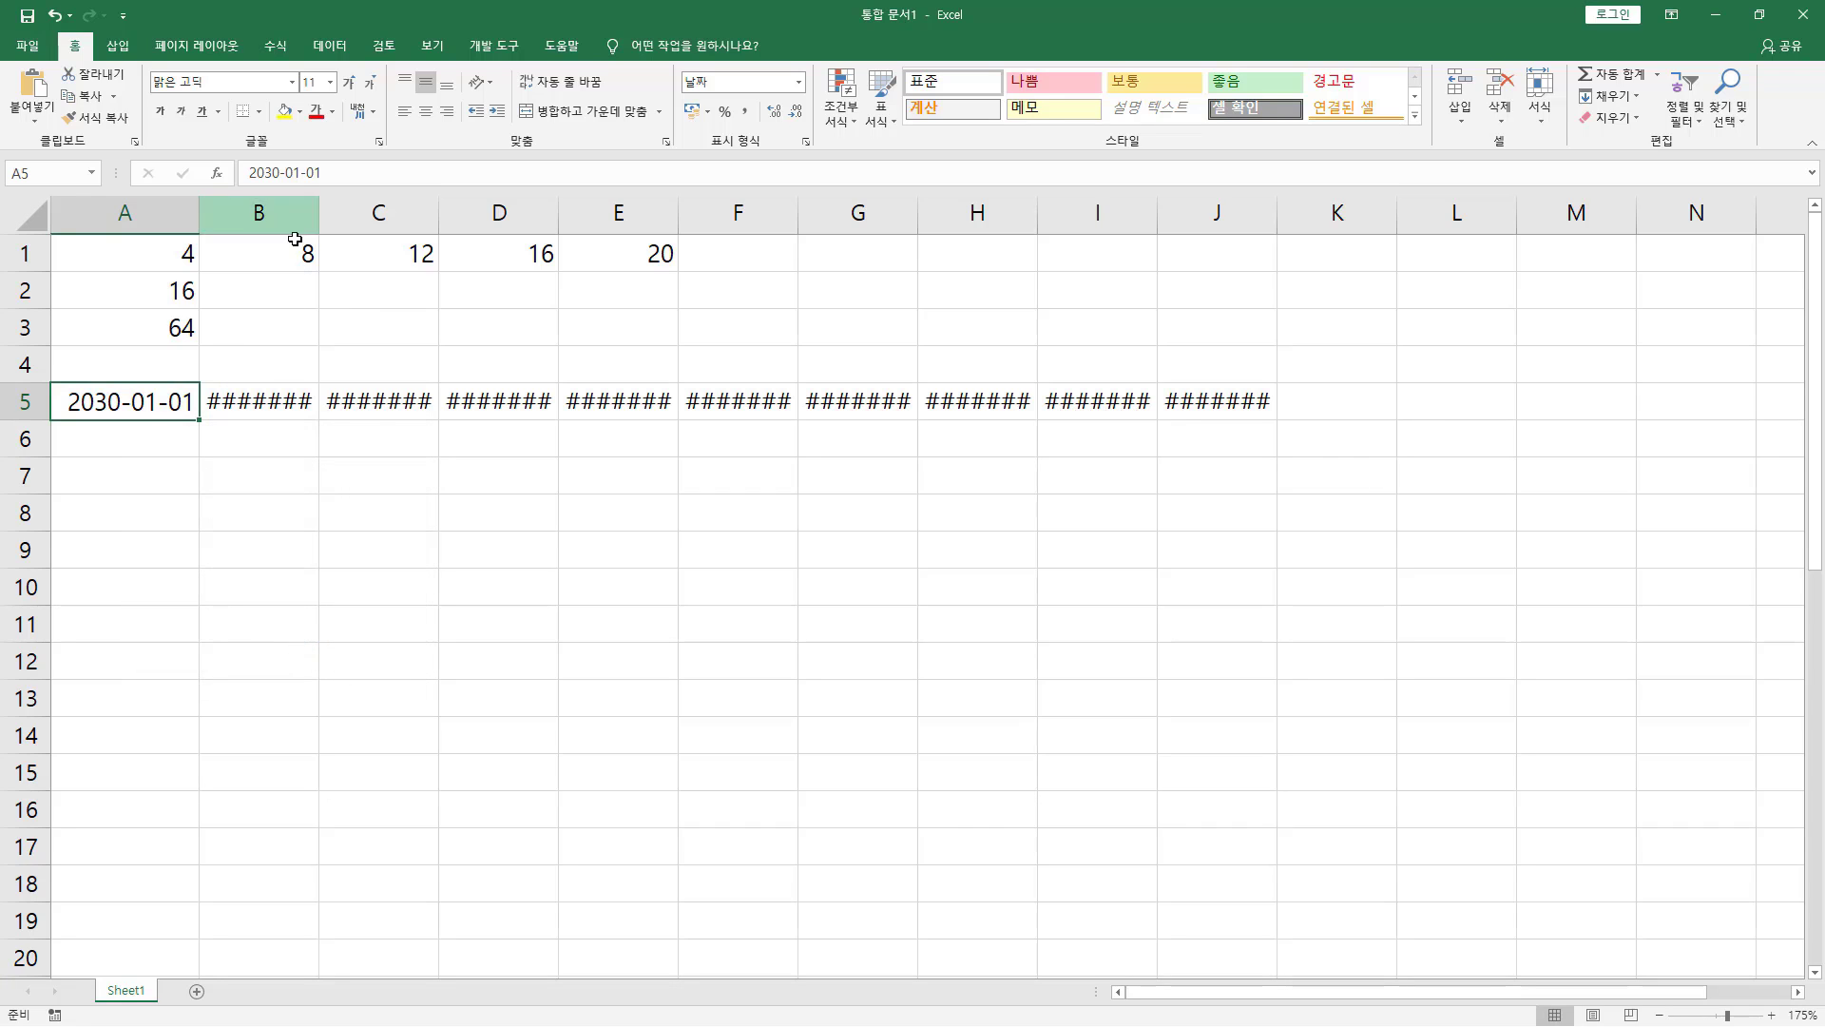
Step: Widen columns B through J until the dates in row 5 fit in their cells
{"action": "left_click_drag", "start_coordinate": [257, 400], "coordinate": [1248, 402]}
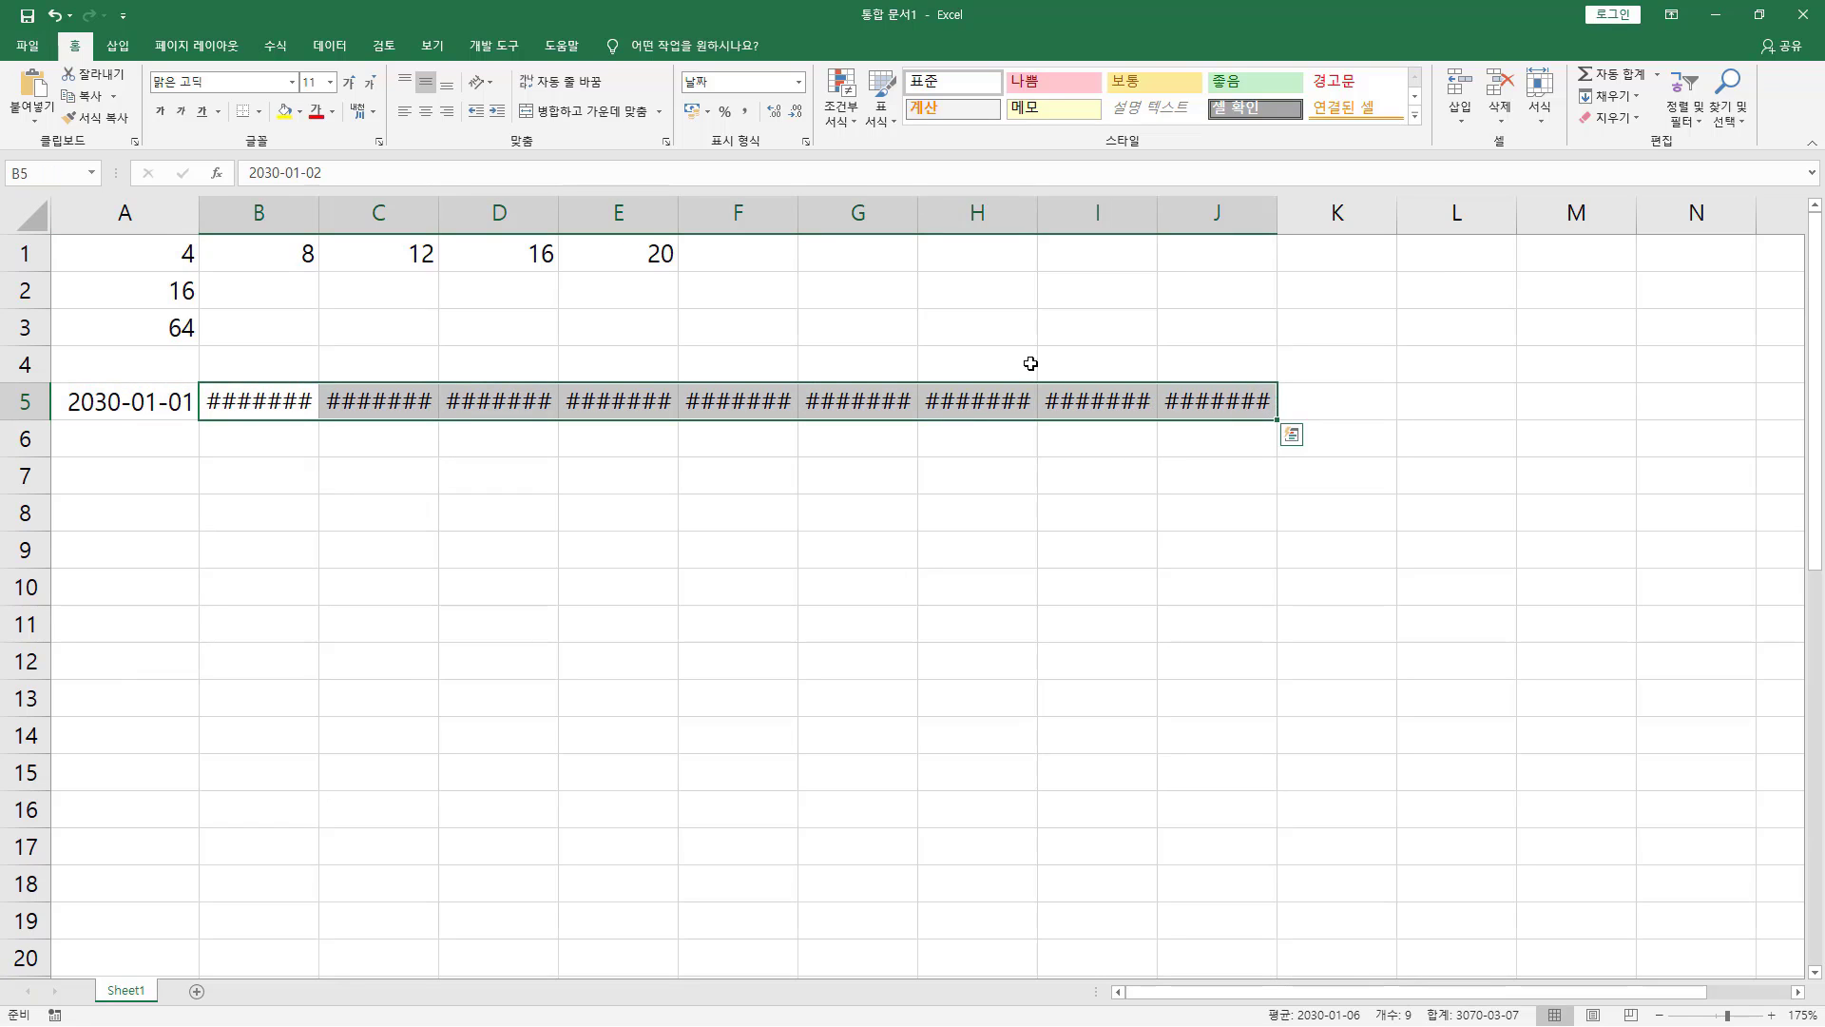
{"action": "left_click_drag", "start_coordinate": [318, 211], "coordinate": [334, 211]}
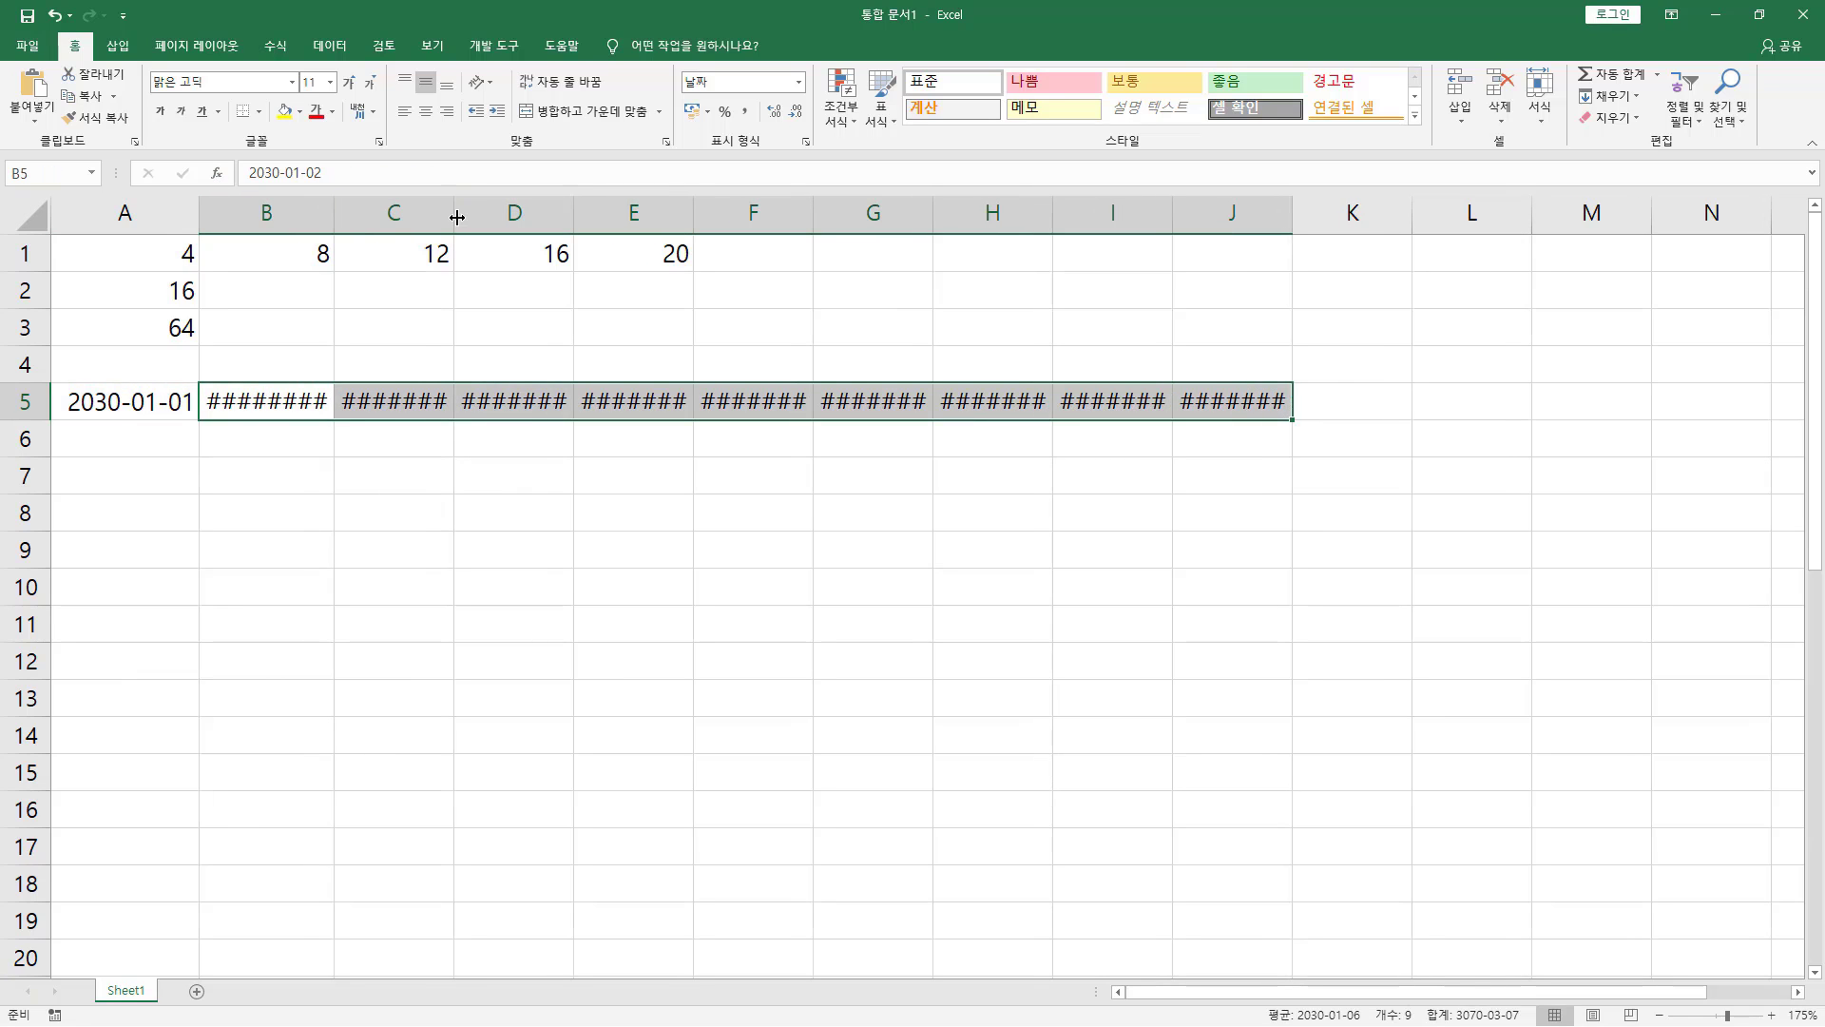
{"action": "left_click_drag", "start_coordinate": [457, 216], "coordinate": [499, 215]}
{"action": "left_click_drag", "start_coordinate": [618, 213], "coordinate": [656, 213]}
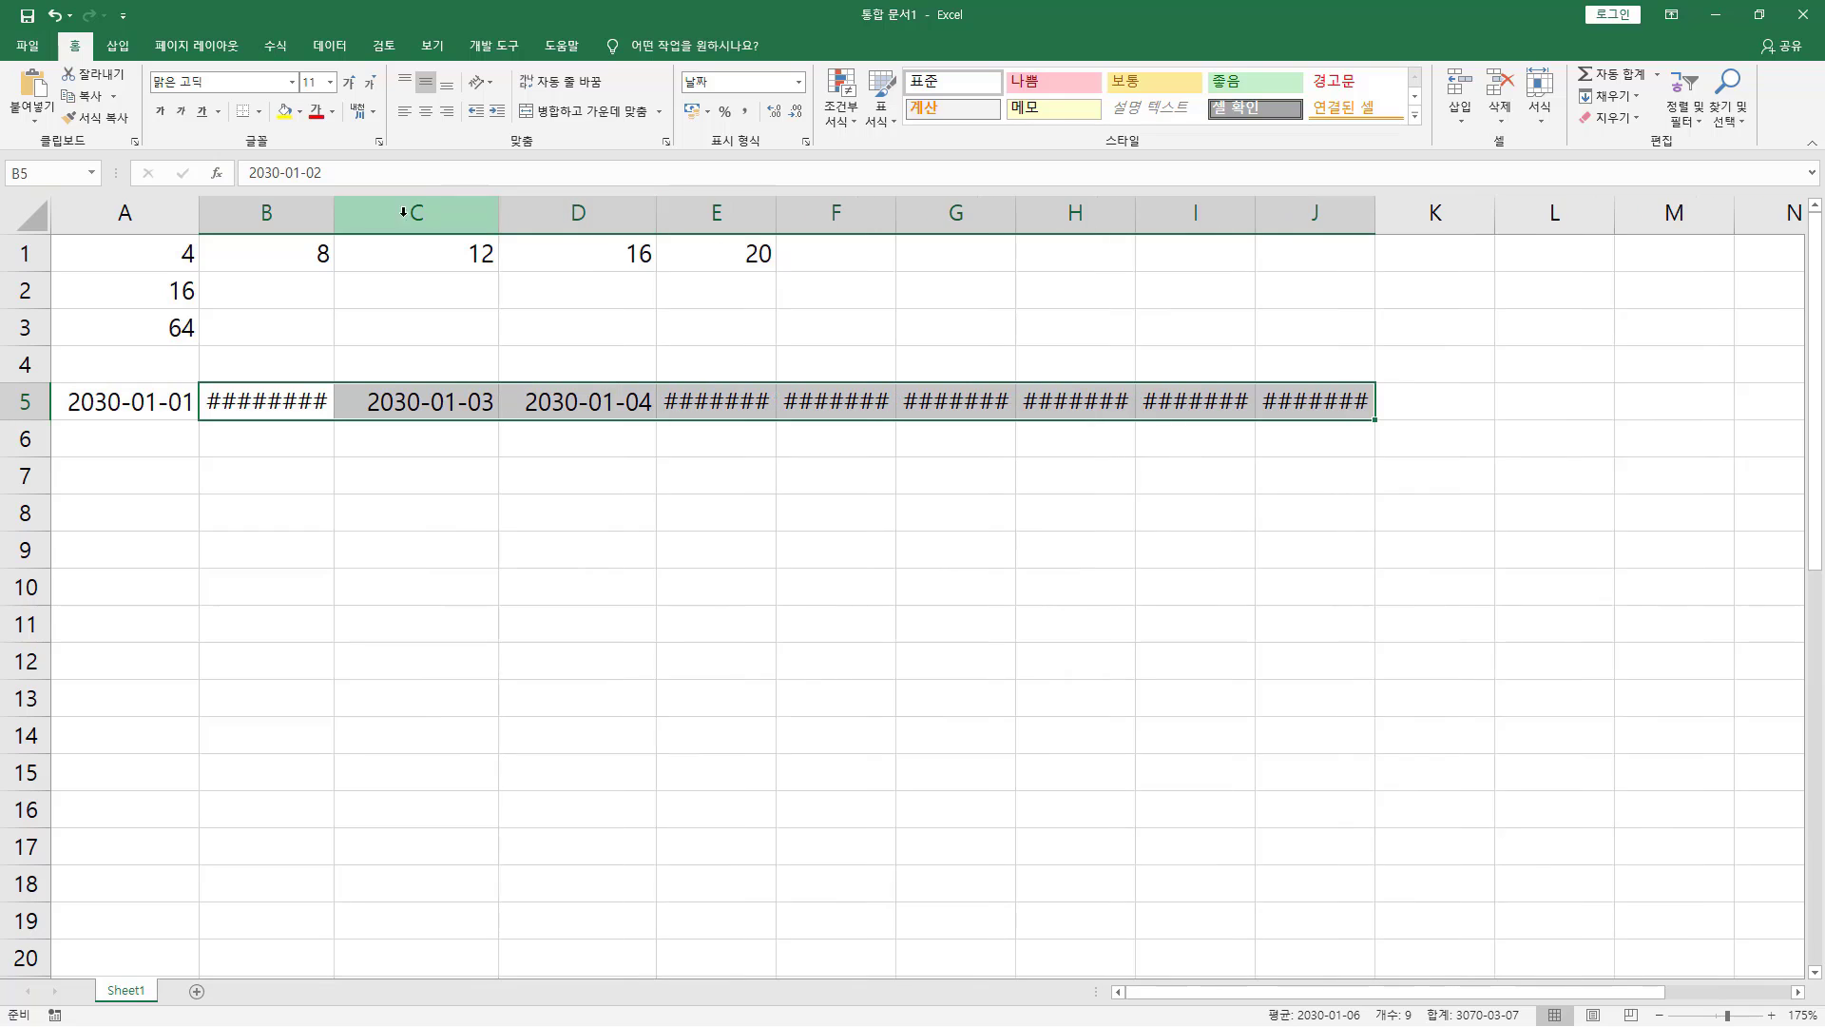
{"action": "left_click_drag", "start_coordinate": [334, 212], "coordinate": [356, 212]}
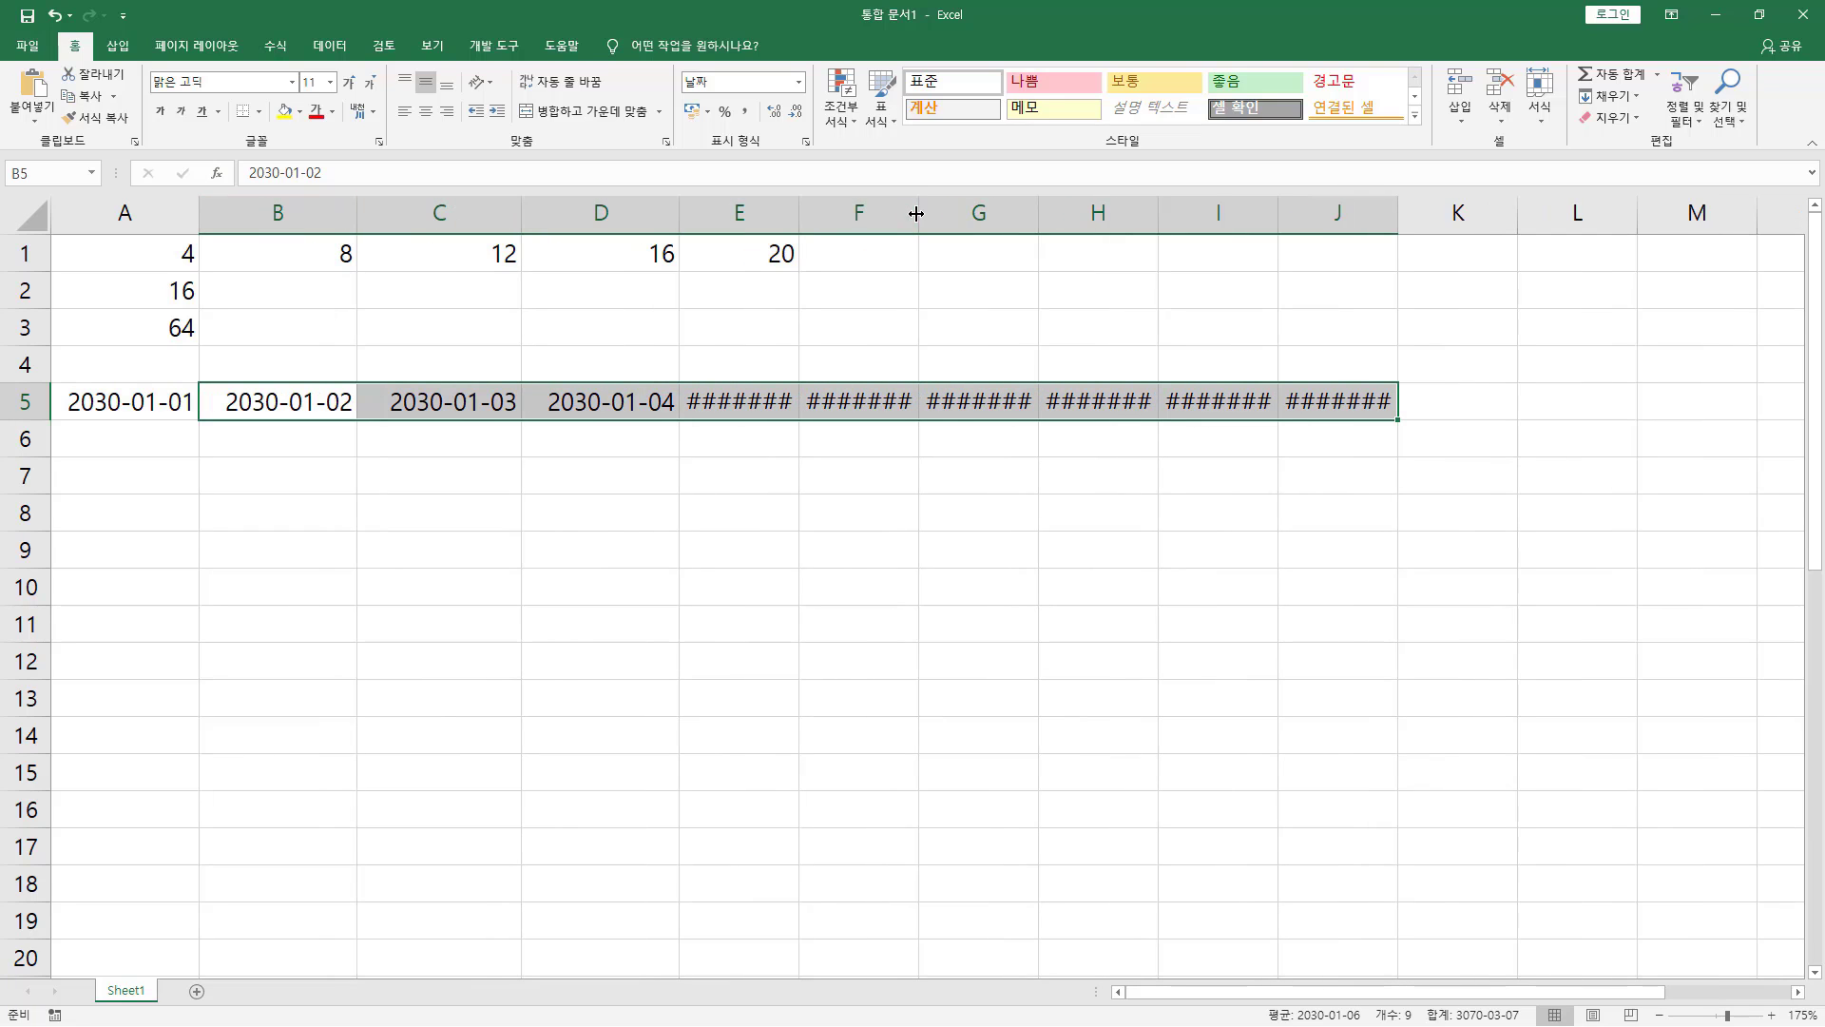
{"action": "left_click_drag", "start_coordinate": [916, 213], "coordinate": [955, 212]}
{"action": "left_click_drag", "start_coordinate": [802, 211], "coordinate": [831, 212]}
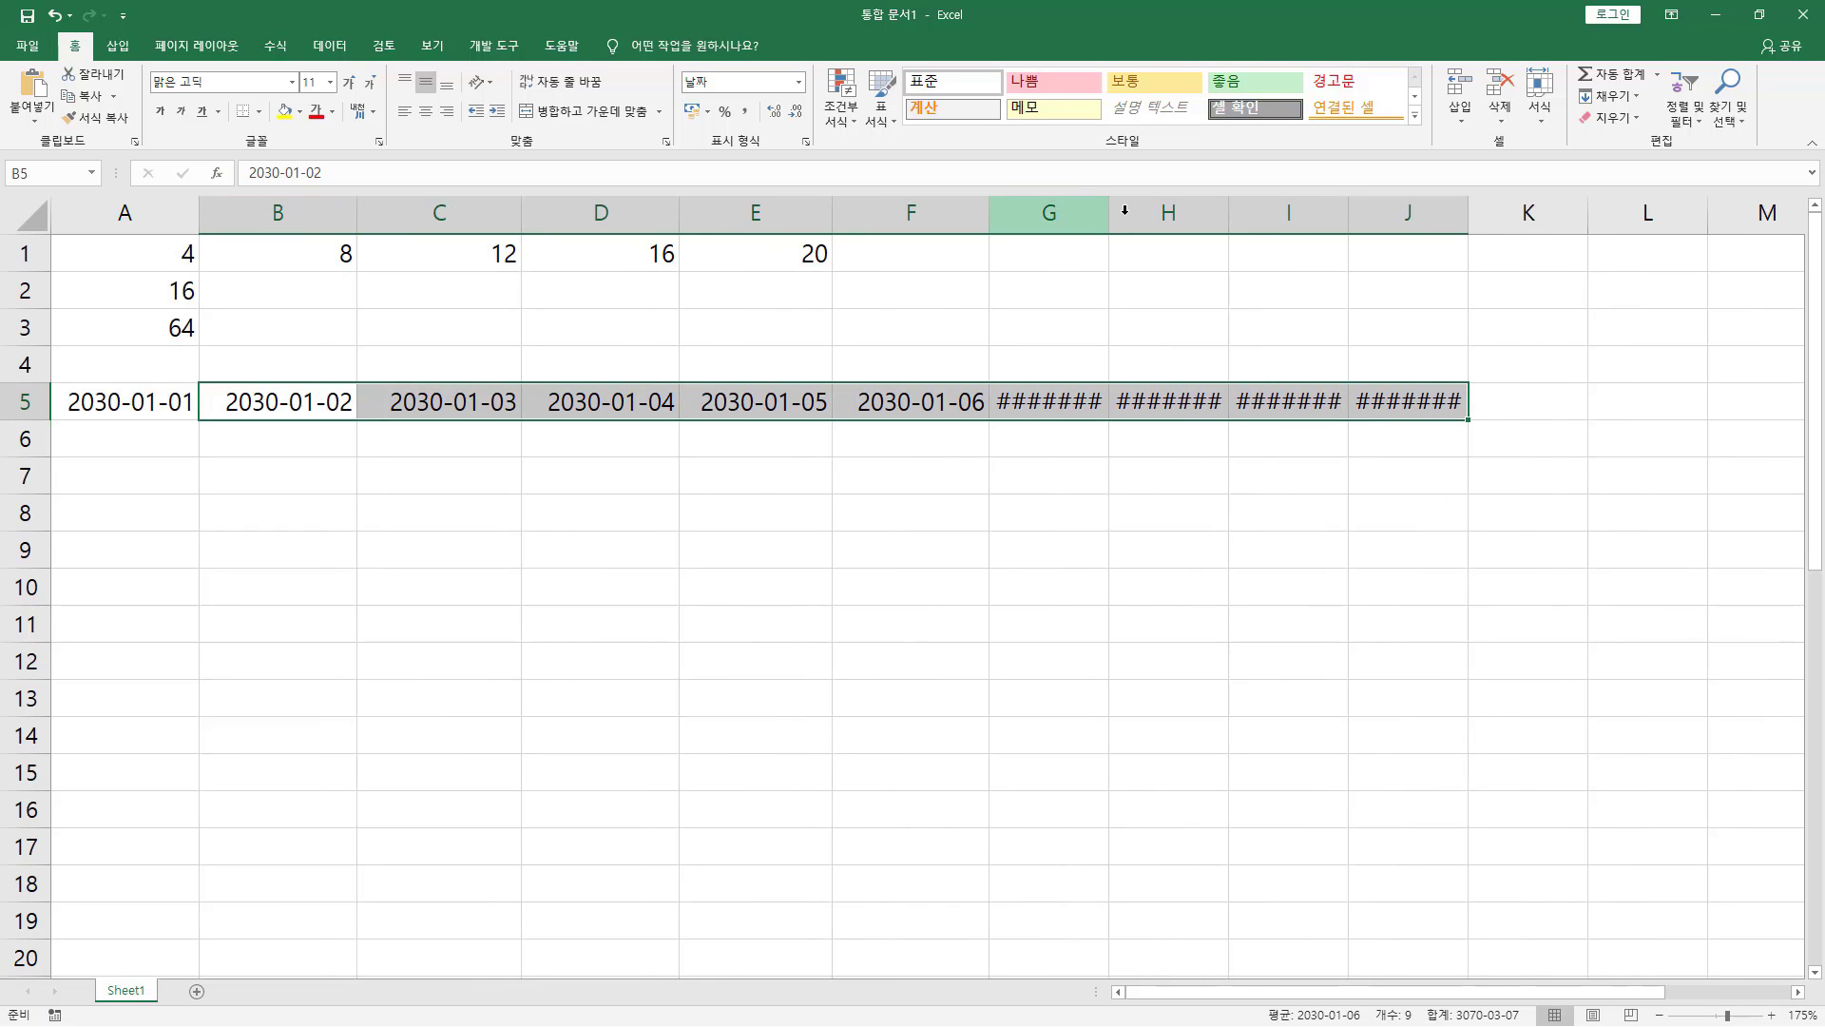
{"action": "left_click_drag", "start_coordinate": [1108, 212], "coordinate": [1153, 212]}
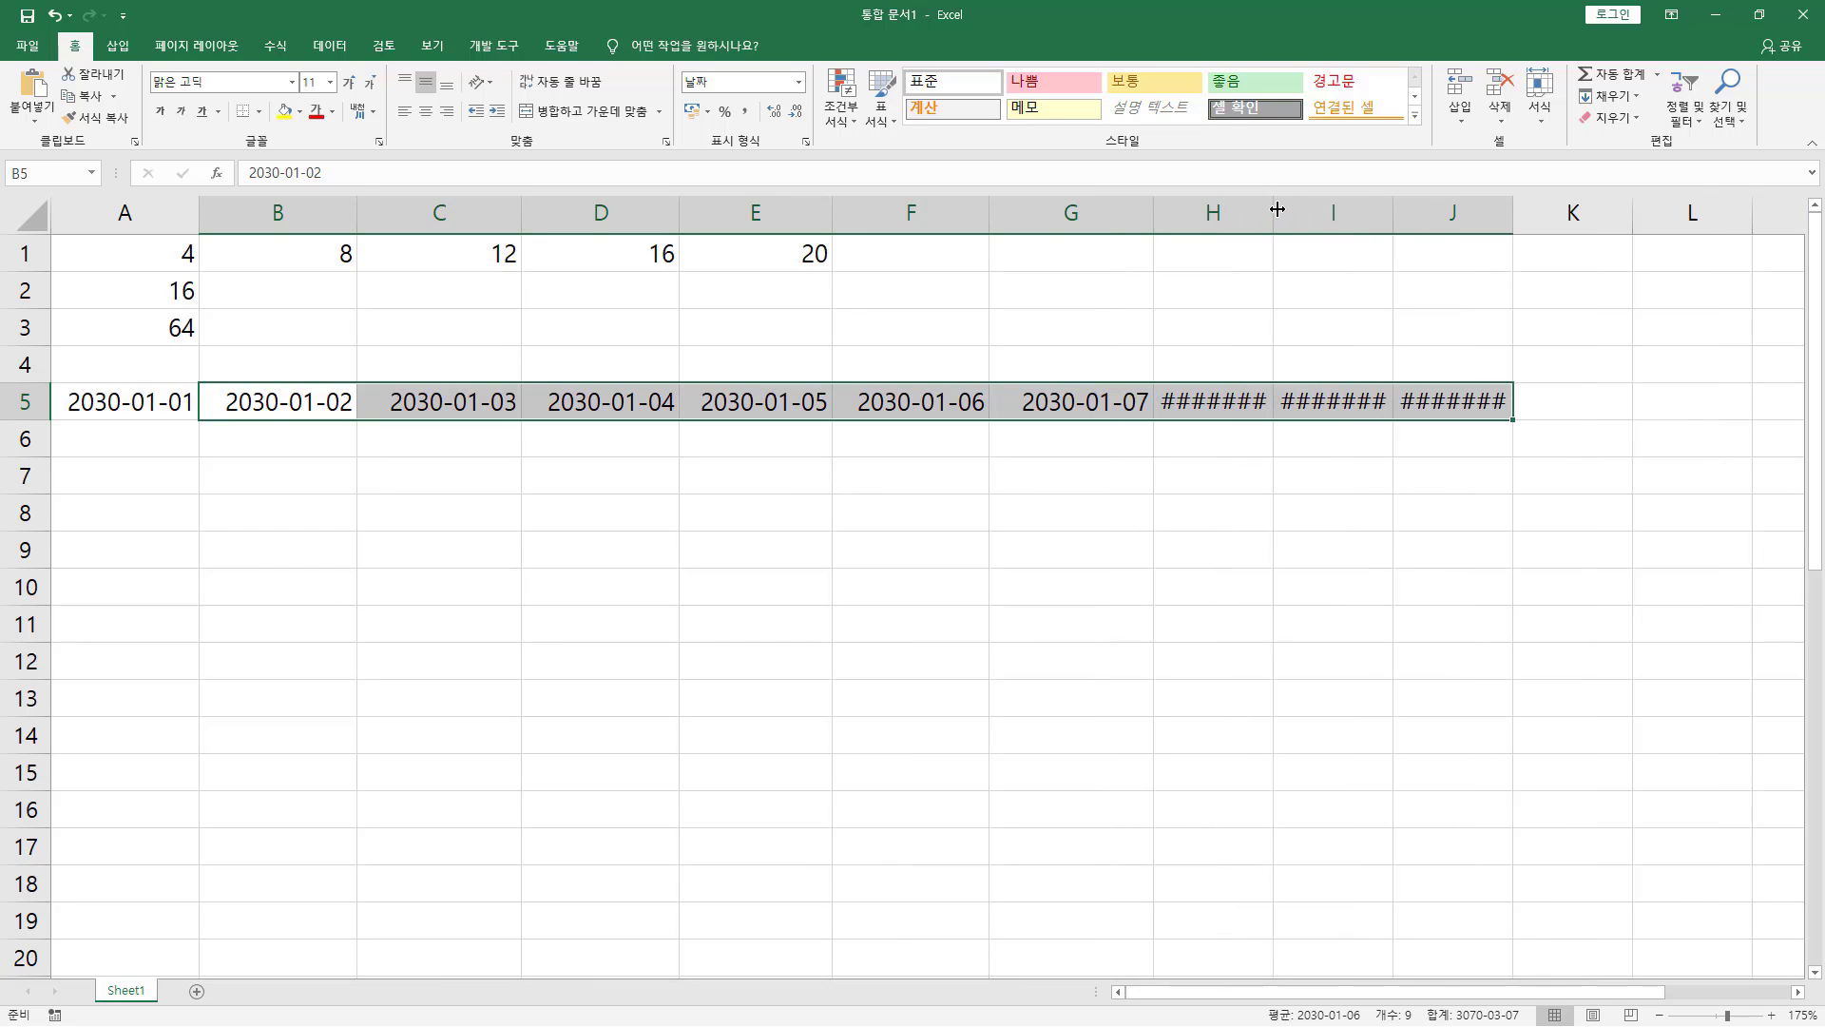
{"action": "left_click_drag", "start_coordinate": [1277, 209], "coordinate": [1317, 211]}
{"action": "left_click_drag", "start_coordinate": [1438, 212], "coordinate": [1494, 212]}
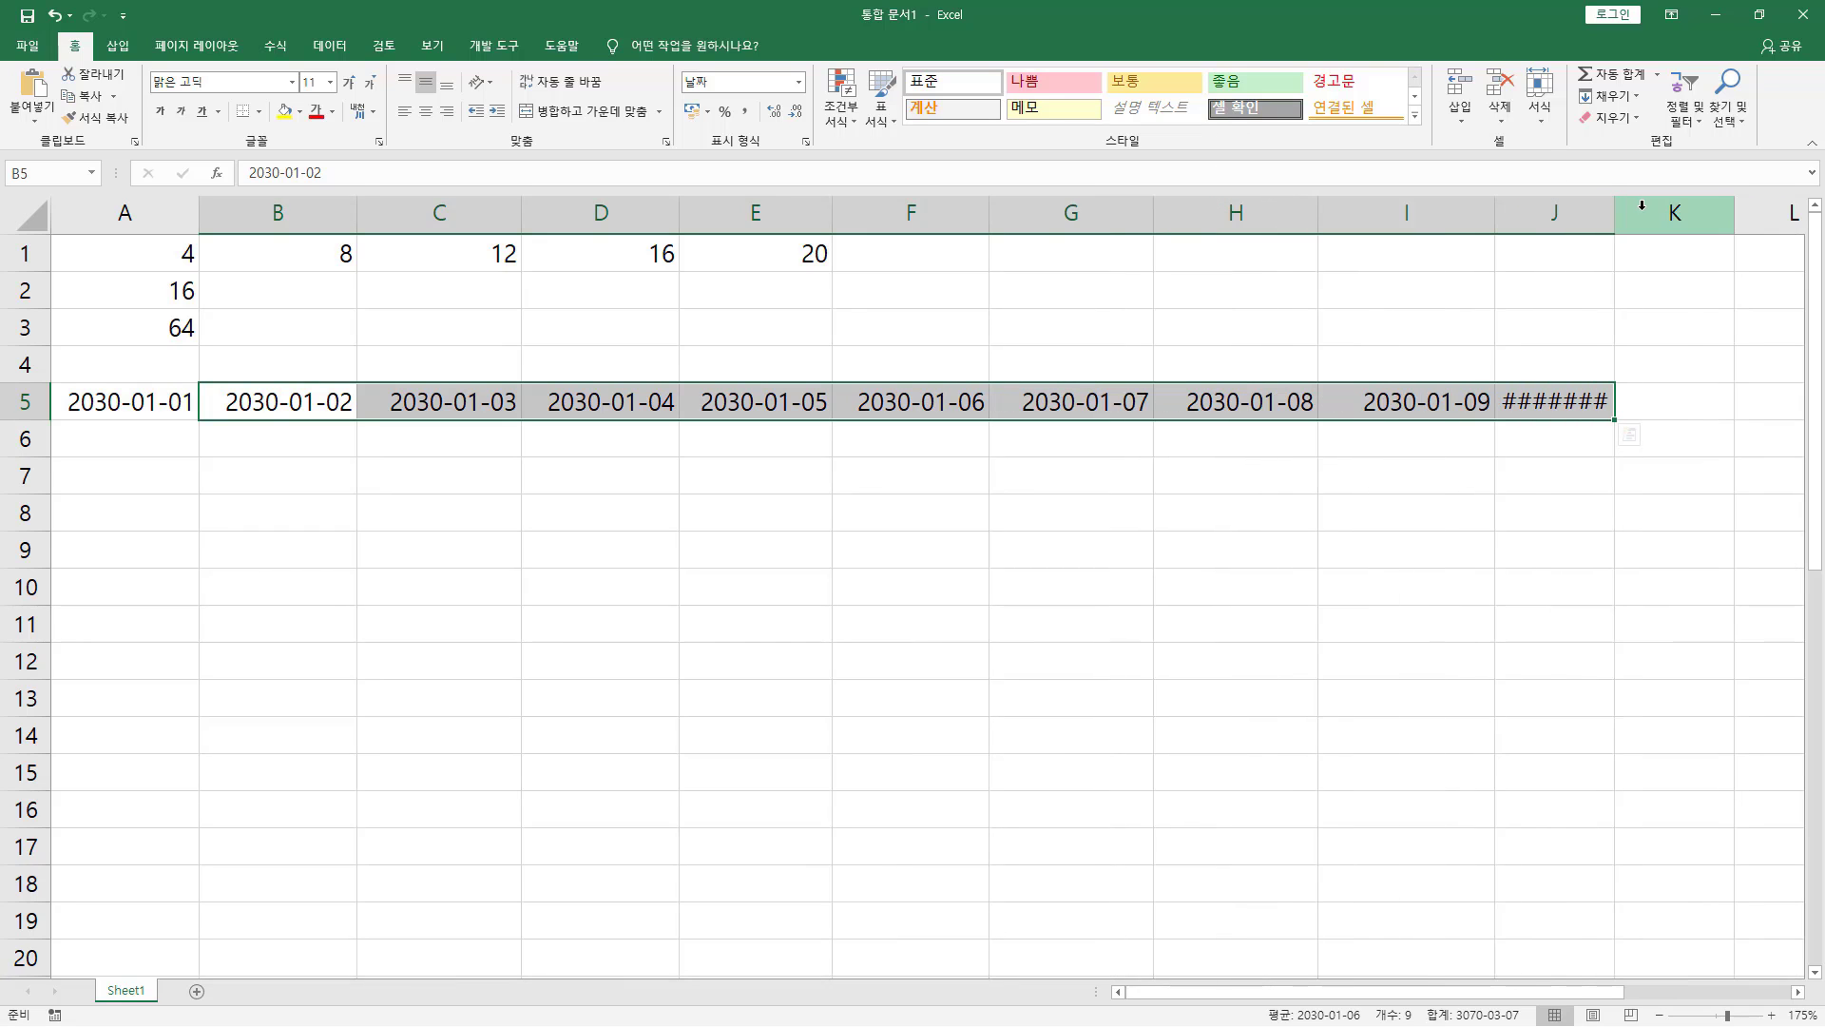
{"action": "left_click_drag", "start_coordinate": [1614, 211], "coordinate": [1647, 213]}
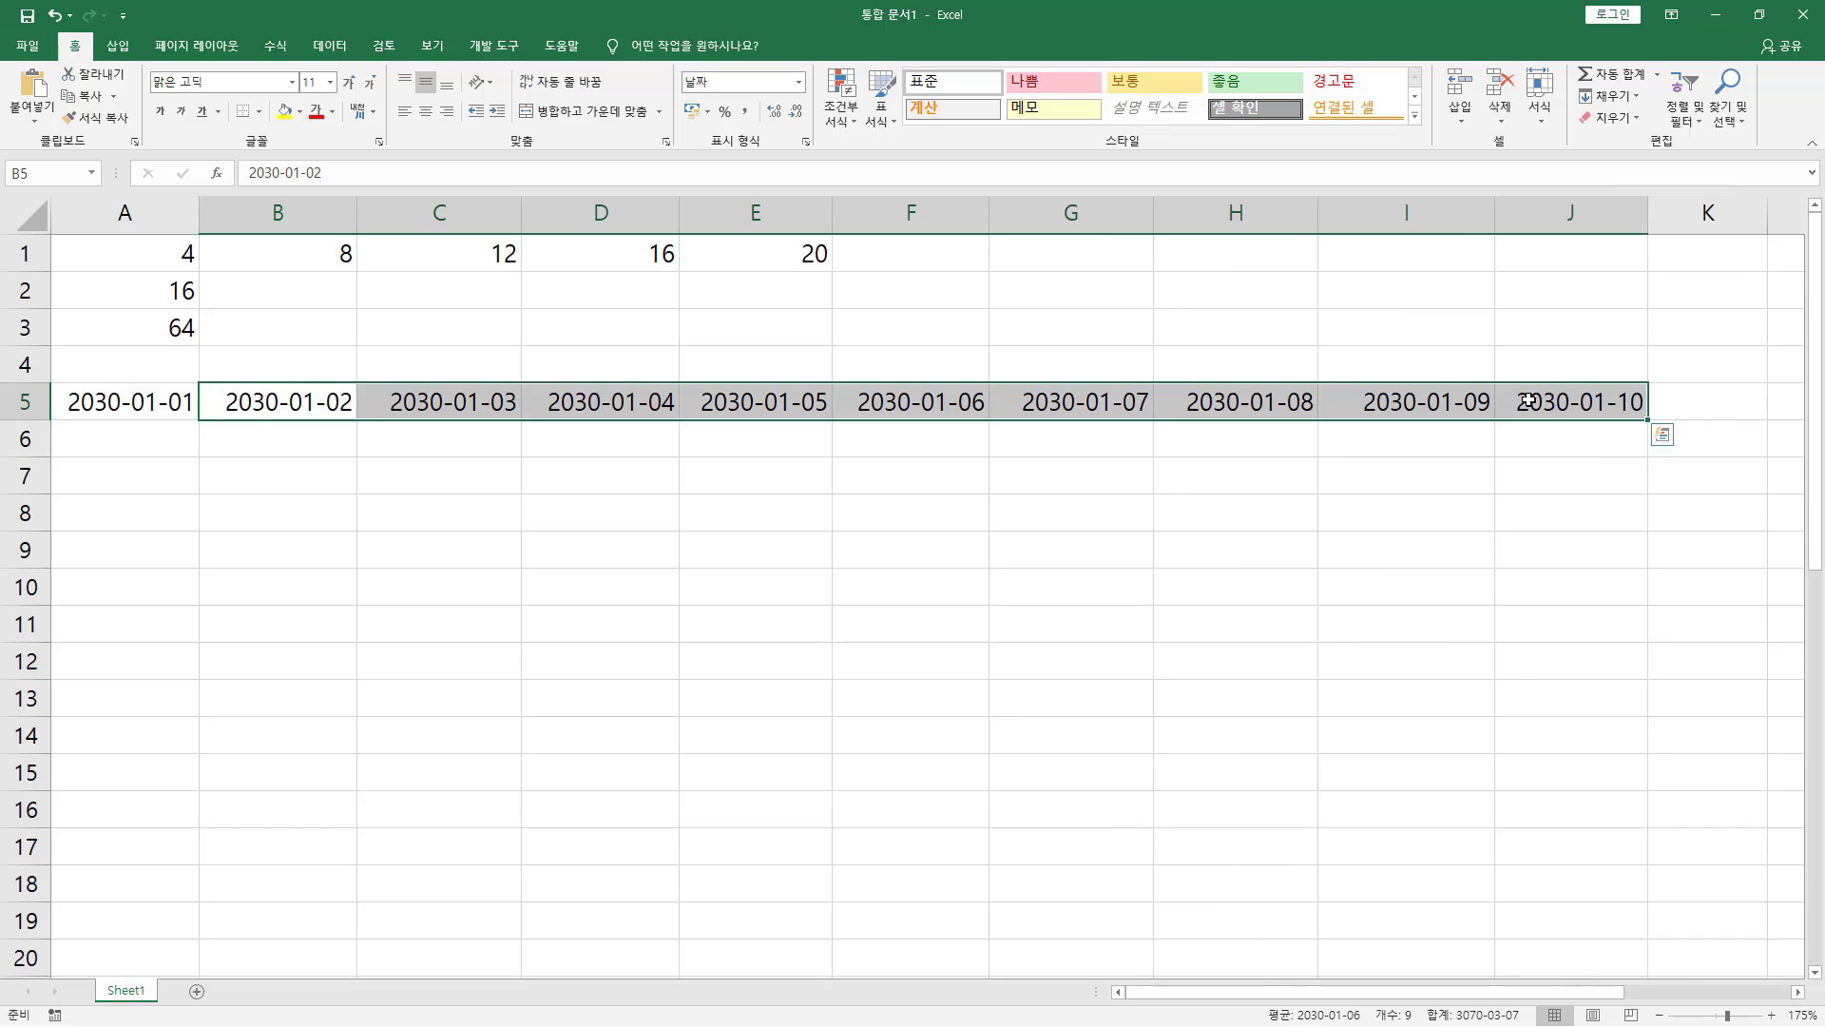
Step: Fill a date series down column A from A5 to A10 by month, with a step value of 2
{"action": "left_click", "coordinate": [104, 415]}
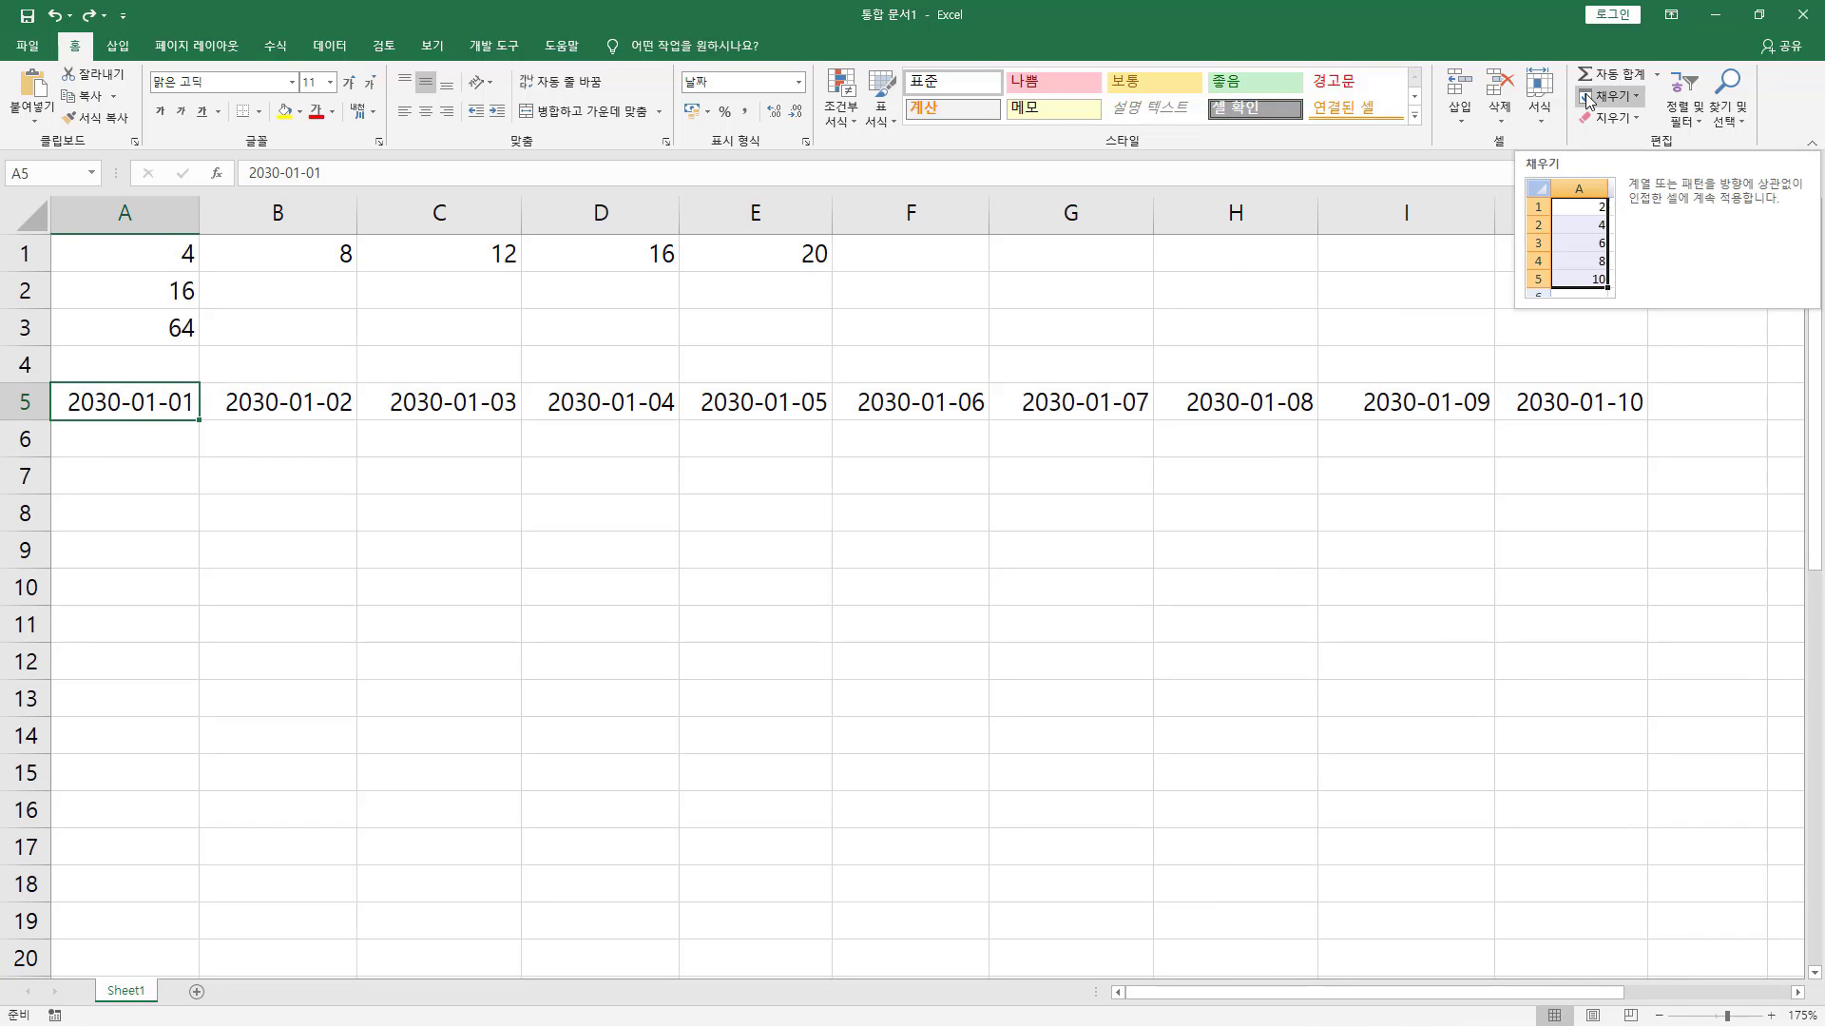
{"action": "left_click", "coordinate": [1592, 100]}
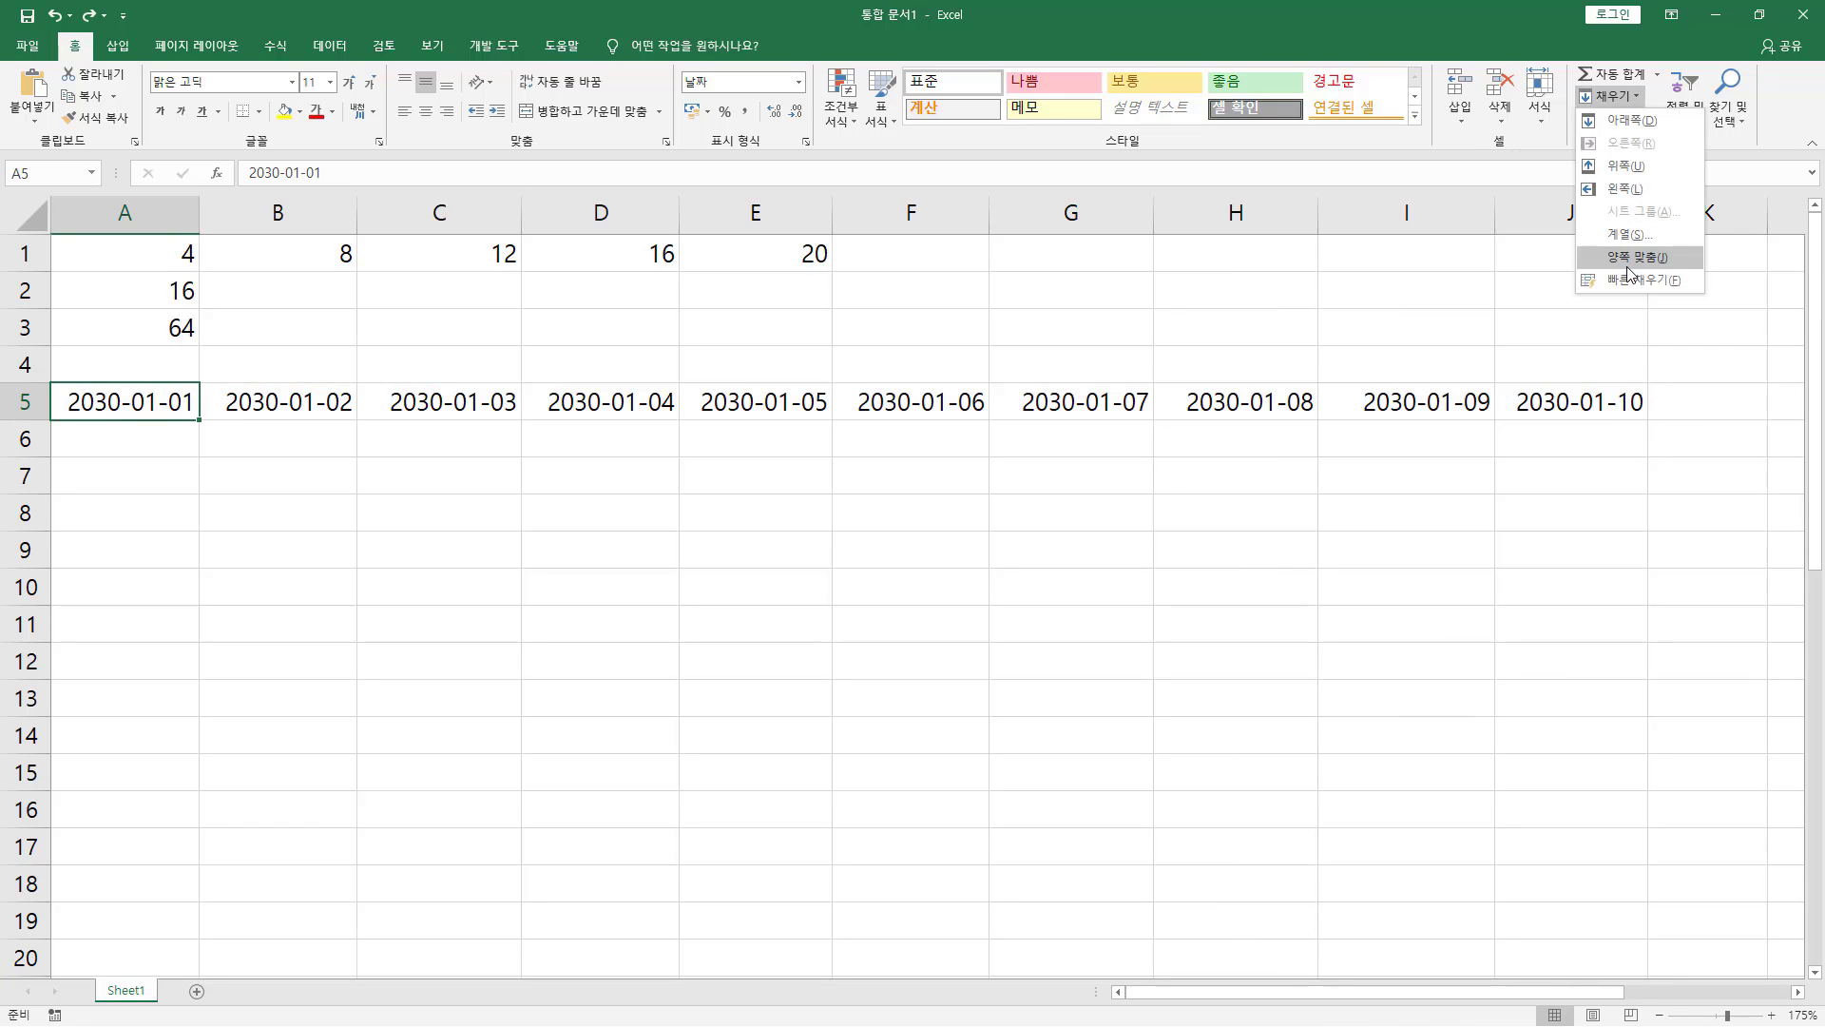
{"action": "left_click", "coordinate": [1616, 233]}
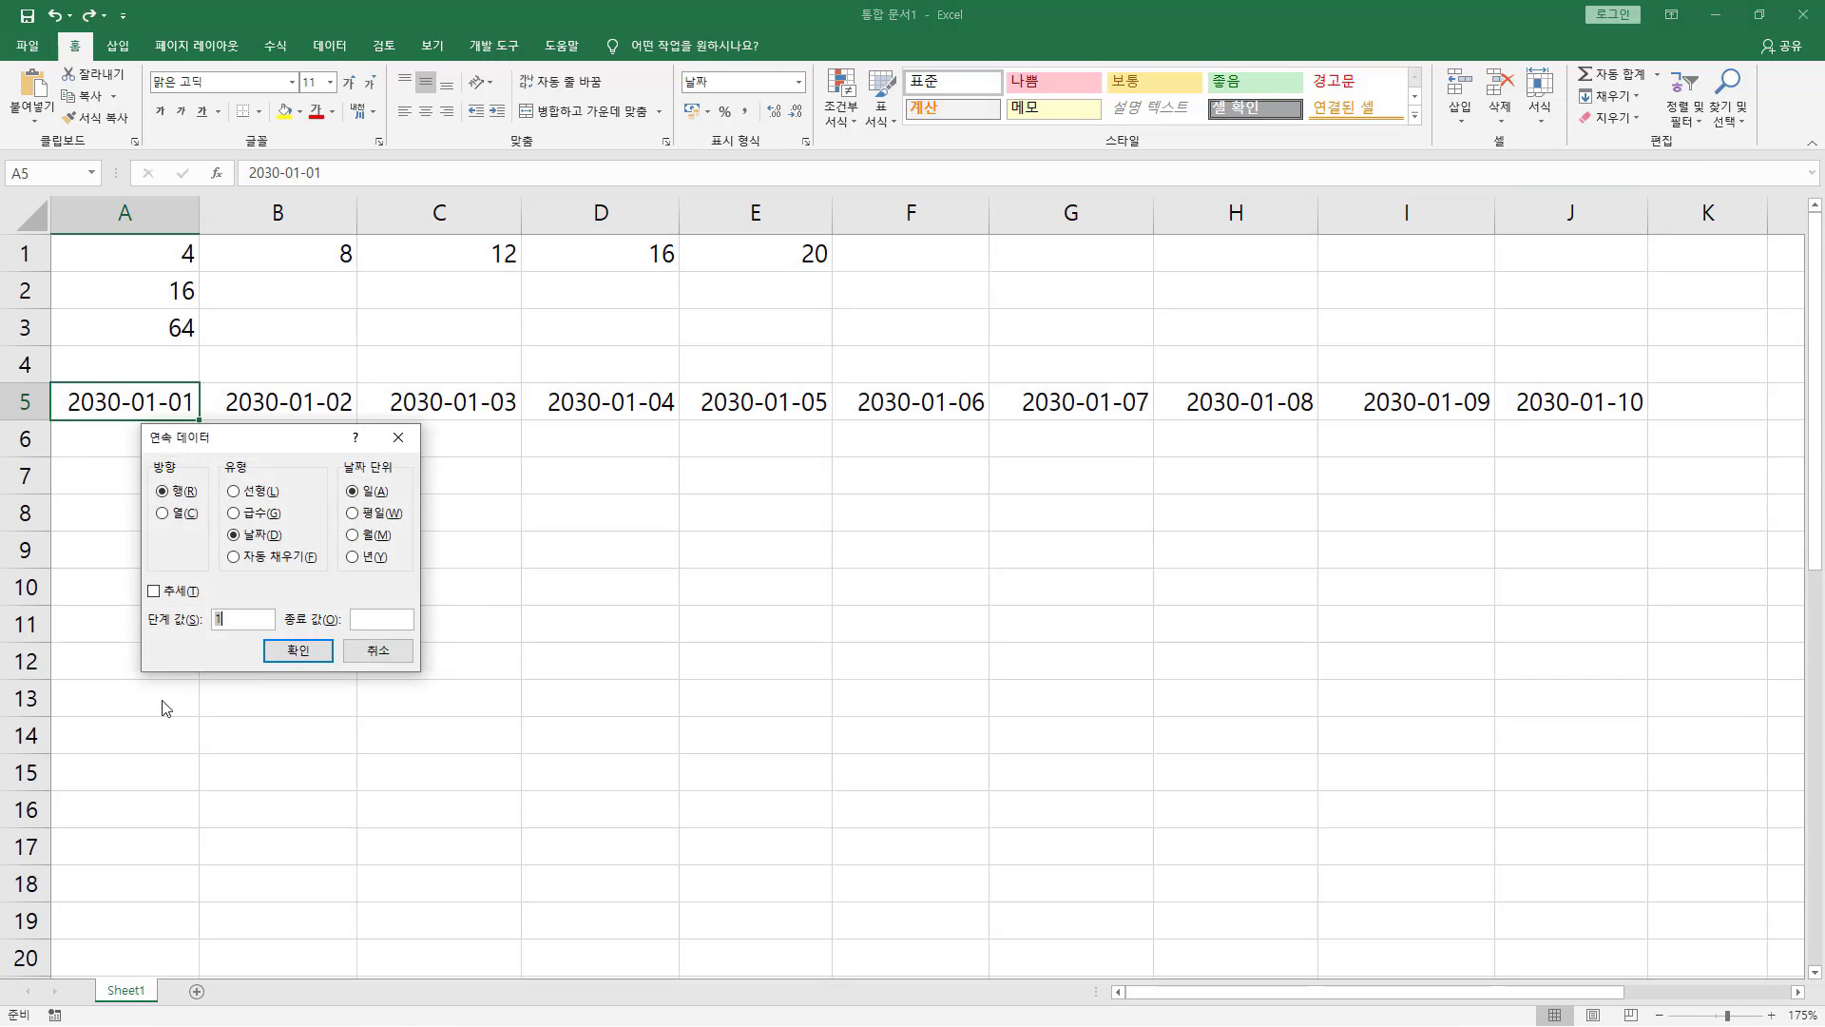
{"action": "left_click", "coordinate": [352, 535]}
{"action": "left_click", "coordinate": [175, 524]}
{"action": "left_click", "coordinate": [317, 660]}
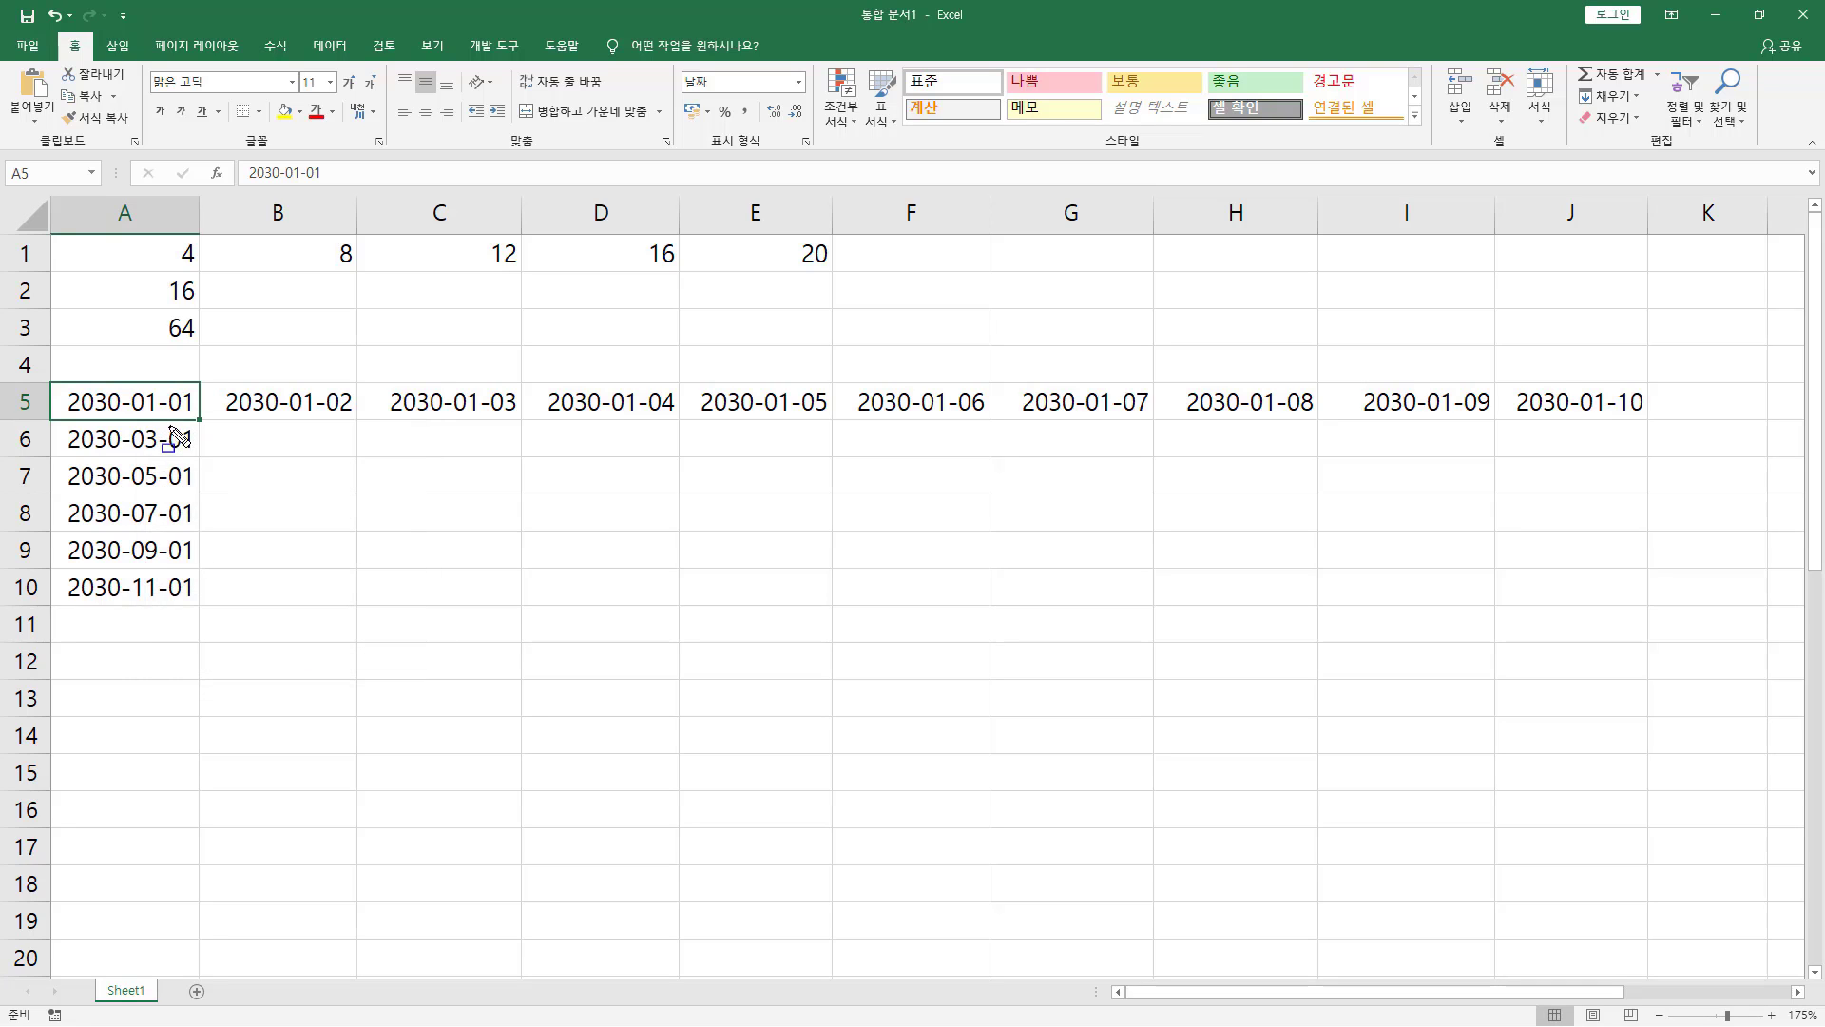
{"action": "mouse_move", "coordinate": [123, 413]}
{"action": "left_mouse_down"}
{"action": "mouse_move", "coordinate": [162, 412]}
{"action": "mouse_move", "coordinate": [143, 454]}
{"action": "mouse_move", "coordinate": [159, 453]}
{"action": "mouse_move", "coordinate": [171, 525]}
{"action": "mouse_move", "coordinate": [162, 602]}
{"action": "left_mouse_up"}
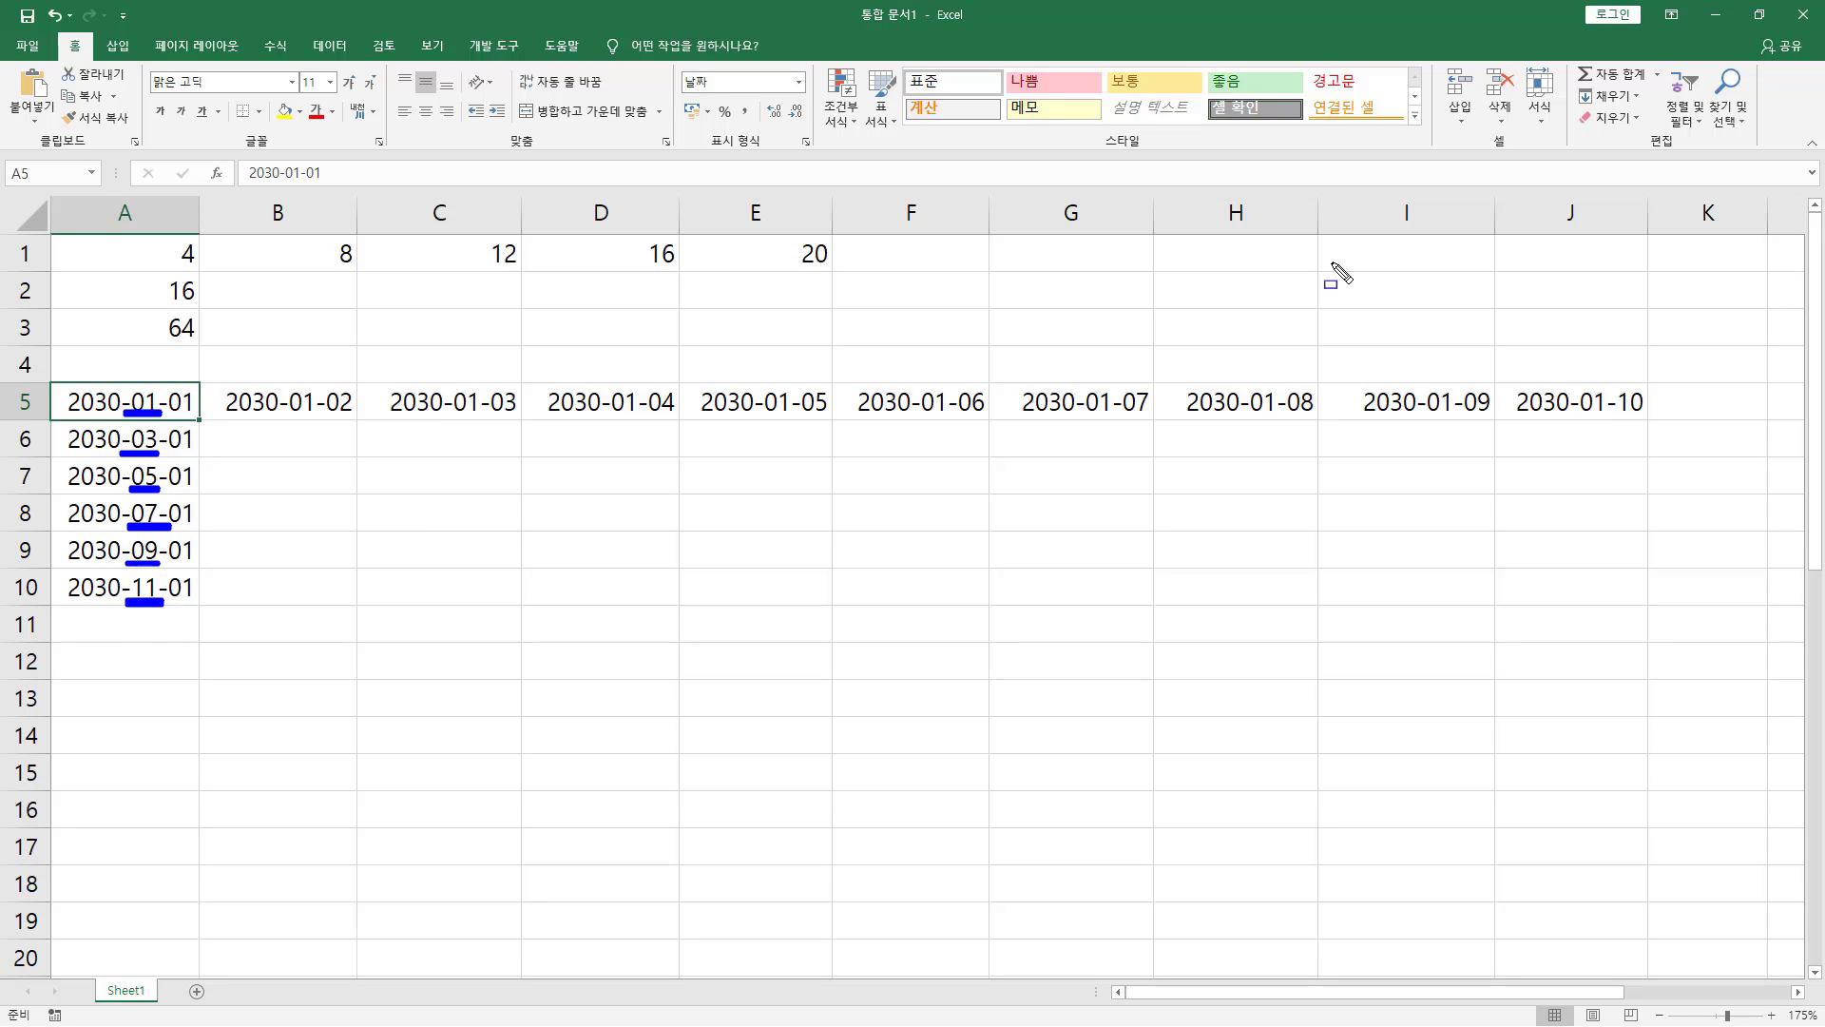
{"action": "key", "text": "Escape"}
Step: Examine the date units, step value and Trend option of the Series dialog for A5, leaving the sheet unchanged
{"action": "left_click", "coordinate": [1611, 96]}
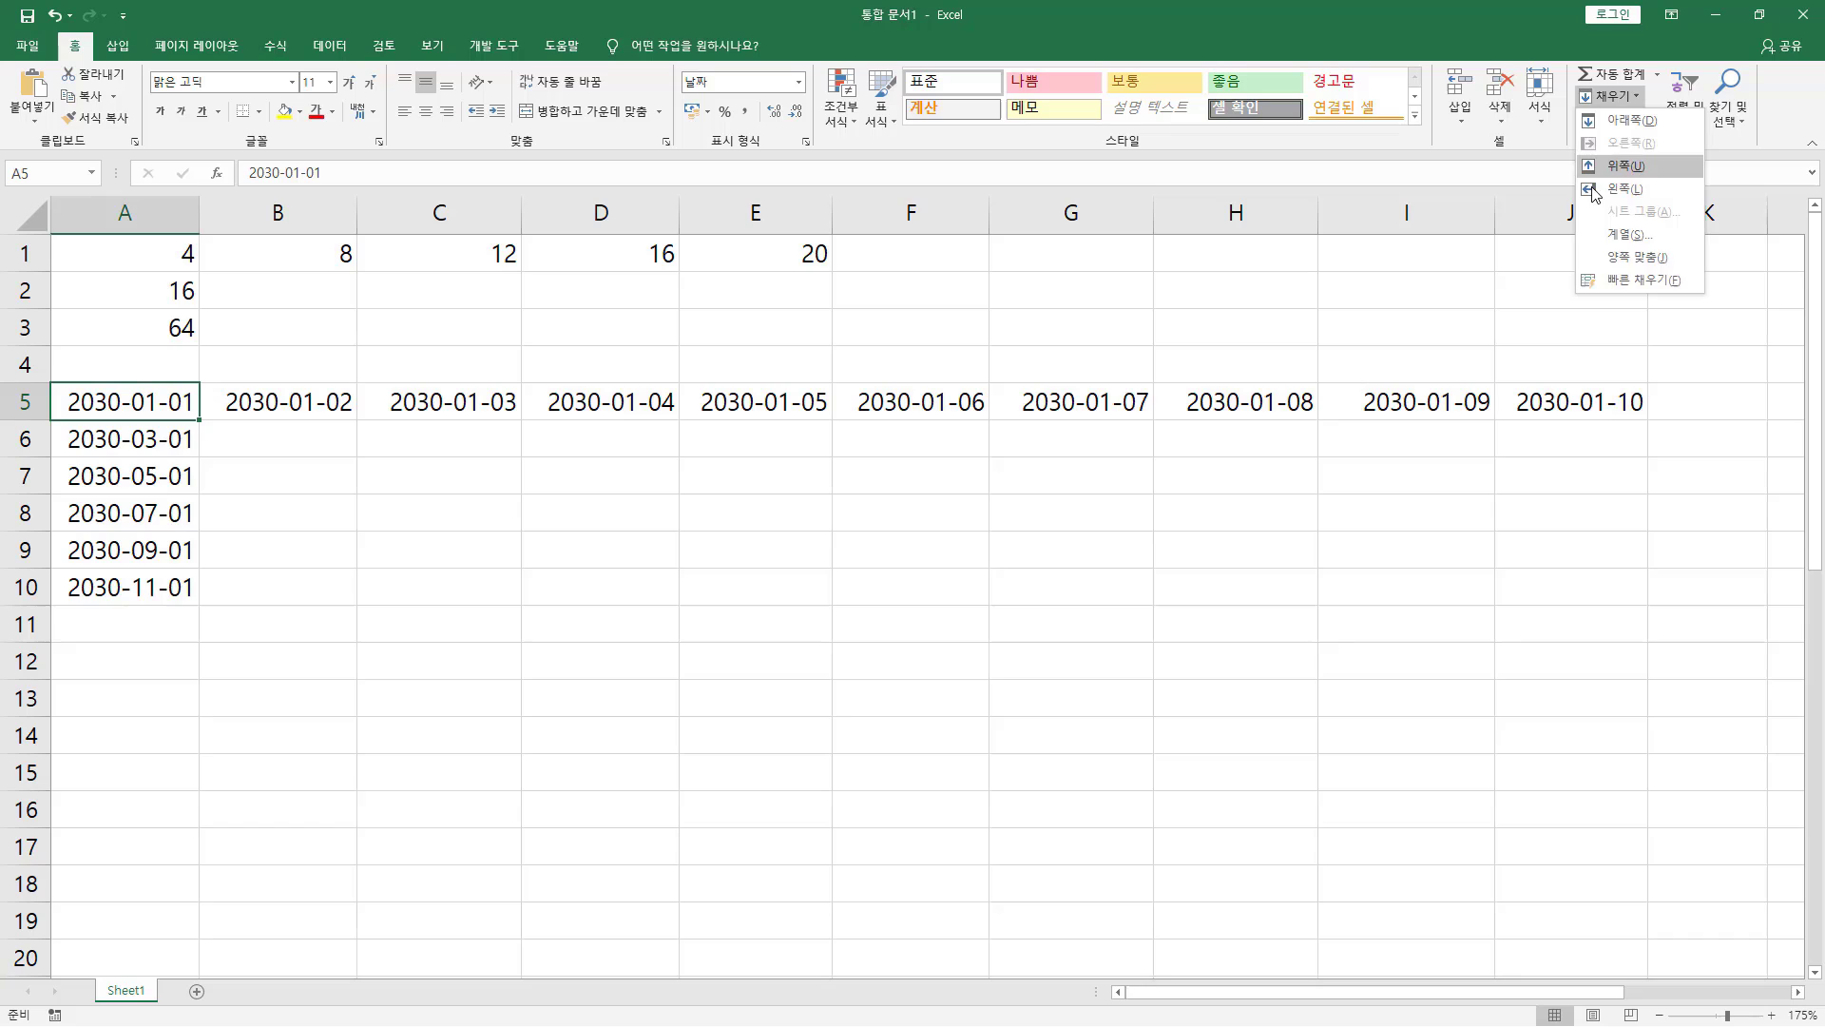
{"action": "left_click", "coordinate": [1616, 234]}
{"action": "key", "text": "ctrl+2"}
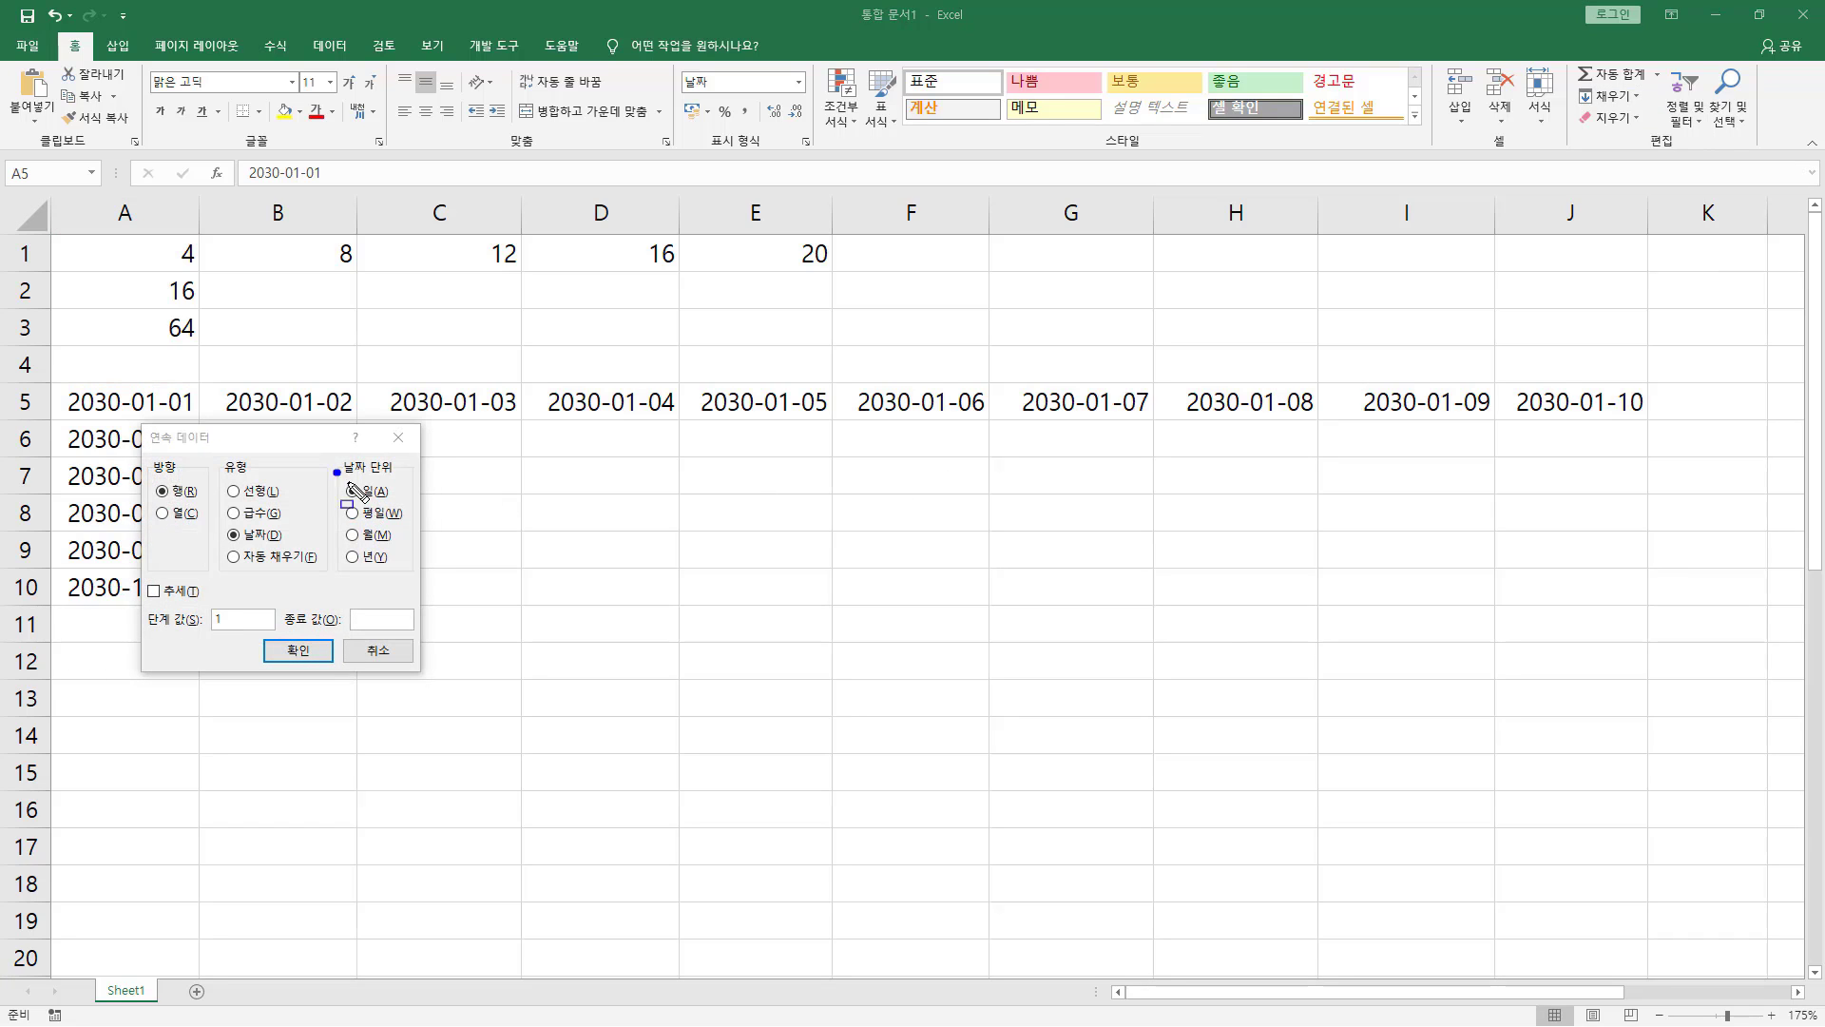
{"action": "mouse_move", "coordinate": [337, 472]}
{"action": "left_mouse_down"}
{"action": "mouse_move", "coordinate": [396, 499]}
{"action": "mouse_move", "coordinate": [407, 525]}
{"action": "mouse_move", "coordinate": [369, 561]}
{"action": "mouse_move", "coordinate": [400, 571]}
{"action": "left_mouse_up"}
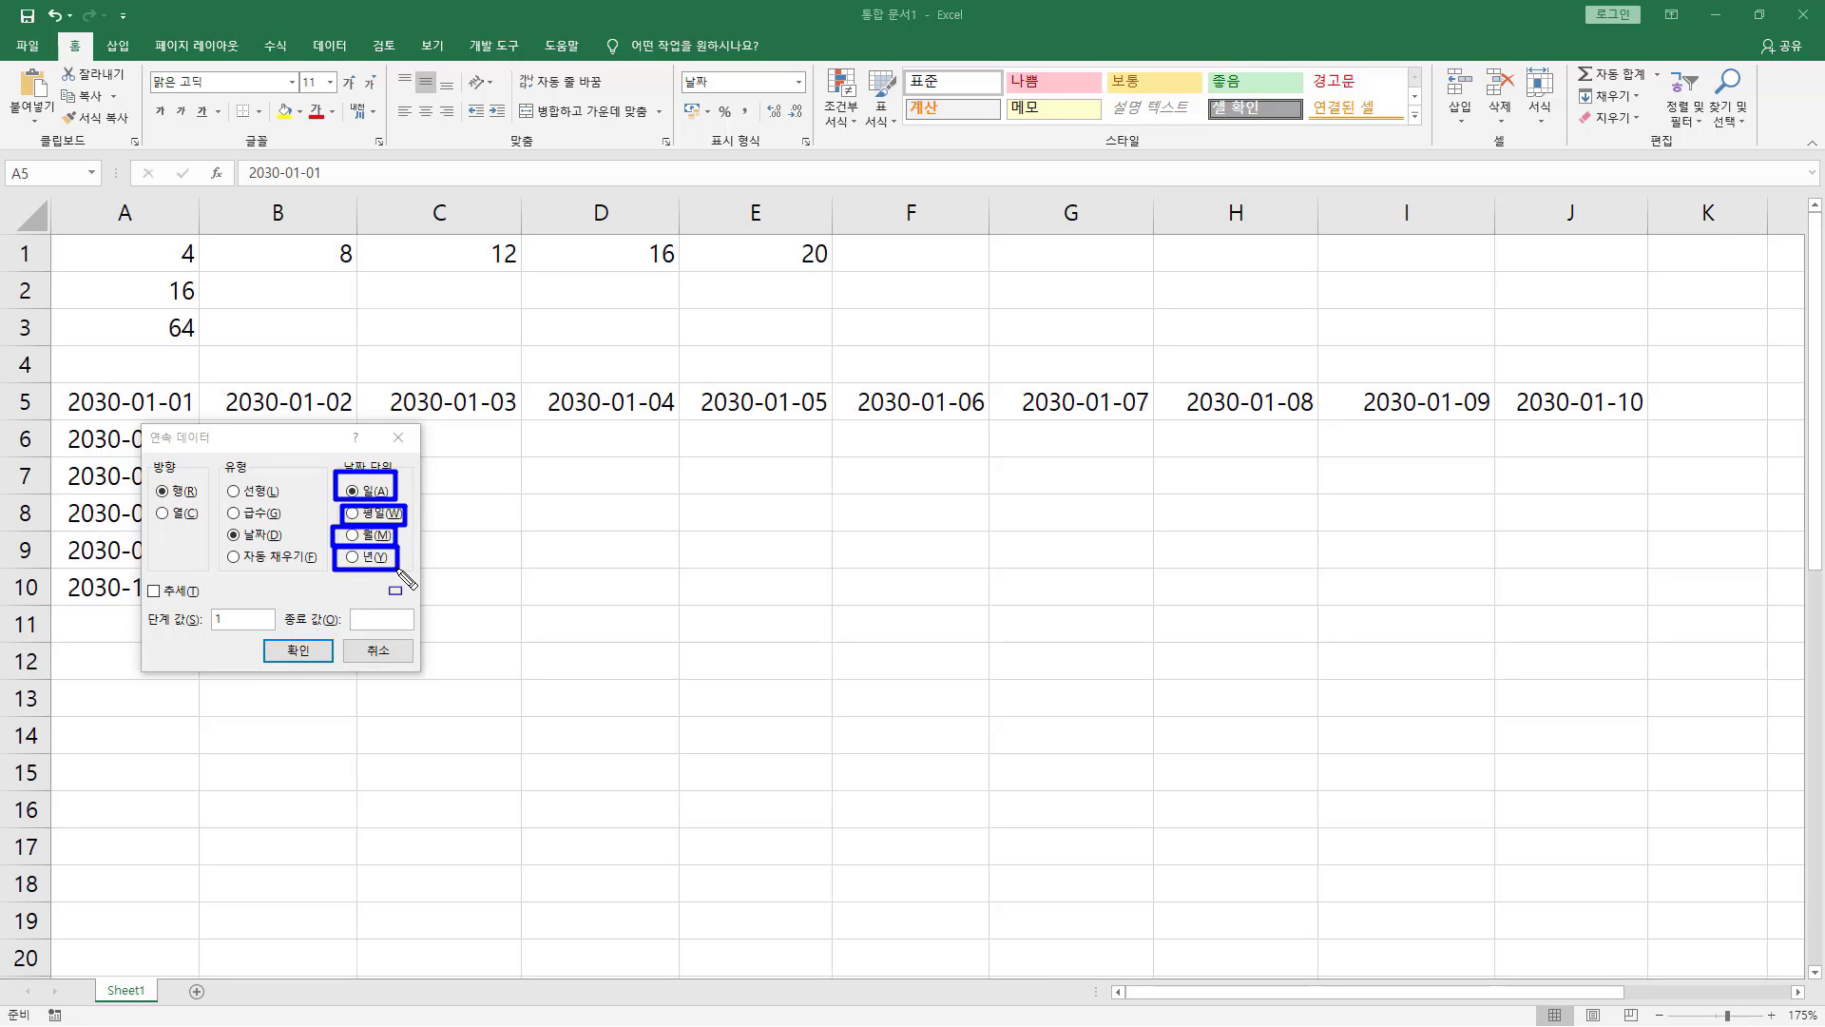
{"action": "left_click_drag", "start_coordinate": [198, 606], "coordinate": [249, 631]}
{"action": "key", "text": "Escape"}
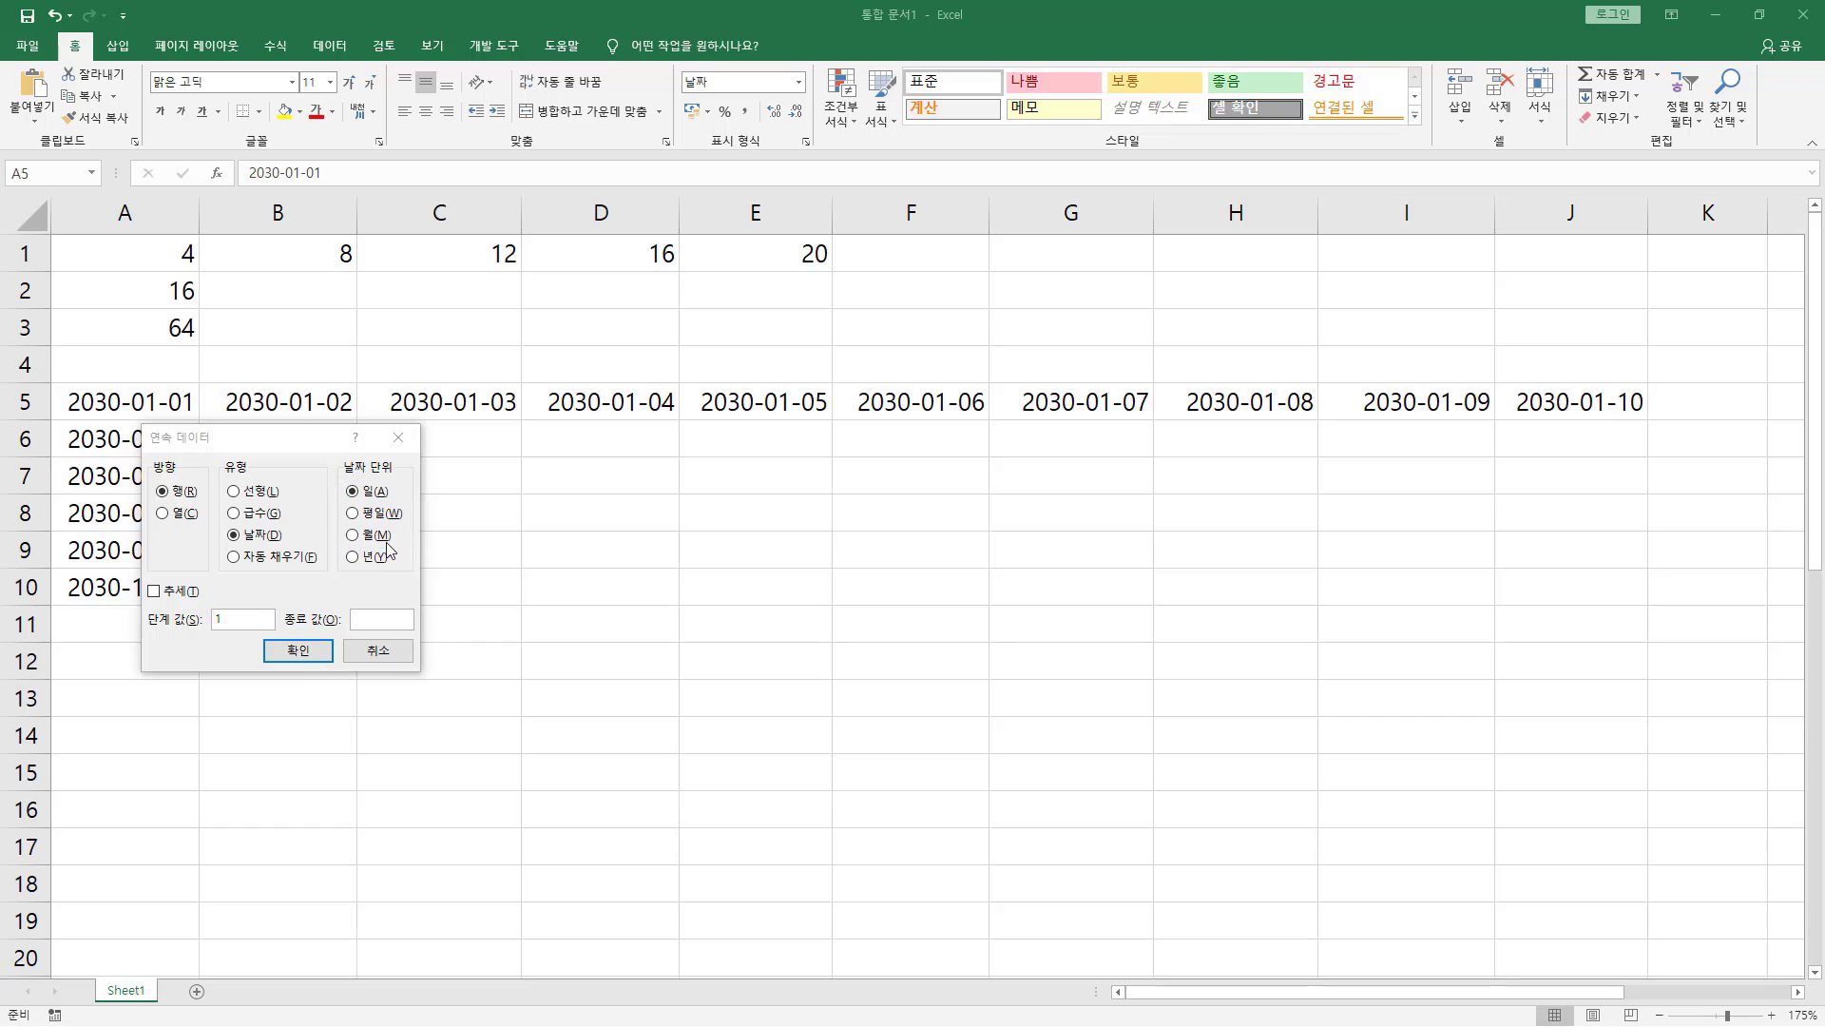
{"action": "left_click_drag", "start_coordinate": [140, 574], "coordinate": [210, 607]}
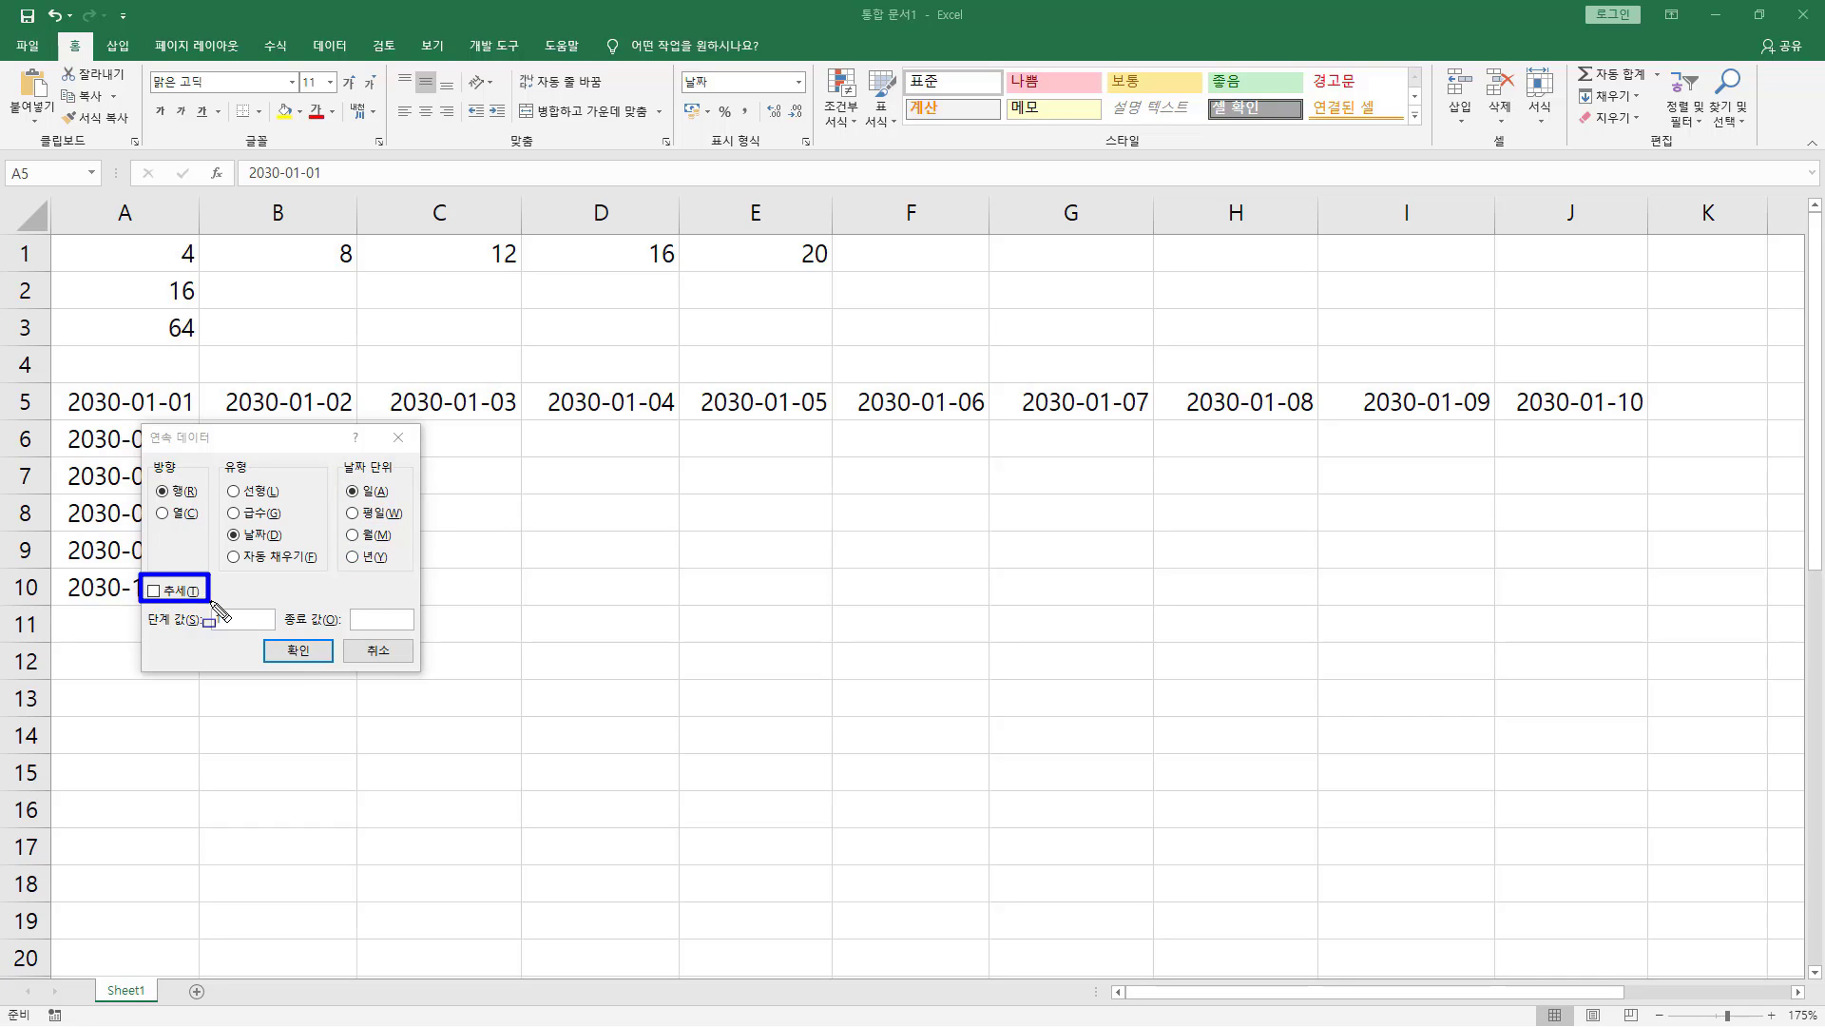
{"action": "key", "text": "Escape"}
{"action": "left_click", "coordinate": [375, 650]}
Step: Enter the starting values 10 in D9 and 20 in D10
{"action": "left_click", "coordinate": [615, 568]}
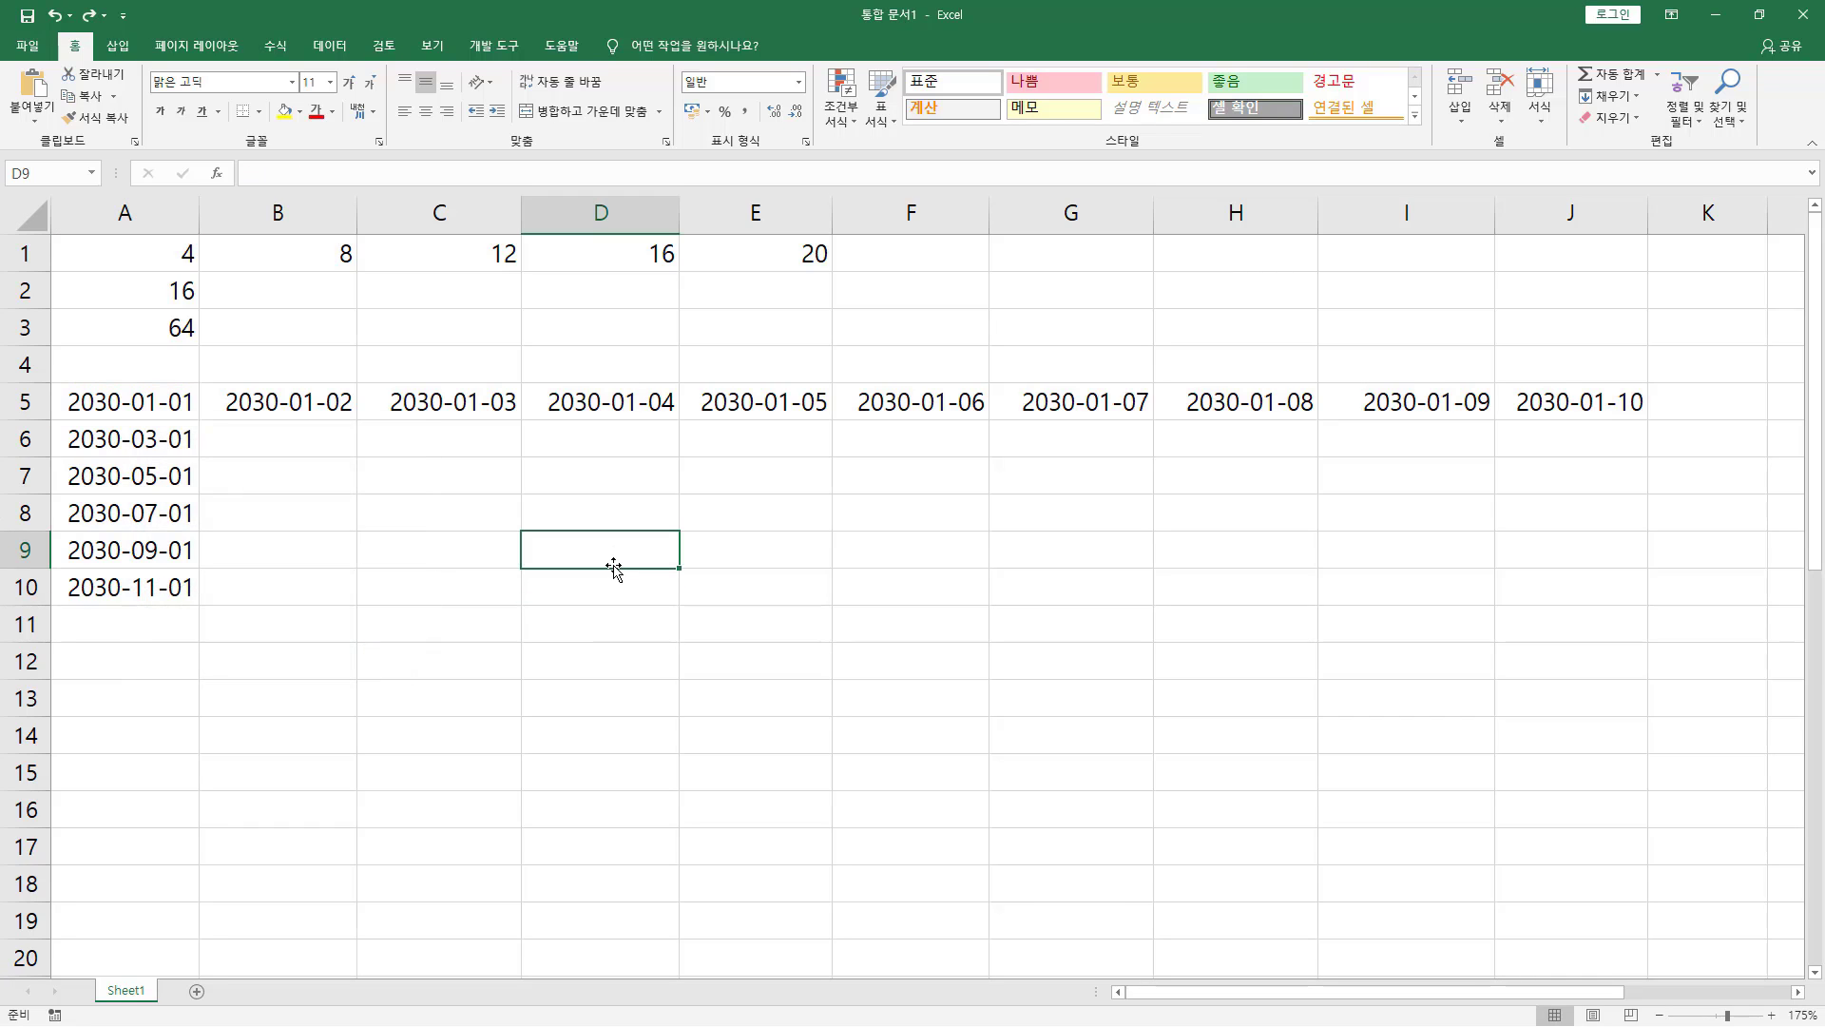
{"action": "type", "text": "10"}
{"action": "key", "text": "Return"}
{"action": "type", "text": "20"}
{"action": "key", "text": "Return"}
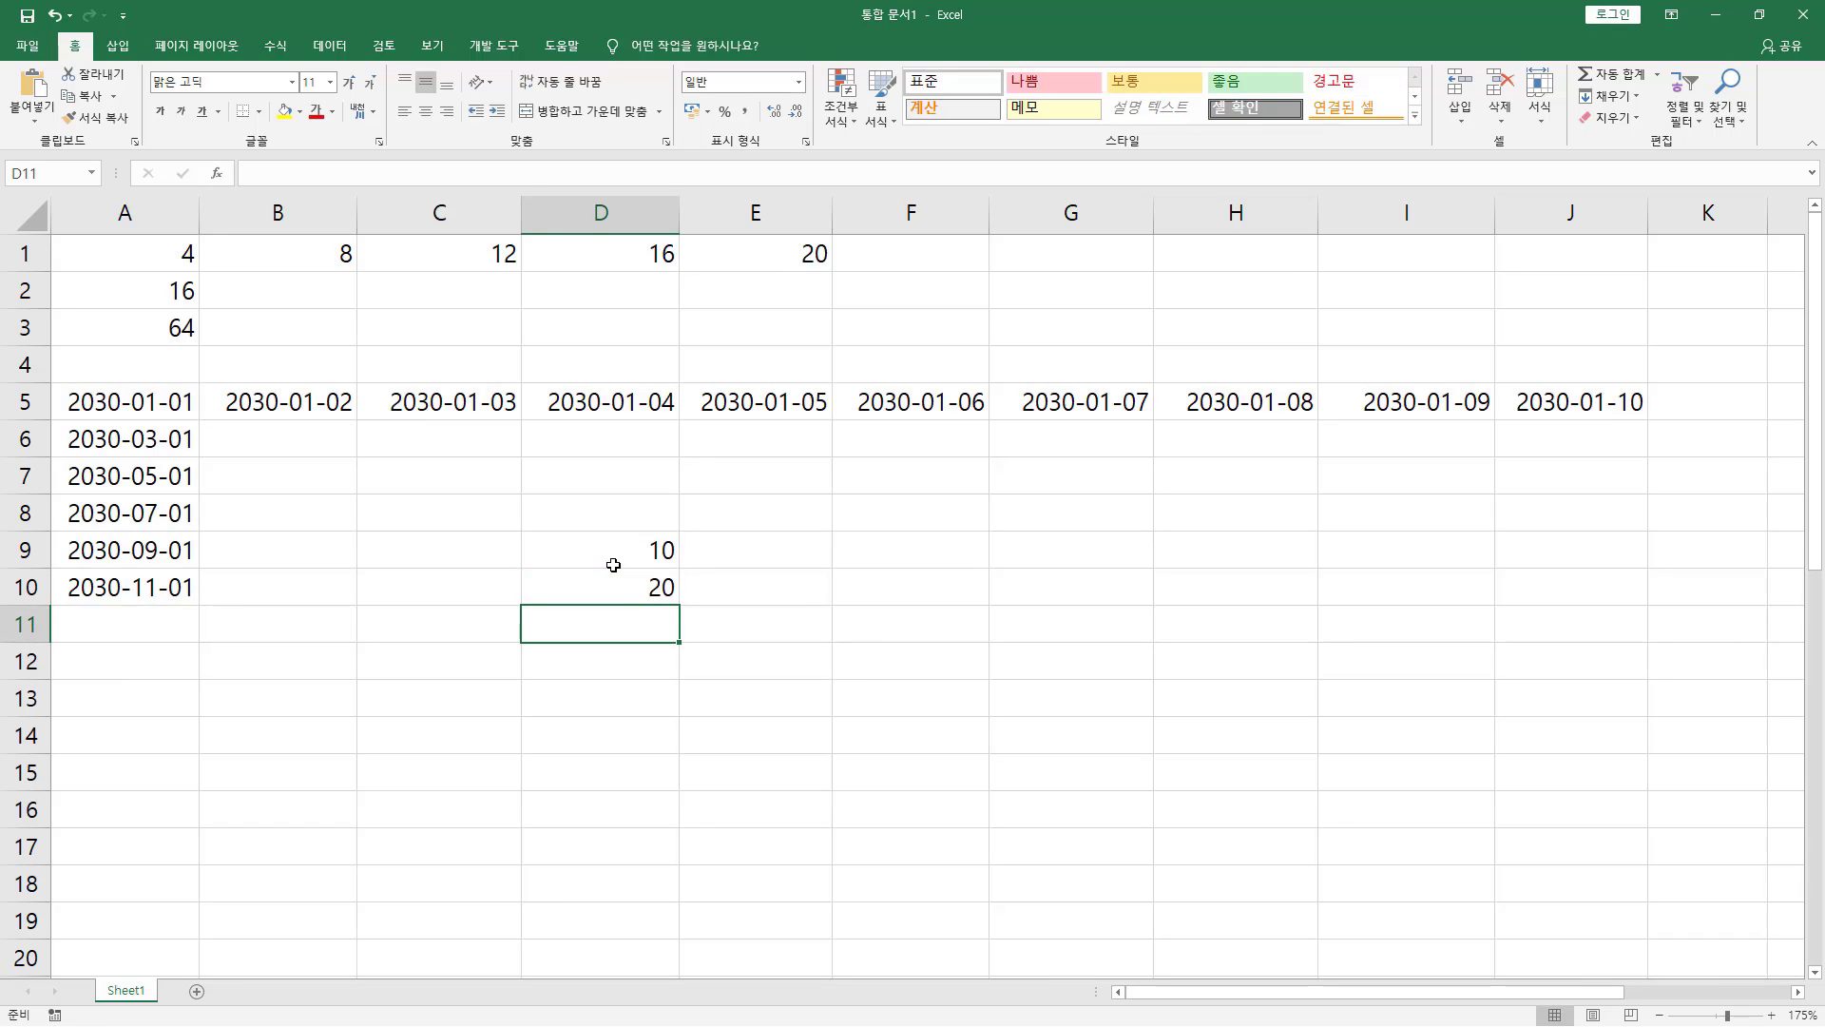
Step: Fill D9:D17 down the column with a linear series using the Trend option
{"action": "left_click_drag", "start_coordinate": [613, 565], "coordinate": [622, 839]}
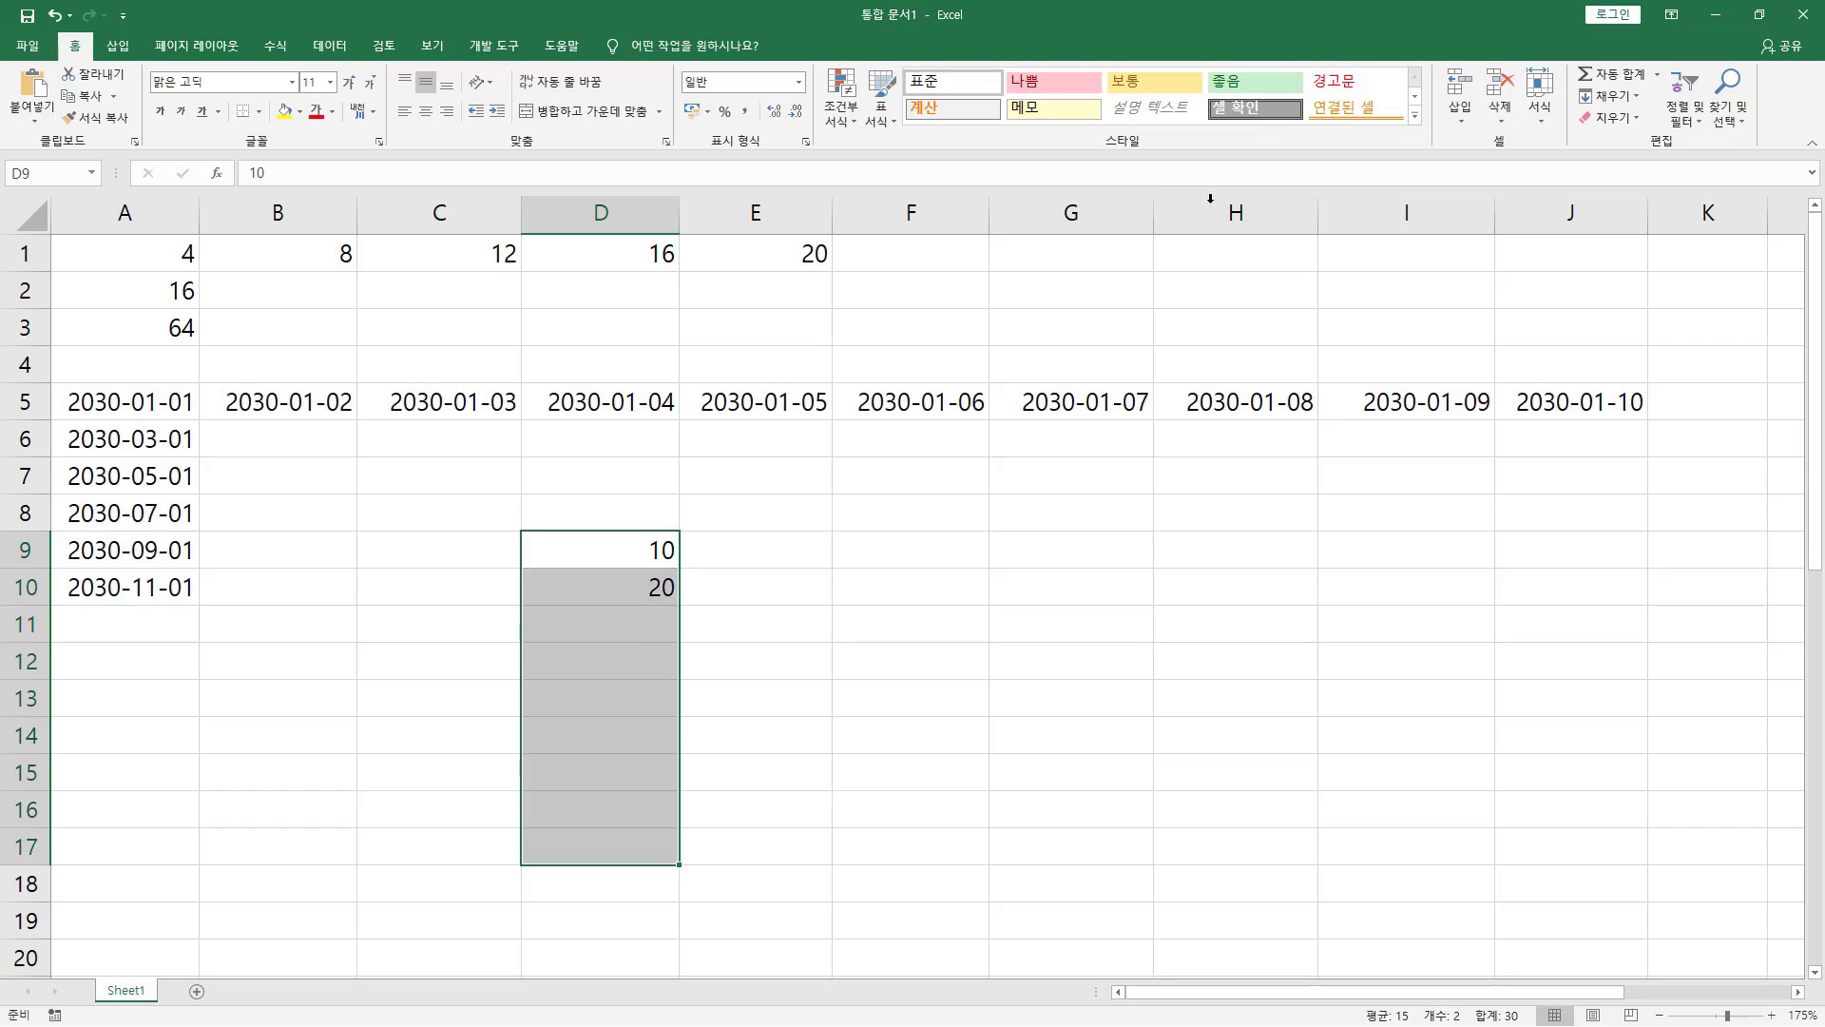
{"action": "left_click", "coordinate": [1614, 97]}
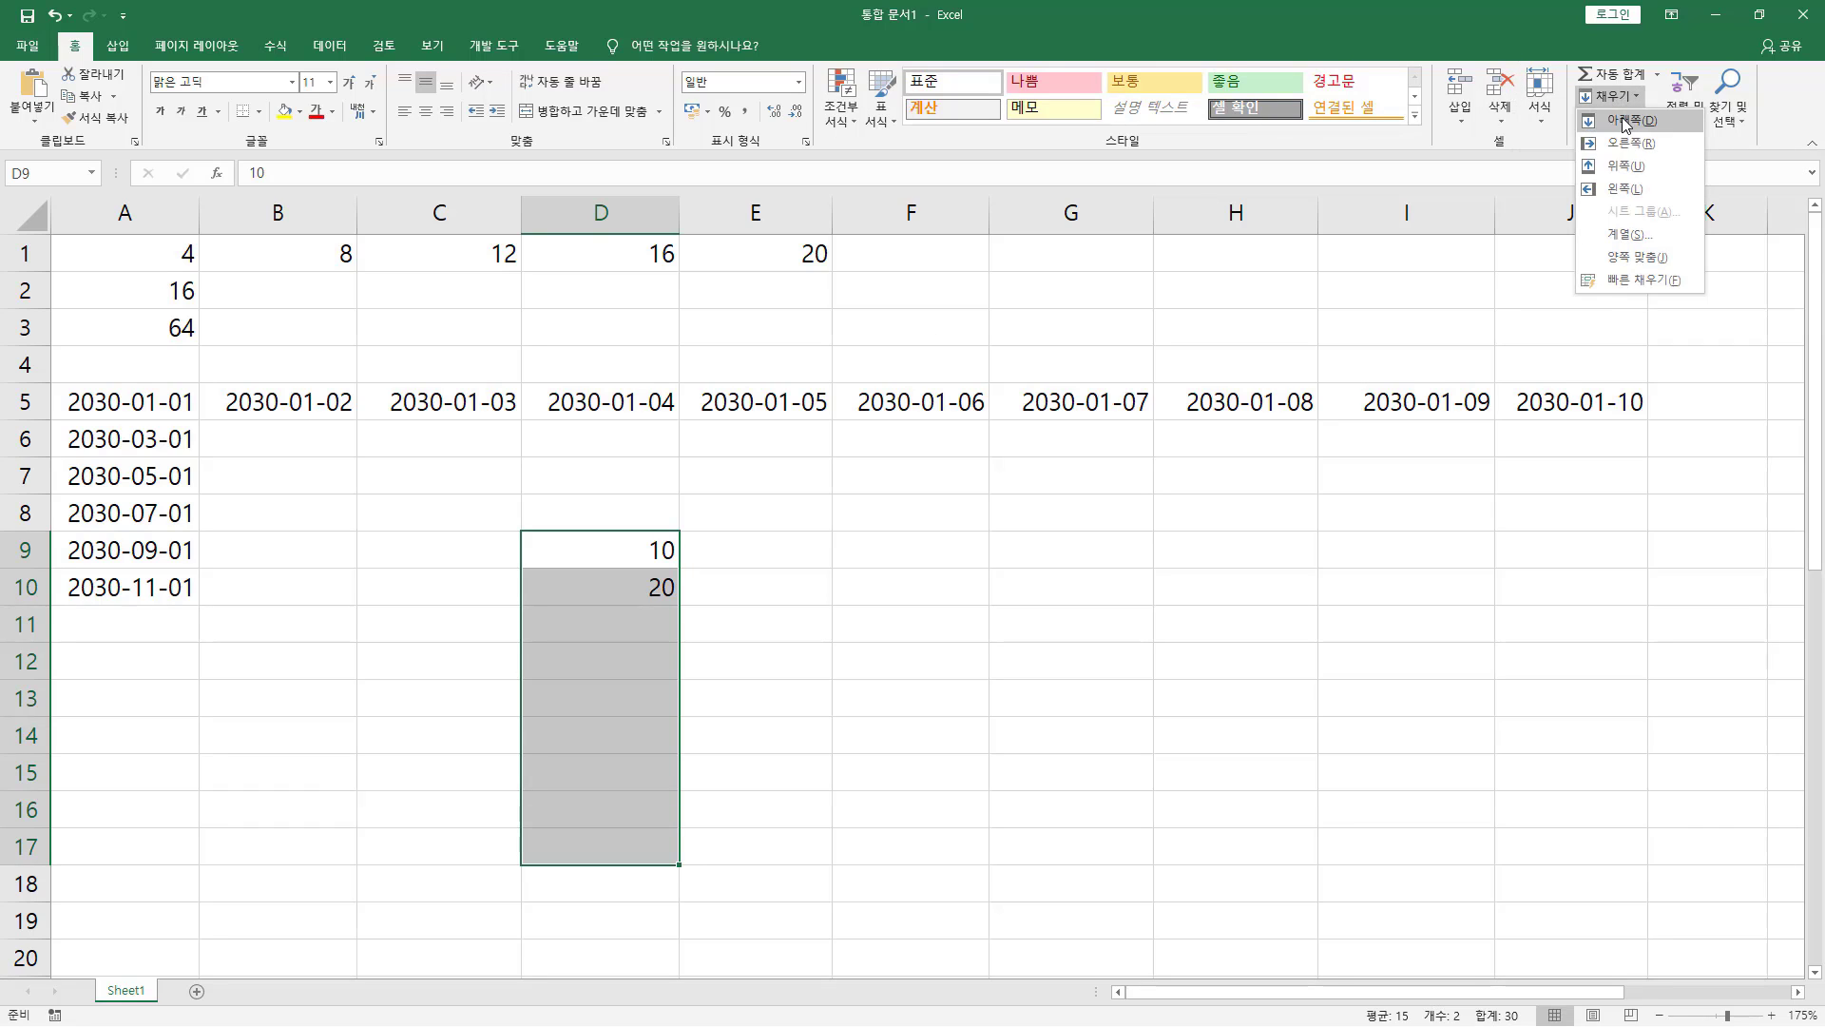
{"action": "left_click", "coordinate": [1607, 239]}
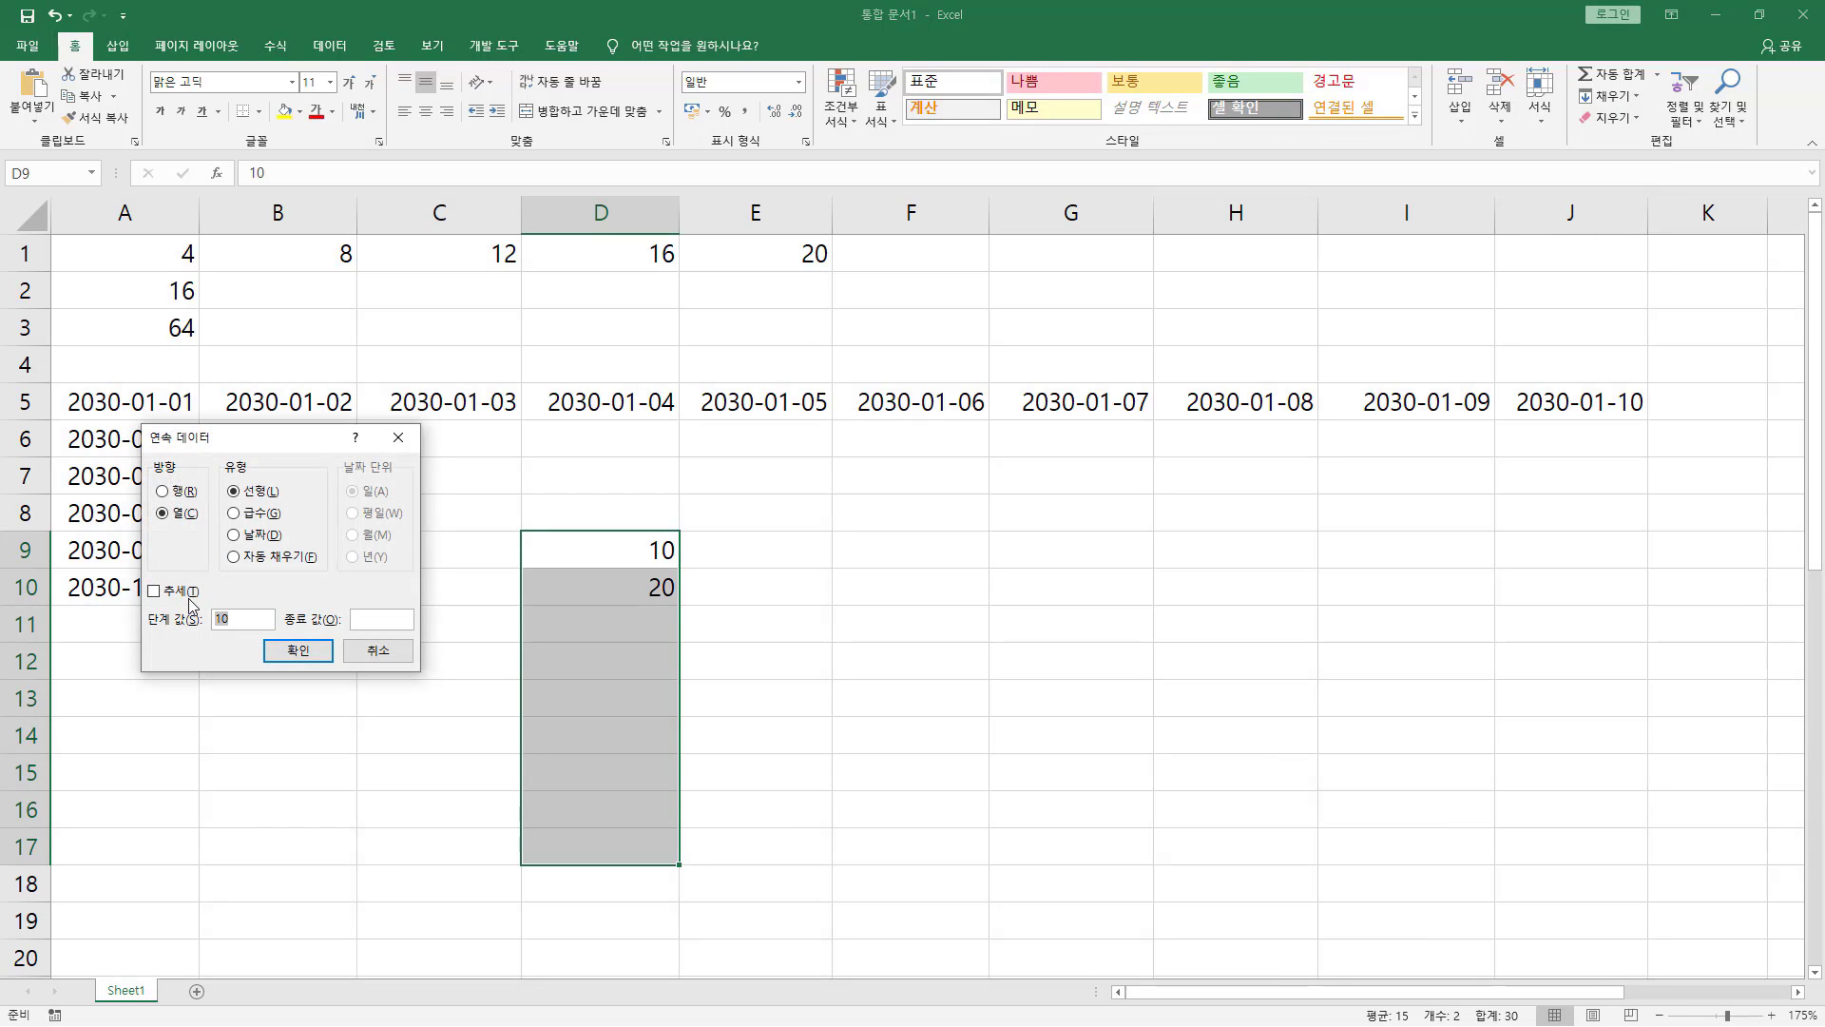
{"action": "left_click", "coordinate": [189, 597]}
{"action": "left_click", "coordinate": [255, 492]}
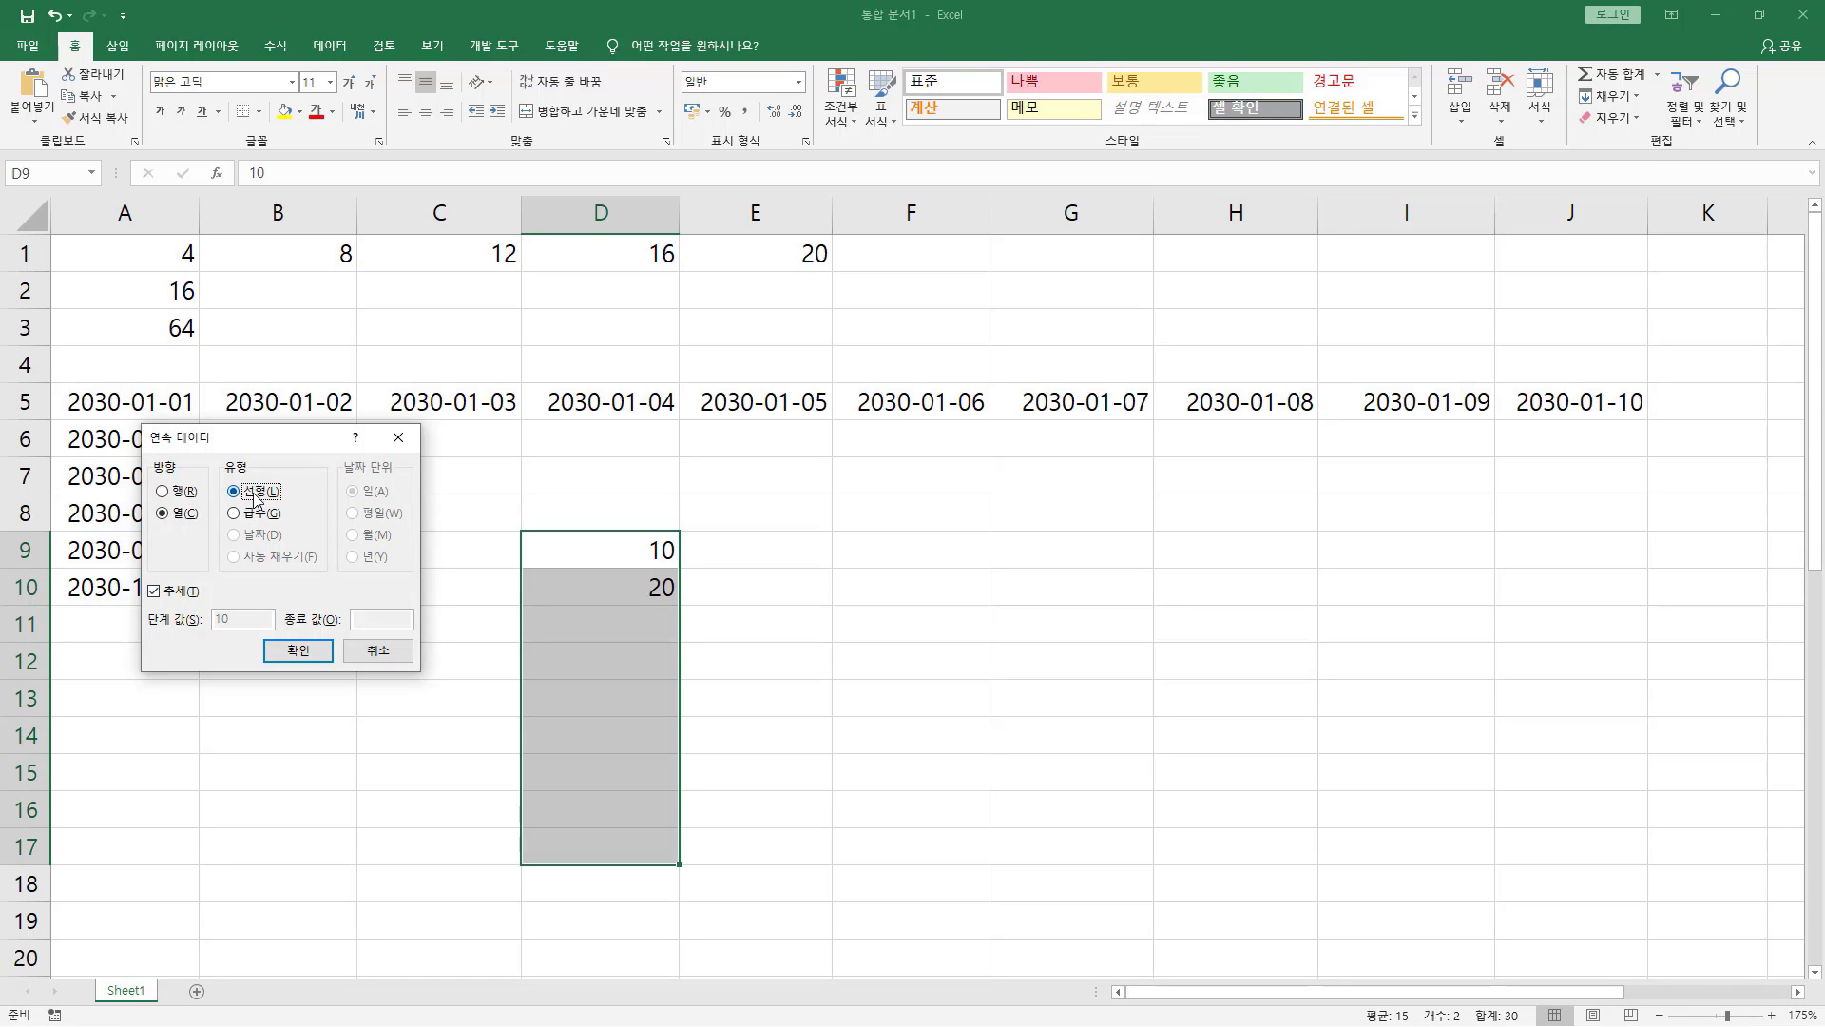
{"action": "left_click", "coordinate": [298, 653]}
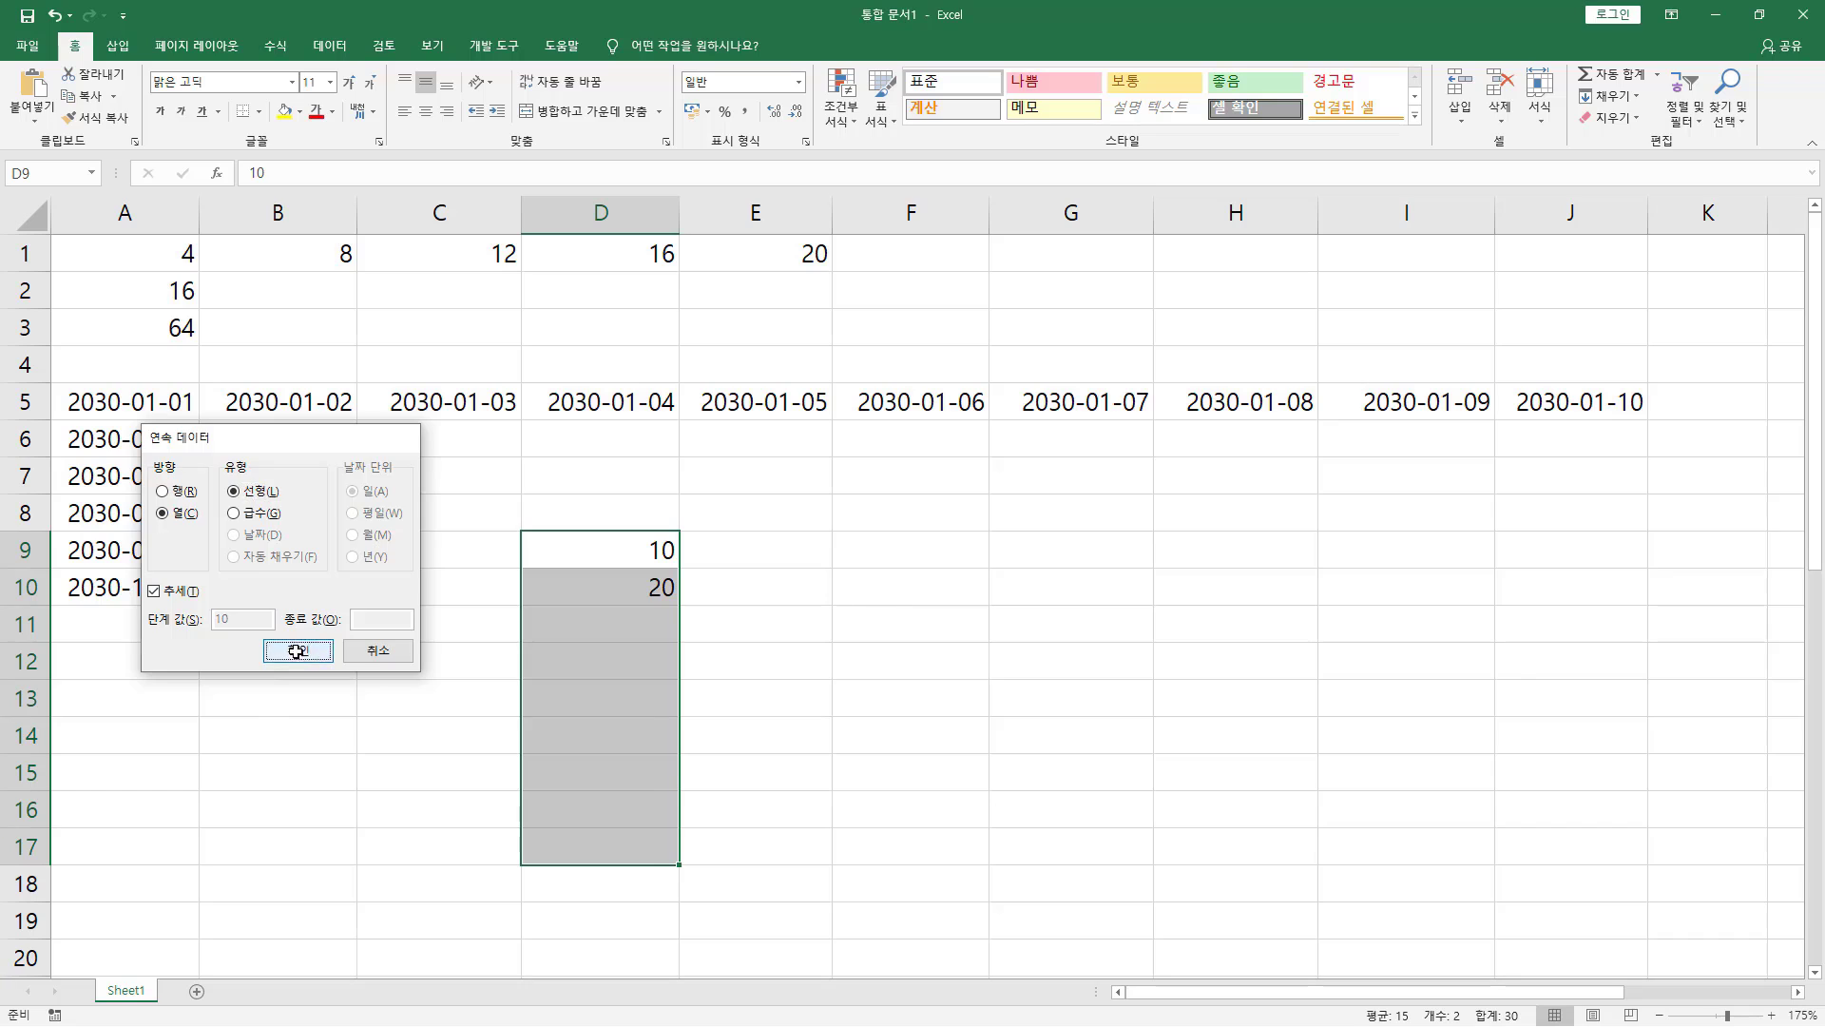
{"action": "left_click_drag", "start_coordinate": [638, 535], "coordinate": [690, 604]}
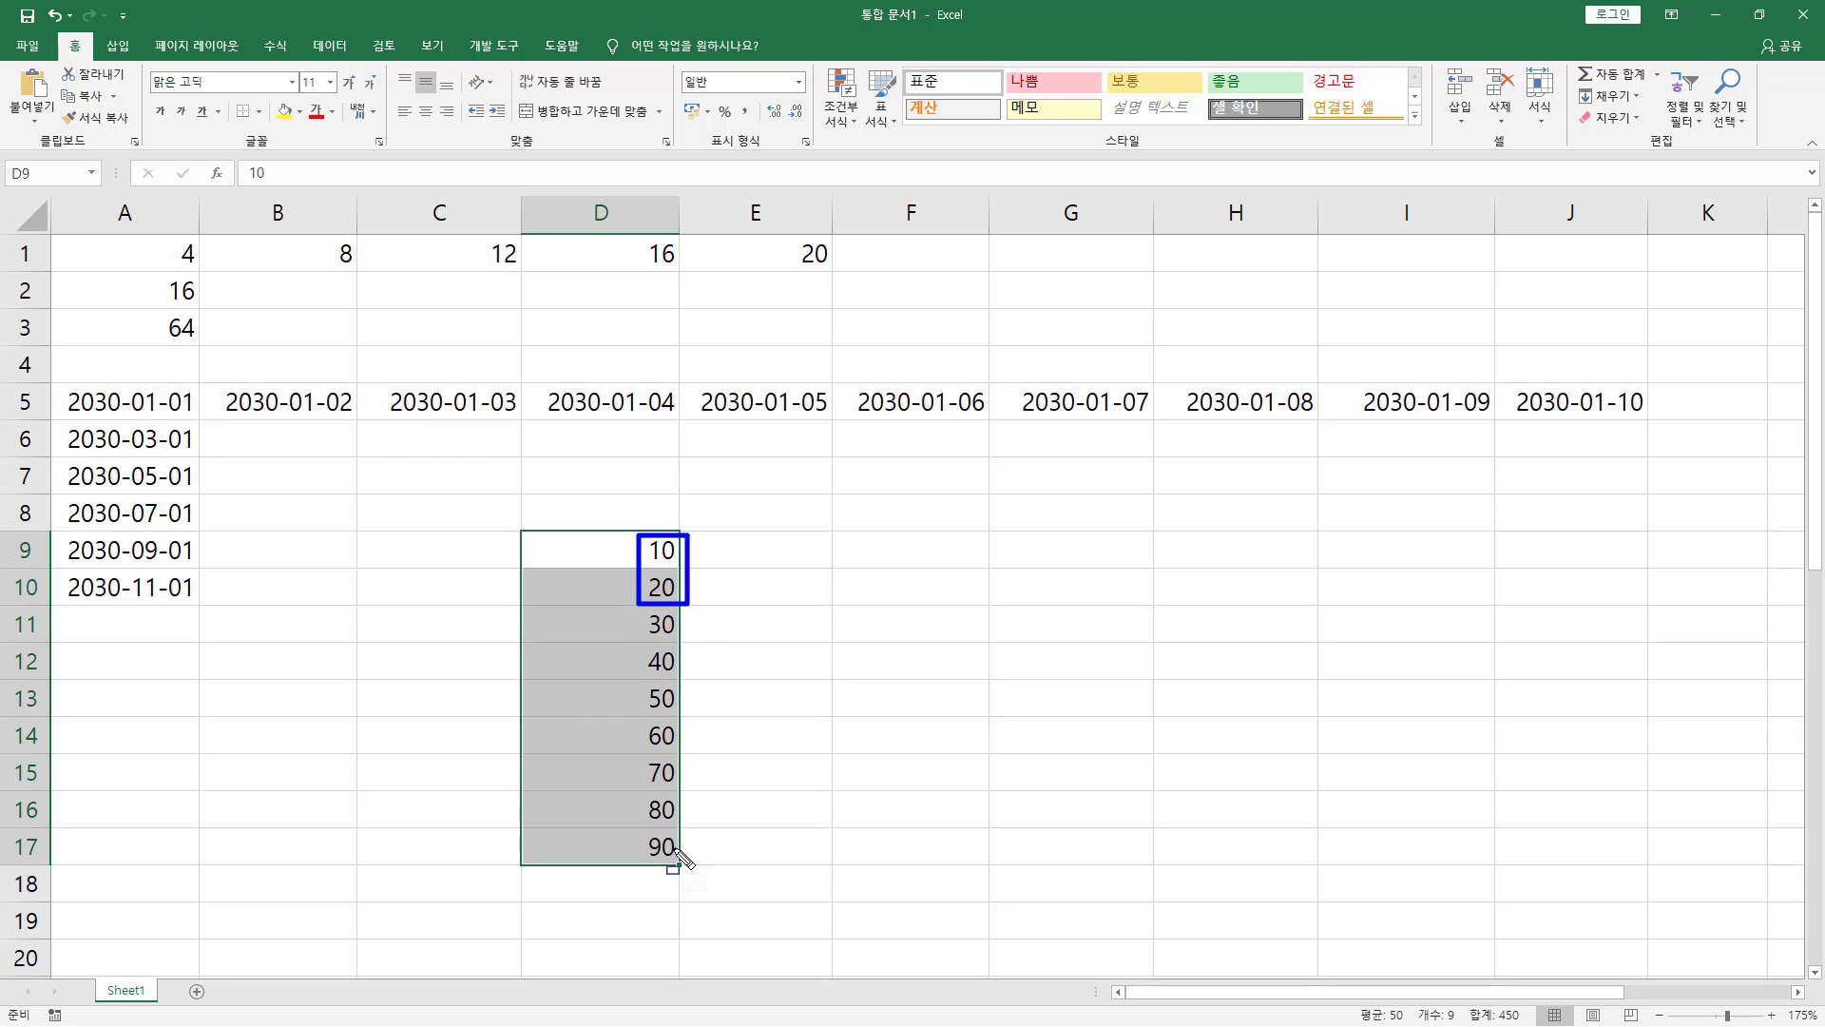
{"action": "key", "text": "Escape"}
Step: Enter 20 in E9 as the second starting value beside D9
{"action": "left_click", "coordinate": [659, 557]}
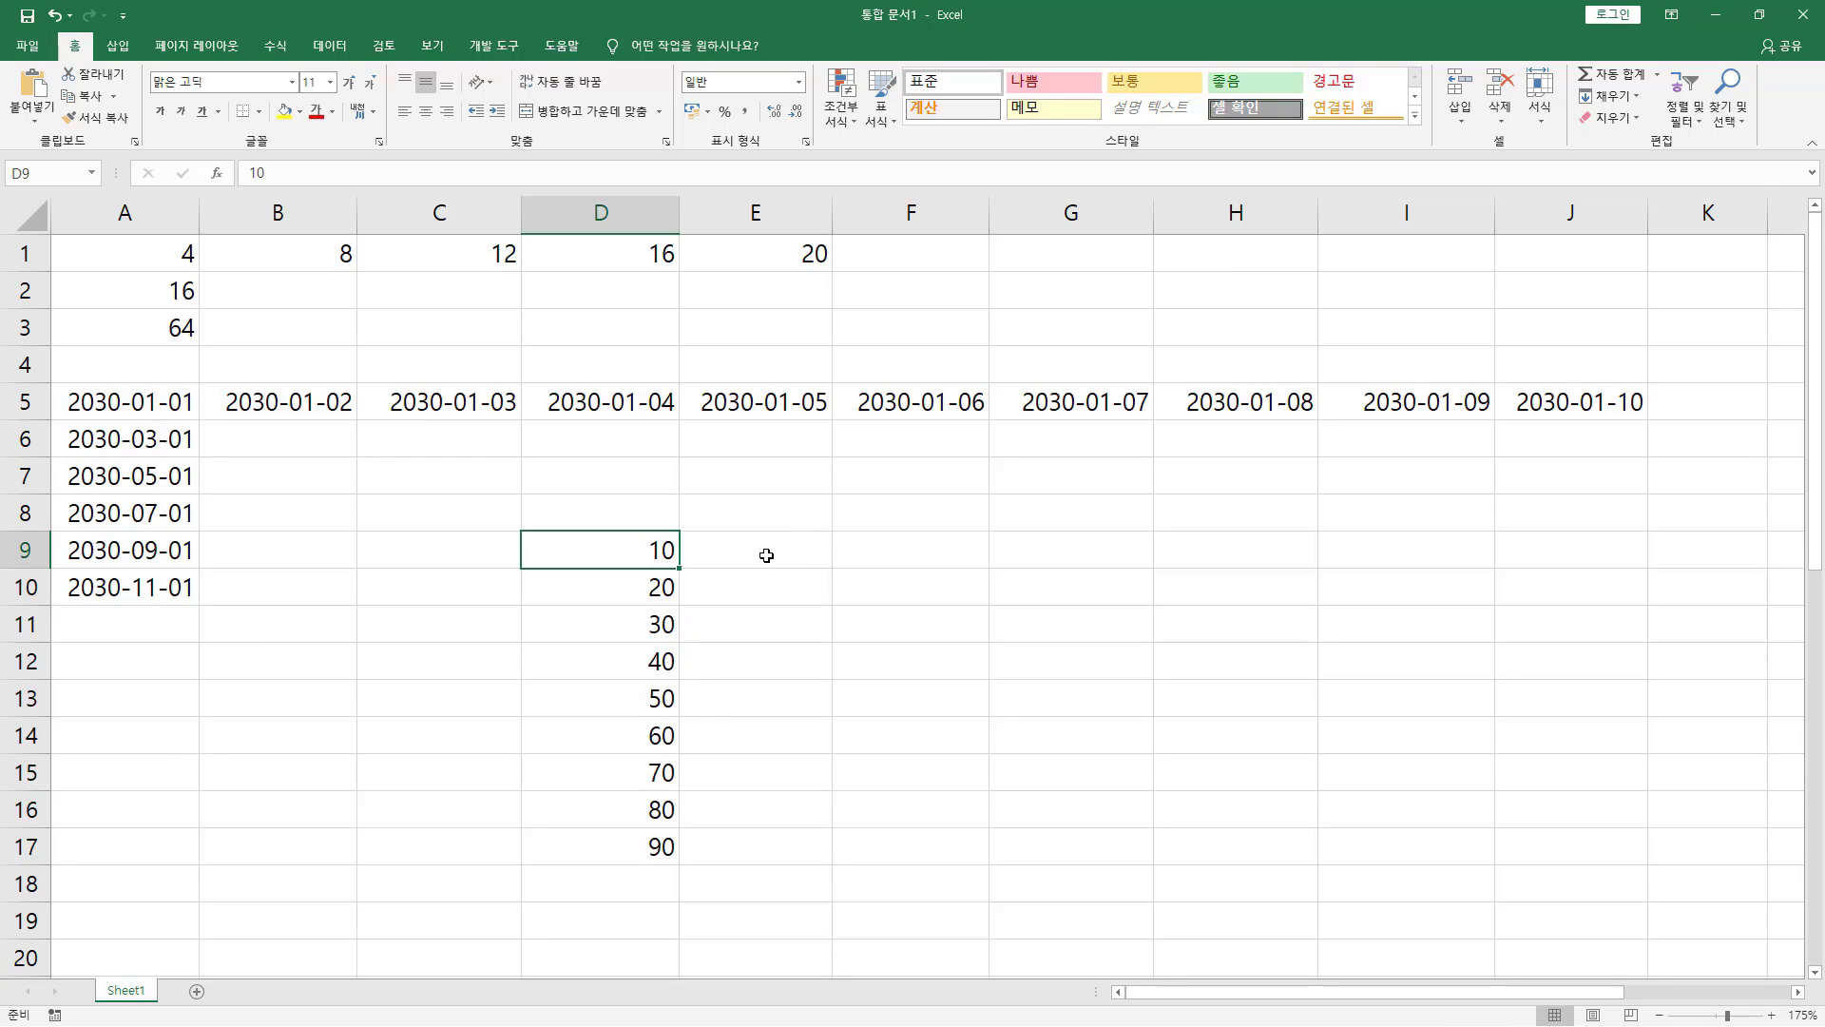
{"action": "left_click", "coordinate": [766, 555]}
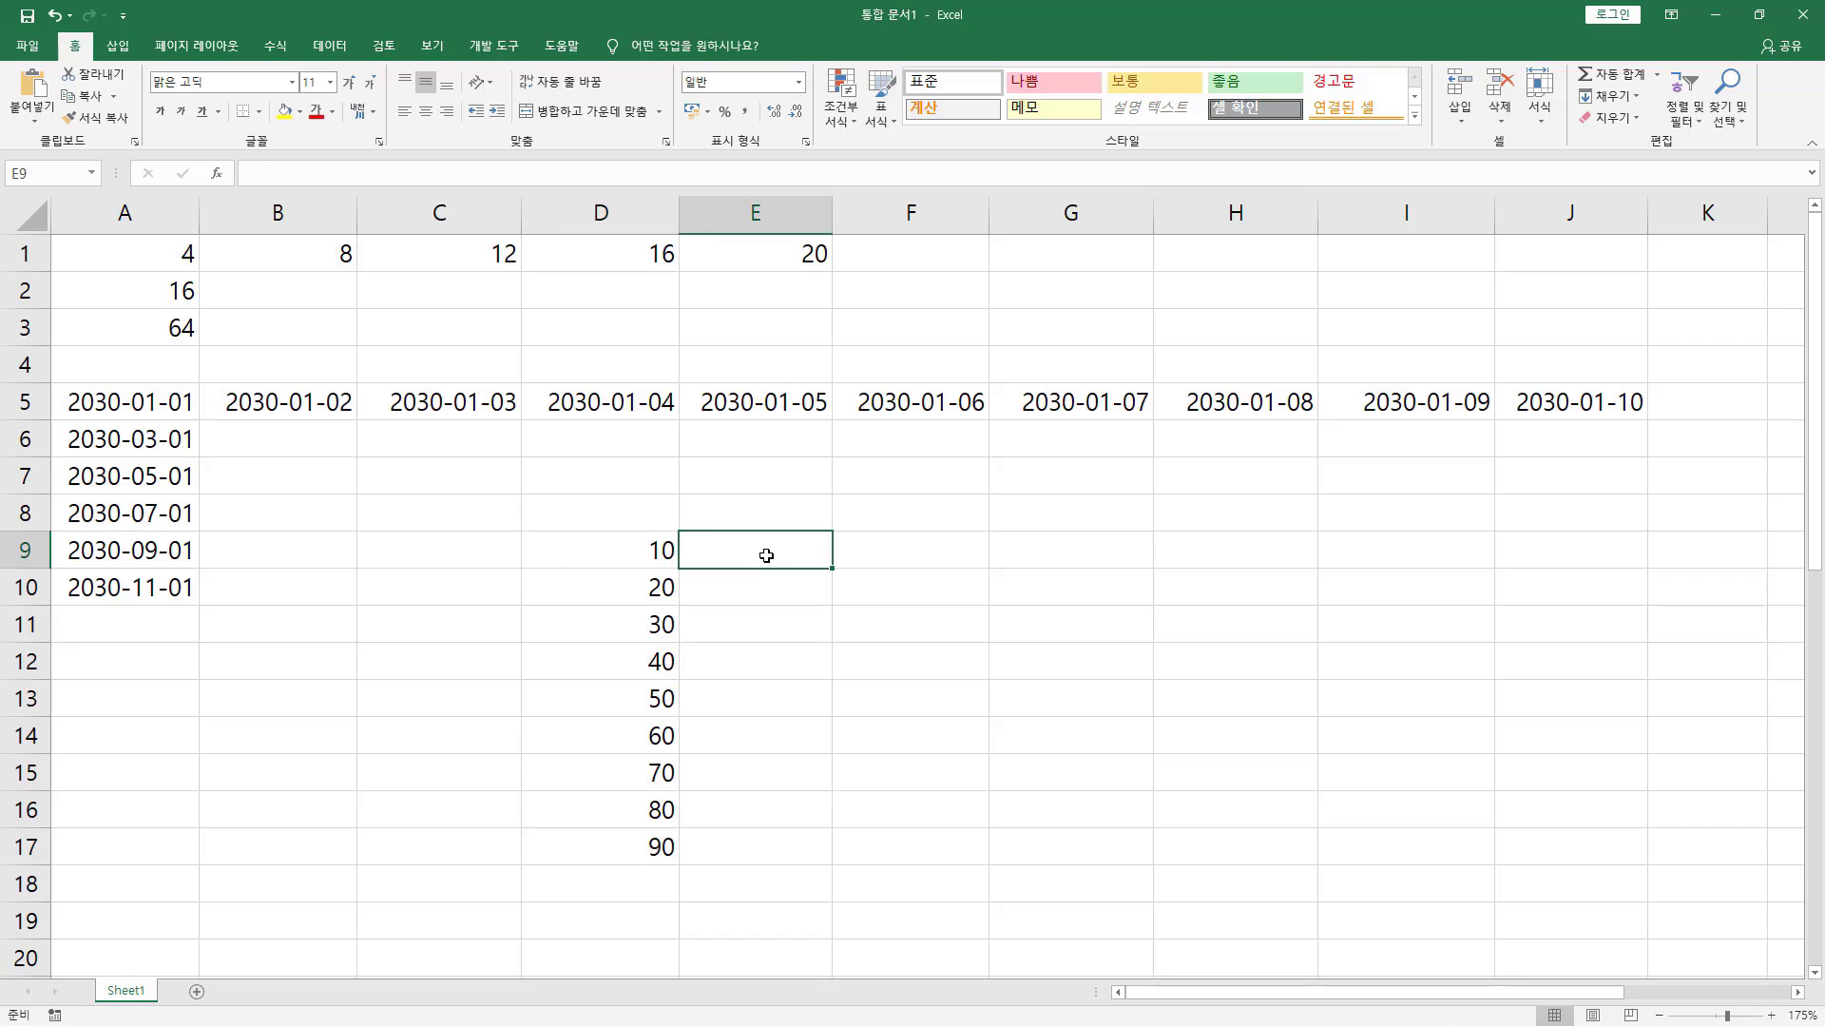
{"action": "type", "text": "20"}
{"action": "key", "text": "Return"}
Step: Fill D9:J9 along the row with a growth series using the Trend option
{"action": "left_click_drag", "start_coordinate": [611, 570], "coordinate": [754, 570]}
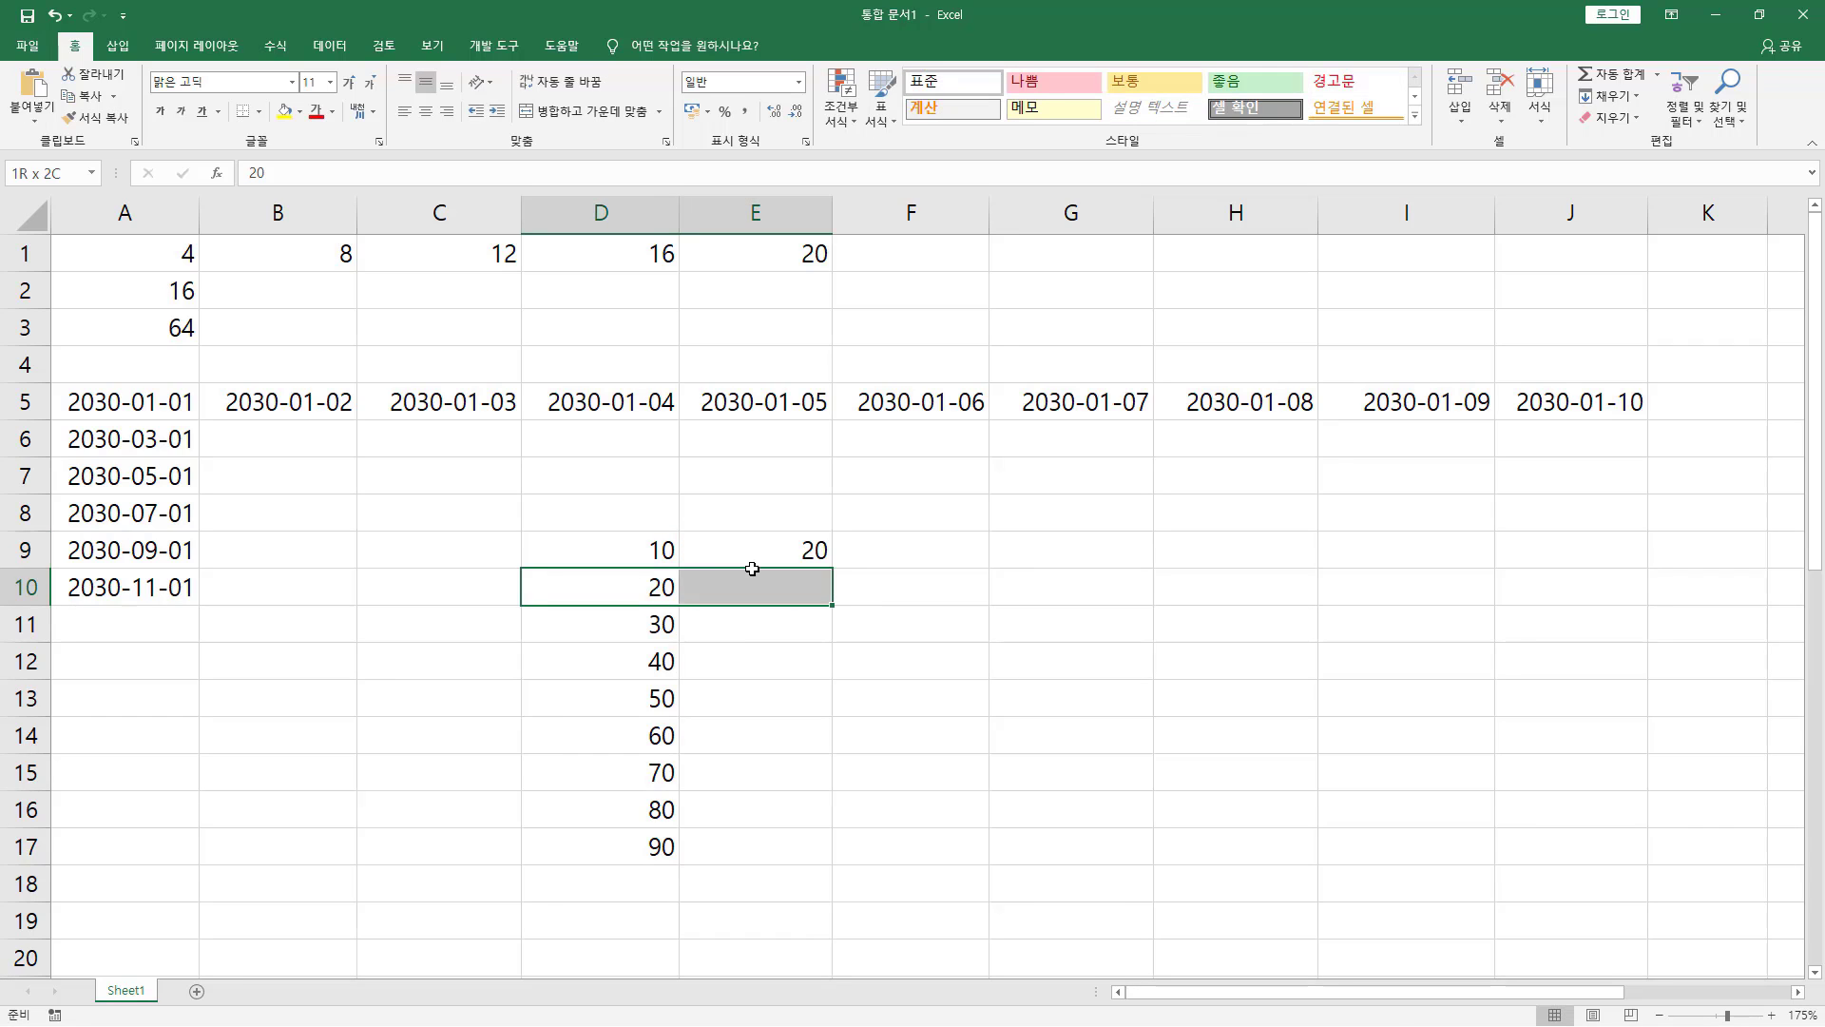
{"action": "left_click", "coordinate": [608, 547]}
{"action": "left_click_drag", "start_coordinate": [622, 549], "coordinate": [790, 555]}
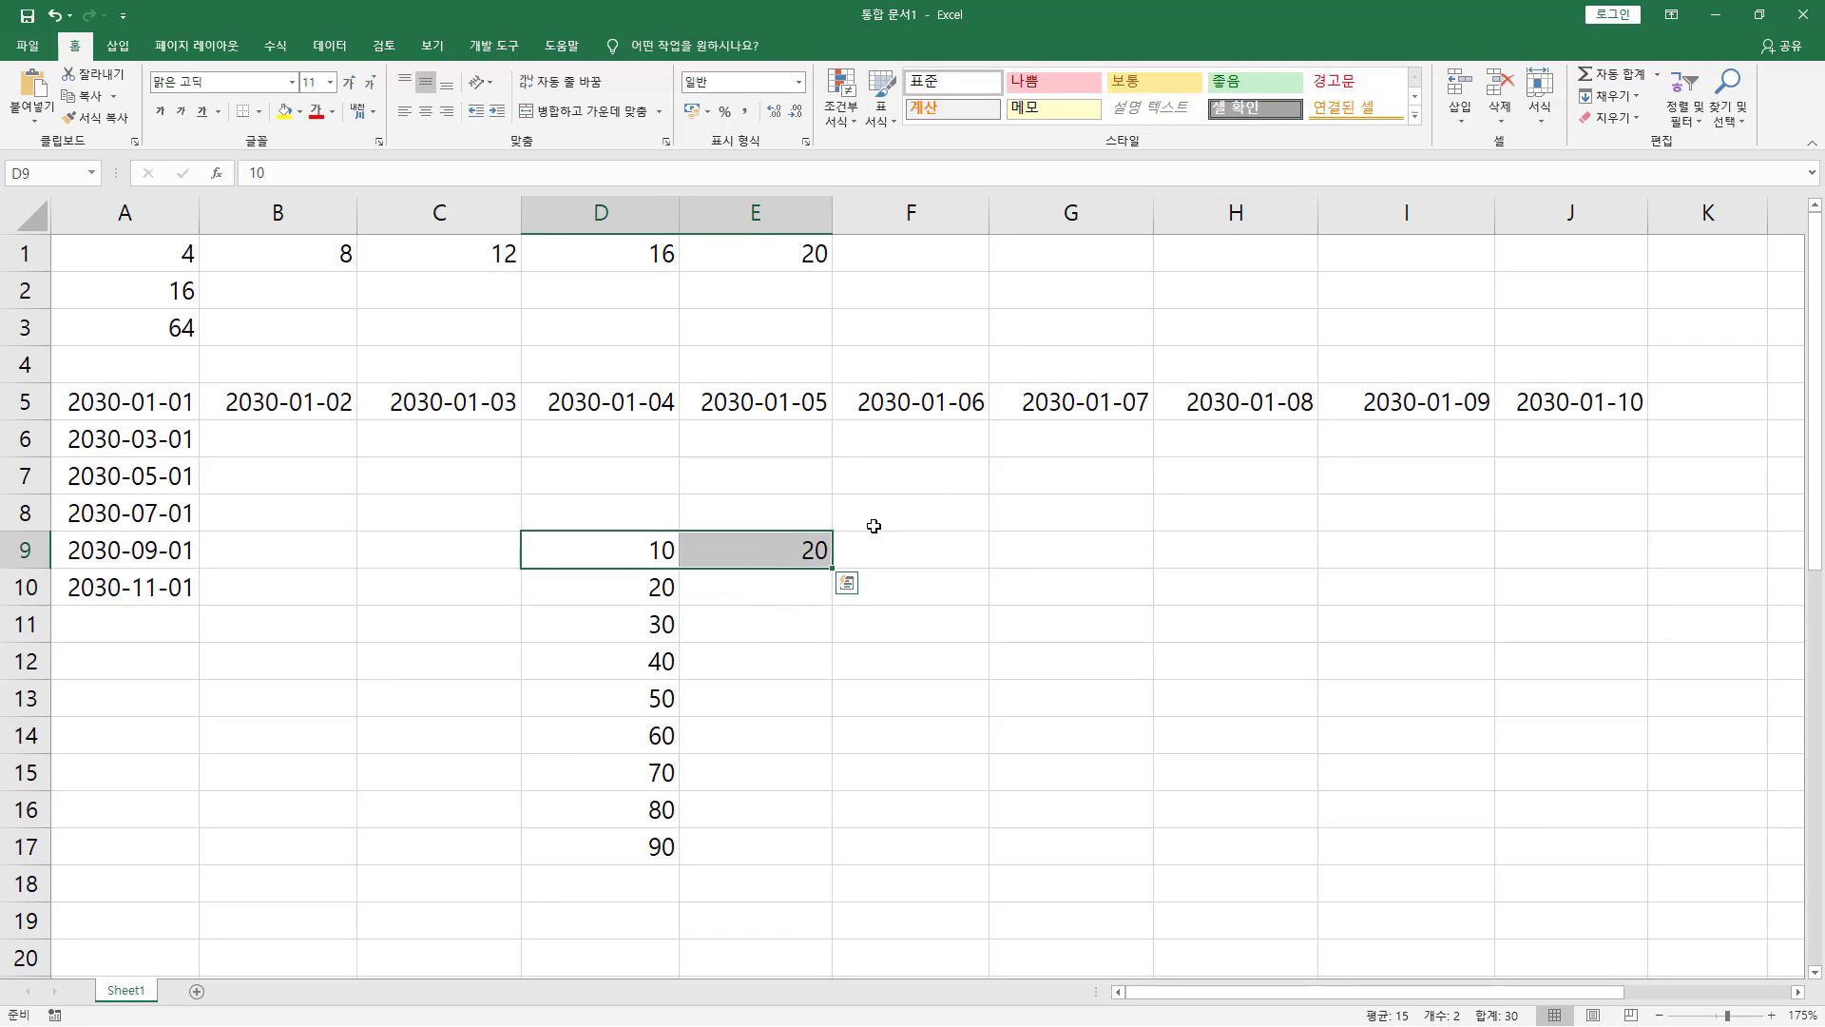
{"action": "left_click_drag", "start_coordinate": [611, 542], "coordinate": [1605, 546]}
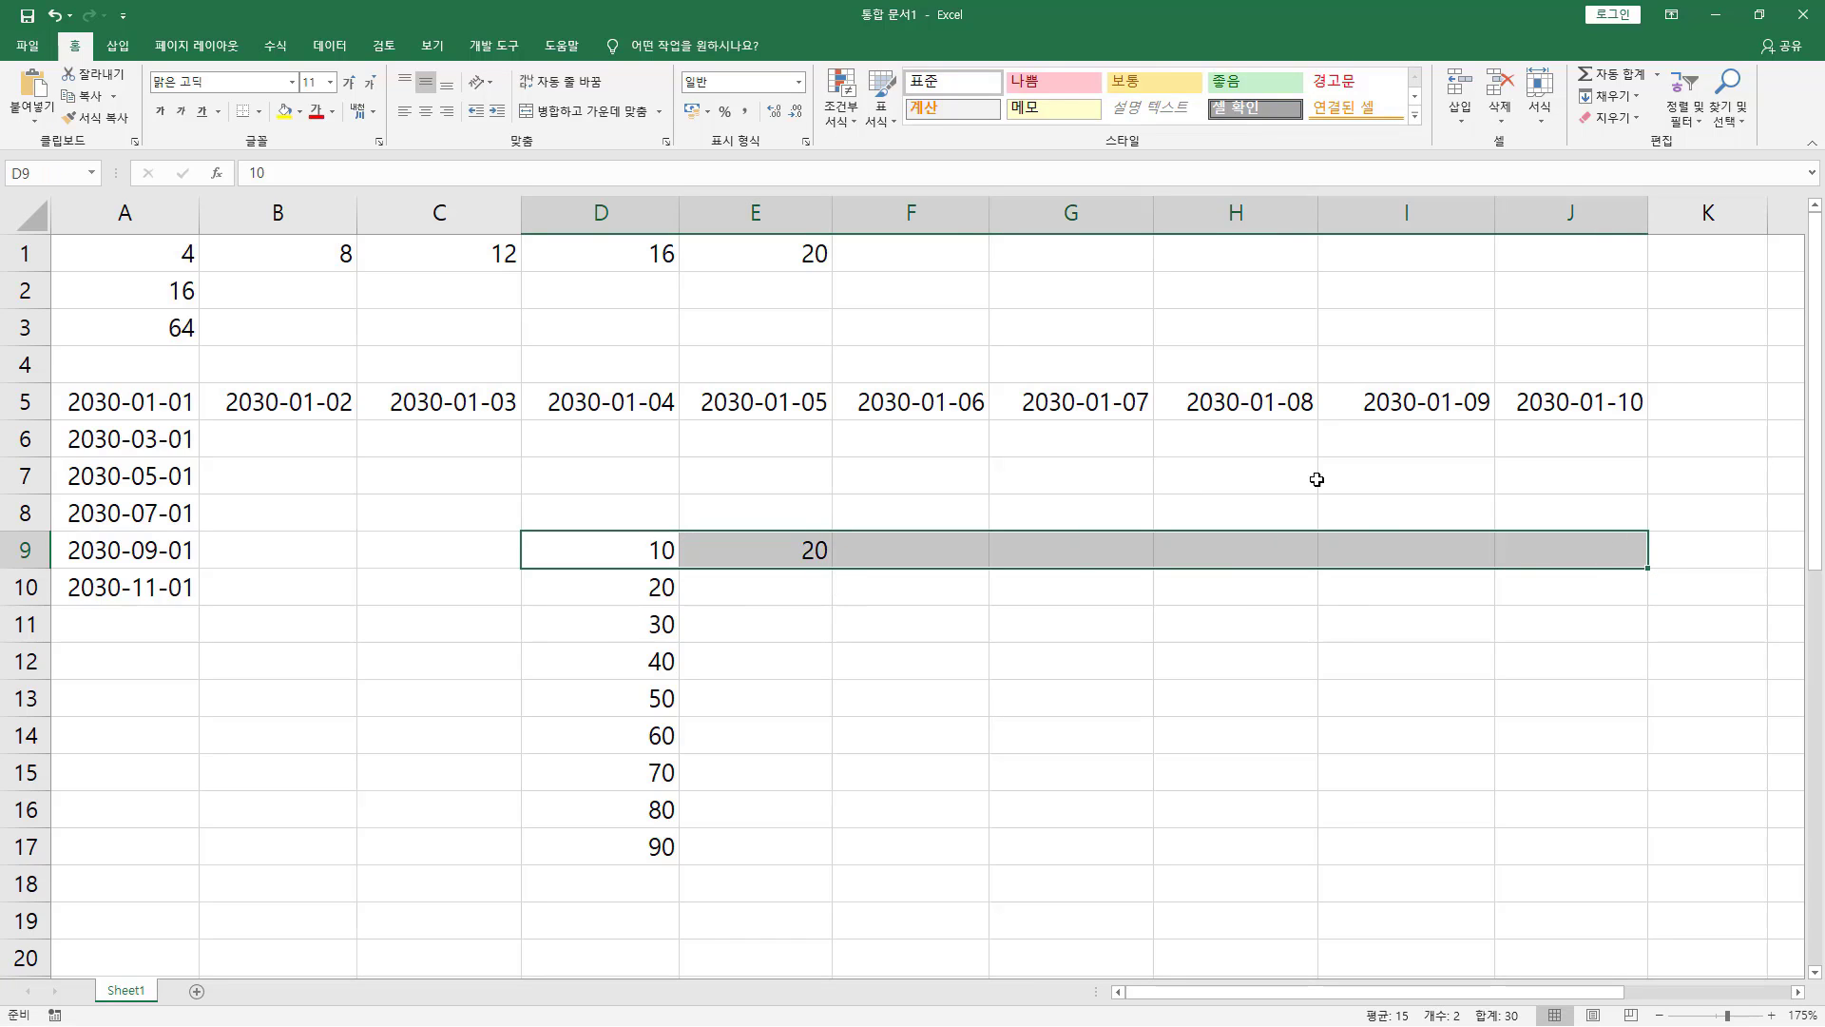
{"action": "left_click", "coordinate": [1621, 99]}
{"action": "left_click", "coordinate": [1627, 255]}
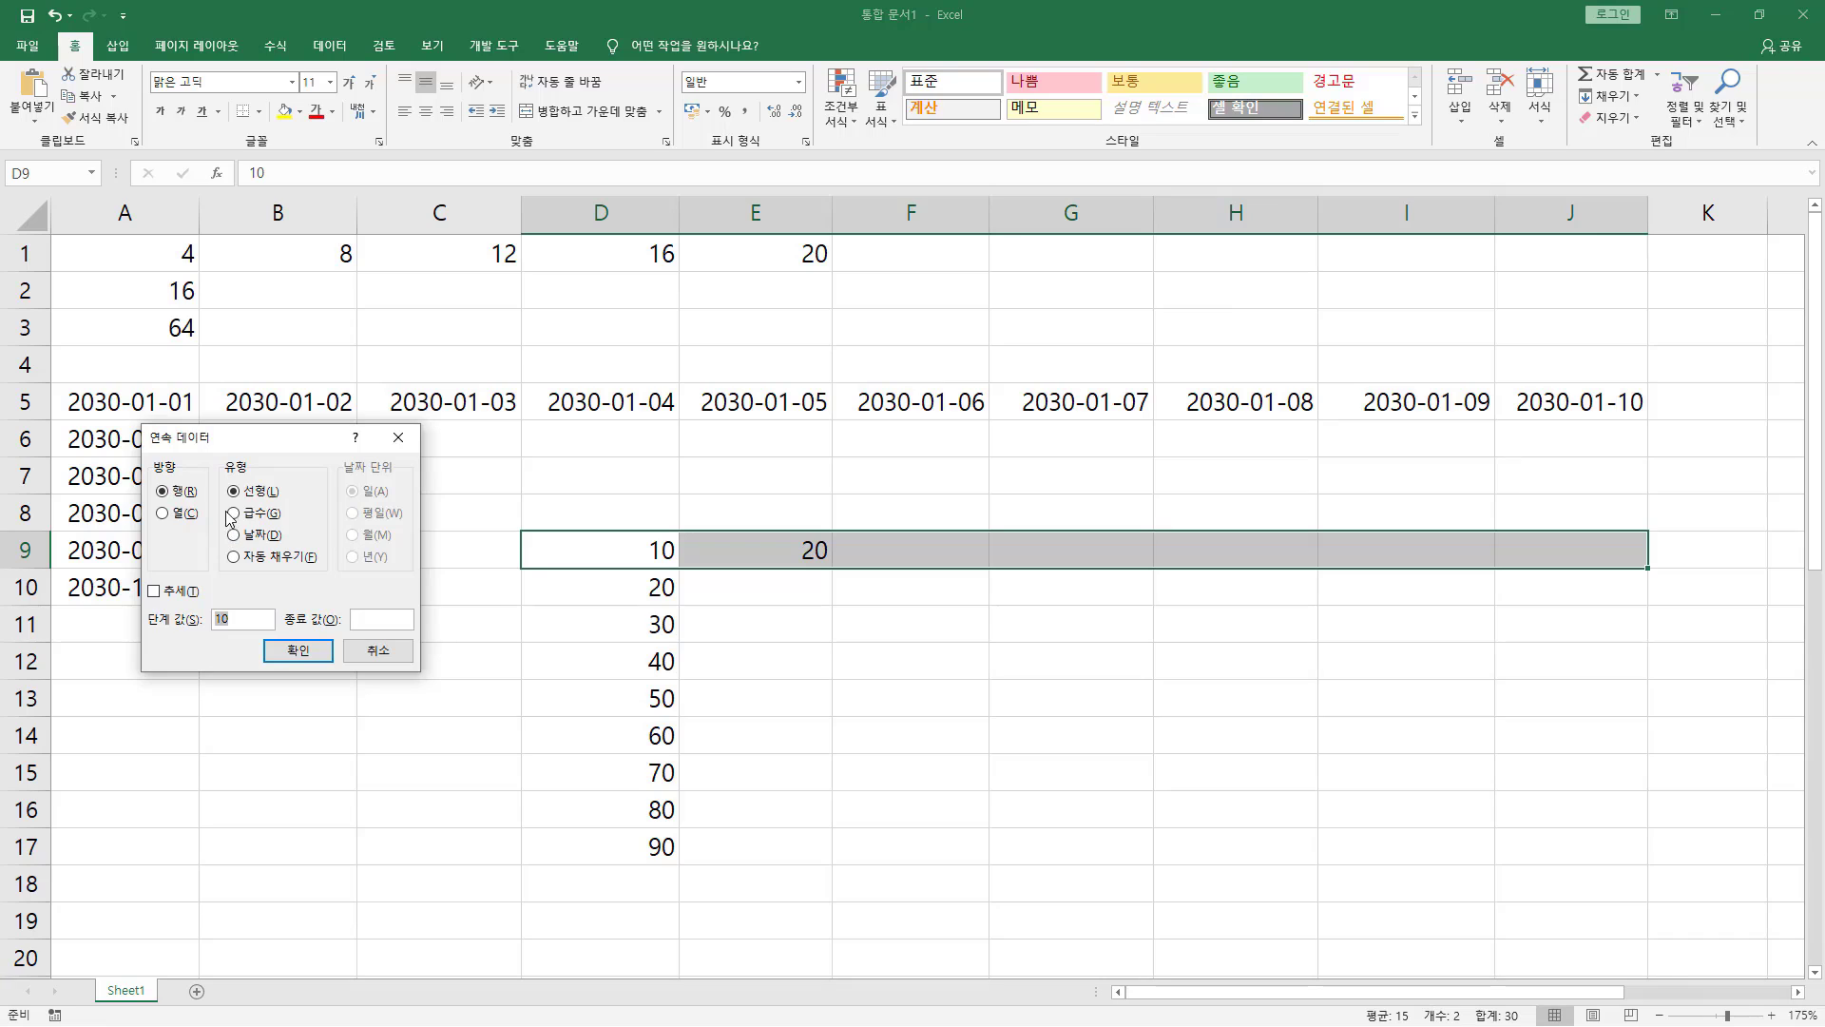
{"action": "left_click", "coordinate": [234, 515]}
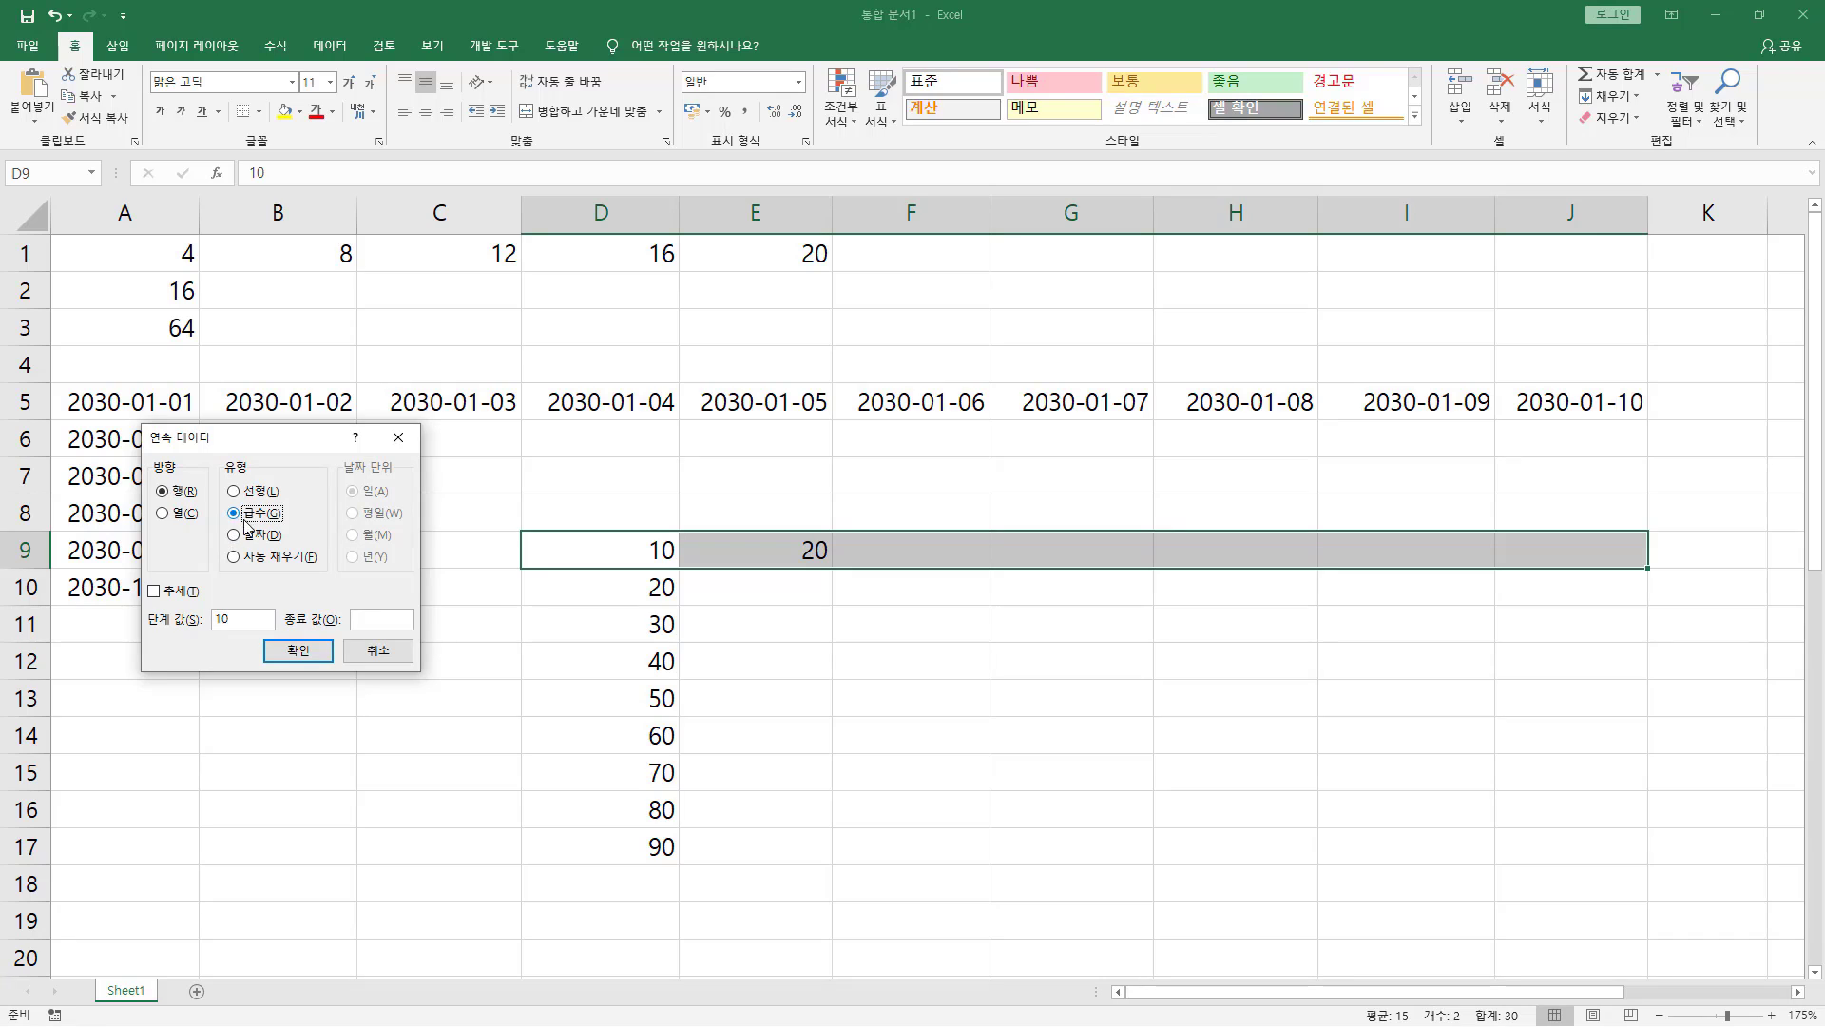
{"action": "left_click", "coordinate": [154, 591]}
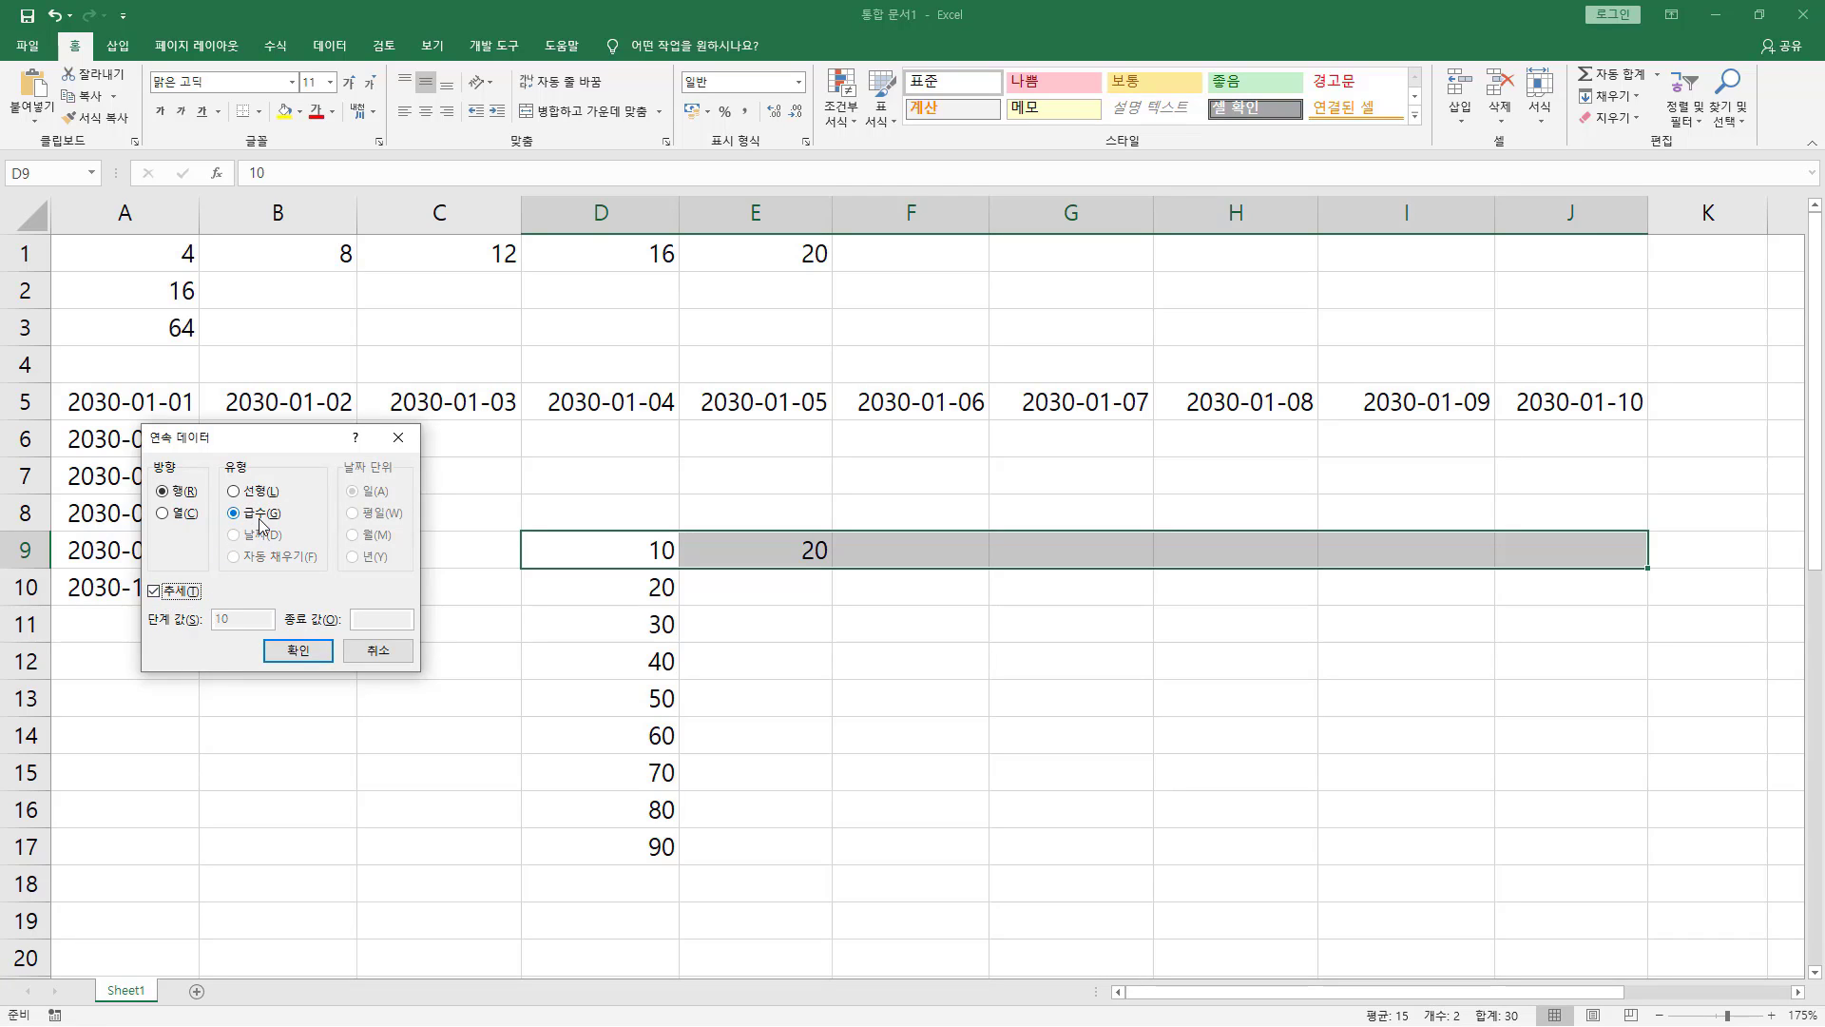
{"action": "left_click", "coordinate": [298, 653]}
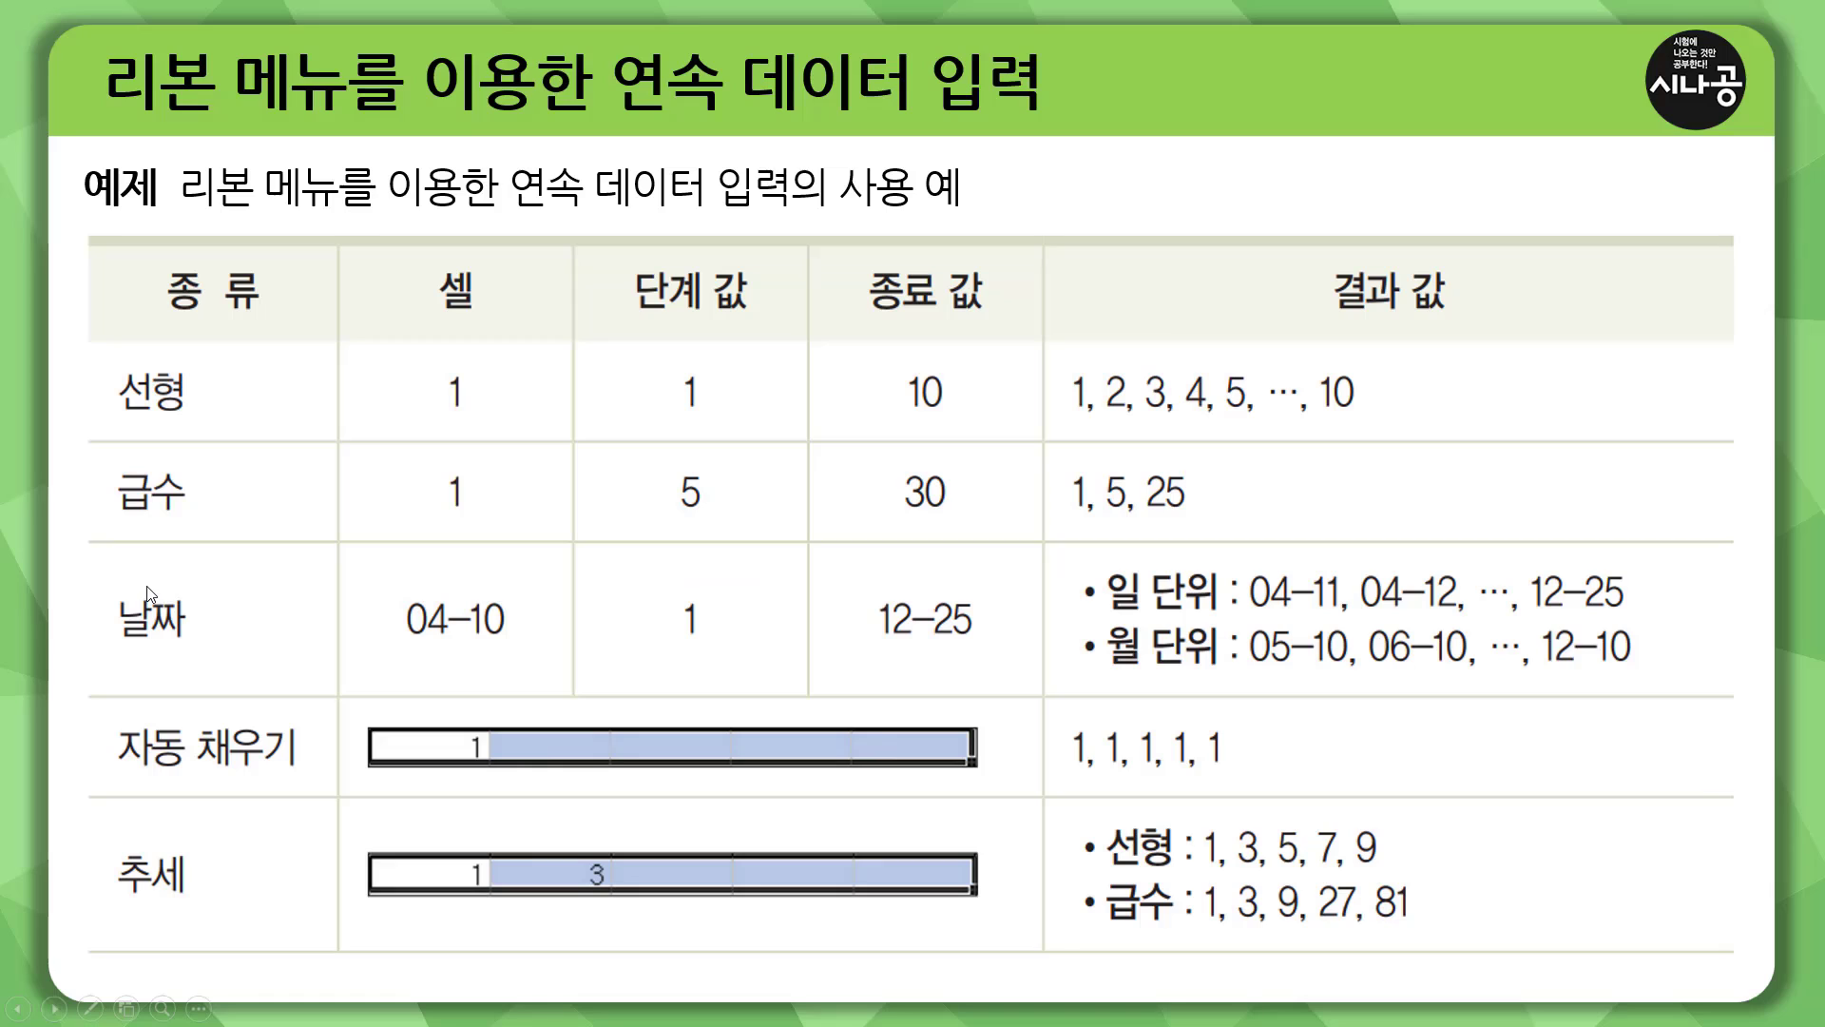
{"action": "key", "text": "ctrl+shift+d"}
{"action": "left_click_drag", "start_coordinate": [1317, 259], "coordinate": [1497, 329]}
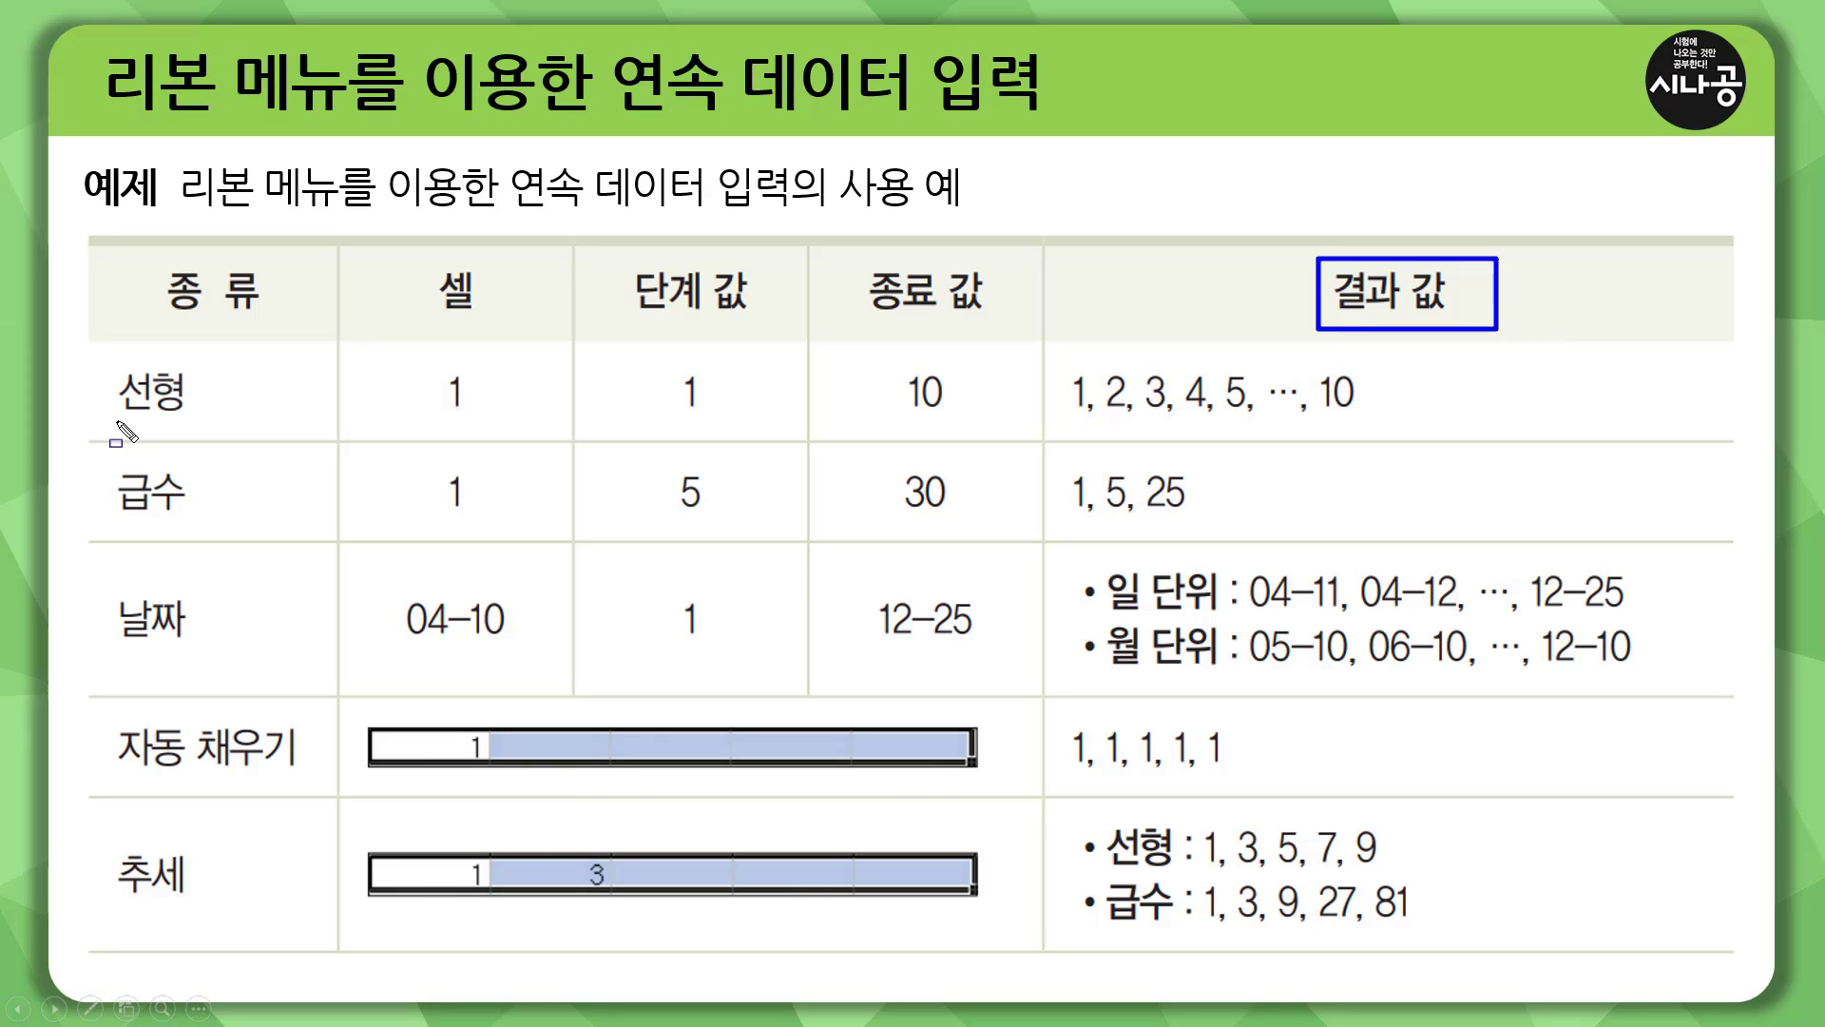
{"action": "left_click_drag", "start_coordinate": [110, 366], "coordinate": [198, 423]}
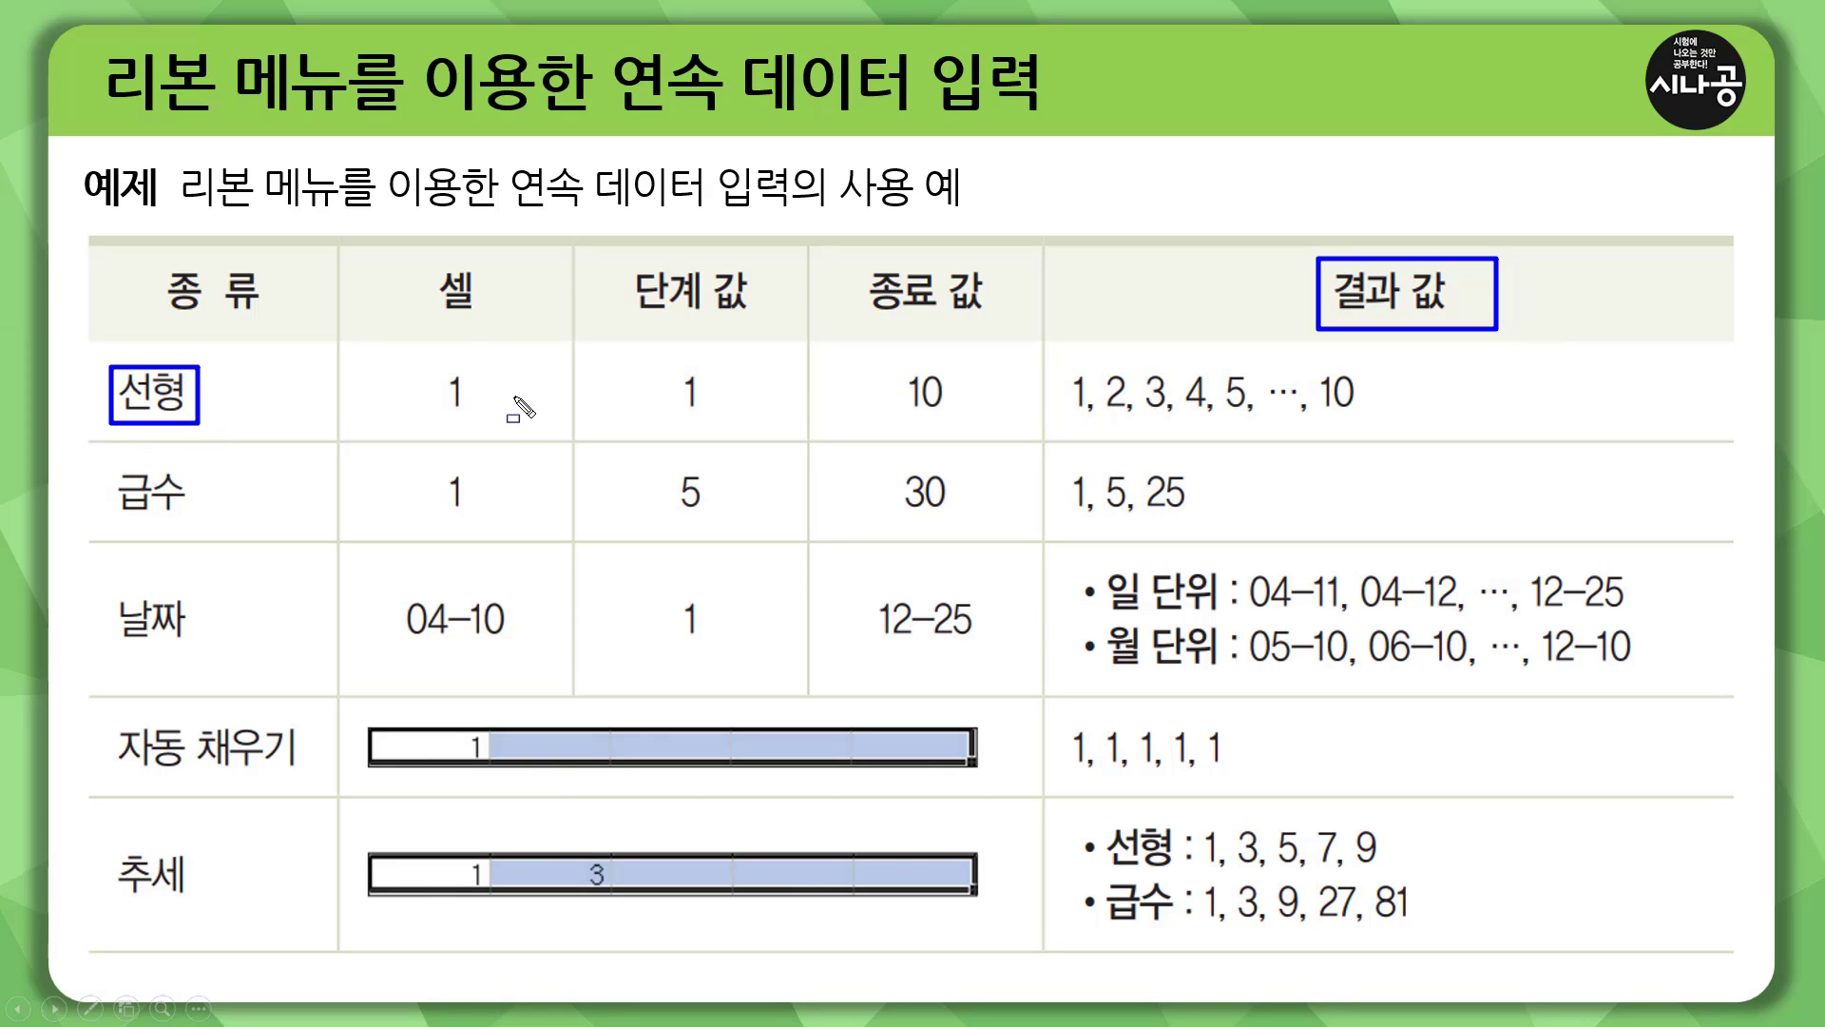
{"action": "left_click_drag", "start_coordinate": [434, 364], "coordinate": [487, 419]}
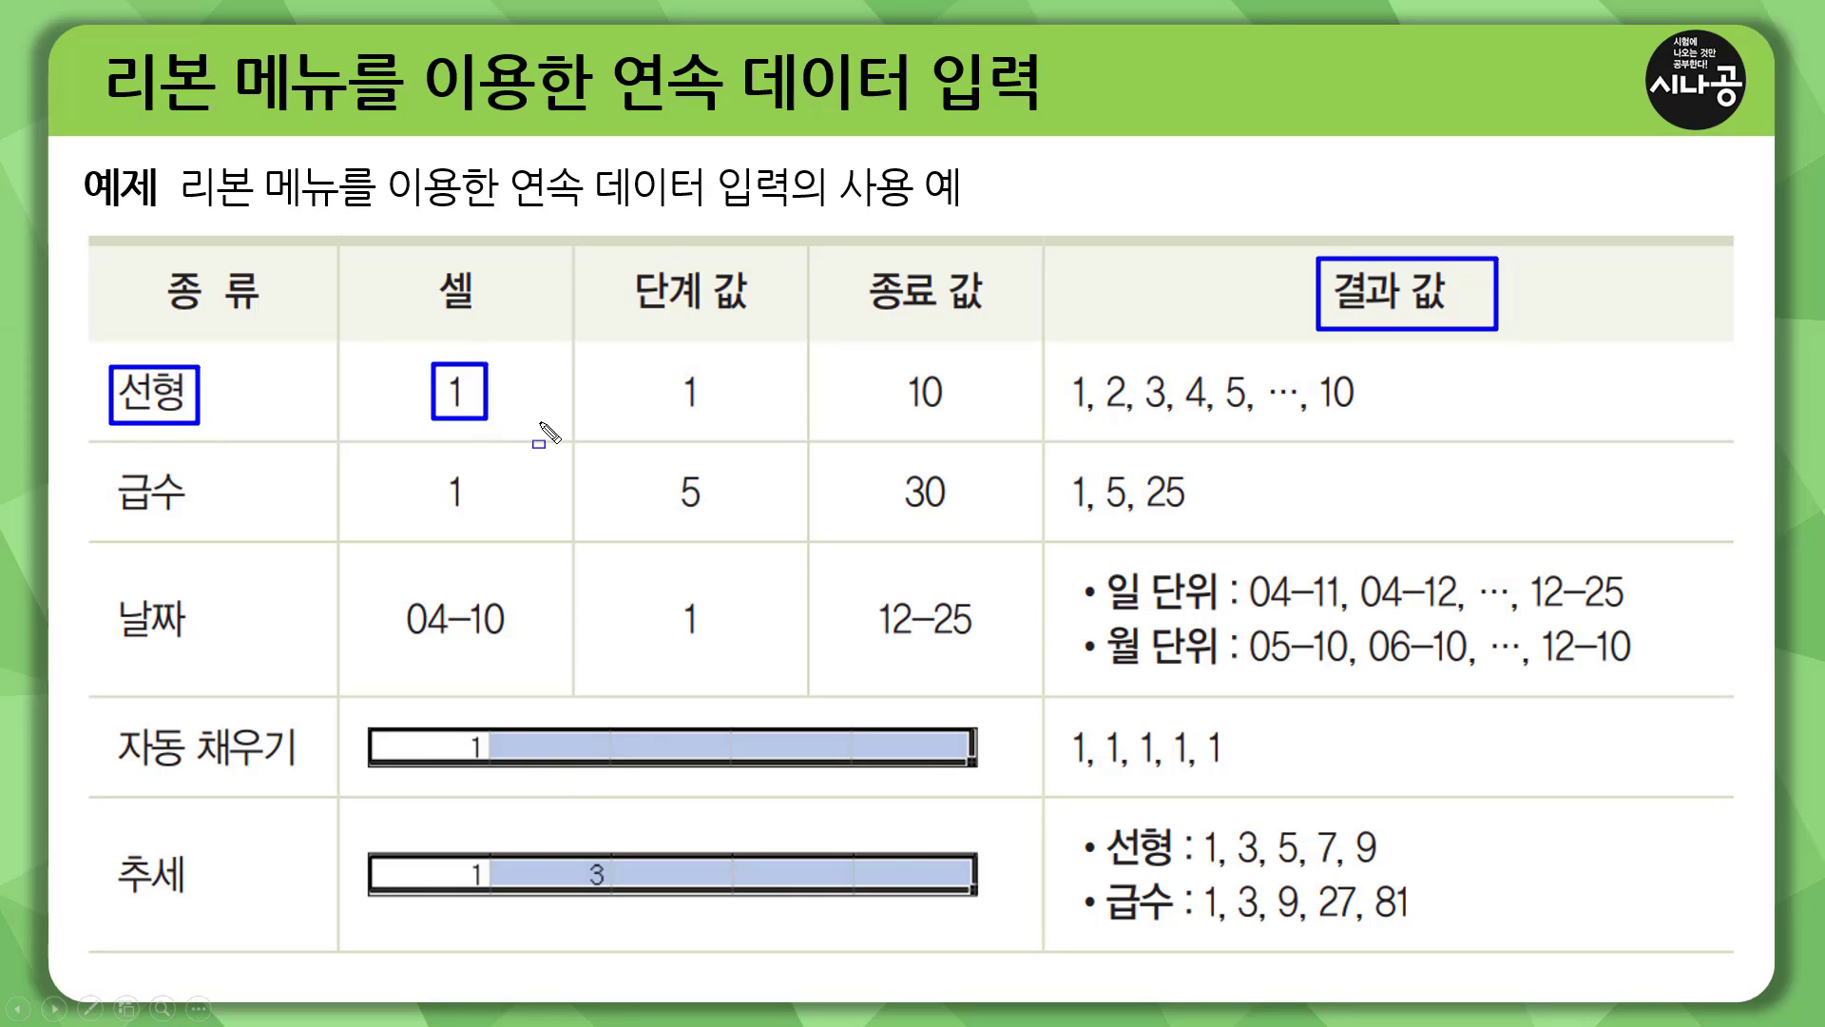
{"action": "left_click_drag", "start_coordinate": [676, 368], "coordinate": [714, 423]}
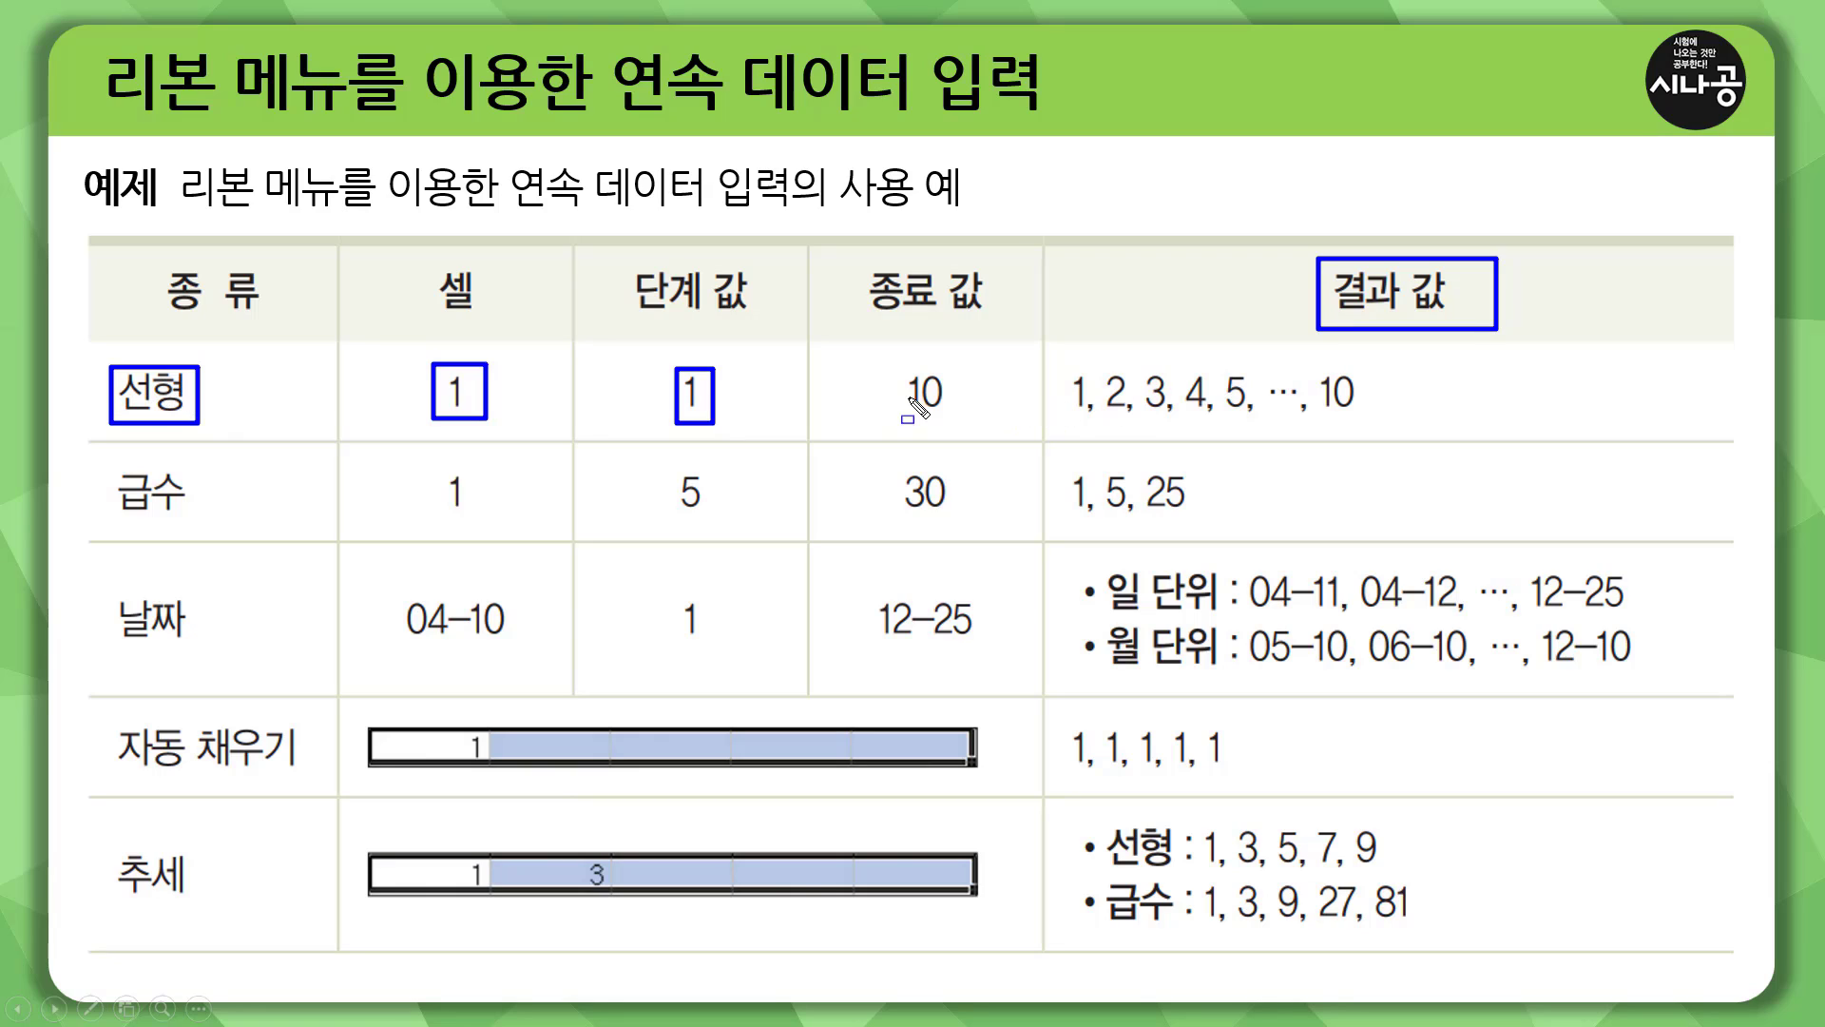
{"action": "left_click_drag", "start_coordinate": [901, 368], "coordinate": [956, 413]}
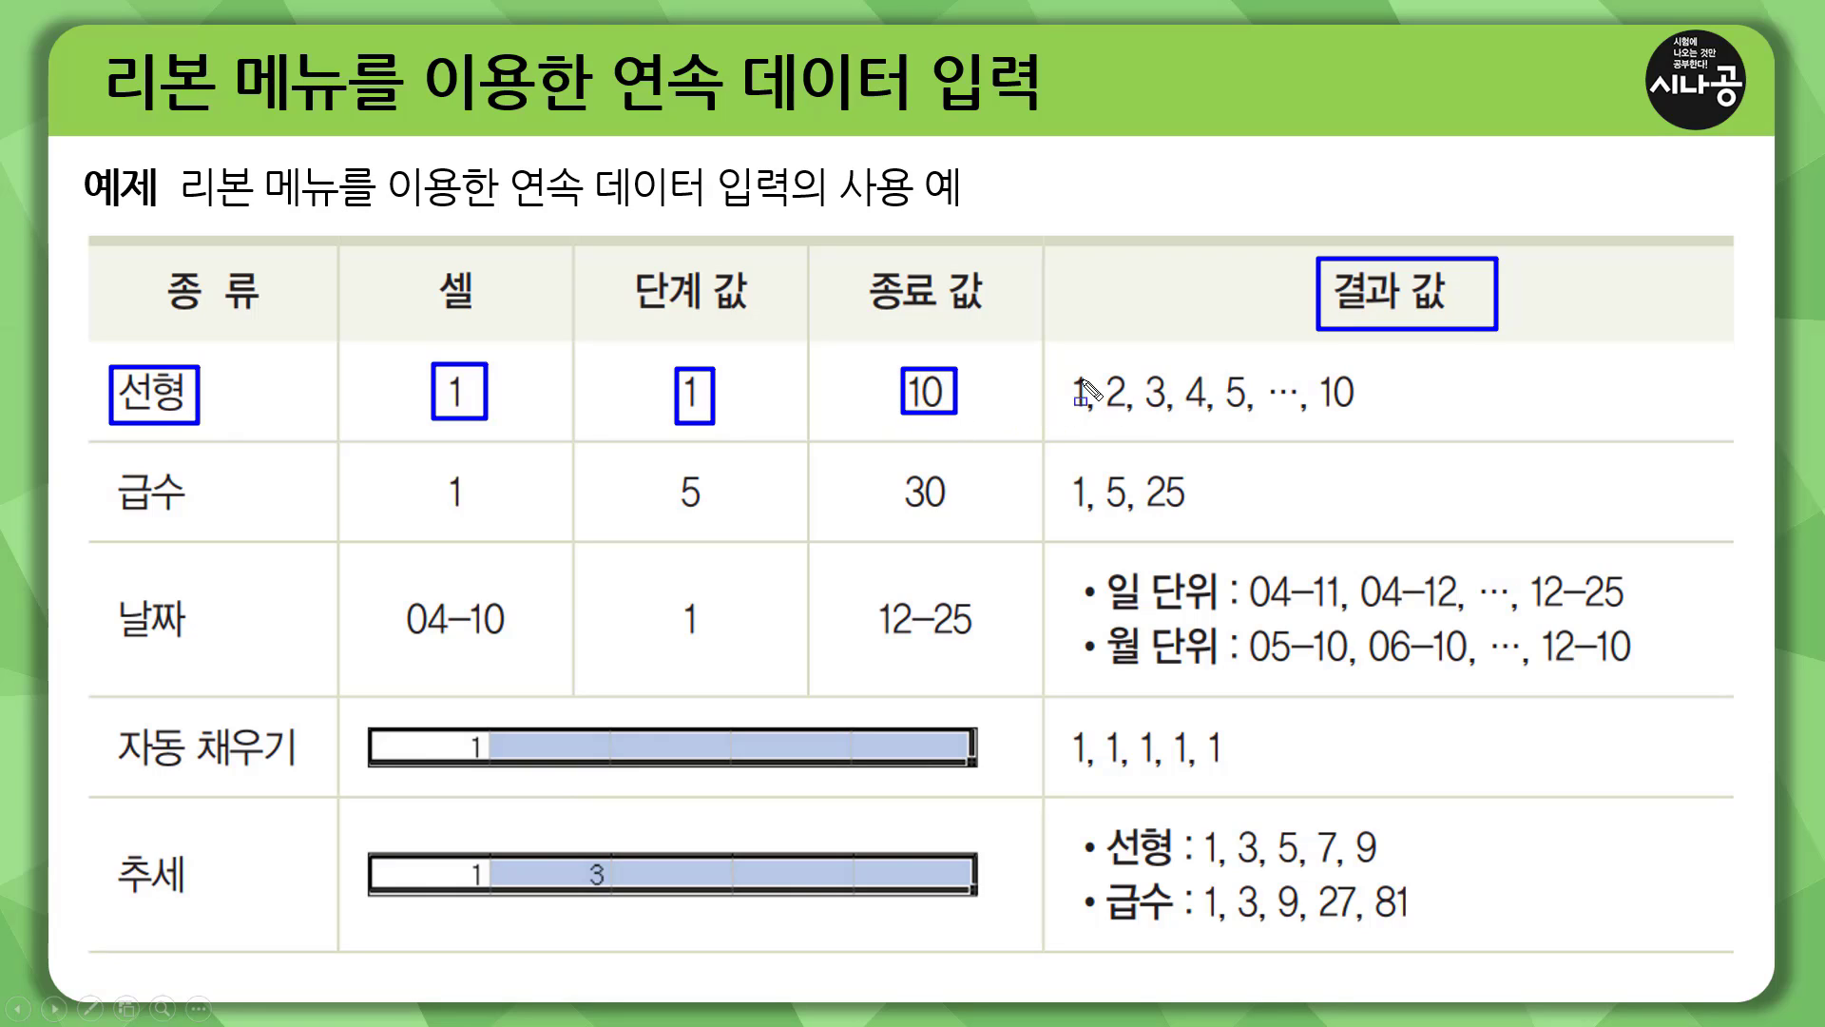
{"action": "left_click_drag", "start_coordinate": [1057, 366], "coordinate": [1098, 425]}
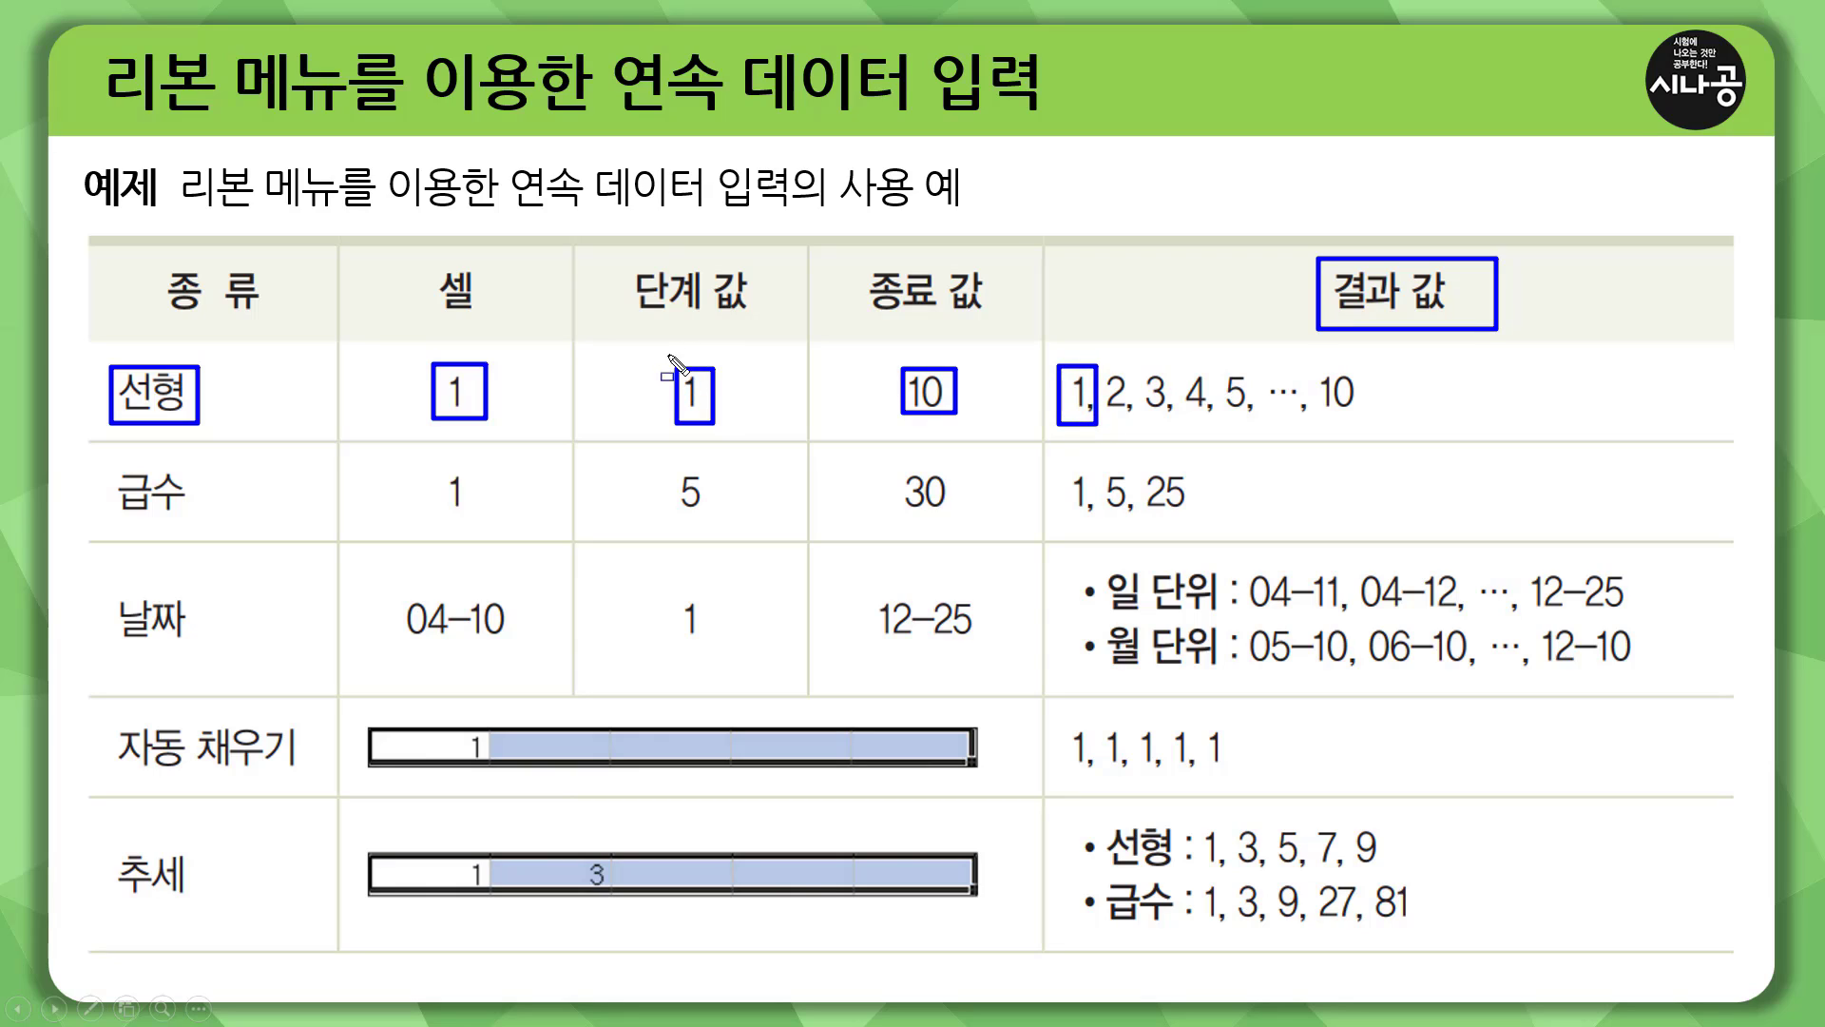
{"action": "mouse_move", "coordinate": [669, 355]}
{"action": "left_mouse_down"}
{"action": "mouse_move", "coordinate": [738, 428]}
{"action": "mouse_move", "coordinate": [665, 430]}
{"action": "left_mouse_up"}
{"action": "mouse_move", "coordinate": [895, 353]}
{"action": "left_mouse_down"}
{"action": "mouse_move", "coordinate": [962, 430]}
{"action": "mouse_move", "coordinate": [1385, 420]}
{"action": "left_mouse_up"}
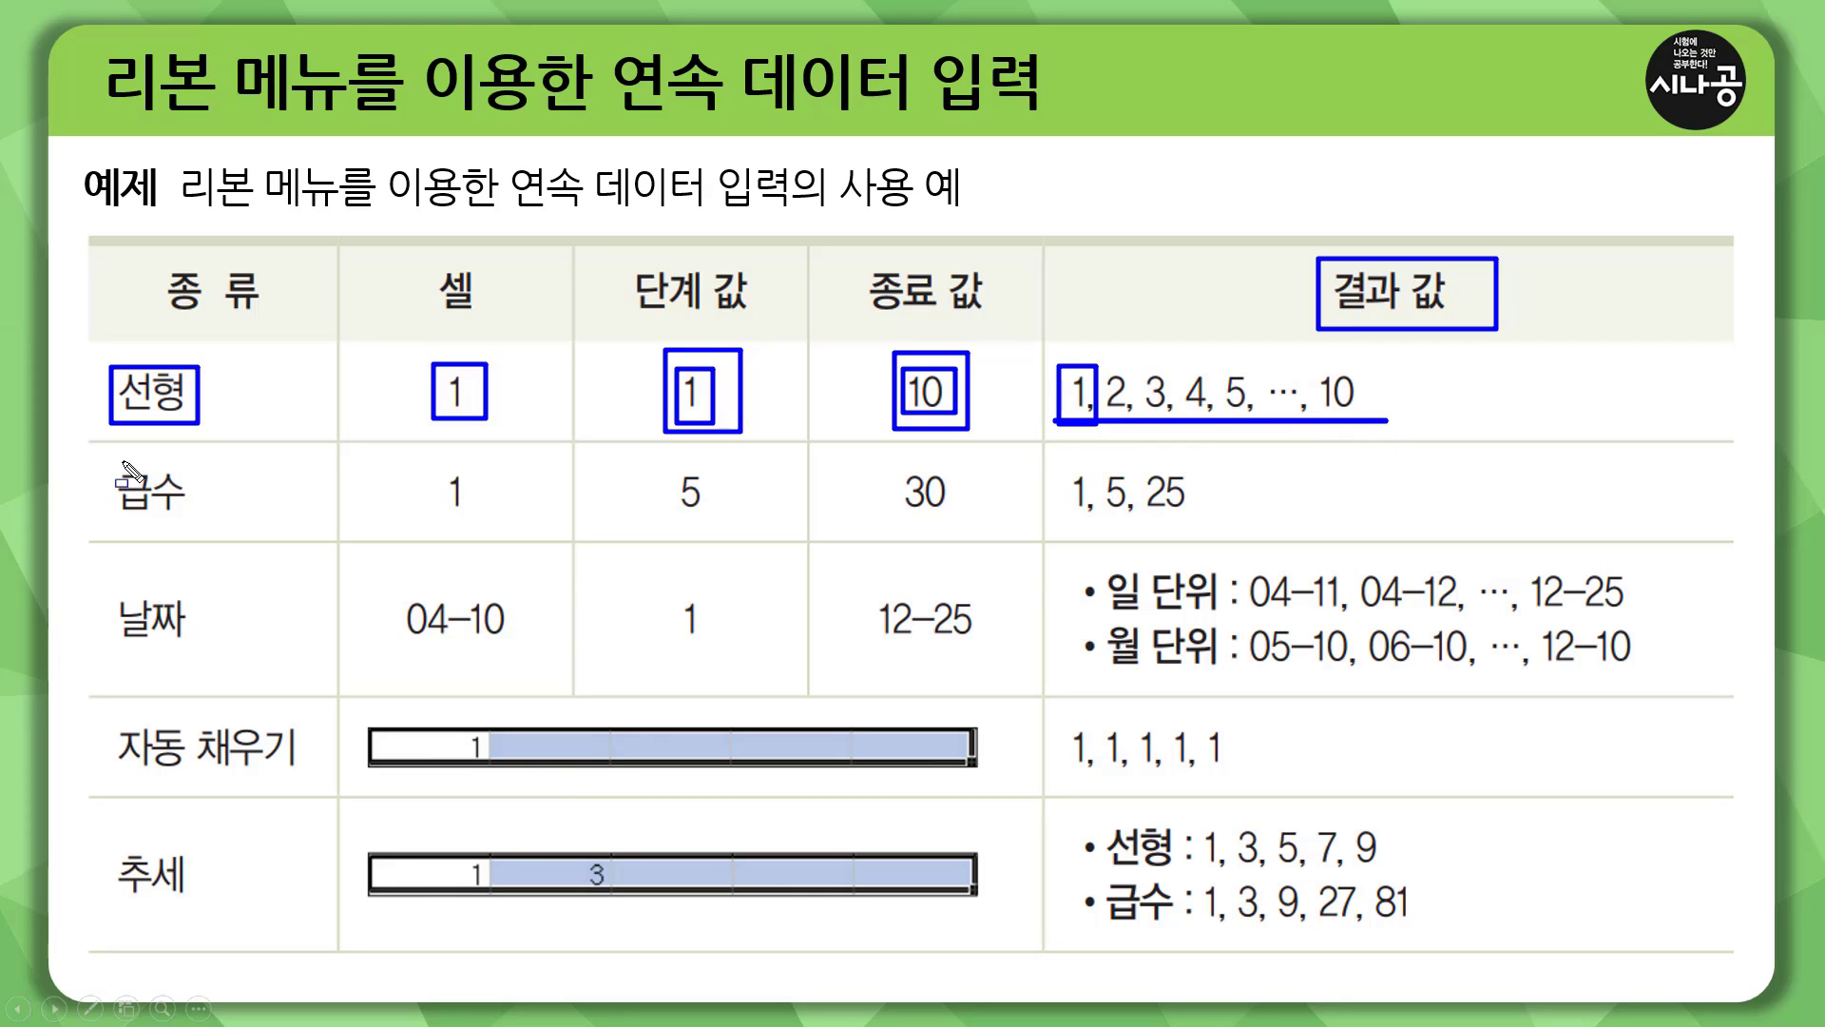
{"action": "left_click_drag", "start_coordinate": [113, 461], "coordinate": [193, 520]}
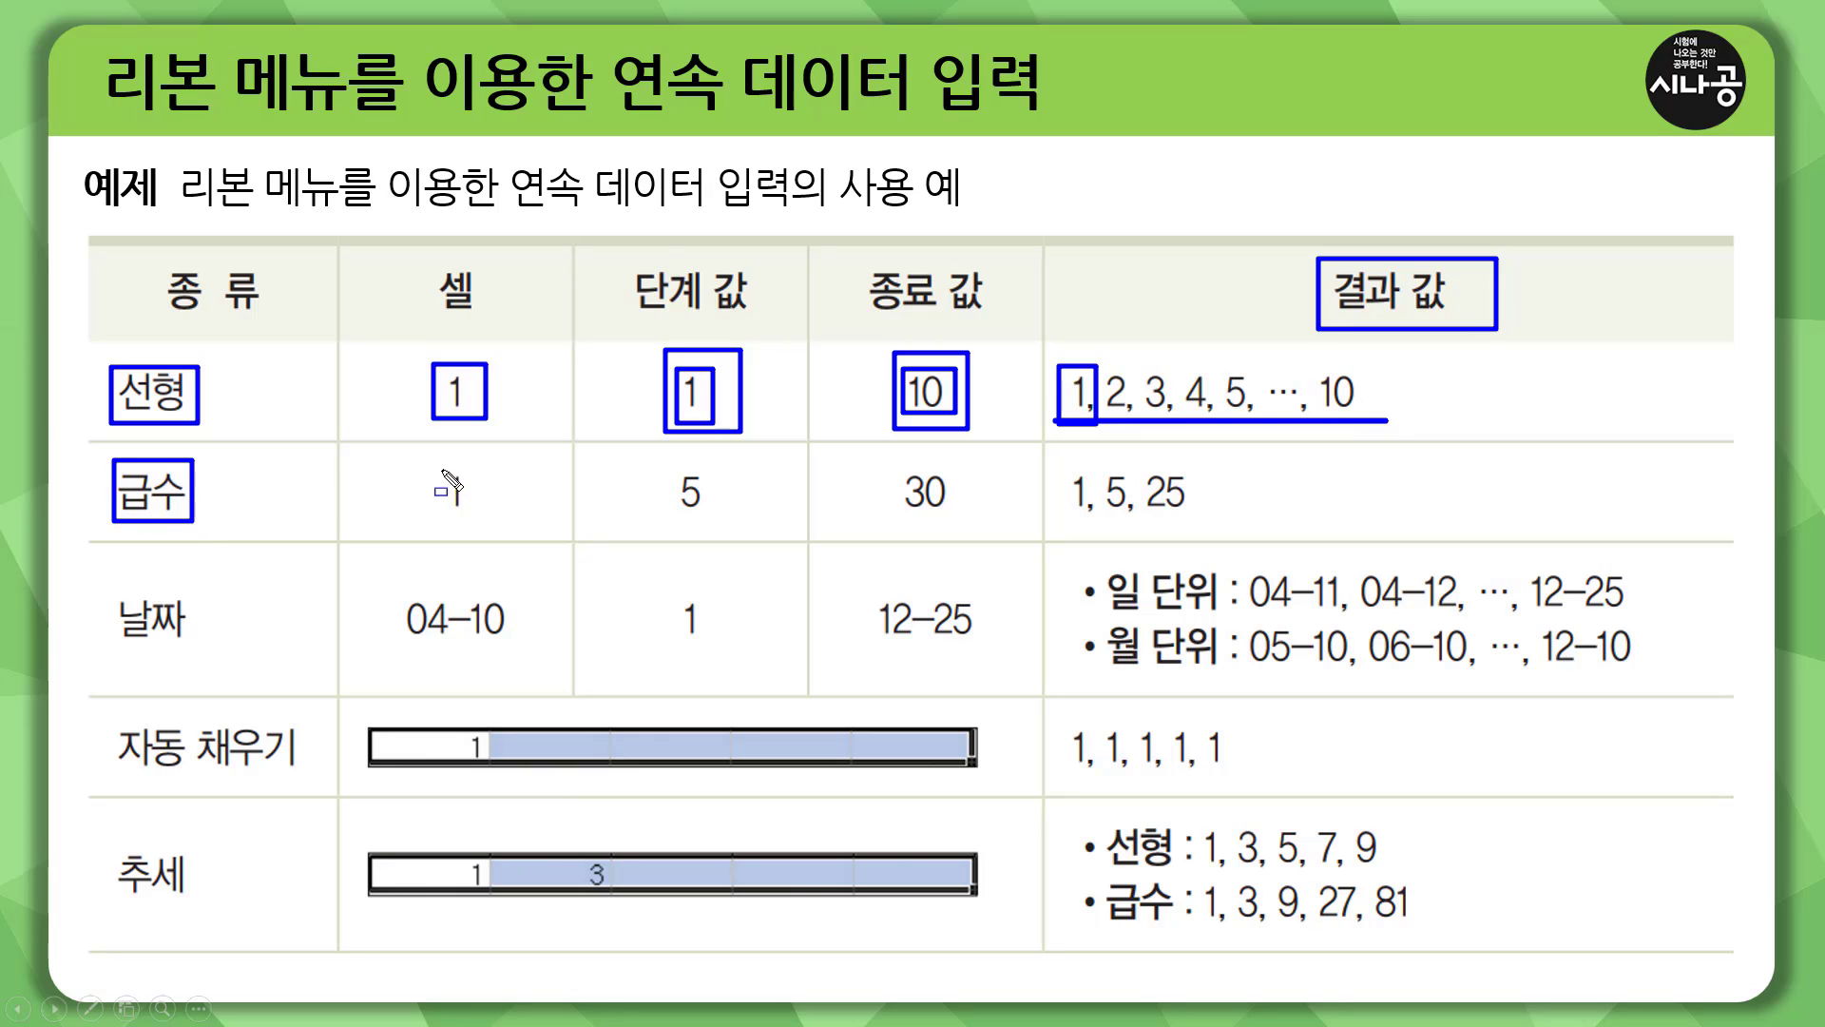
{"action": "left_click_drag", "start_coordinate": [442, 469], "coordinate": [480, 519]}
{"action": "left_click_drag", "start_coordinate": [675, 465], "coordinate": [711, 524]}
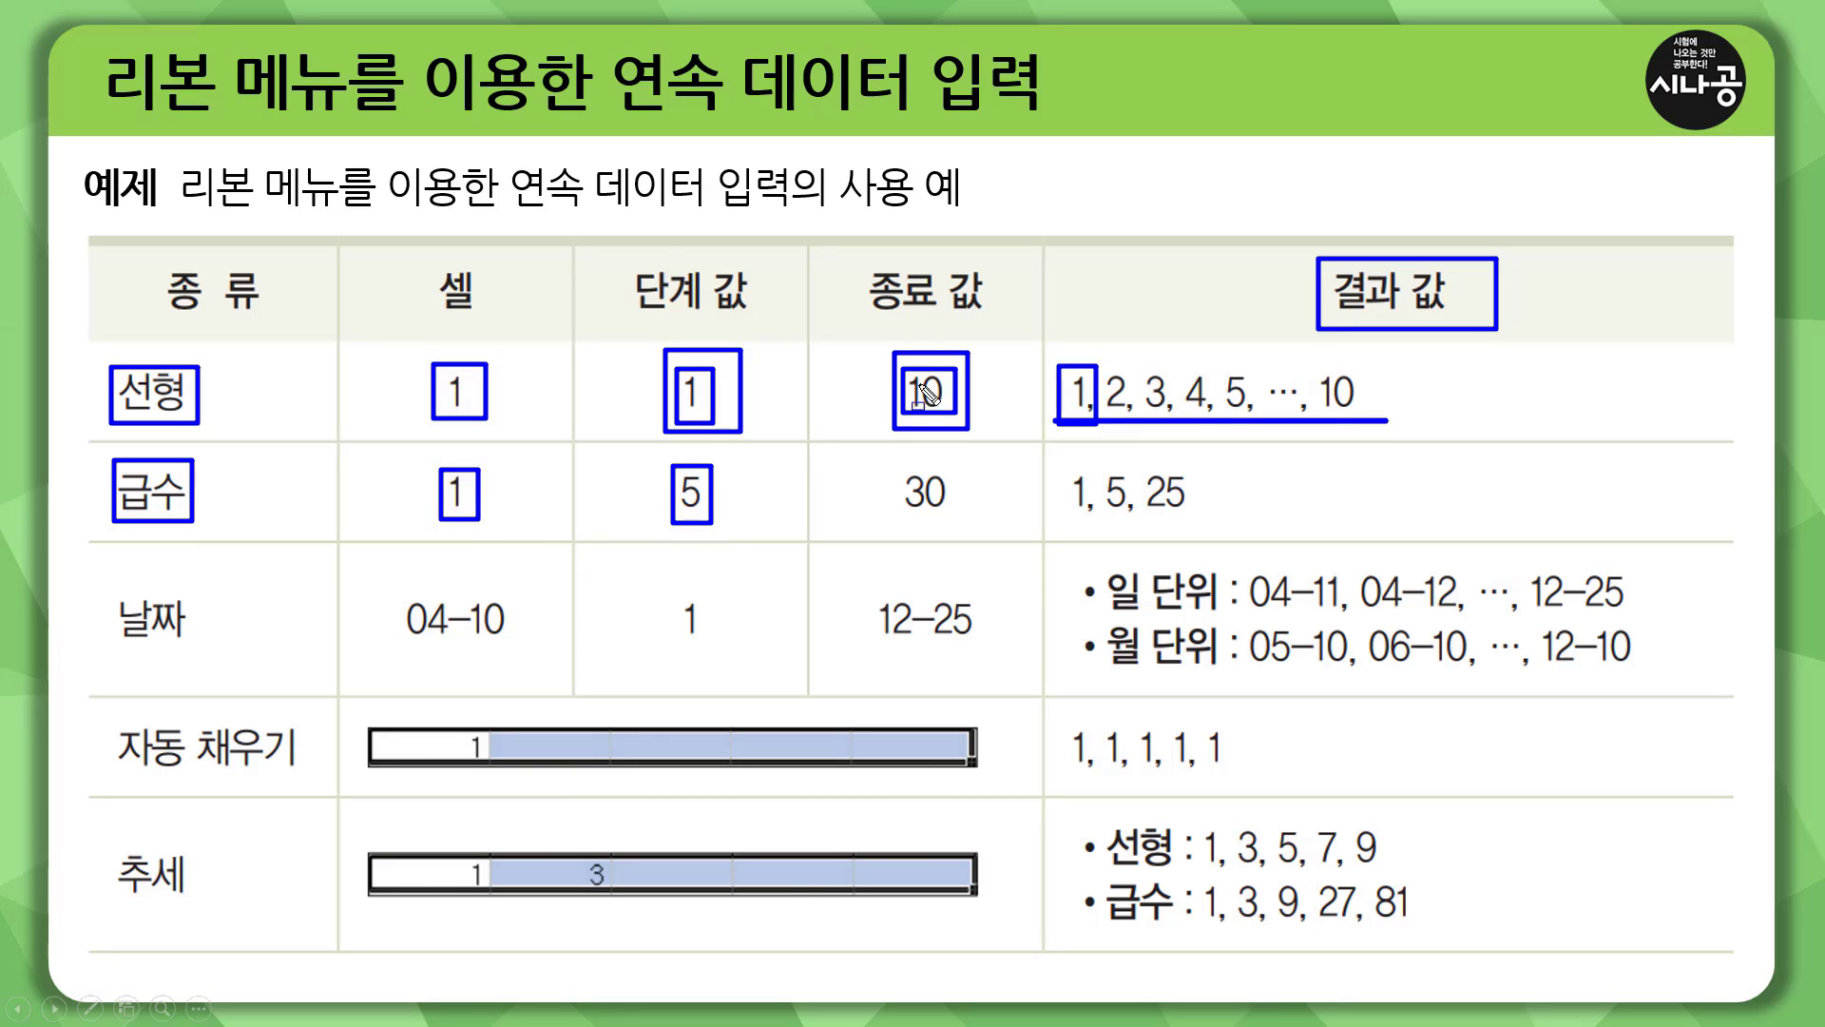
{"action": "mouse_move", "coordinate": [898, 465]}
{"action": "left_mouse_down"}
{"action": "mouse_move", "coordinate": [899, 522]}
{"action": "mouse_move", "coordinate": [962, 524]}
{"action": "left_mouse_up"}
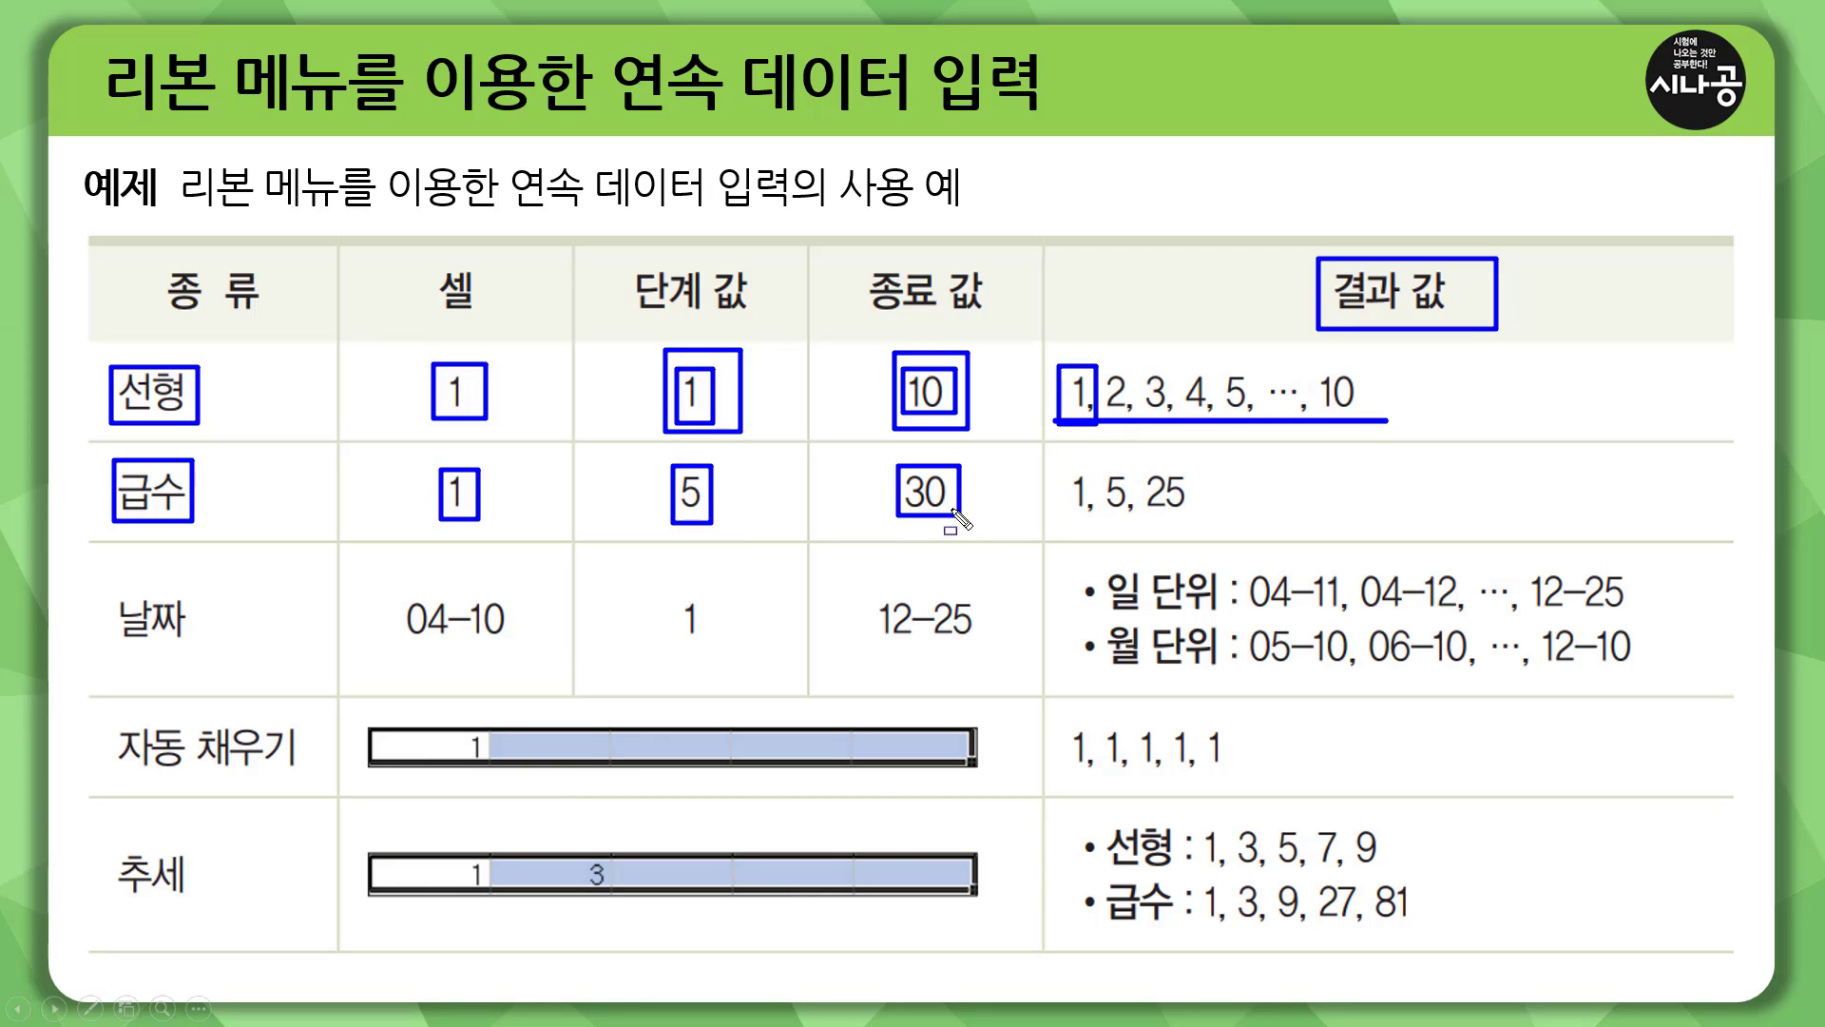
{"action": "left_click_drag", "start_coordinate": [1064, 467], "coordinate": [1093, 518]}
{"action": "mouse_move", "coordinate": [1101, 465]}
{"action": "left_mouse_down"}
{"action": "mouse_move", "coordinate": [1122, 521]}
{"action": "mouse_move", "coordinate": [1169, 464]}
{"action": "mouse_move", "coordinate": [1145, 514]}
{"action": "left_mouse_up"}
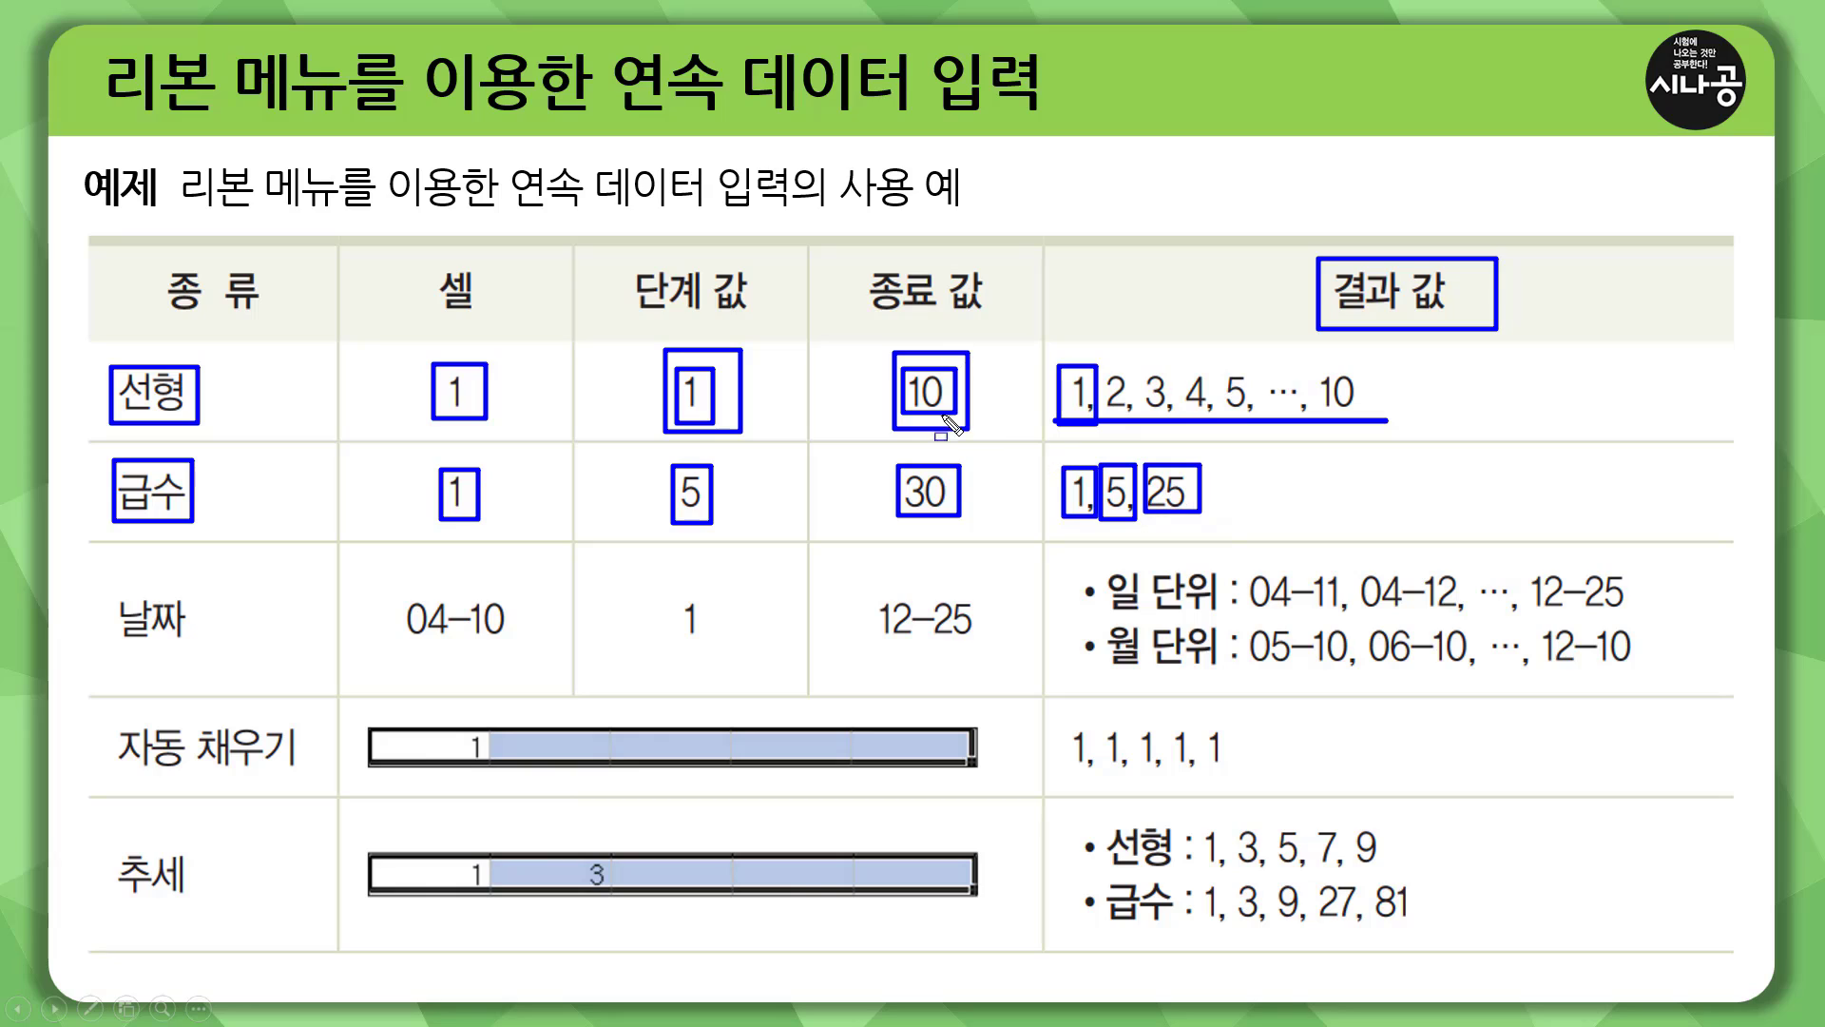
{"action": "left_click_drag", "start_coordinate": [890, 531], "coordinate": [987, 531]}
{"action": "left_click_drag", "start_coordinate": [95, 593], "coordinate": [200, 644]}
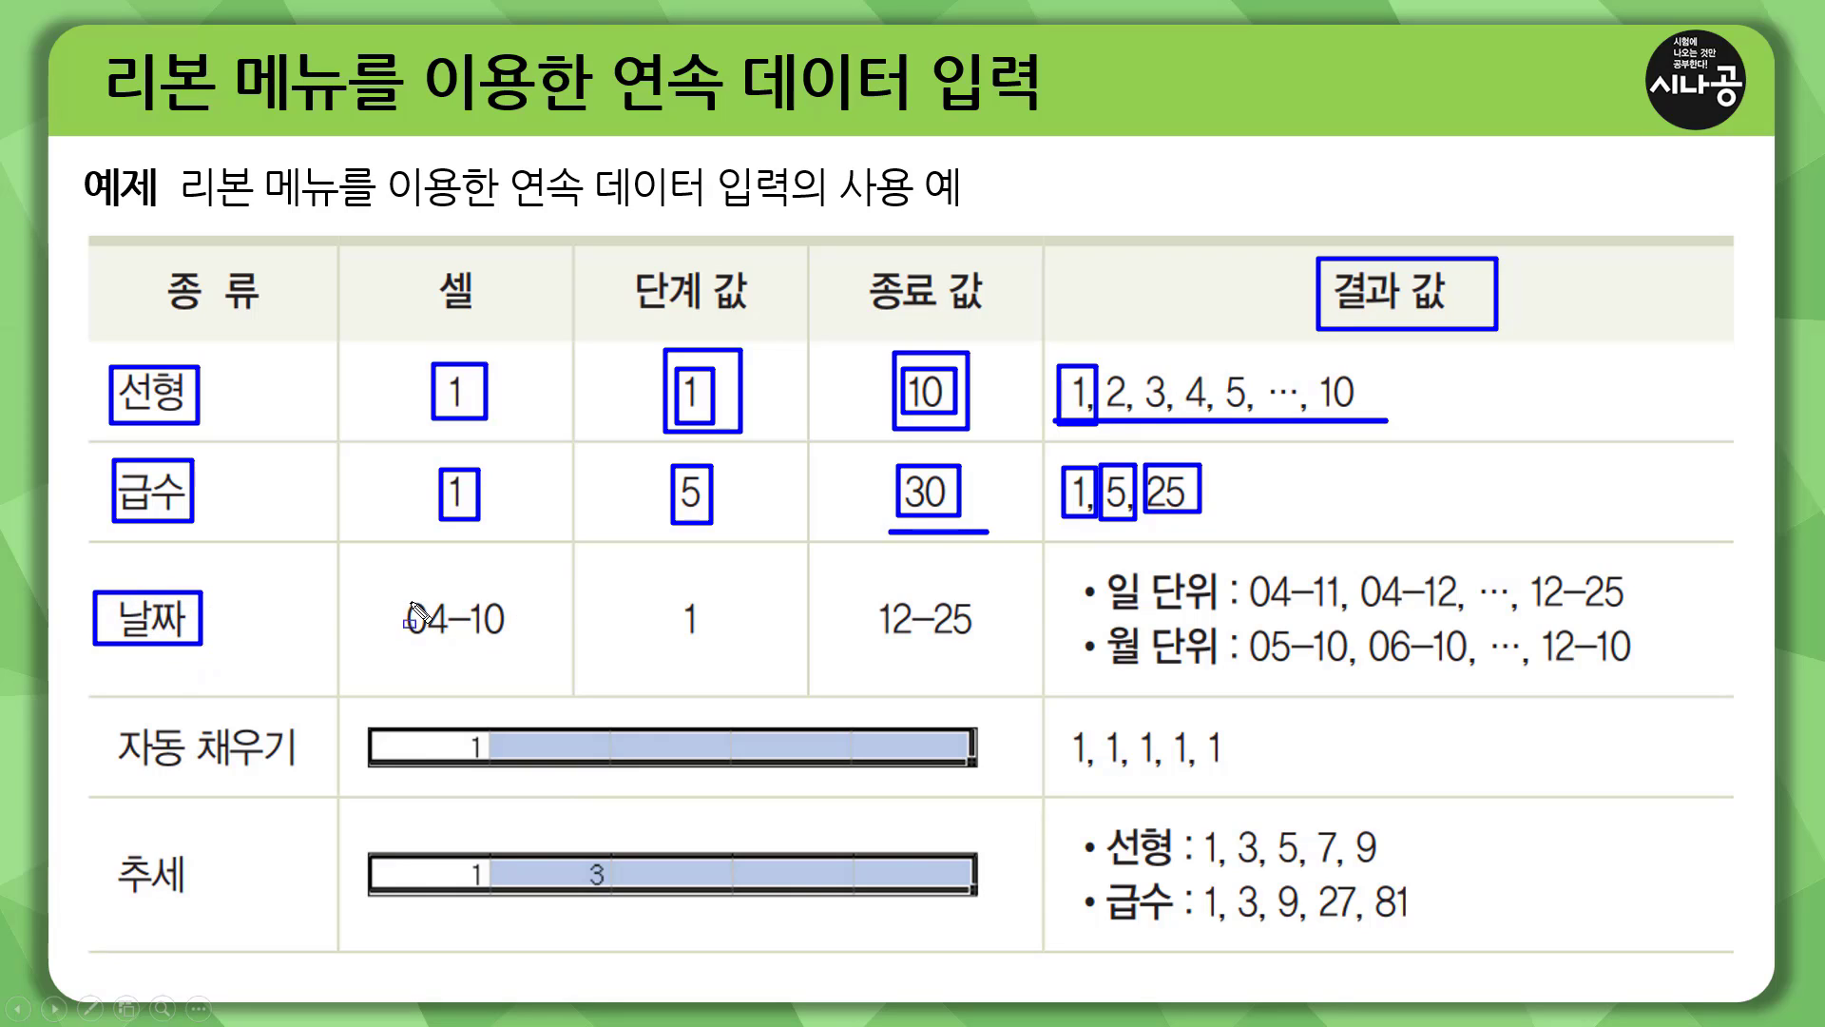
{"action": "left_click_drag", "start_coordinate": [397, 592], "coordinate": [518, 646]}
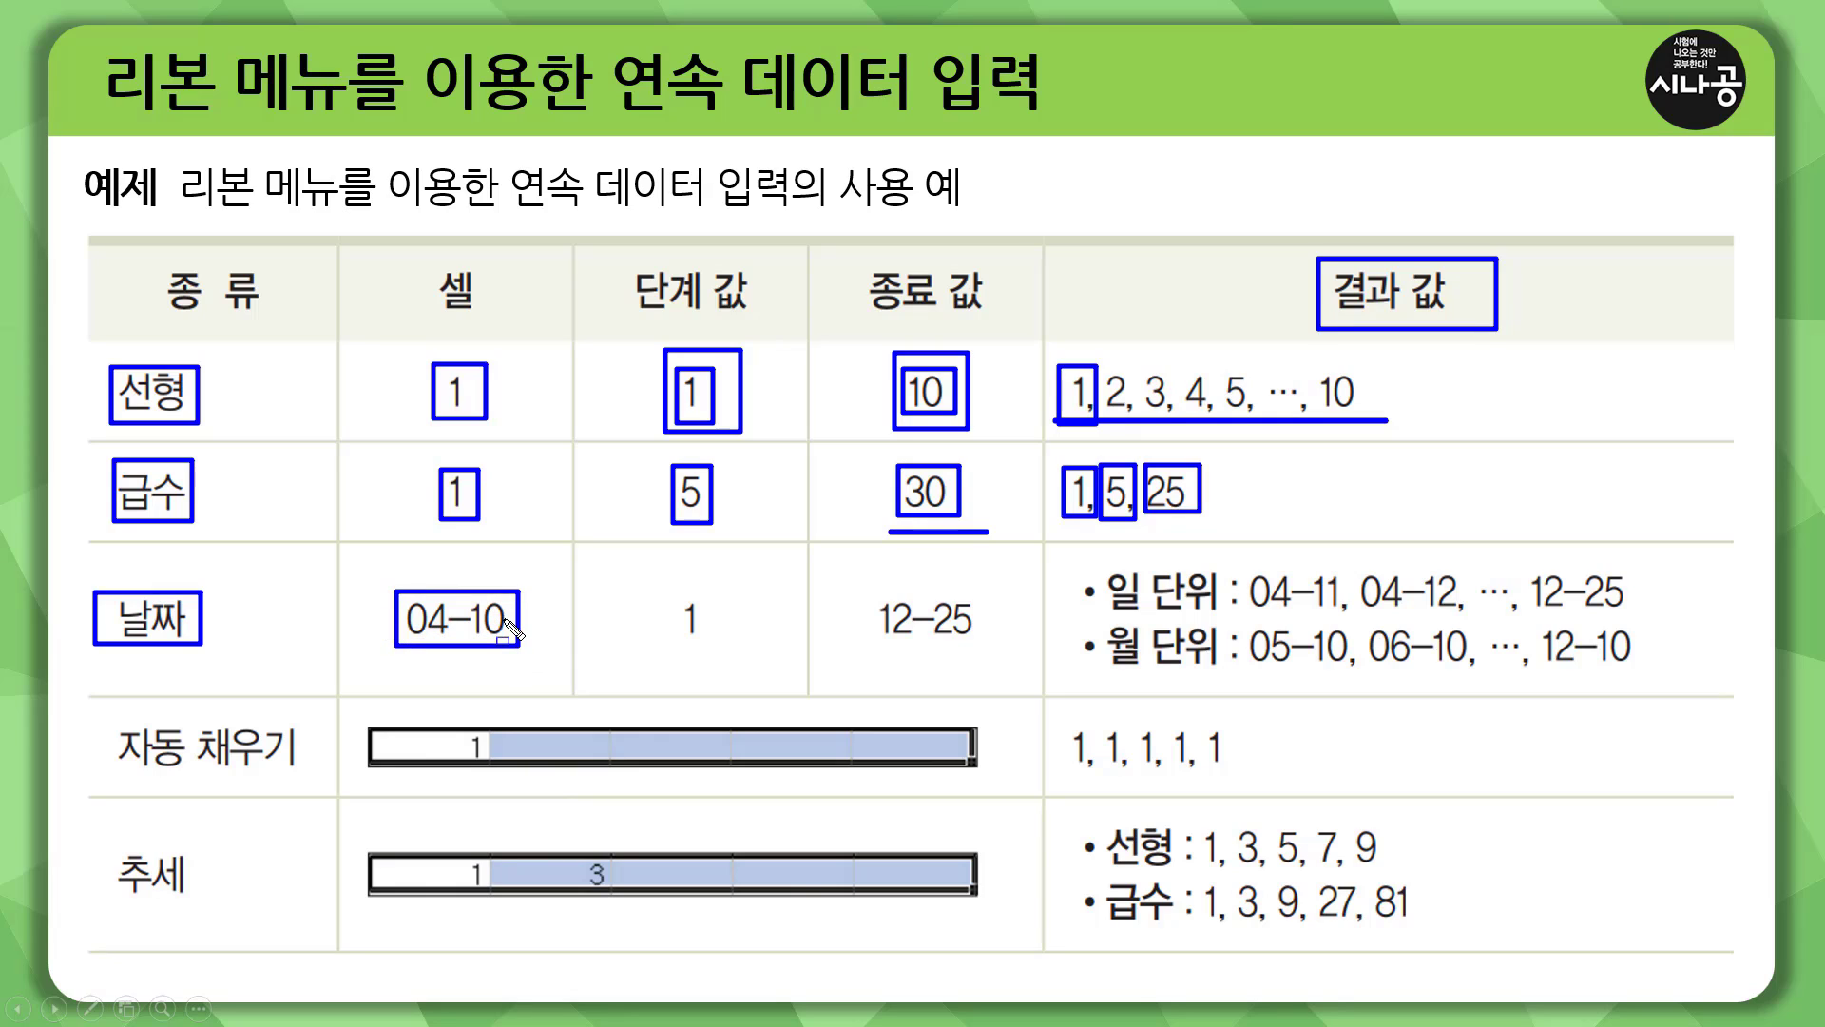
{"action": "left_click_drag", "start_coordinate": [665, 594], "coordinate": [713, 646]}
{"action": "left_click_drag", "start_coordinate": [865, 589], "coordinate": [990, 650]}
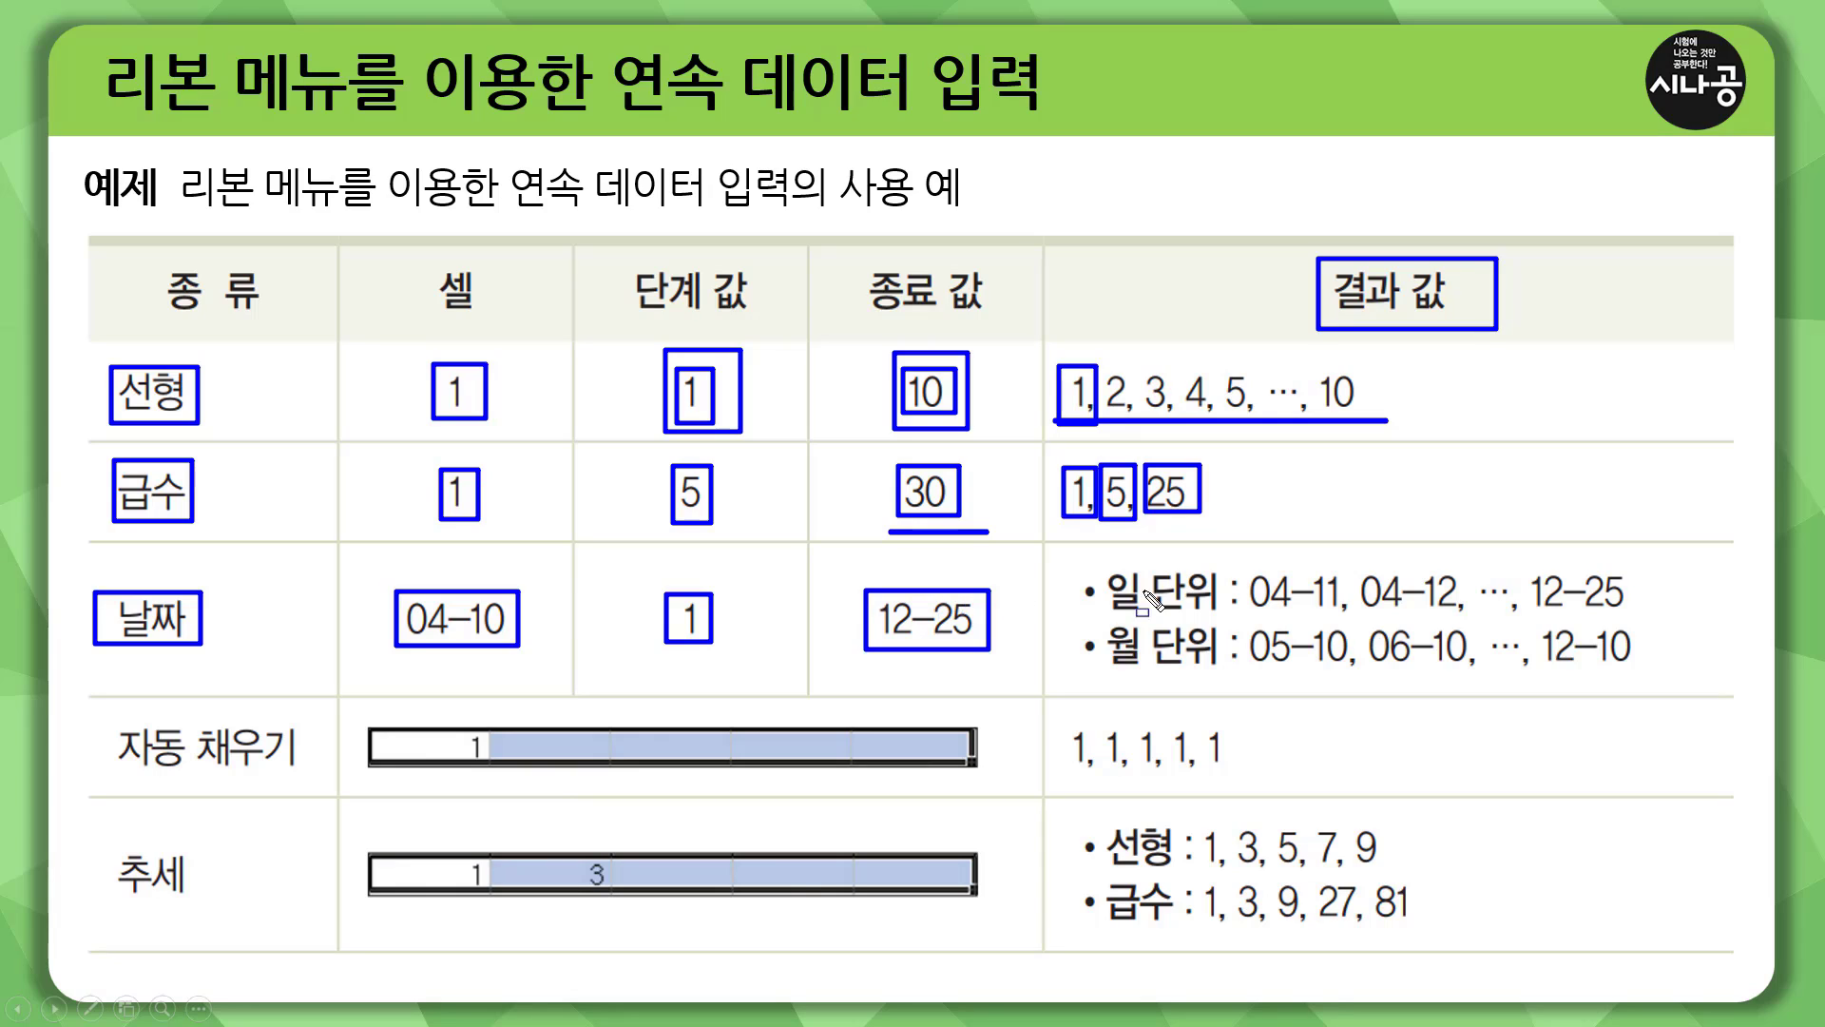
{"action": "mouse_move", "coordinate": [1126, 566]}
{"action": "left_mouse_down"}
{"action": "mouse_move", "coordinate": [1100, 608]}
{"action": "mouse_move", "coordinate": [1219, 611]}
{"action": "left_mouse_up"}
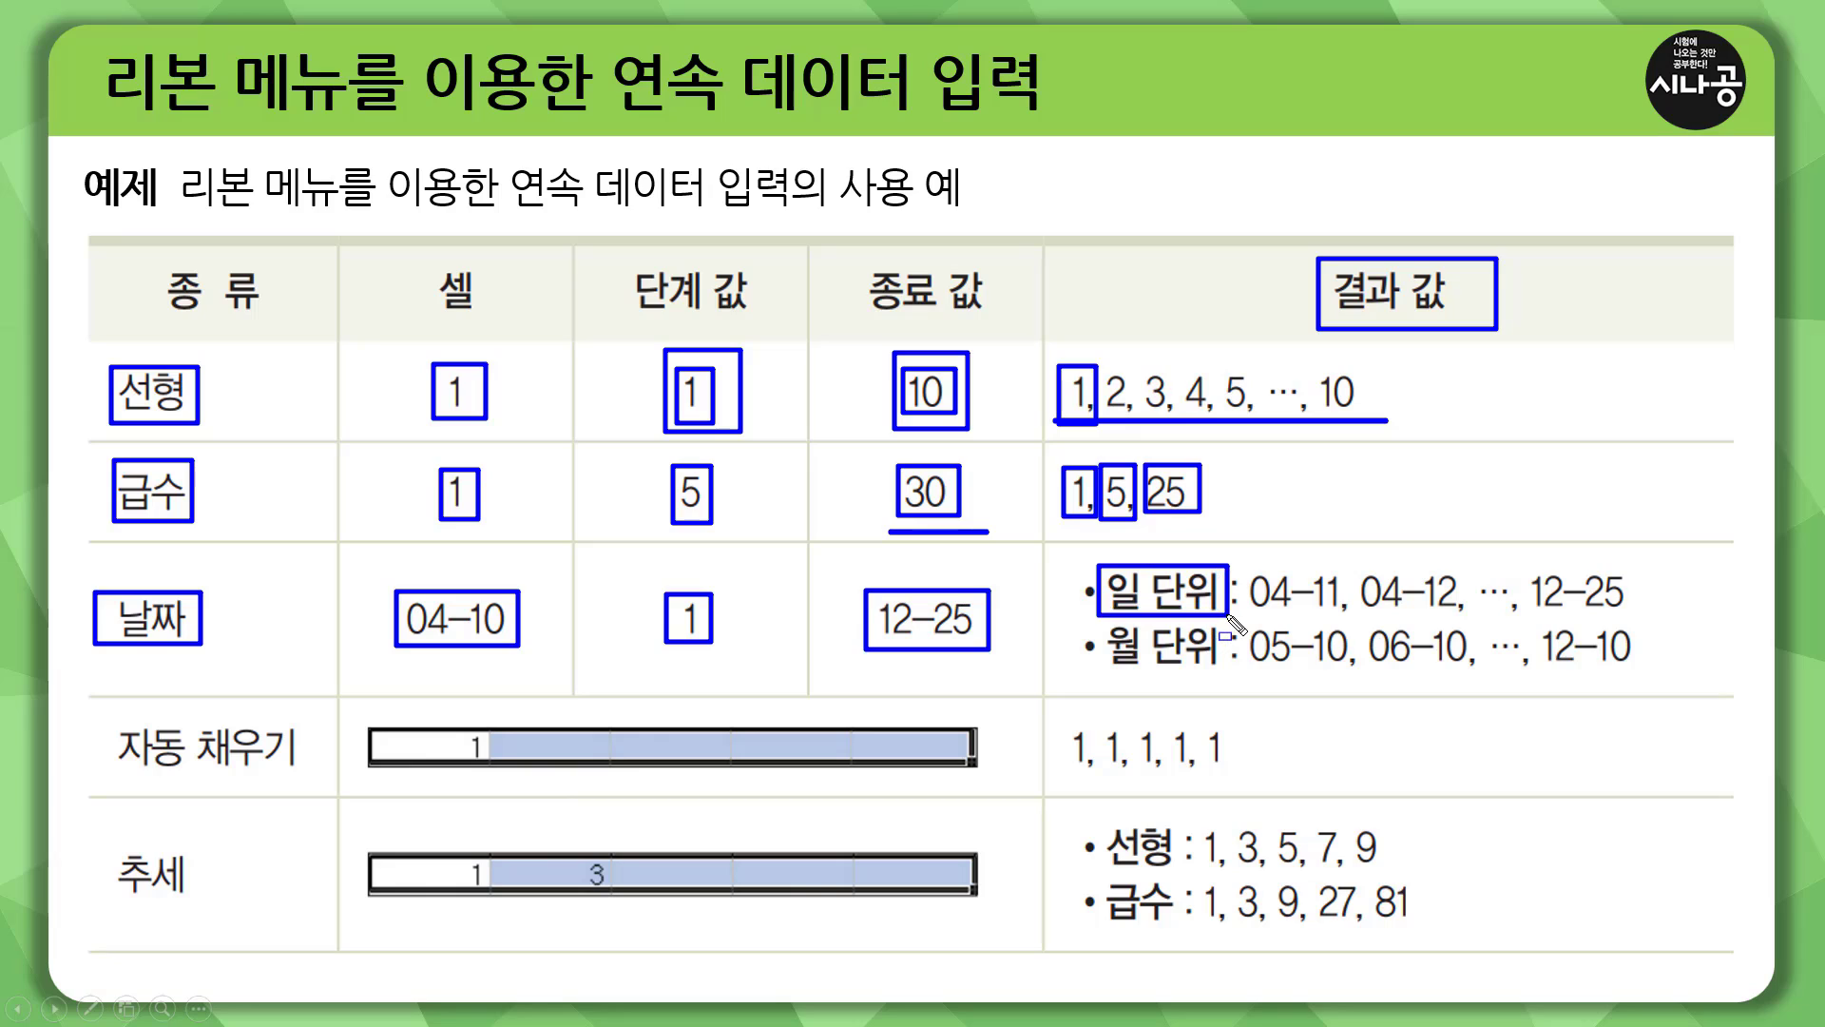
{"action": "left_click_drag", "start_coordinate": [663, 658], "coordinate": [715, 660]}
{"action": "left_click_drag", "start_coordinate": [1256, 615], "coordinate": [1475, 614]}
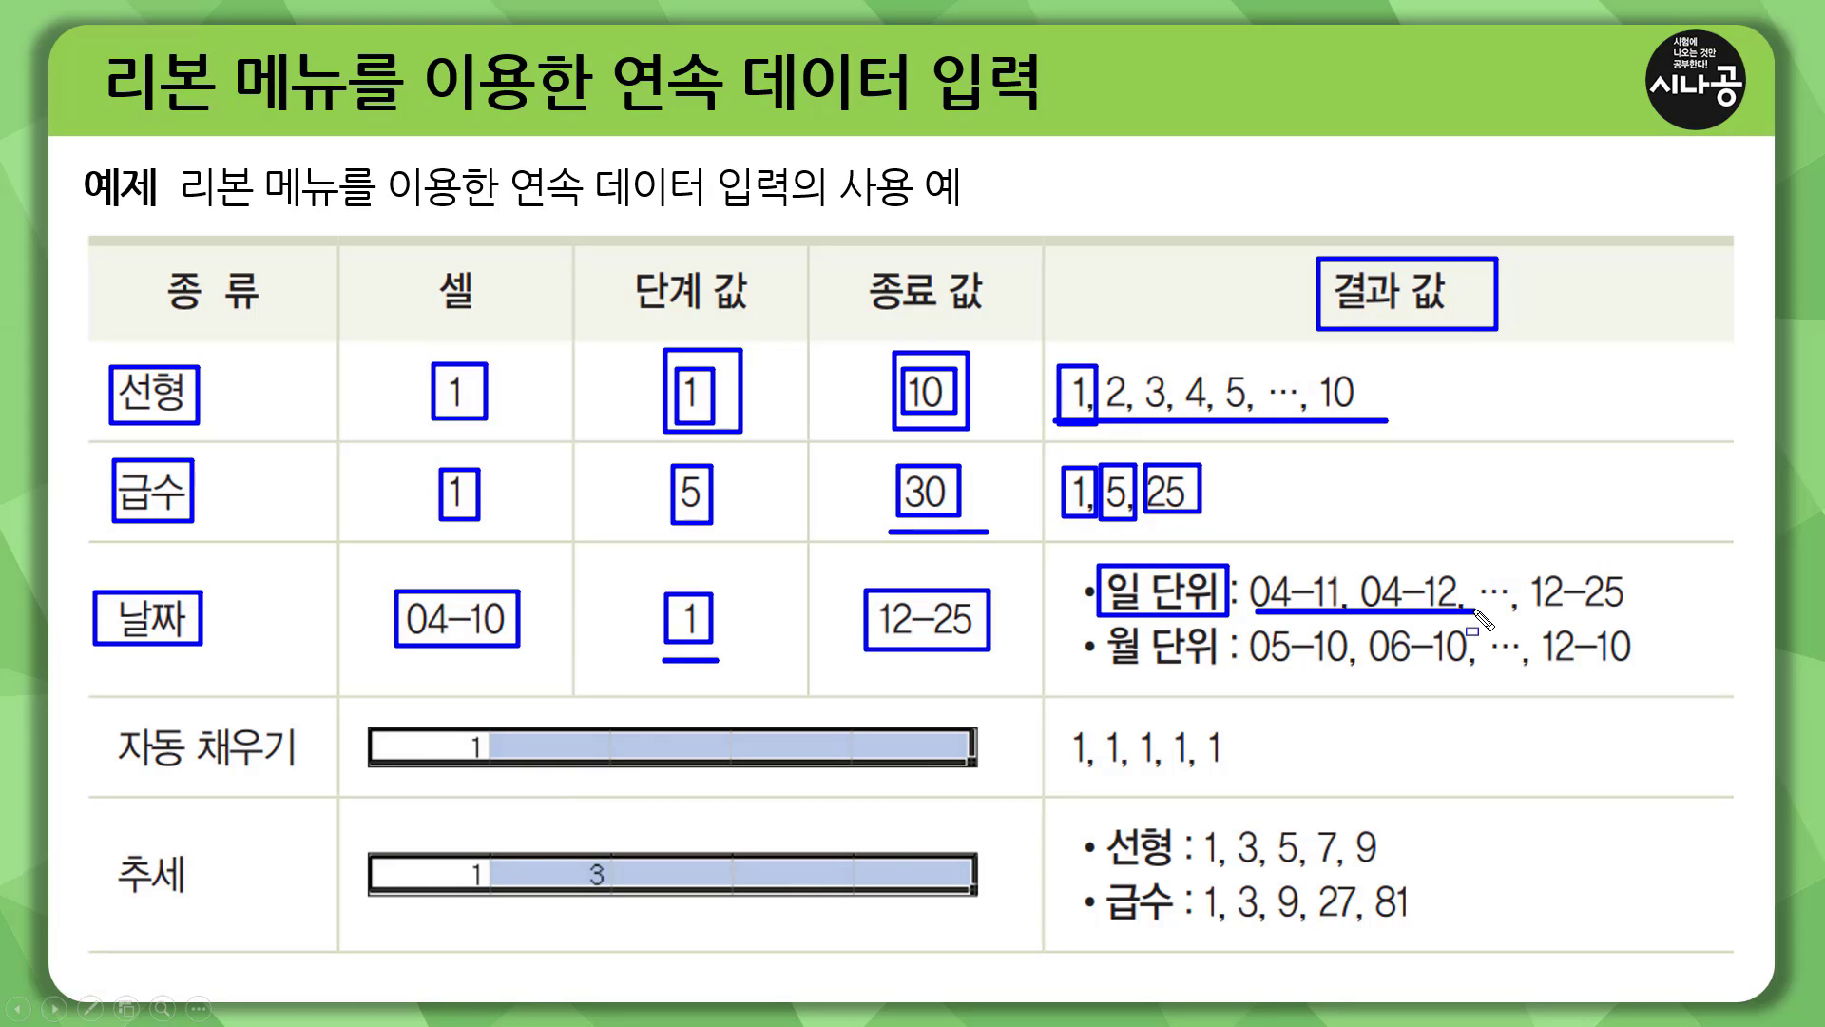